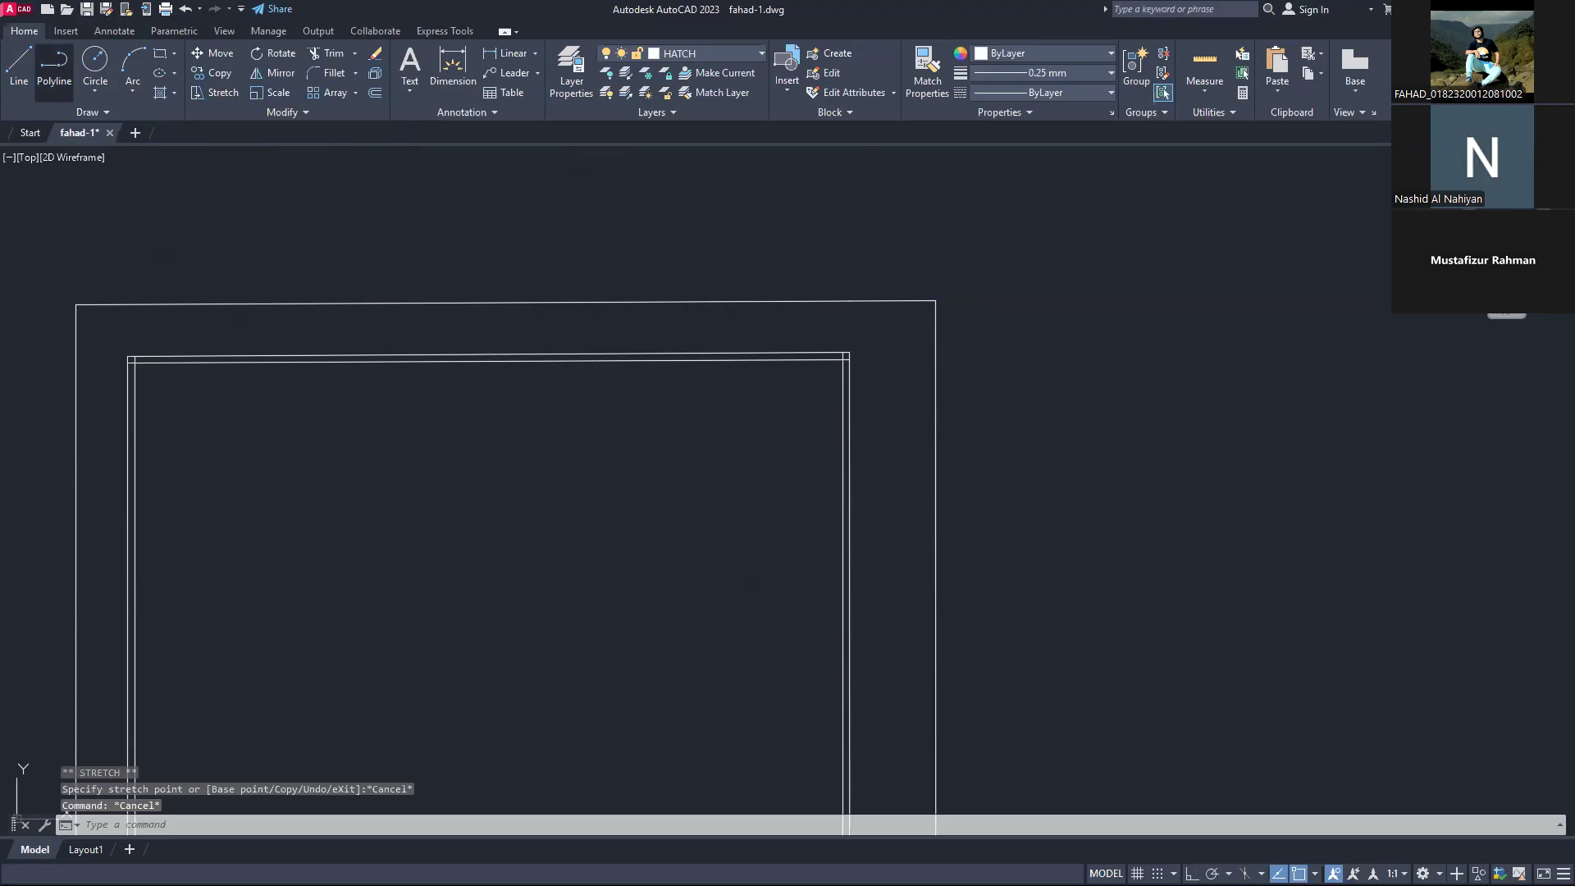
# Step: Undo the last polyline
pyautogui.hotkey('ctrl', 'z')
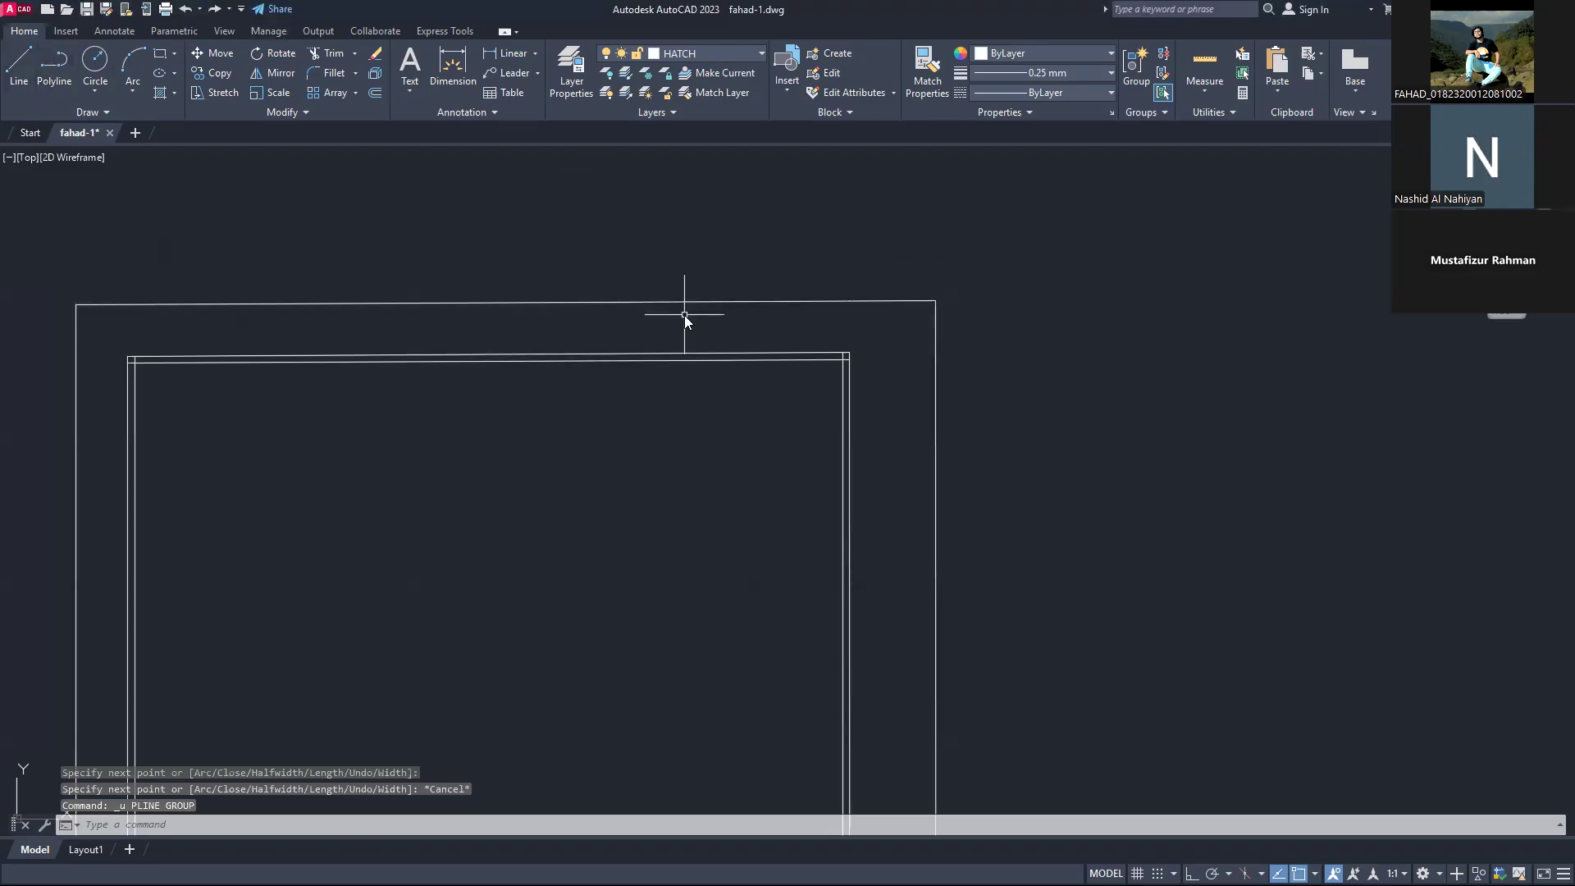
# Step: Review the length type, precision and insertion scale options in the drawing units settings, leaving them as they are
pyautogui.write('UN')
pyautogui.press('Return')
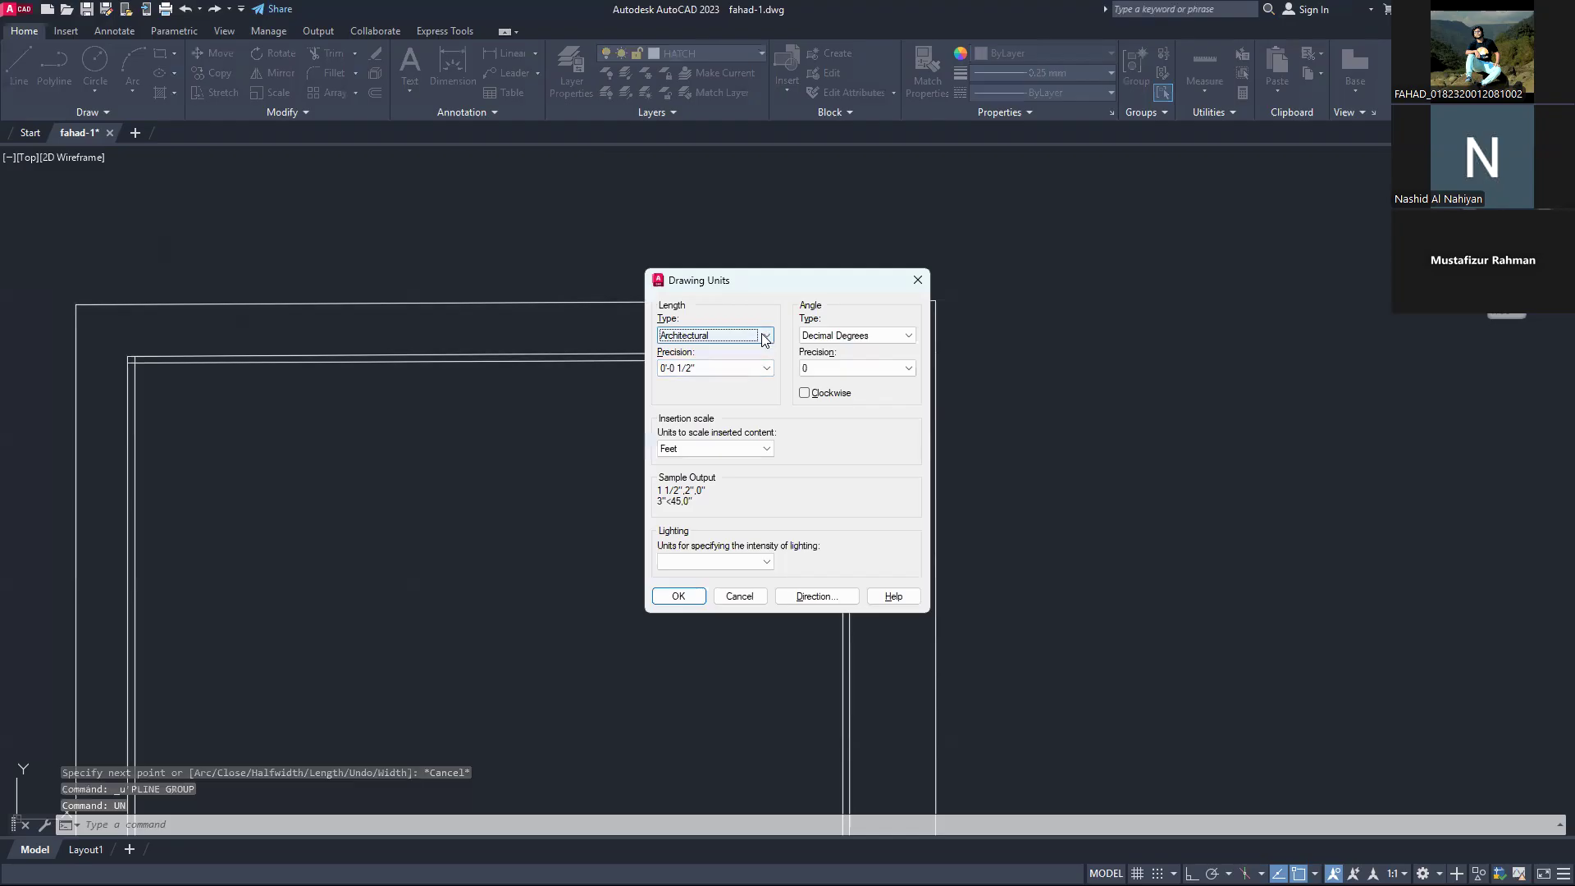
pyautogui.click(755, 335)
pyautogui.click(753, 352)
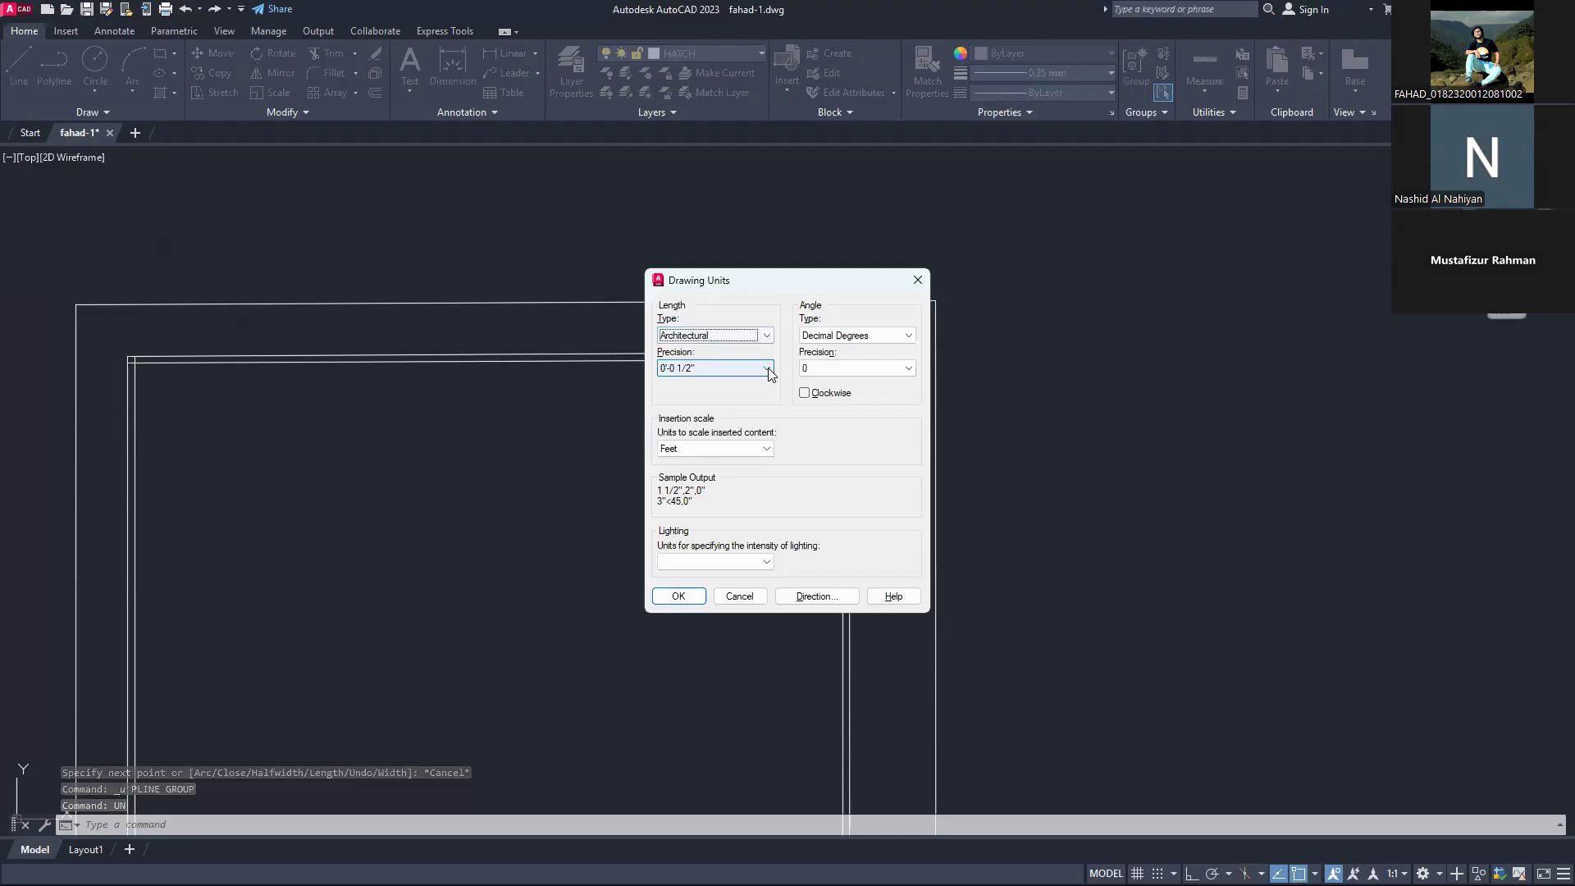
pyautogui.click(769, 369)
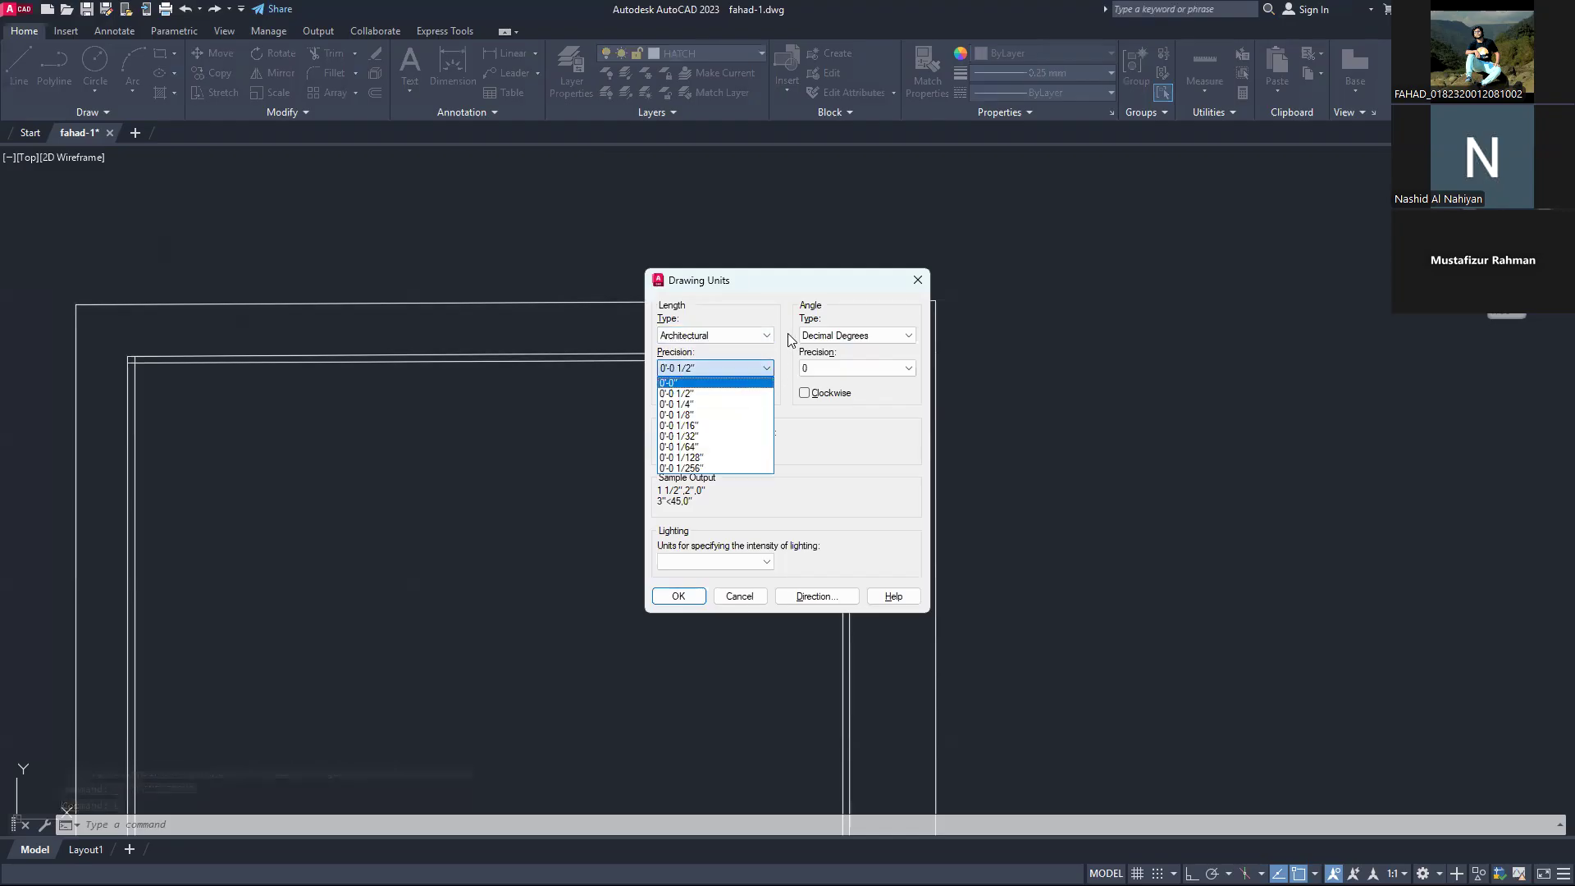
pyautogui.click(858, 299)
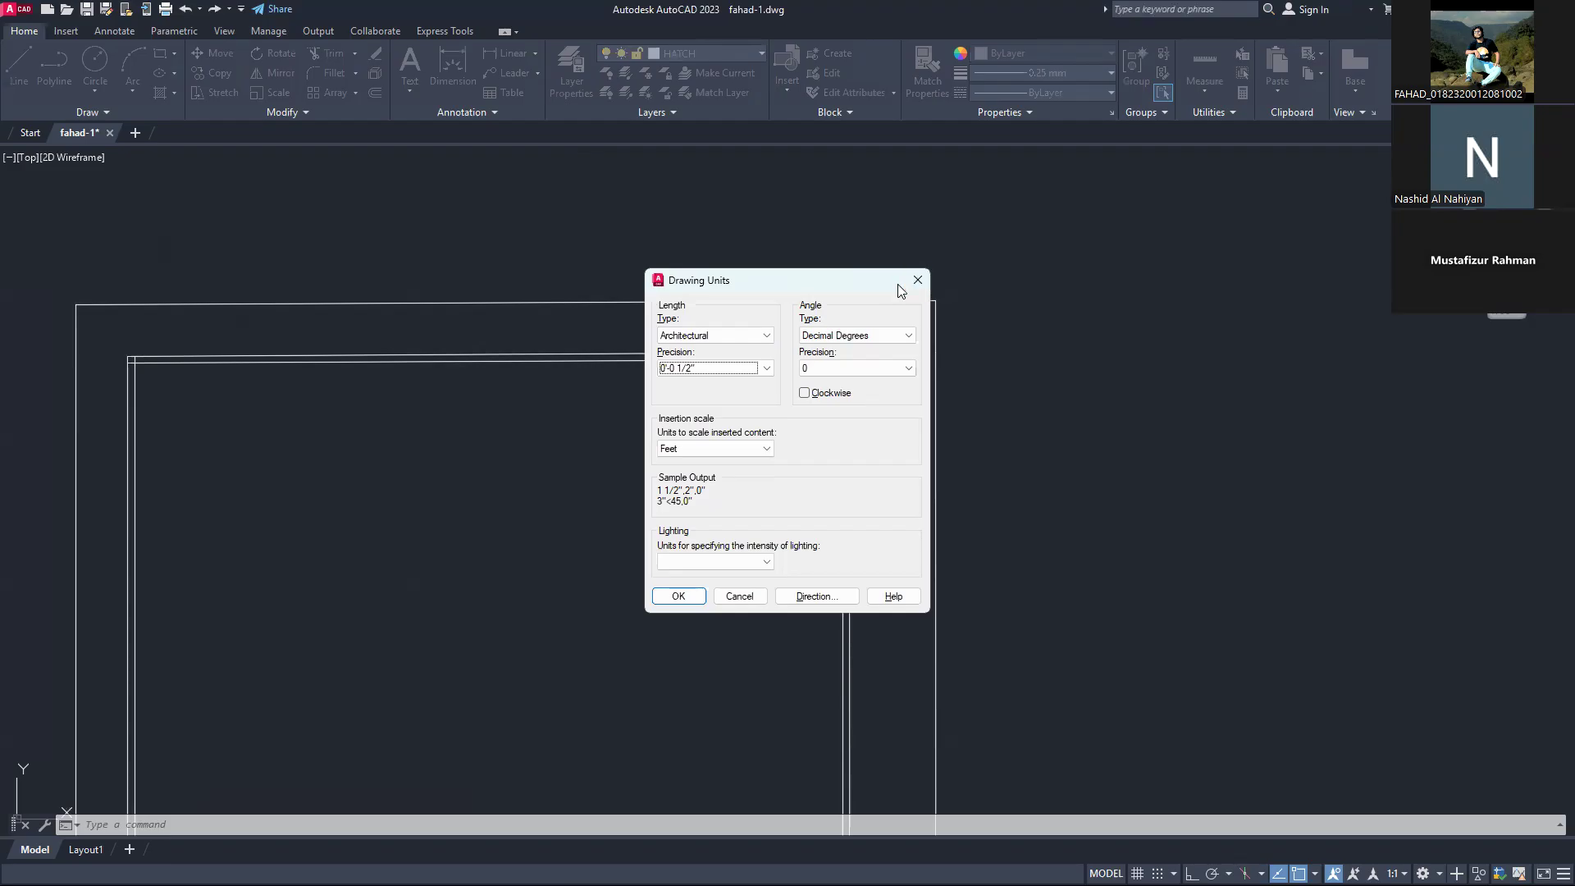
pyautogui.click(725, 450)
pyautogui.click(704, 486)
pyautogui.click(764, 450)
pyautogui.click(727, 486)
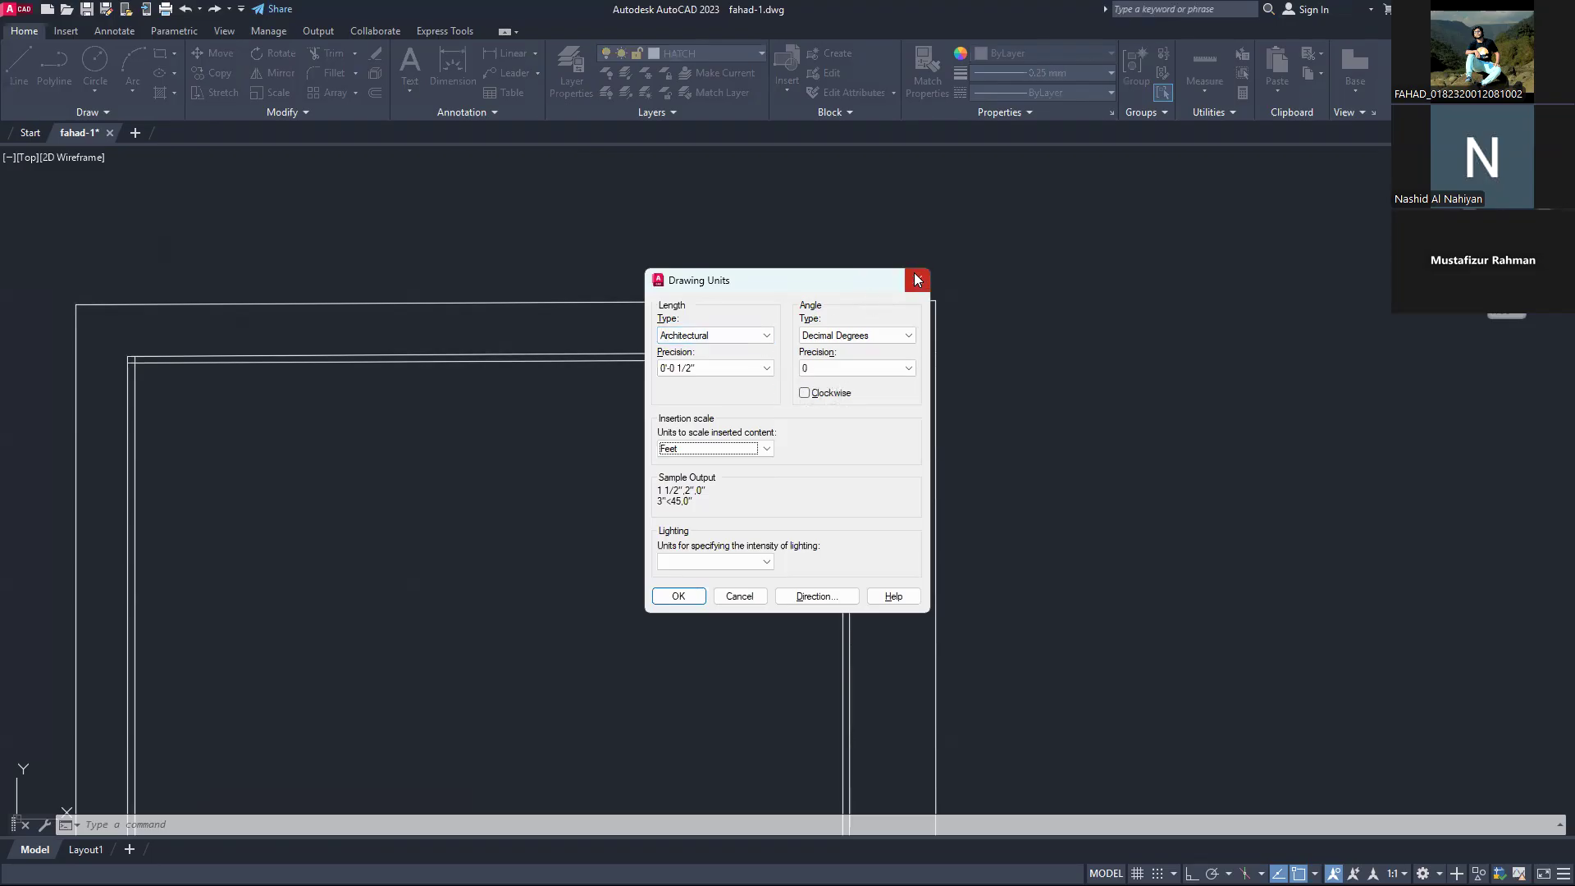
pyautogui.click(916, 280)
pyautogui.click(889, 465)
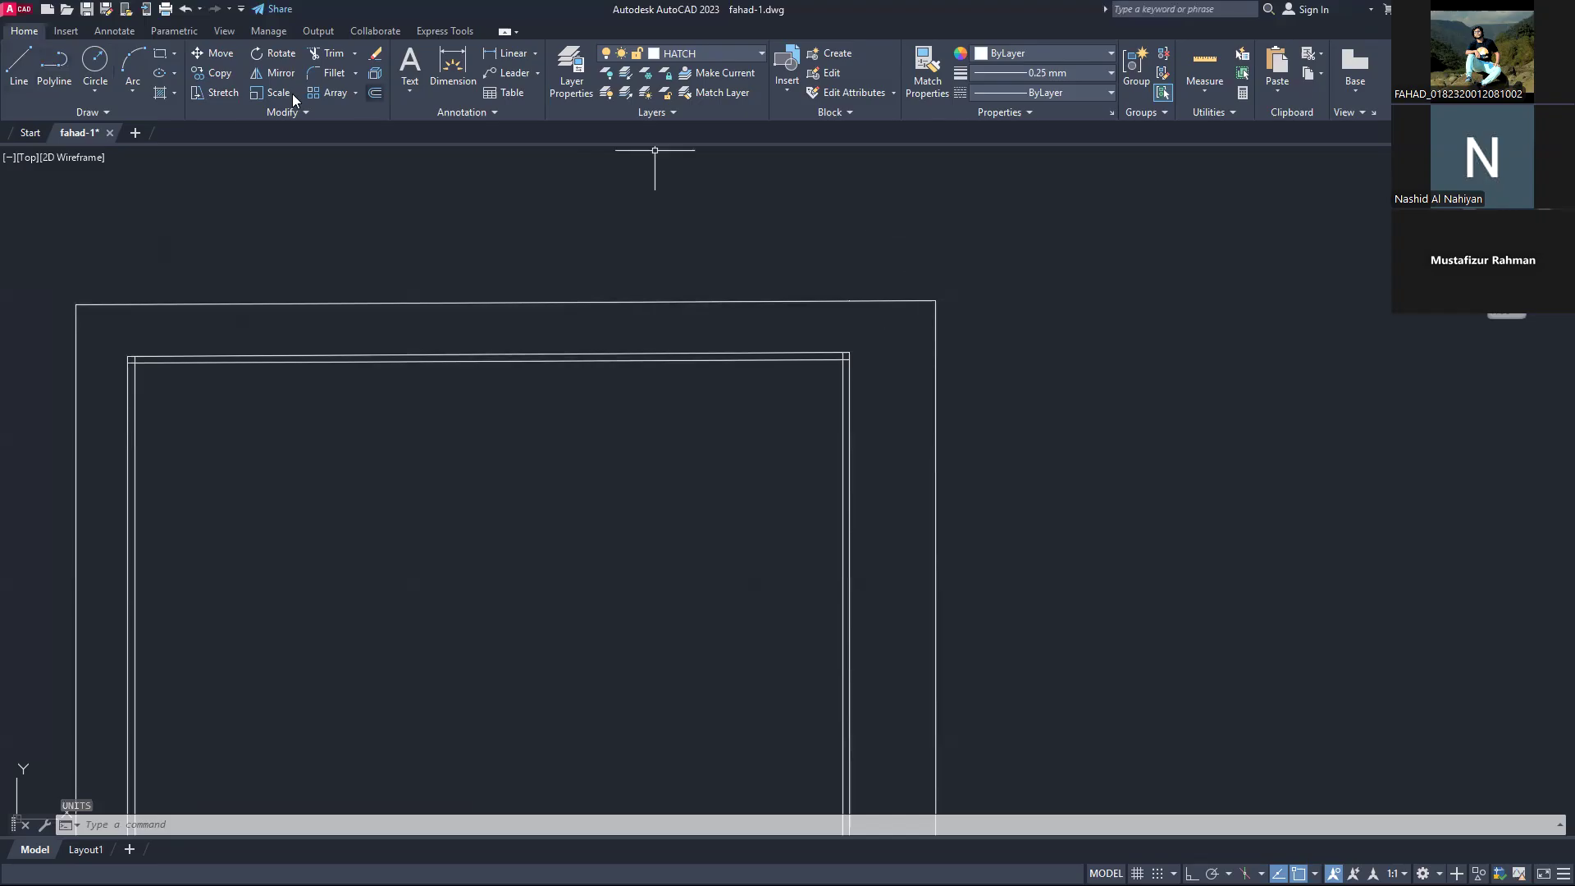
# Step: Draw a closed, tapering polyline strip over the right-hand edge of the two-room plan and fill it with a solid hatch
pyautogui.click(66, 66)
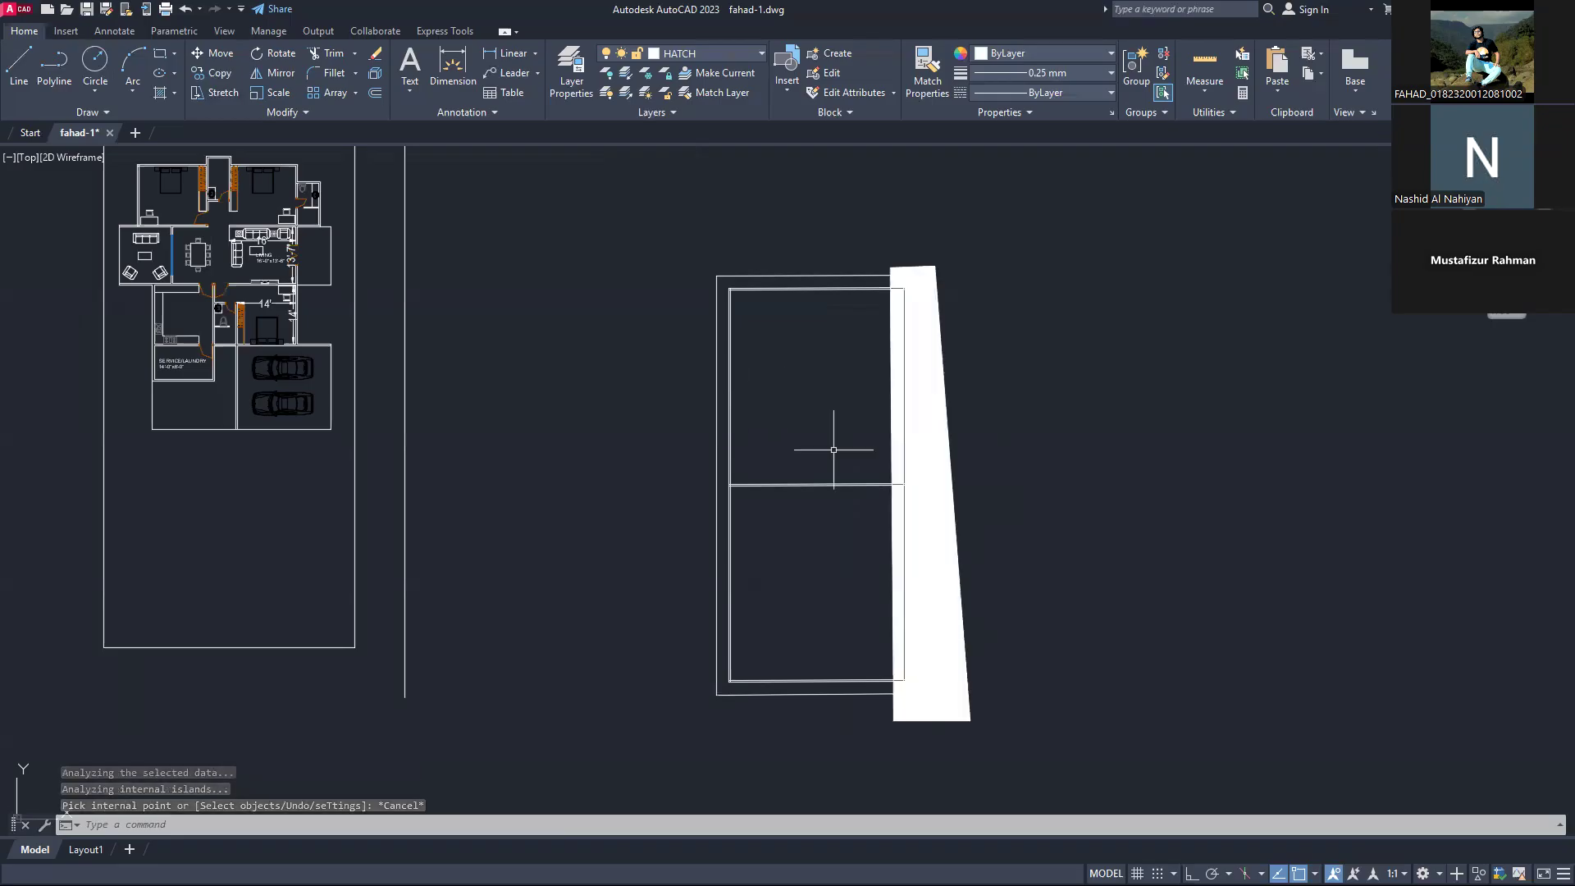
pyautogui.scroll(-3, 894, 494)
pyautogui.scroll(3, 894, 494)
pyautogui.scroll(-2, 872, 492)
pyautogui.scroll(2, 1001, 615)
pyautogui.scroll(-2, 907, 339)
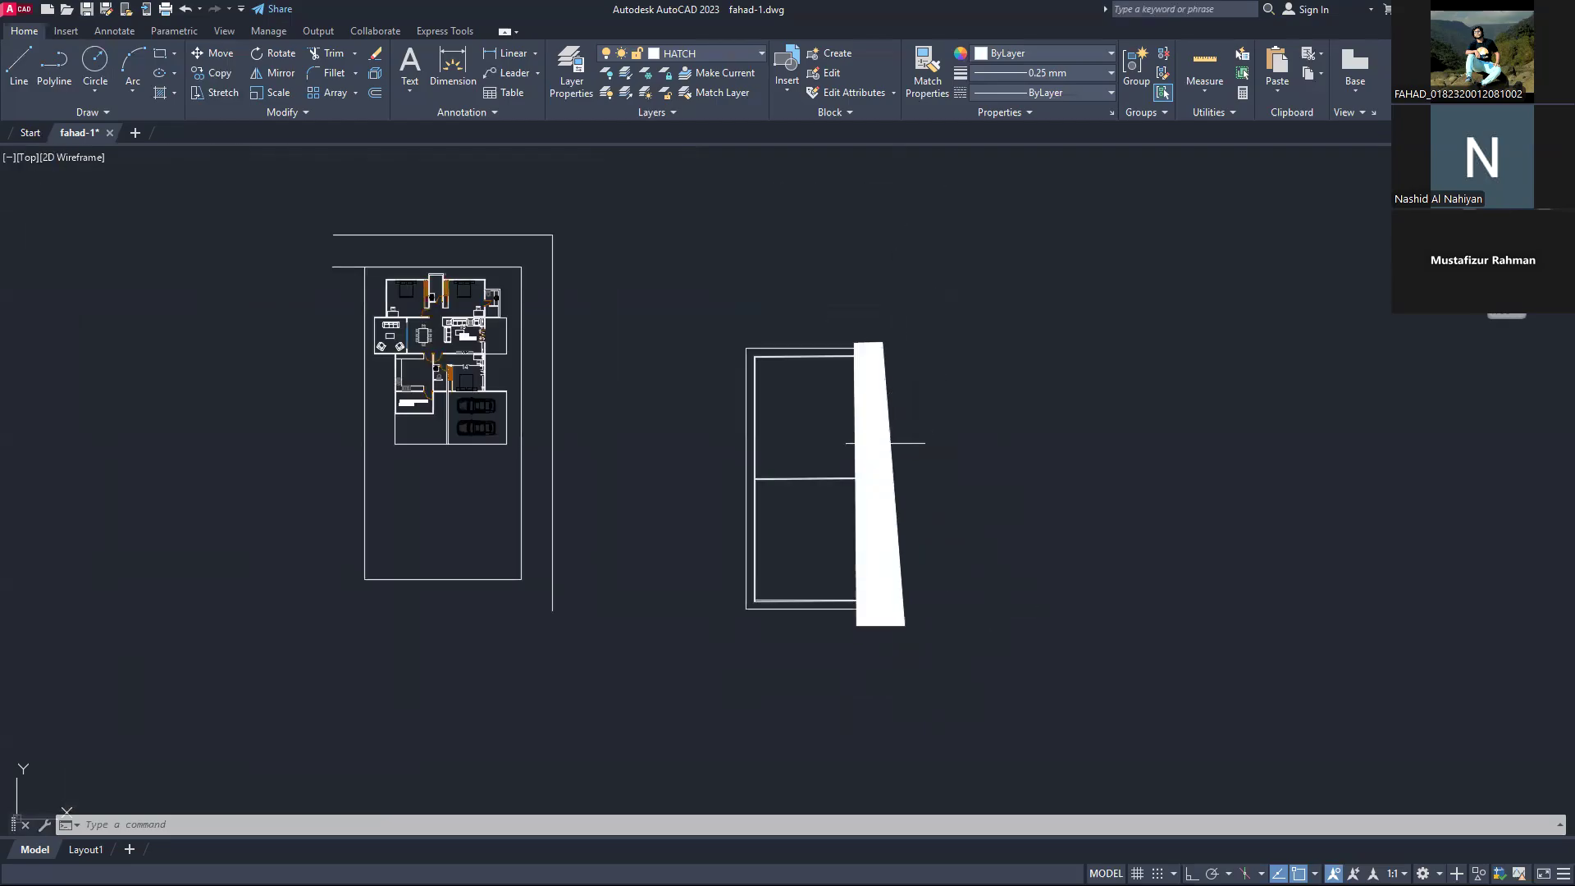
pyautogui.scroll(2, 884, 450)
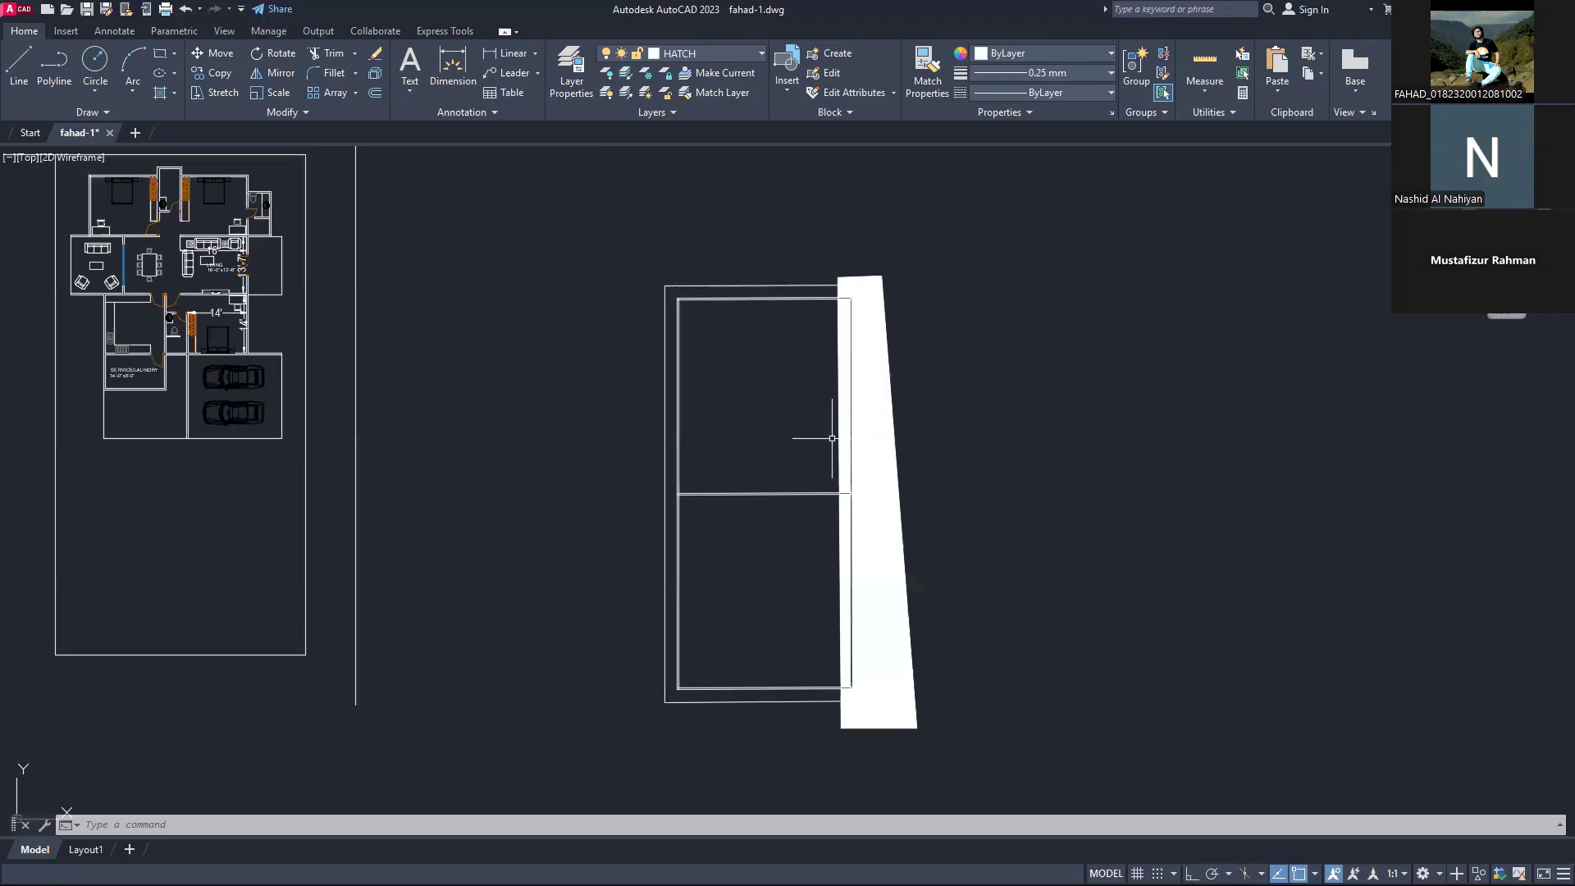
pyautogui.scroll(-2, 828, 435)
pyautogui.scroll(2, 861, 431)
pyautogui.moveTo(853, 432)
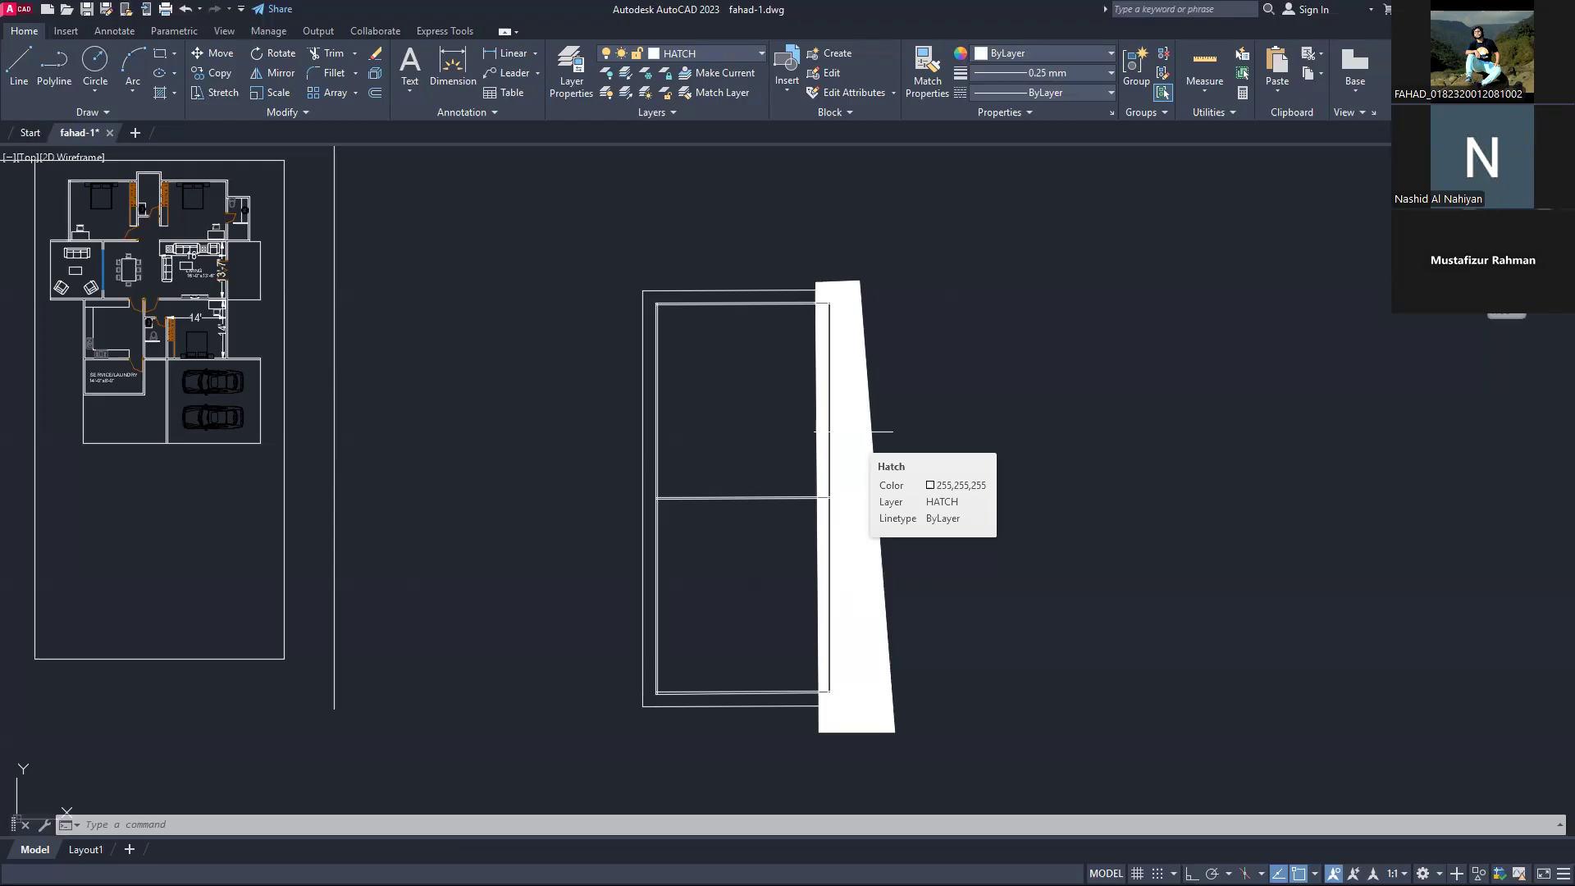
# Step: Undo the solid hatch and its tapering polyline outline over the plan's right-hand edge
pyautogui.press('Escape')
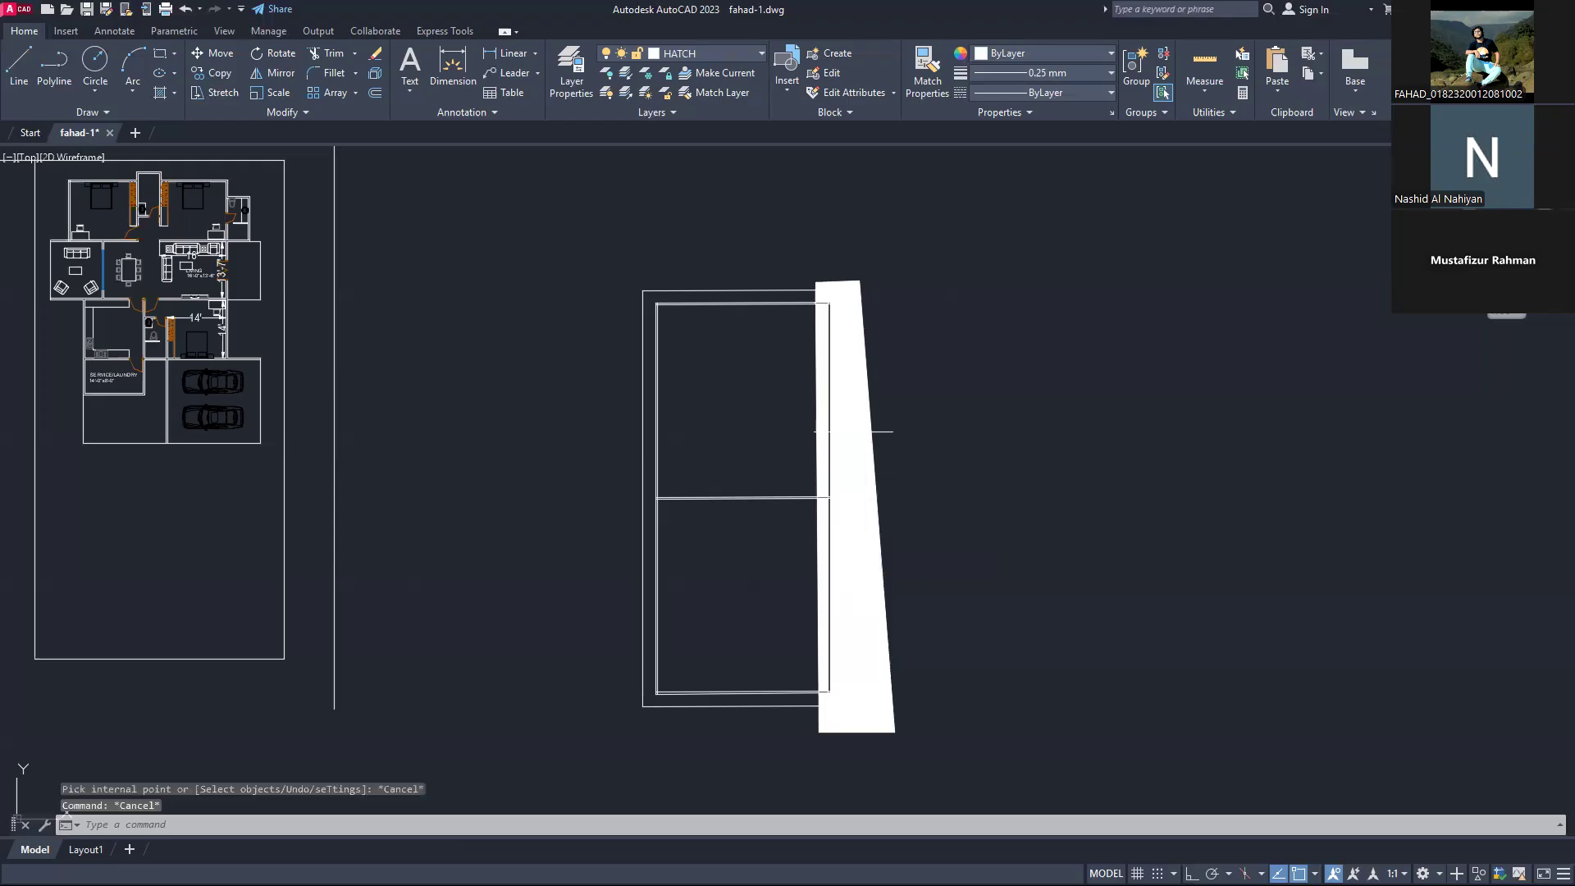
pyautogui.hotkey('ctrl', 'z')
pyautogui.hotkey('ctrl', 'z')
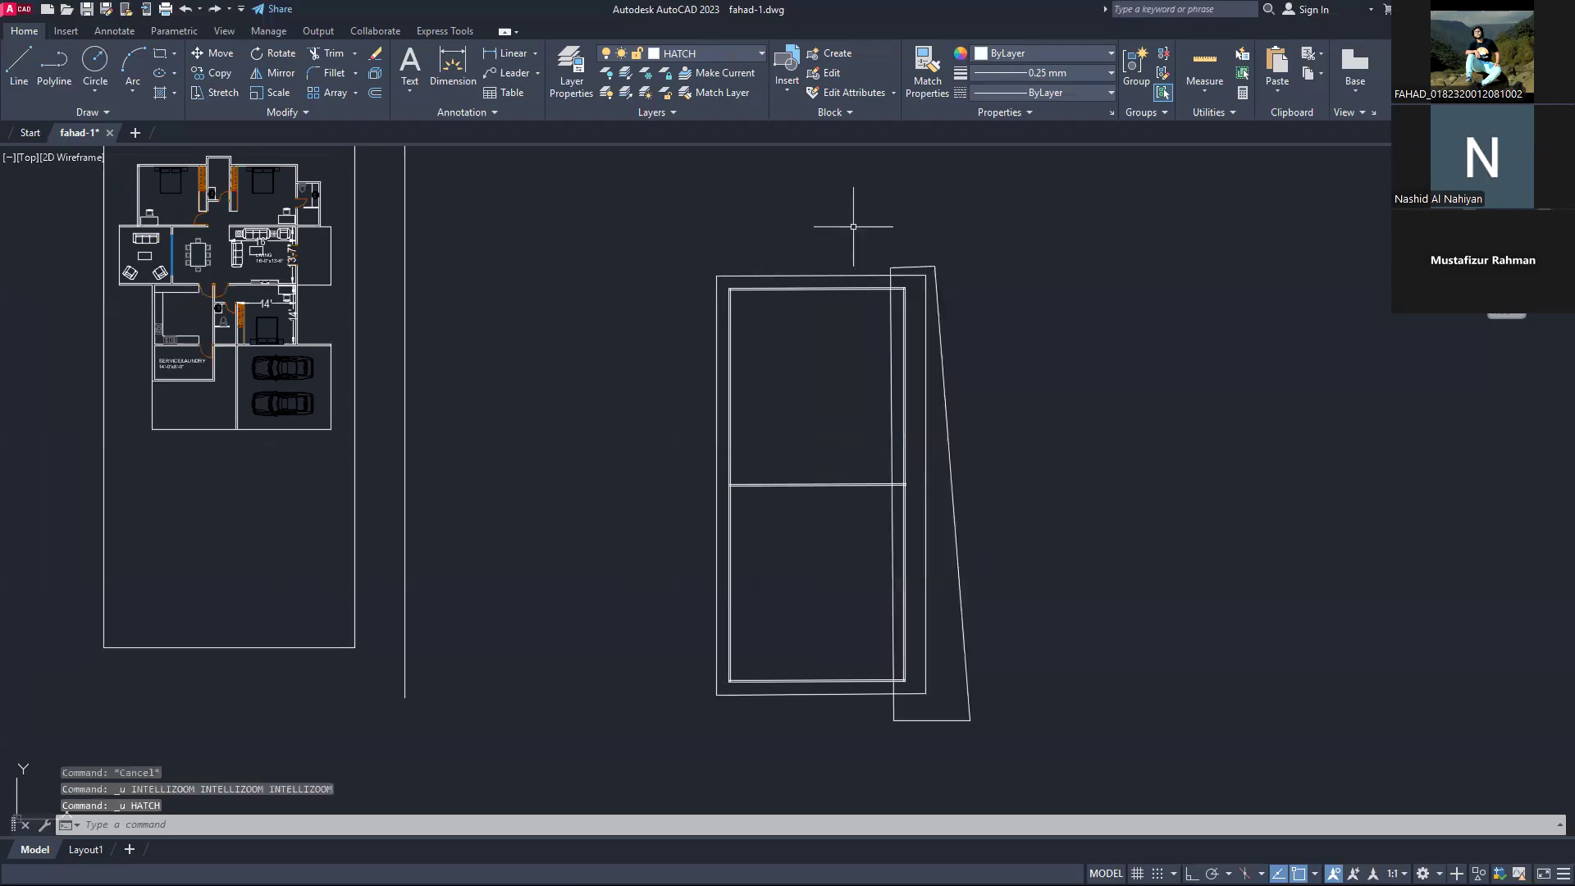
pyautogui.hotkey('ctrl', 'z')
pyautogui.scroll(5, 938, 261)
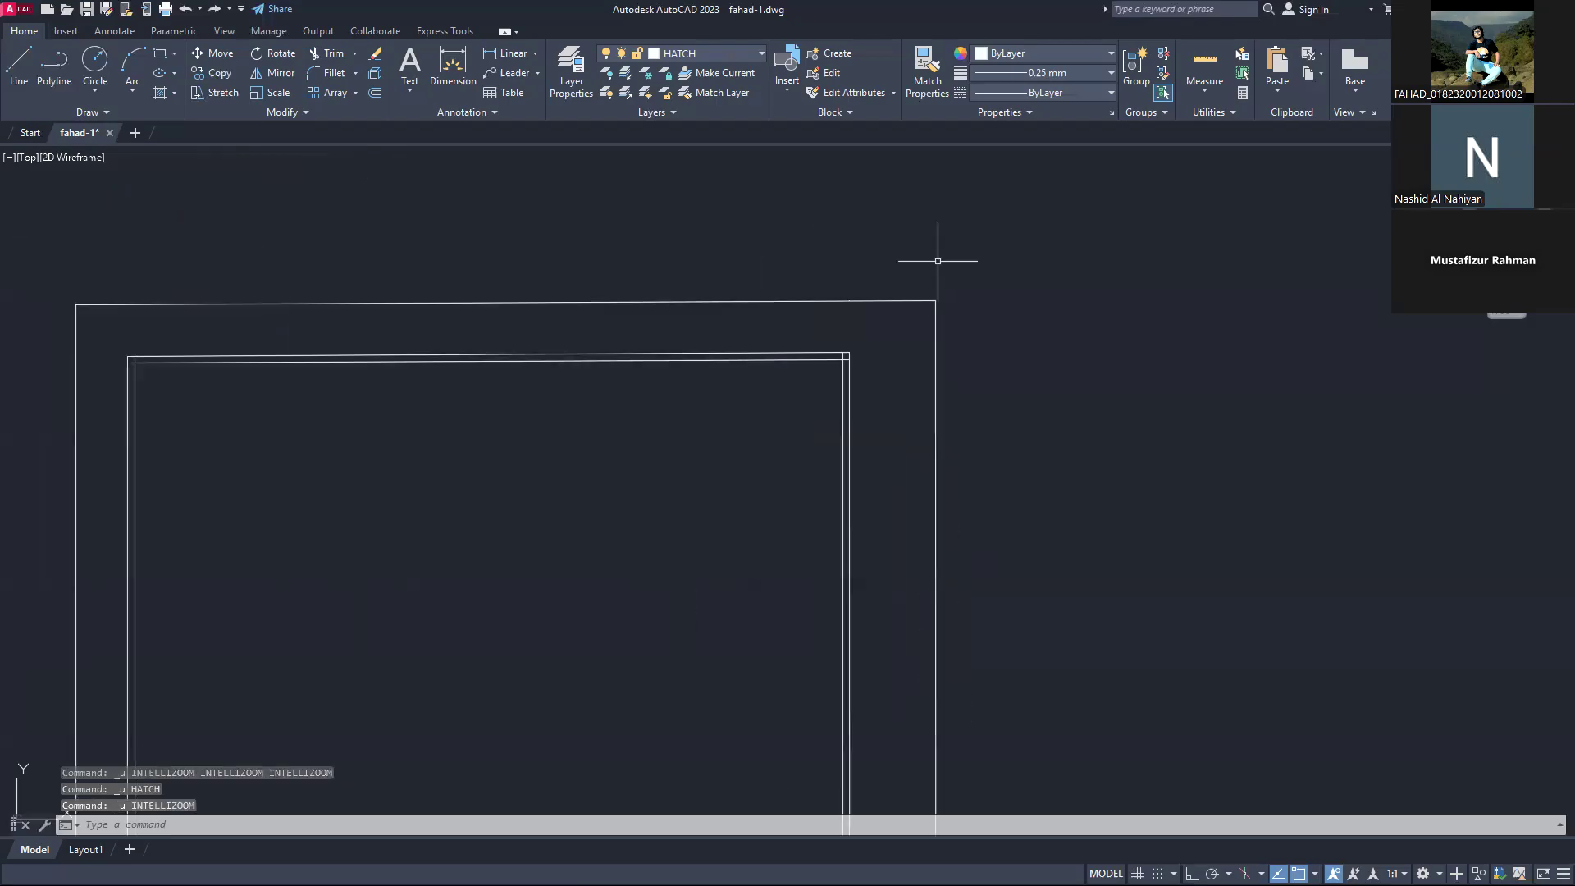
pyautogui.hotkey('ctrl', 'z')
pyautogui.scroll(-5, 903, 255)
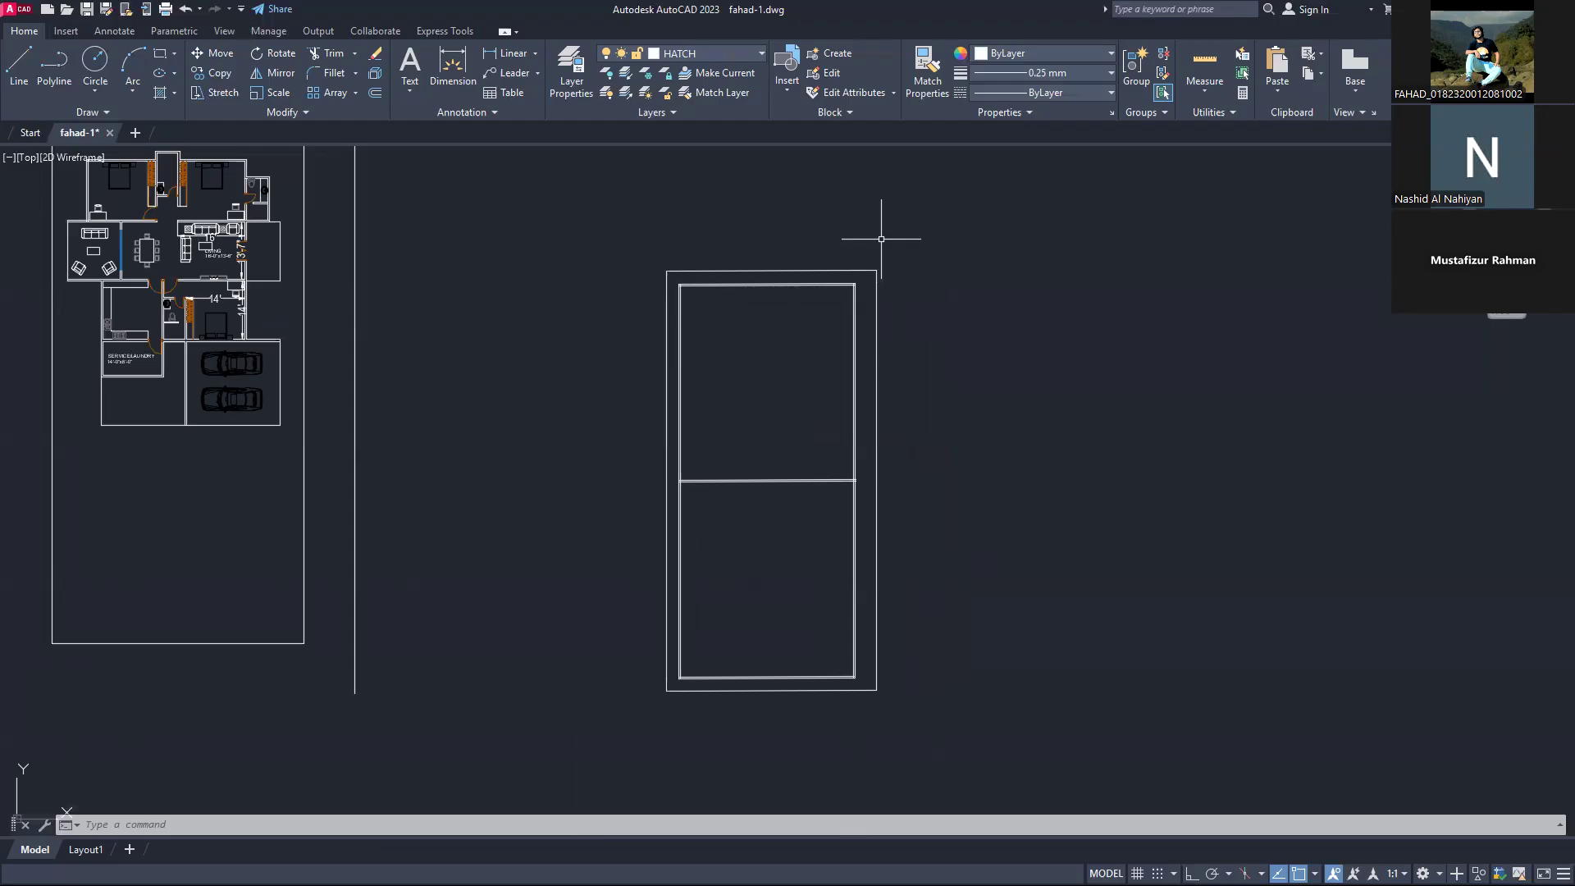
pyautogui.scroll(-4, 815, 328)
pyautogui.scroll(4, 809, 309)
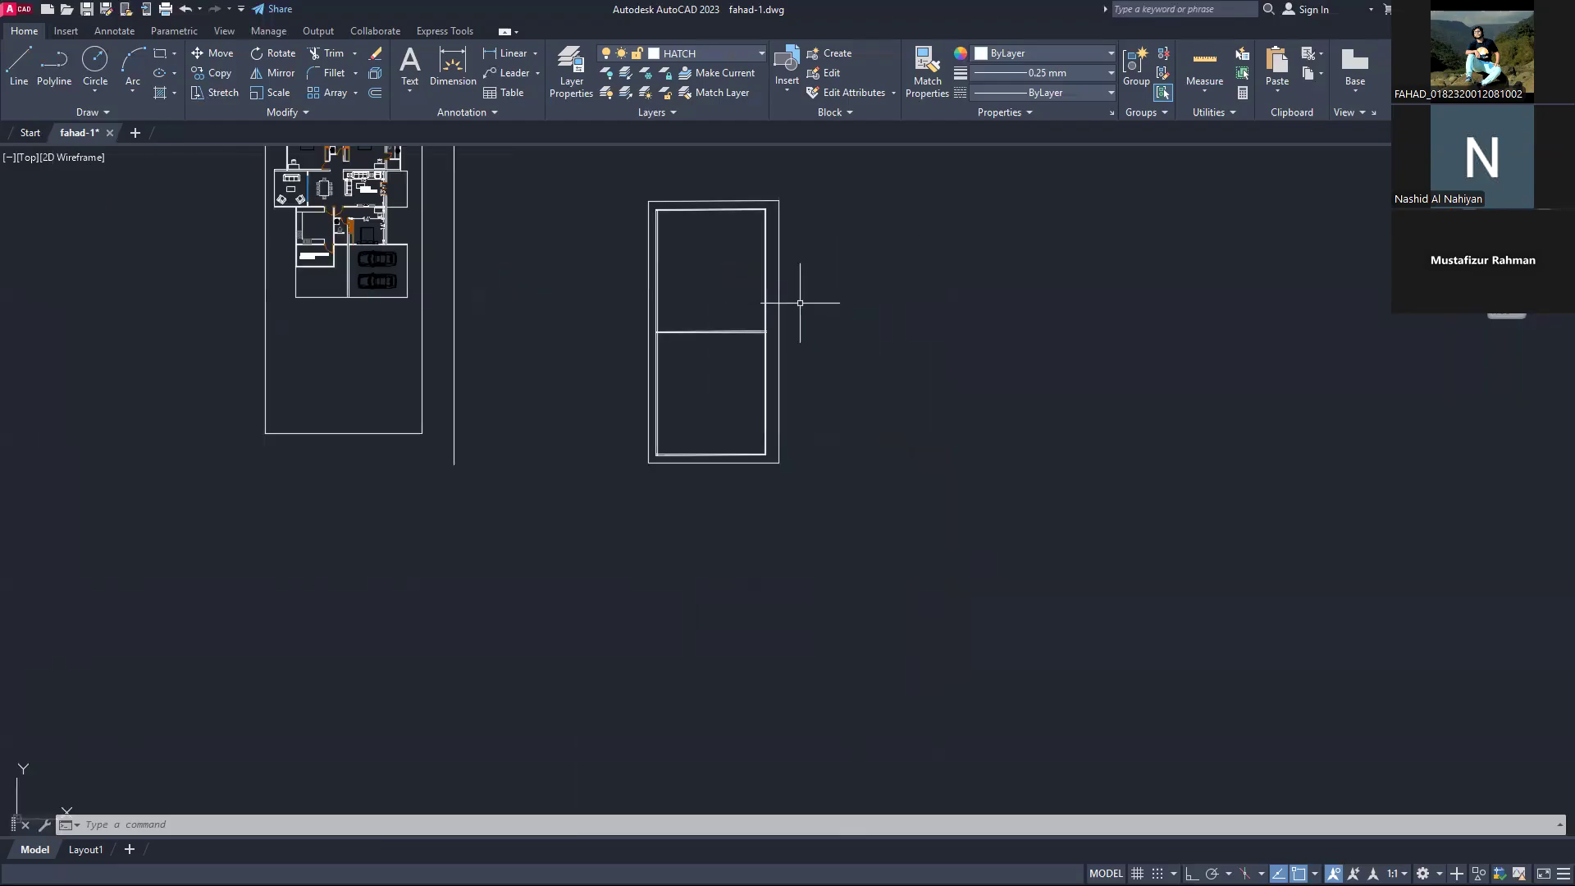
pyautogui.scroll(4, 765, 266)
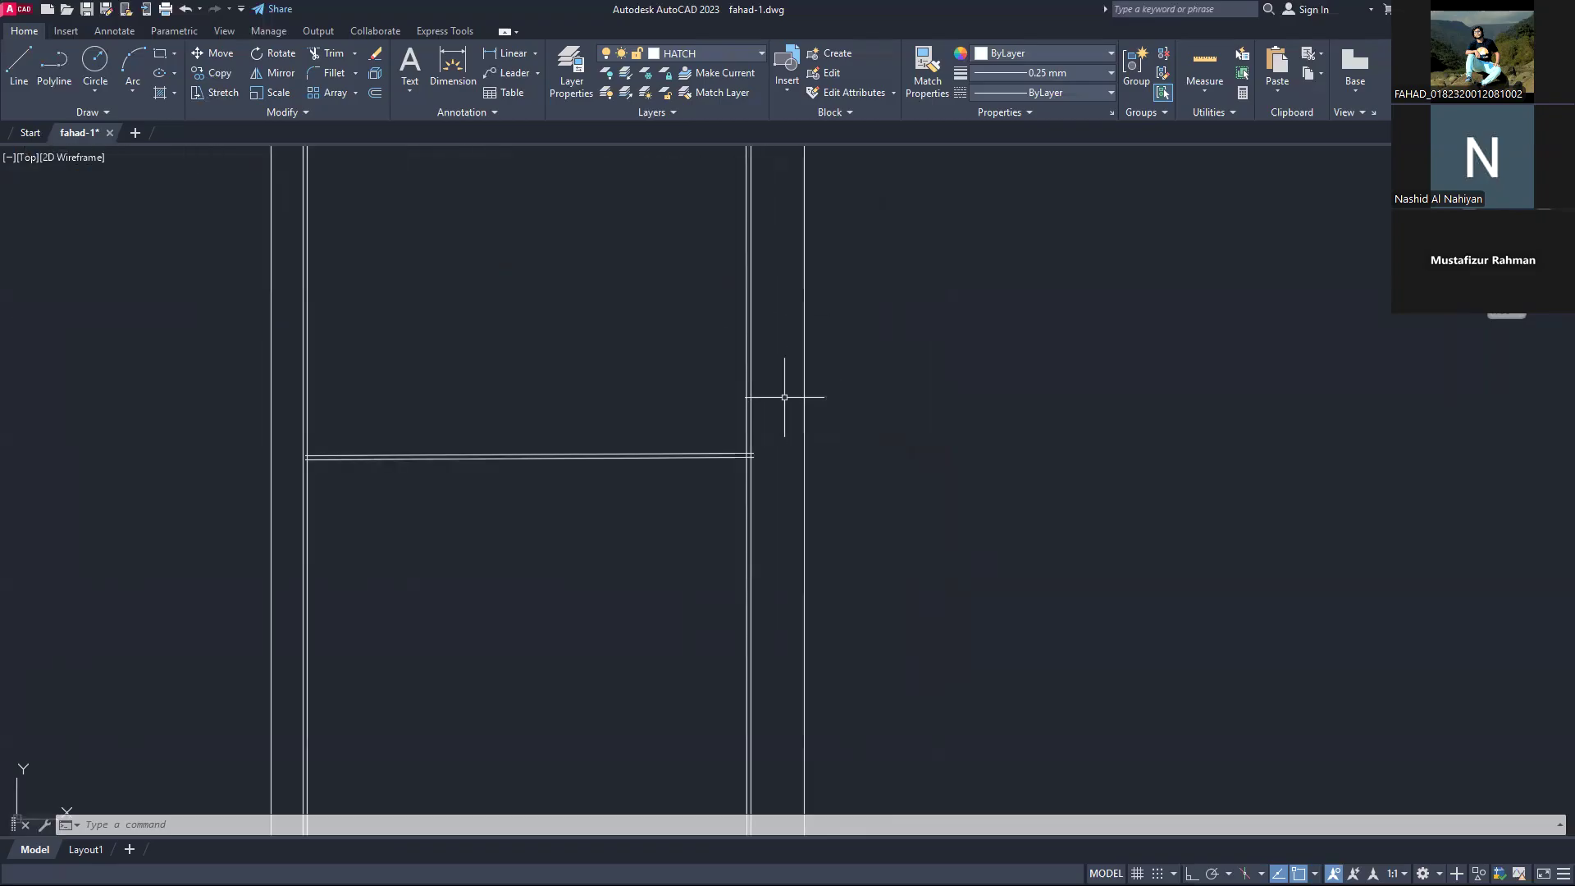
pyautogui.scroll(2, 763, 480)
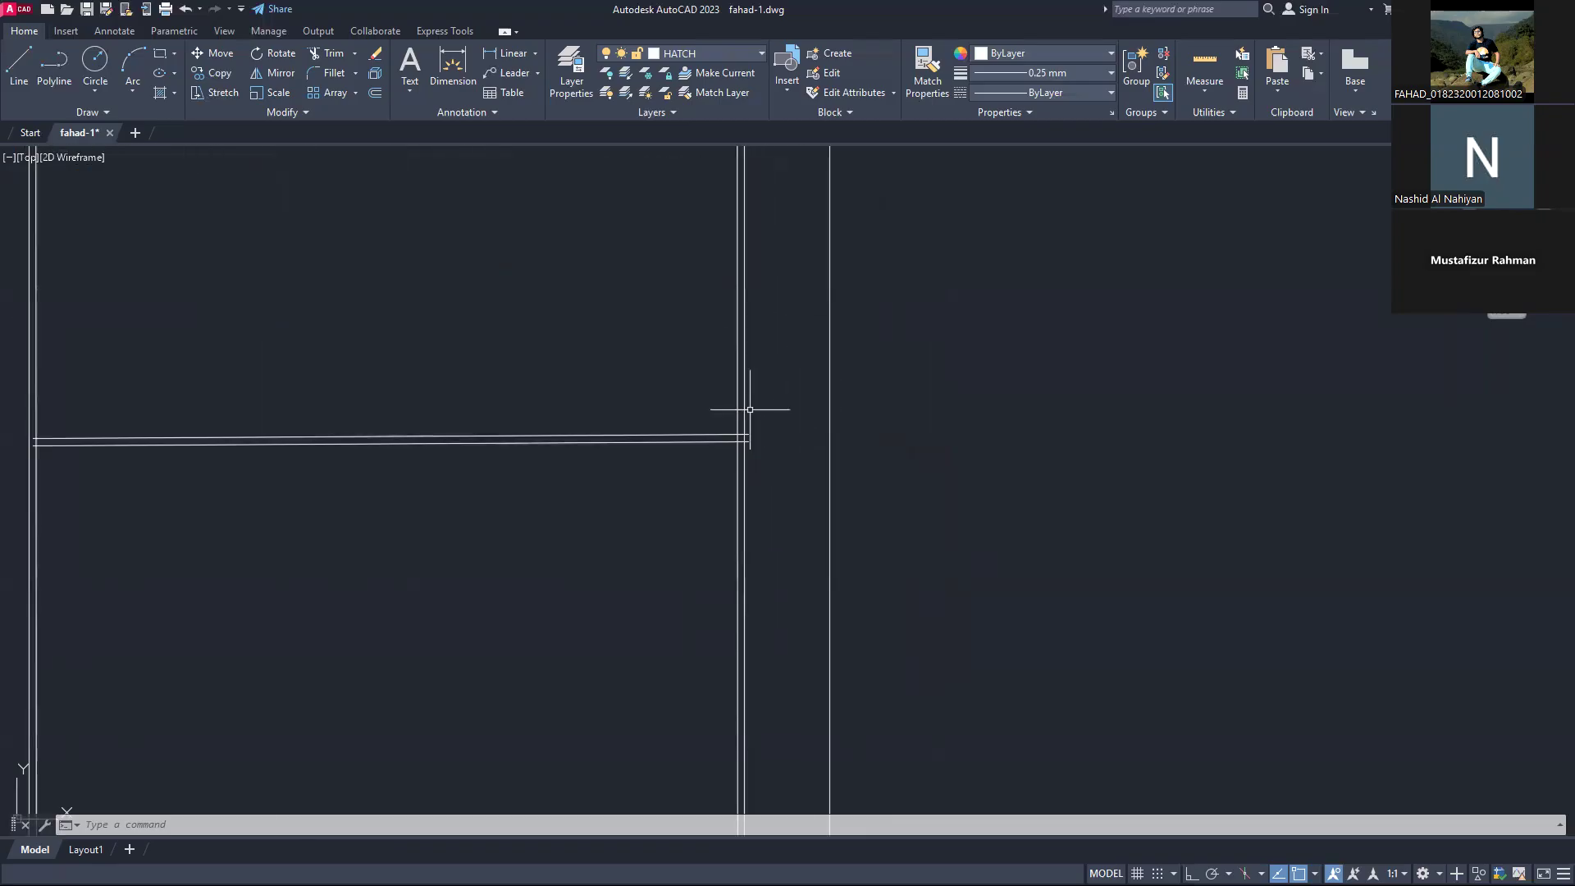
pyautogui.scroll(-5, 748, 405)
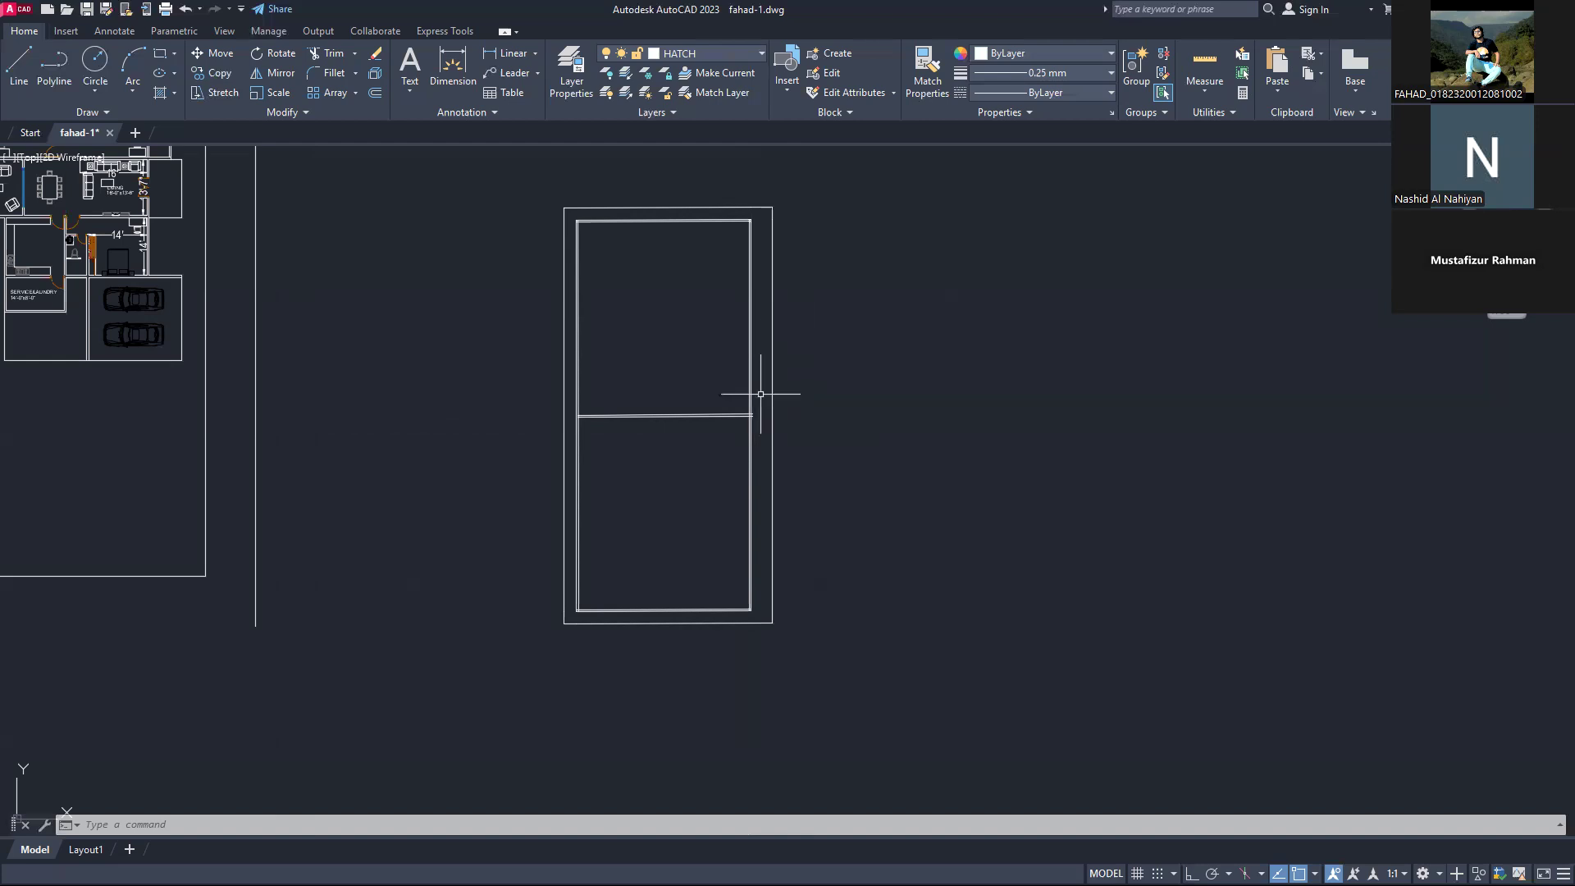
pyautogui.scroll(2, 771, 389)
pyautogui.scroll(-2, 763, 386)
pyautogui.scroll(4, 703, 394)
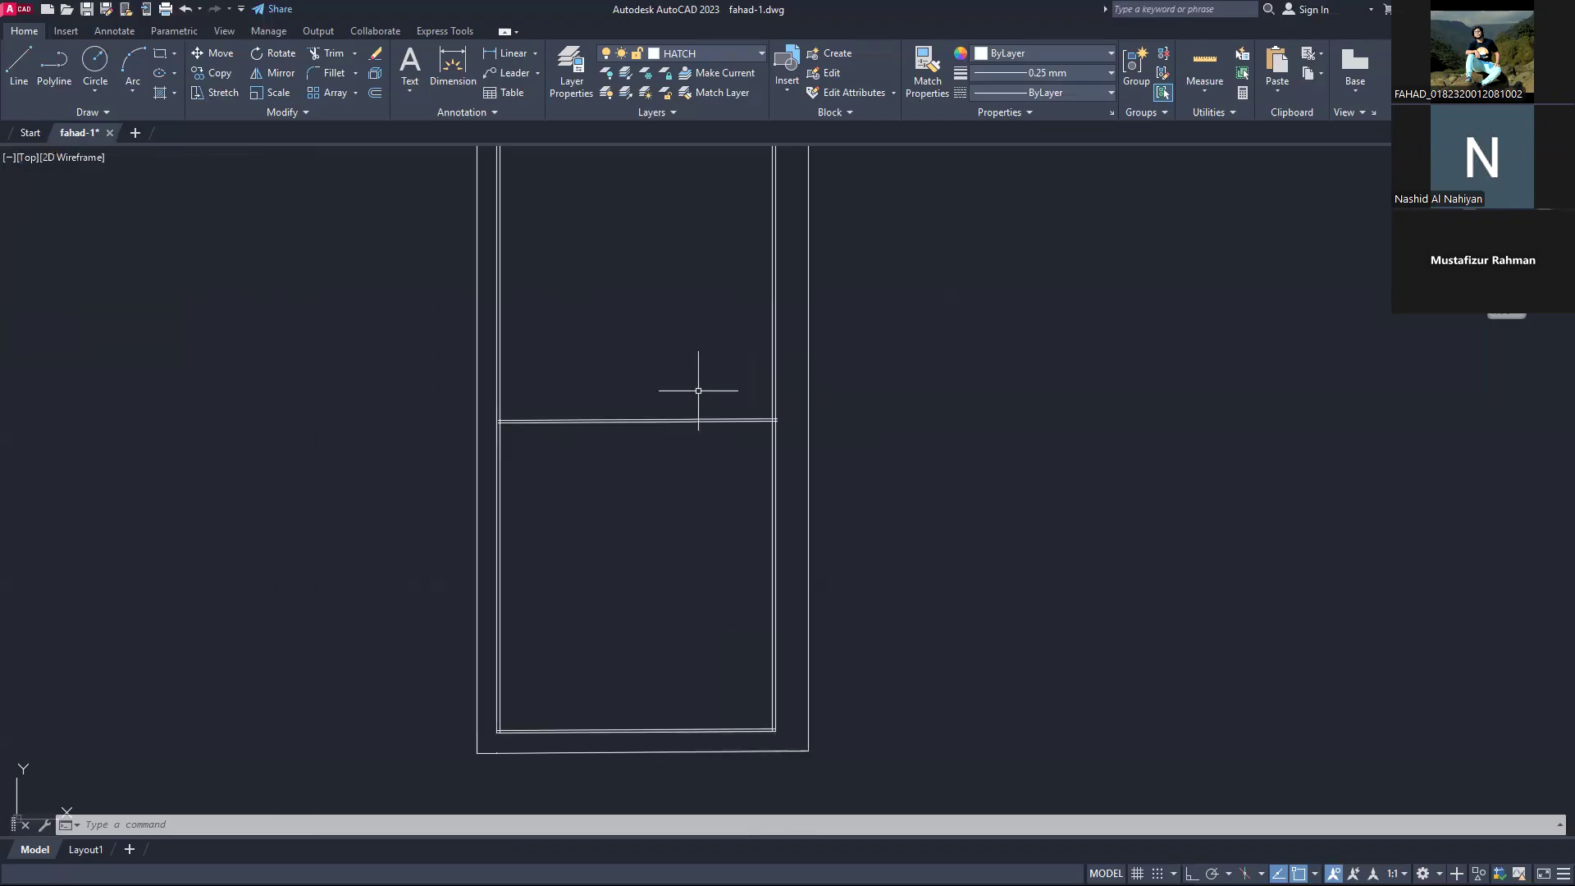
pyautogui.scroll(-2, 668, 446)
pyautogui.scroll(-2, 668, 448)
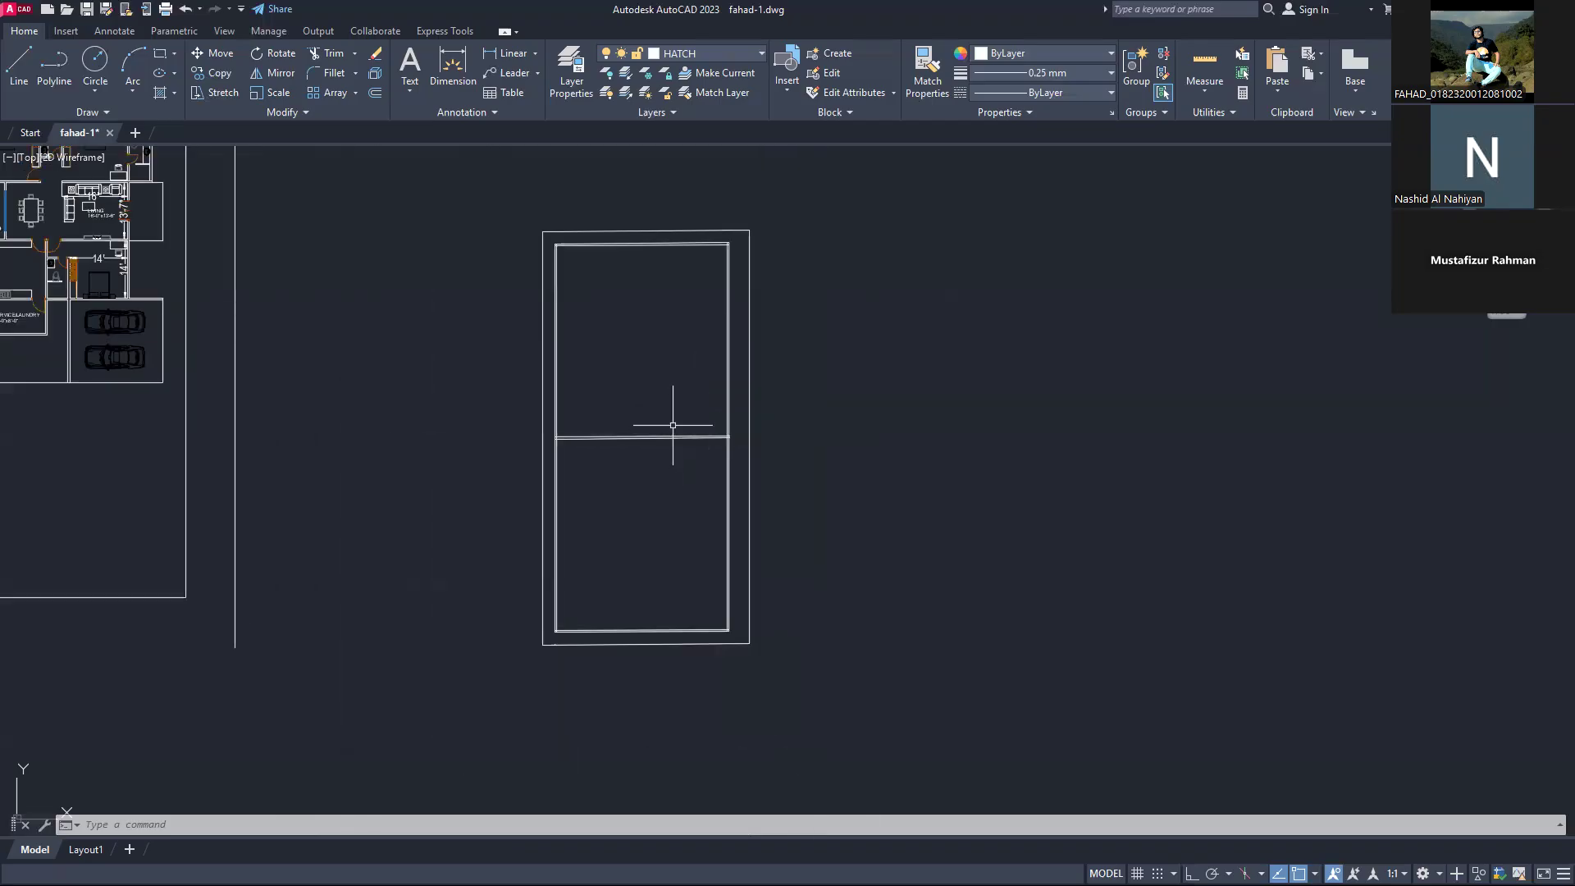
pyautogui.scroll(2, 673, 425)
pyautogui.scroll(-2, 658, 298)
pyautogui.scroll(2, 643, 527)
pyautogui.scroll(-2, 642, 527)
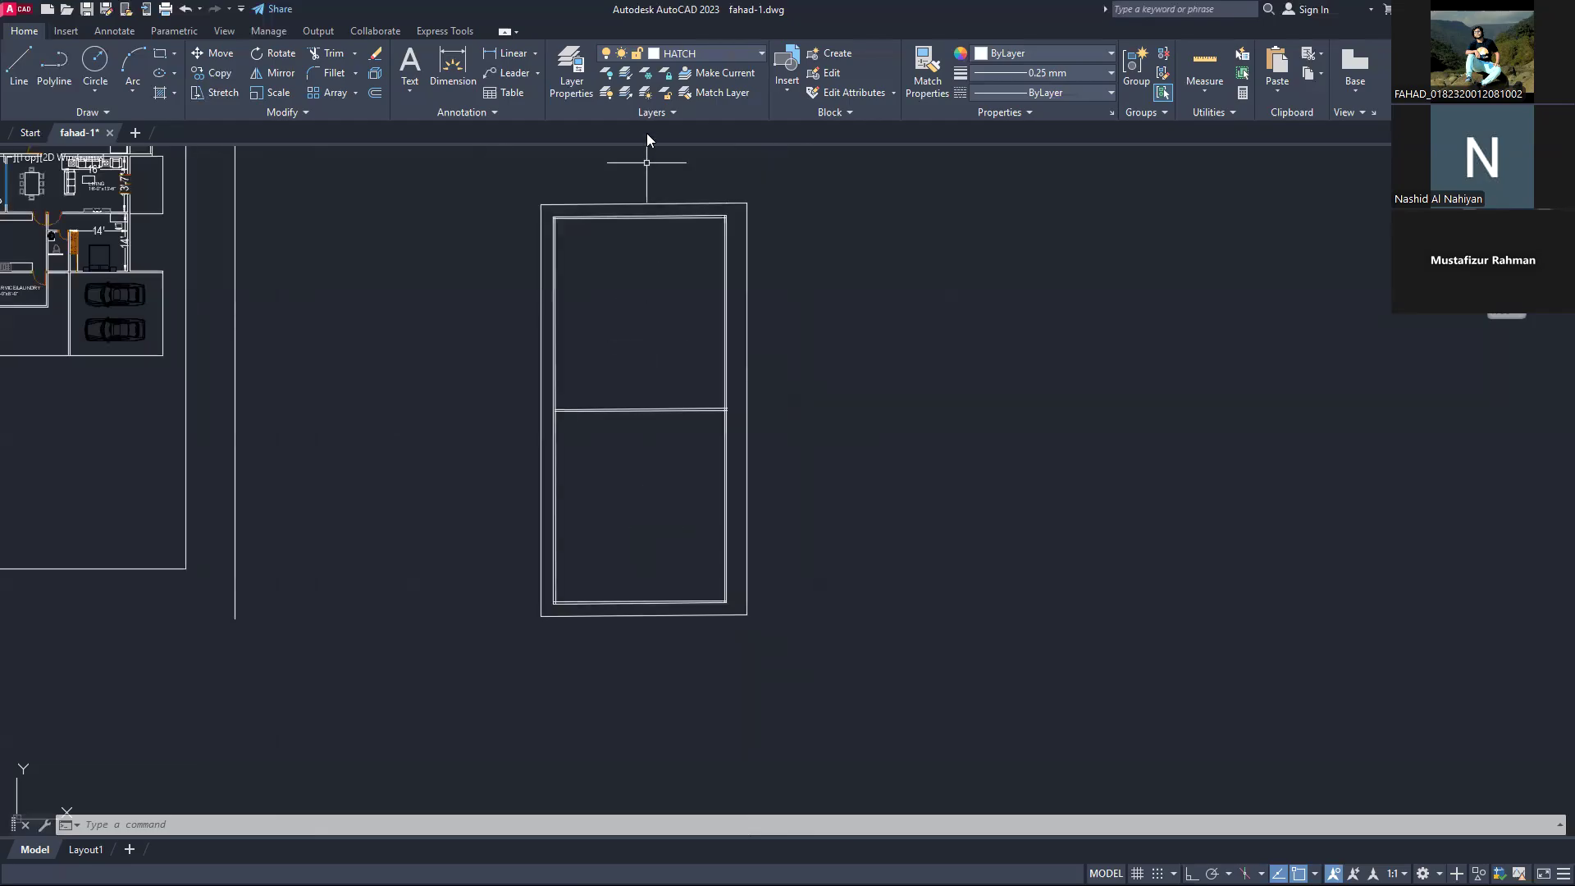
pyautogui.scroll(2, 651, 484)
pyautogui.scroll(-2, 651, 482)
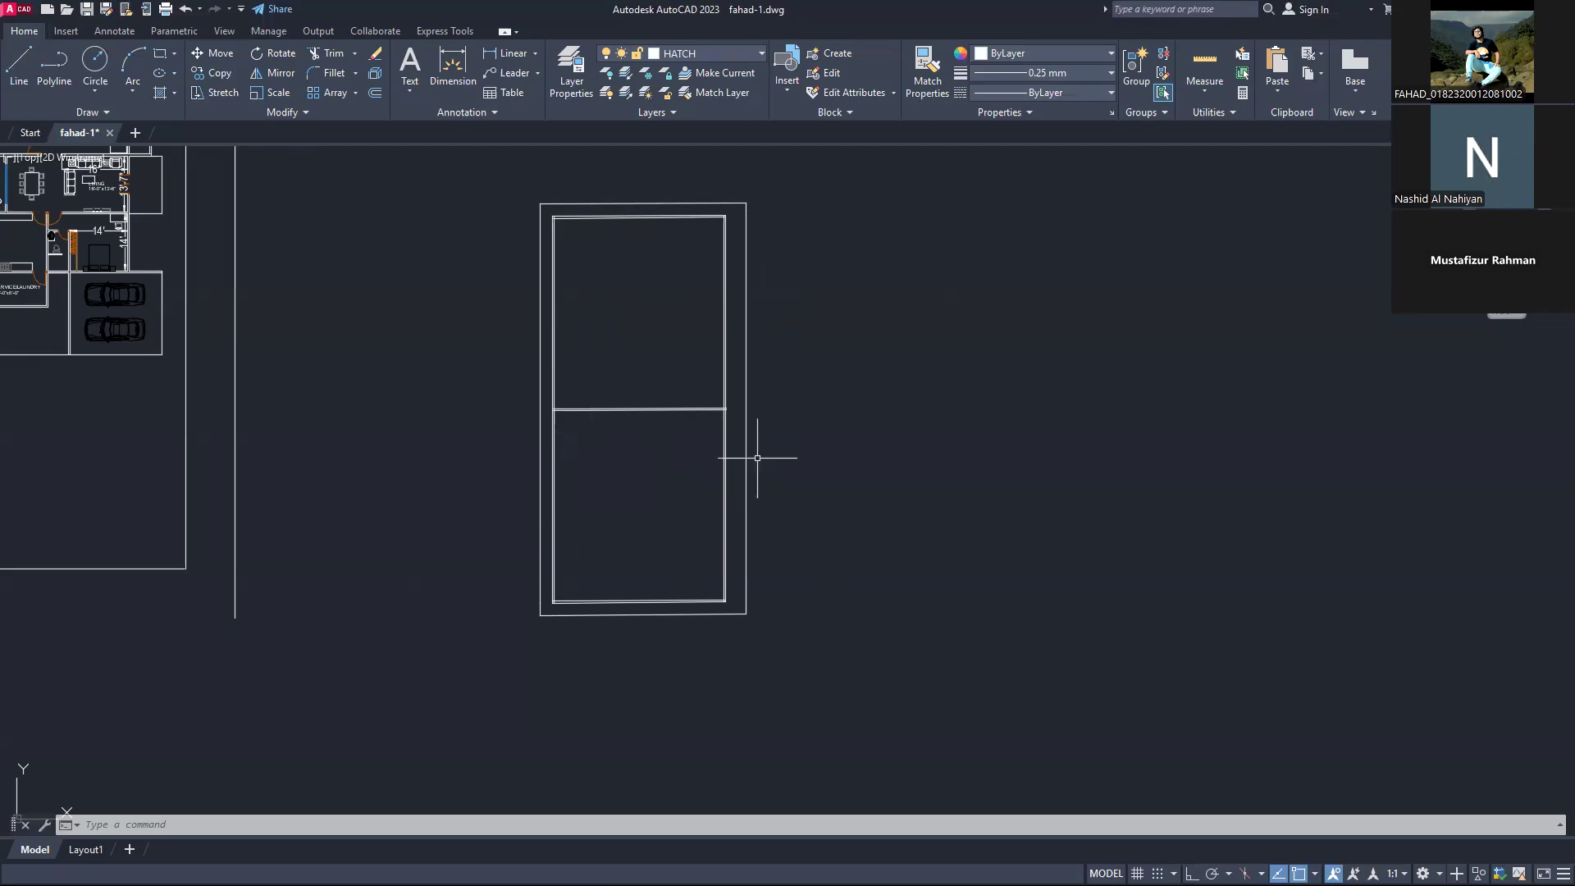
pyautogui.scroll(2, 615, 354)
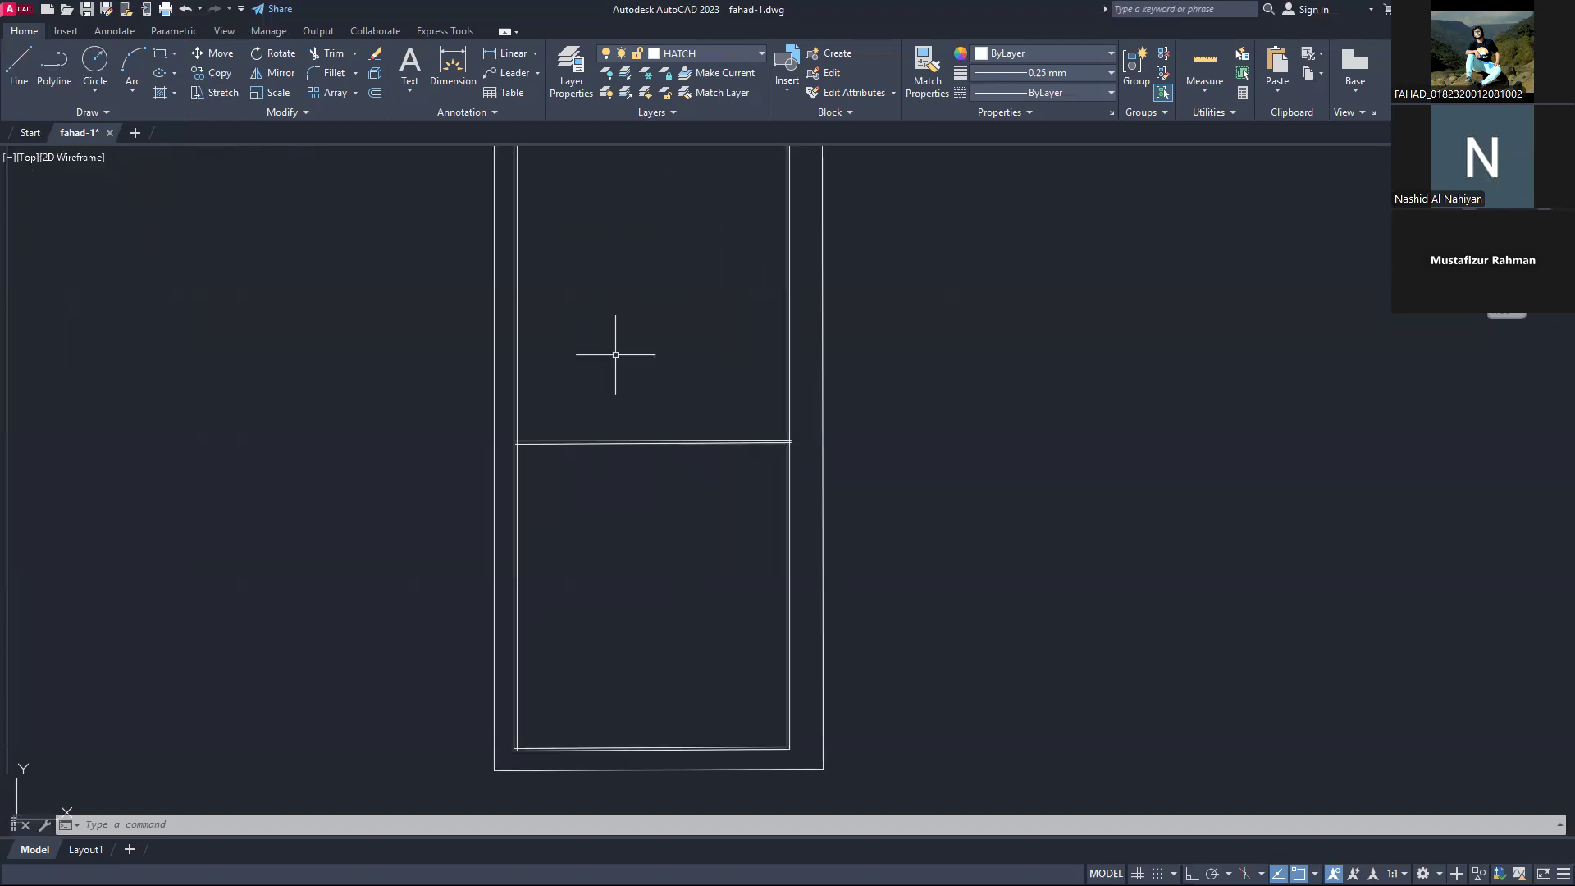
pyautogui.scroll(-2, 617, 353)
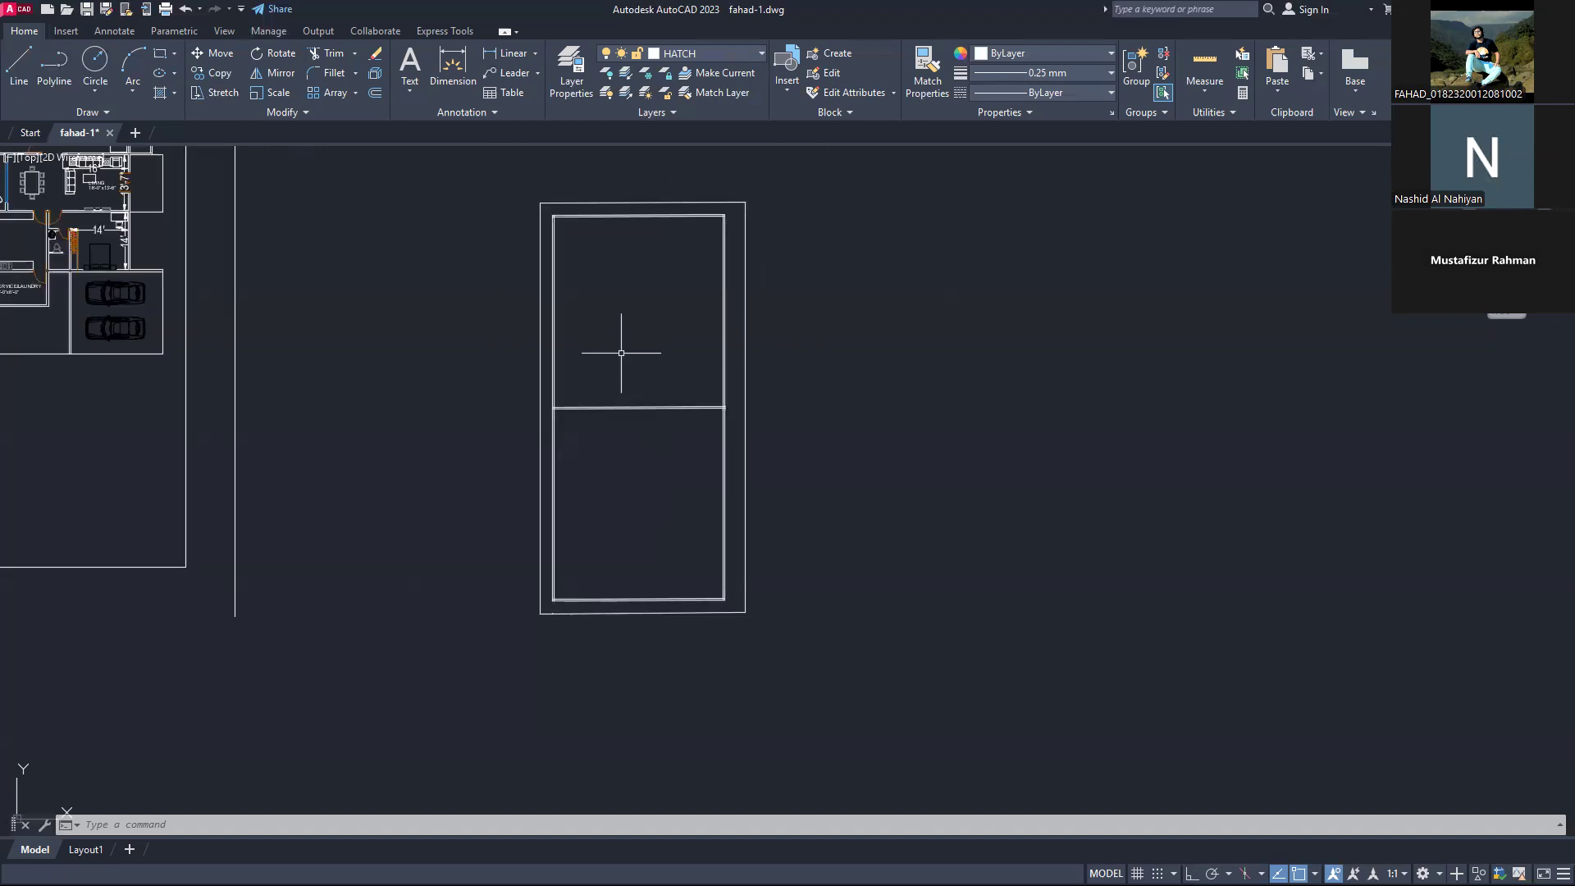
pyautogui.scroll(2, 621, 353)
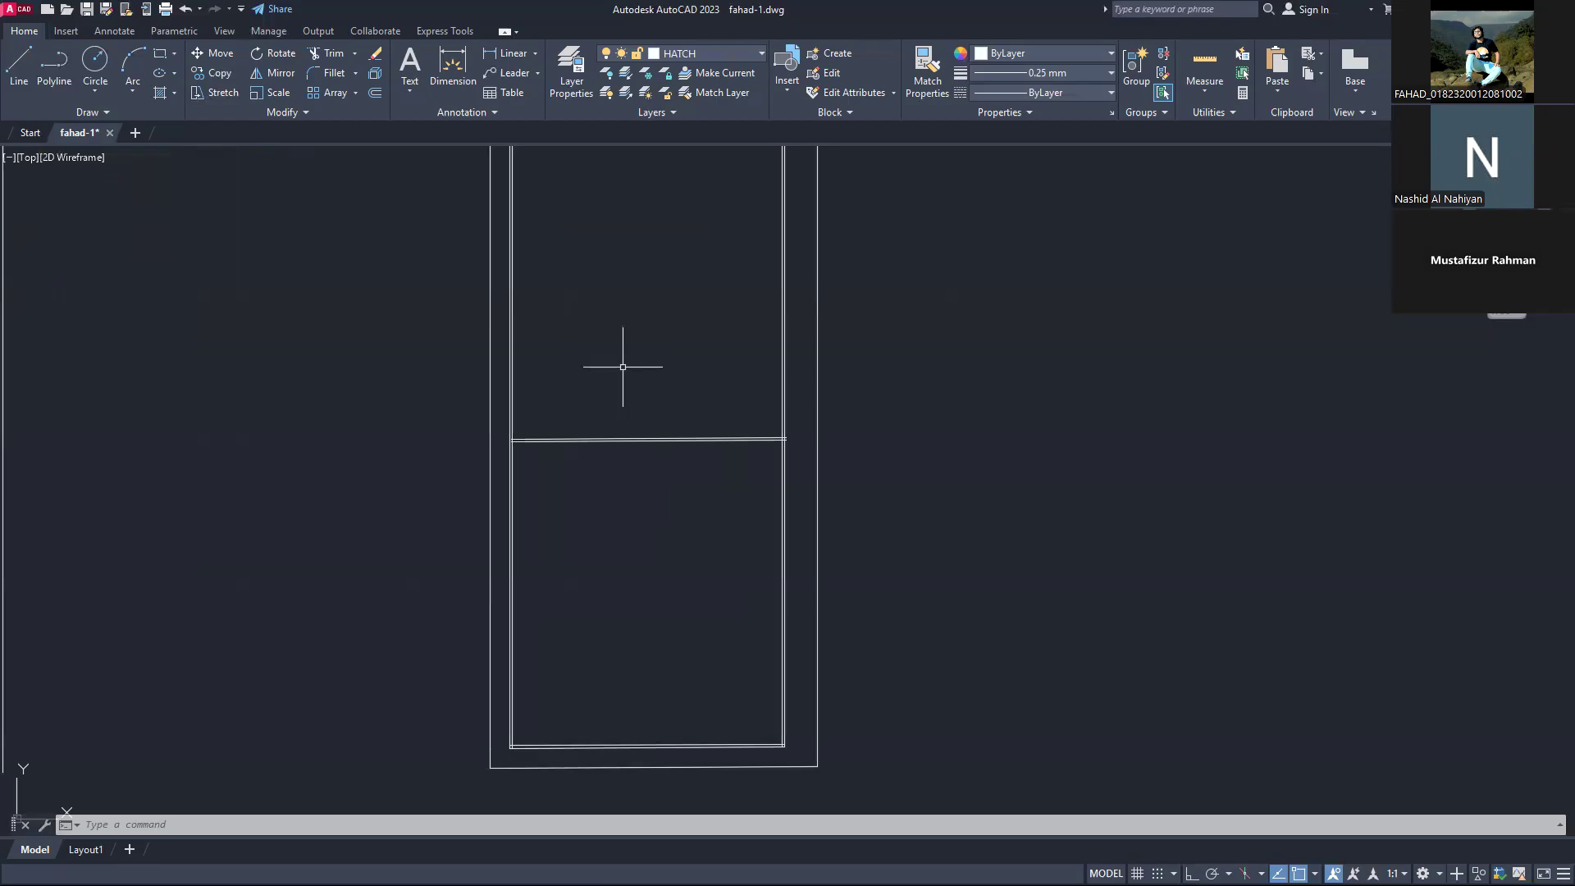
pyautogui.scroll(-2, 627, 421)
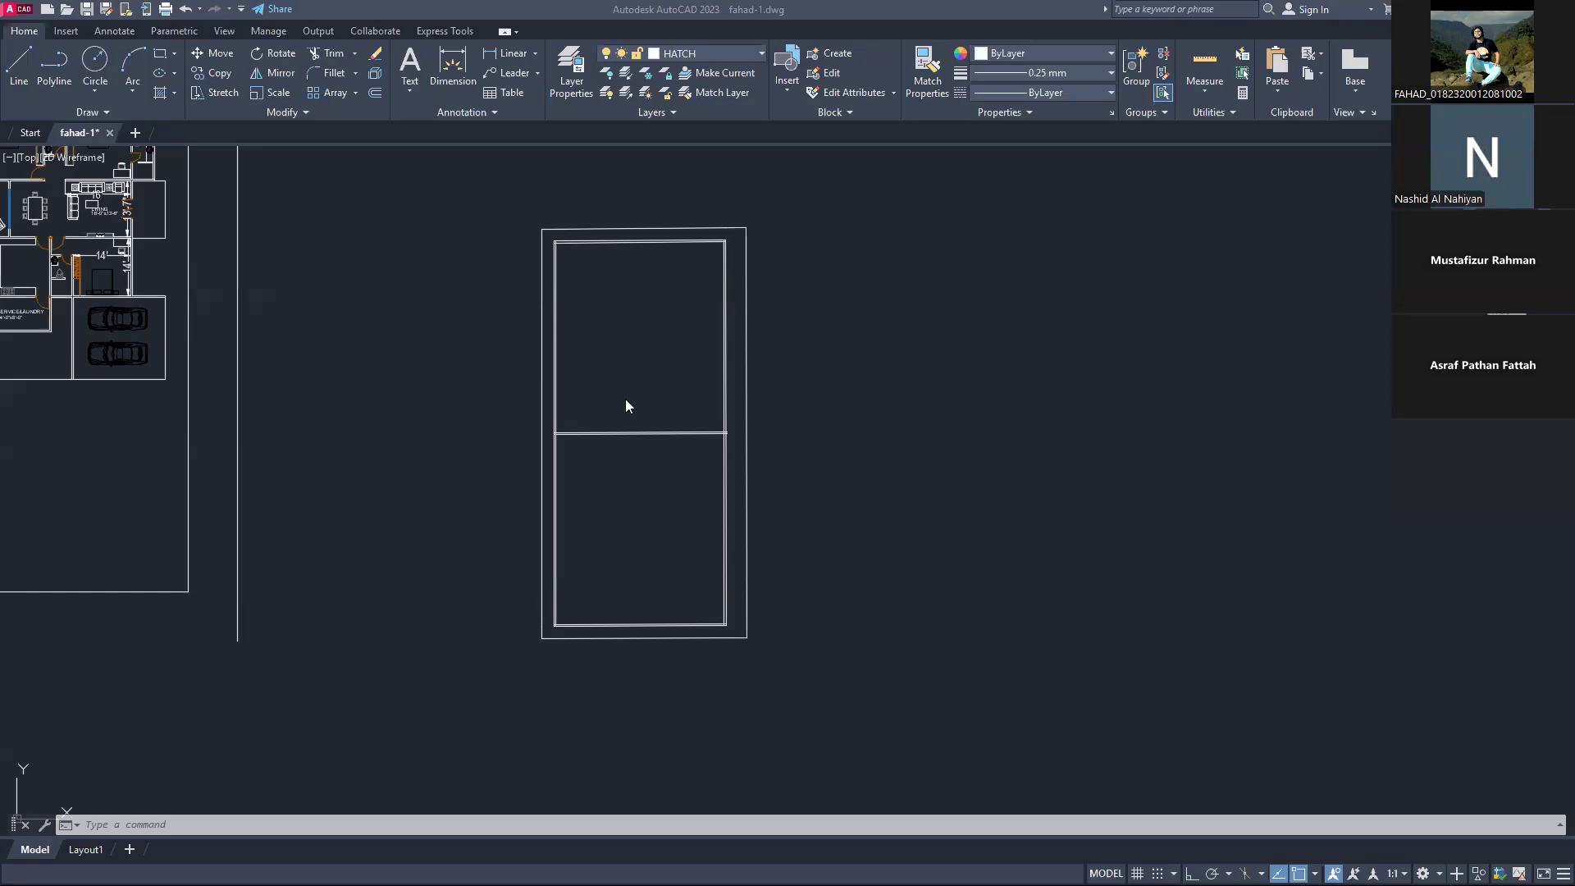
# Step: Trim the dividing wall's two overhanging lines back to the inner face of the plan's right-hand wall
pyautogui.scroll(8, 715, 415)
pyautogui.scroll(4, 1092, 550)
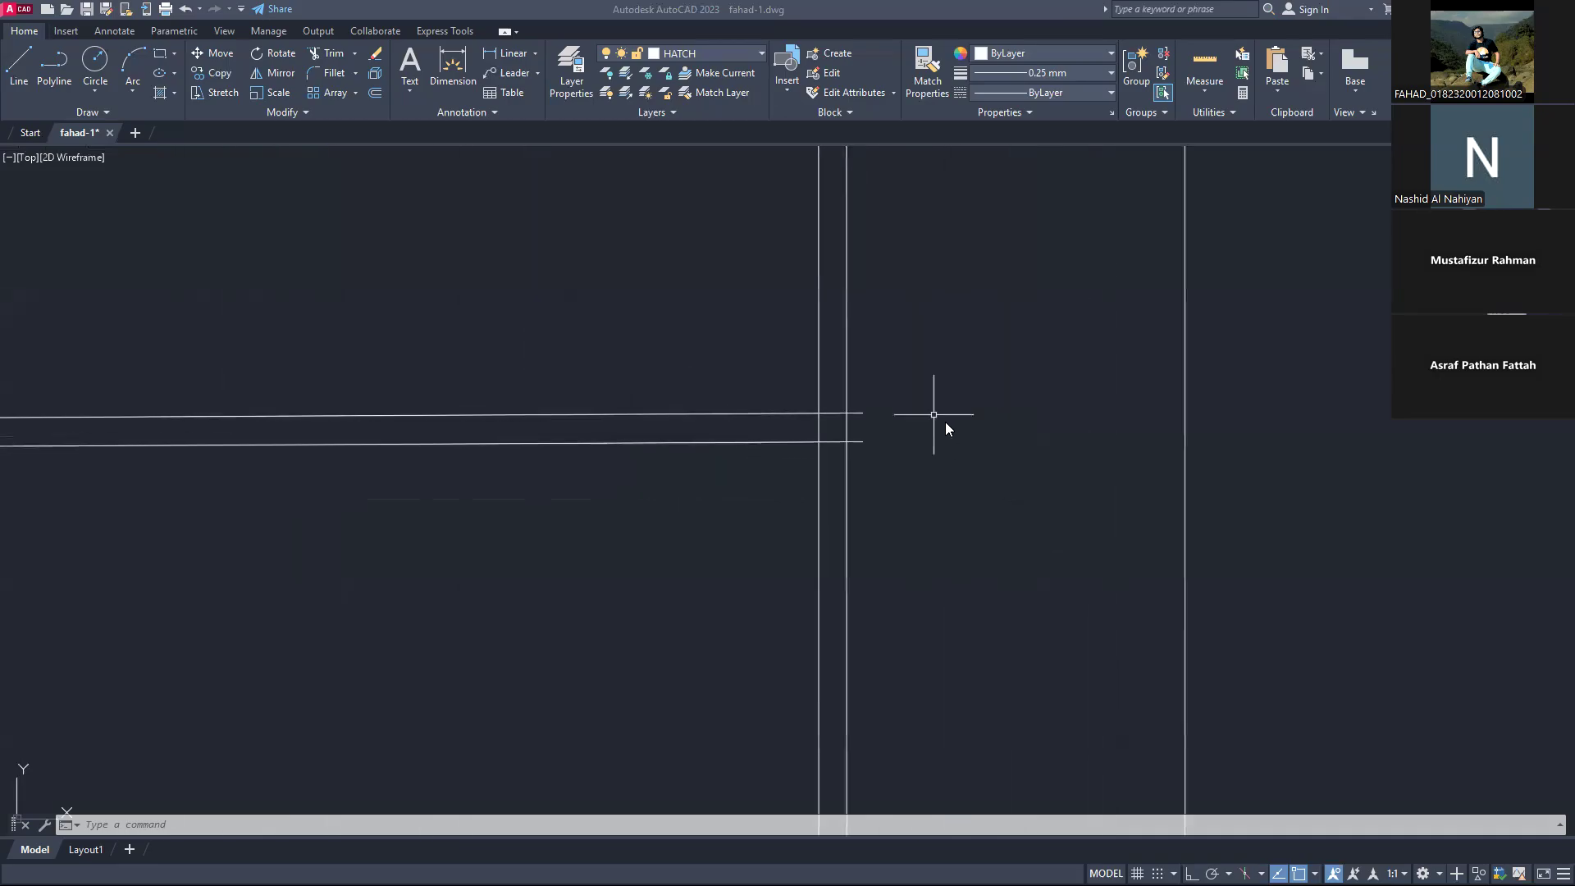
pyautogui.scroll(2, 945, 421)
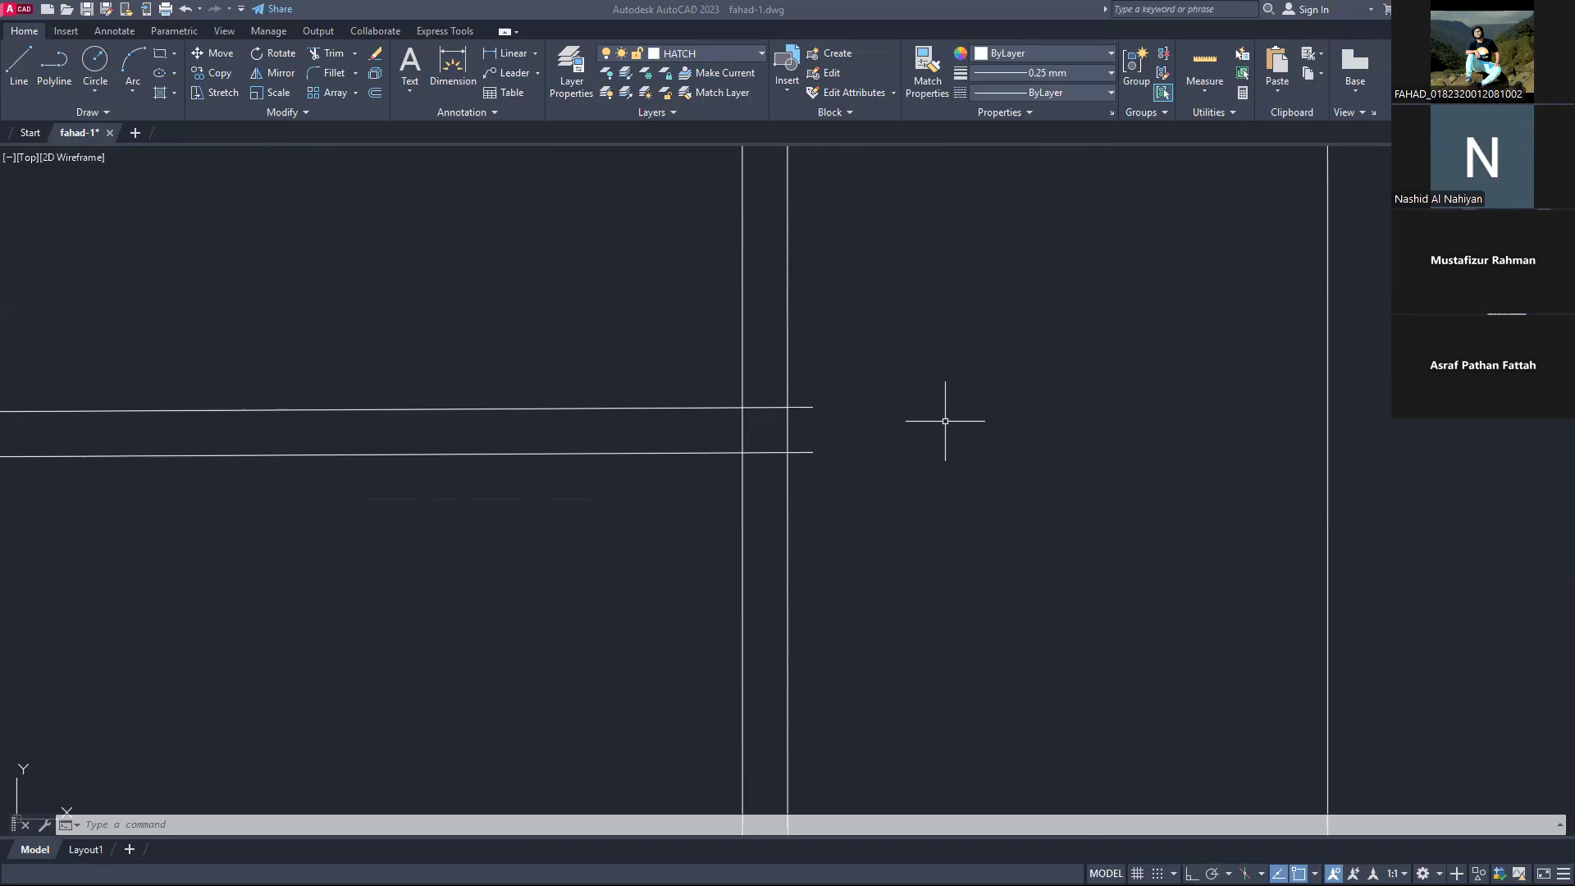
pyautogui.write('tr')
pyautogui.press('Return')
pyautogui.moveTo(801, 386); pyautogui.dragTo(807, 497)
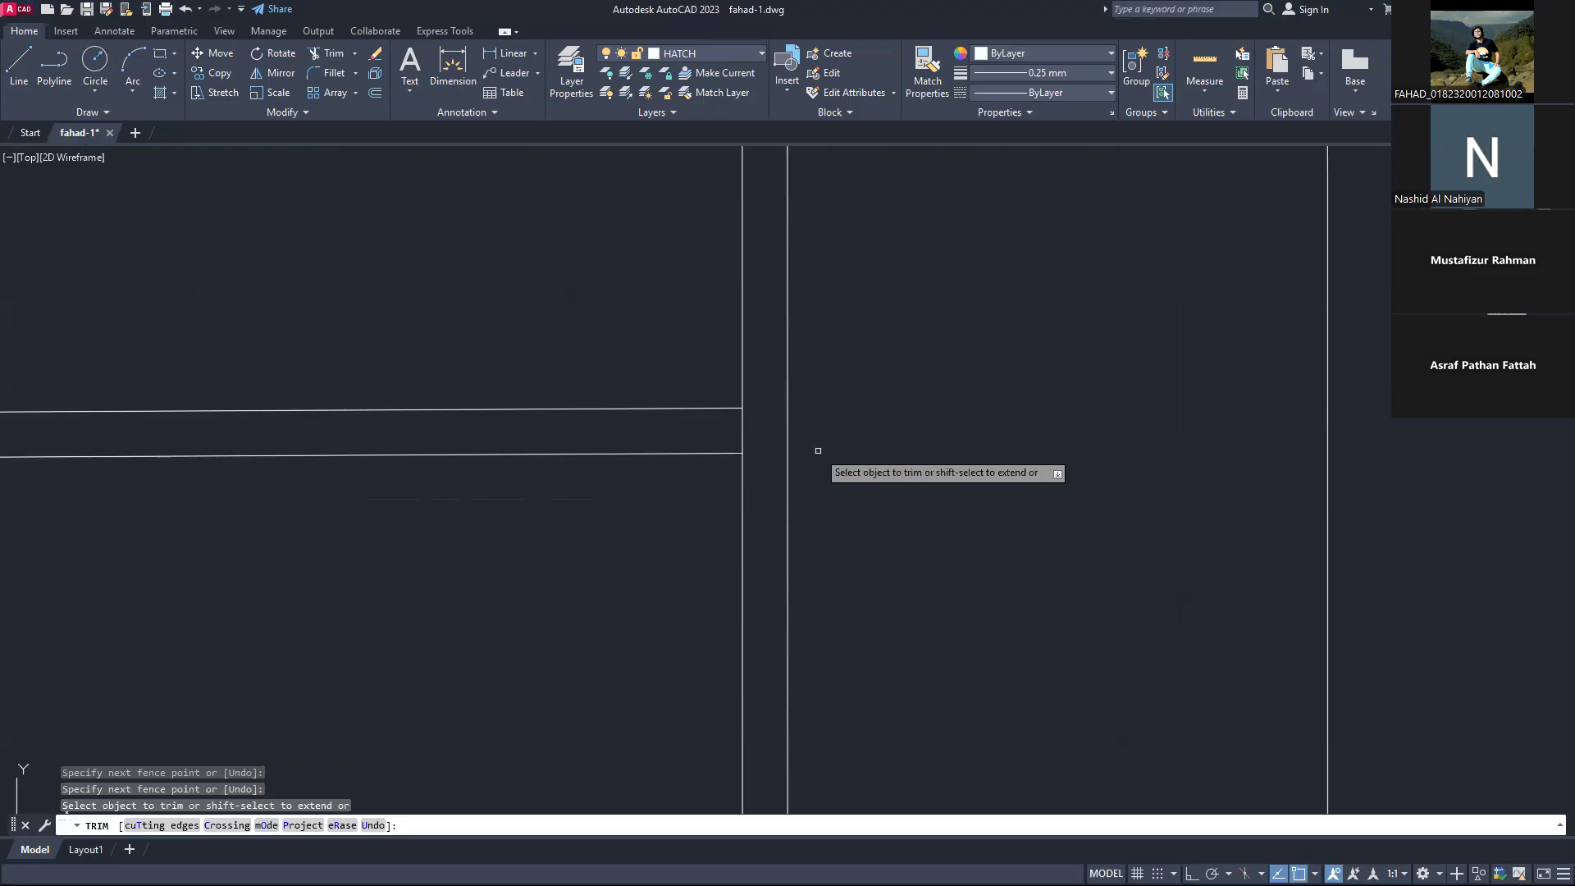
# Step: Trim the dividing wall's overhang at the left-hand wall and remove the inner wall line between its two lines
pyautogui.scroll(-2, 639, 356)
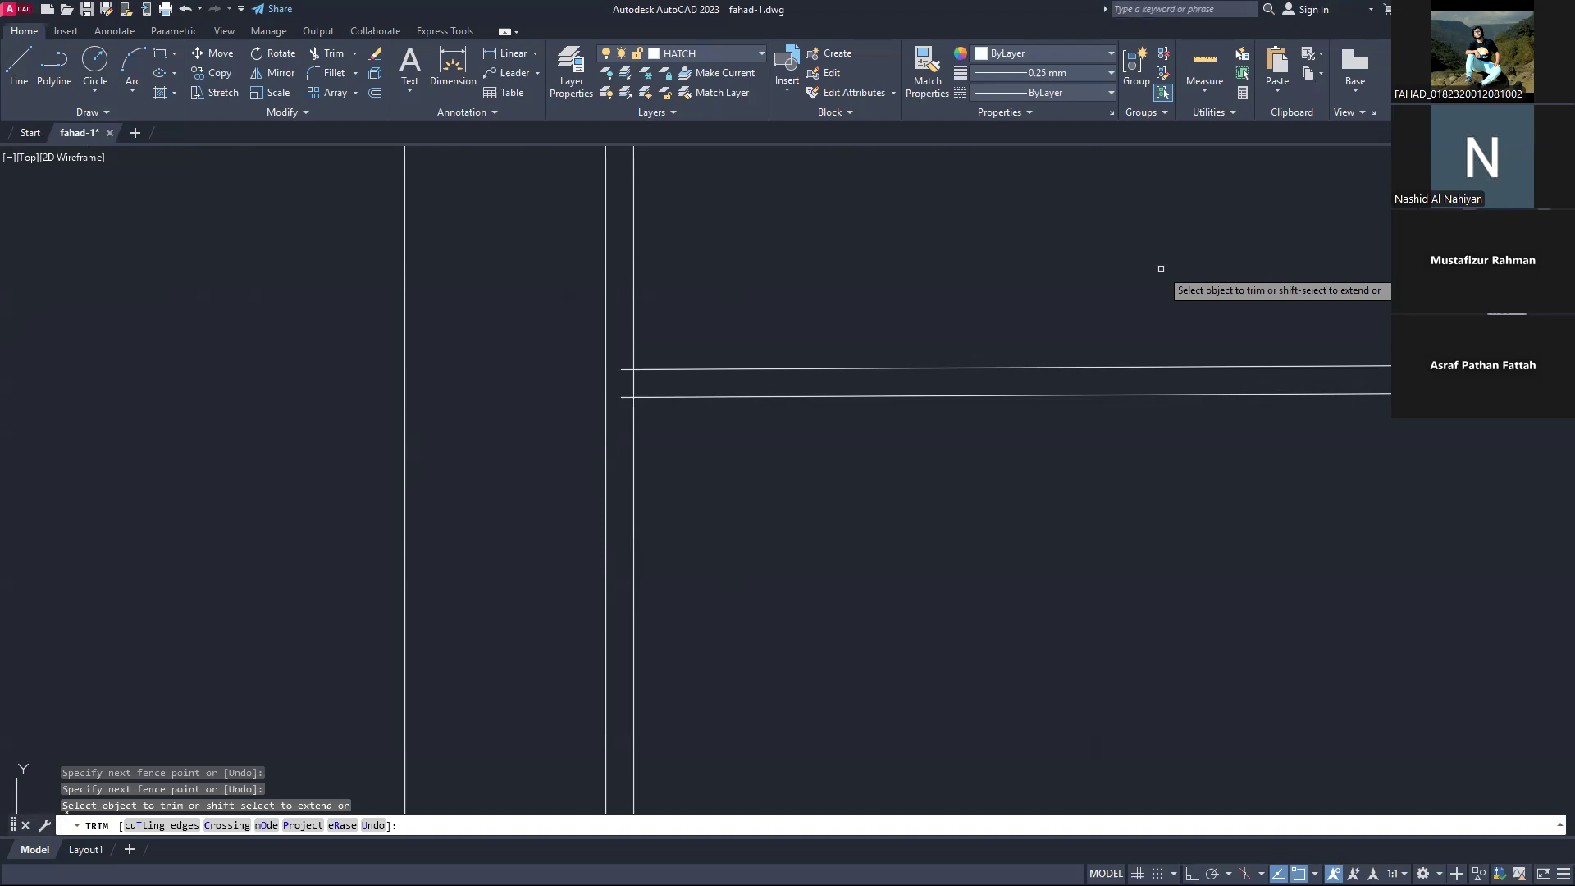
pyautogui.scroll(-2, 607, 364)
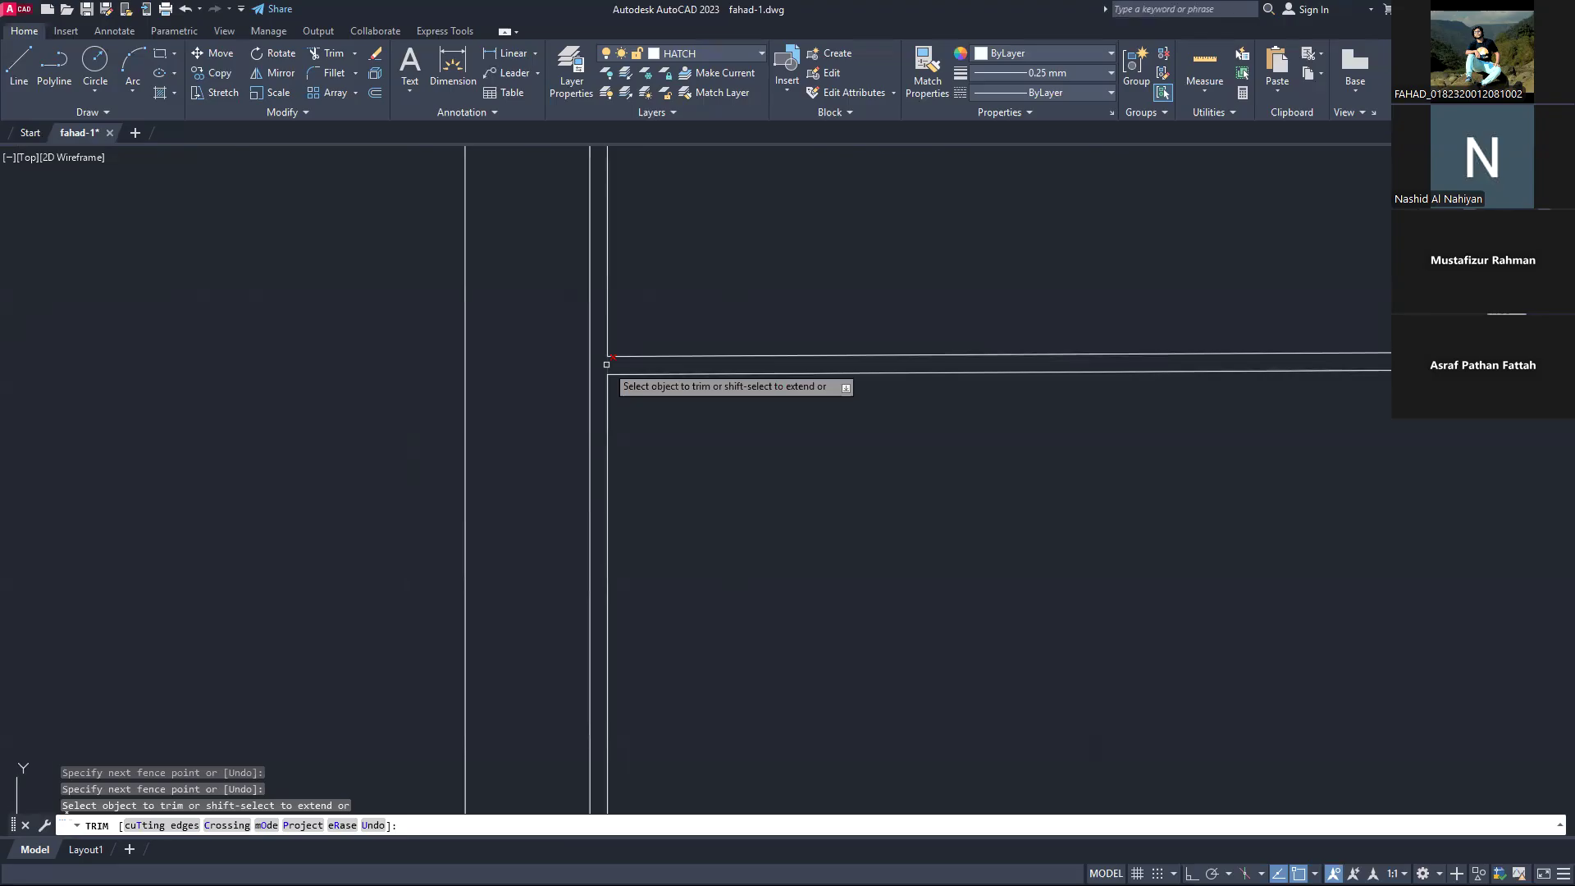
pyautogui.click(606, 364)
pyautogui.scroll(-4, 606, 364)
pyautogui.scroll(-2, 1065, 374)
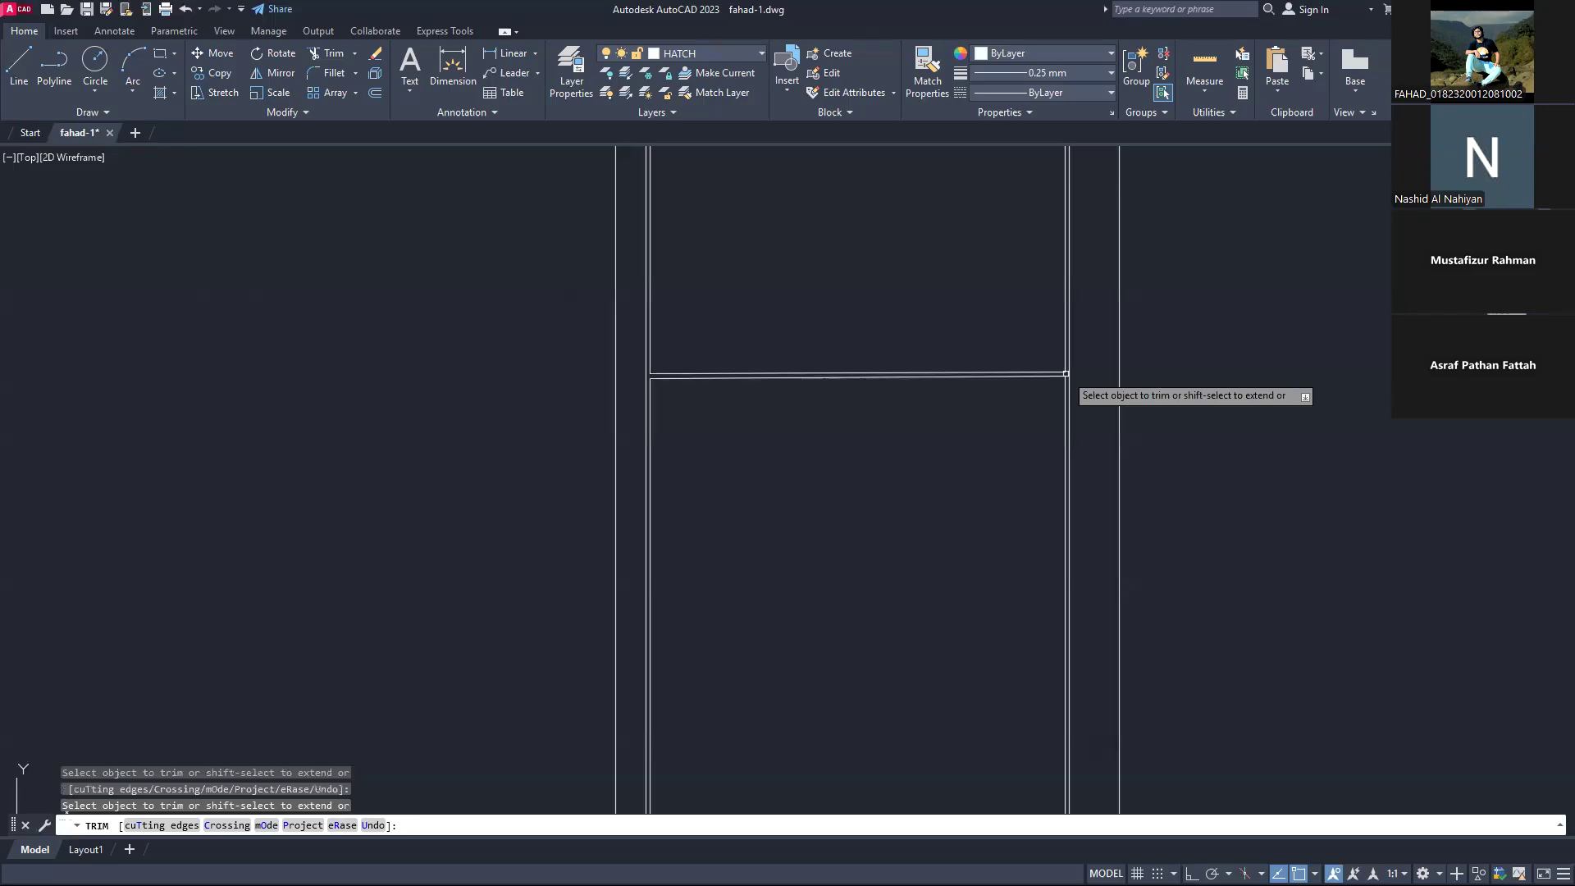
# Step: Trim the crossing line stubs where the double wall lines meet at the plan's upper-left inner corner
pyautogui.moveTo(497, 286); pyautogui.dragTo(401, 429)
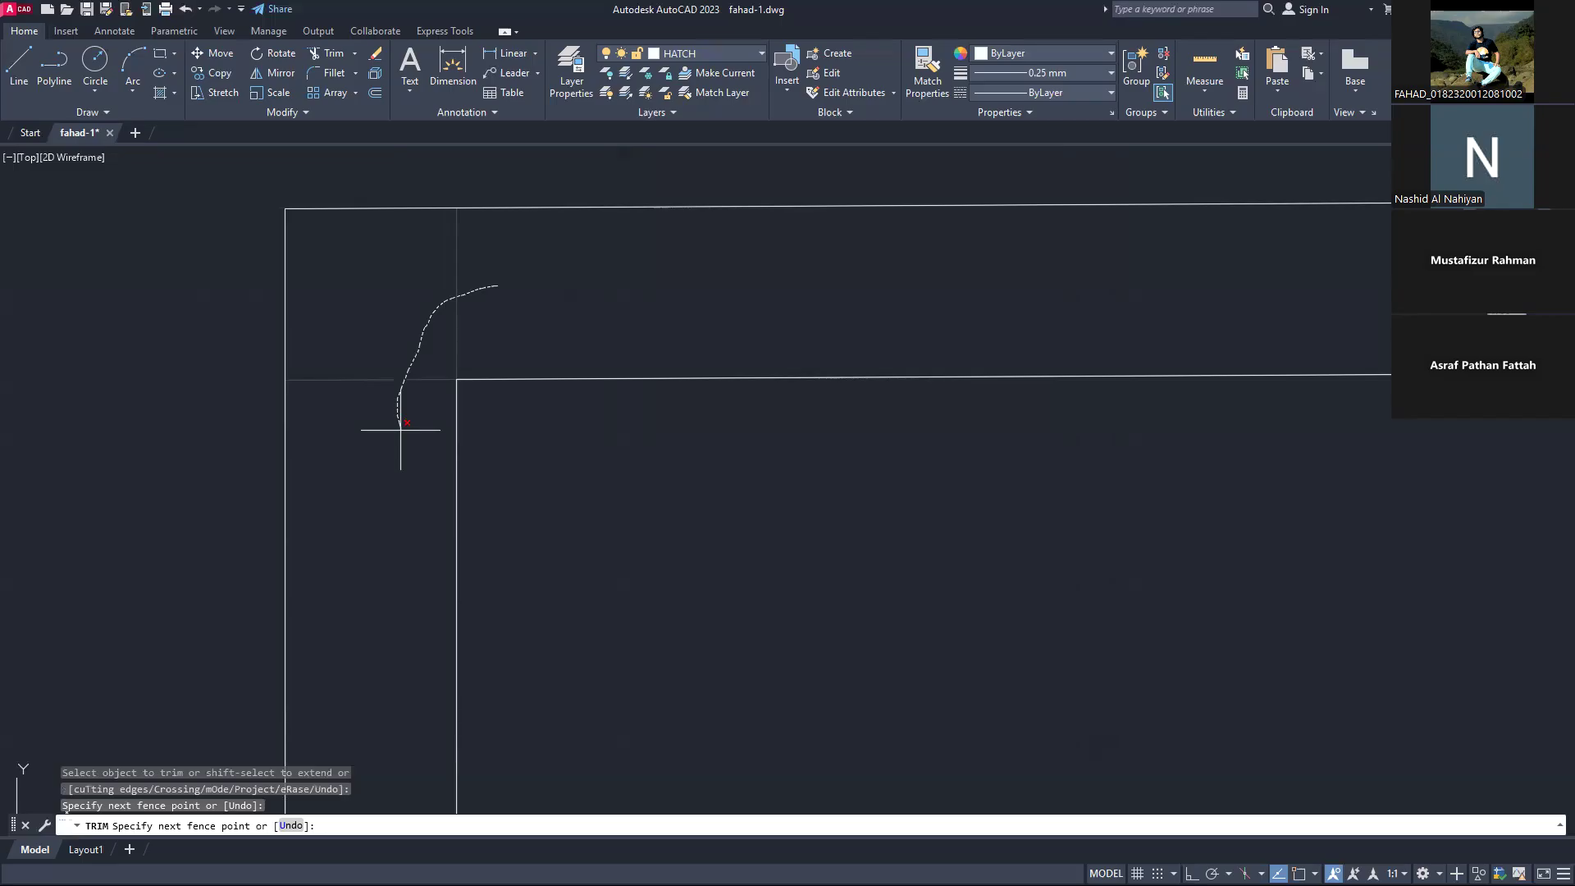
pyautogui.moveTo(401, 430); pyautogui.dragTo(400, 434)
pyautogui.scroll(-10, 410, 172)
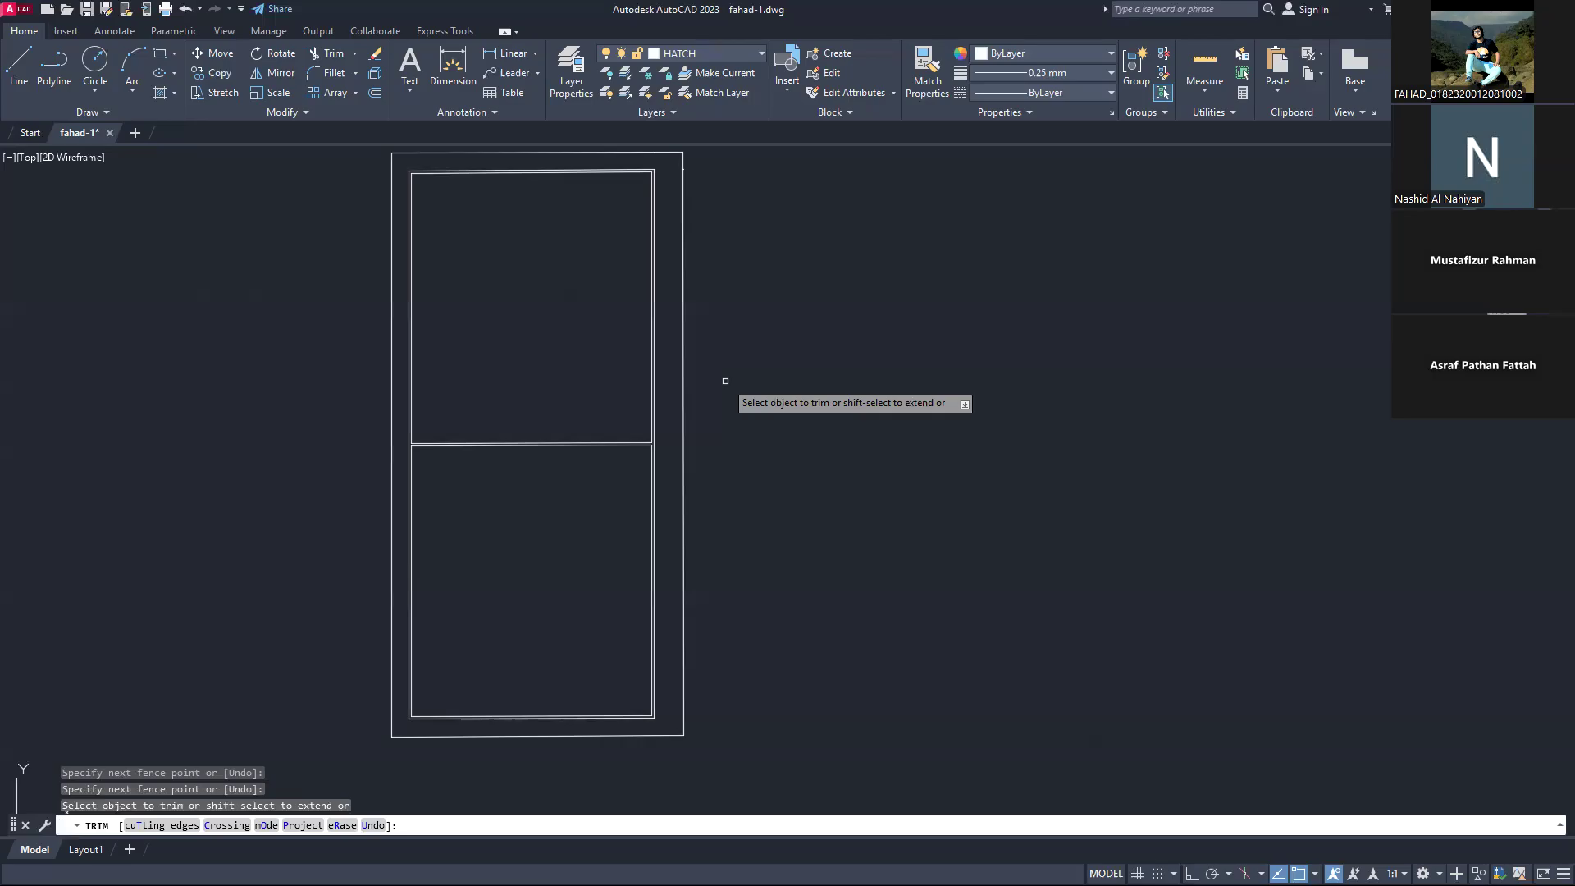
pyautogui.scroll(2, 614, 390)
pyautogui.press('Escape')
pyautogui.press('Escape')
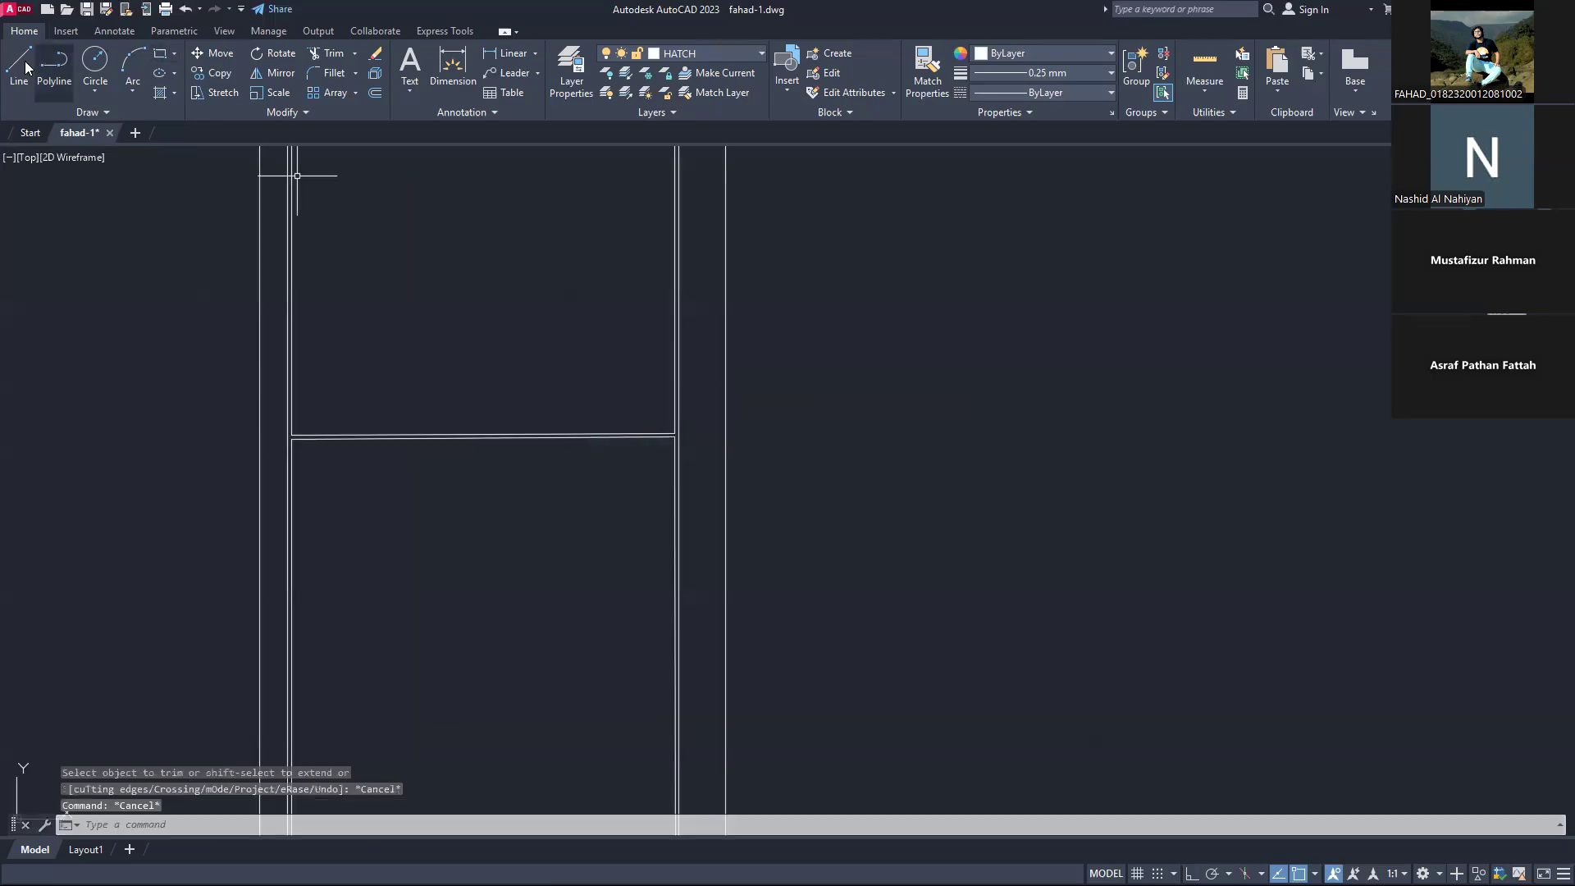
pyautogui.scroll(-4, 1001, 552)
pyautogui.scroll(2, 977, 534)
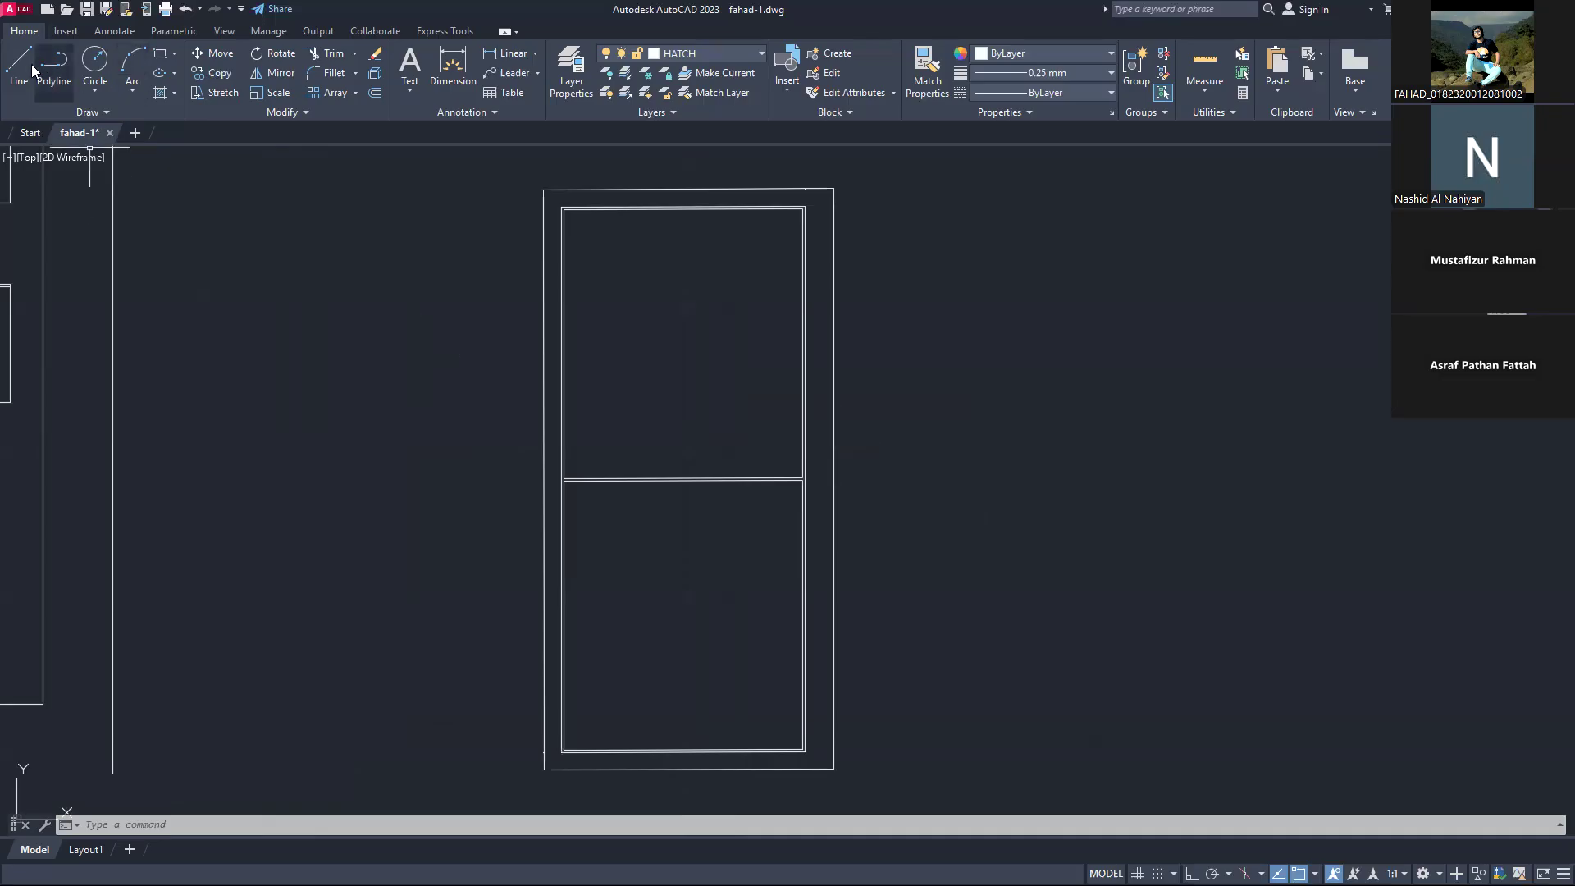
# Step: Draw a small rectangular projection with a polyline on the outside of the plan's outer right-hand edge, level with the dividing wall
pyautogui.click(94, 71)
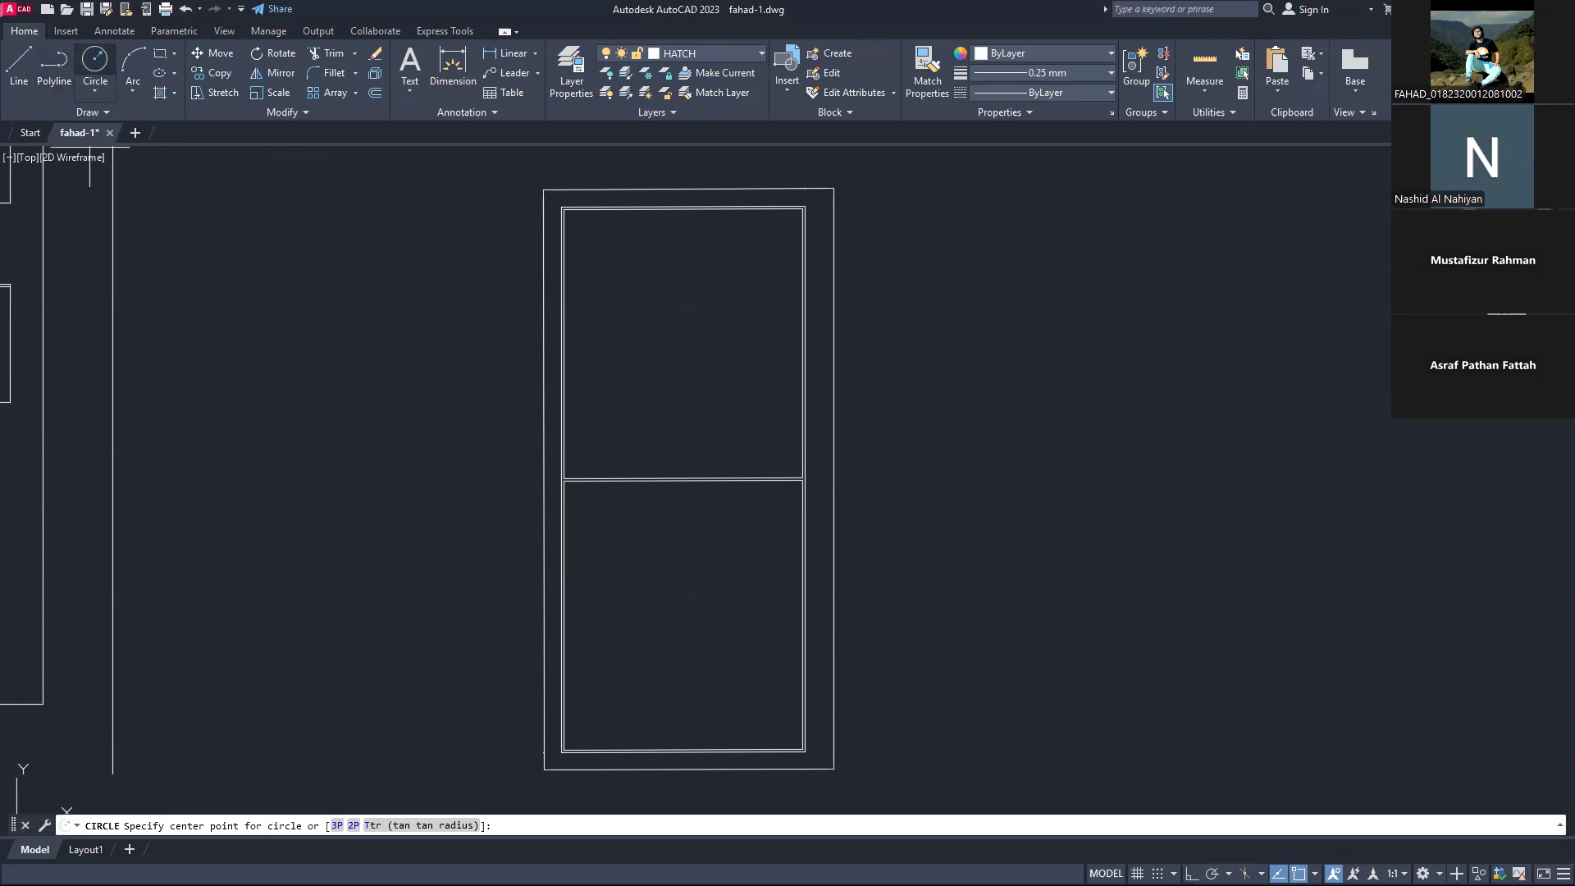
pyautogui.click(90, 148)
pyautogui.press('Escape')
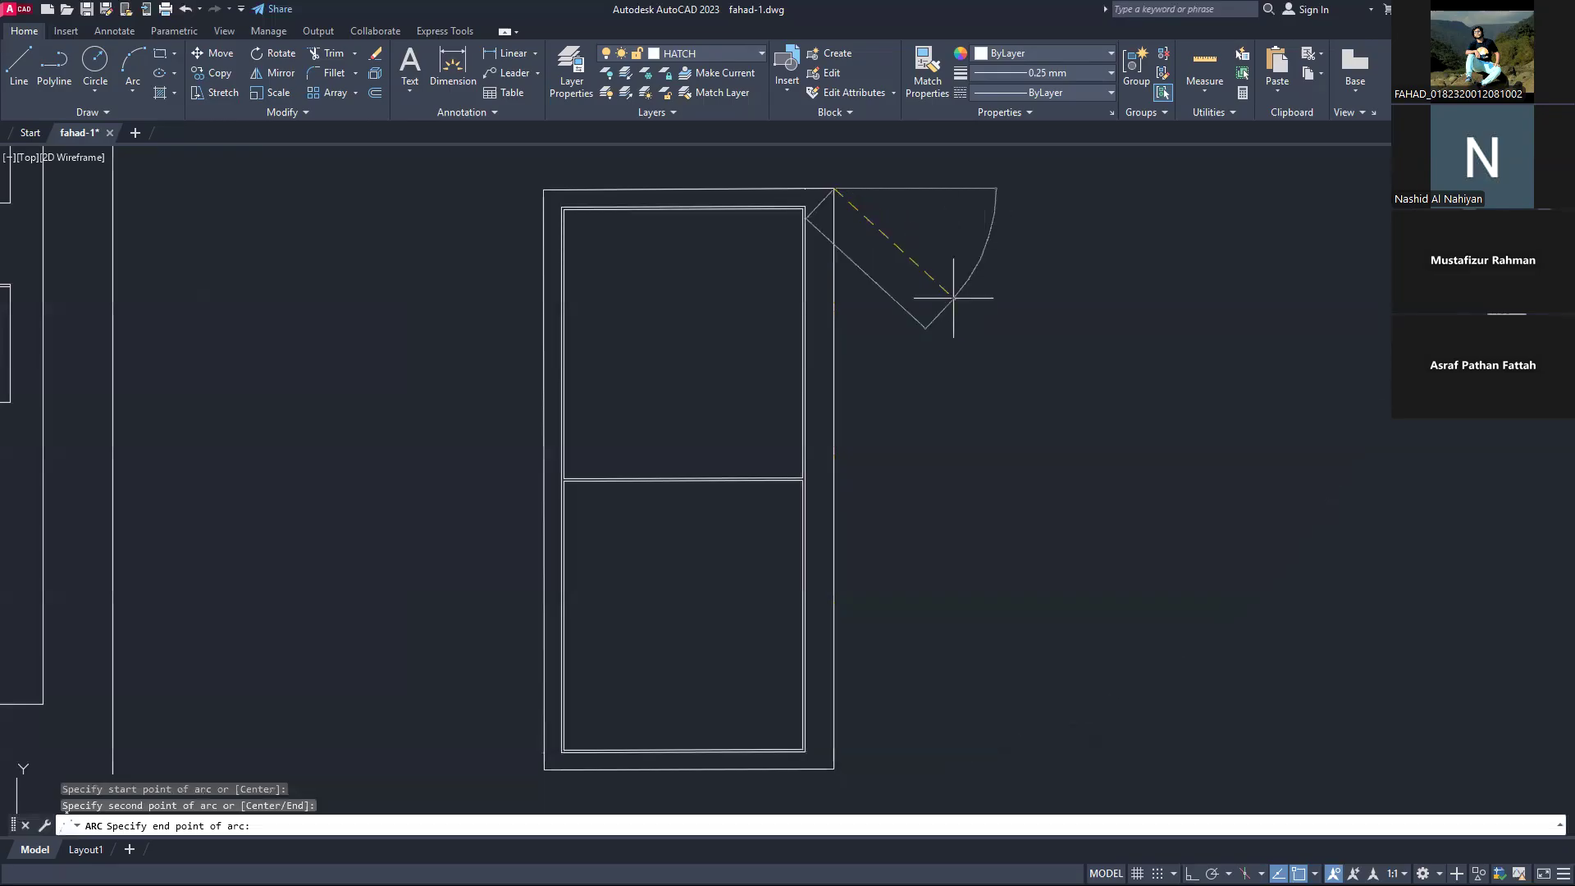
pyautogui.press('Escape')
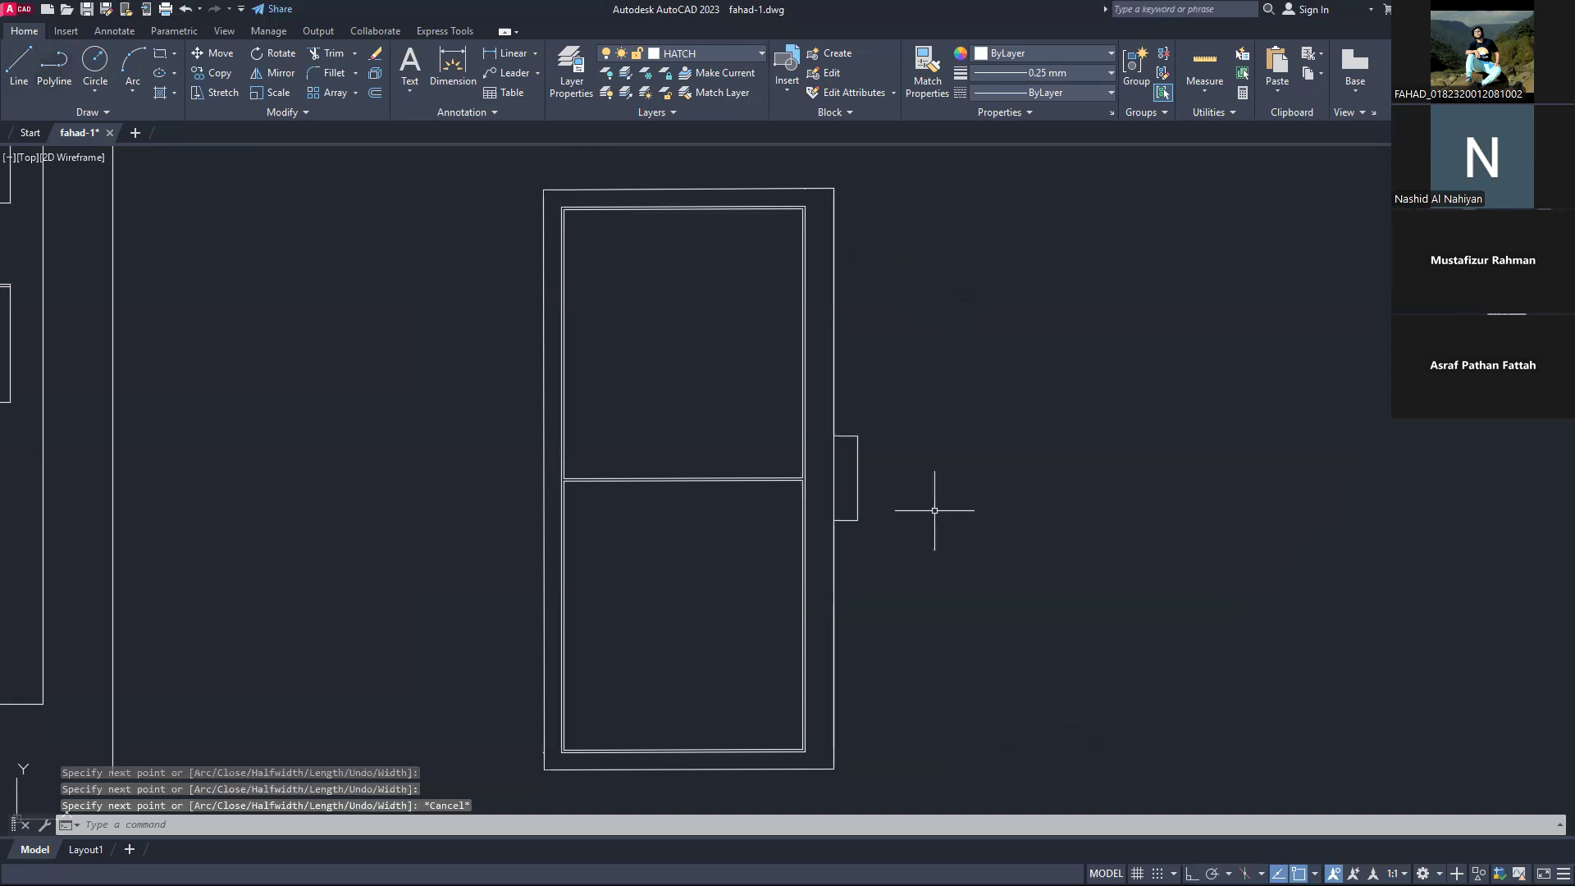
pyautogui.scroll(2, 897, 509)
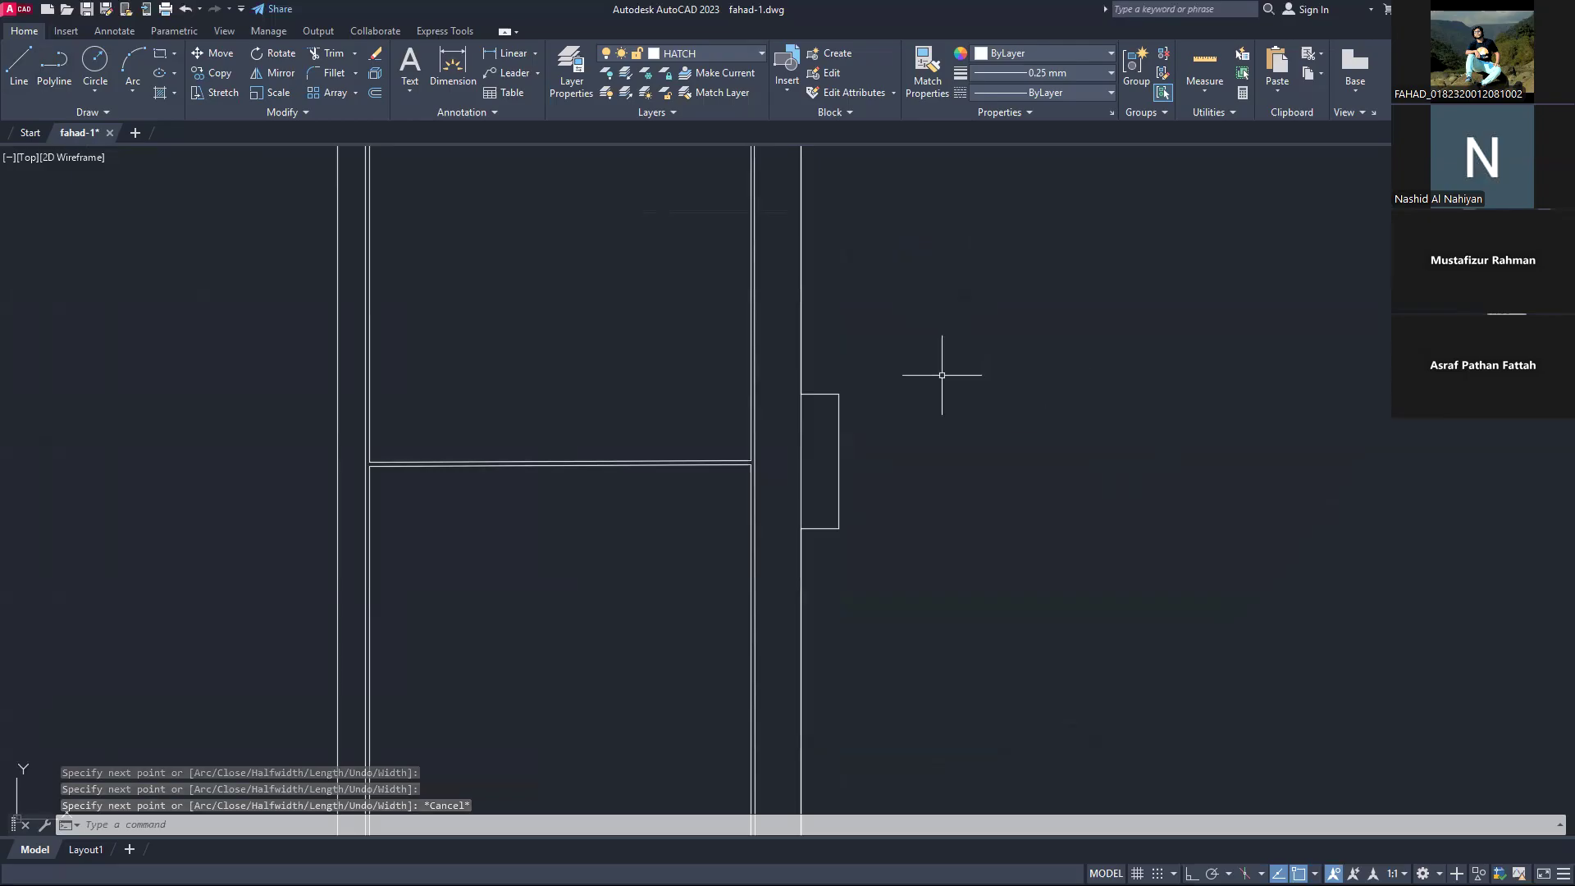
pyautogui.scroll(-2, 788, 468)
pyautogui.scroll(4, 823, 475)
pyautogui.scroll(-2, 771, 450)
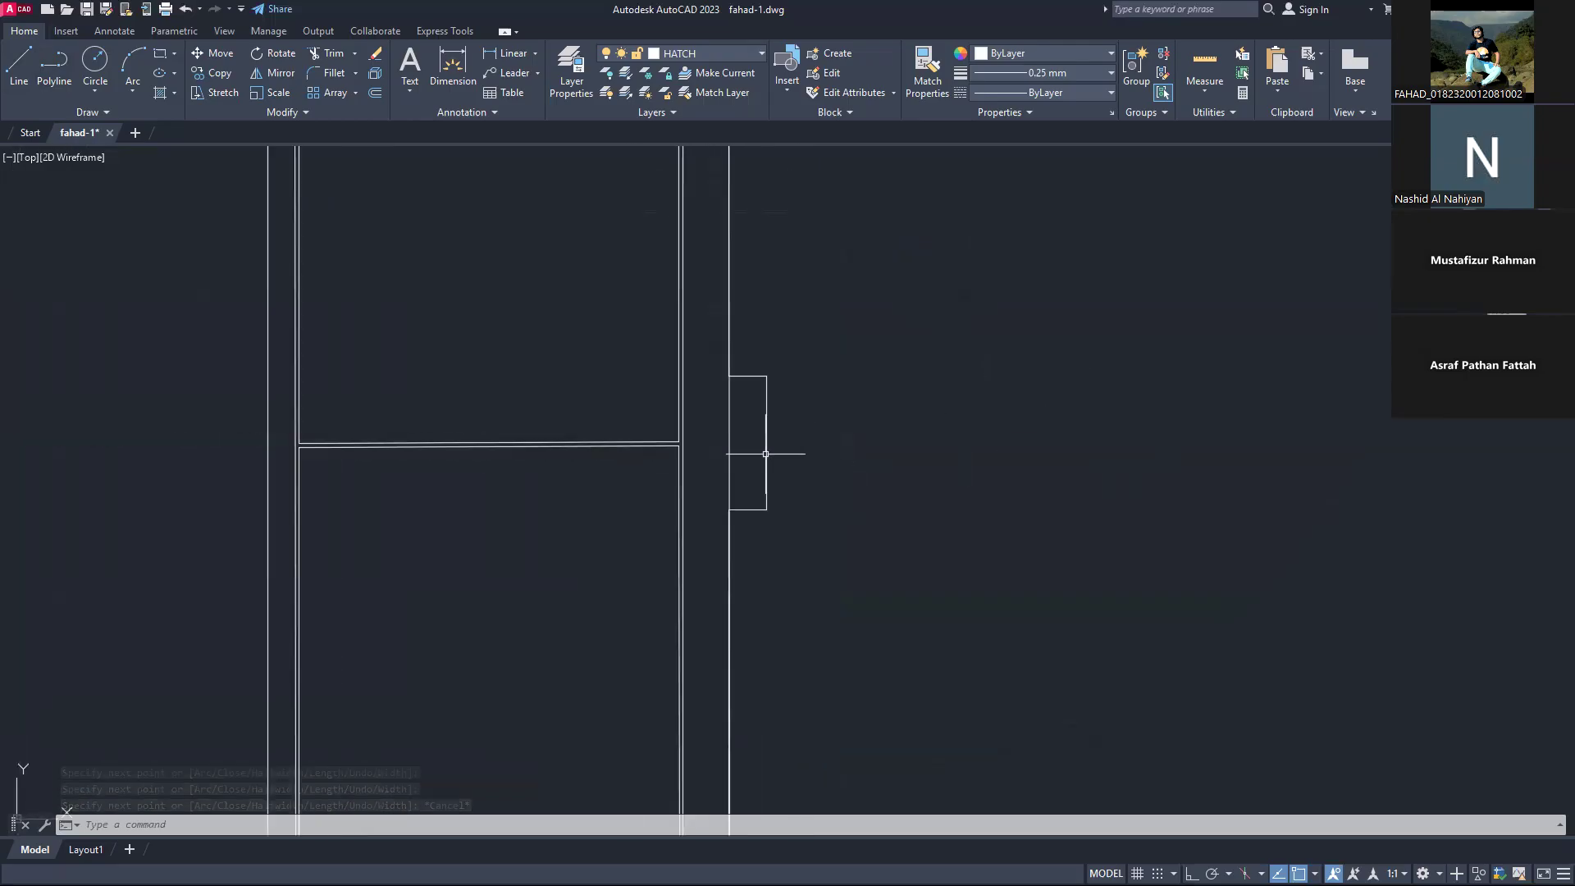
pyautogui.scroll(-5, 836, 450)
pyautogui.scroll(7, 774, 450)
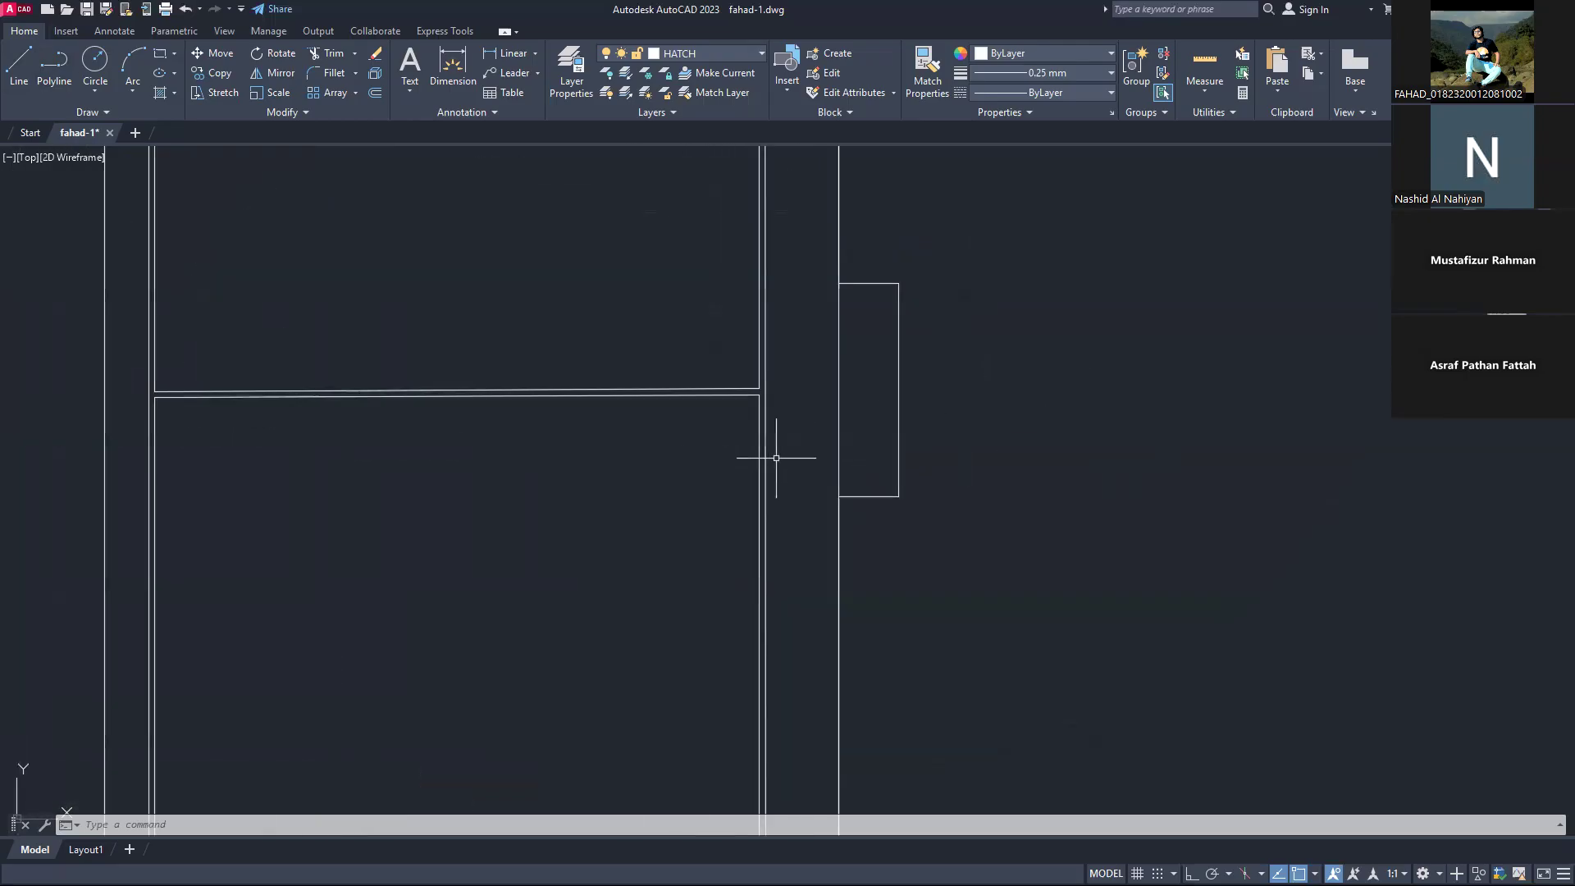
pyautogui.press('Escape')
pyautogui.press('Escape')
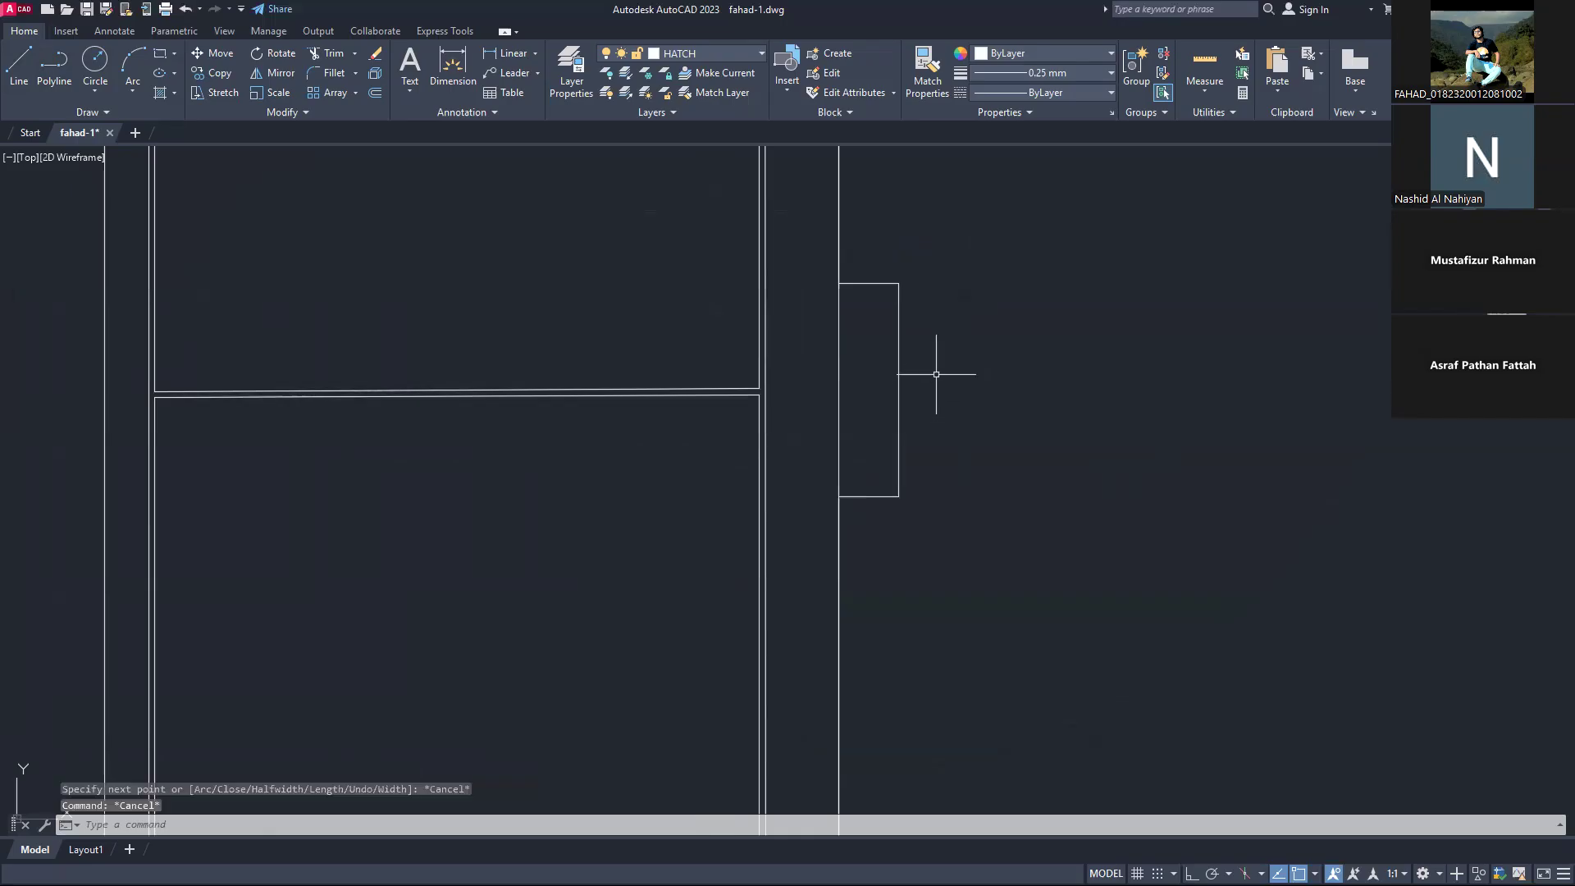
pyautogui.scroll(-3, 854, 503)
pyautogui.scroll(3, 839, 496)
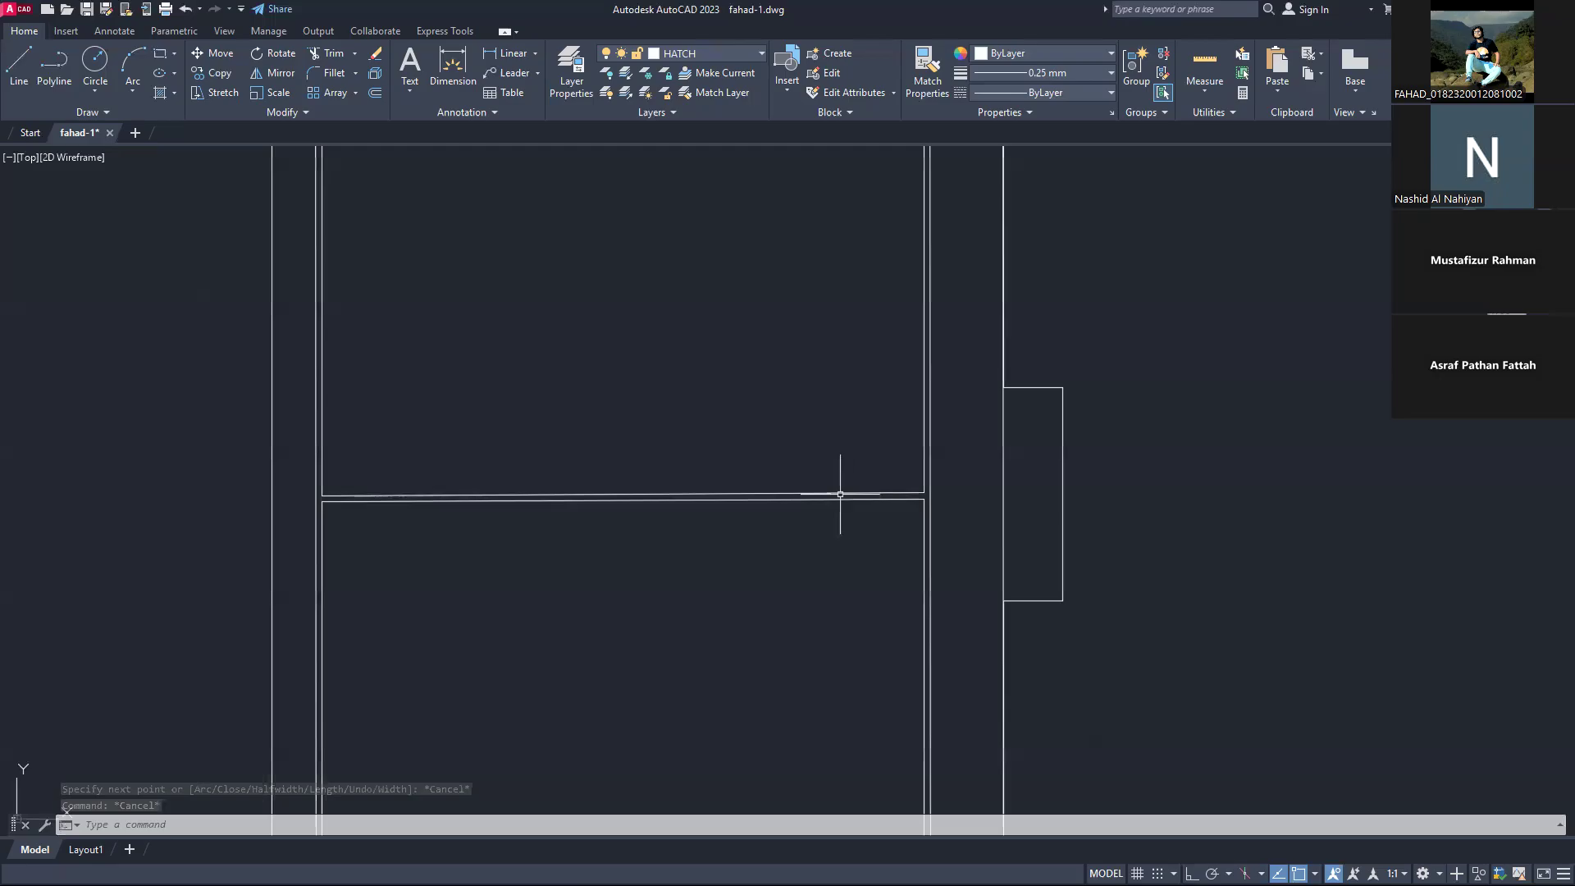
pyautogui.press('Escape')
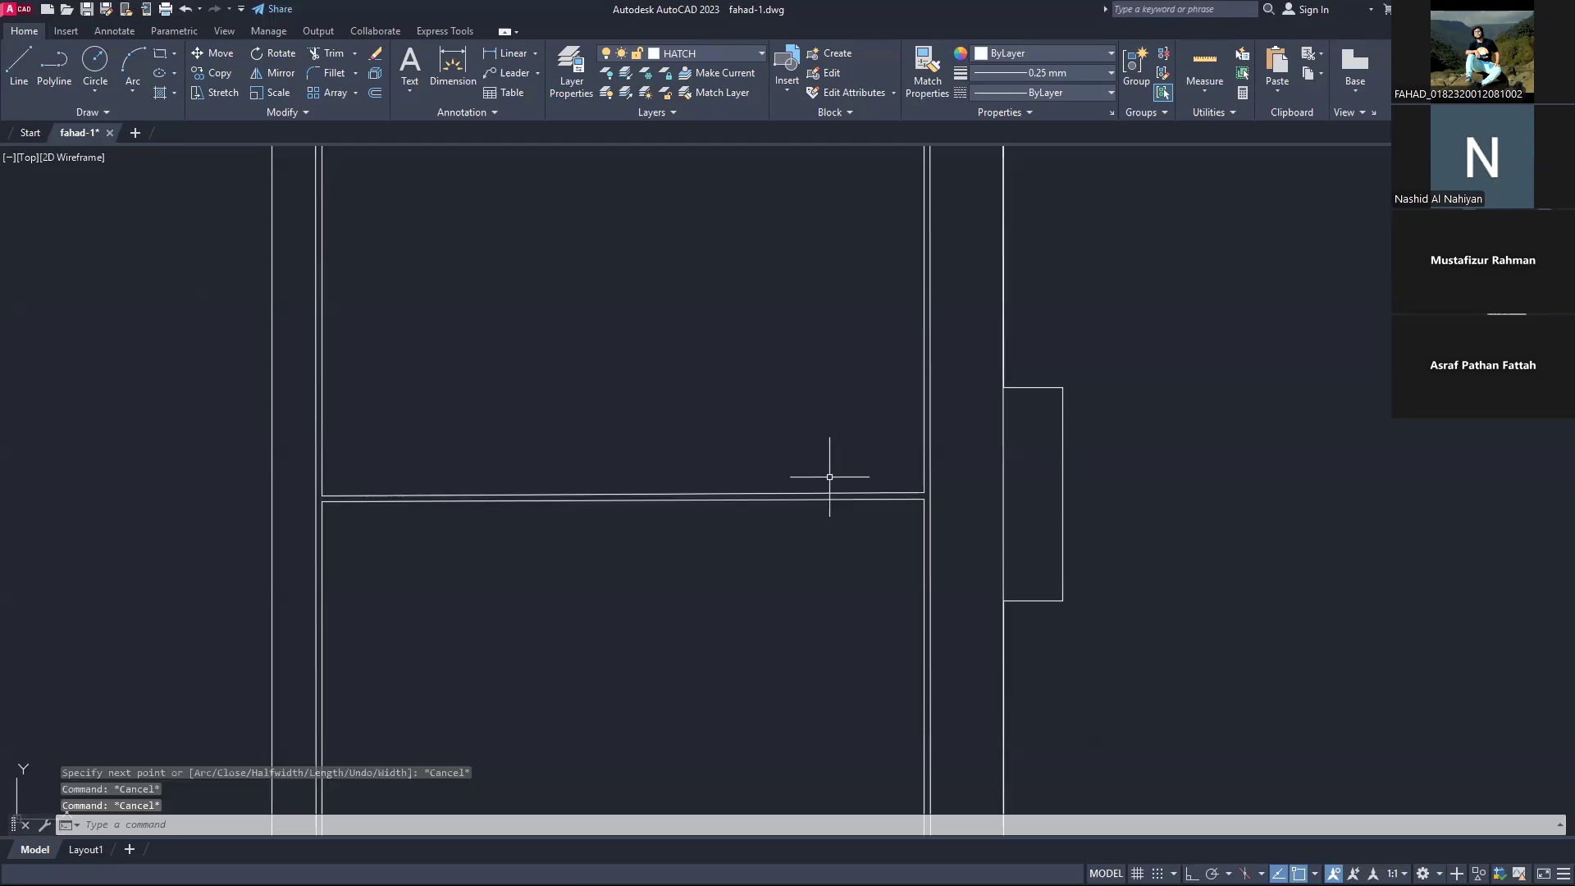
pyautogui.press('Escape')
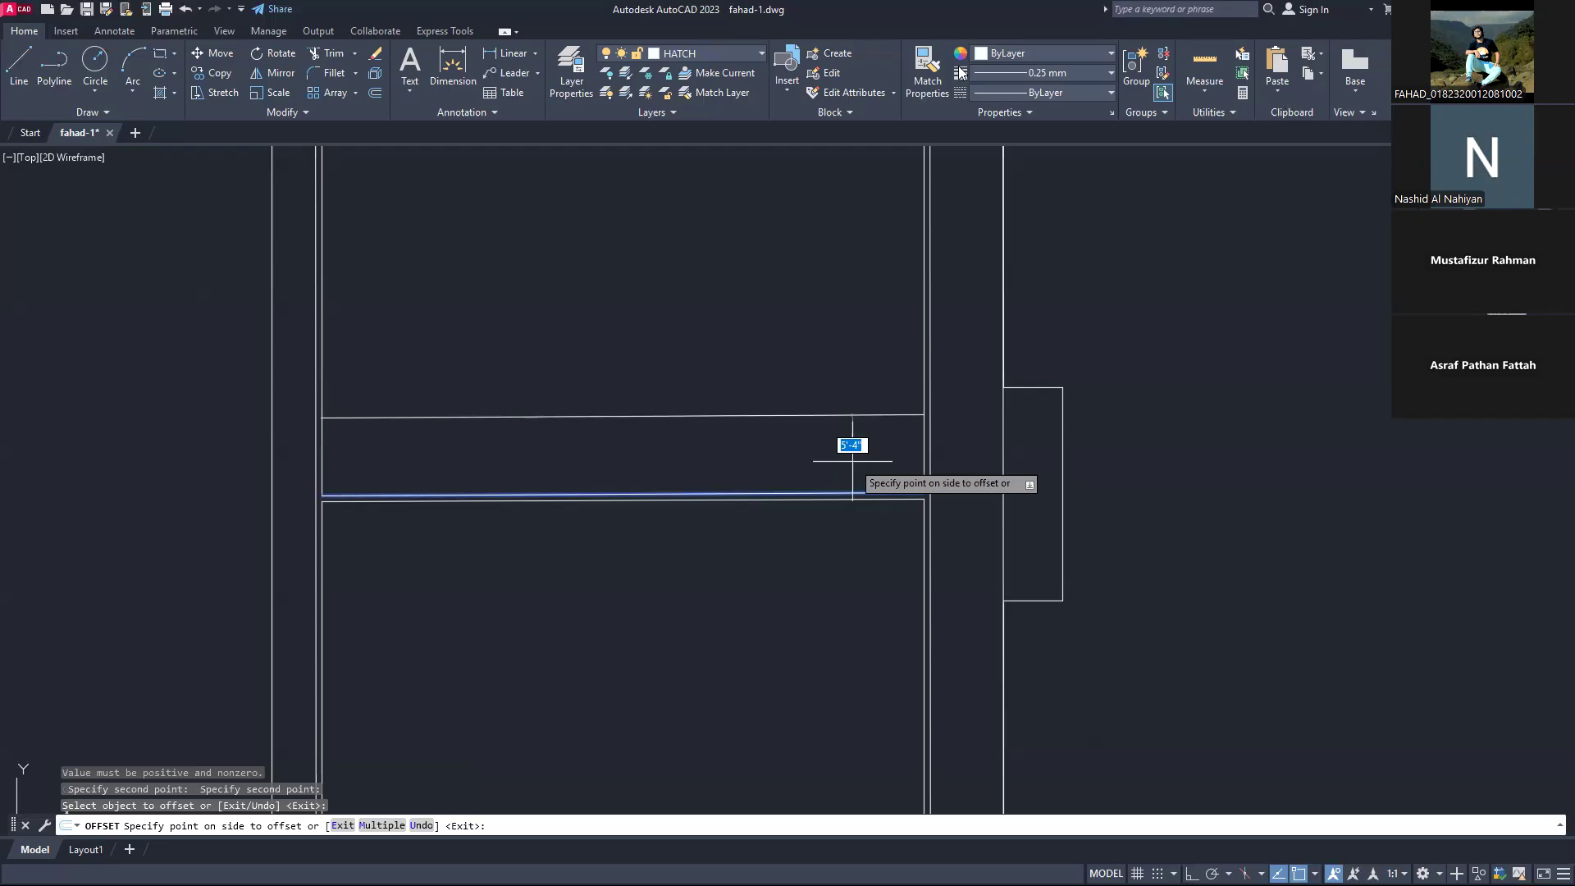
pyautogui.hotkey('alt', 'Tab')
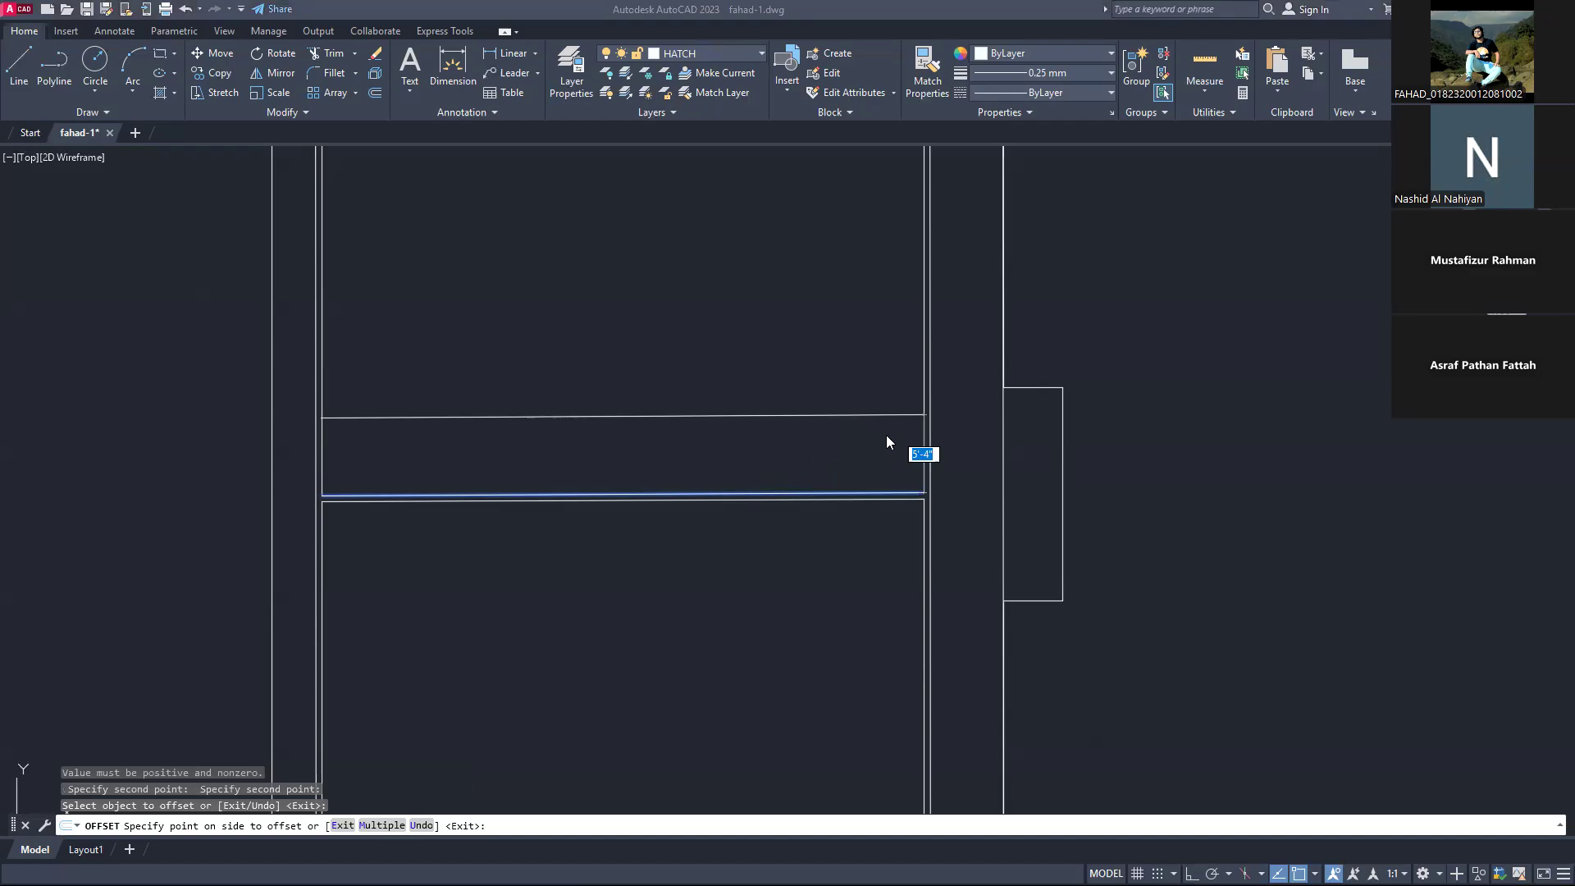
pyautogui.press('Escape')
pyautogui.click(837, 493)
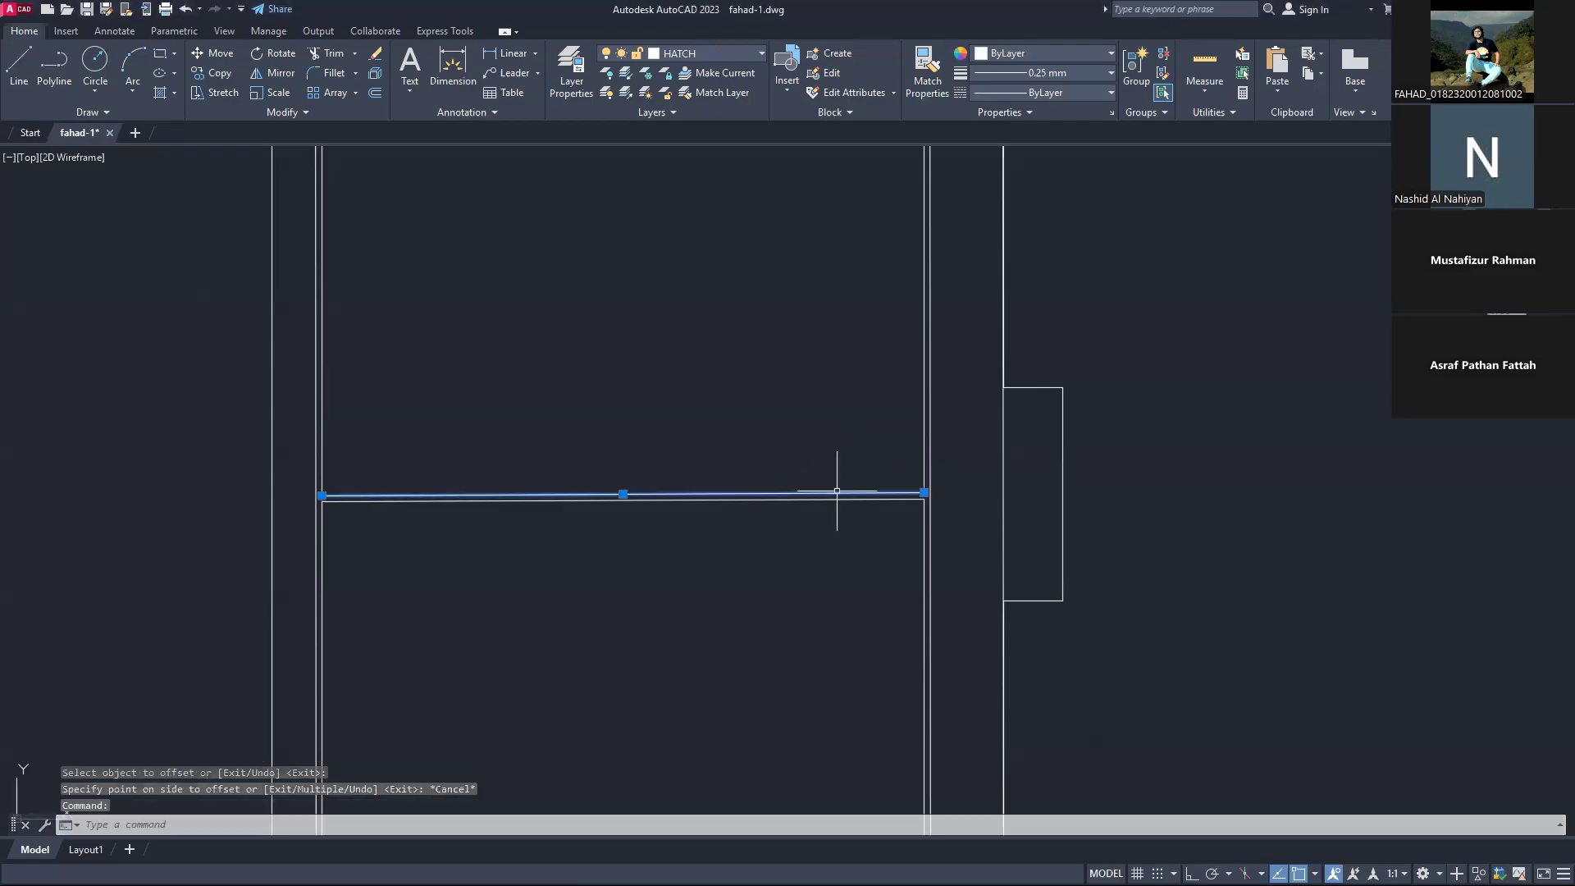
pyautogui.press('Escape')
pyautogui.click(837, 492)
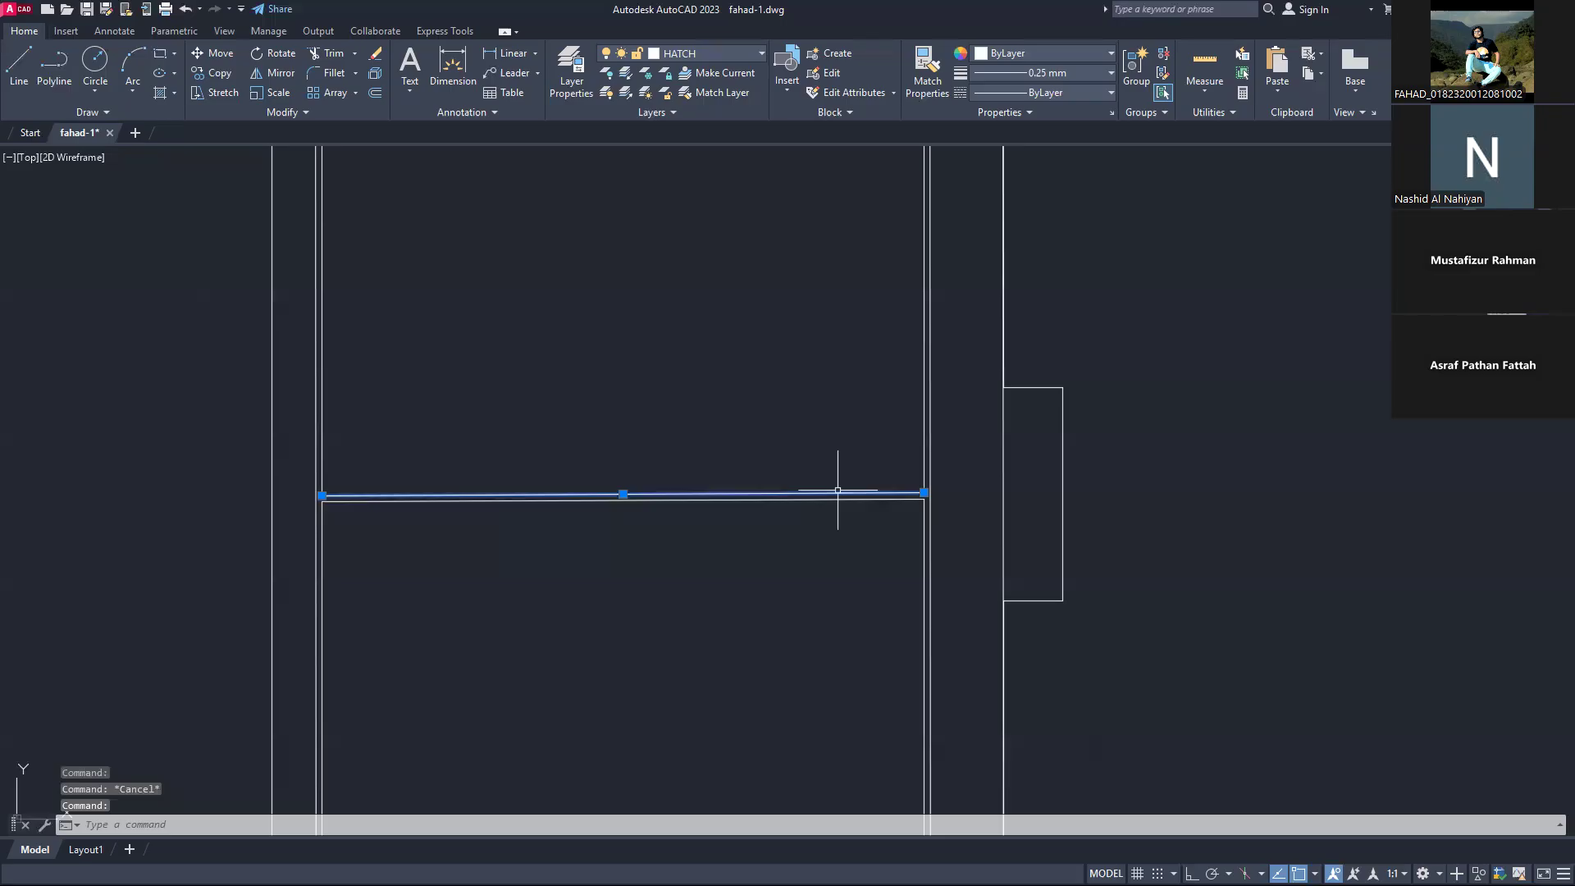
pyautogui.write('io')
pyautogui.press('Return')
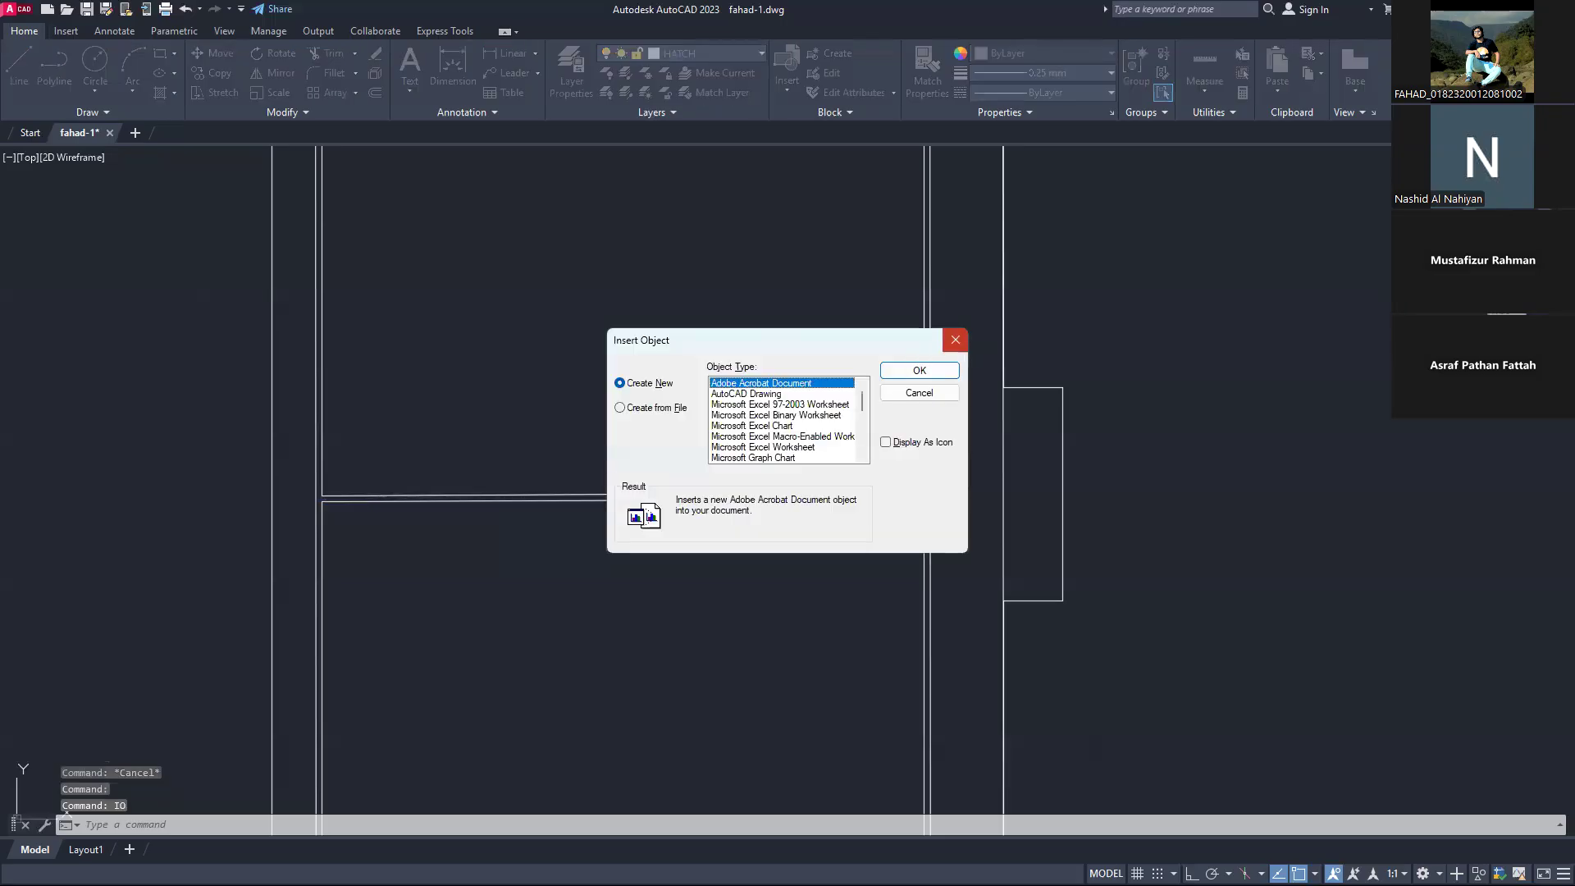
pyautogui.click(955, 341)
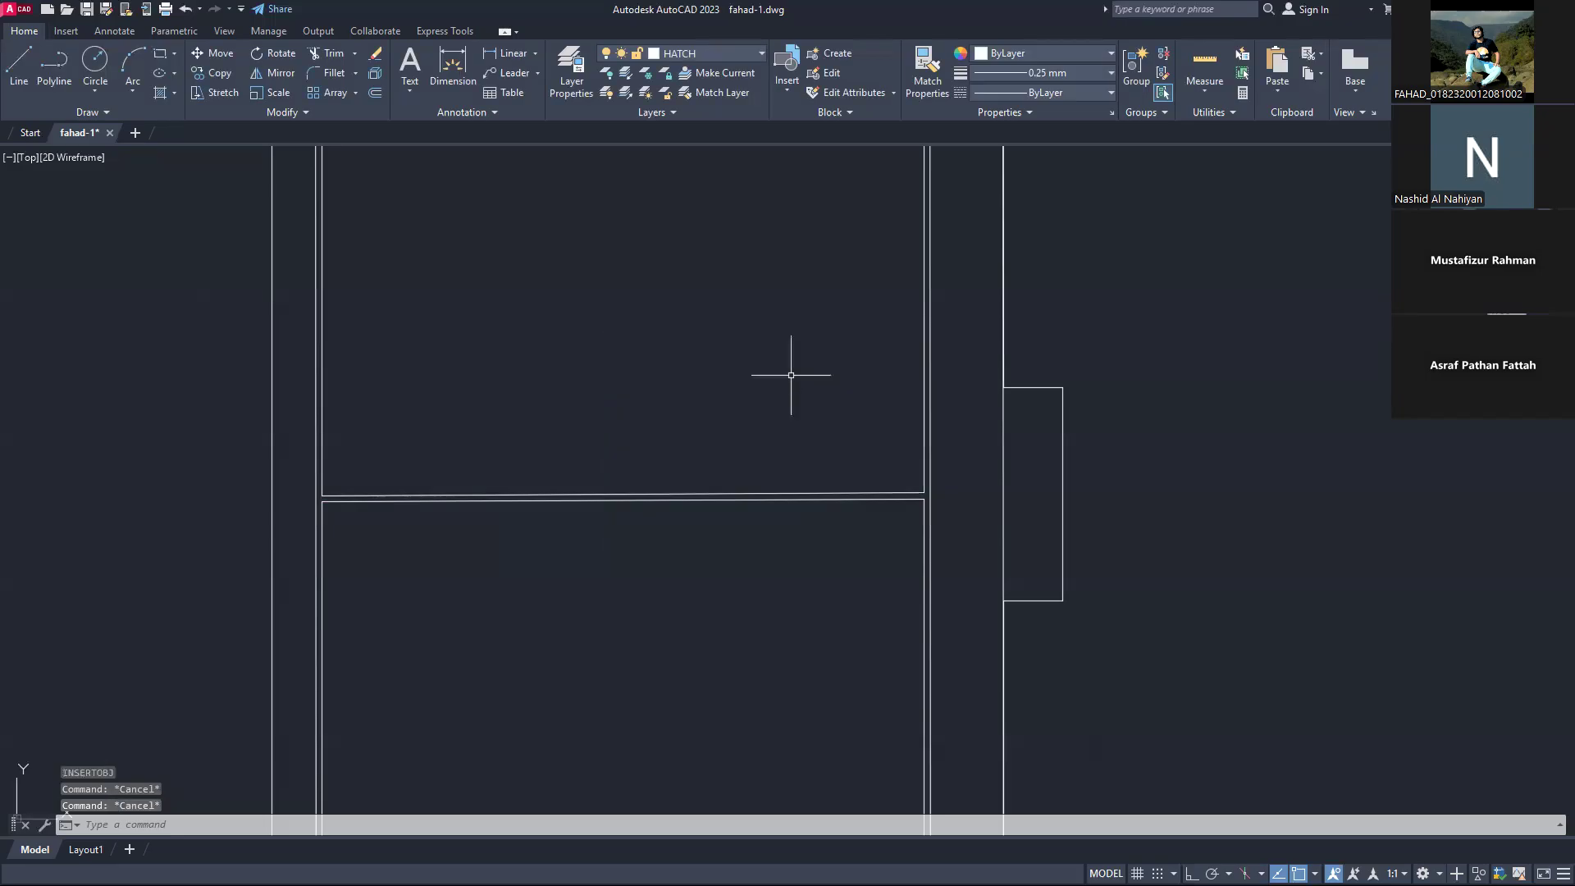
# Step: Offset the dividing wall's upper line 5' upward into the upper room
pyautogui.write('o')
pyautogui.press('Return')
pyautogui.tripleClick(793, 493)
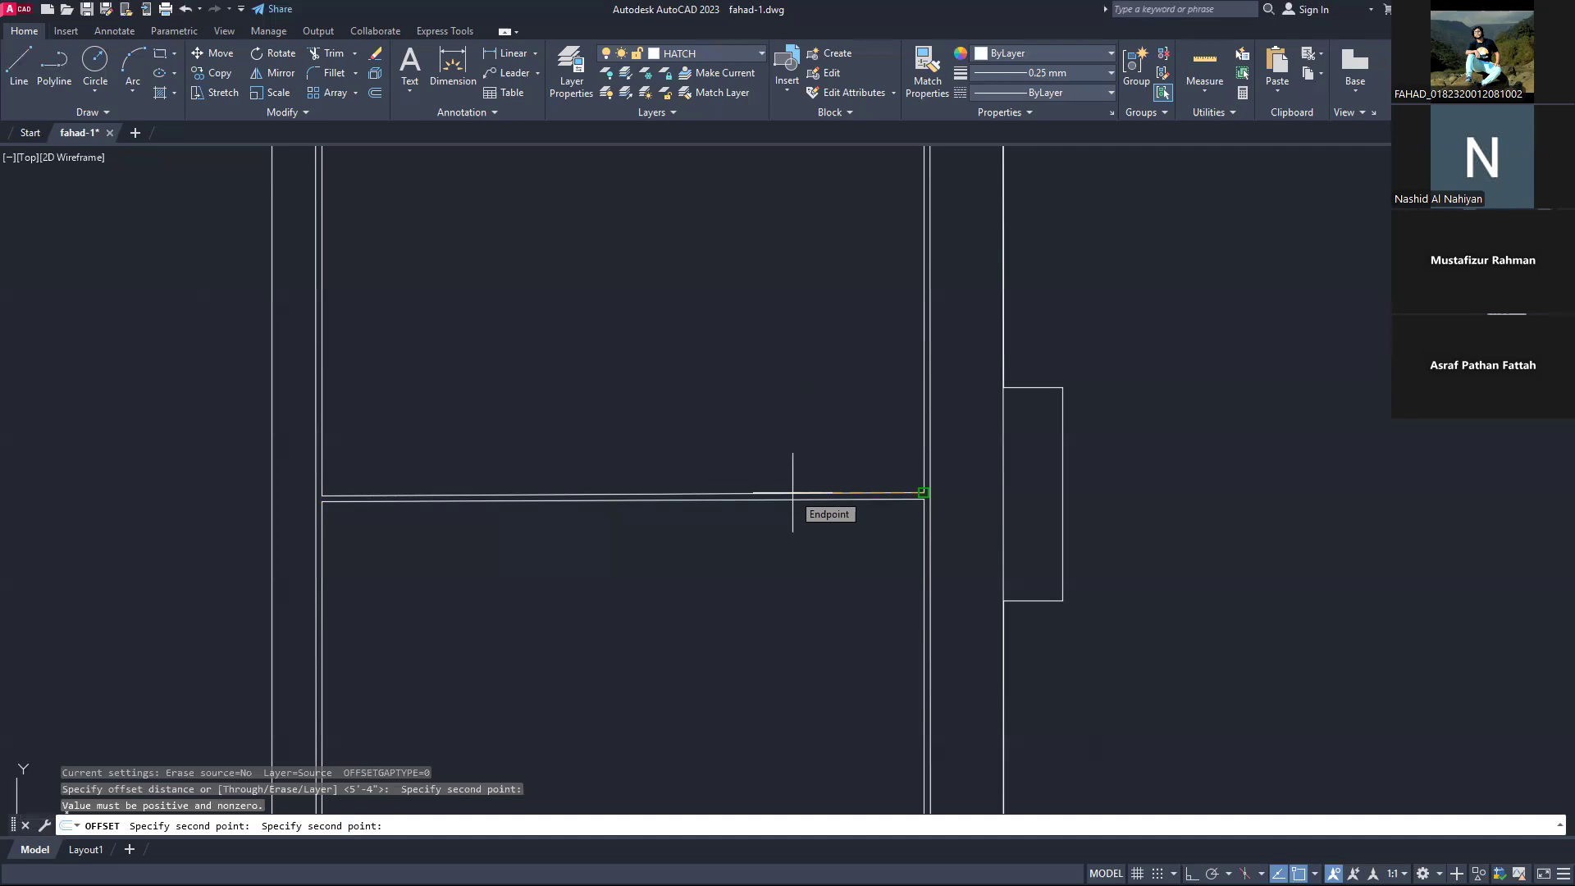
pyautogui.click(793, 499)
pyautogui.click(796, 493)
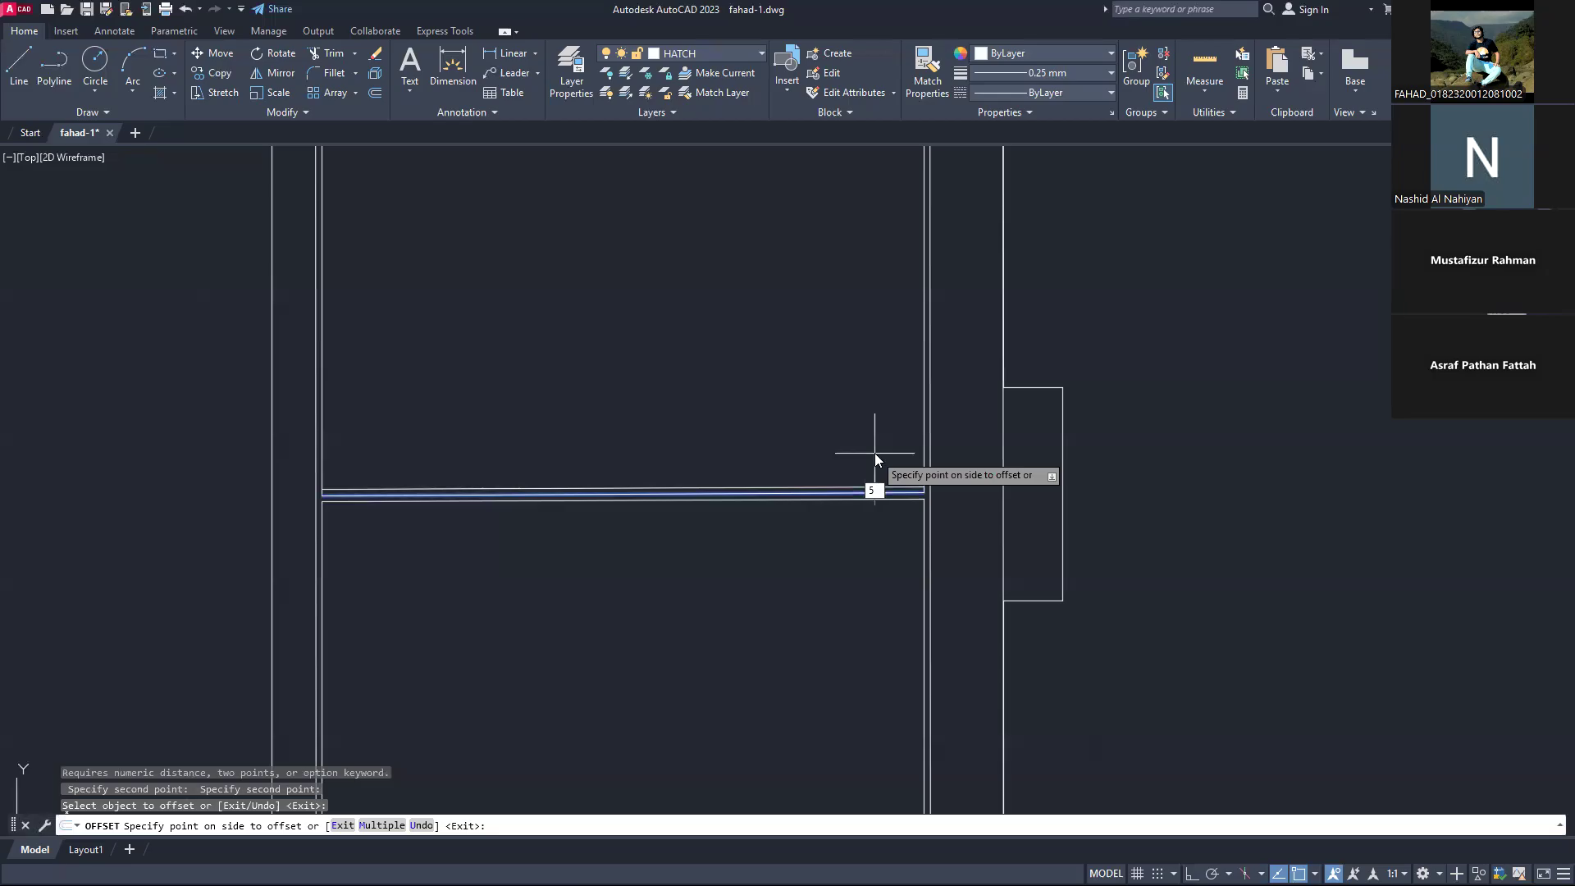
pyautogui.press('Return')
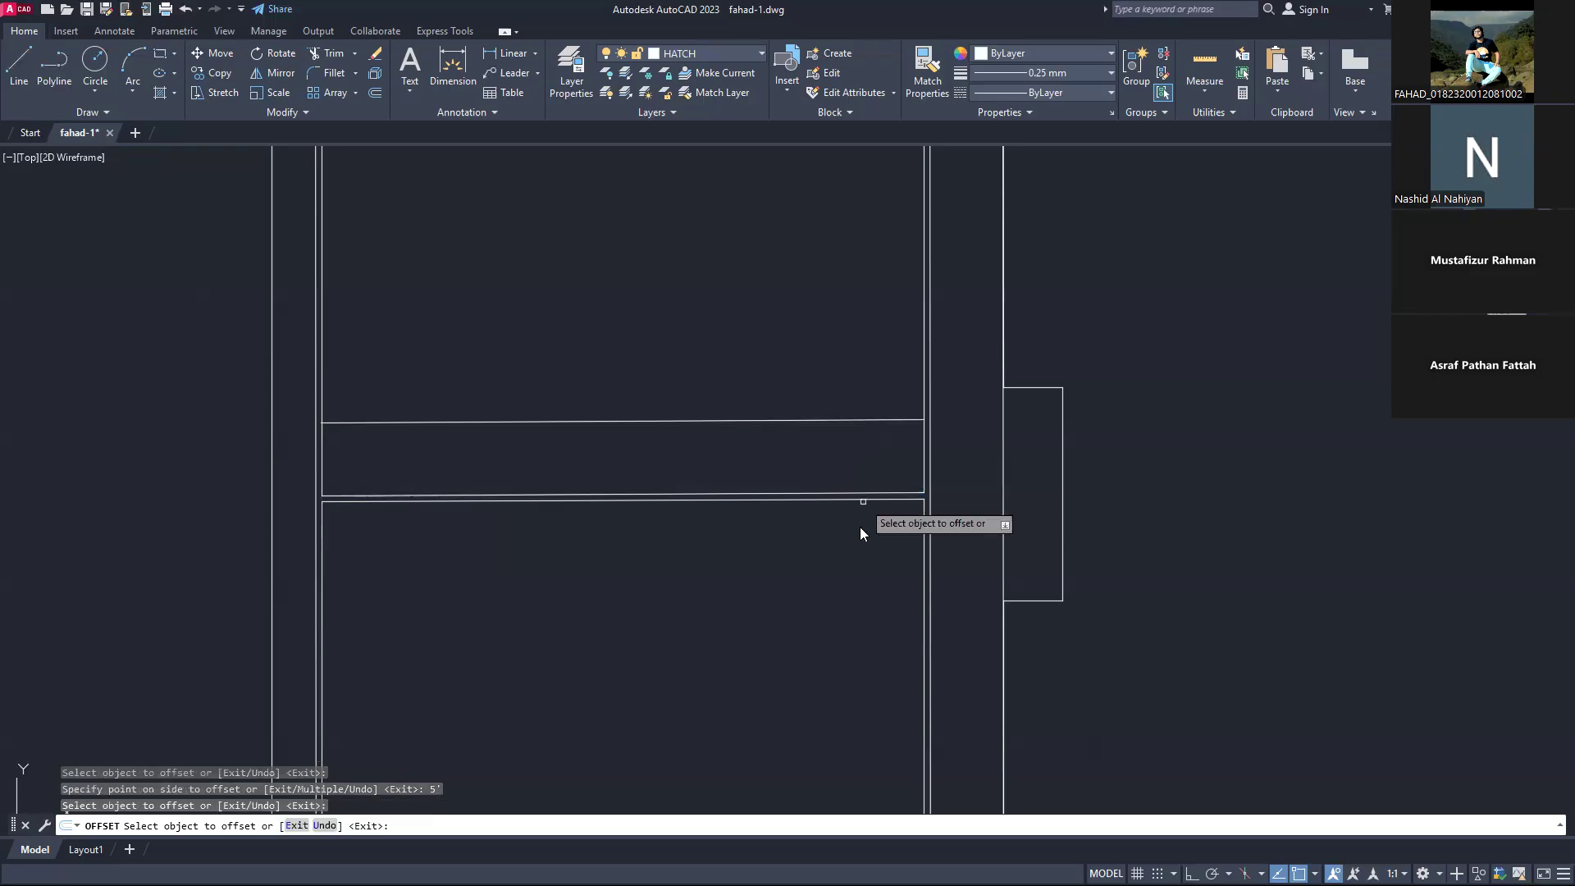
# Step: Offset the dividing wall's lower line 5' downward into the lower room
pyautogui.click(863, 501)
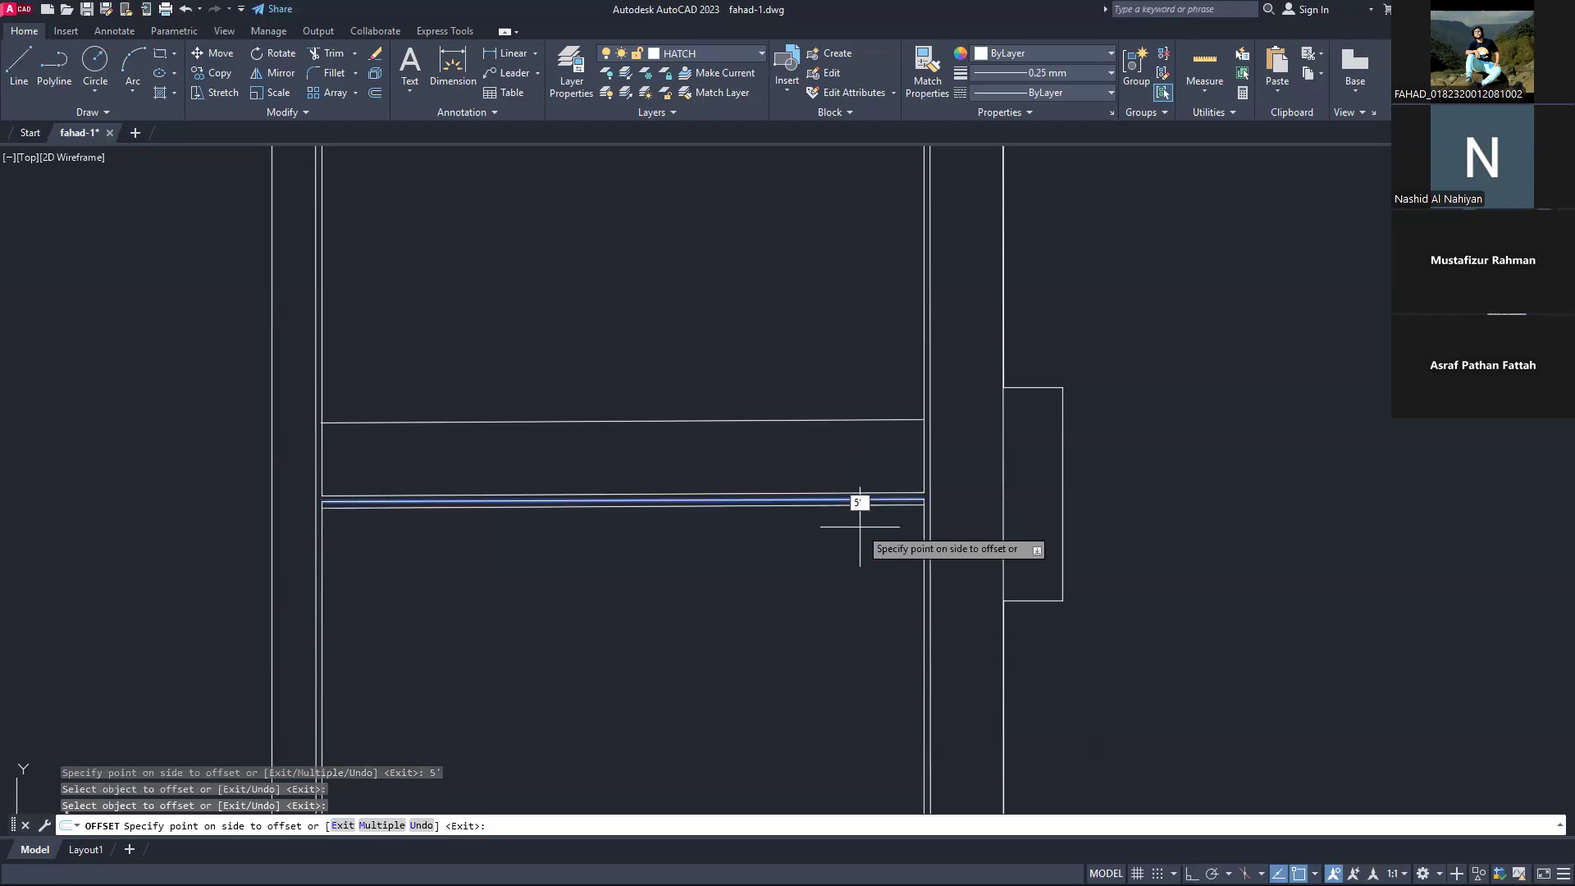
pyautogui.click(860, 526)
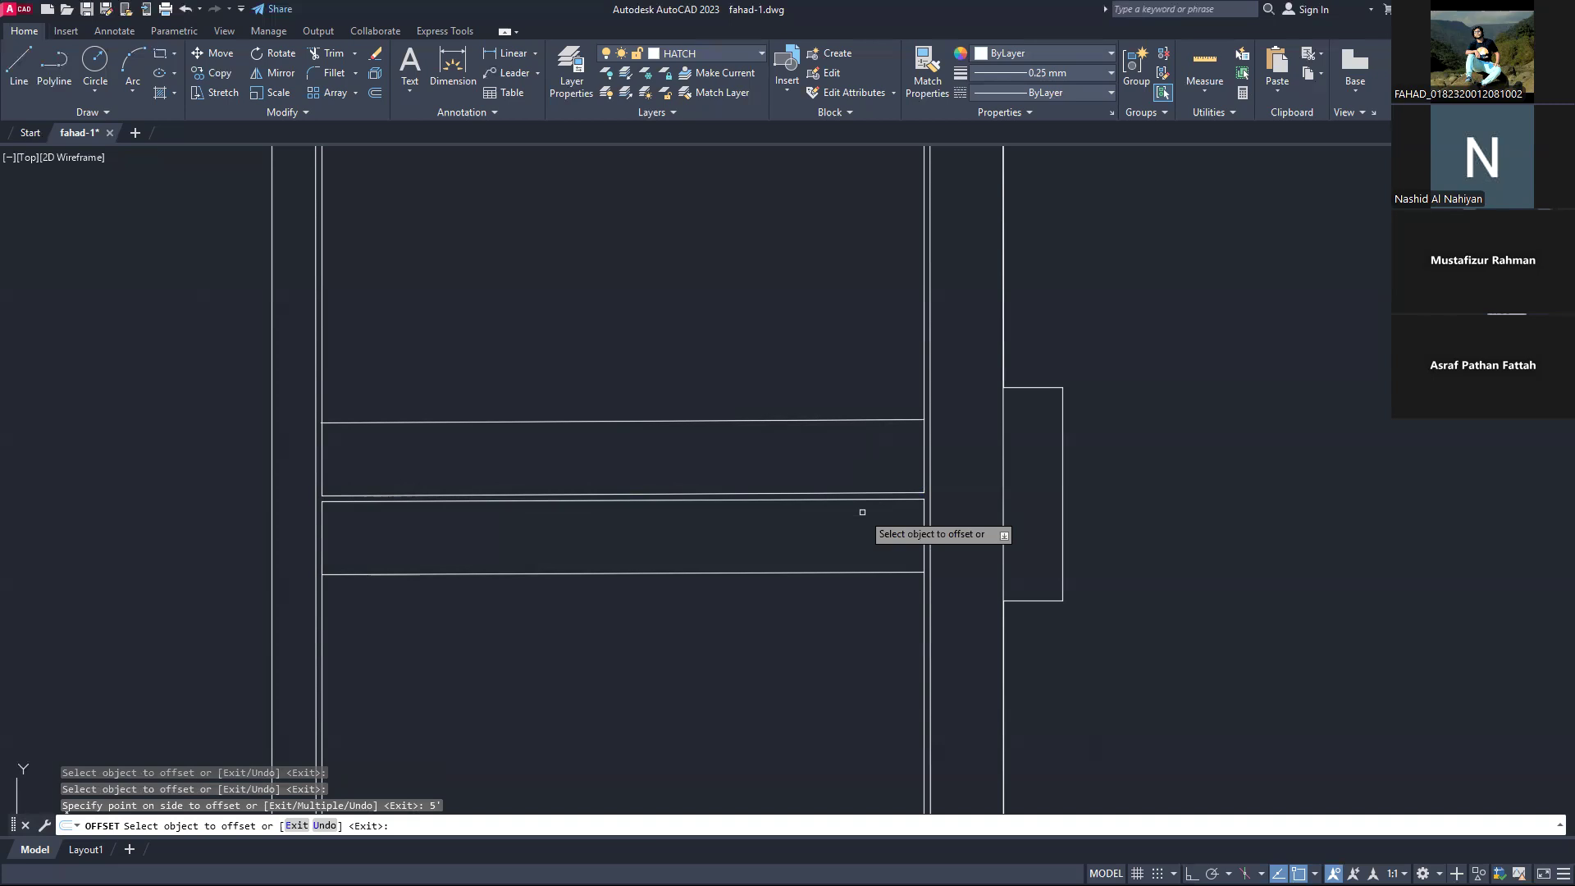
pyautogui.scroll(-2, 825, 512)
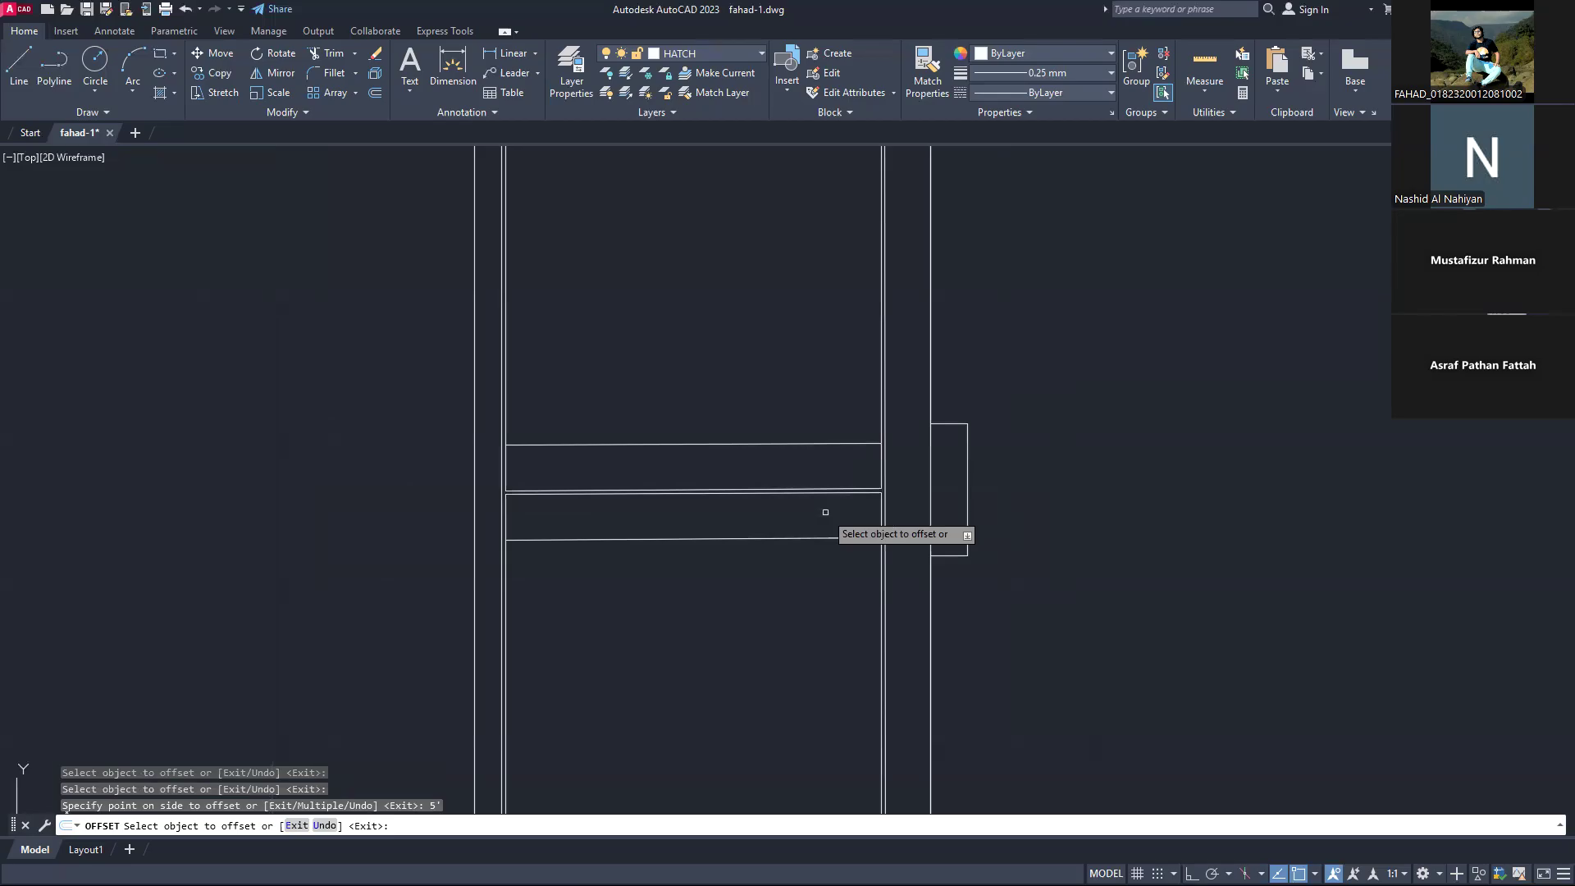
pyautogui.press('Escape')
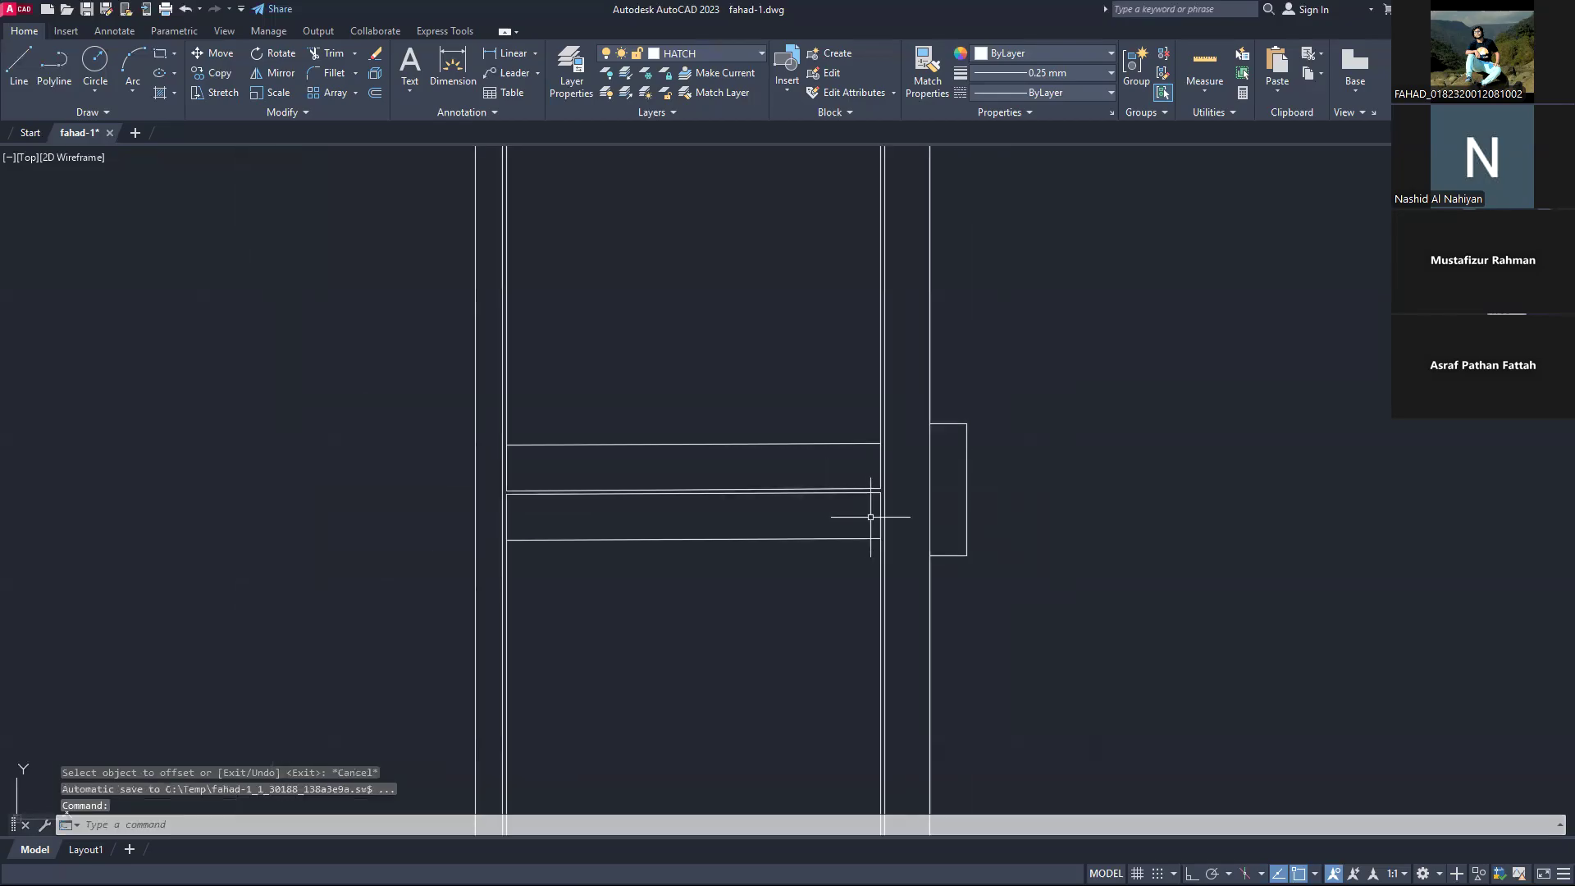
# Step: Draw a polyline from the right-hand wall 14'6" along the upper offset line, and straight down to the lower offset line
pyautogui.scroll(-2, 851, 524)
pyautogui.scroll(-2, 804, 385)
pyautogui.scroll(5, 804, 385)
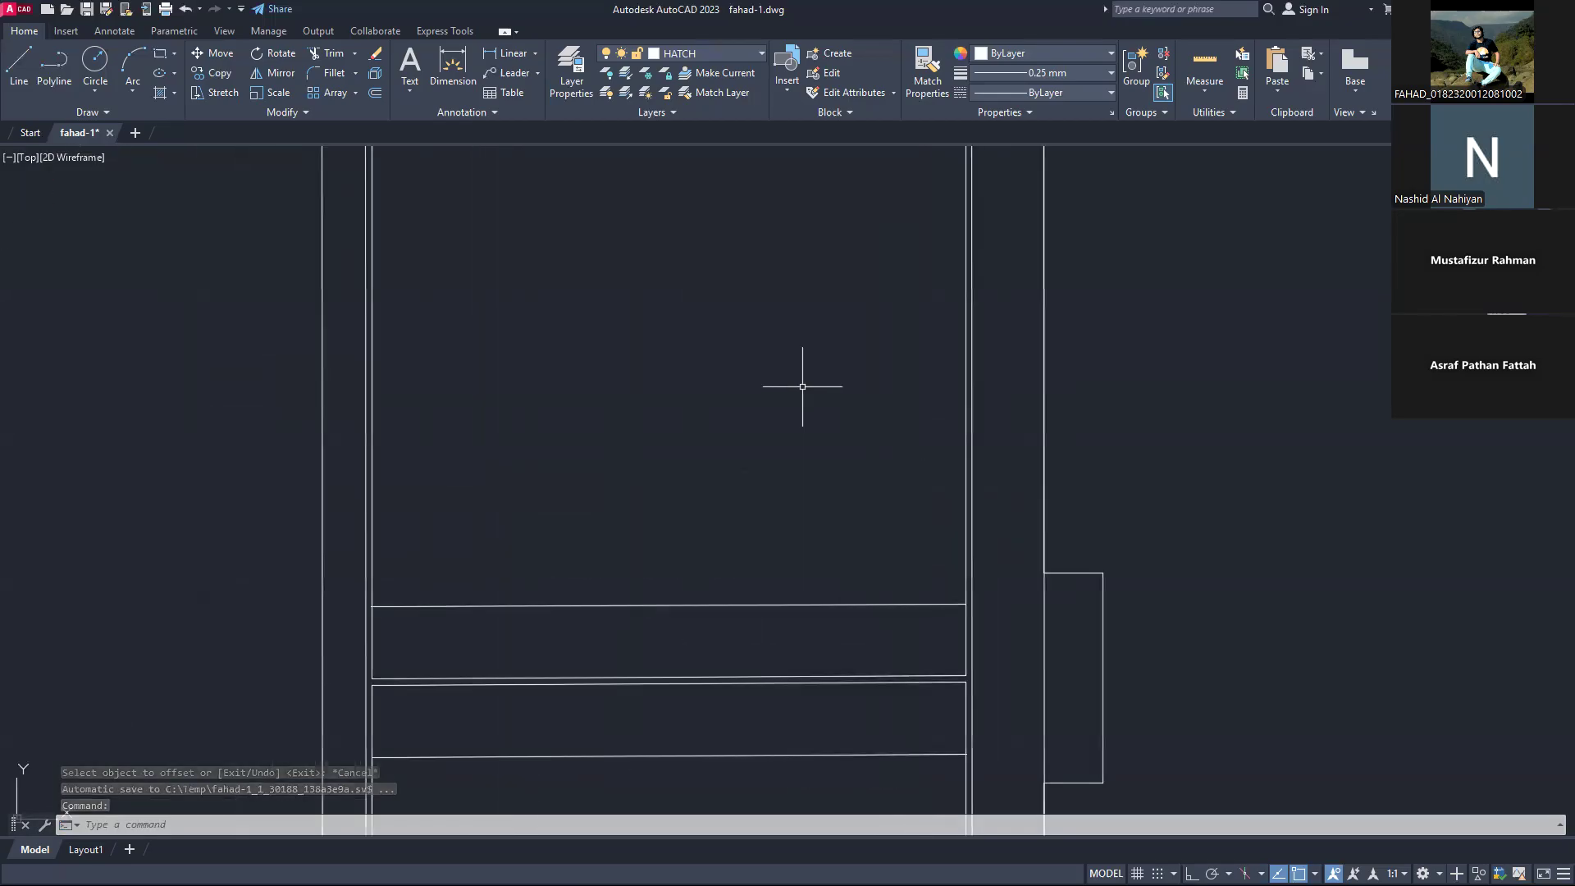
pyautogui.scroll(-3, 802, 388)
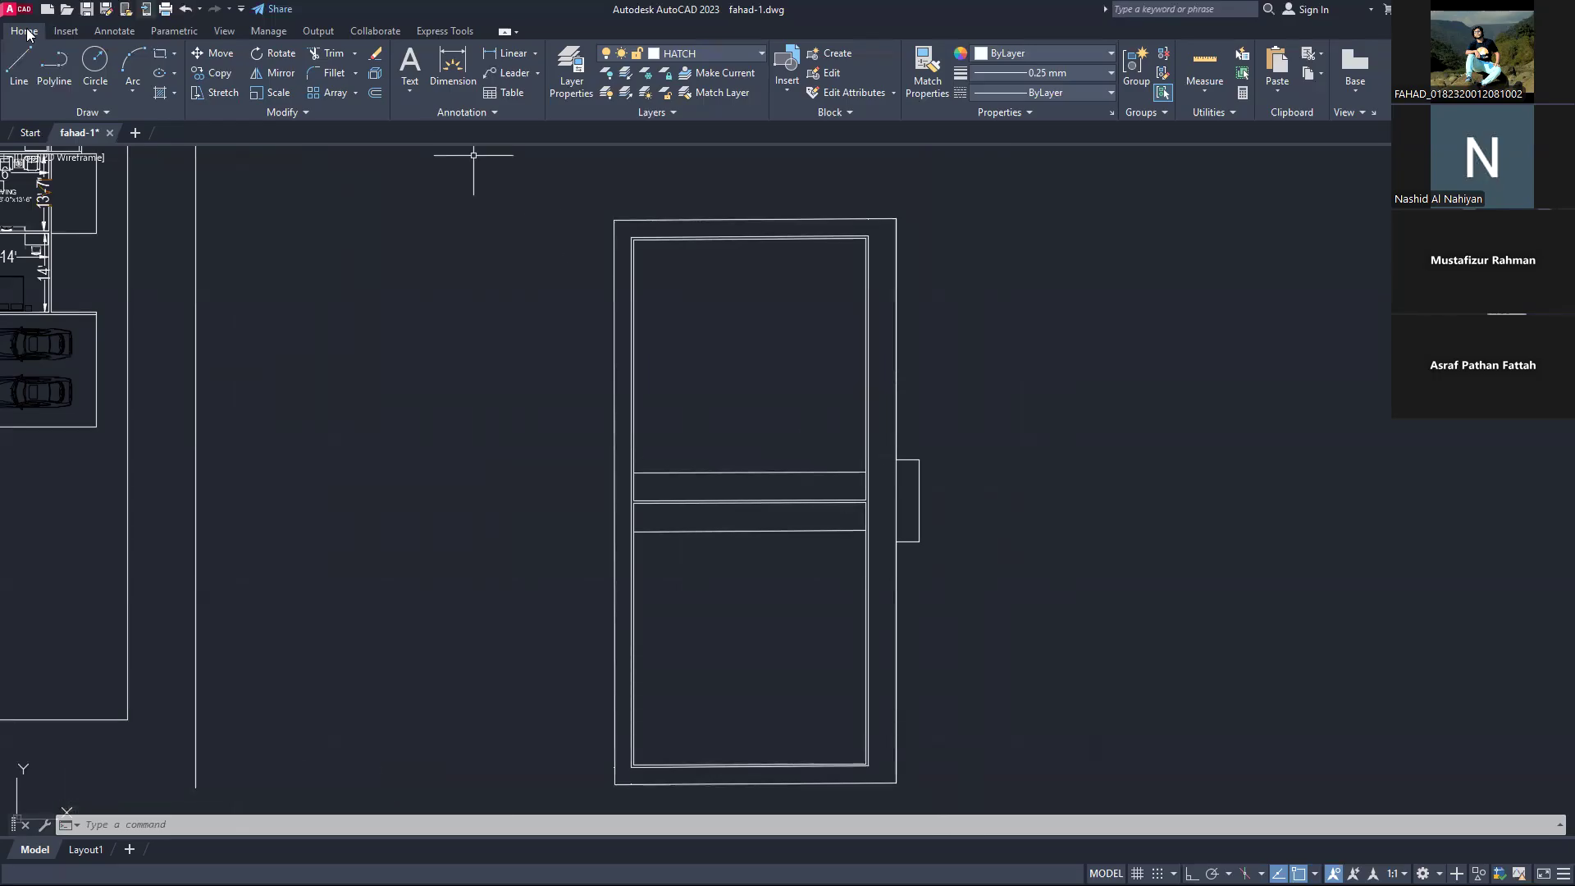
pyautogui.click(61, 69)
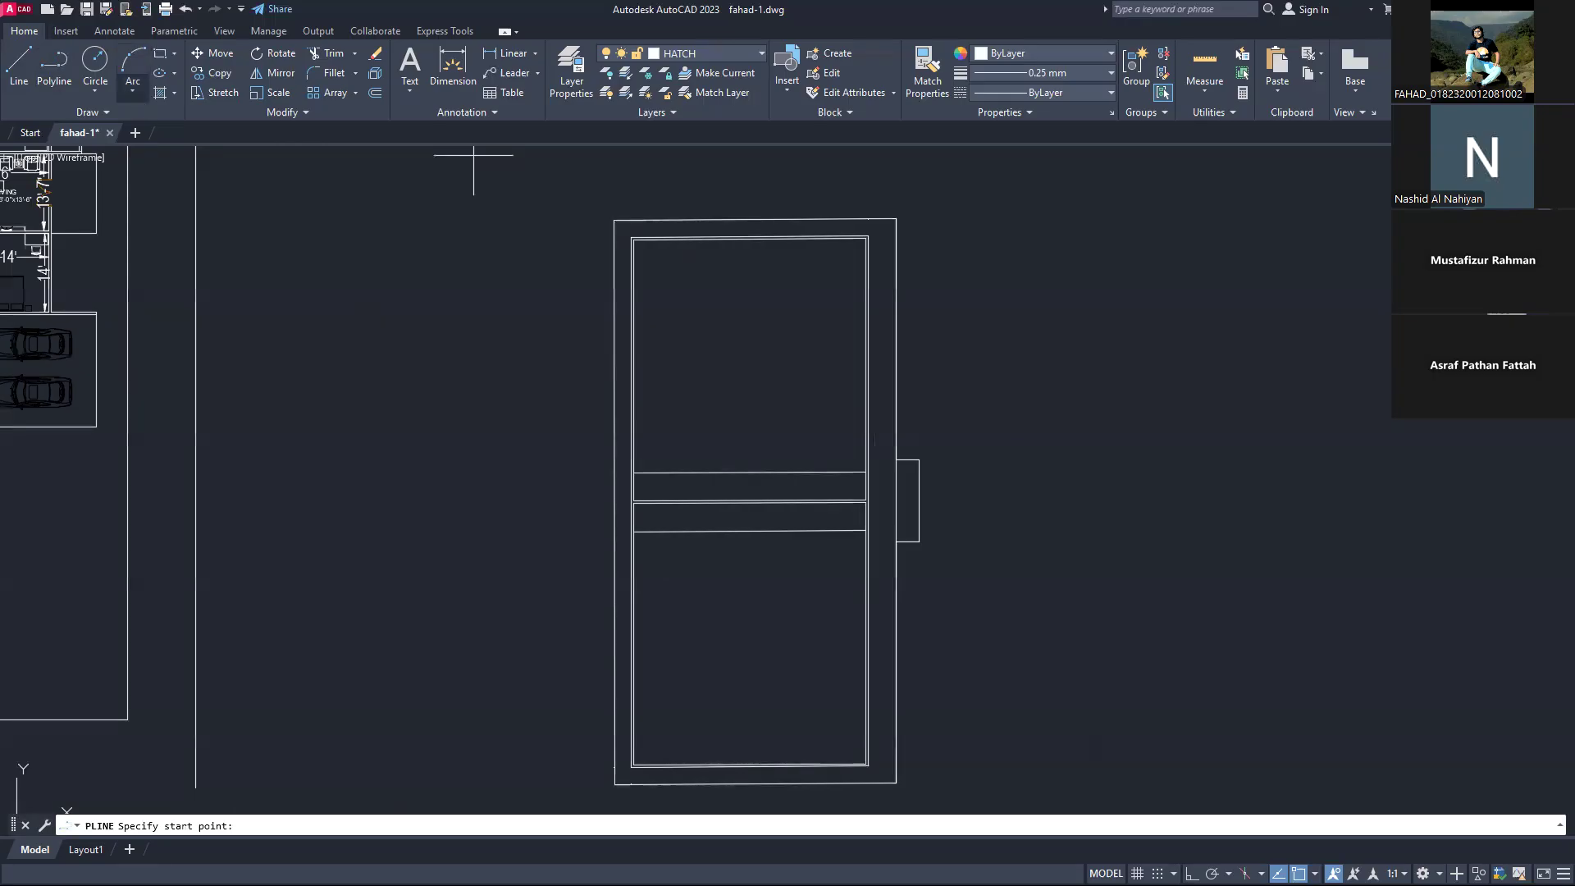
pyautogui.click(867, 472)
pyautogui.scroll(4, 879, 468)
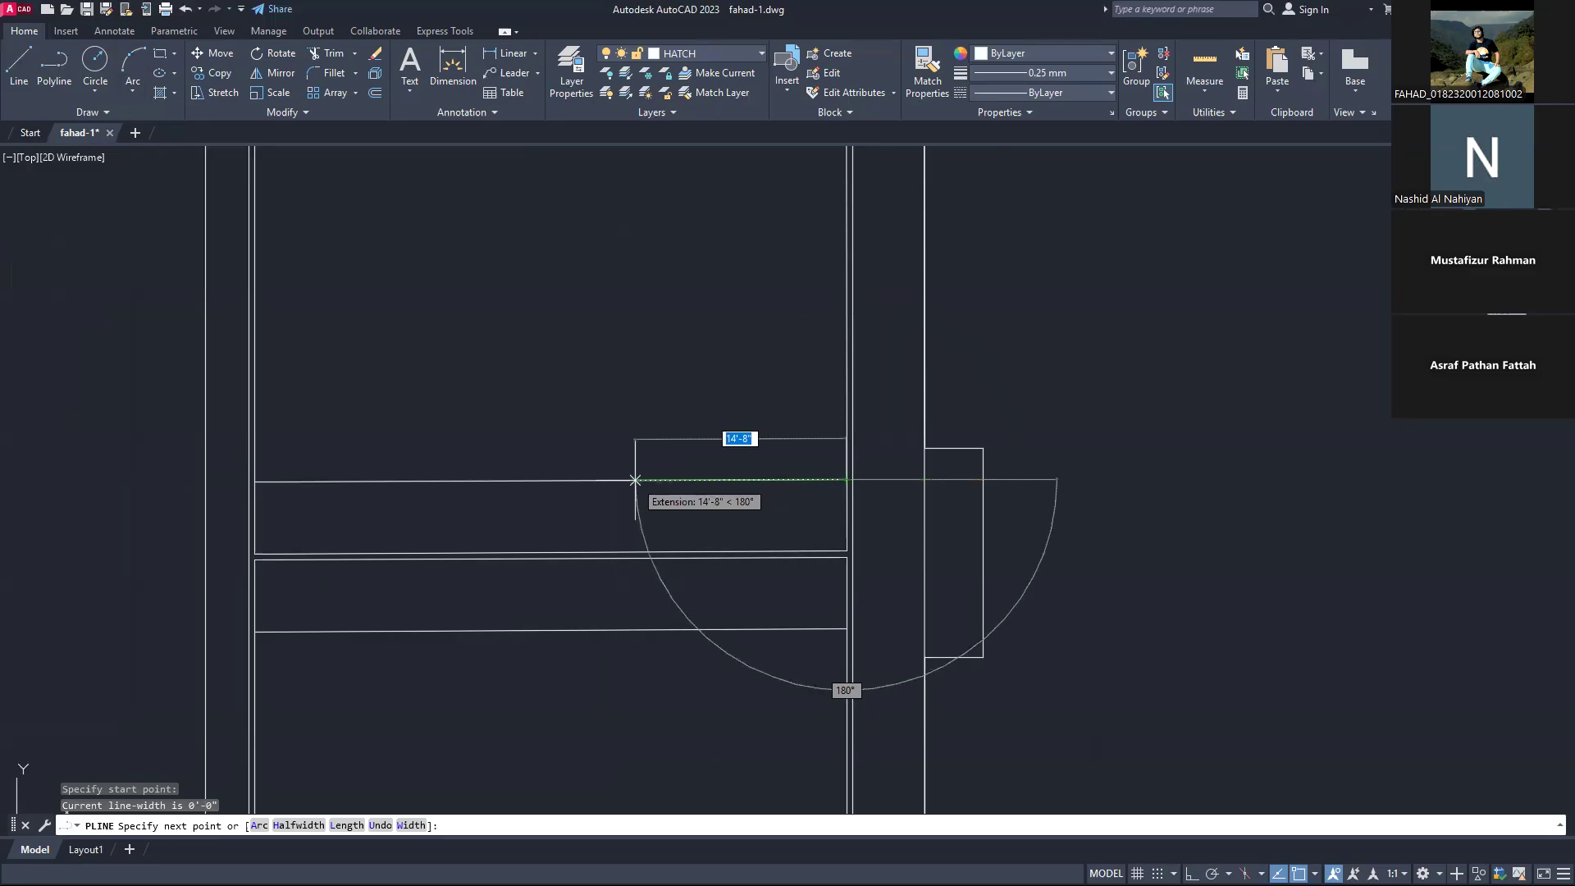
pyautogui.write("14'6")
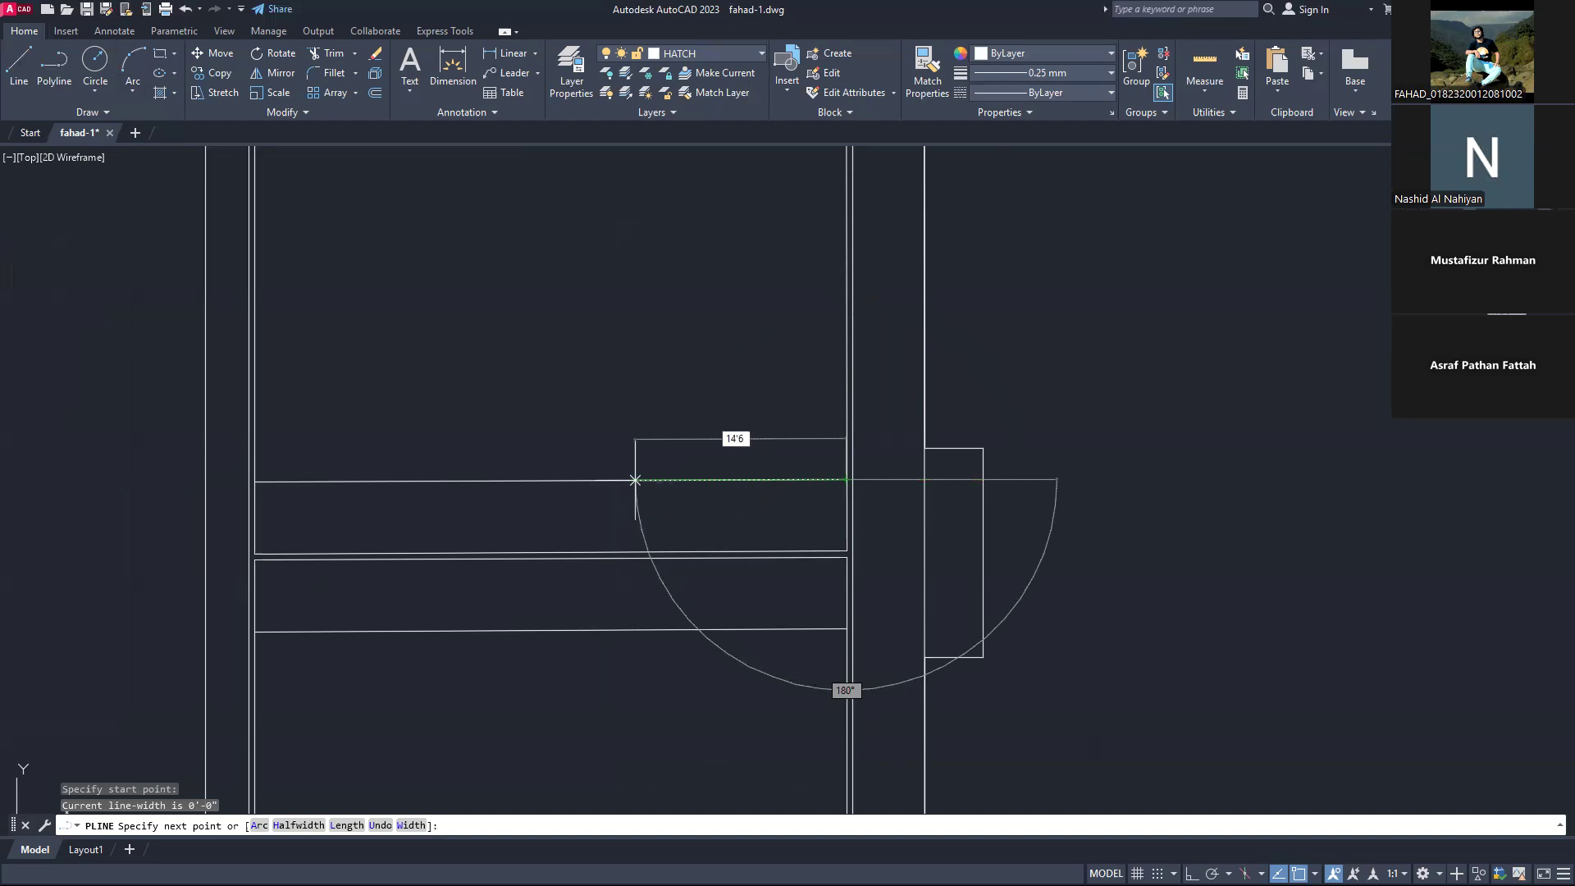
pyautogui.press('Return')
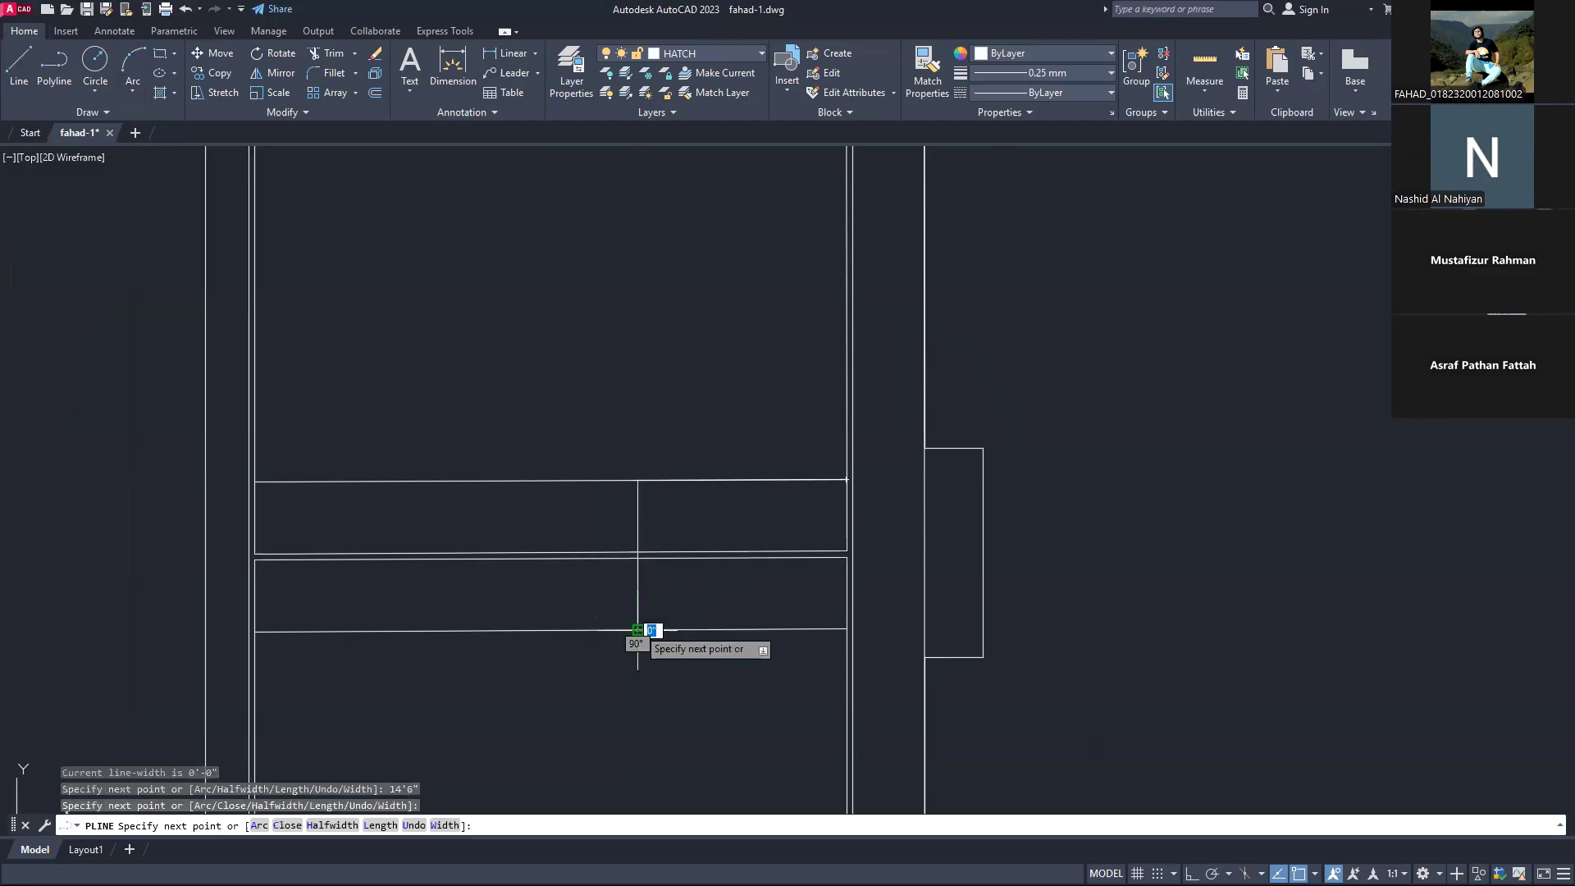
pyautogui.press('Escape')
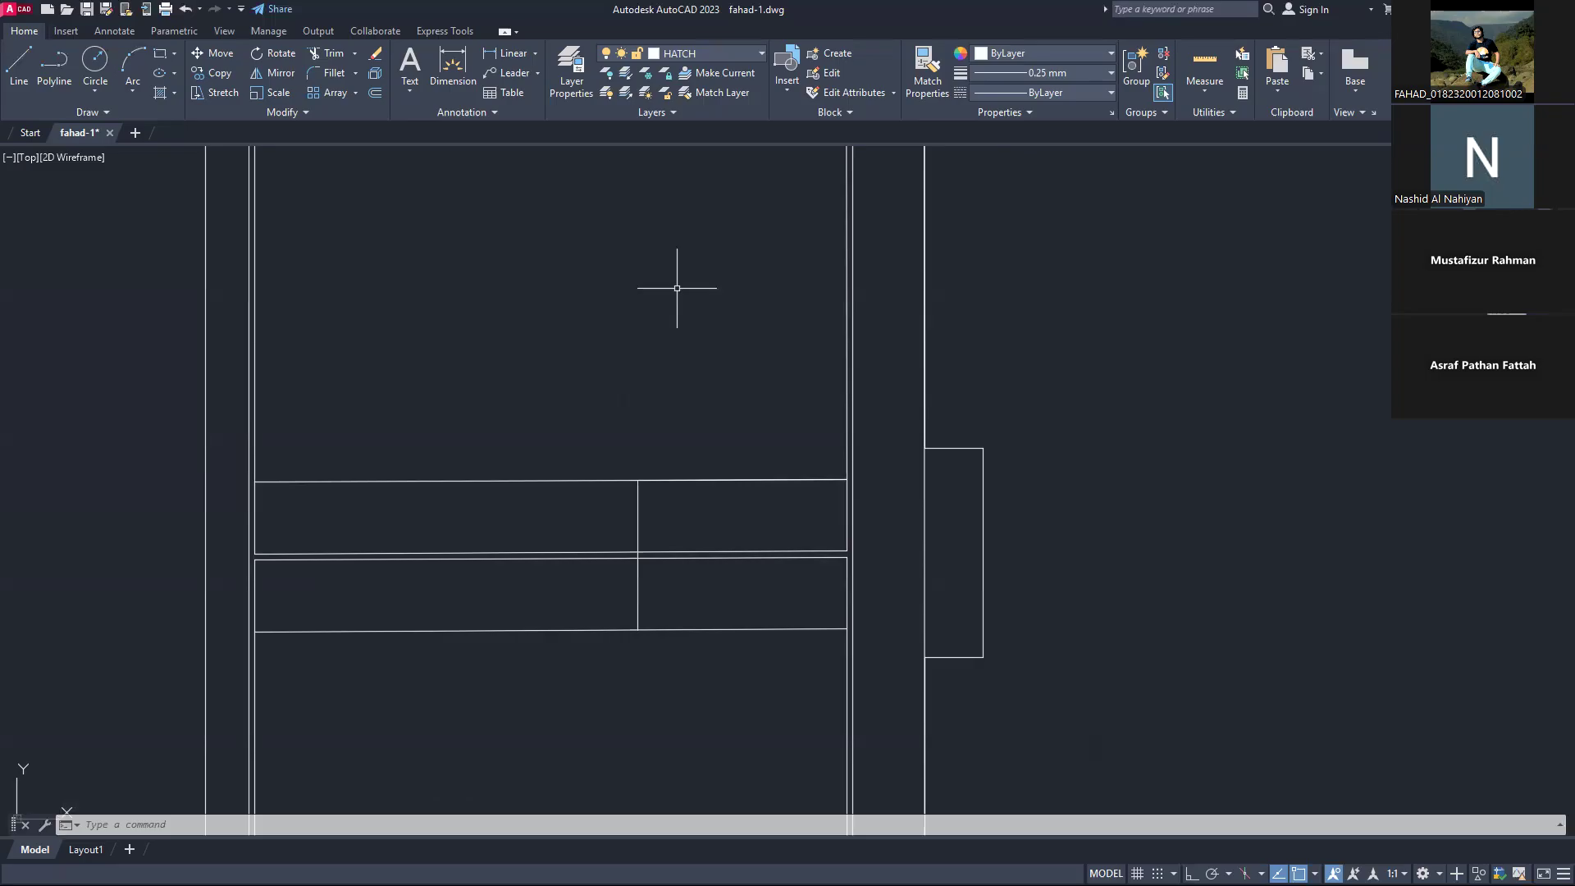
# Step: Trim both offset lines to the left of the vertical cross line, leaving a rectangle against the right-hand wall
pyautogui.scroll(4, 714, 573)
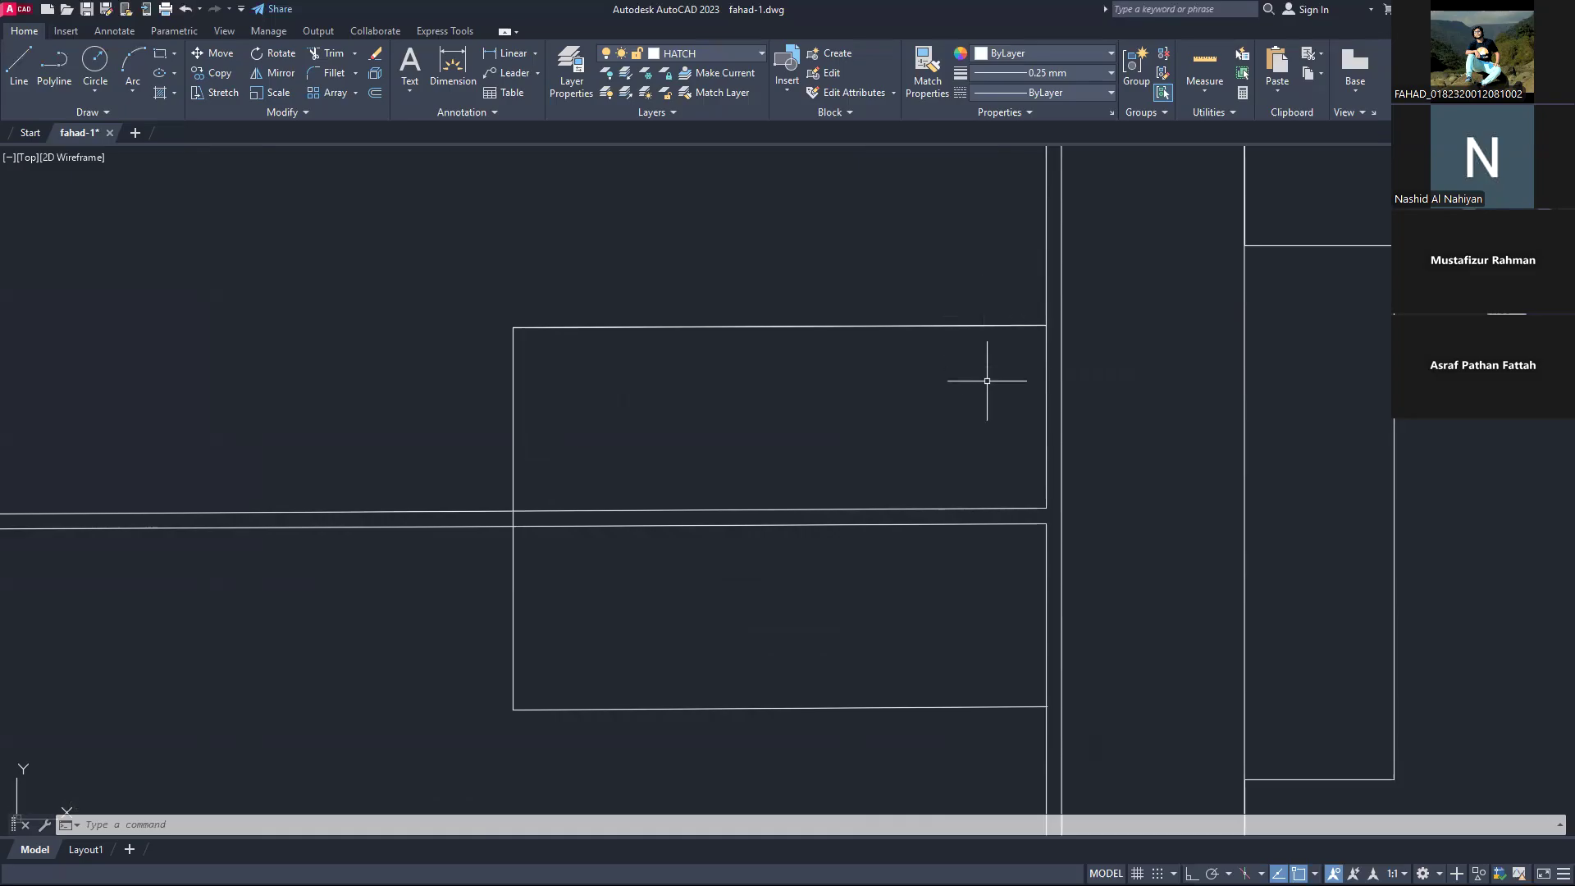
pyautogui.scroll(-3, 989, 453)
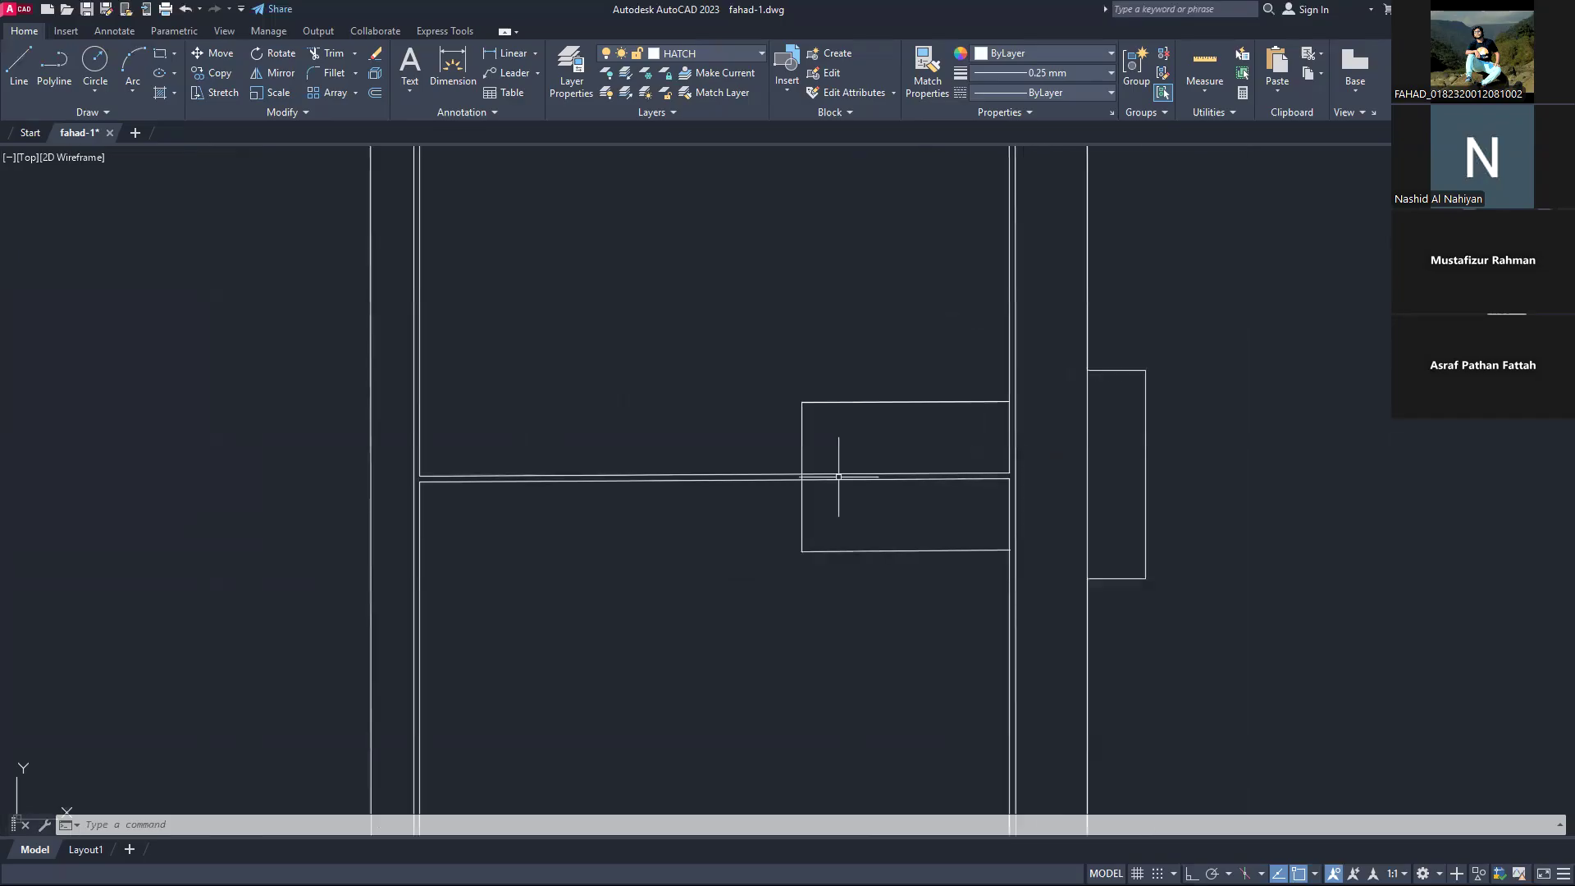
pyautogui.scroll(3, 837, 481)
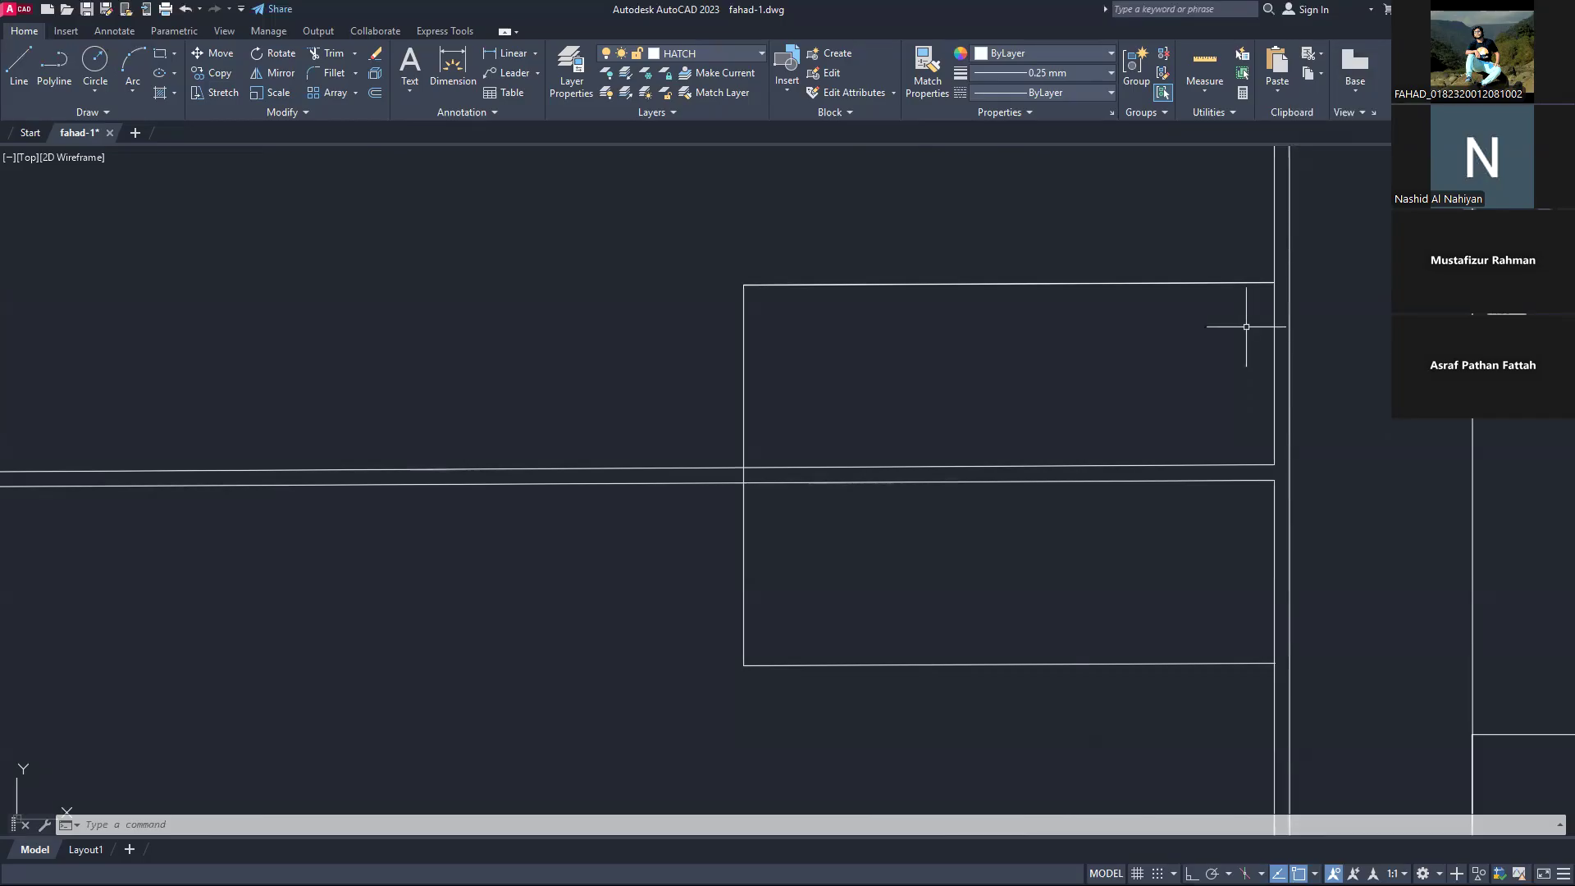
pyautogui.scroll(-5, 668, 521)
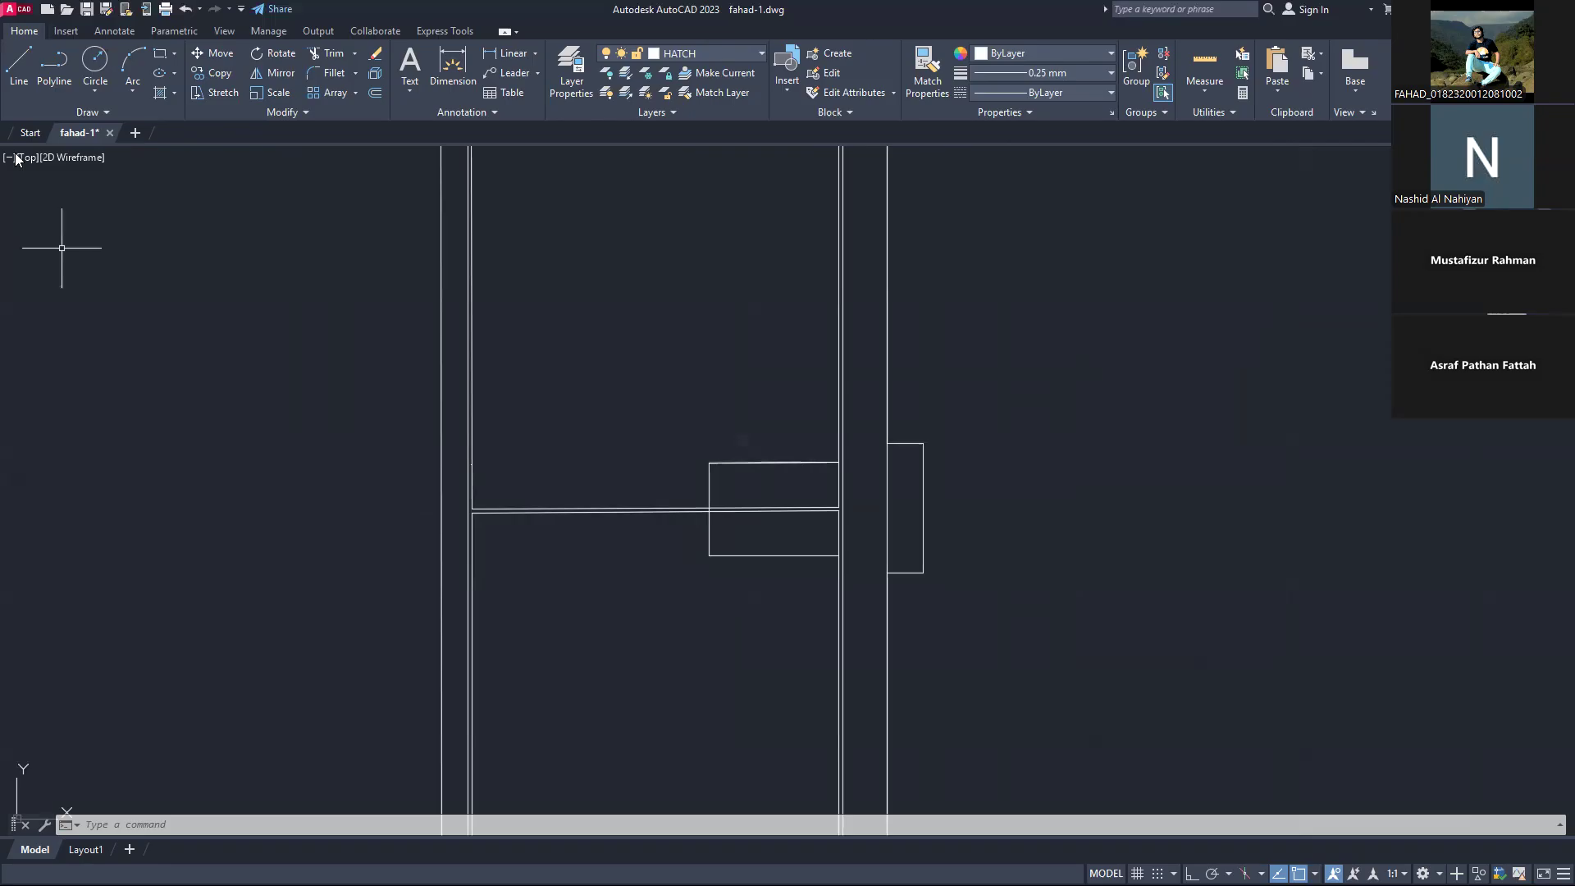
# Step: Draw a stepped line profile with a small rectangle at its lower end in the empty area to the right of the plan
pyautogui.click(54, 64)
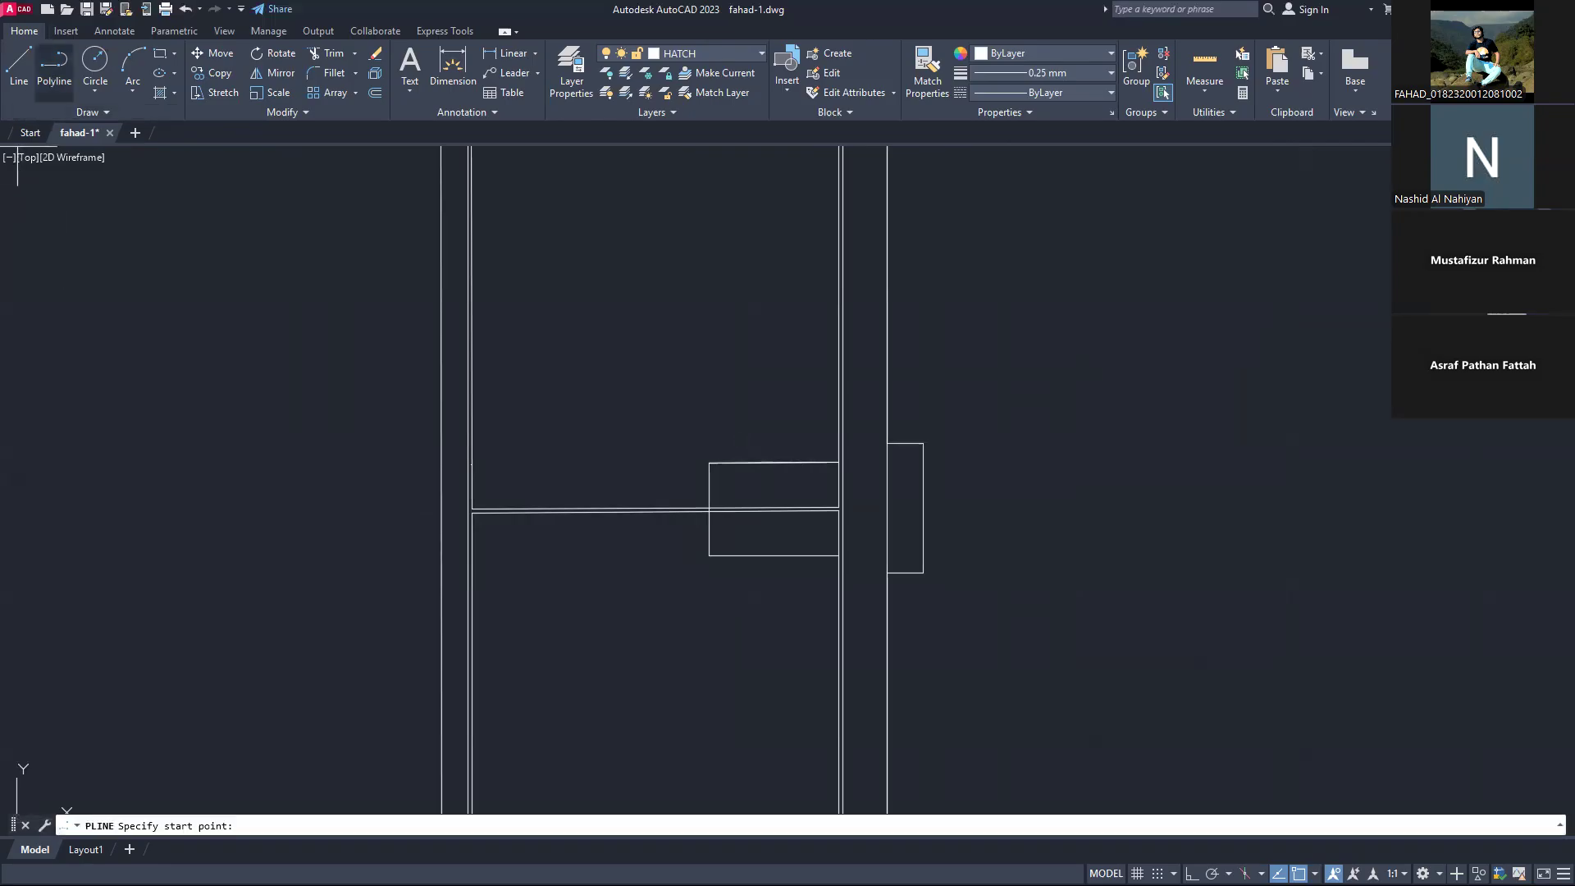
pyautogui.moveTo(1187, 434); pyautogui.dragTo(758, 427, button='middle')
pyautogui.scroll(5, 757, 426)
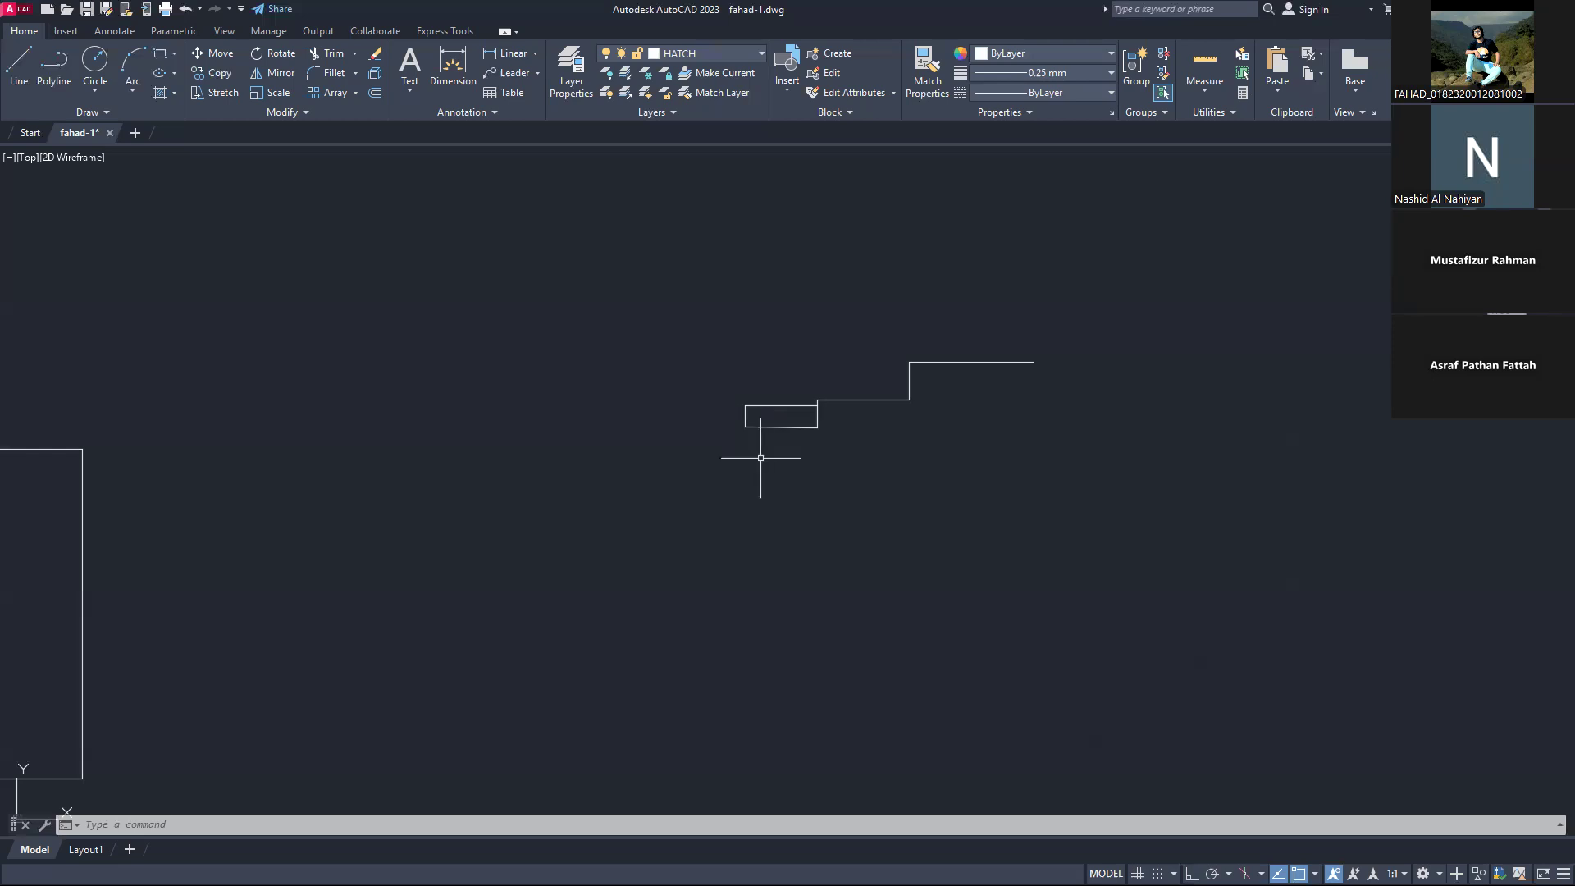
# Step: Examine the stepped line profile and compare it with the rectangle and projection at the dividing wall
pyautogui.scroll(2, 778, 425)
pyautogui.scroll(-2, 805, 411)
pyautogui.scroll(-4, 869, 415)
pyautogui.scroll(2, 856, 427)
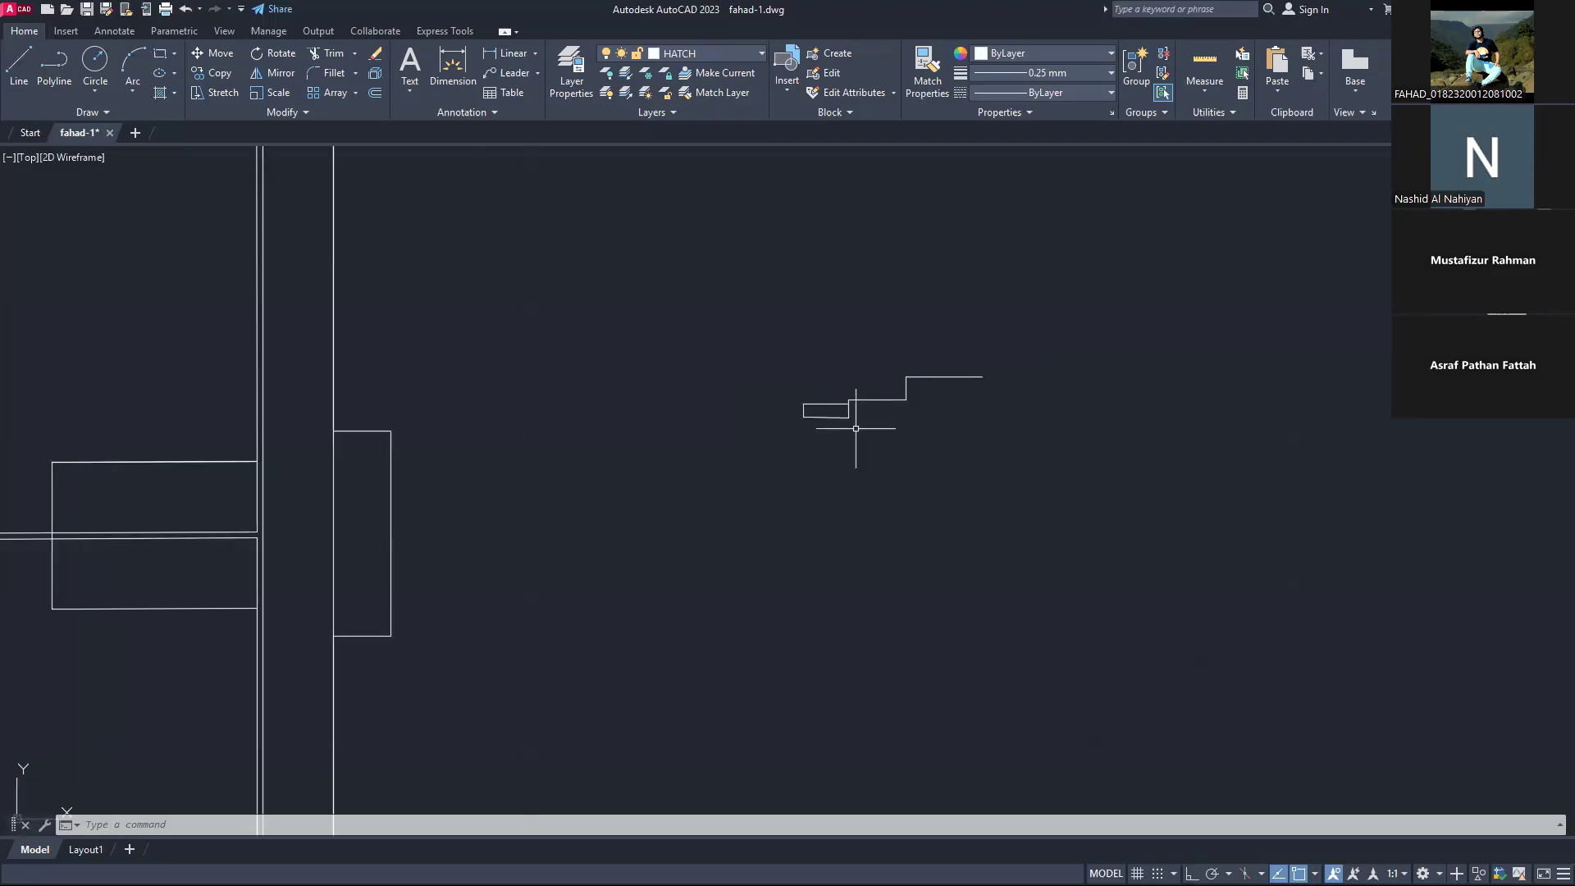
pyautogui.scroll(-2, 876, 421)
pyautogui.scroll(2, 875, 421)
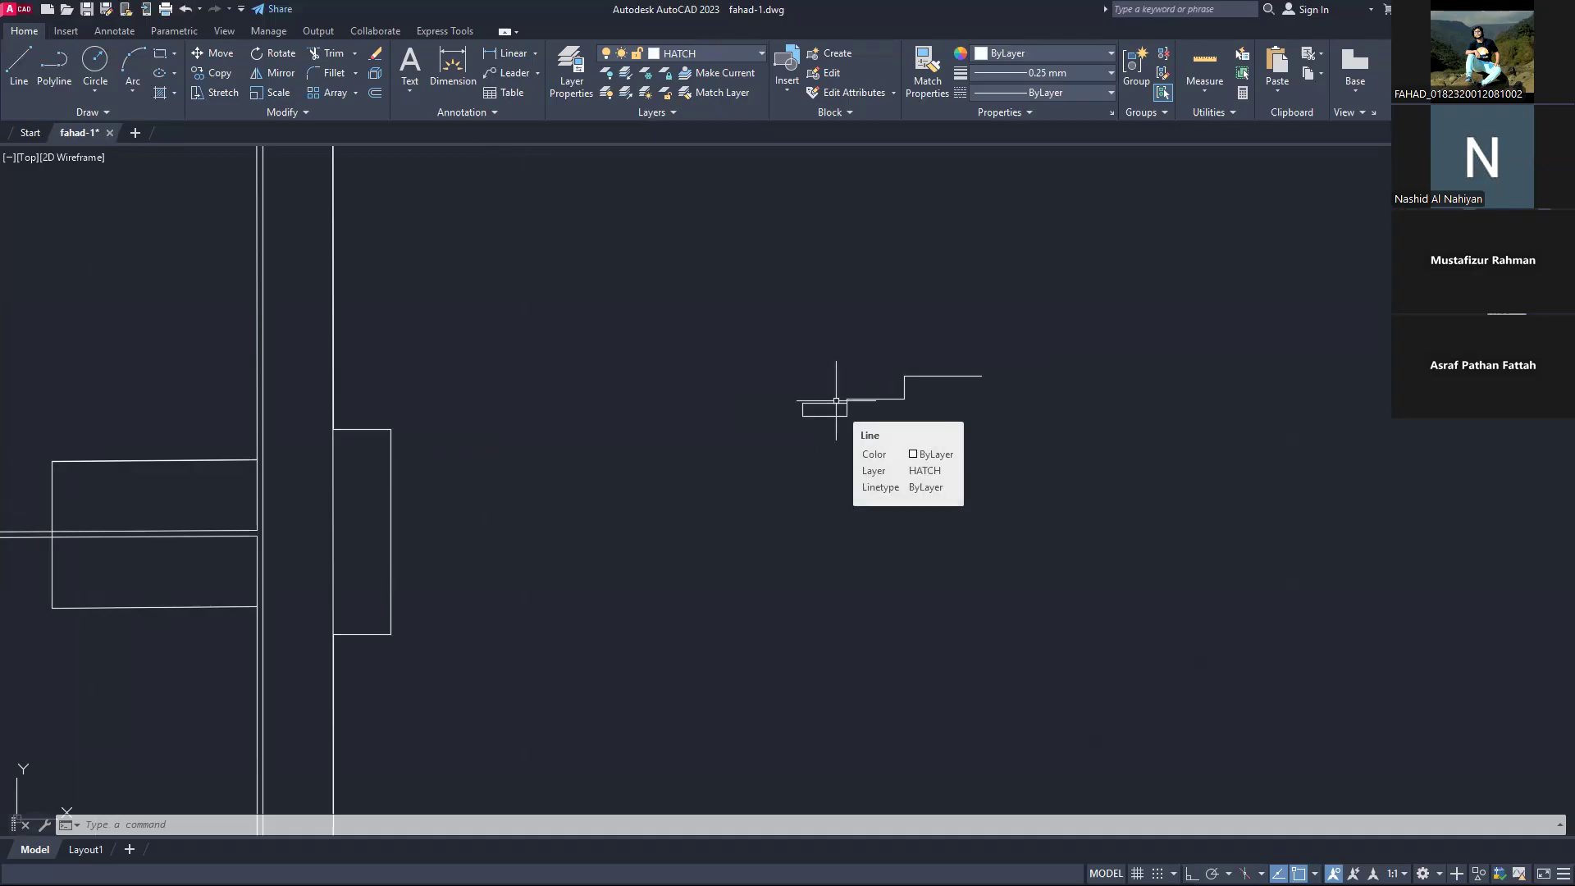
pyautogui.scroll(-2, 836, 401)
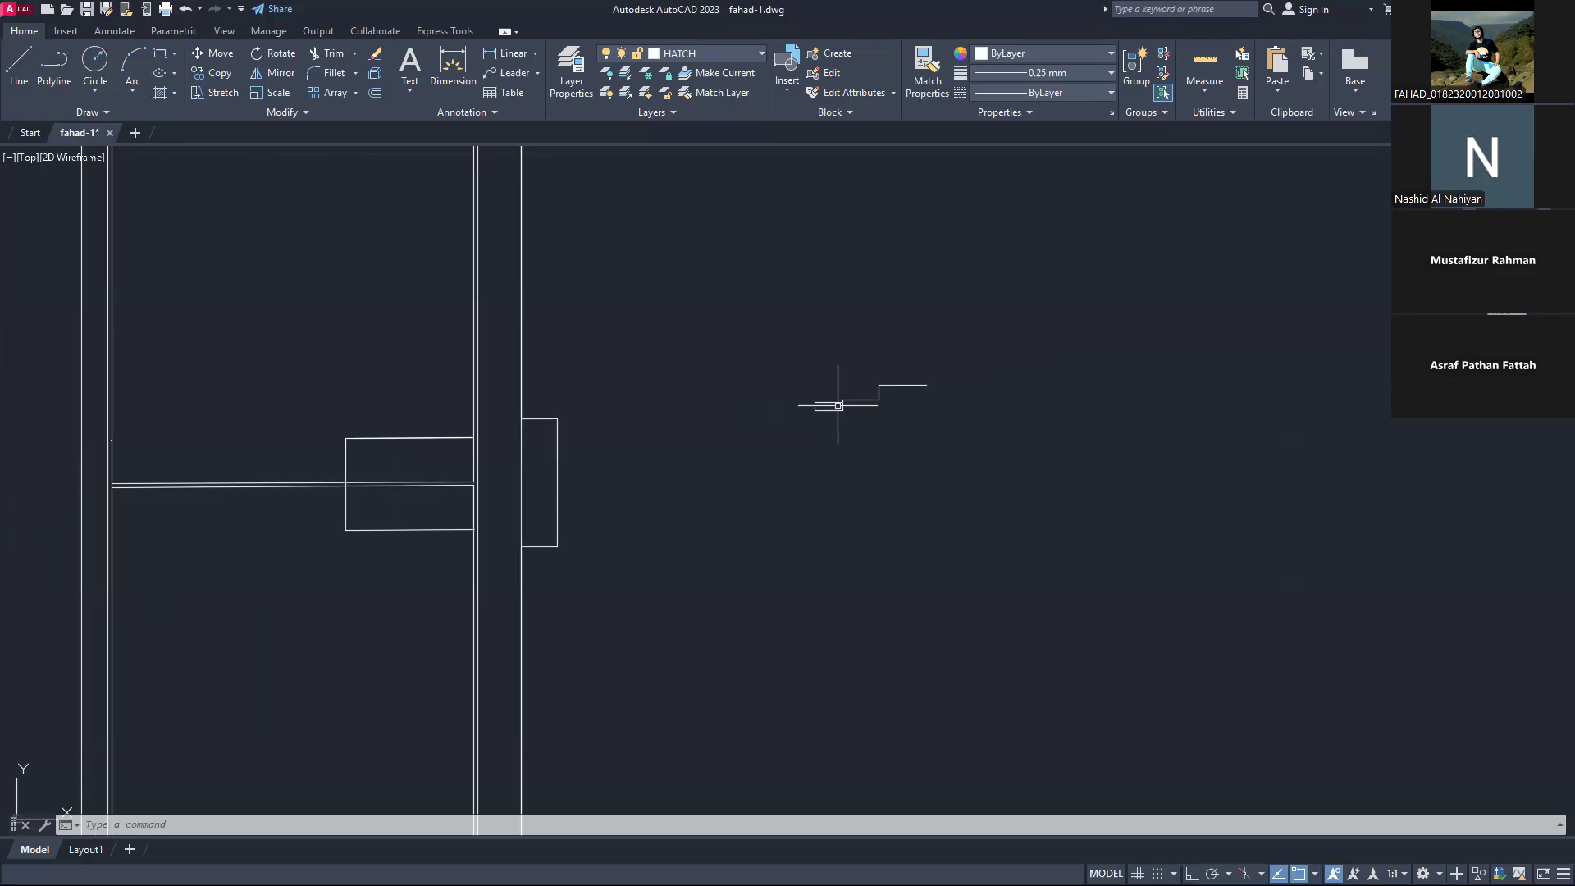
pyautogui.scroll(2, 837, 406)
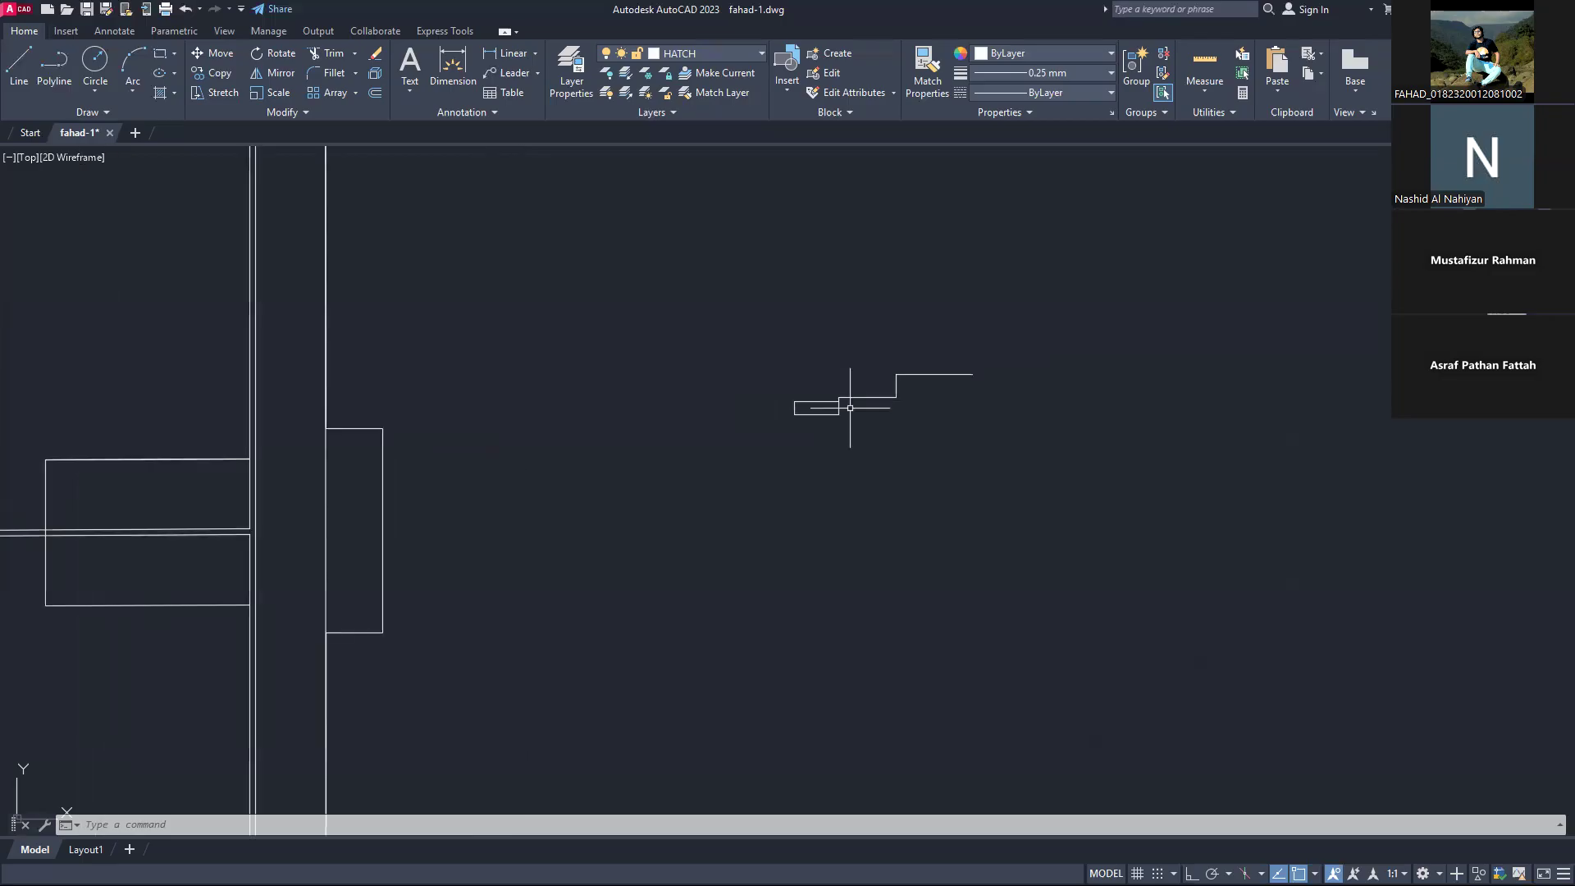
pyautogui.scroll(4, 847, 410)
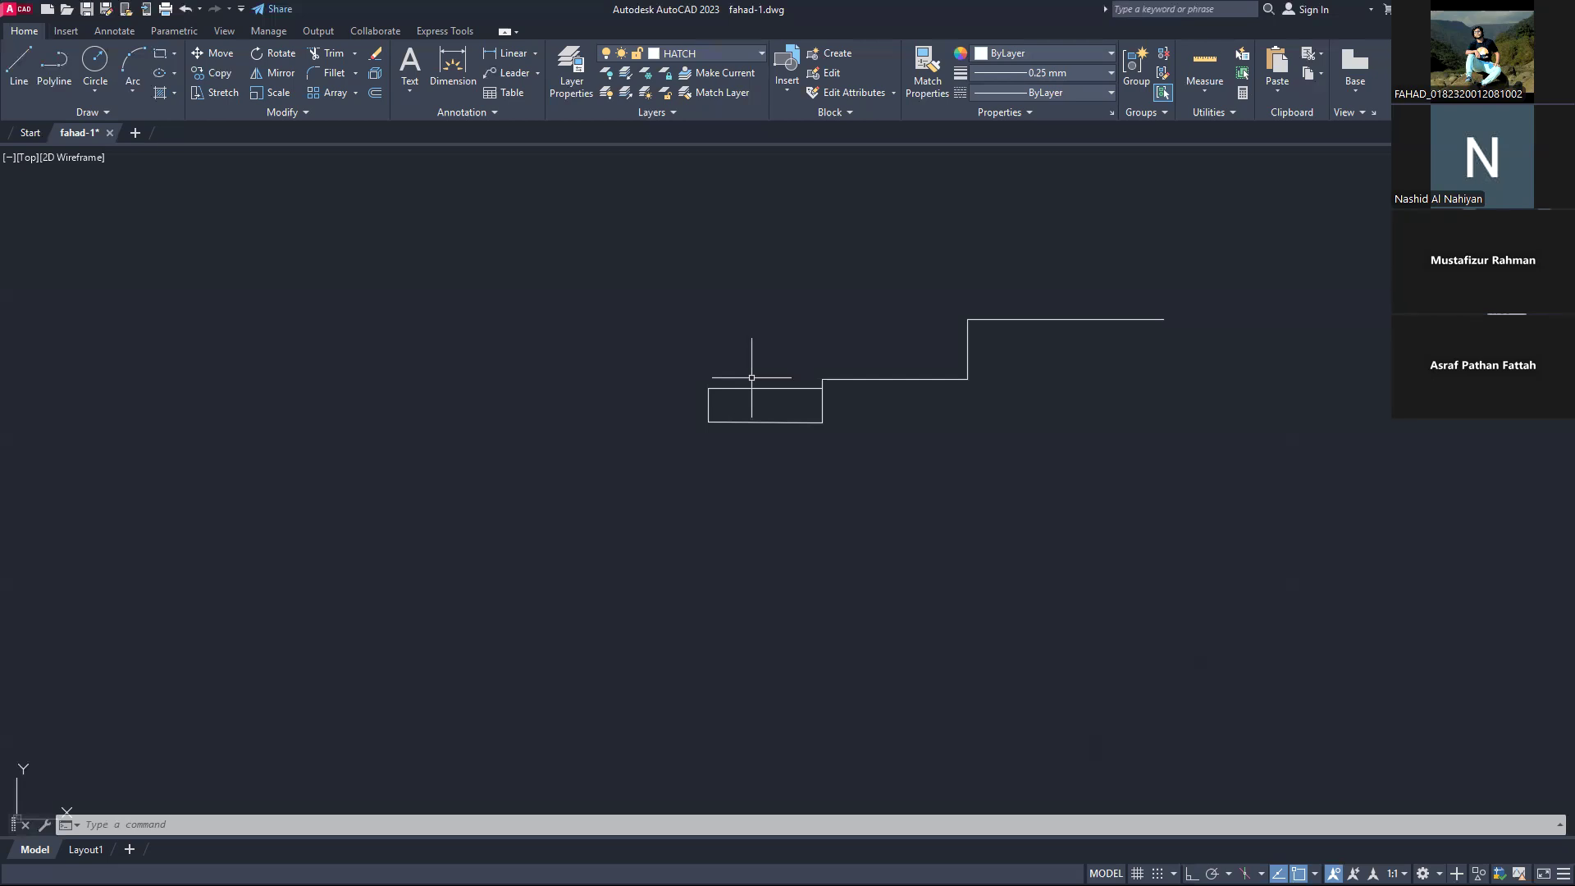
pyautogui.scroll(6, 837, 422)
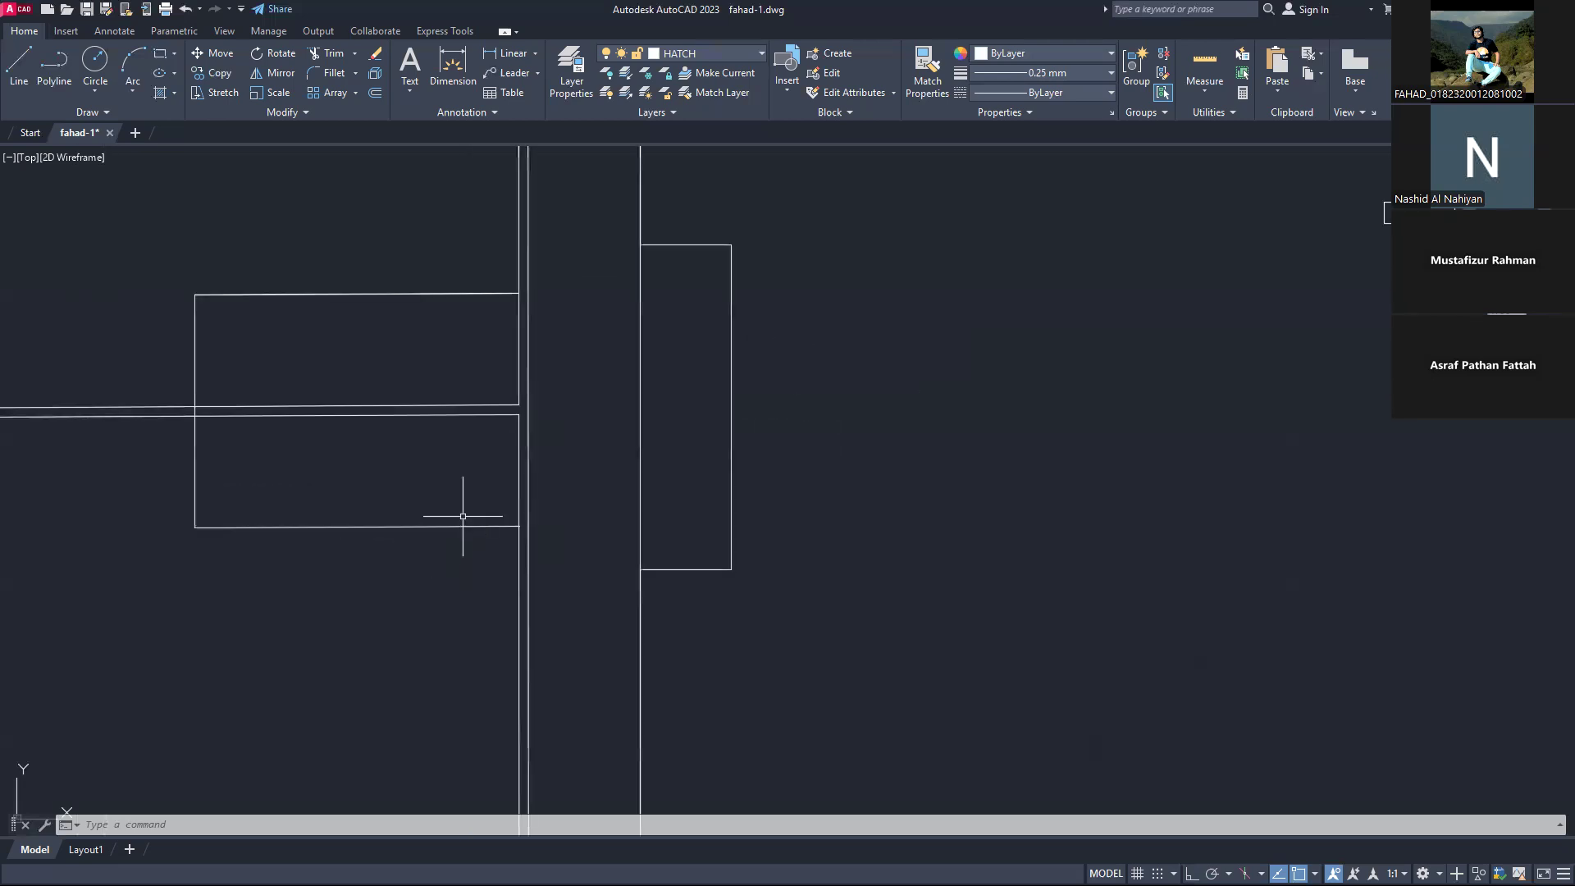
# Step: Offset the inner line of the upper room's right-hand wall 5' into the room
pyautogui.press('Escape')
pyautogui.scroll(-2, 514, 426)
pyautogui.scroll(2, 504, 378)
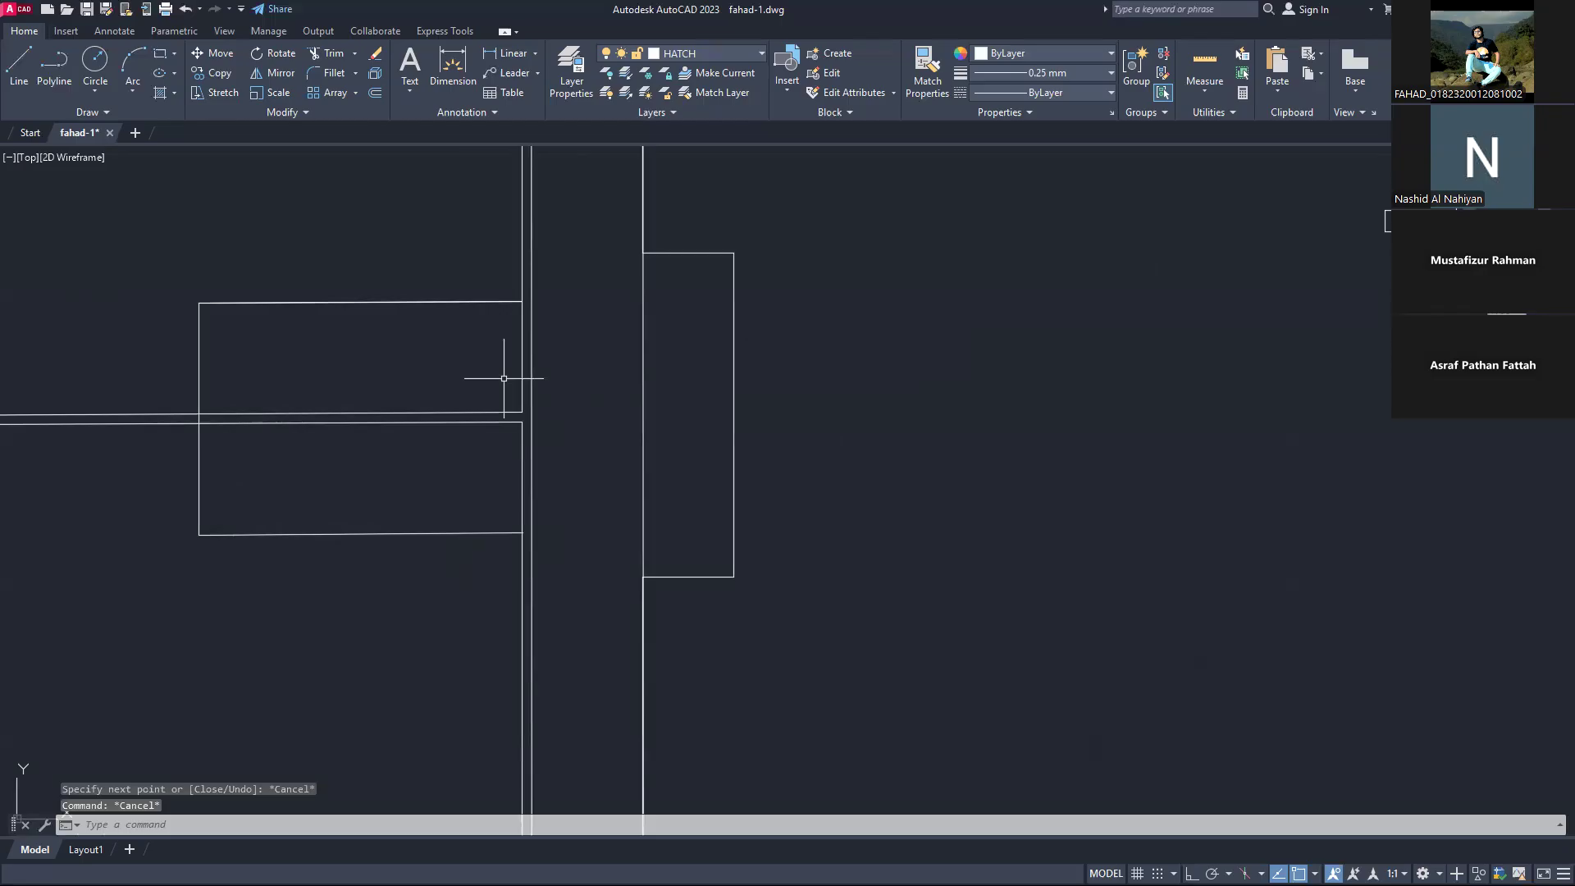
pyautogui.write('o')
pyautogui.press('Return')
pyautogui.doubleClick(490, 397)
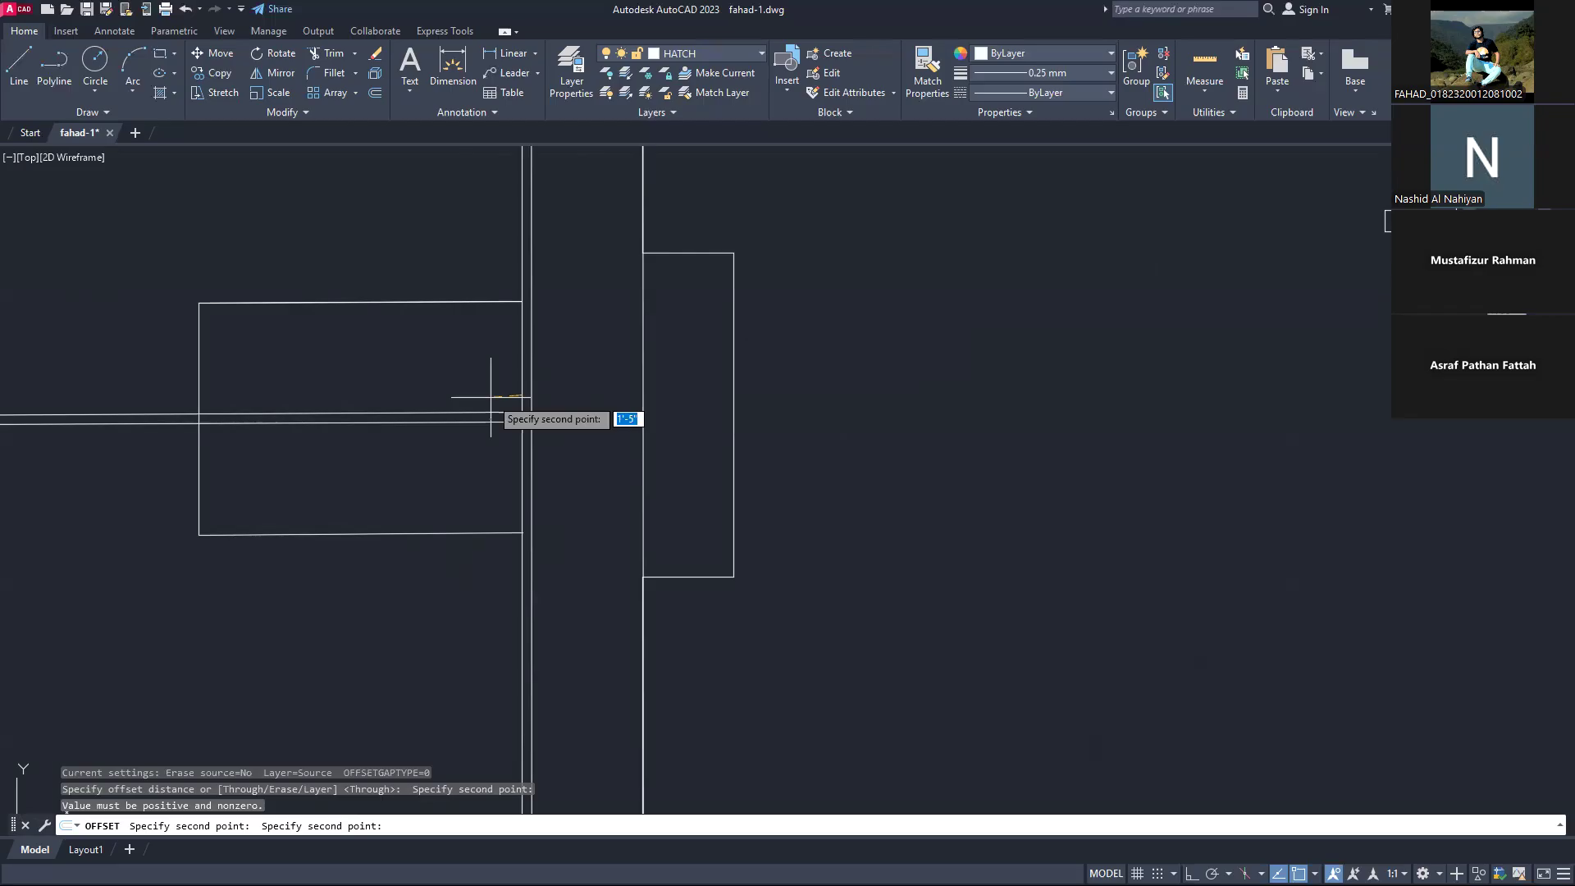
pyautogui.write("5'")
pyautogui.press('Return')
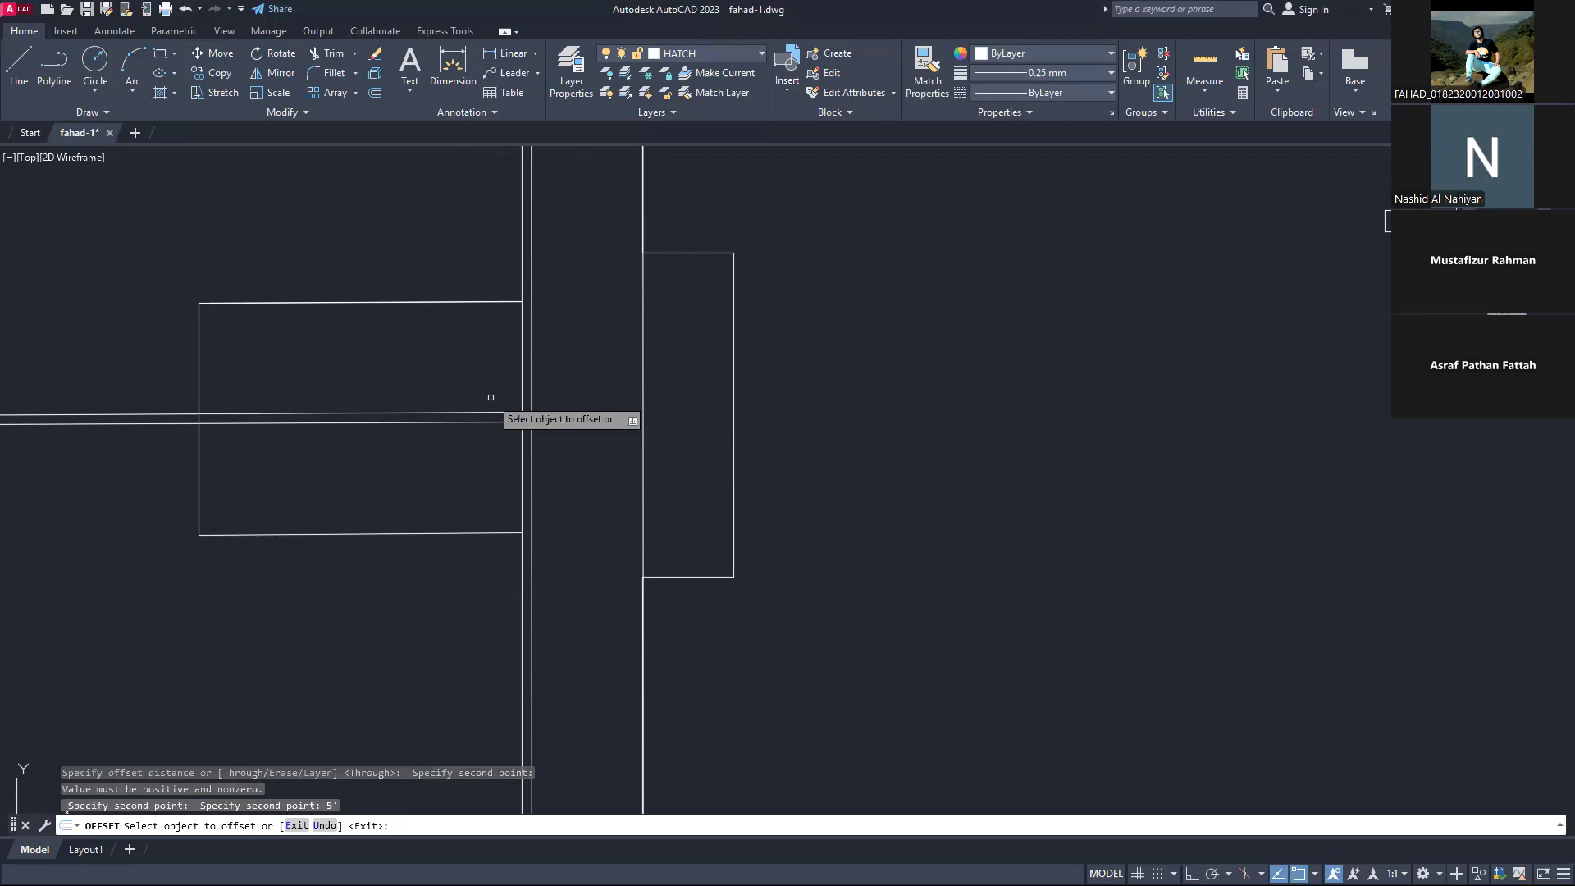
pyautogui.click(522, 407)
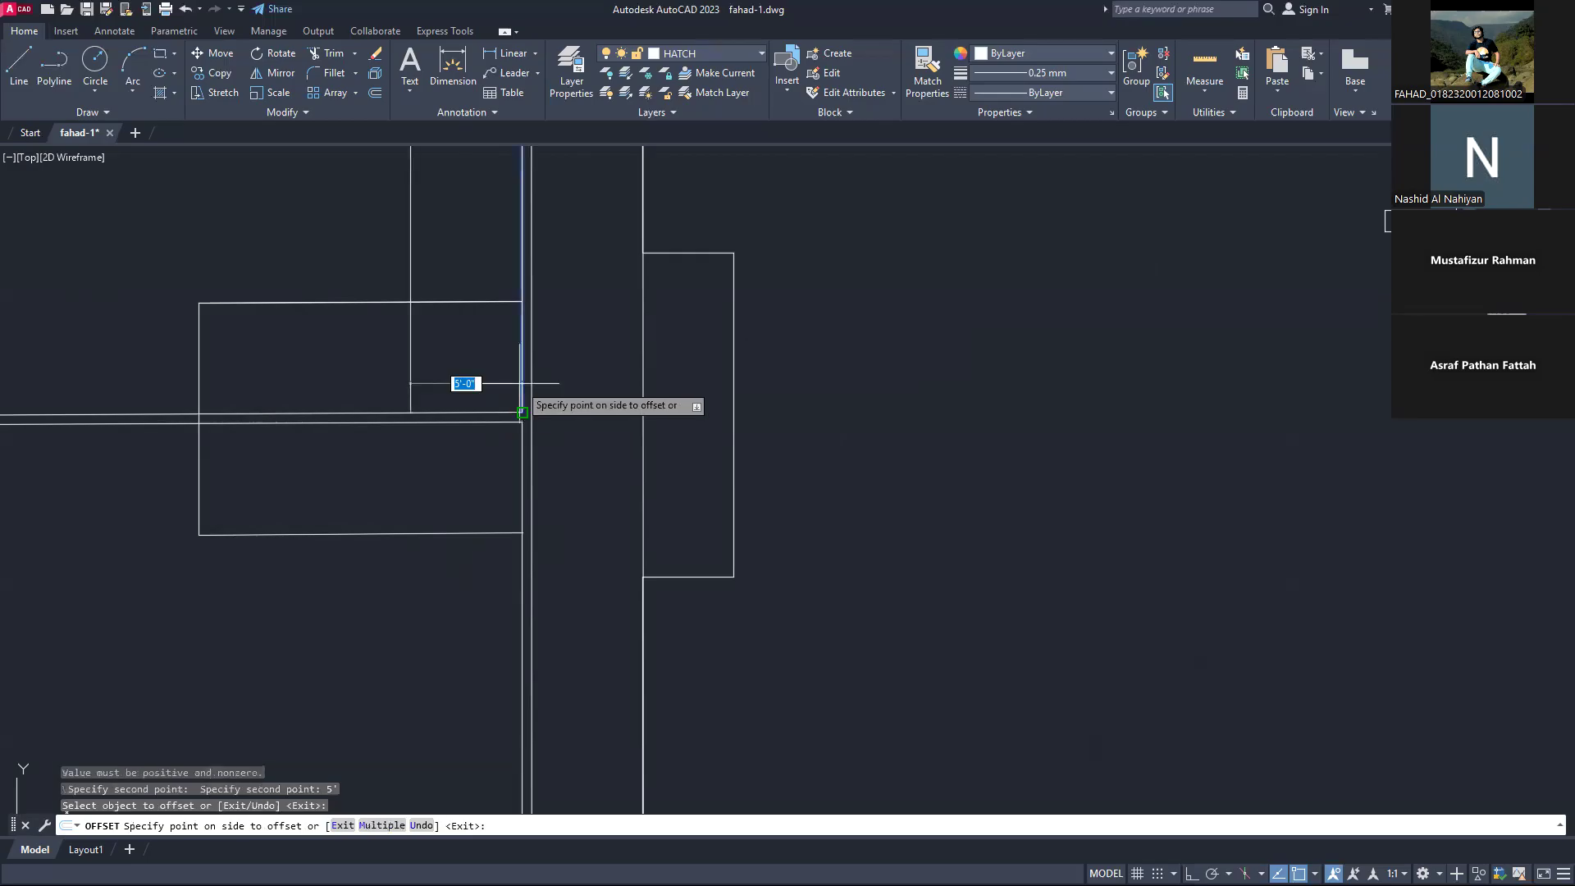
pyautogui.click(532, 382)
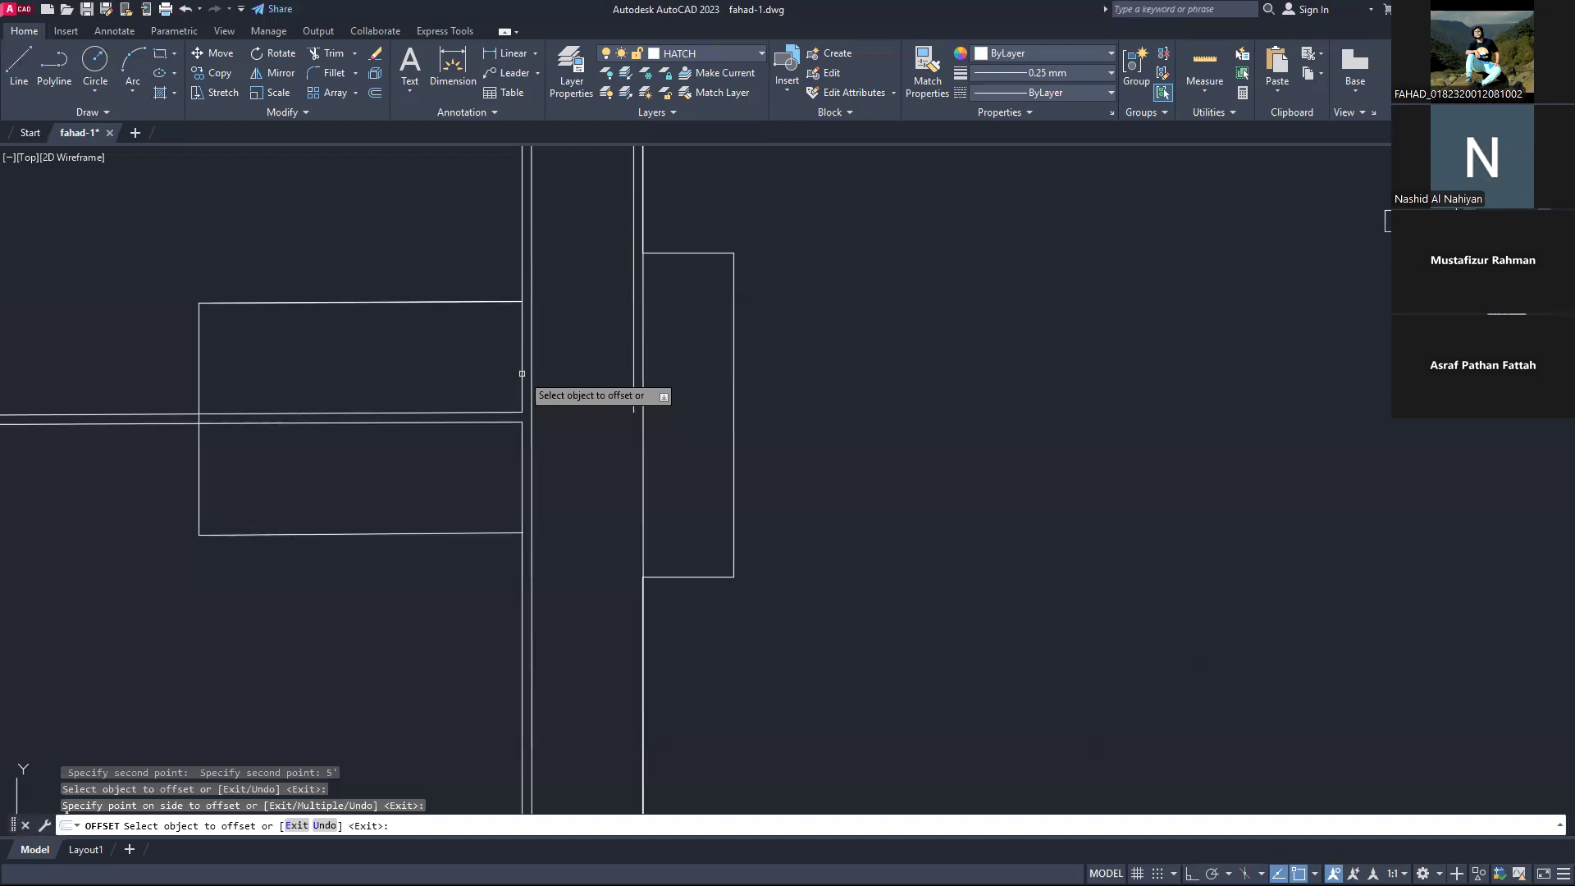
# Step: Offset the inner line of the lower room's right-hand wall 5' into the room
pyautogui.click(522, 488)
pyautogui.click(525, 490)
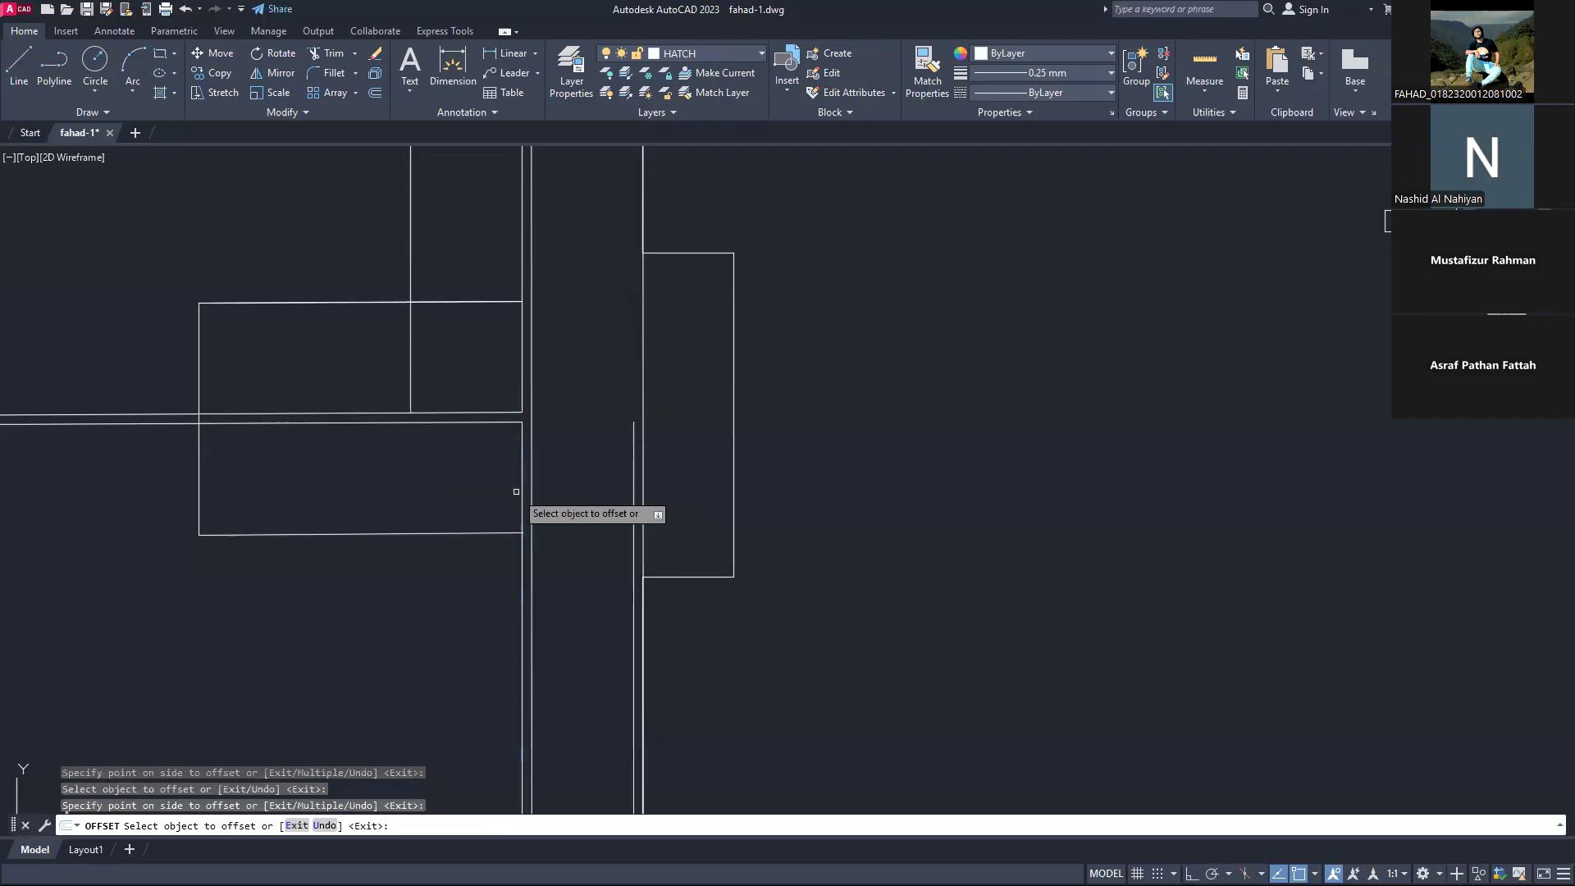
pyautogui.hotkey('ctrl', 'z')
pyautogui.click(521, 488)
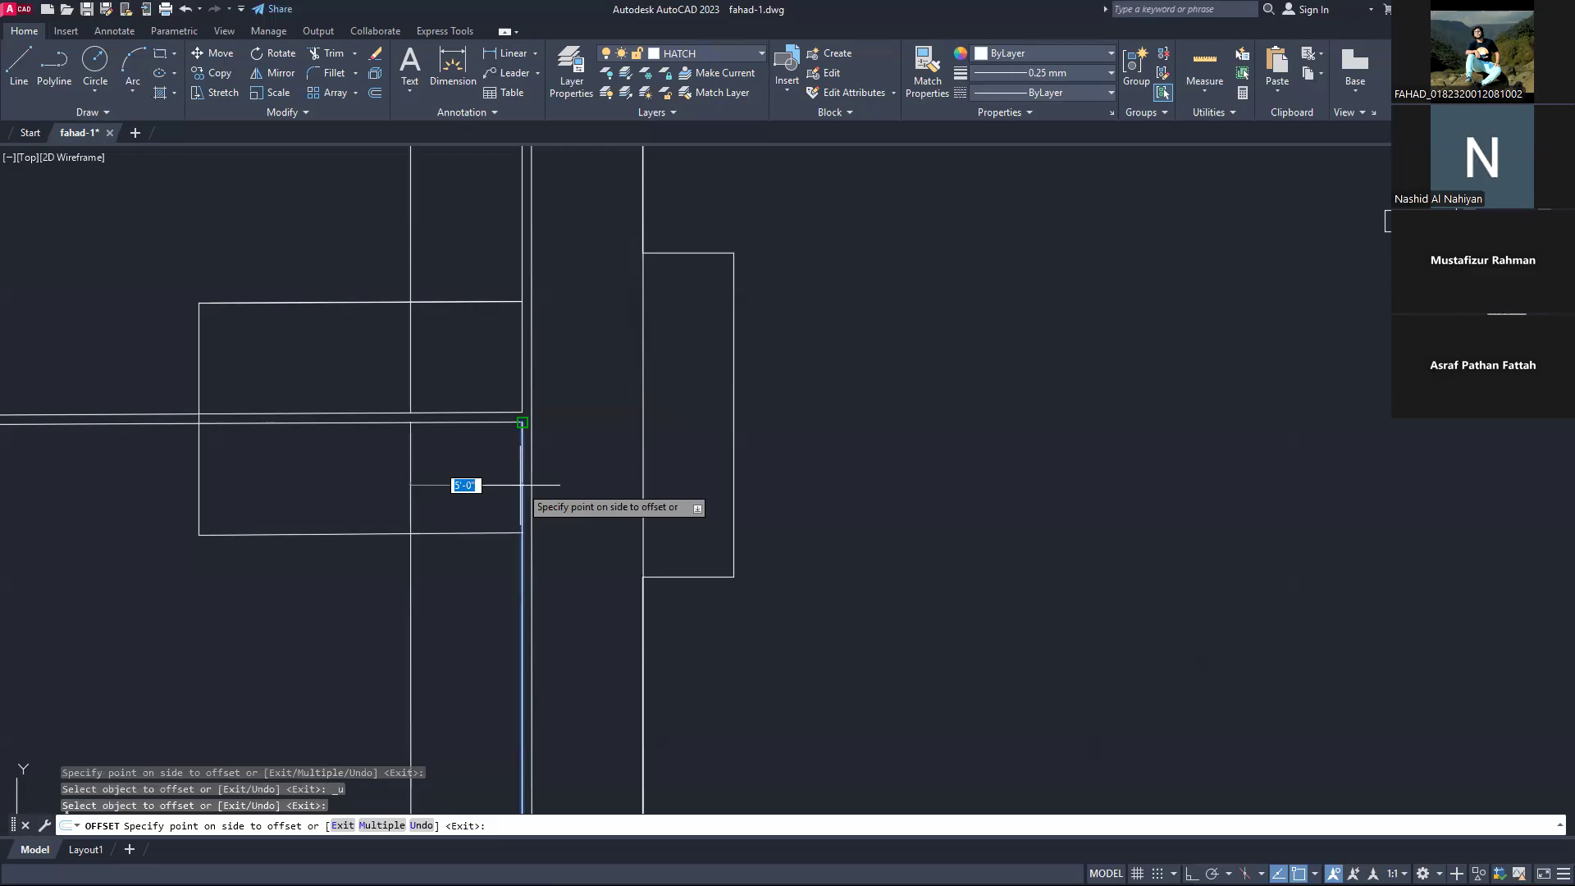
pyautogui.scroll(3, 436, 408)
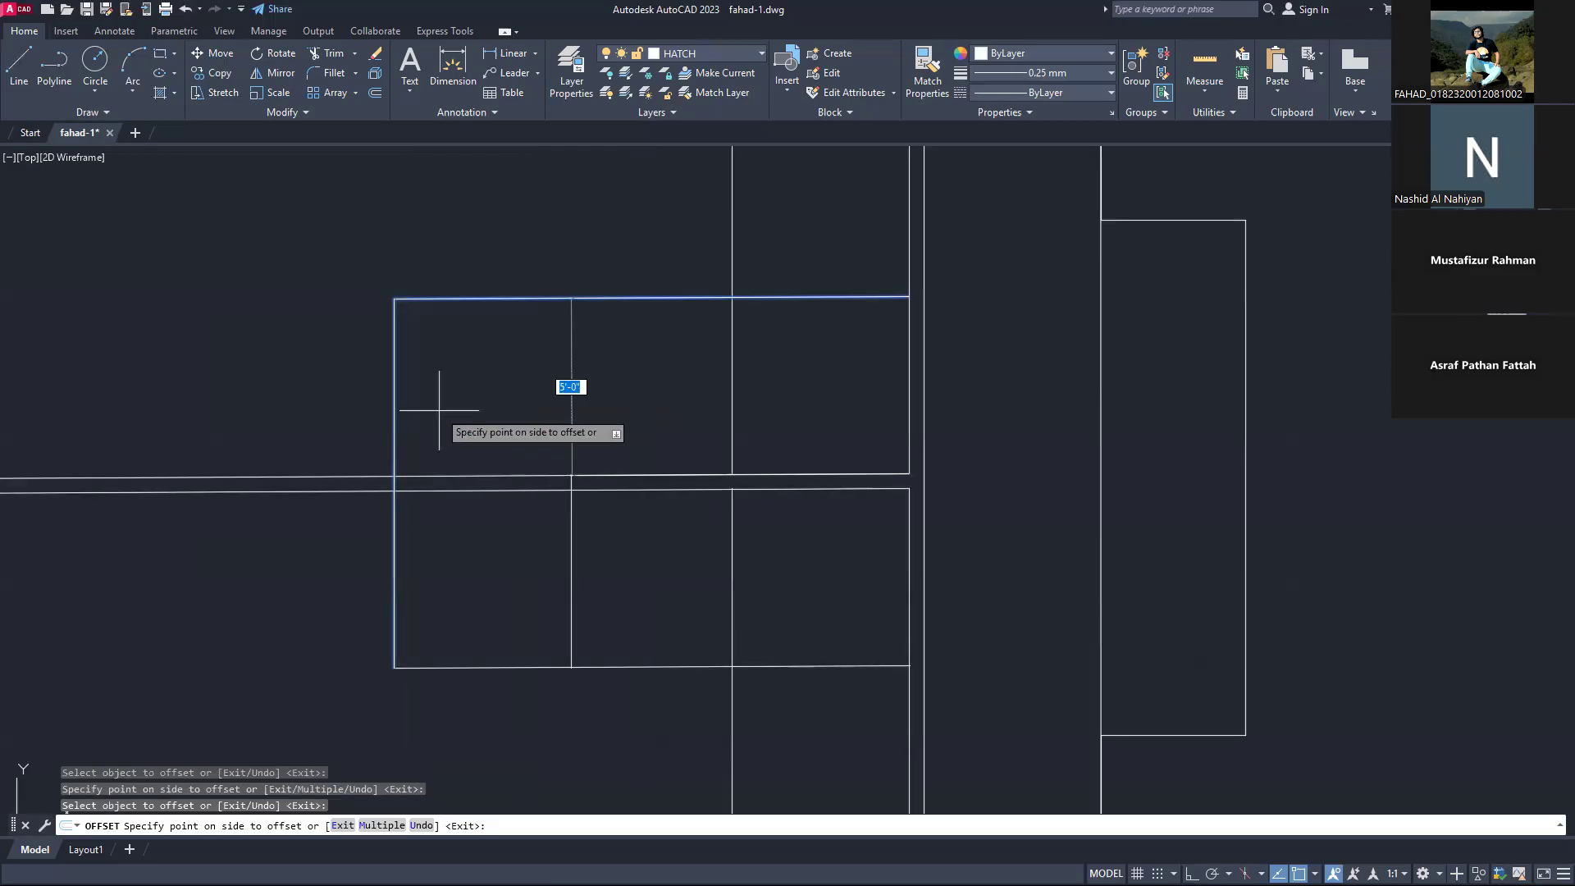
# Step: Try offsetting the polyline of the rectangle at the dividing wall 3.5' inward, and undo the attempts
pyautogui.write('3.5')
pyautogui.press('Return')
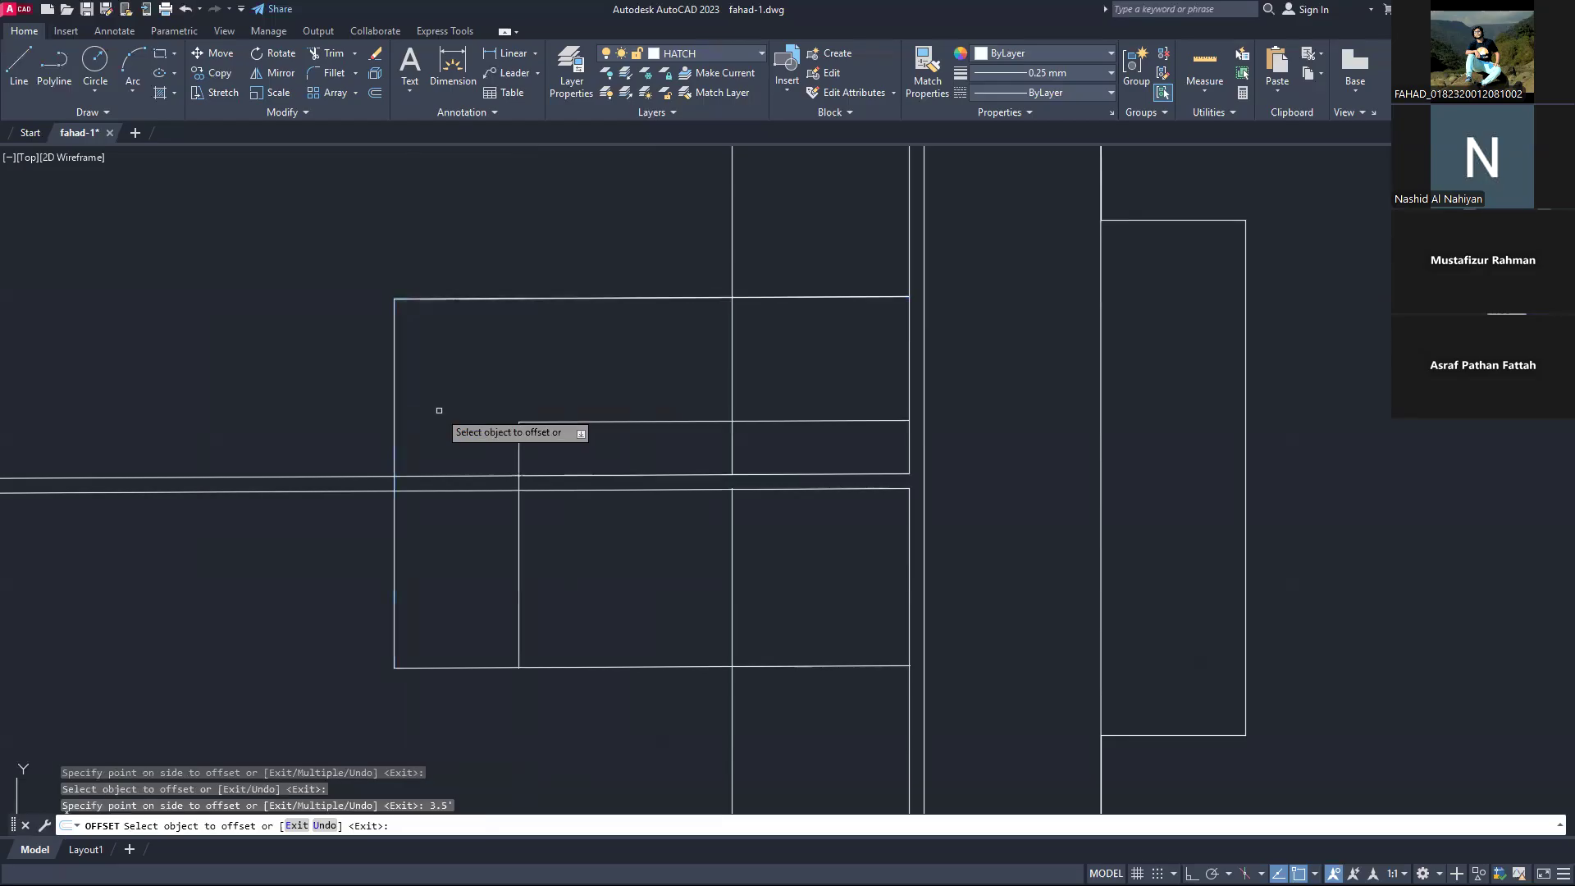
pyautogui.hotkey('ctrl', 'z')
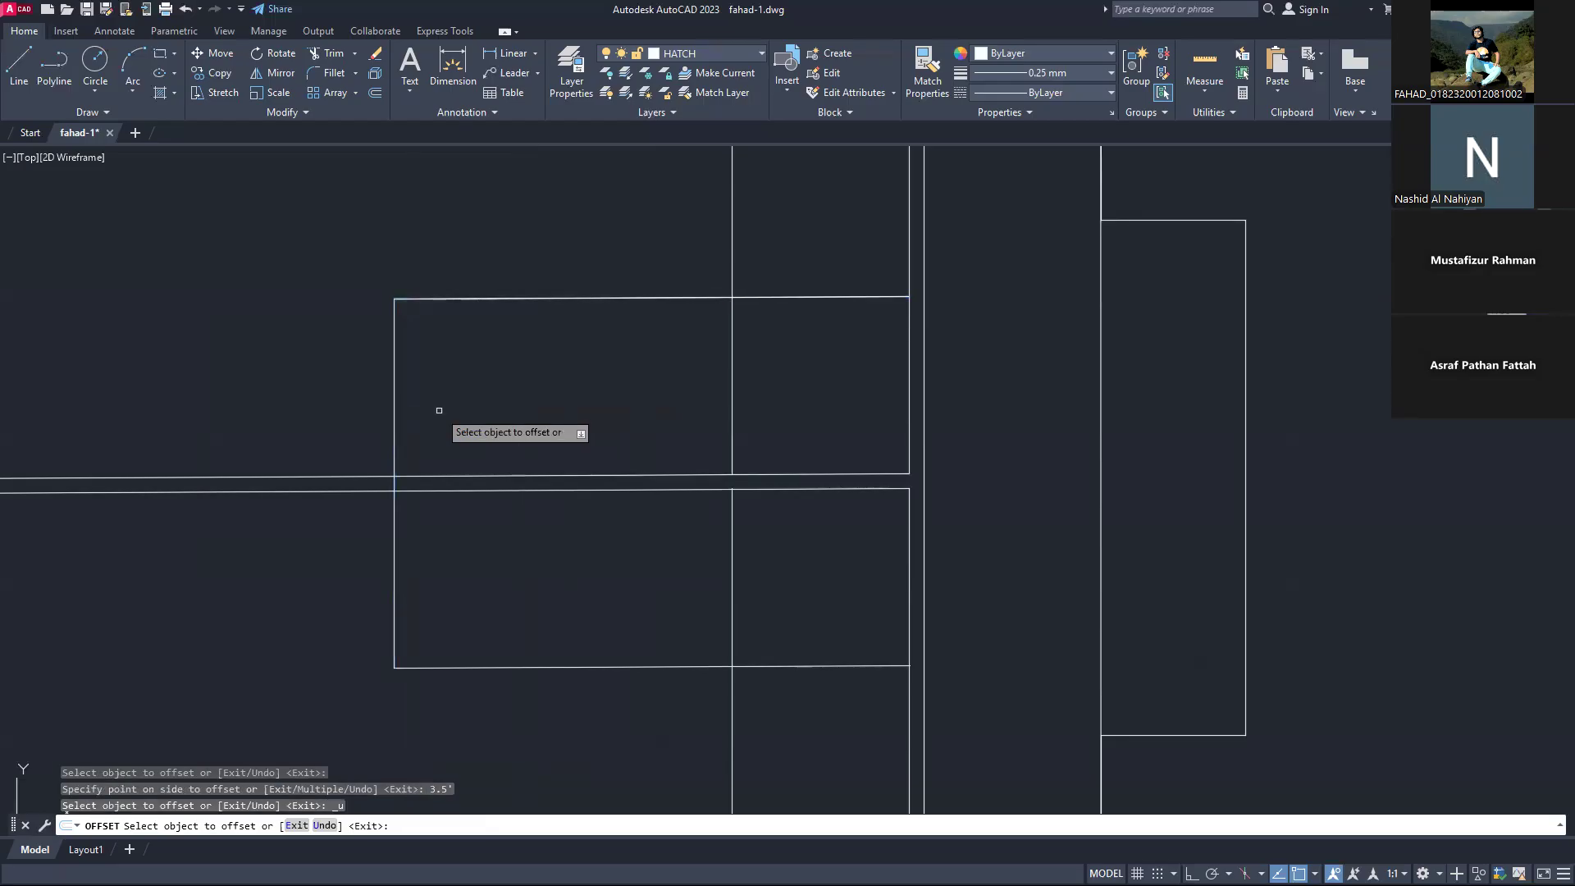
pyautogui.click(439, 411)
pyautogui.write('3.5')
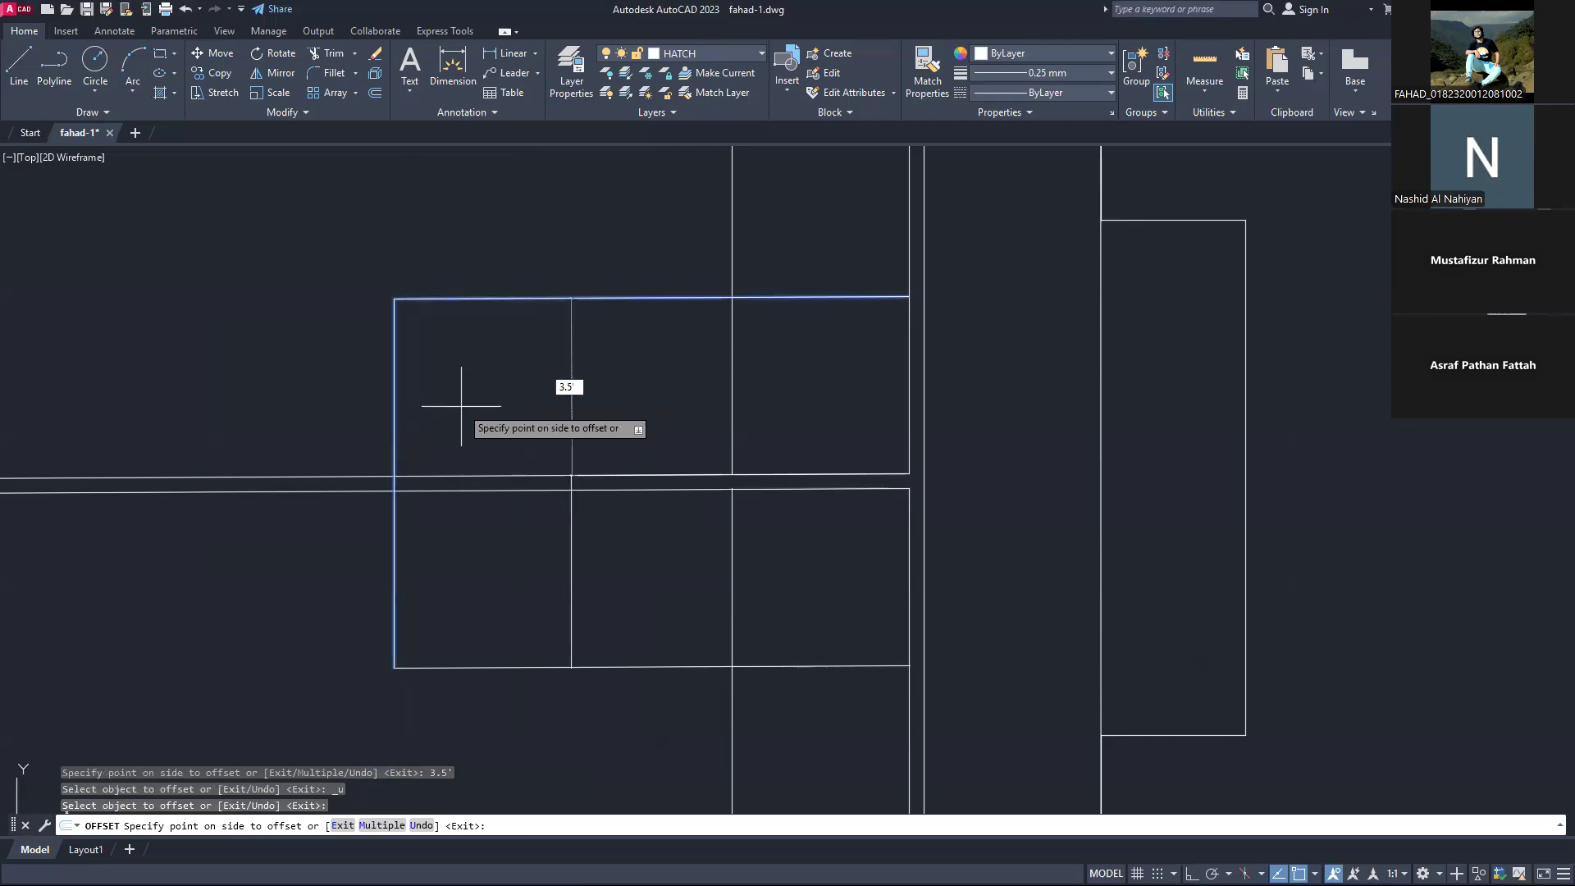
pyautogui.press('Return')
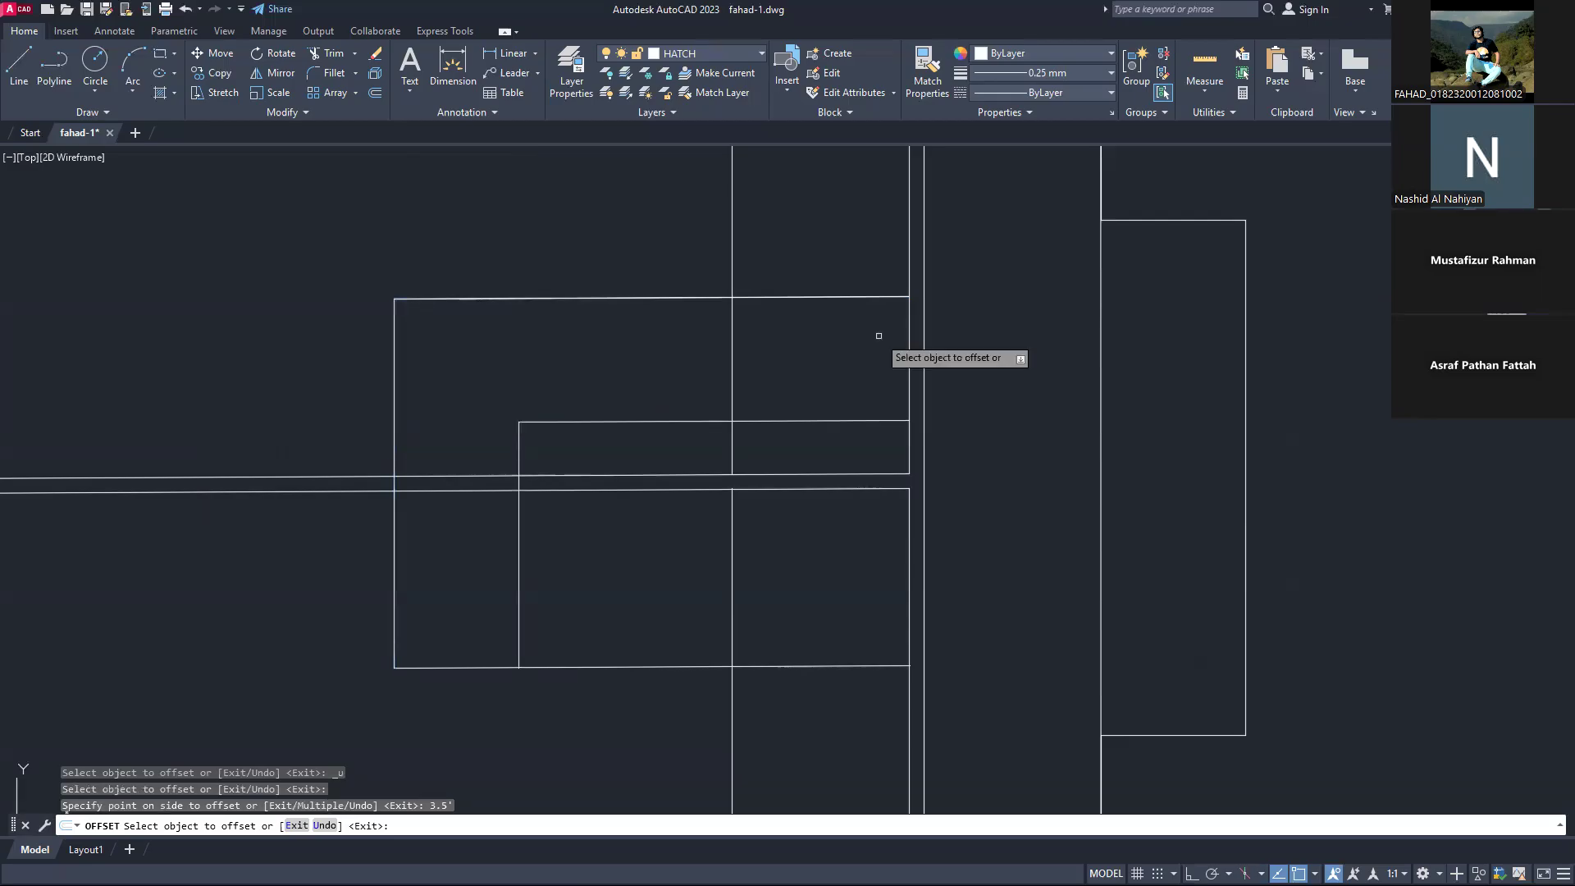
pyautogui.click(394, 365)
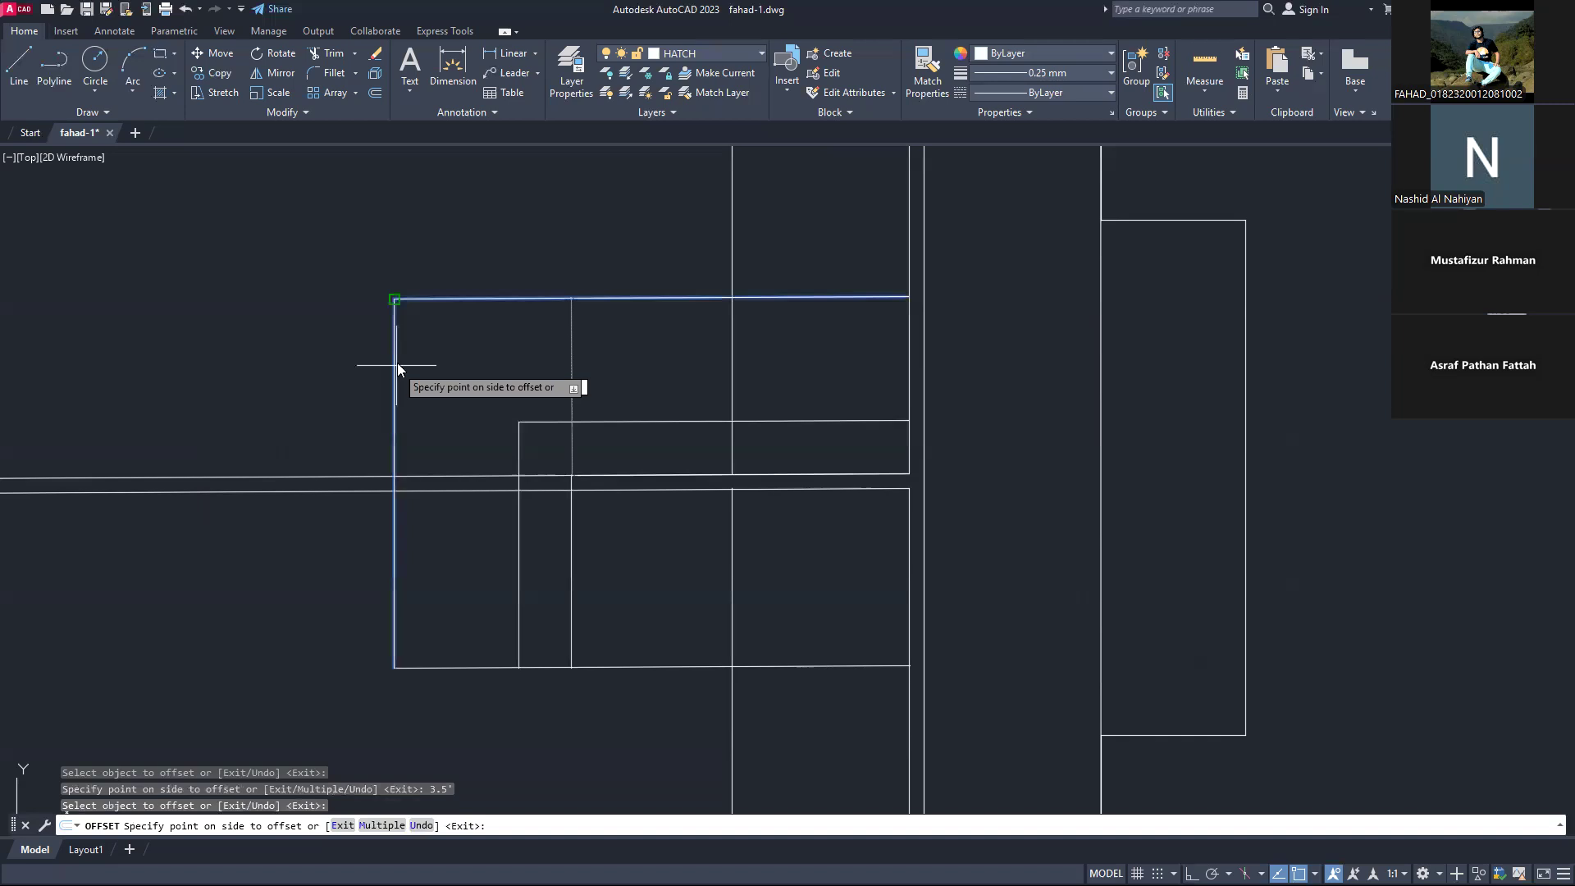
pyautogui.click(398, 361)
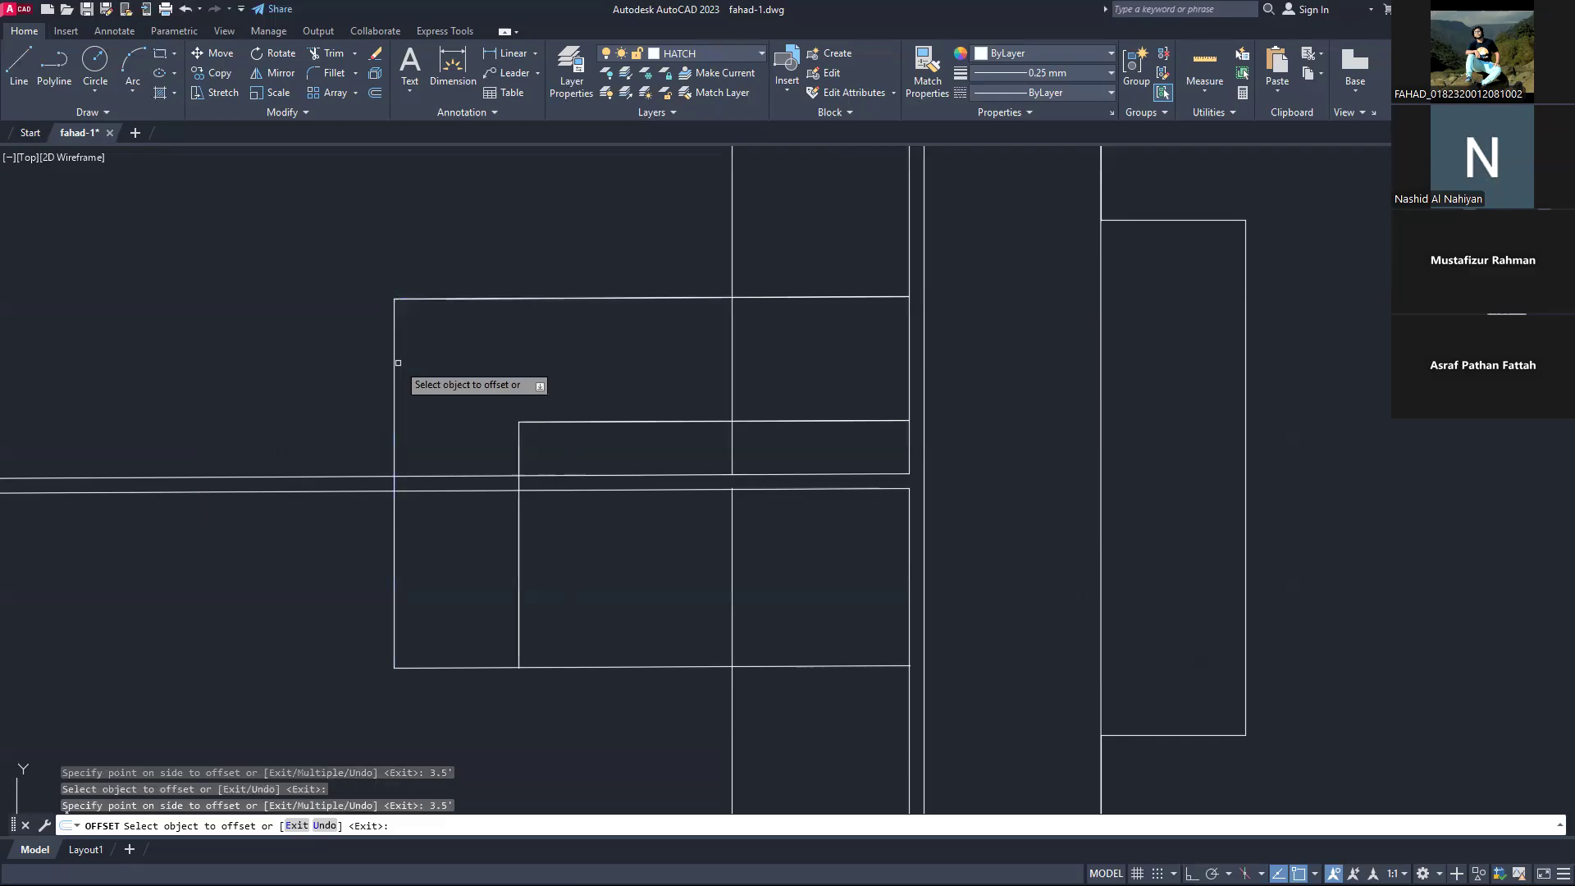
pyautogui.scroll(-2, 912, 379)
pyautogui.scroll(2, 892, 460)
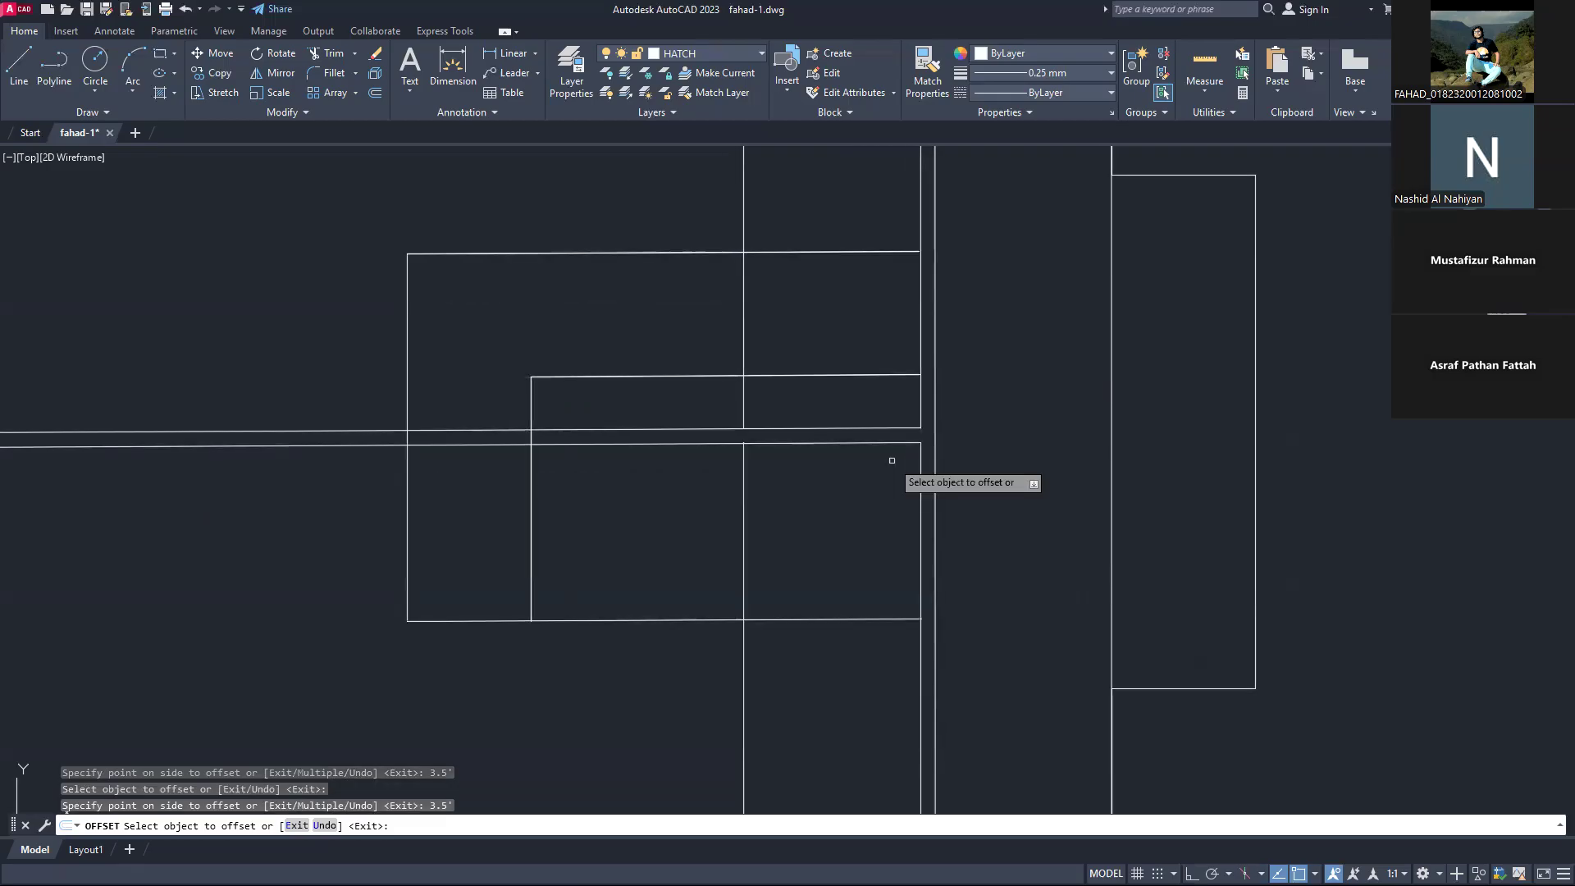
pyautogui.hotkey('ctrl', 'z')
pyautogui.hotkey('ctrl', 'z')
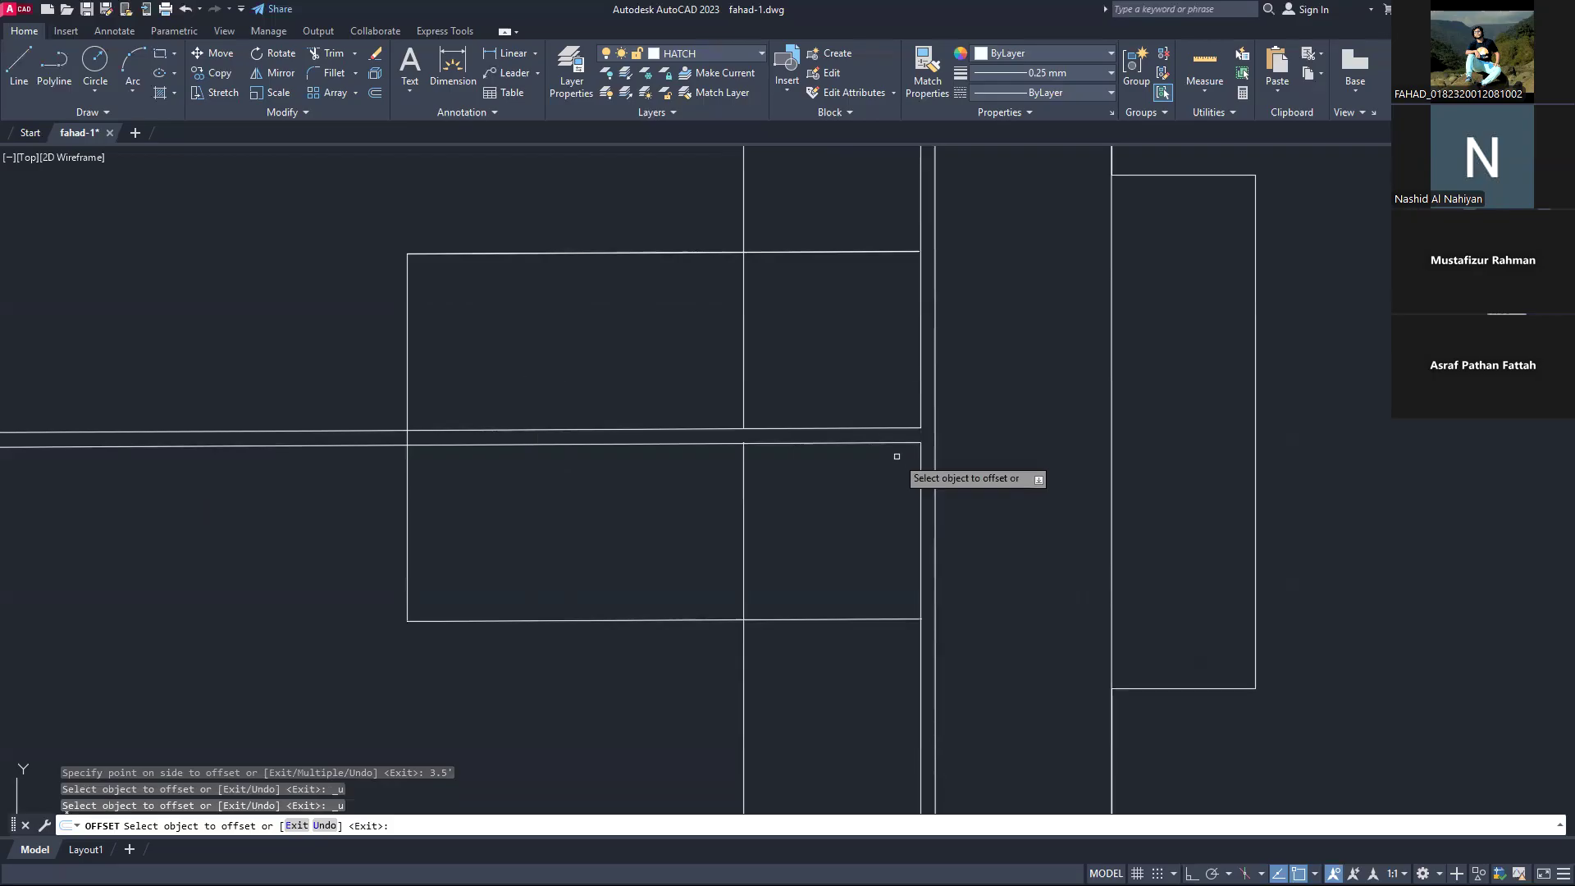
# Step: Offset the rectangle's polyline 3' inward and trim the copy's horizontal part to the left of the 5' offset line
pyautogui.click(407, 365)
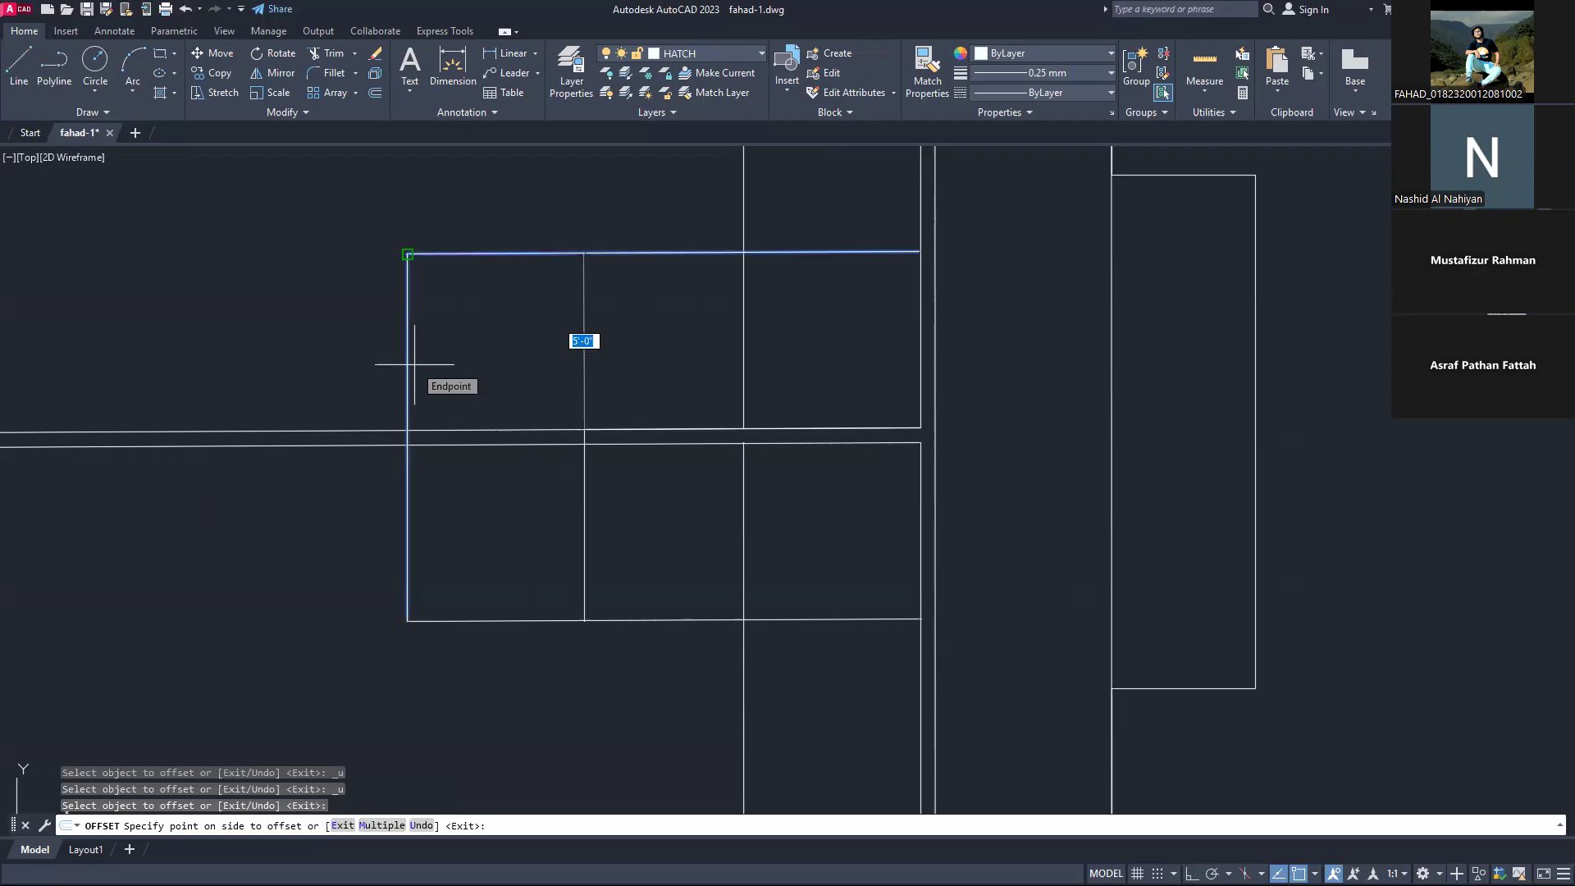
pyautogui.write("3'")
pyautogui.press('Return')
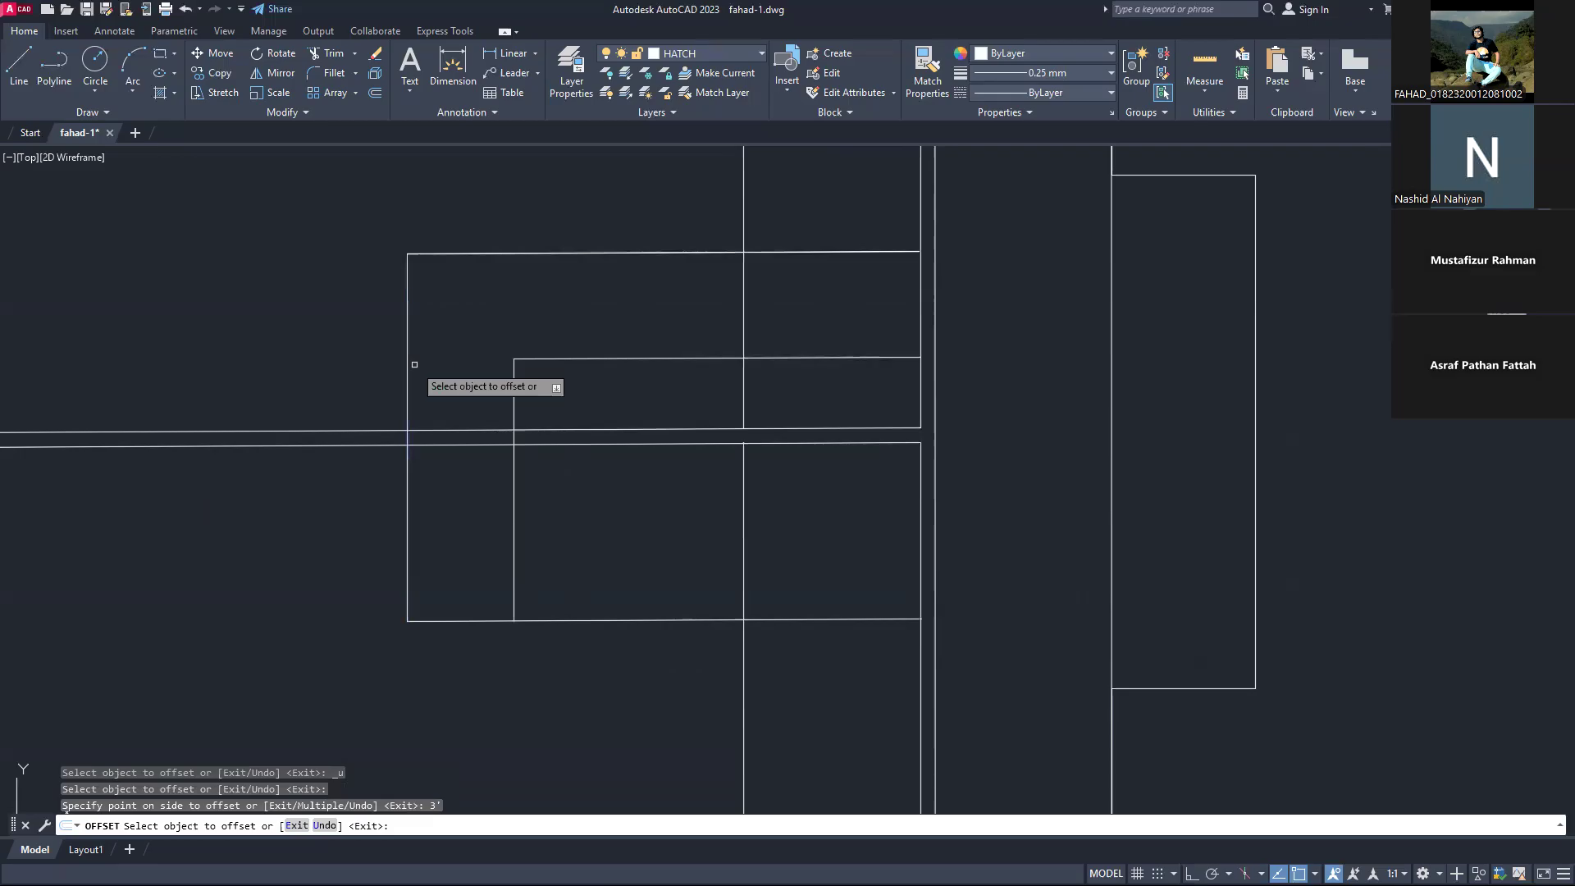
pyautogui.press('Escape')
pyautogui.click(570, 357)
pyautogui.click(578, 354)
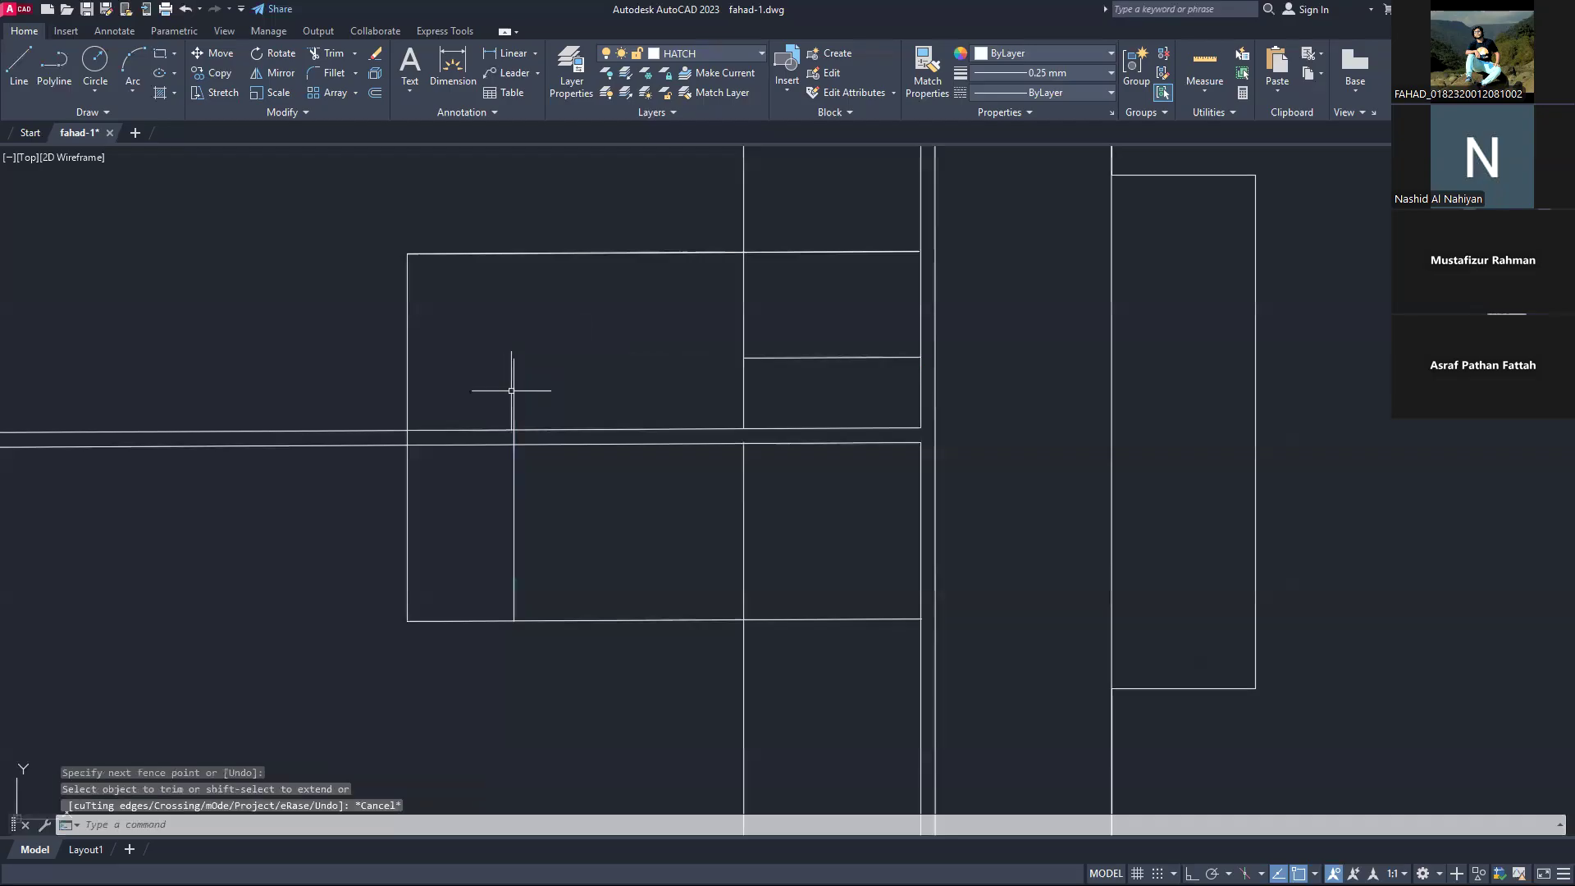
# Step: Stretch the upper end of the remaining vertical offset line to the rectangle's upper-left corner
pyautogui.click(512, 391)
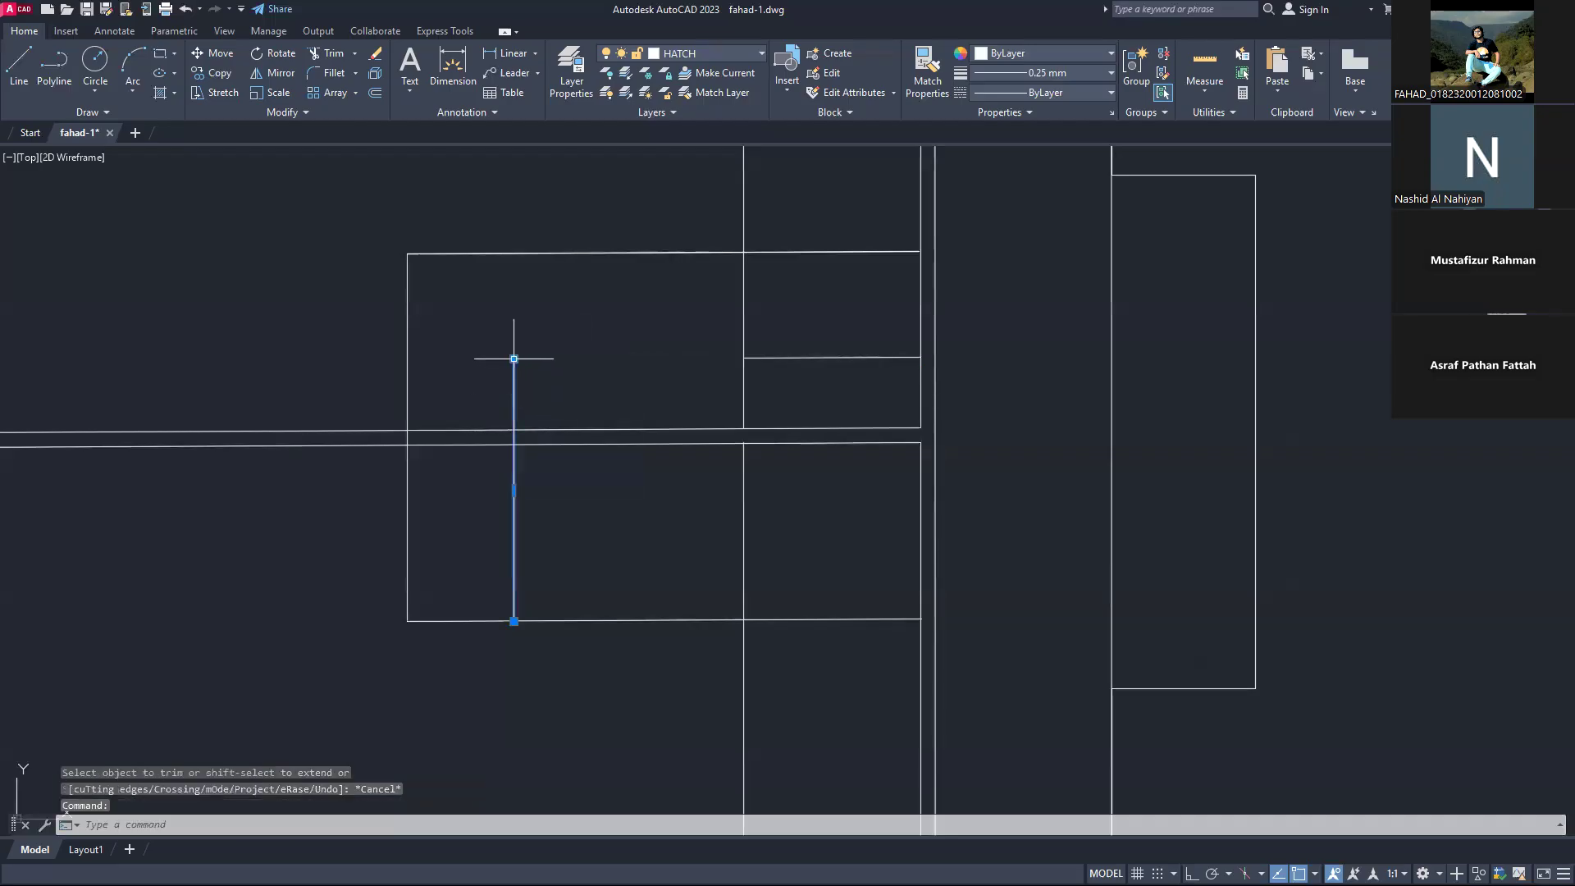
pyautogui.click(513, 359)
pyautogui.click(408, 254)
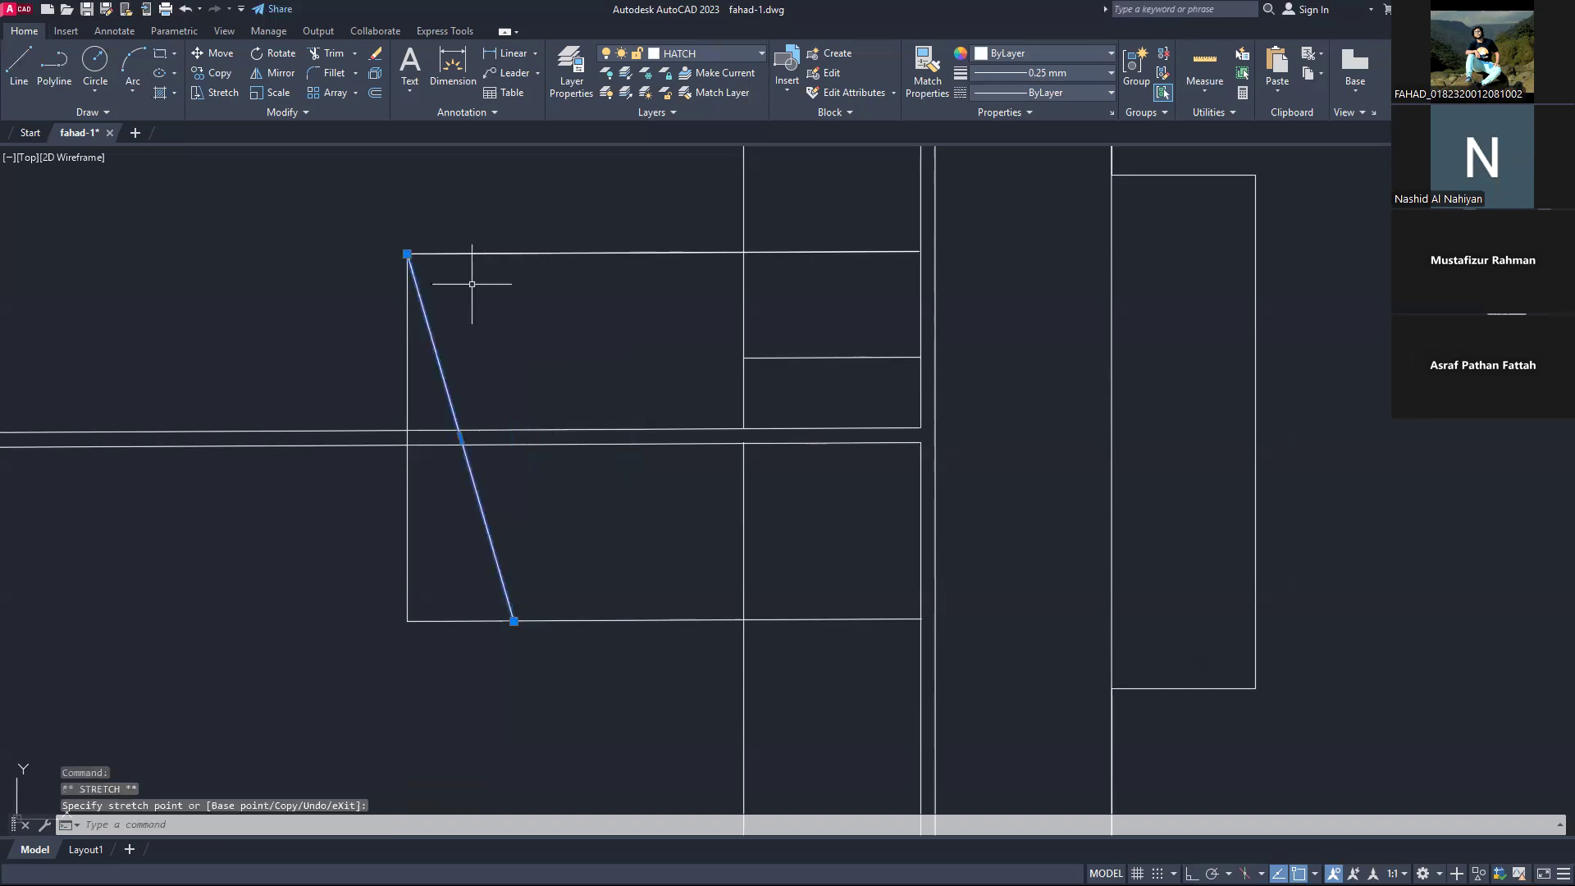
pyautogui.click(408, 253)
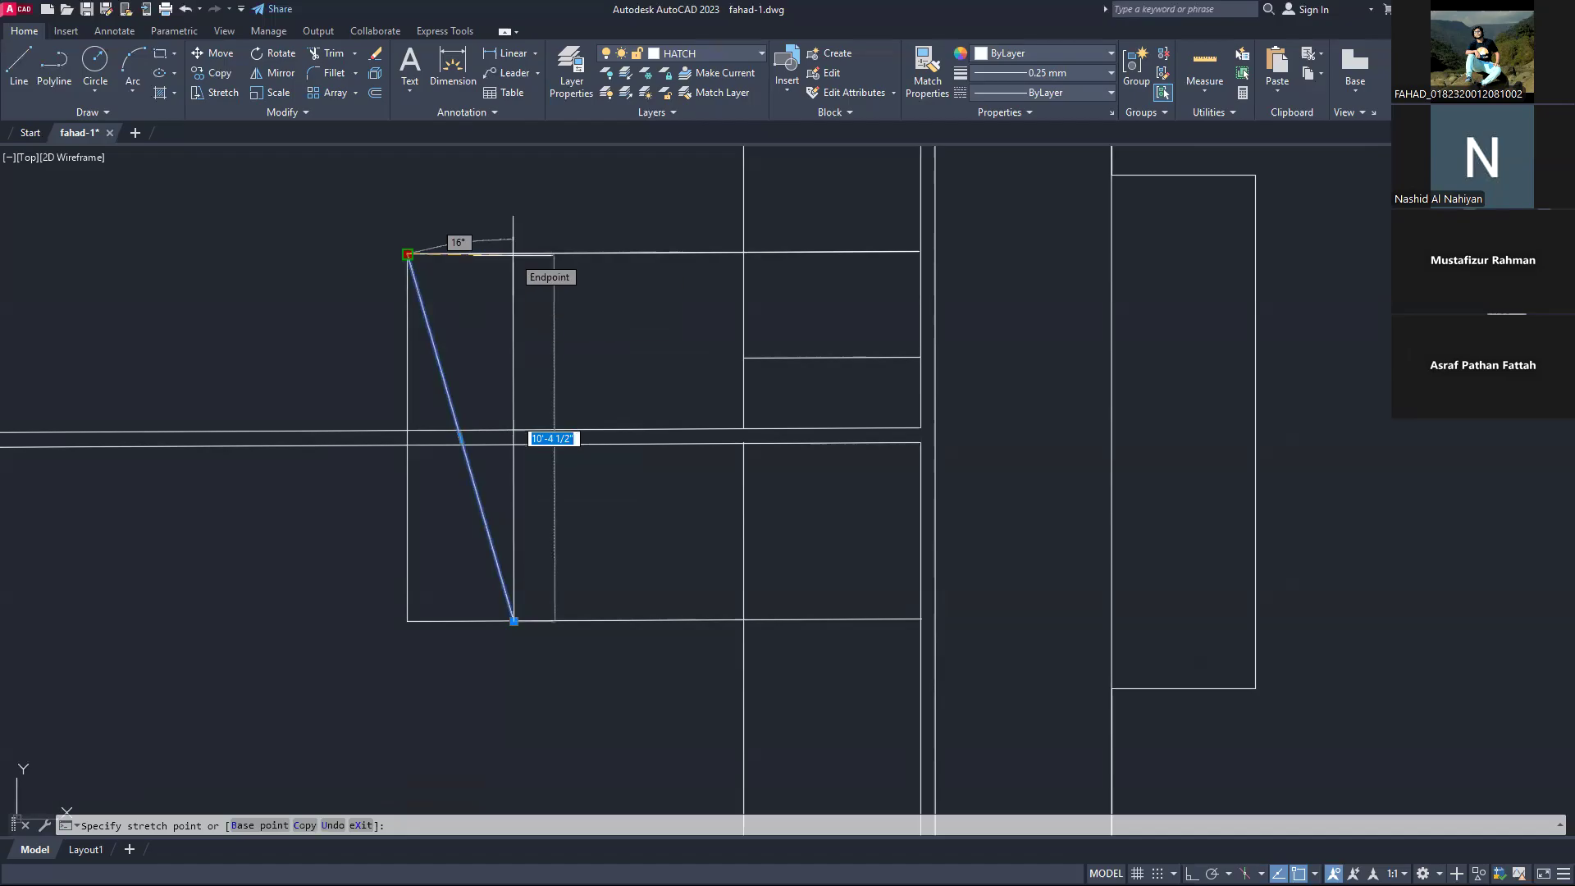
pyautogui.click(407, 253)
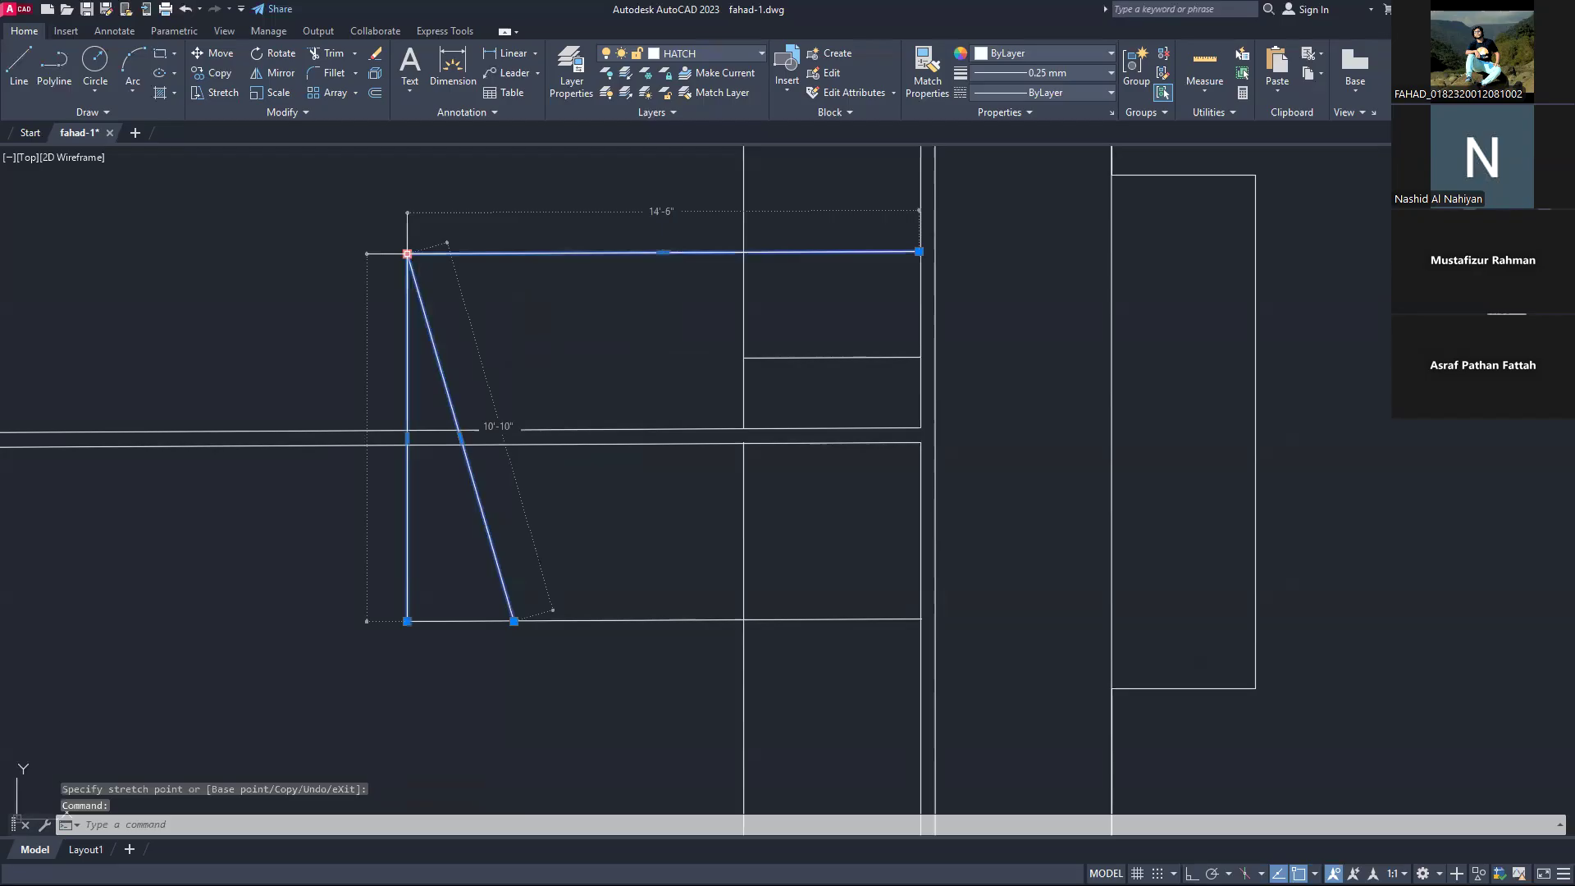
pyautogui.press('Escape')
pyautogui.press('Escape')
# Step: Erase the slanted line and the short horizontal segment left inside the rectangle
pyautogui.click(448, 382)
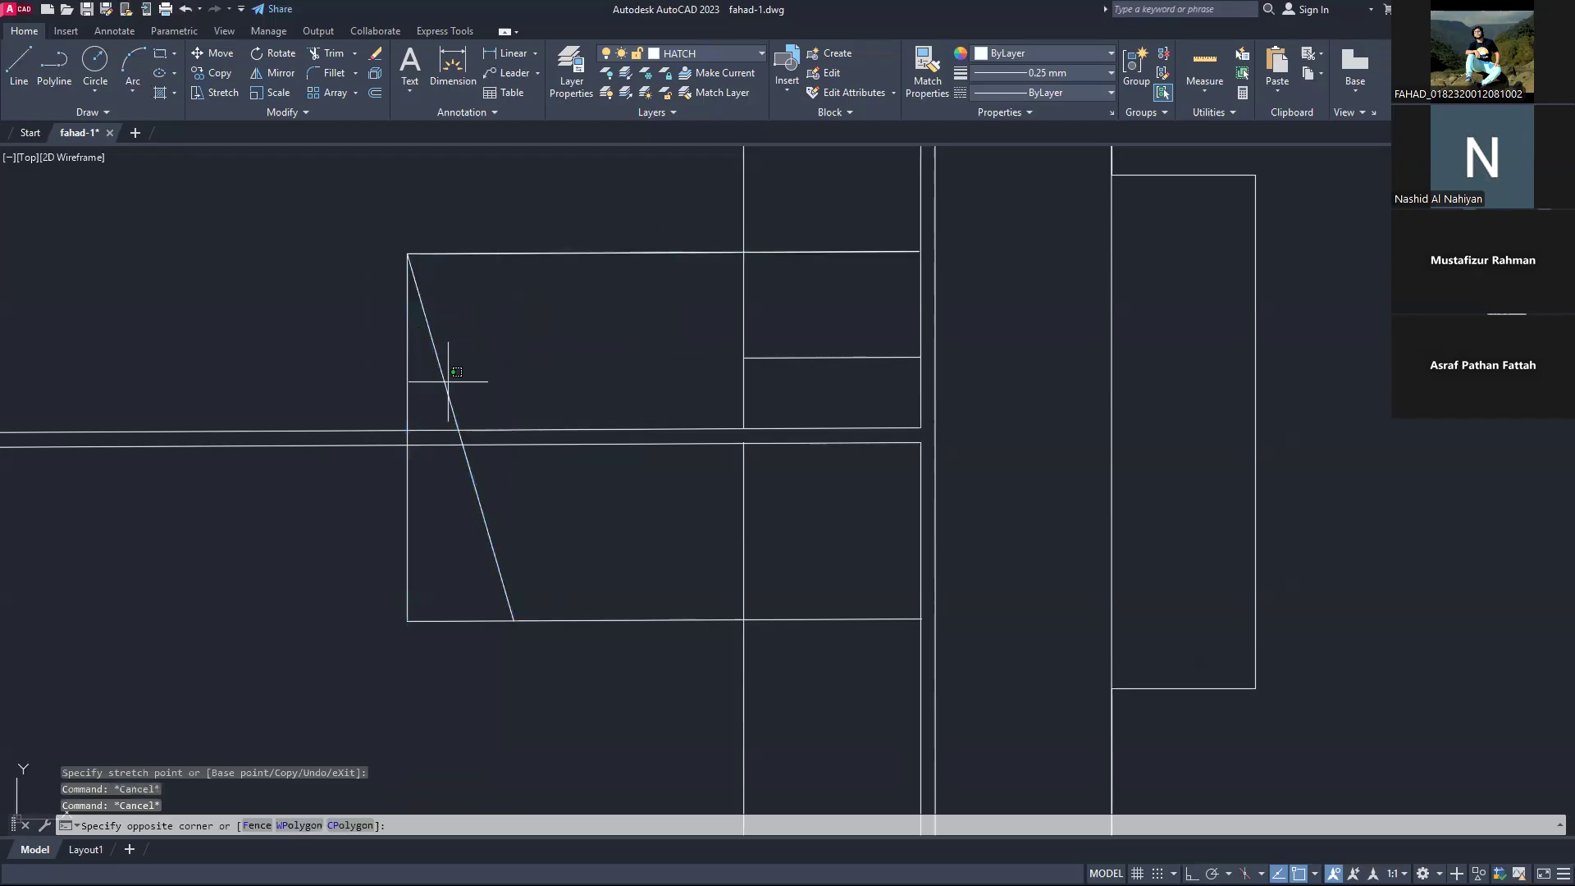
pyautogui.click(450, 386)
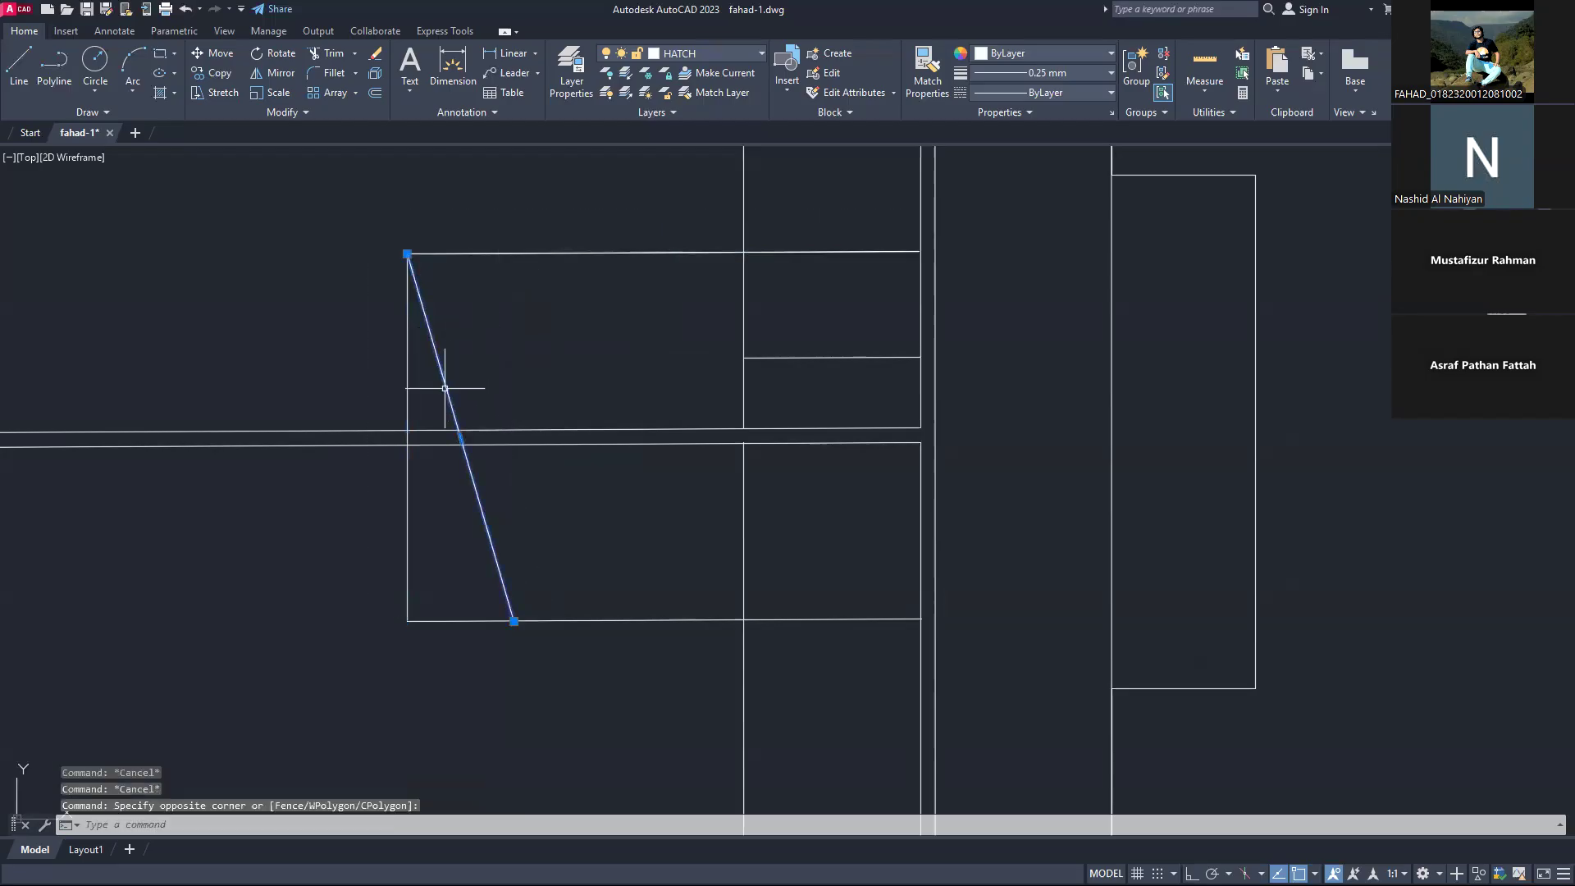
pyautogui.press('Delete')
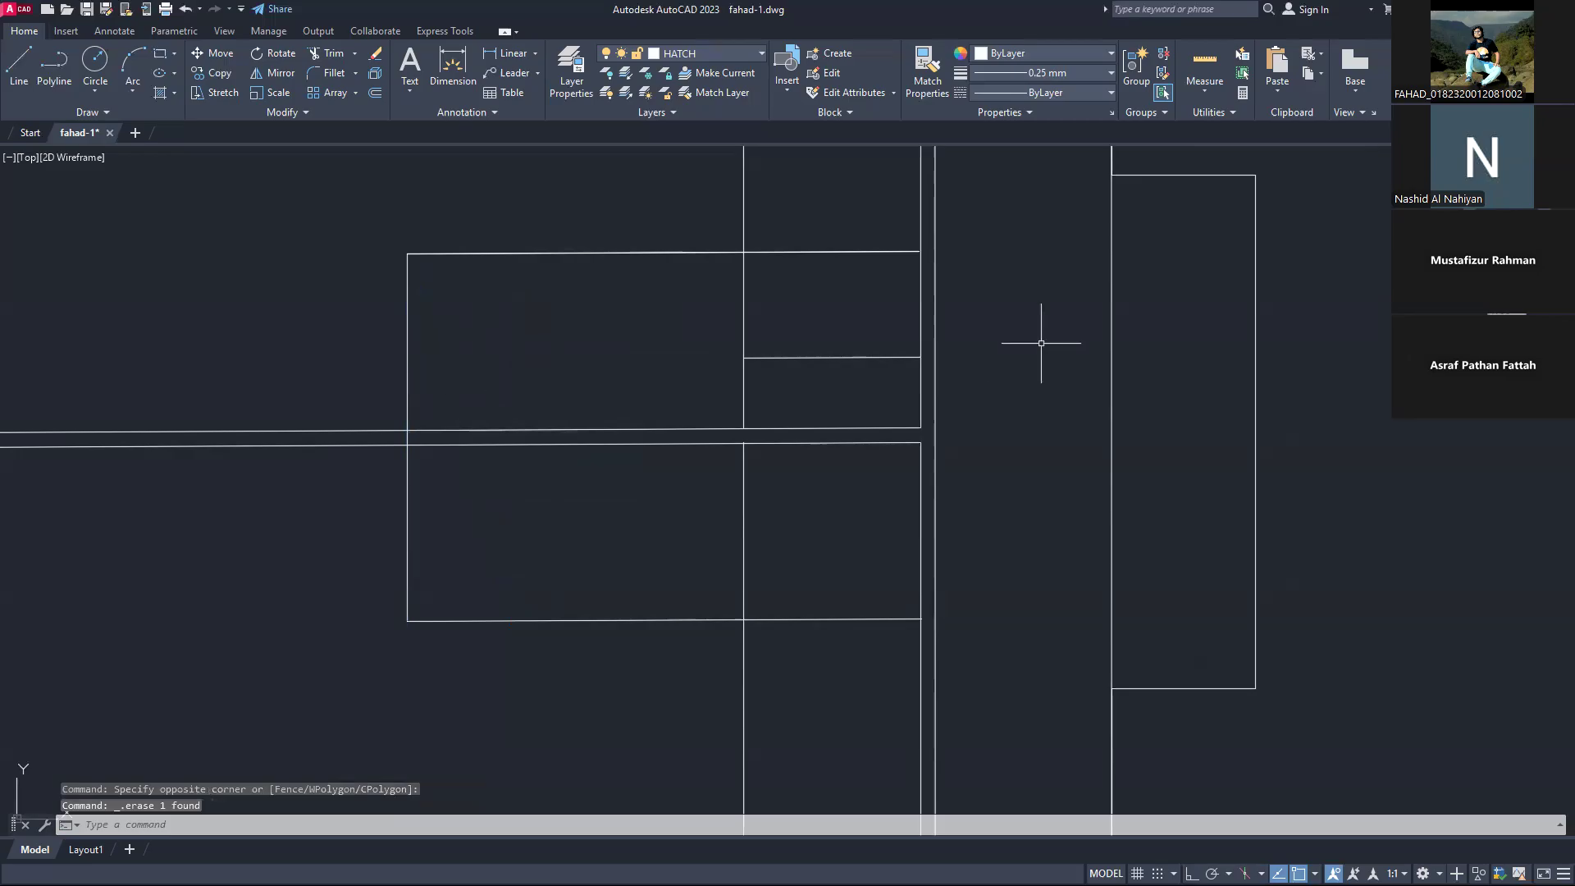
pyautogui.click(896, 358)
pyautogui.click(886, 353)
pyautogui.press('Delete')
pyautogui.press('Escape')
pyautogui.press('Escape')
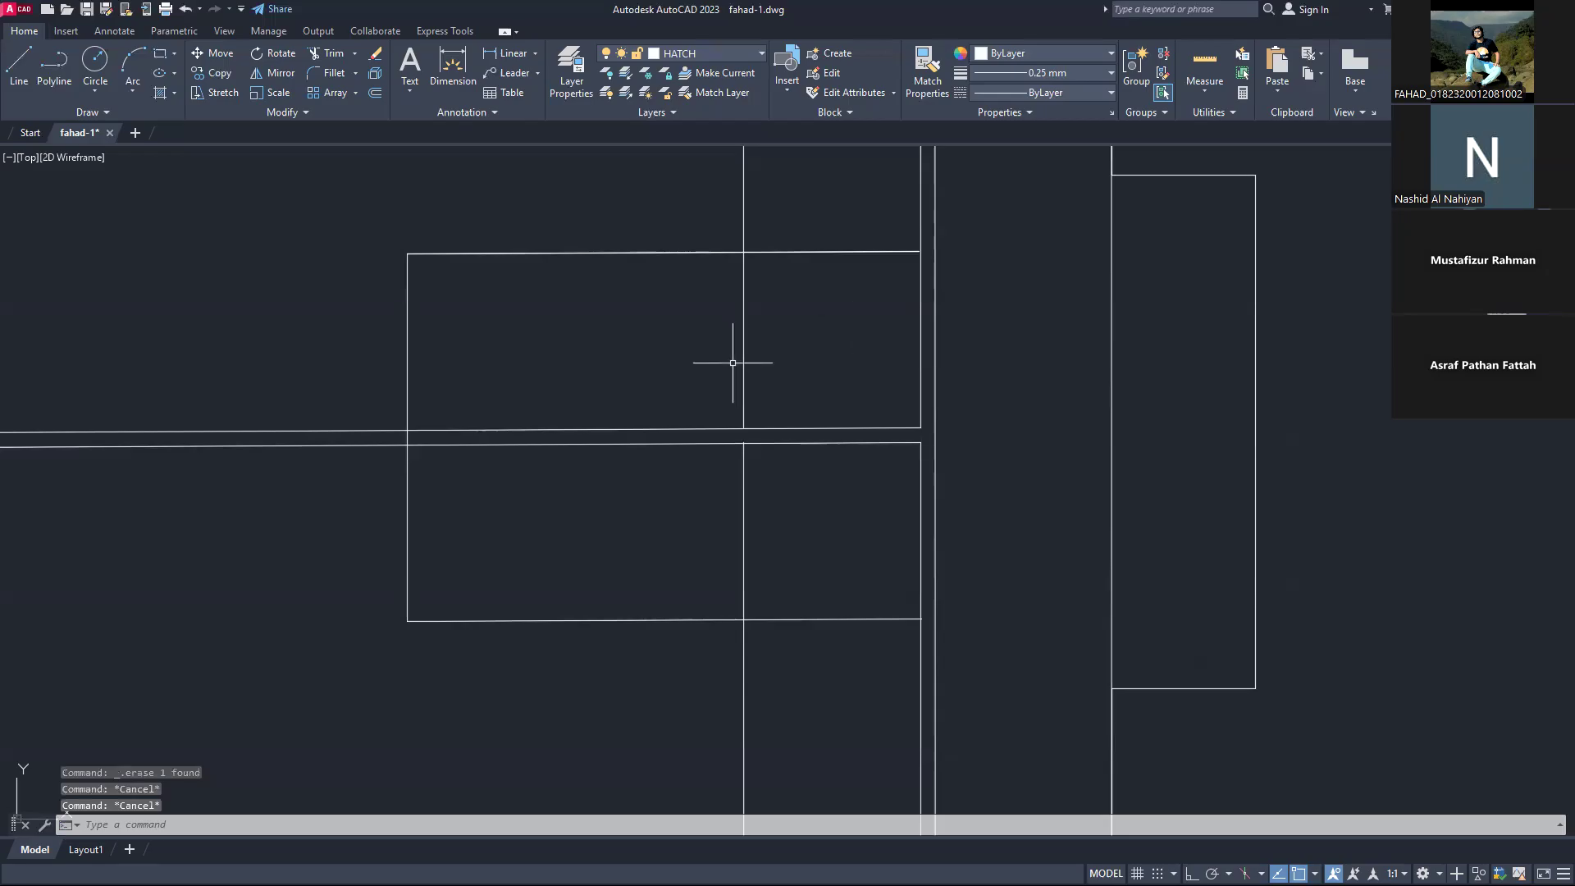
pyautogui.click(745, 362)
pyautogui.scroll(-5, 745, 365)
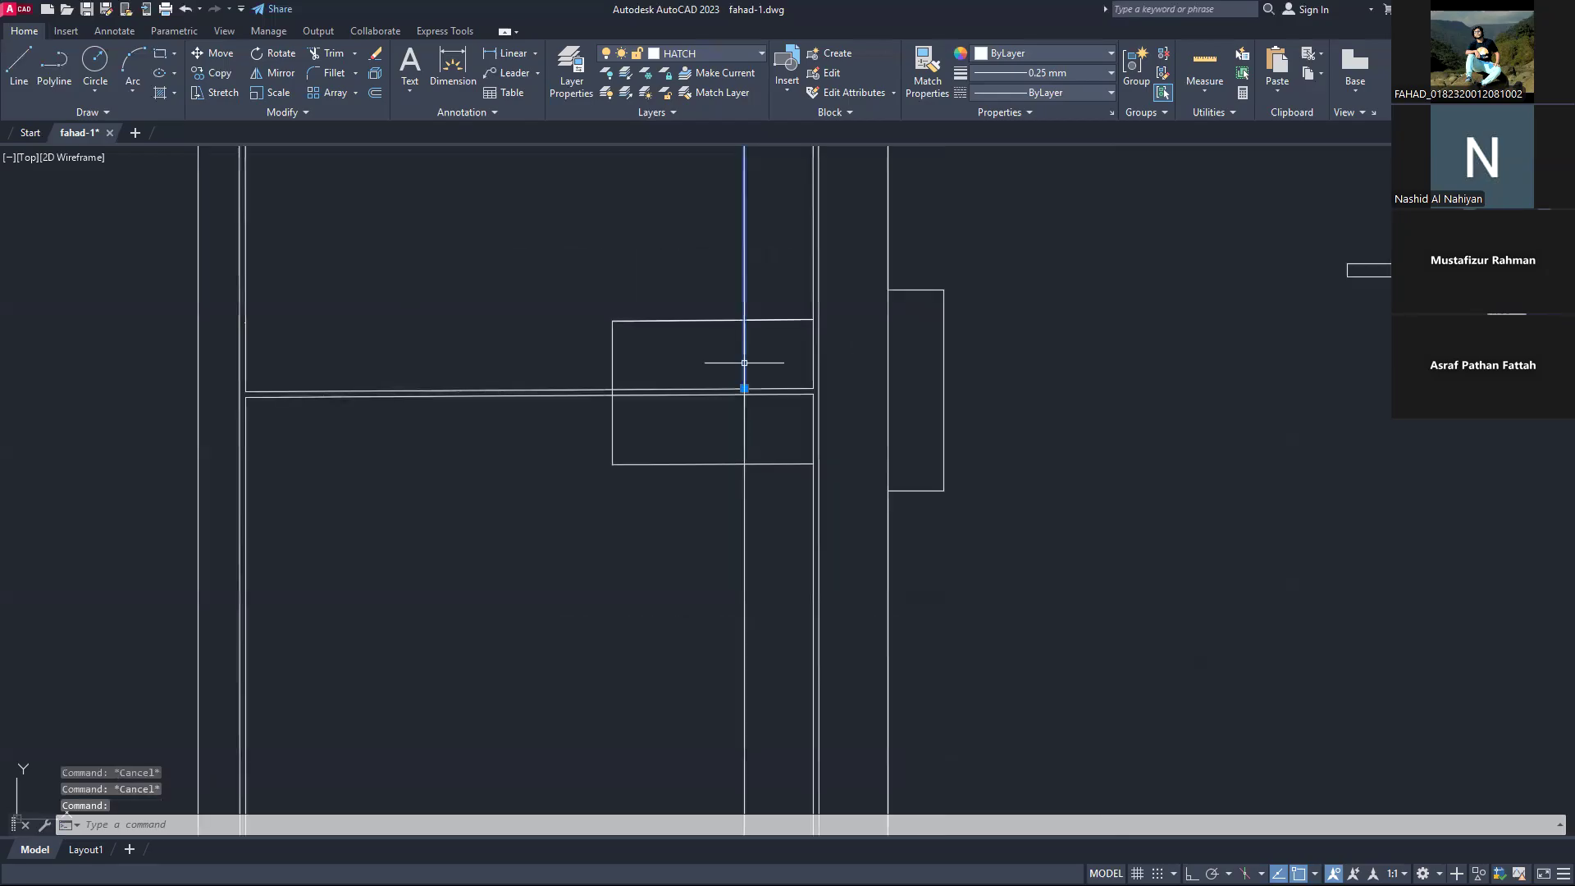
pyautogui.press('Escape')
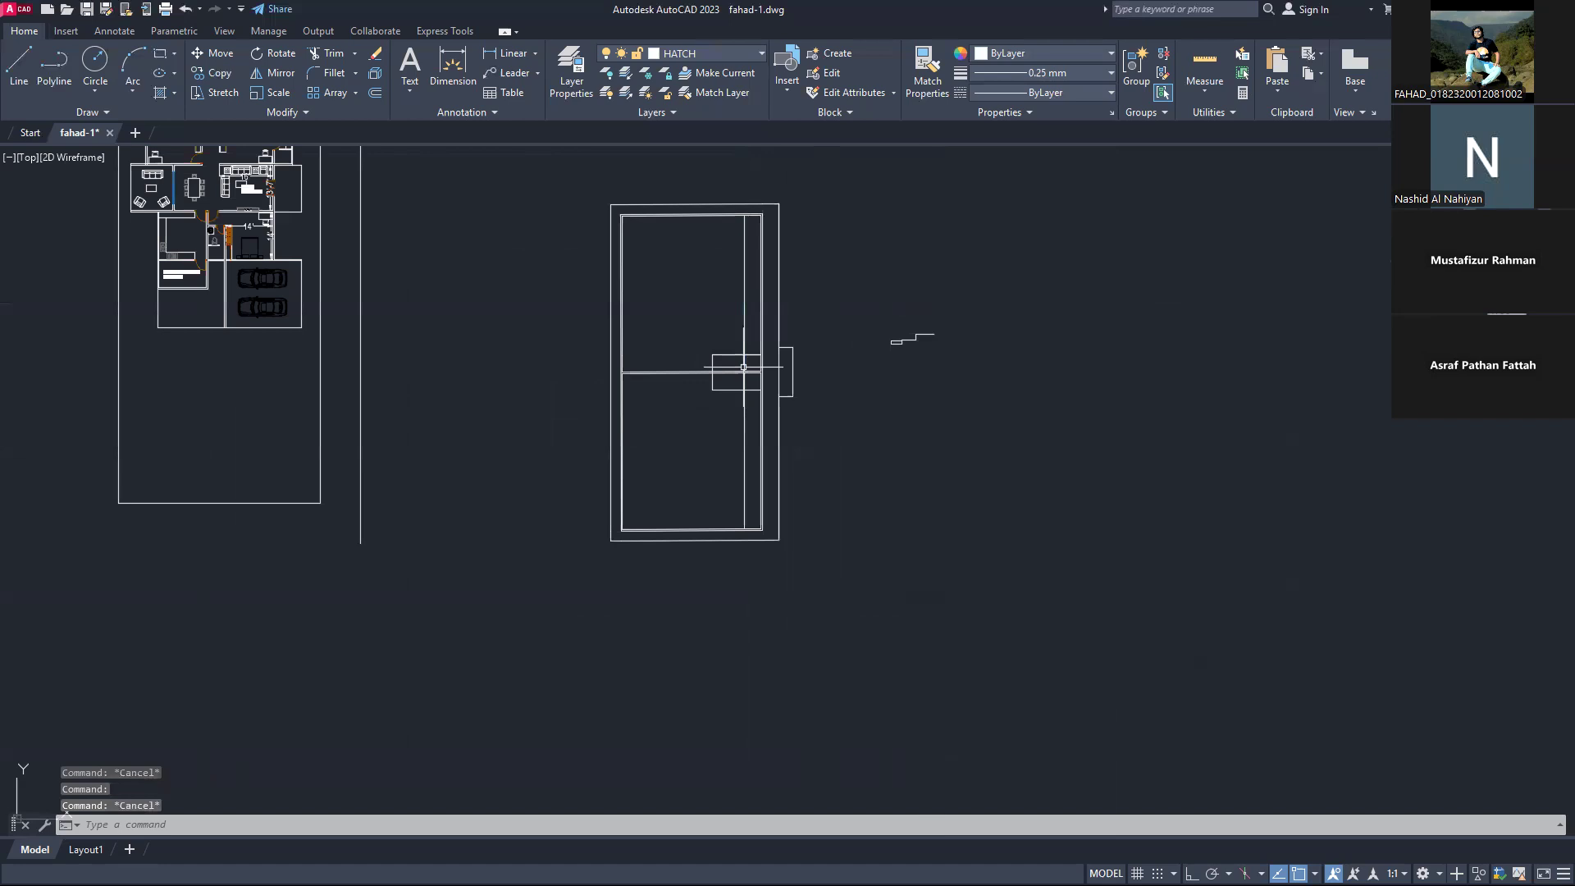
pyautogui.scroll(6, 743, 366)
pyautogui.scroll(-2, 749, 370)
pyautogui.scroll(4, 749, 372)
# Step: Try offsetting the outline of the rectangle at the dividing wall outward, and undo the offset
pyautogui.press('Escape')
pyautogui.press('Escape')
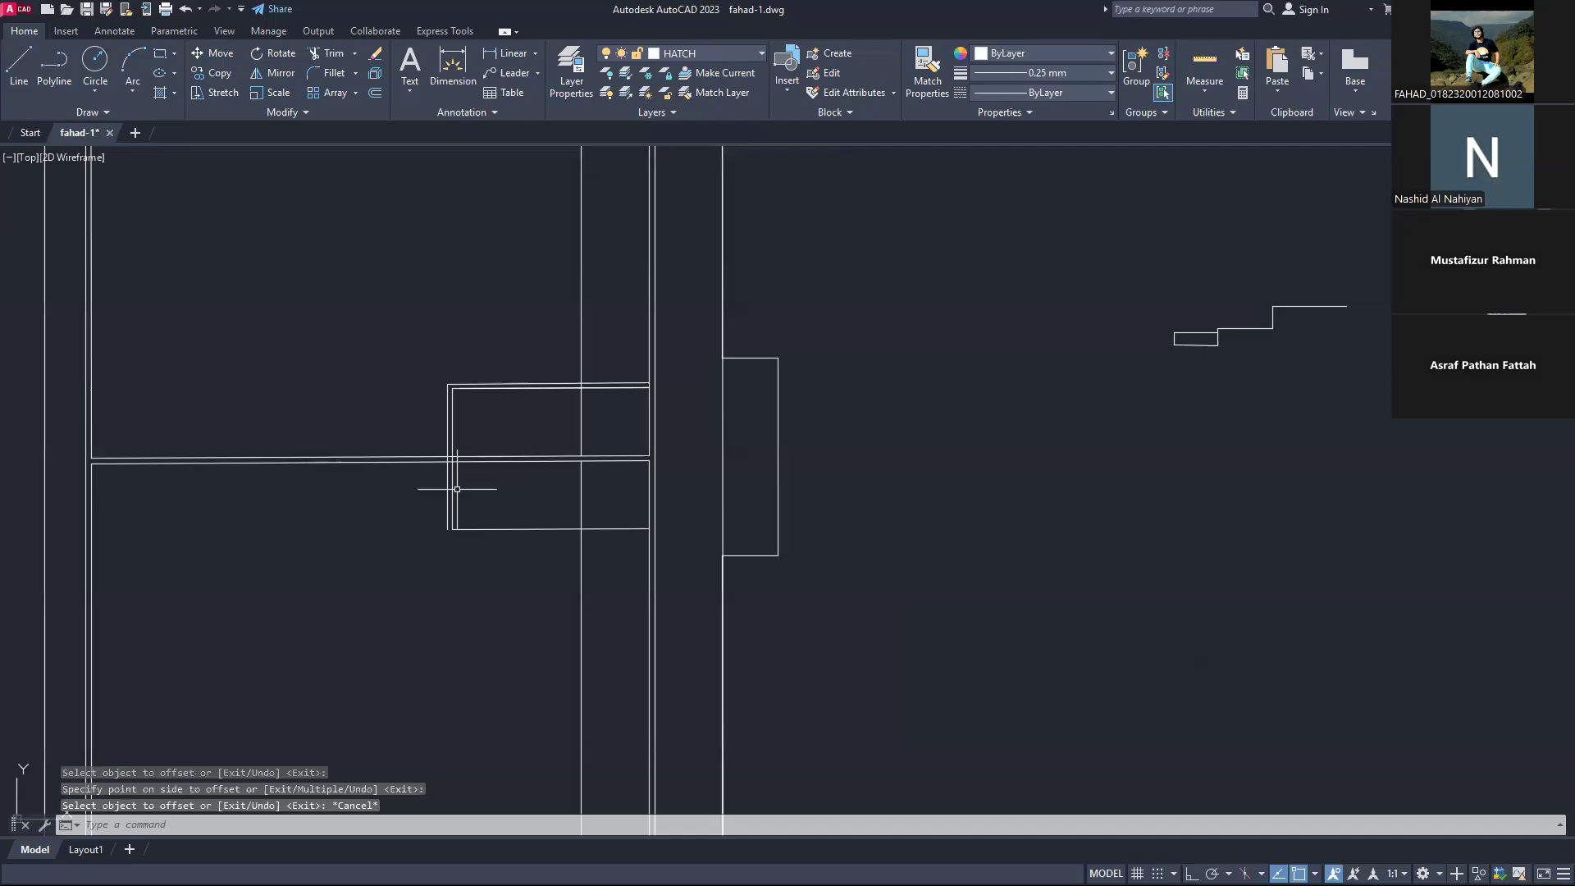
pyautogui.hotkey('ctrl', 'z')
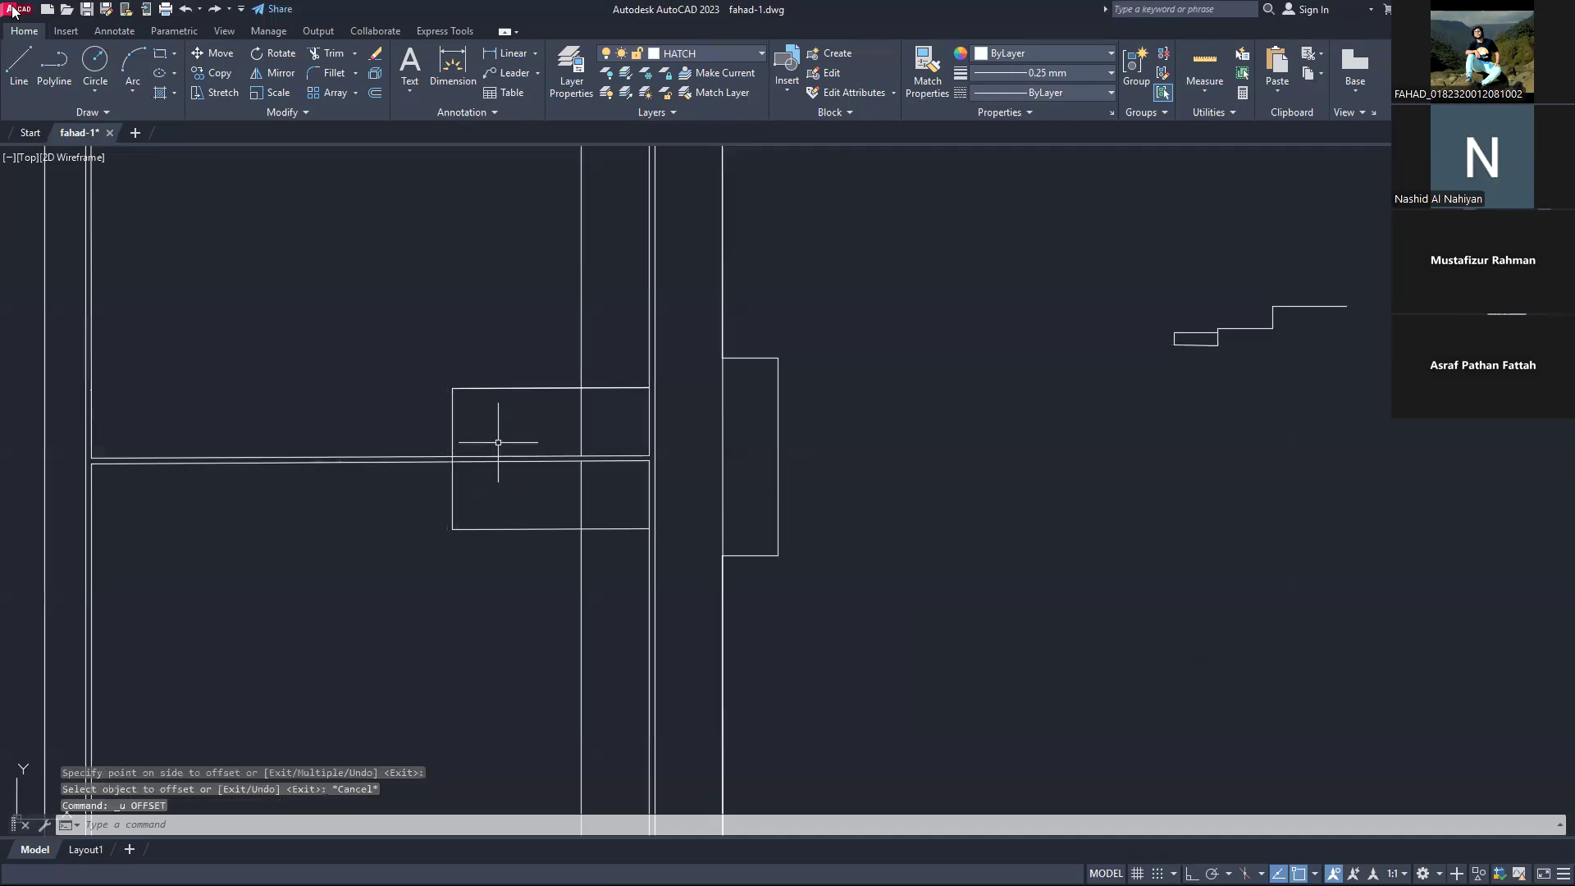
pyautogui.press('Escape')
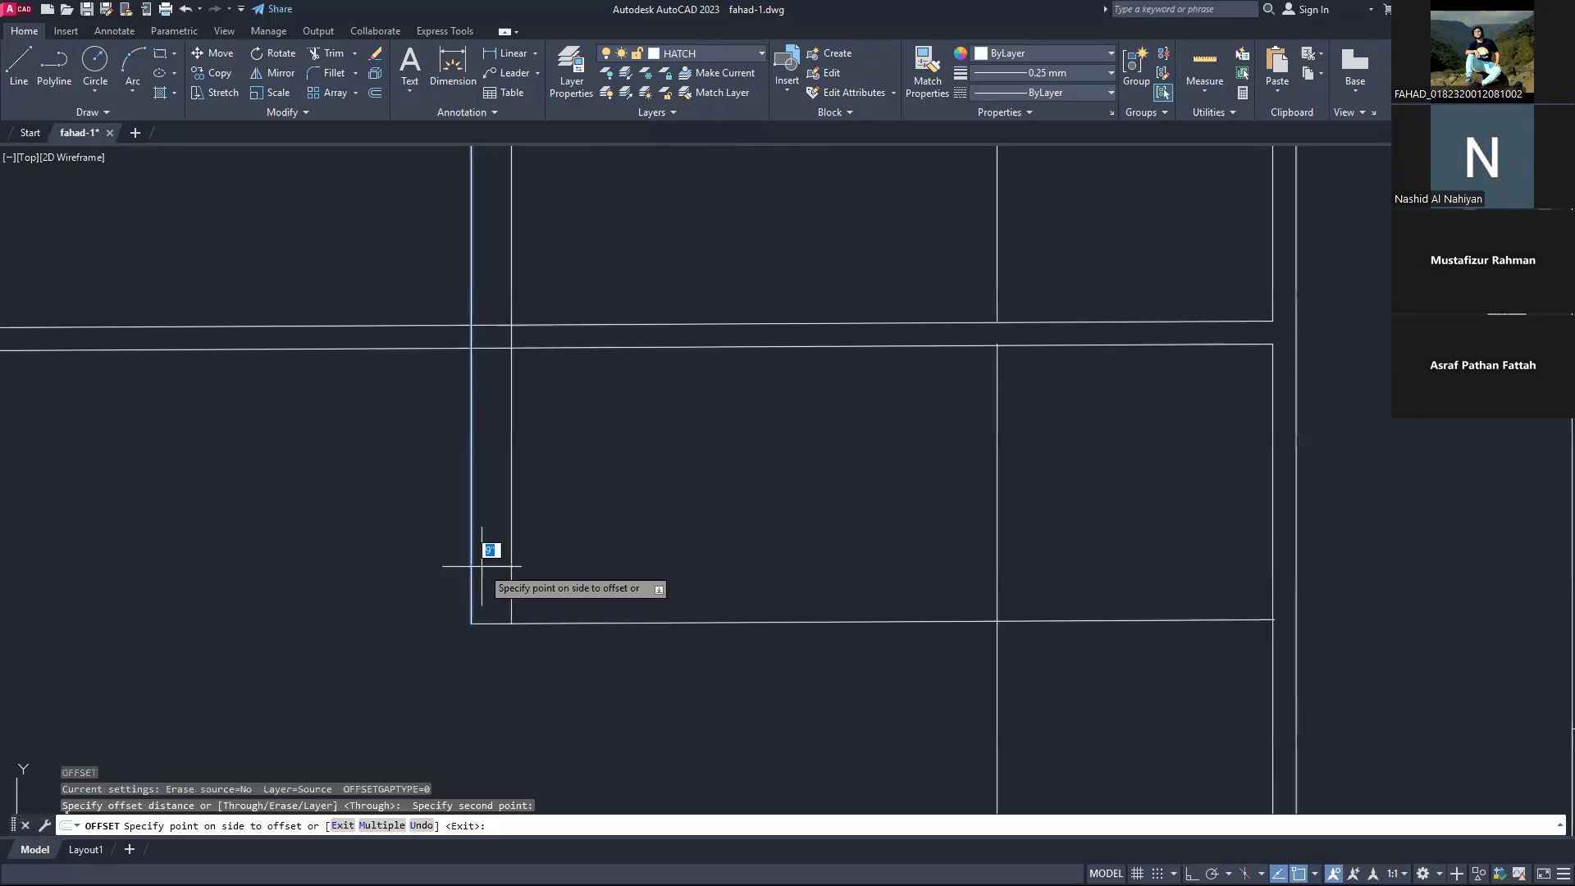
# Step: Offset the left edge of the rectangle at the dividing wall 3' inward
pyautogui.write('3')
pyautogui.press('Return')
pyautogui.press('Escape')
pyautogui.scroll(-3, 482, 566)
pyautogui.scroll(3, 703, 397)
pyautogui.scroll(-3, 703, 398)
pyautogui.scroll(5, 701, 443)
pyautogui.scroll(-2, 429, 459)
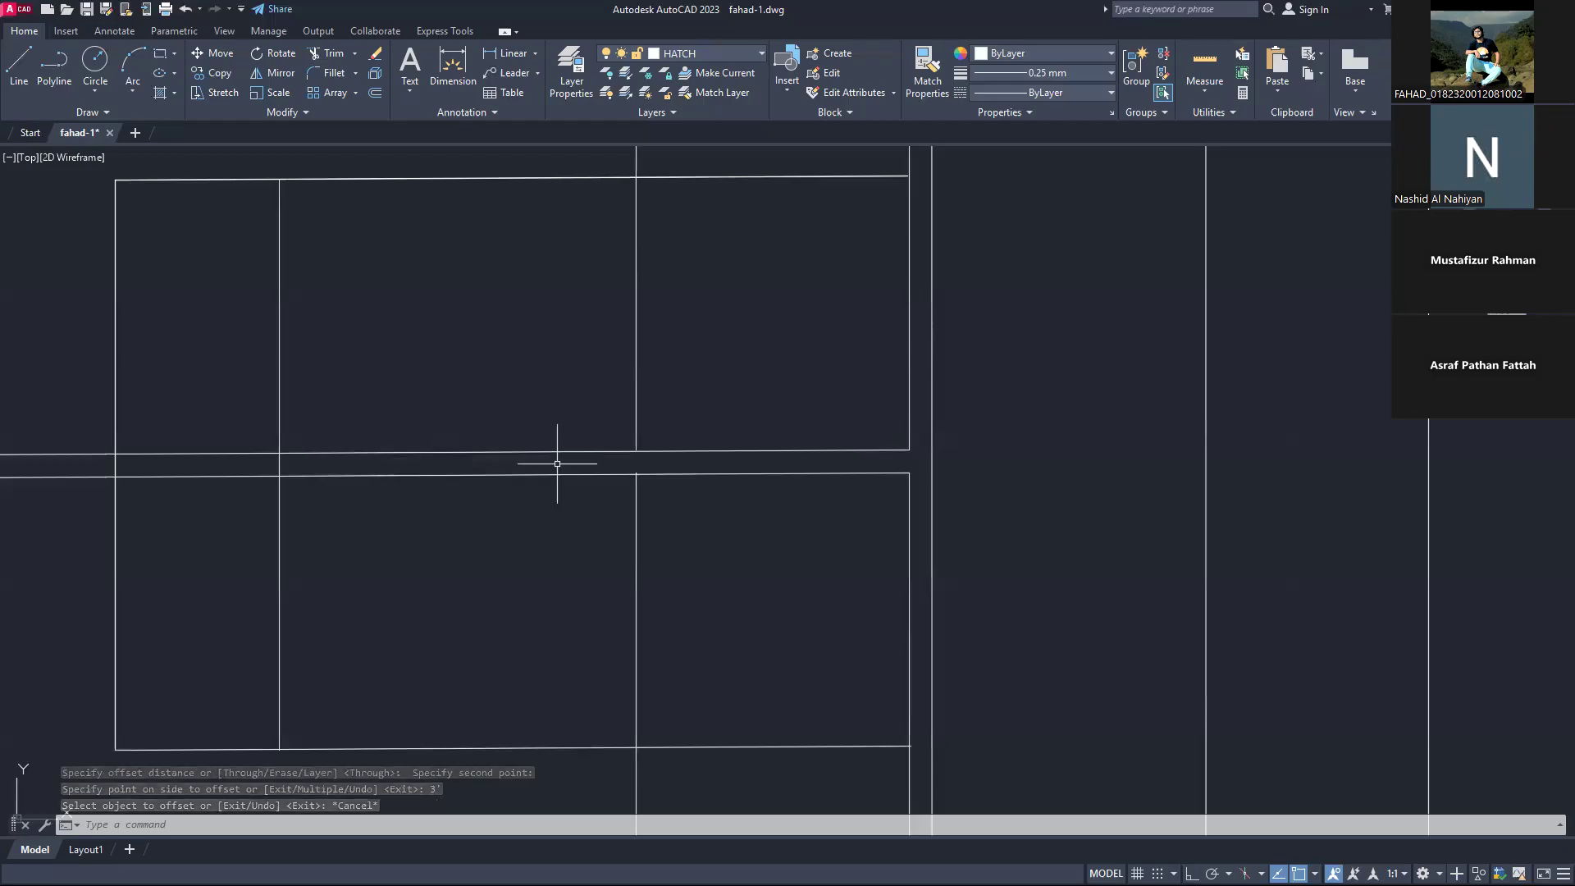
pyautogui.scroll(-3, 422, 405)
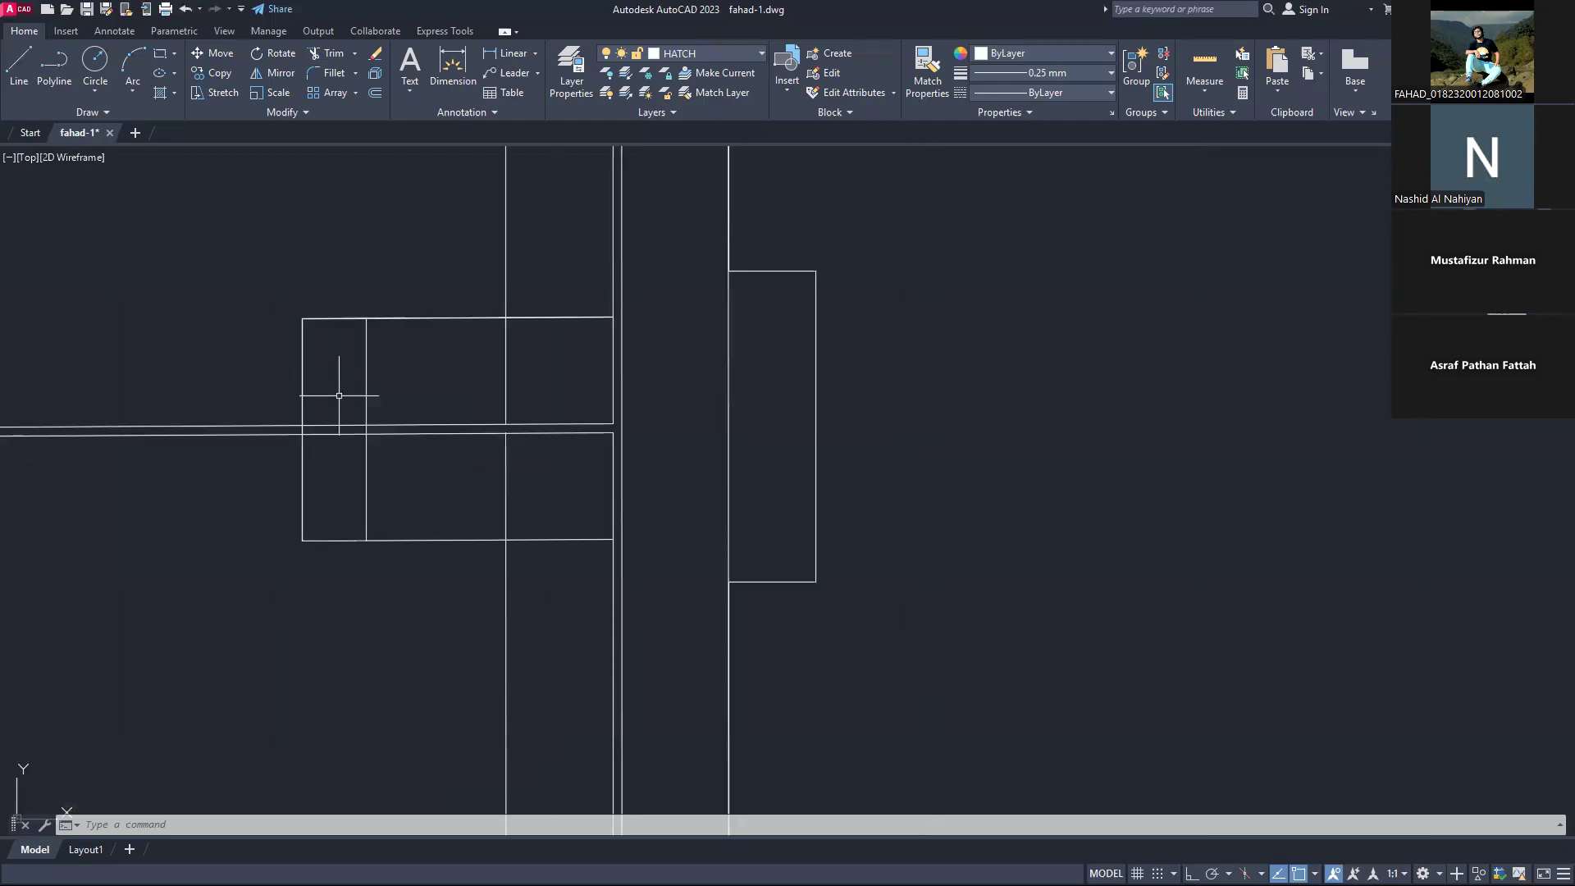
pyautogui.scroll(6, 352, 423)
pyautogui.scroll(-4, 361, 420)
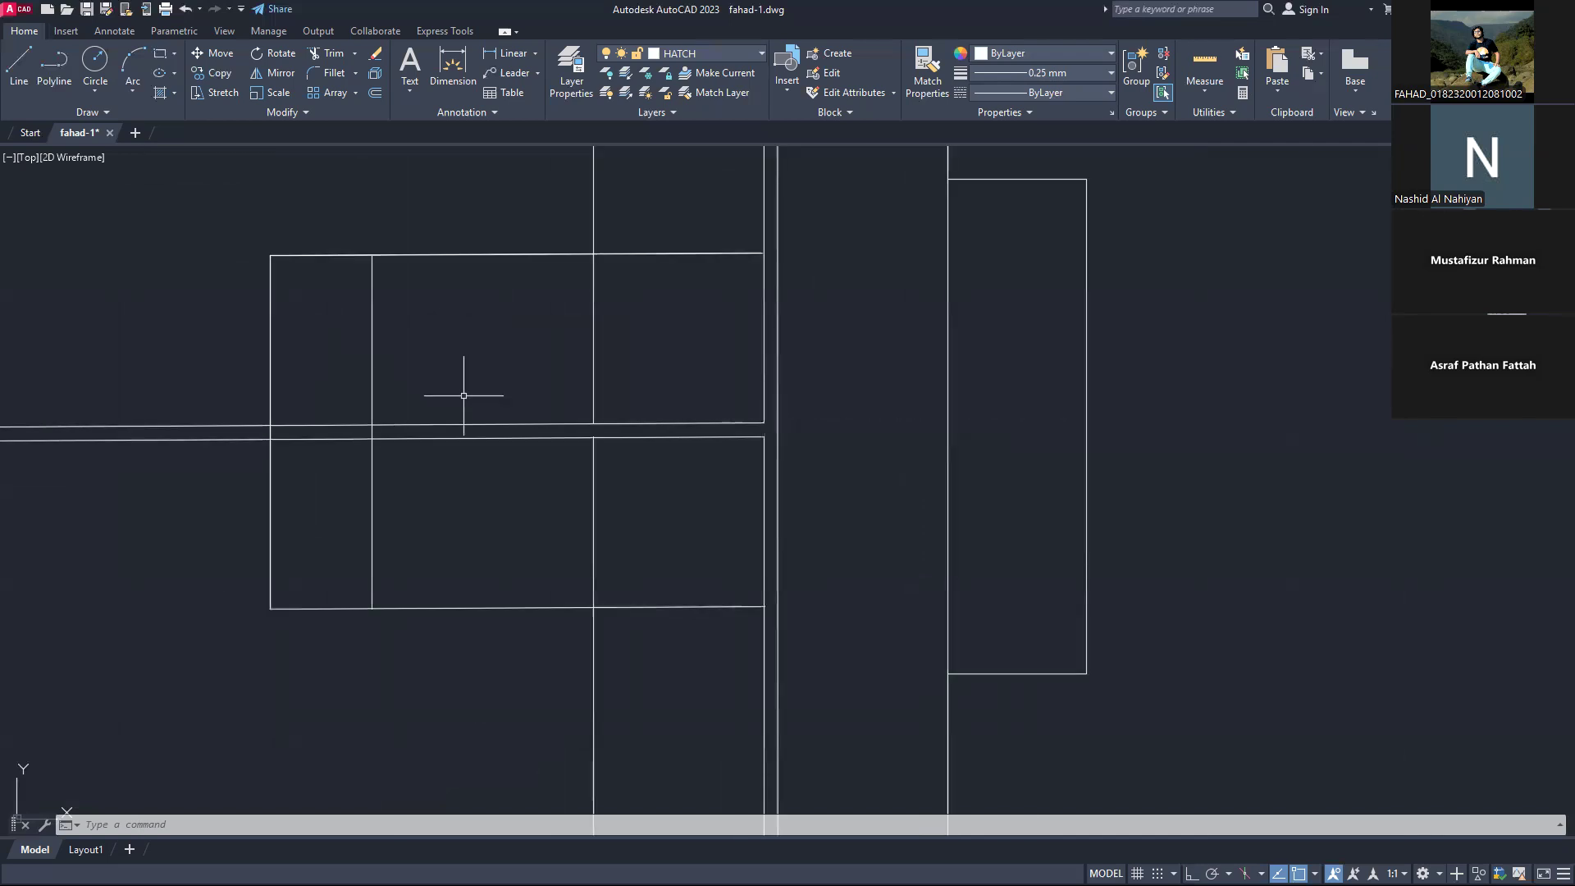
pyautogui.scroll(-3, 651, 375)
pyautogui.scroll(3, 656, 373)
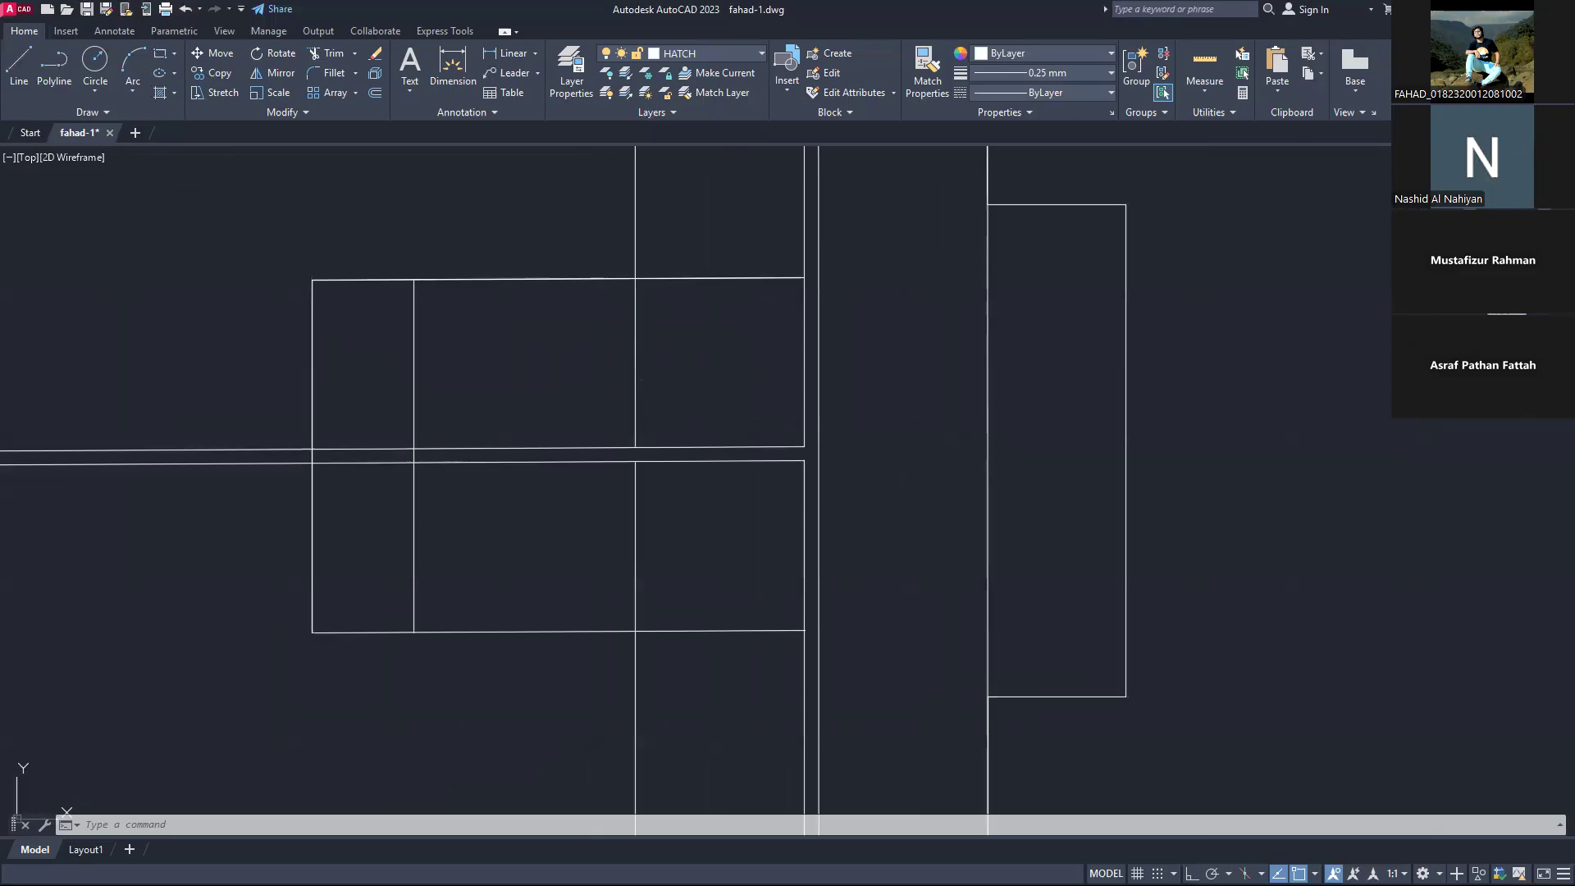
# Step: Try to hatch a section inside the rectangle at the dividing wall
pyautogui.write('h')
pyautogui.press('Return')
pyautogui.click(563, 637)
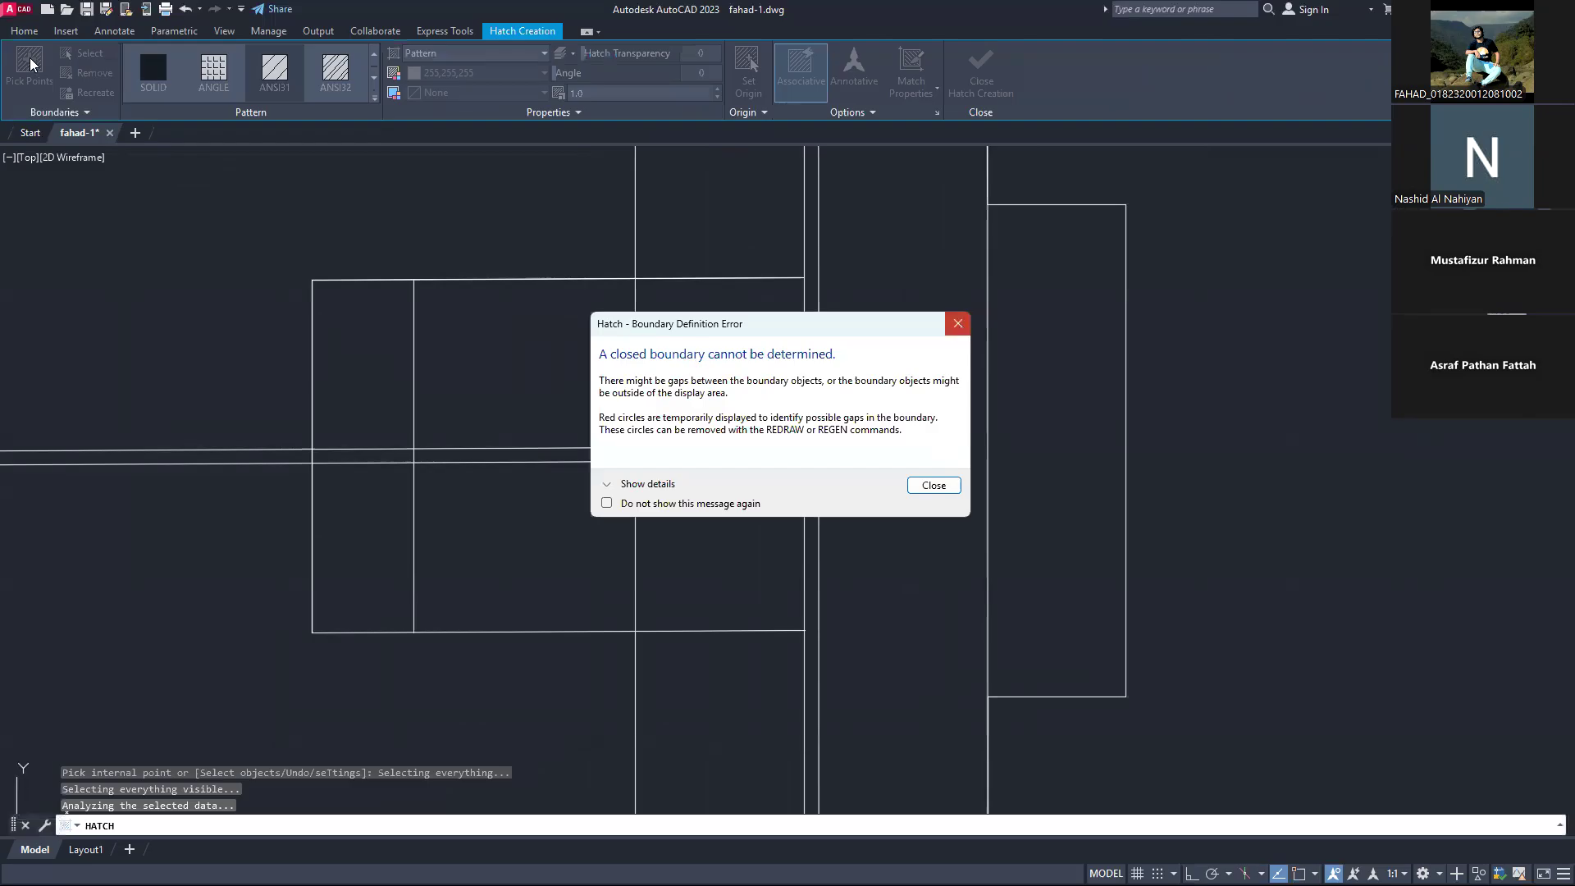
pyautogui.press('Escape')
pyautogui.press('Escape')
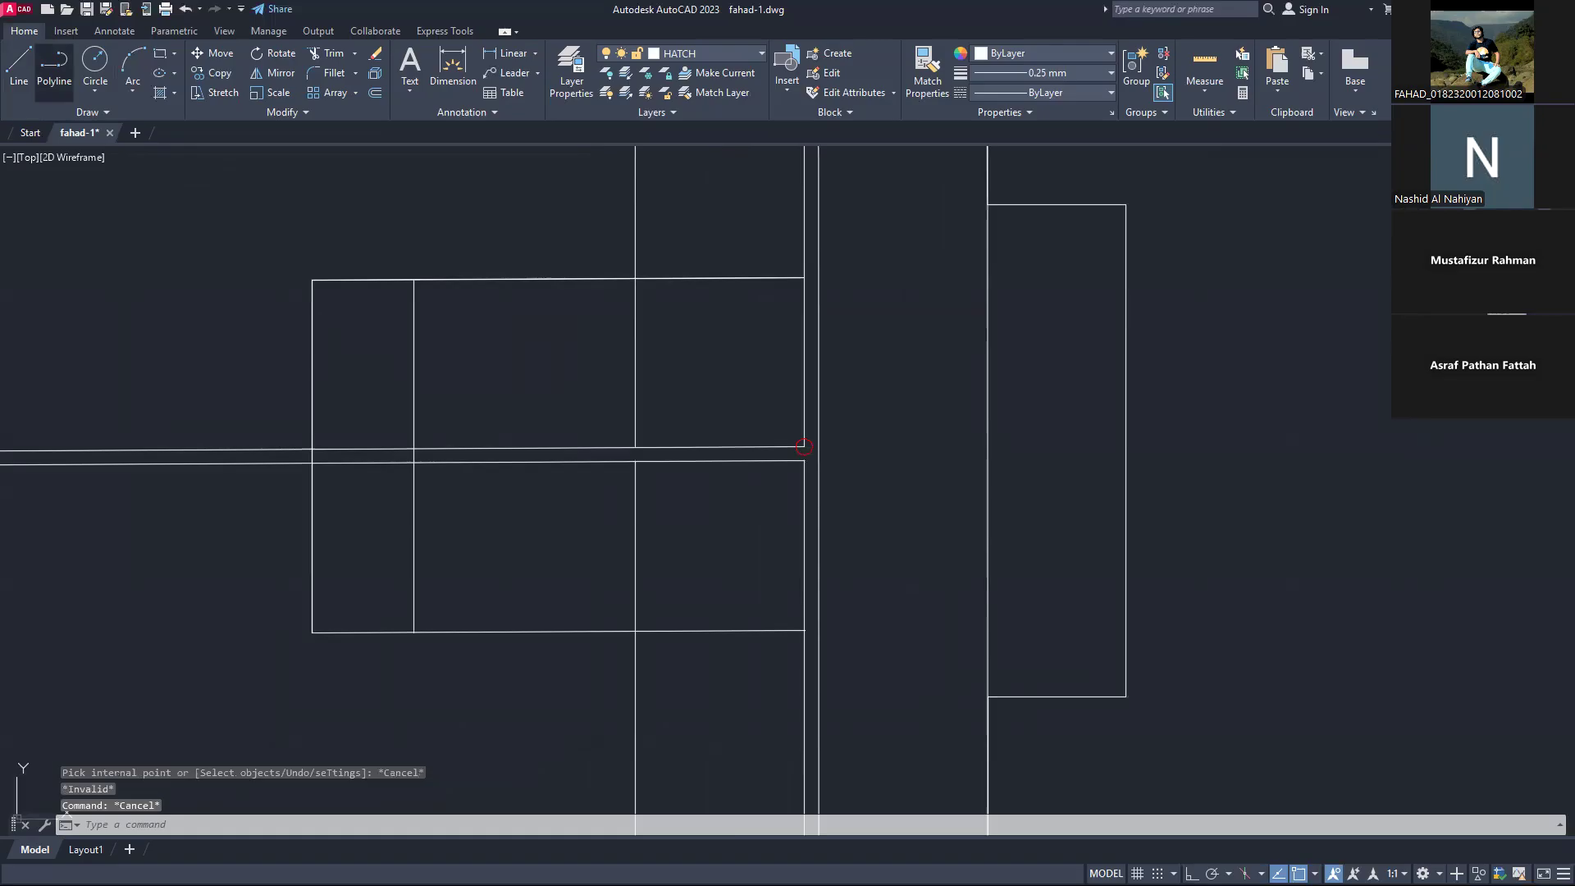
# Step: Outline the rectangle's upper-right section with a polyline and hatch the left and right end sections above and below the dividing wall
pyautogui.press('Escape')
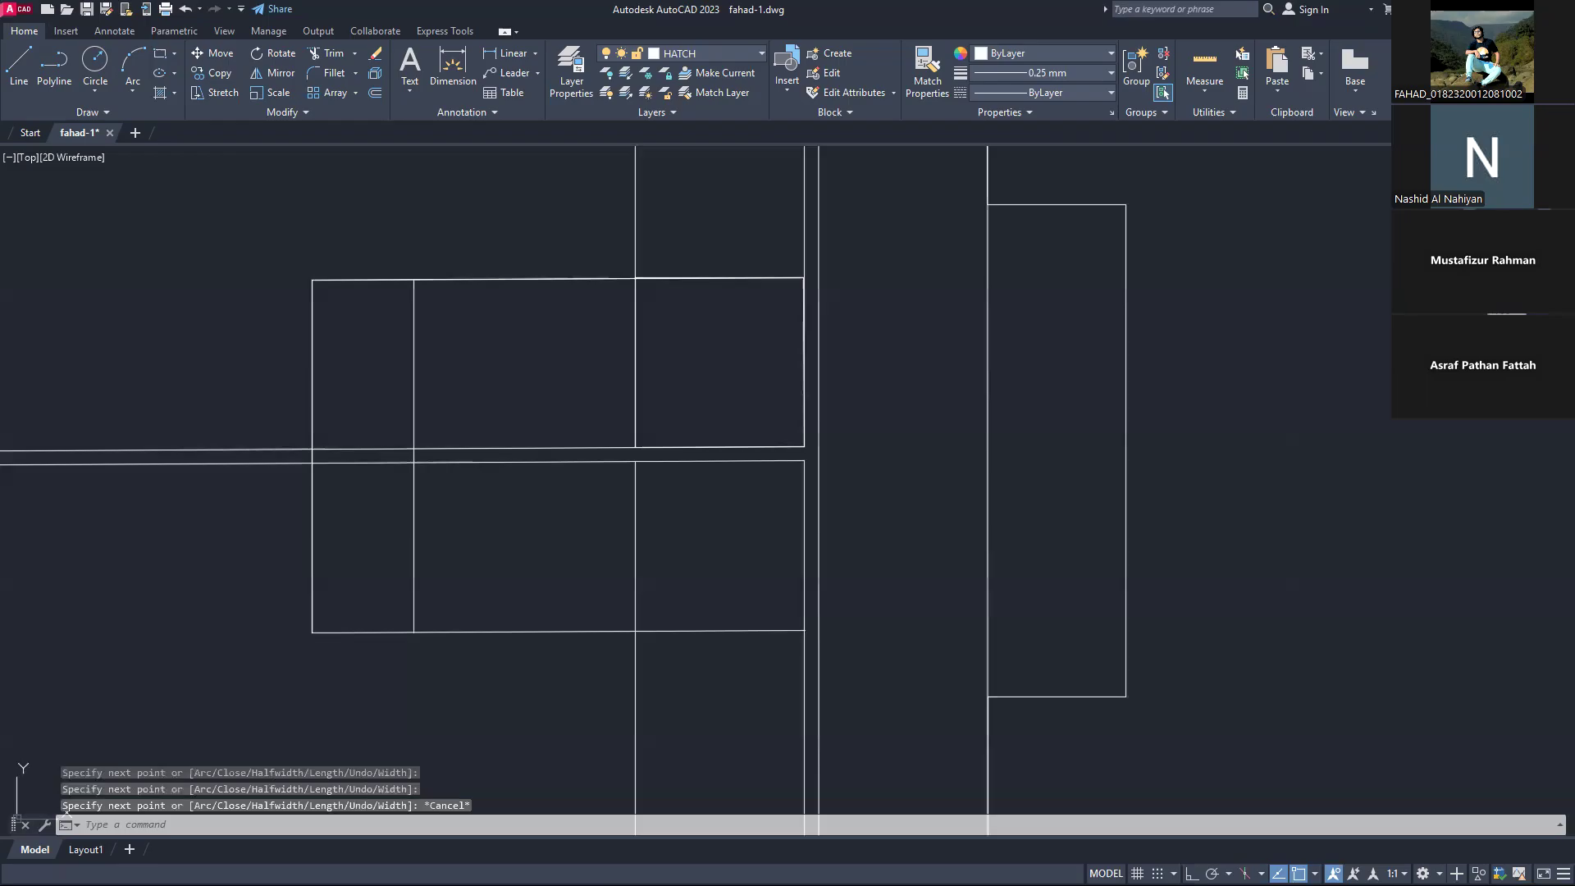
pyautogui.write('h')
pyautogui.press('Return')
pyautogui.click(720, 362)
pyautogui.click(719, 545)
pyautogui.press('Escape')
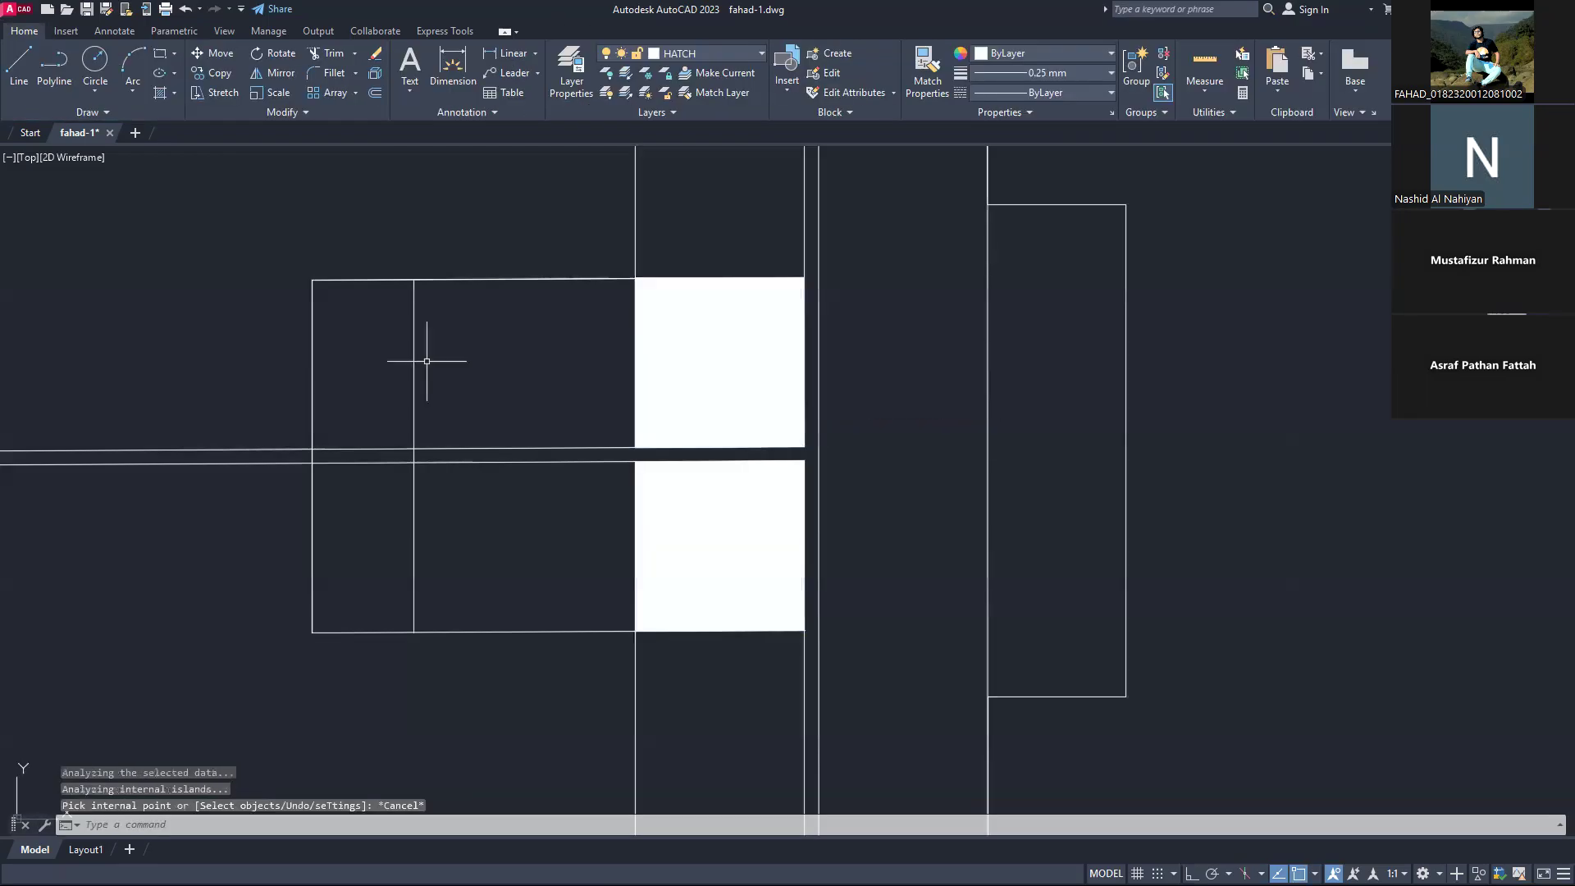
pyautogui.click(383, 363)
pyautogui.press('Escape')
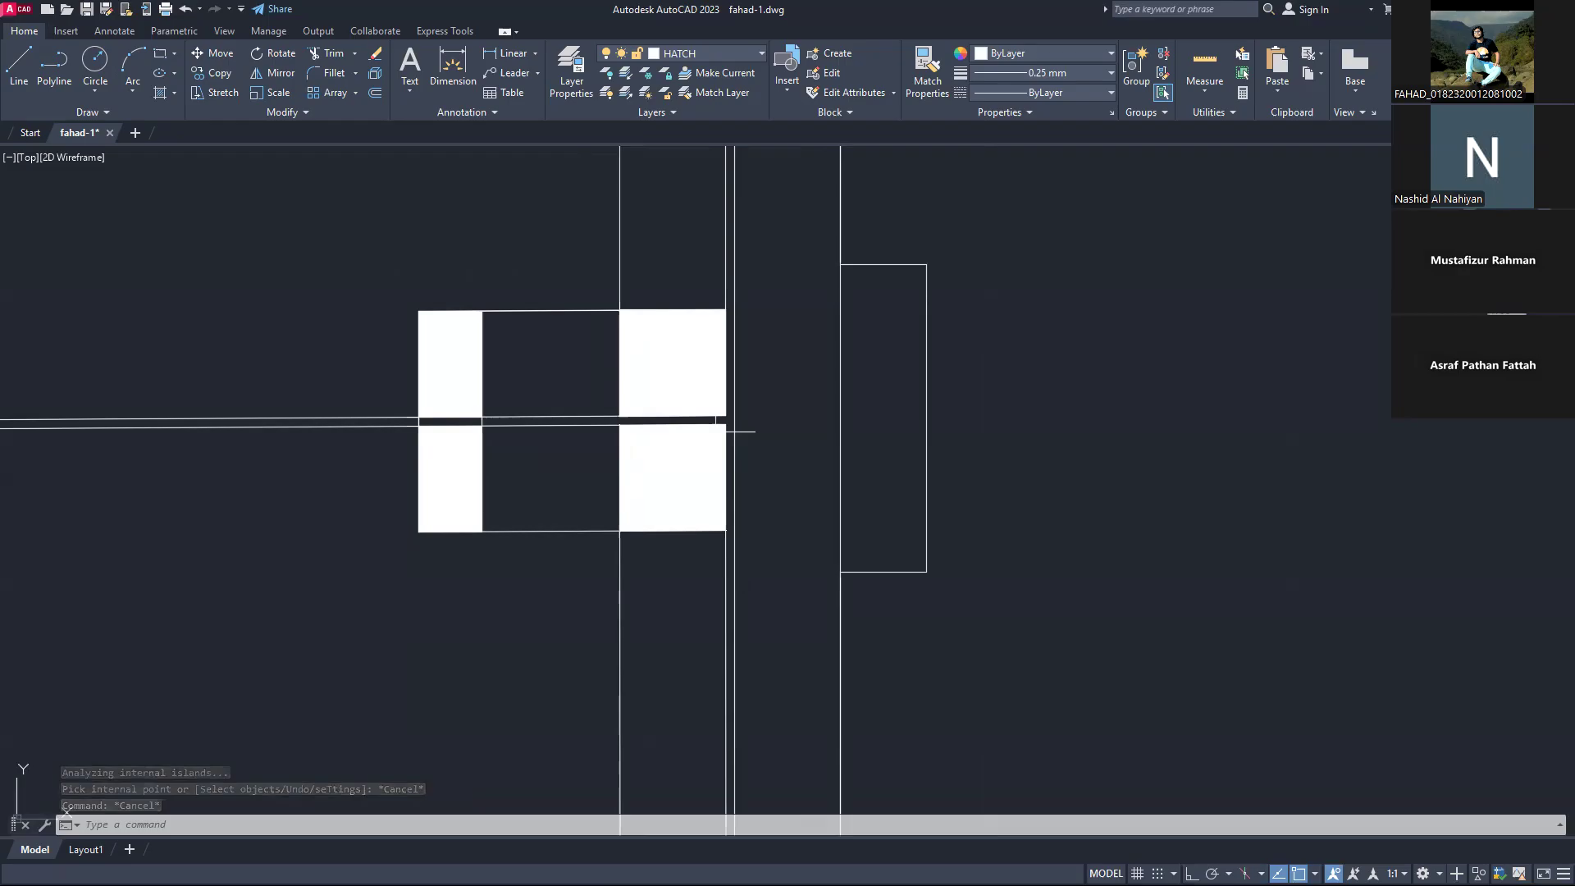
pyautogui.scroll(-4, 734, 430)
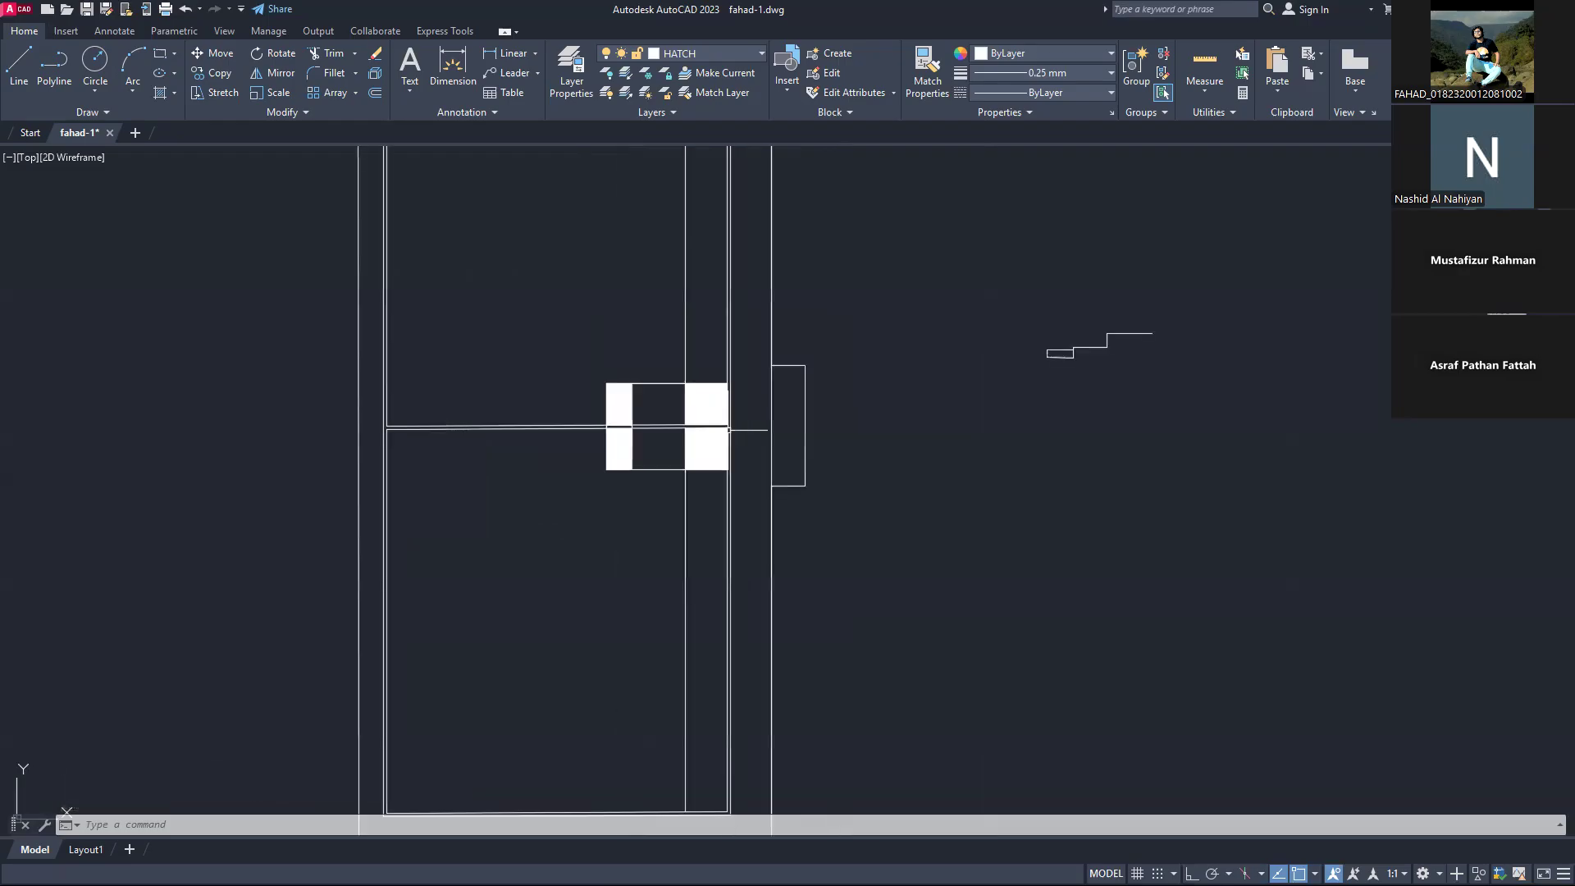
pyautogui.scroll(8, 575, 418)
pyautogui.scroll(-2, 812, 369)
pyautogui.scroll(4, 790, 457)
pyautogui.scroll(-4, 713, 464)
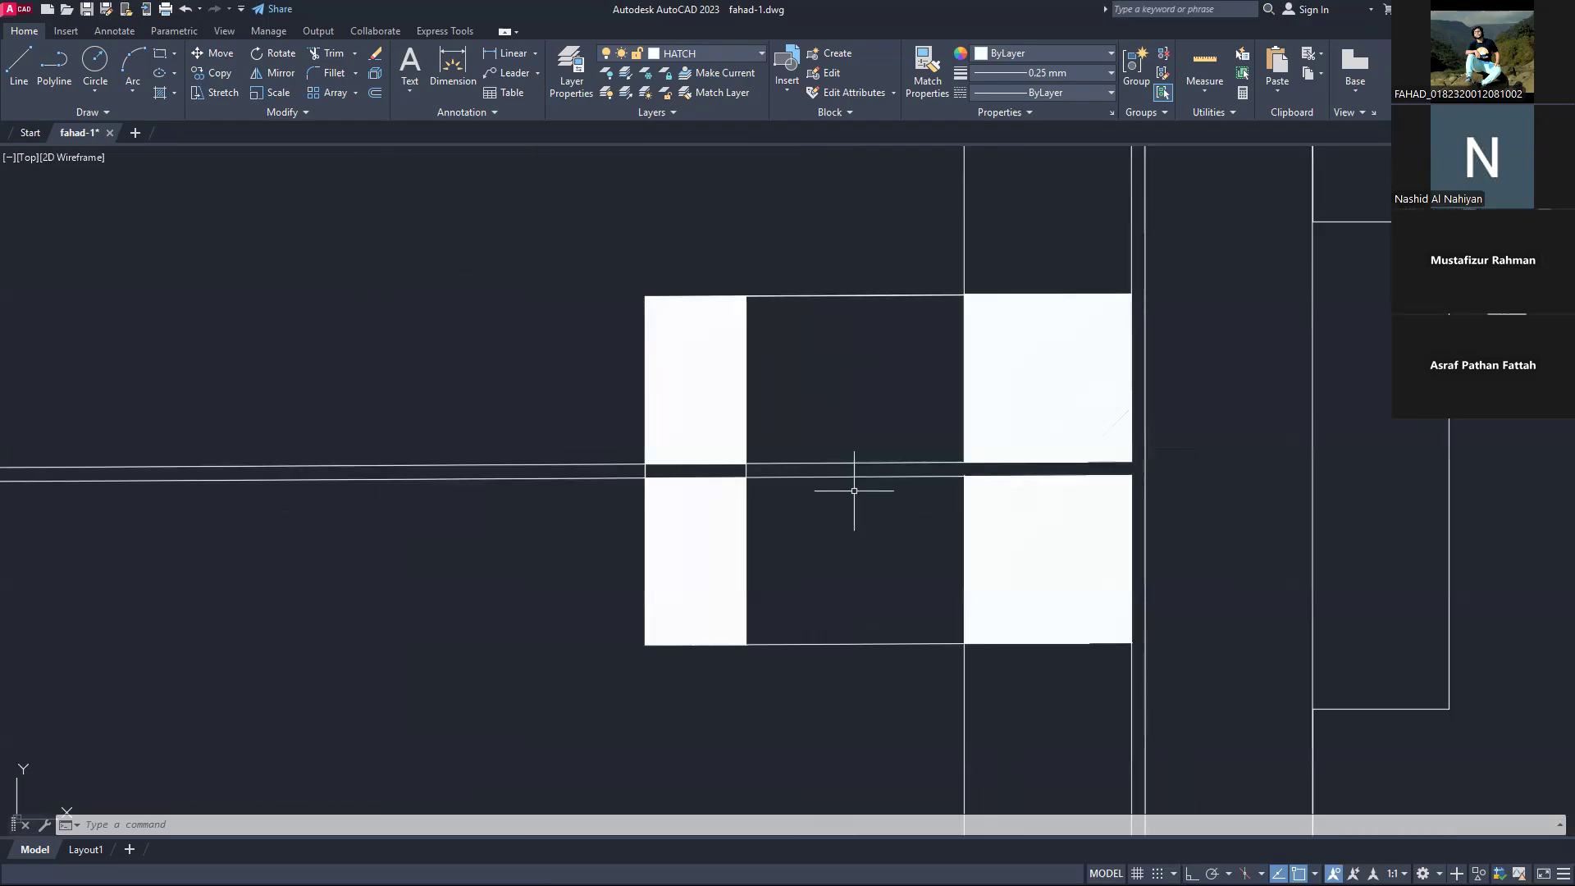
pyautogui.scroll(-4, 508, 493)
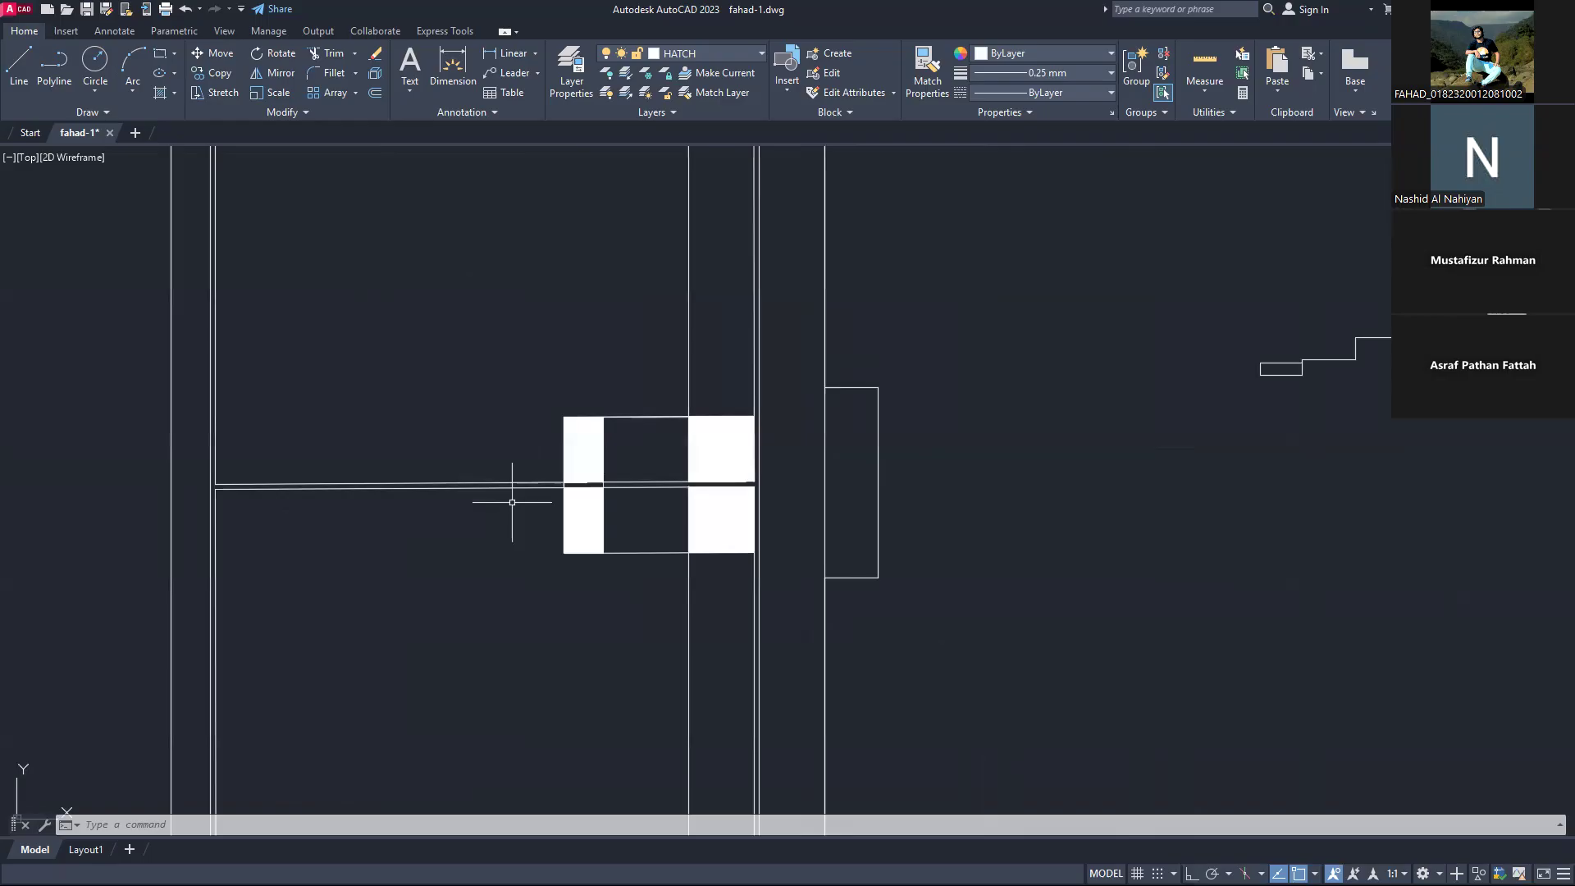
pyautogui.scroll(2, 515, 498)
pyautogui.scroll(4, 731, 492)
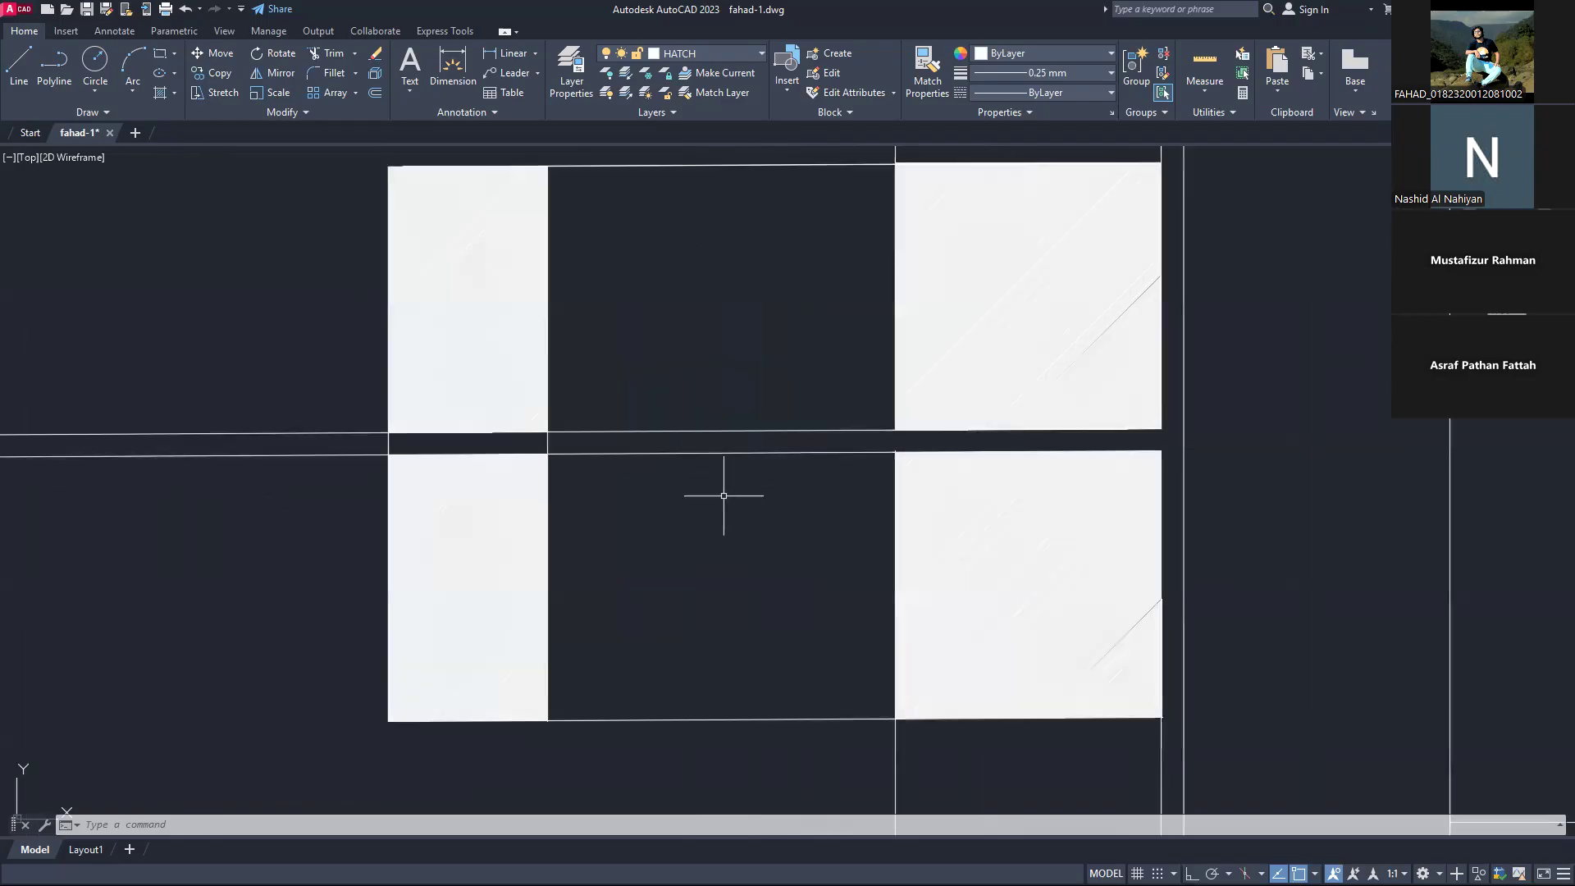
pyautogui.scroll(-4, 516, 459)
pyautogui.scroll(4, 501, 459)
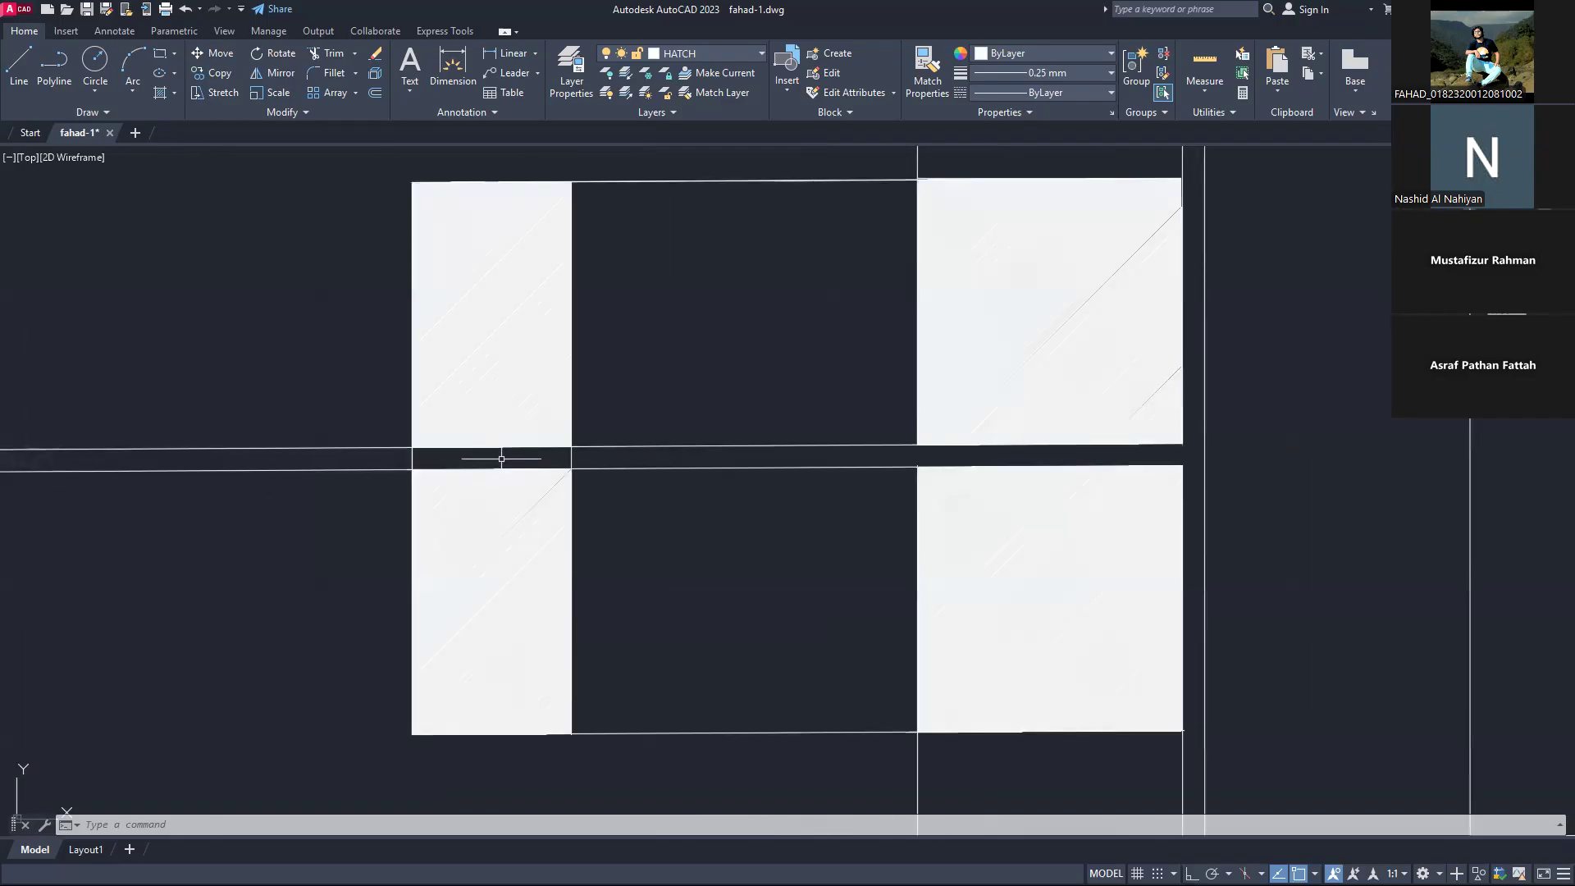
# Step: Trim the two short vertical segments crossing the dividing wall between the upper and lower hatched sections on the left
pyautogui.press('space')
pyautogui.moveTo(458, 459); pyautogui.dragTo(391, 460)
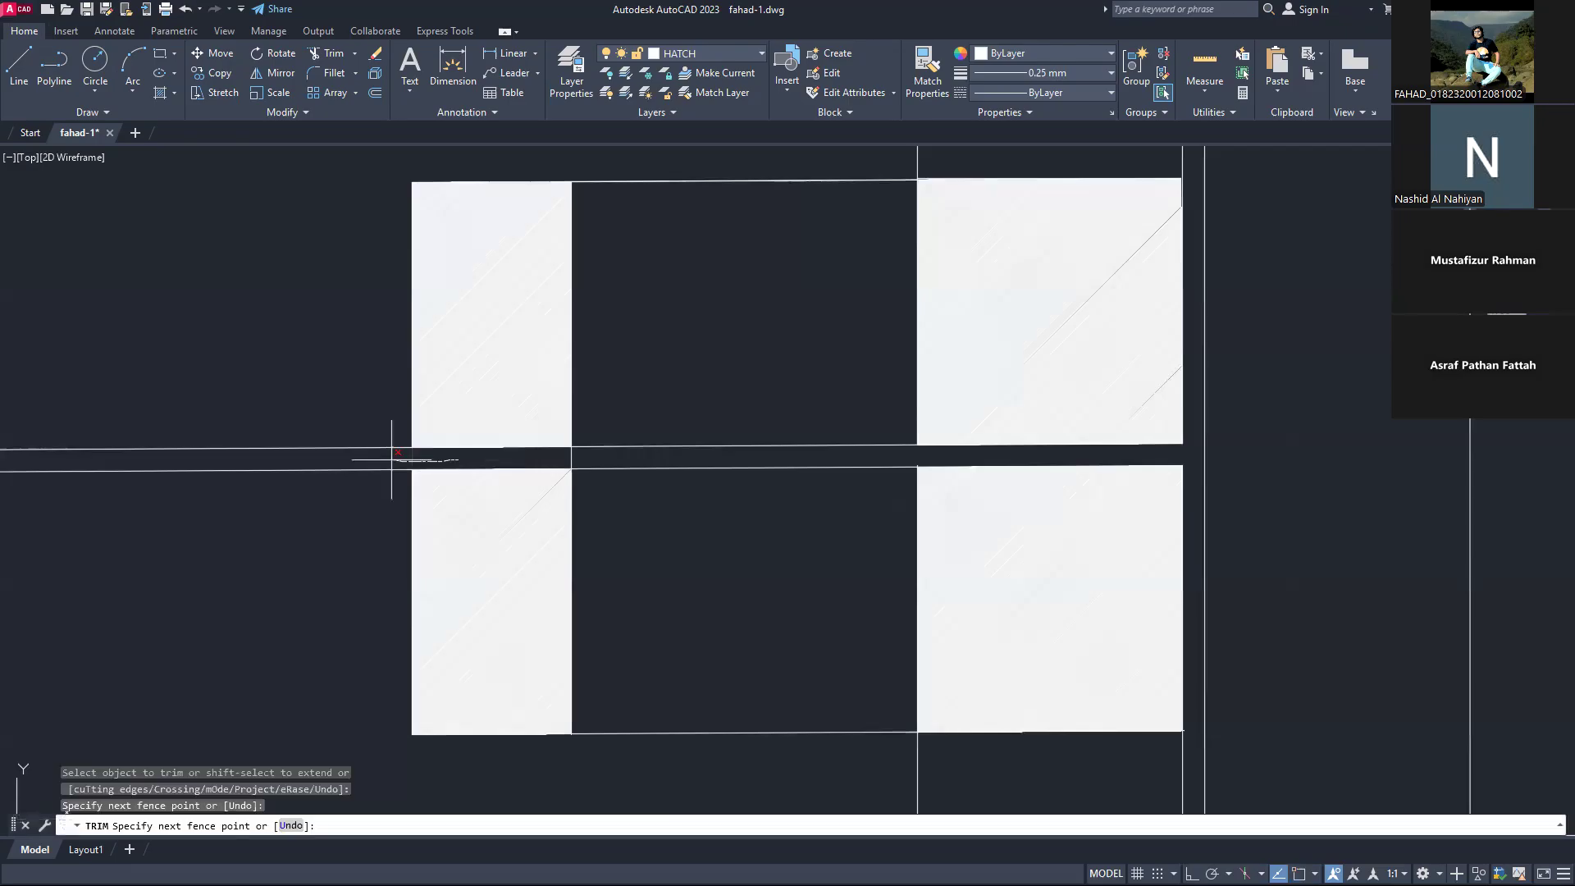
pyautogui.press('Escape')
pyautogui.click(572, 454)
pyautogui.press('Escape')
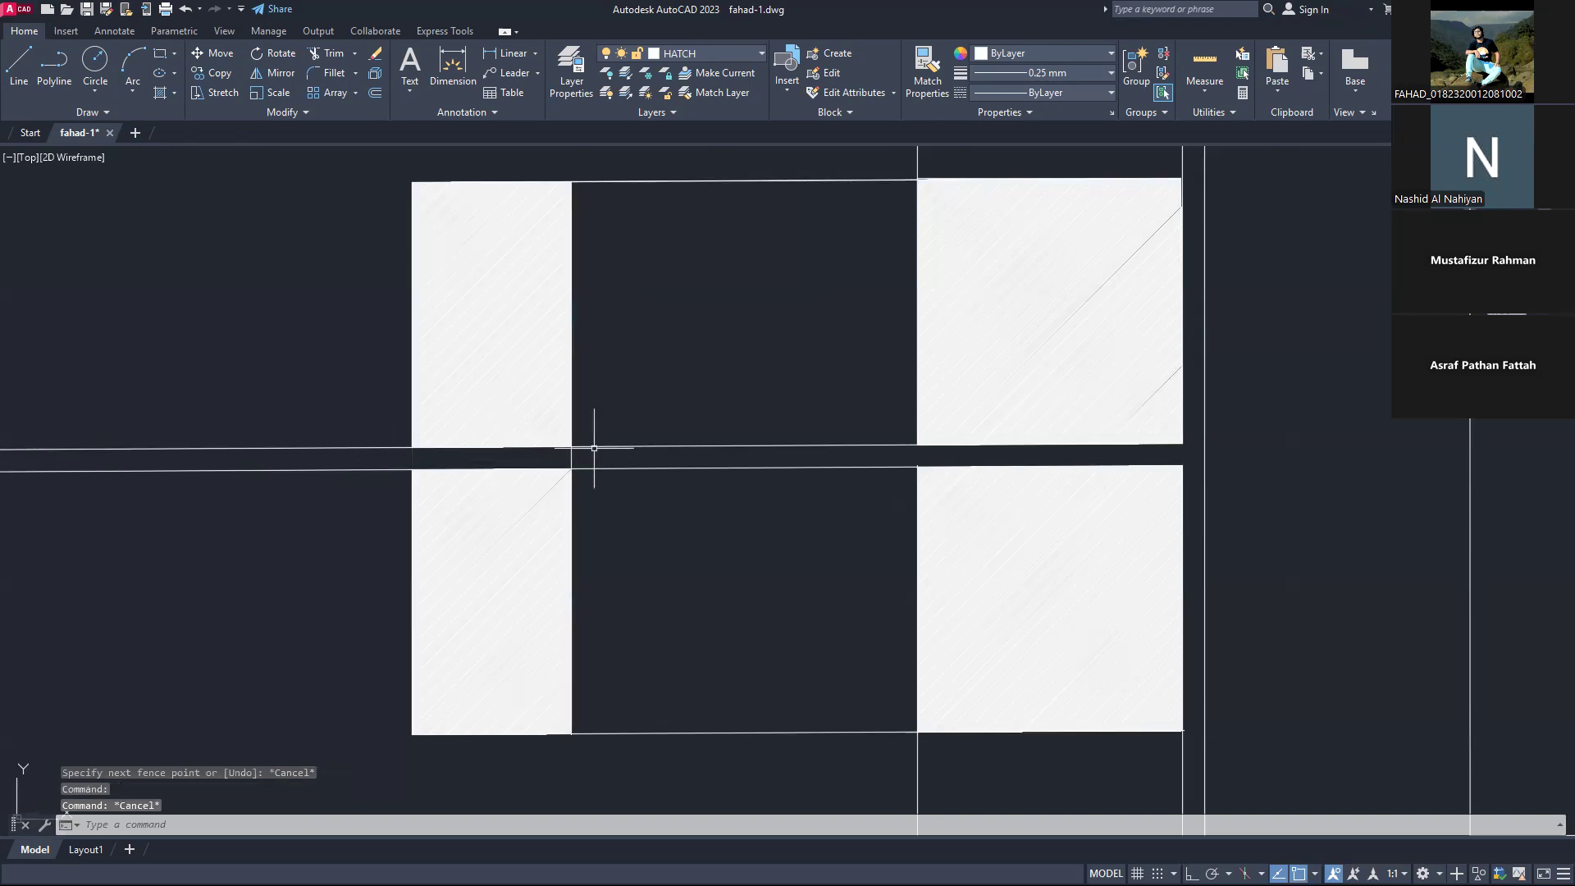
pyautogui.press('space')
pyautogui.scroll(-2, 574, 334)
pyautogui.scroll(2, 572, 334)
pyautogui.press('Escape')
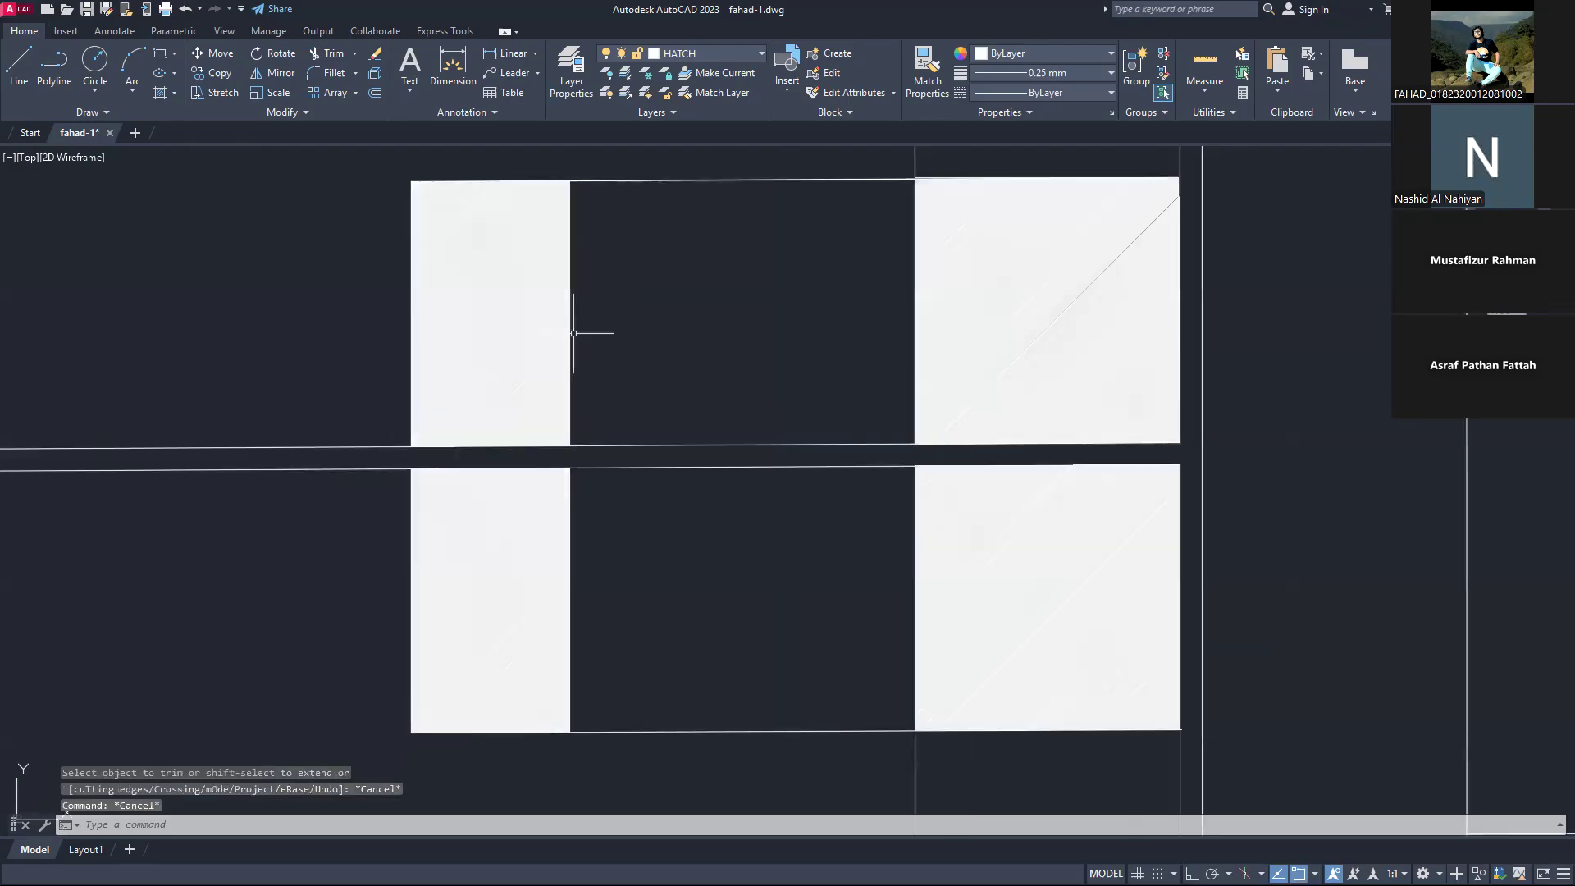
# Step: Offset the inner edge of the upper-left hatched section rightward repeatedly at 1' spacing across the open area above the dividing wall
pyautogui.write('o')
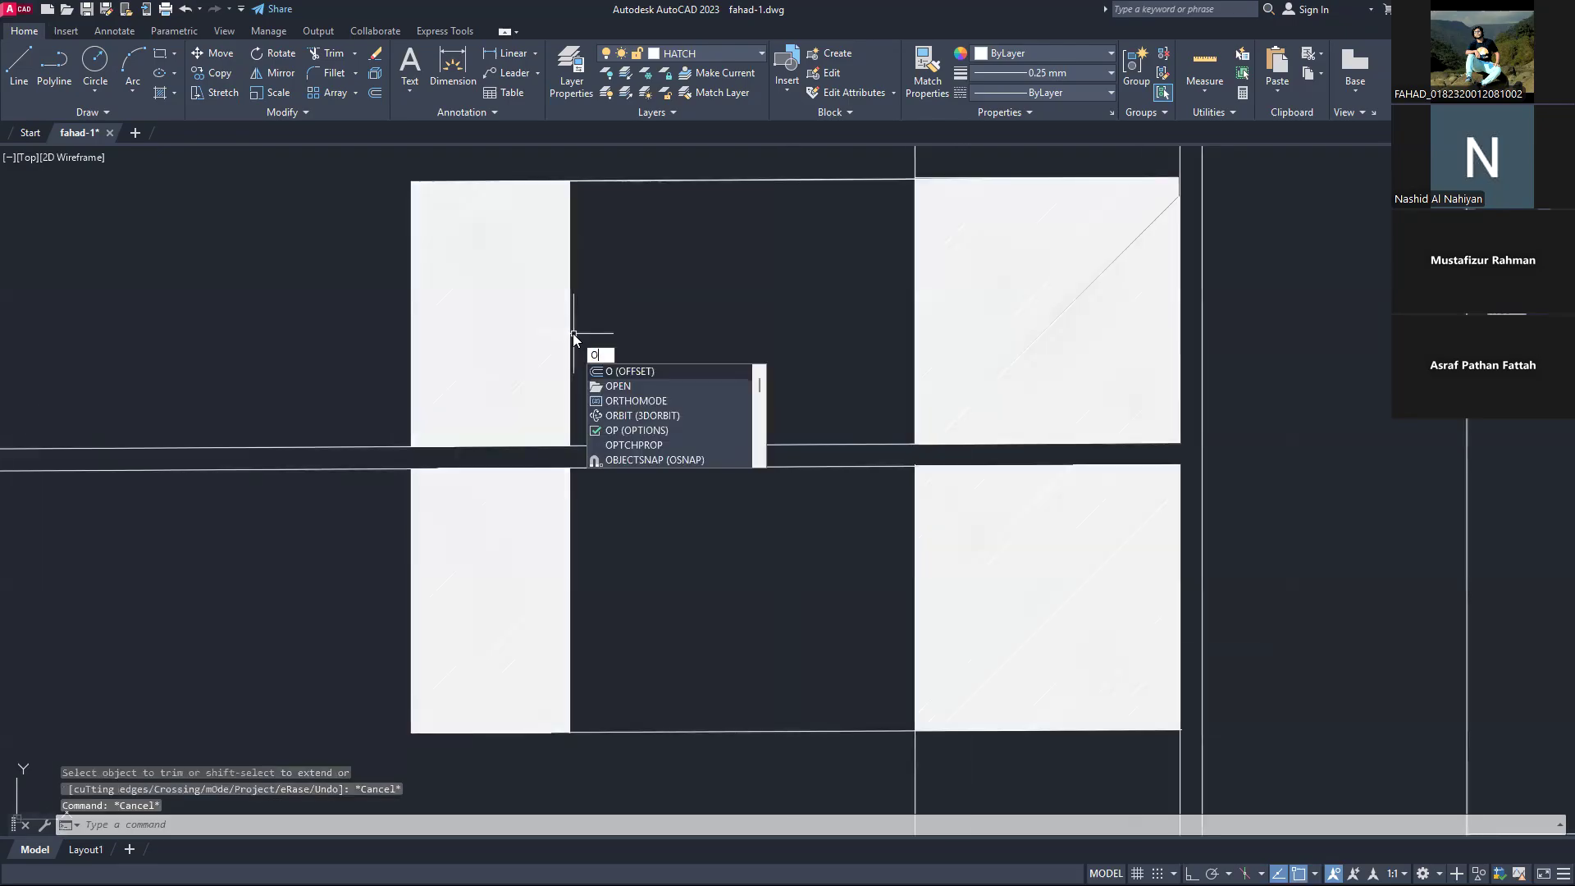
pyautogui.press('Return')
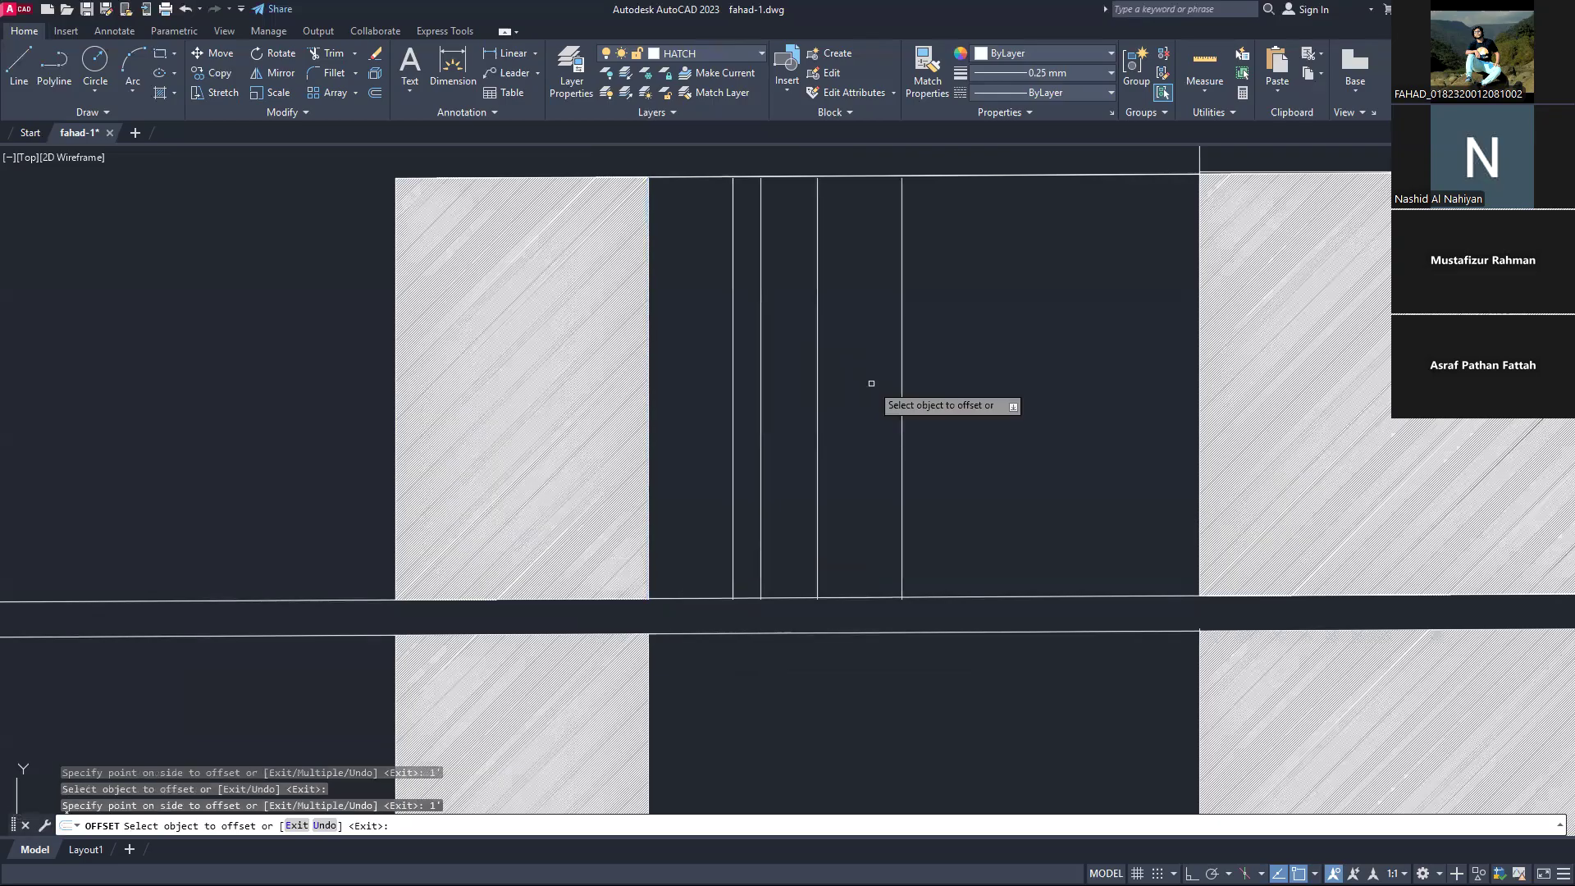
pyautogui.click(901, 382)
pyautogui.click(1110, 379)
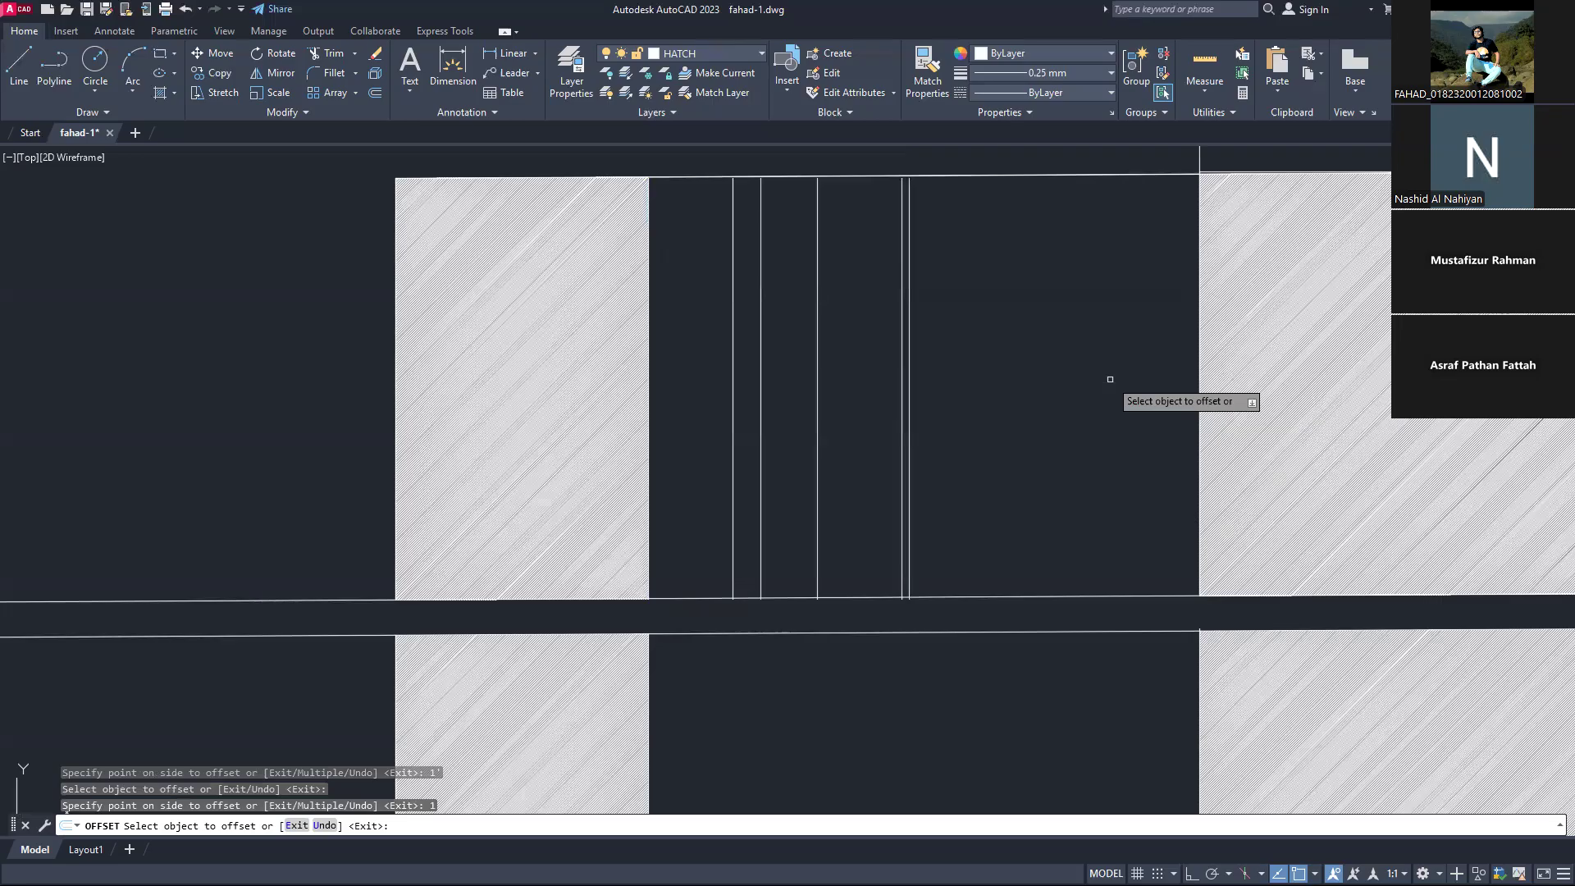
pyautogui.click(1071, 410)
pyautogui.write('1')
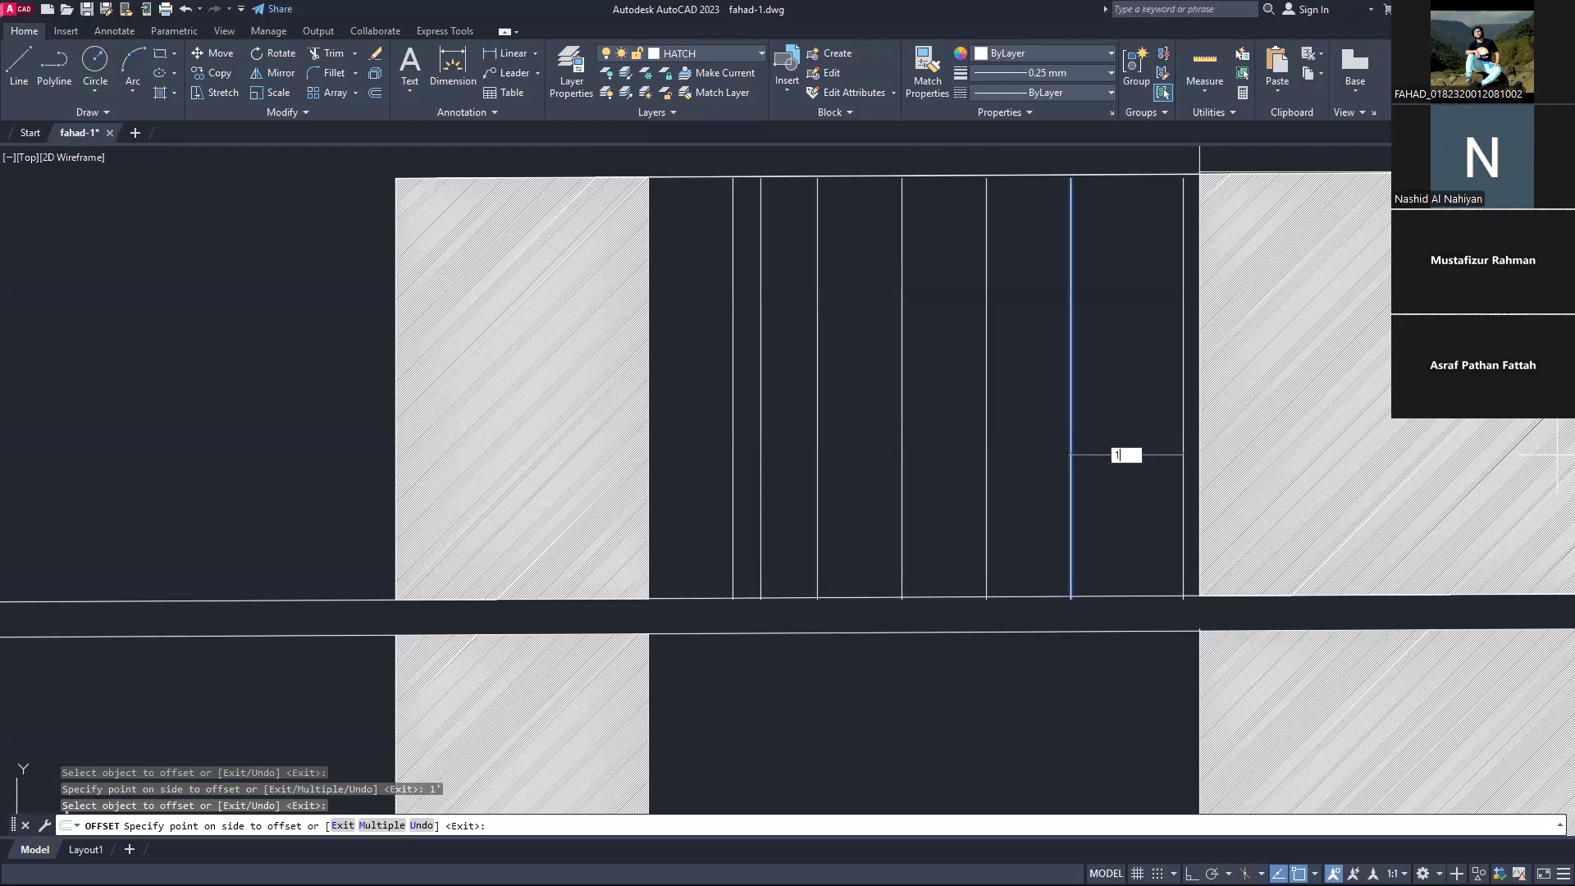
pyautogui.write("'")
pyautogui.press('Return')
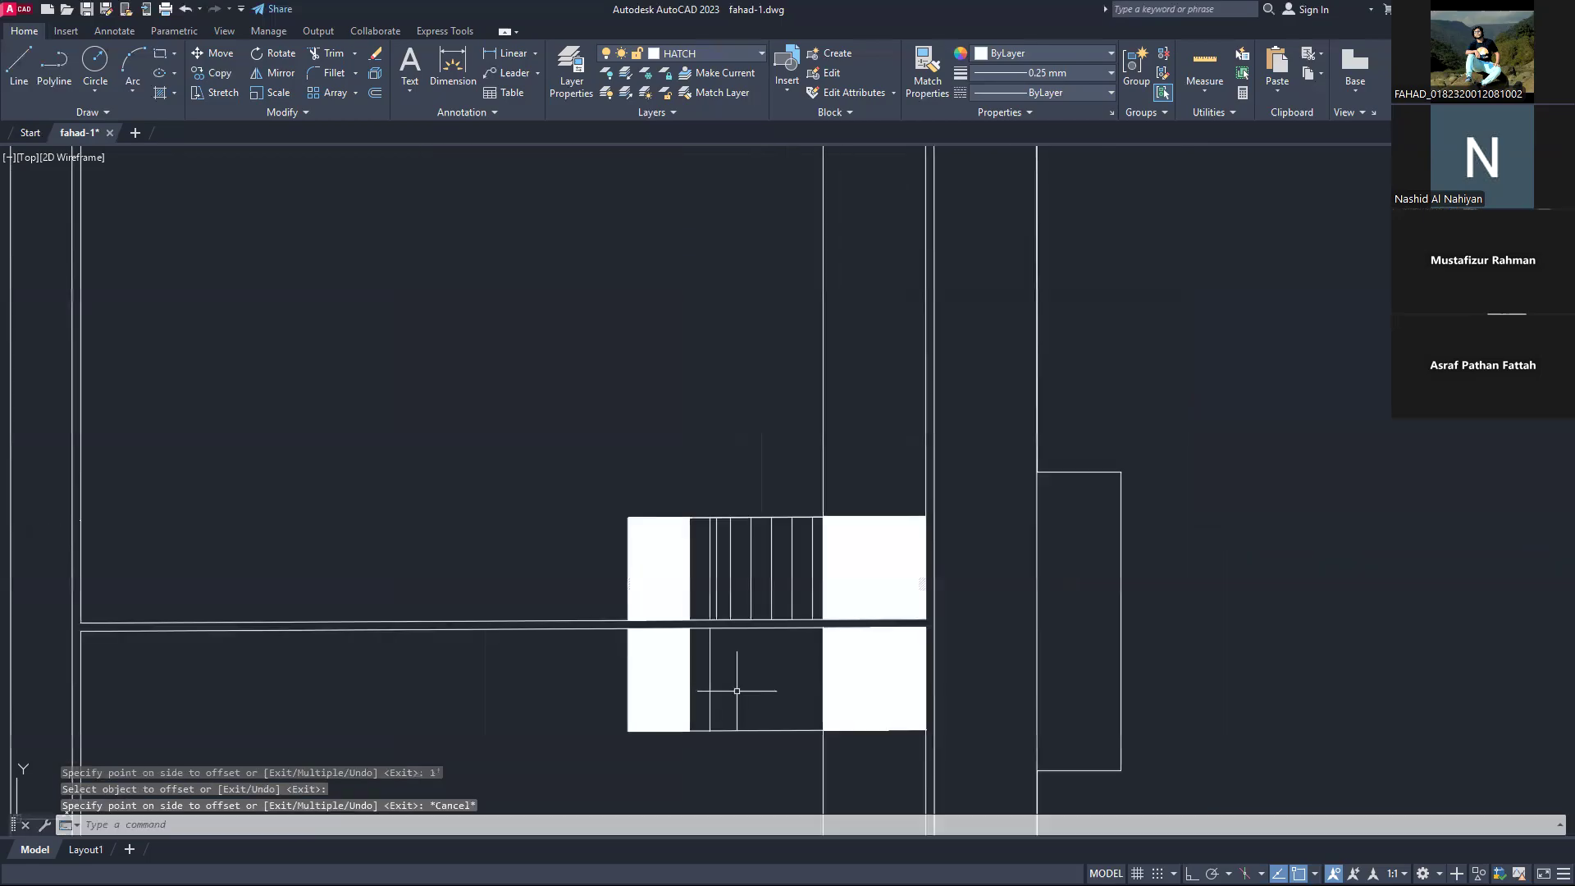
# Step: Offset the vertical line below the dividing wall rightward repeatedly at 1' spacing toward the lower-right hatched section
pyautogui.click(711, 693)
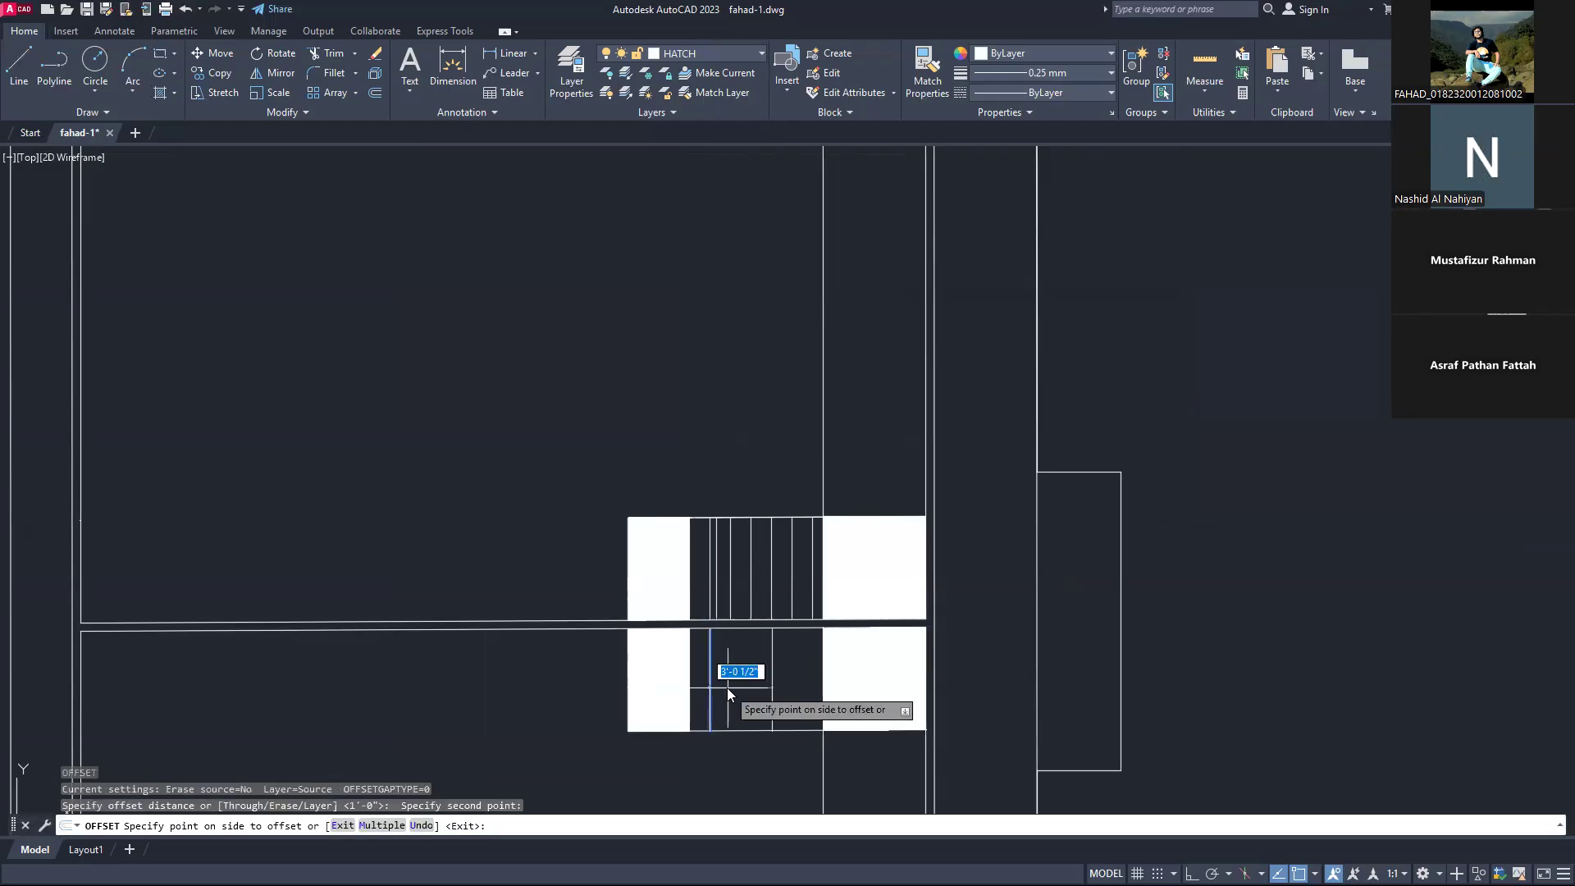
pyautogui.write("1'")
pyautogui.press('Return')
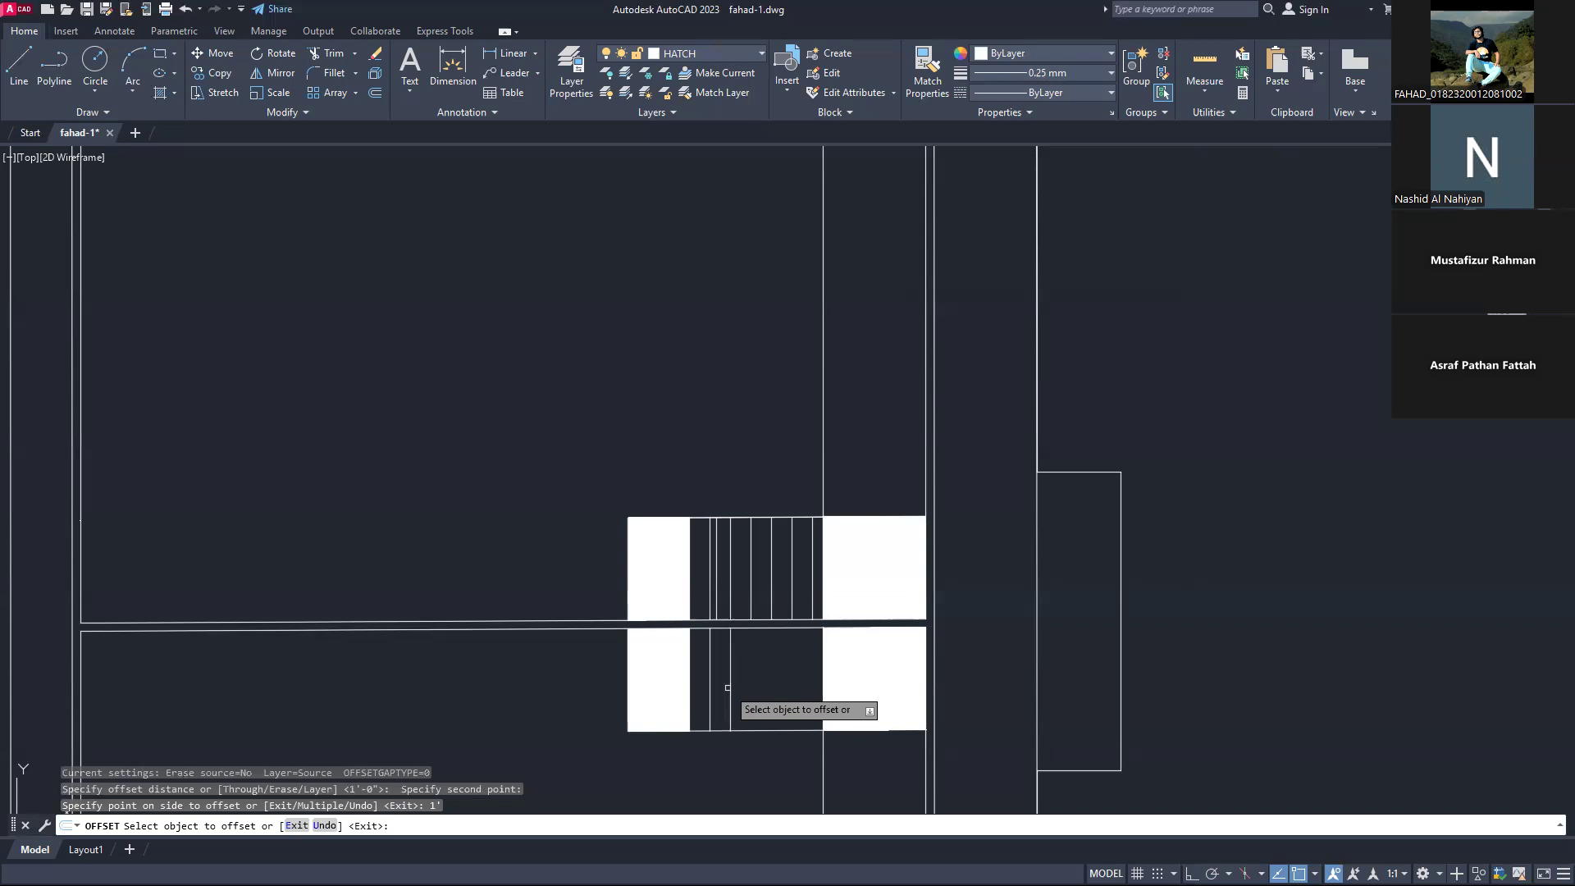
pyautogui.click(727, 687)
pyautogui.click(749, 689)
pyautogui.click(749, 690)
pyautogui.click(770, 690)
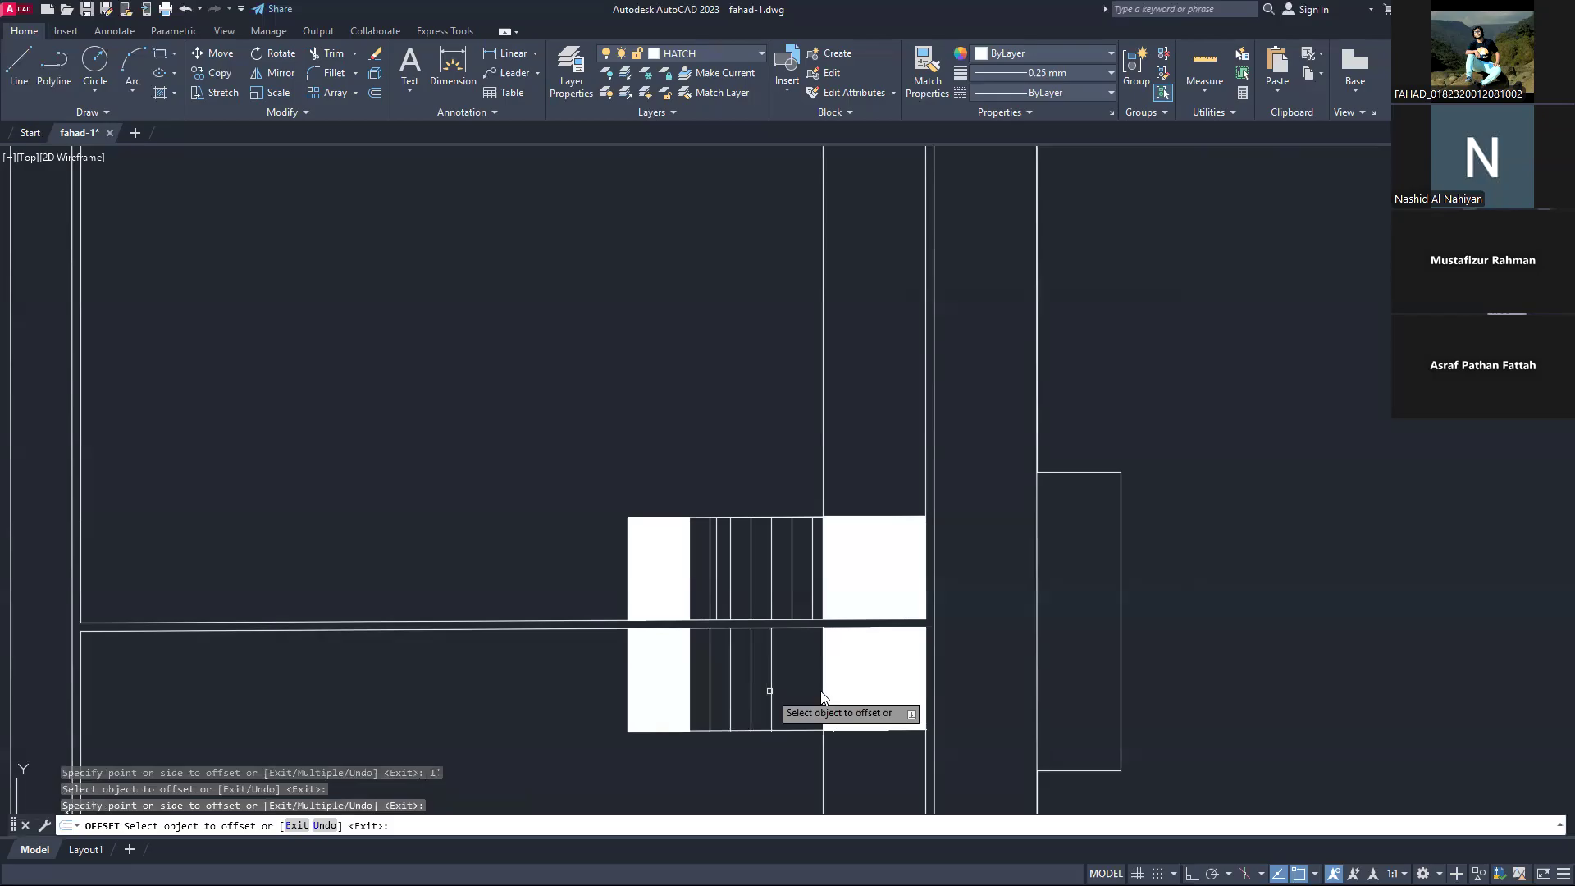
pyautogui.click(769, 691)
pyautogui.click(820, 691)
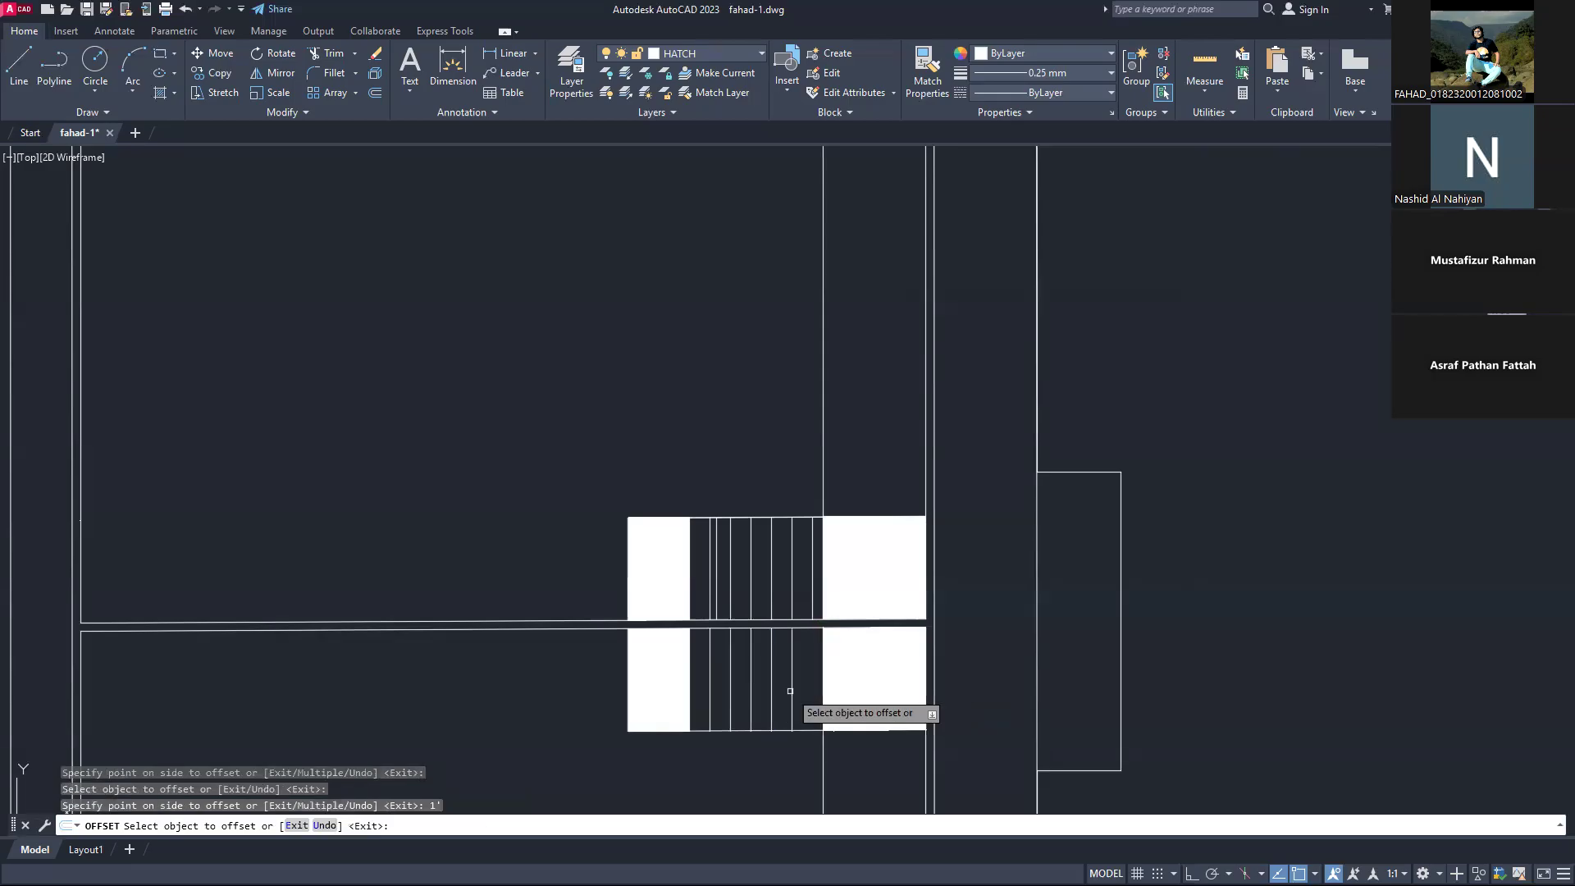
pyautogui.click(792, 693)
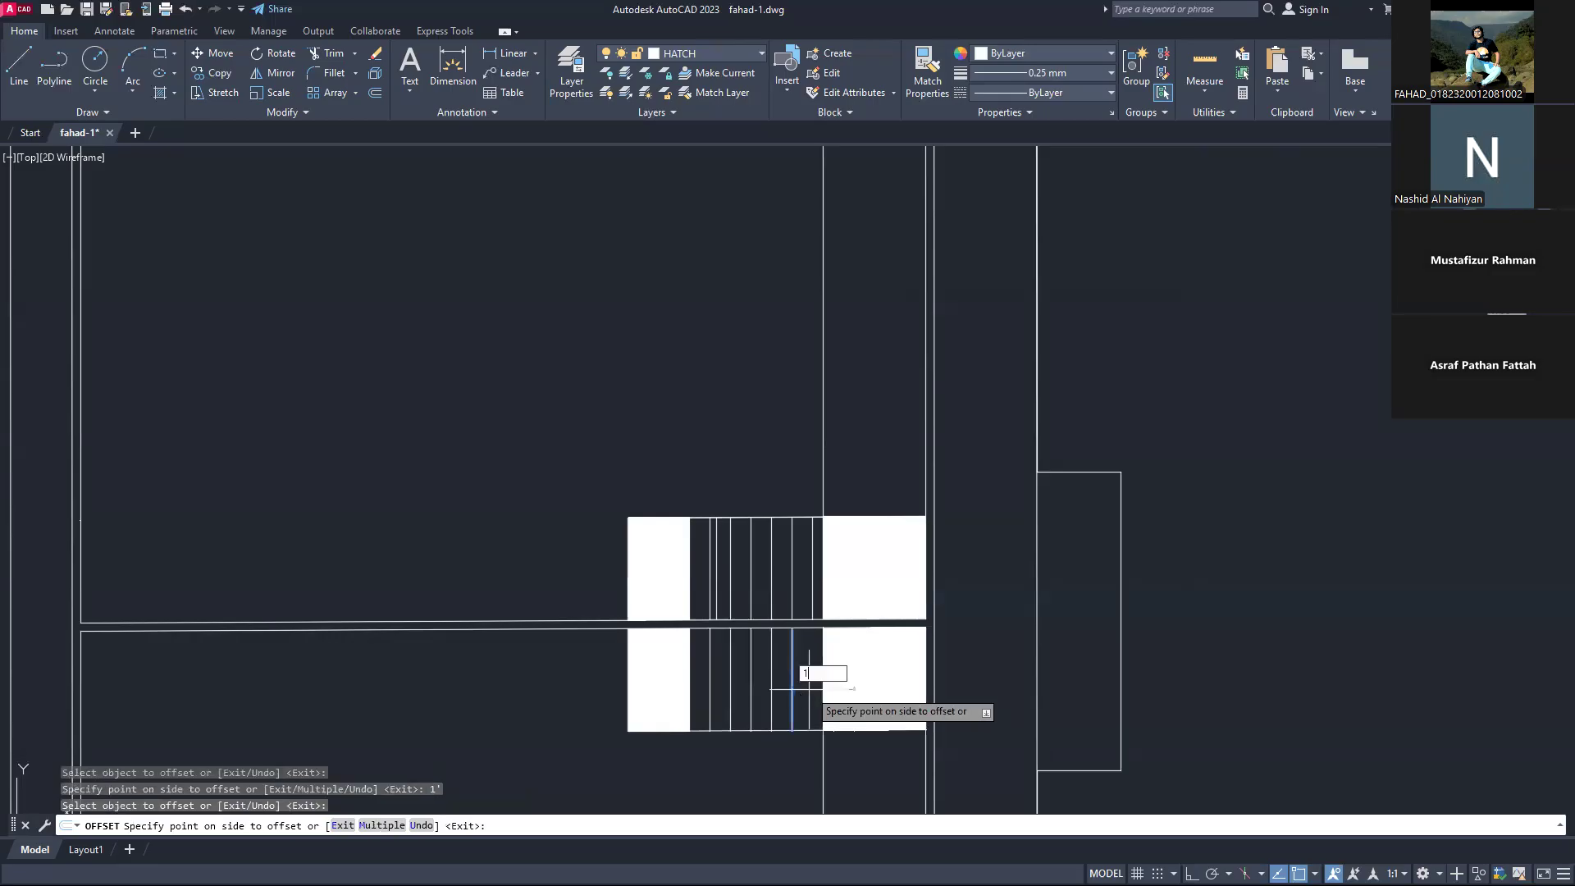
# Step: Erase the stray vertical line between the first two 1' spaced lines in the area above the dividing wall
pyautogui.scroll(2, 715, 606)
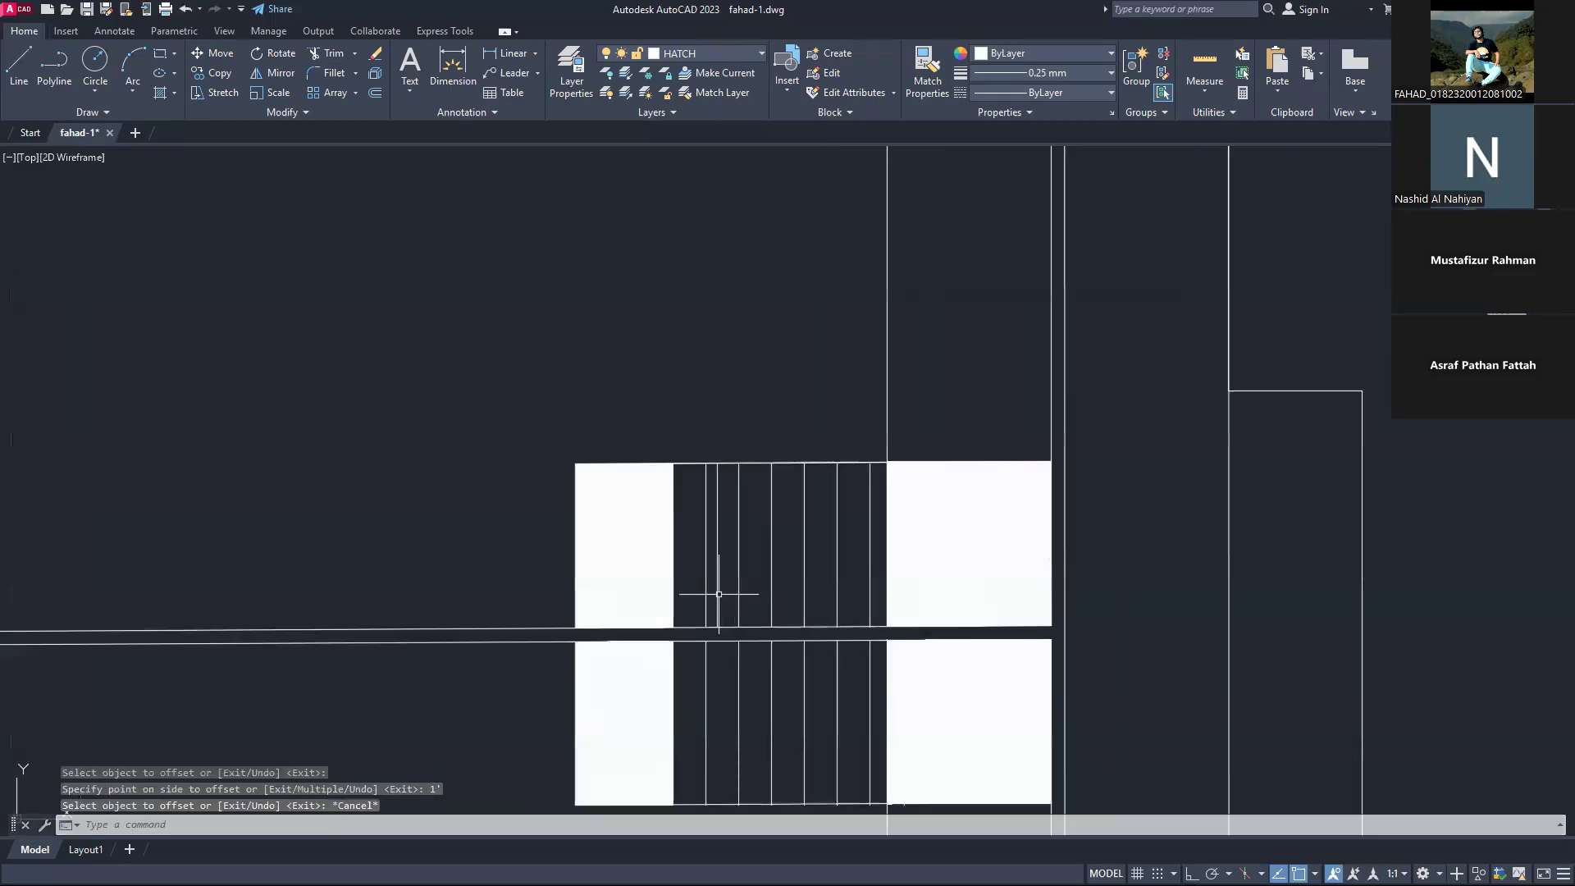
pyautogui.press('Escape')
pyautogui.click(719, 594)
pyautogui.press('Delete')
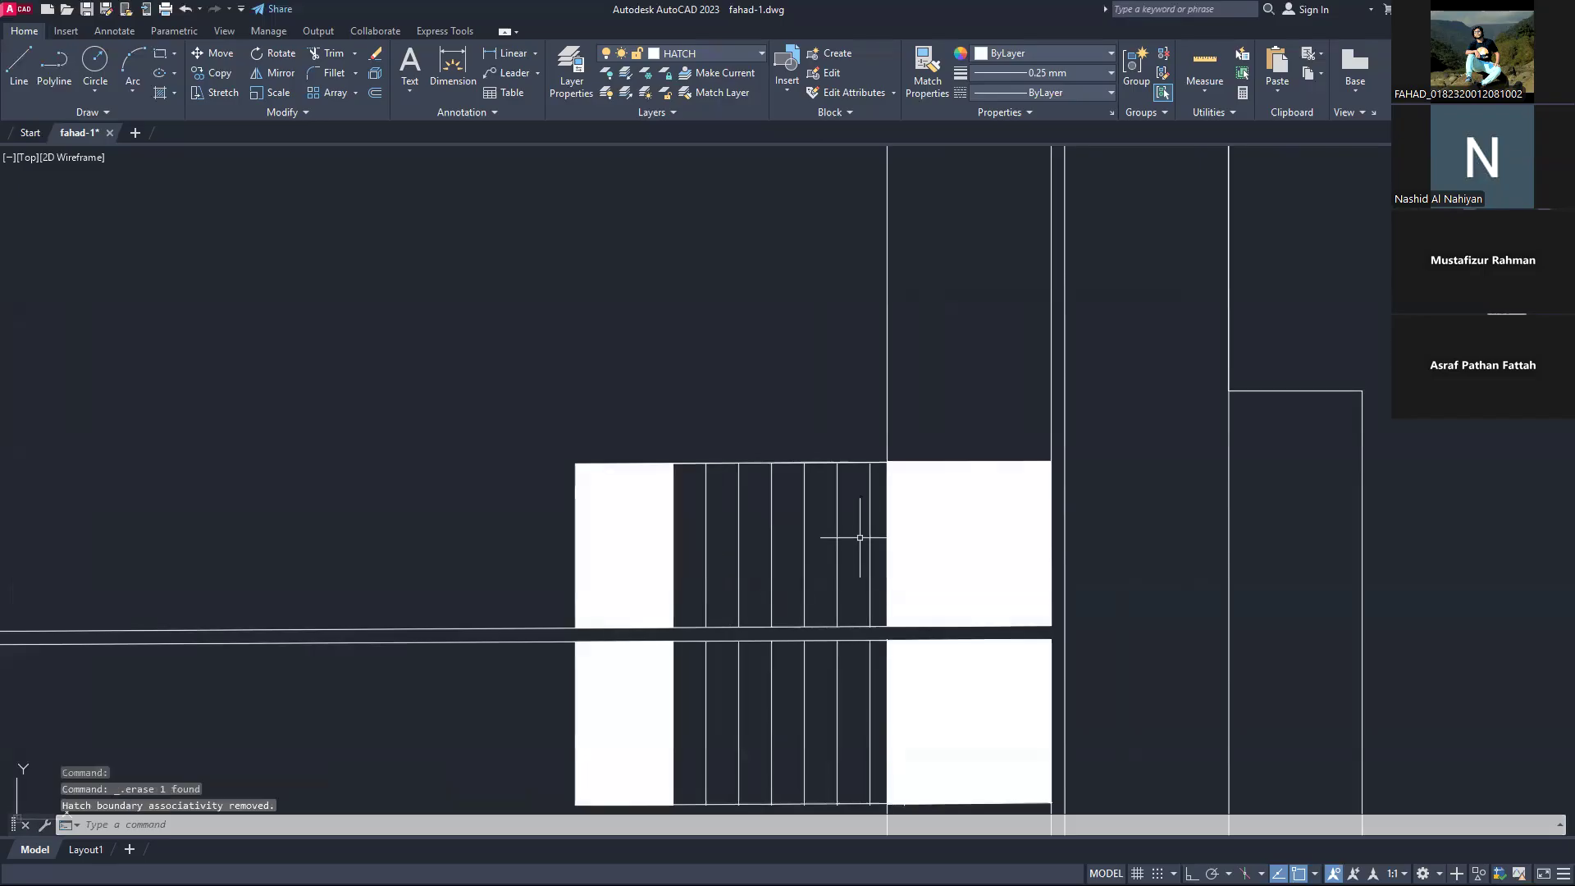
pyautogui.scroll(-4, 854, 534)
pyautogui.scroll(2, 825, 574)
pyautogui.scroll(-2, 826, 341)
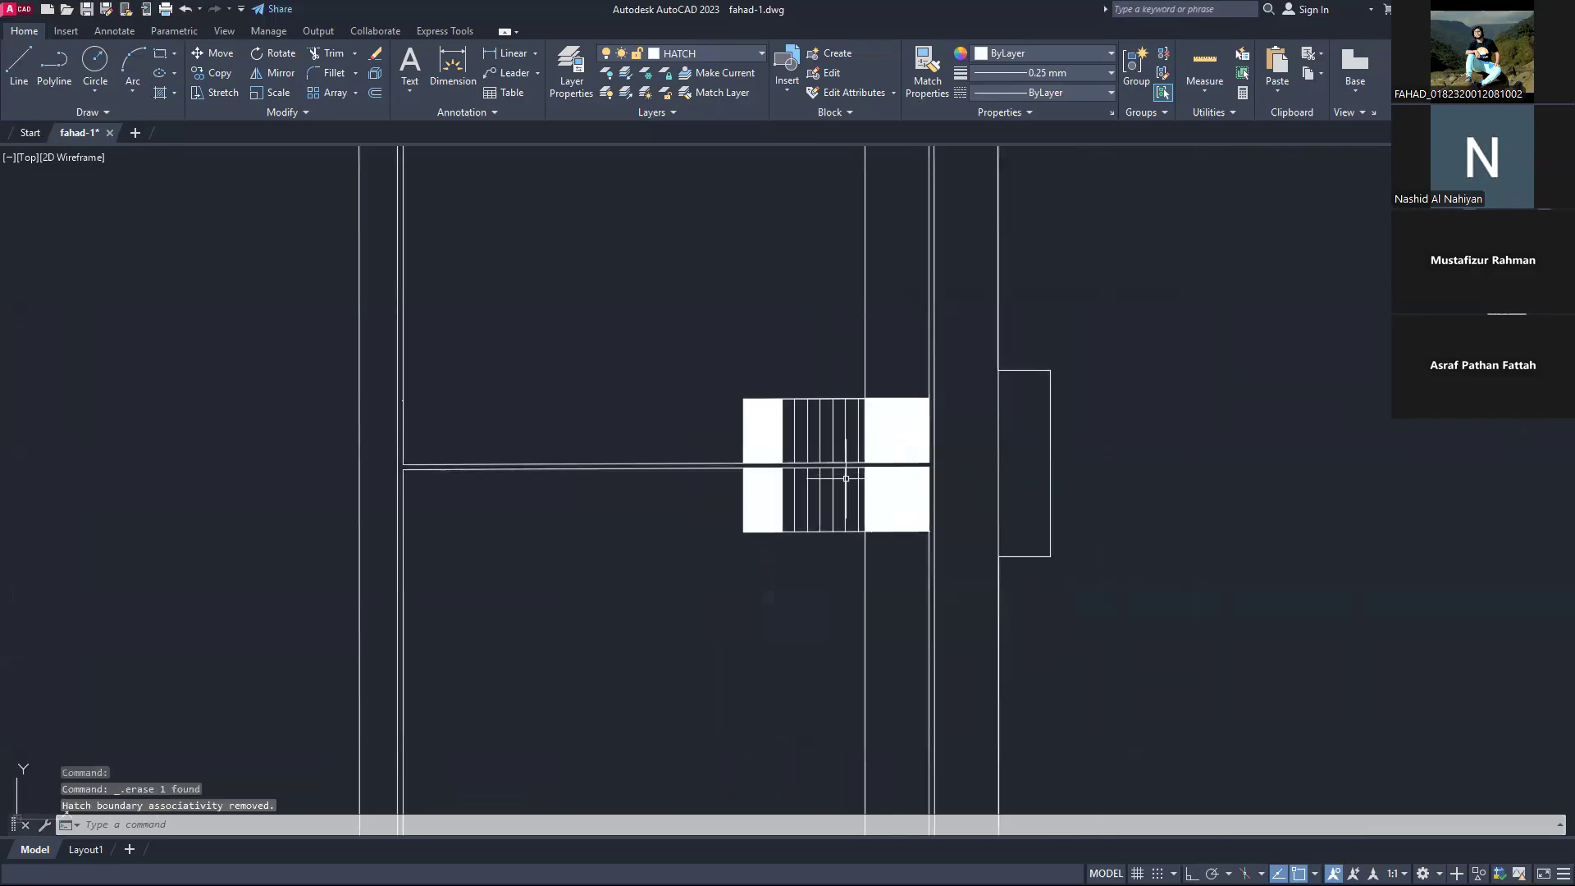
# Step: Try to hatch the first strip between the 1' spaced lines above the dividing wall
pyautogui.scroll(2, 759, 394)
pyautogui.scroll(4, 762, 391)
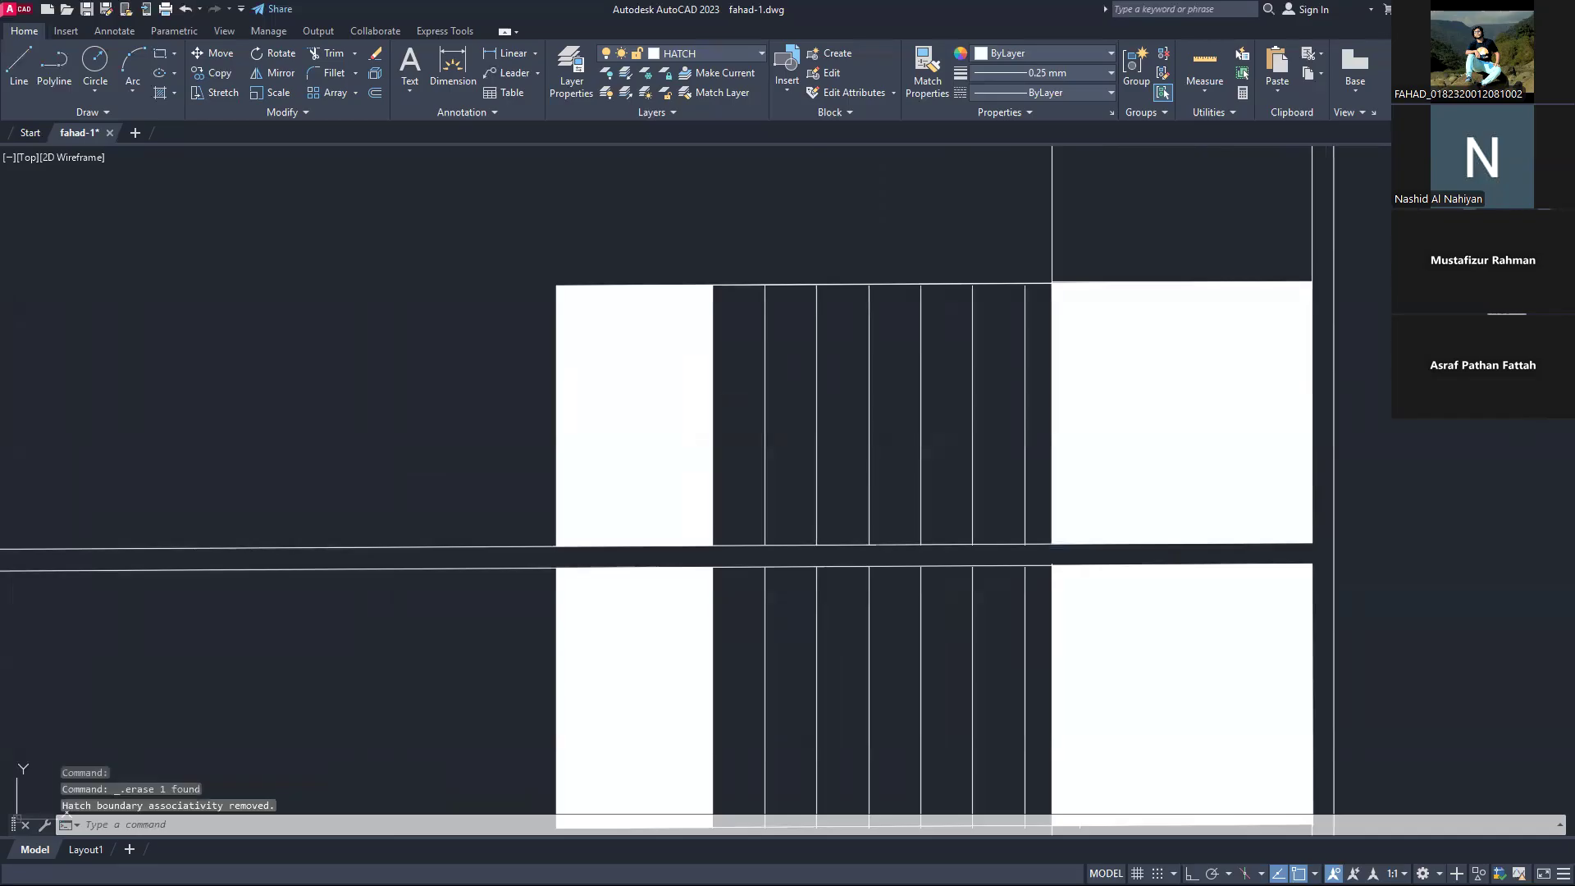
pyautogui.write('h')
pyautogui.press('Return')
pyautogui.click(749, 423)
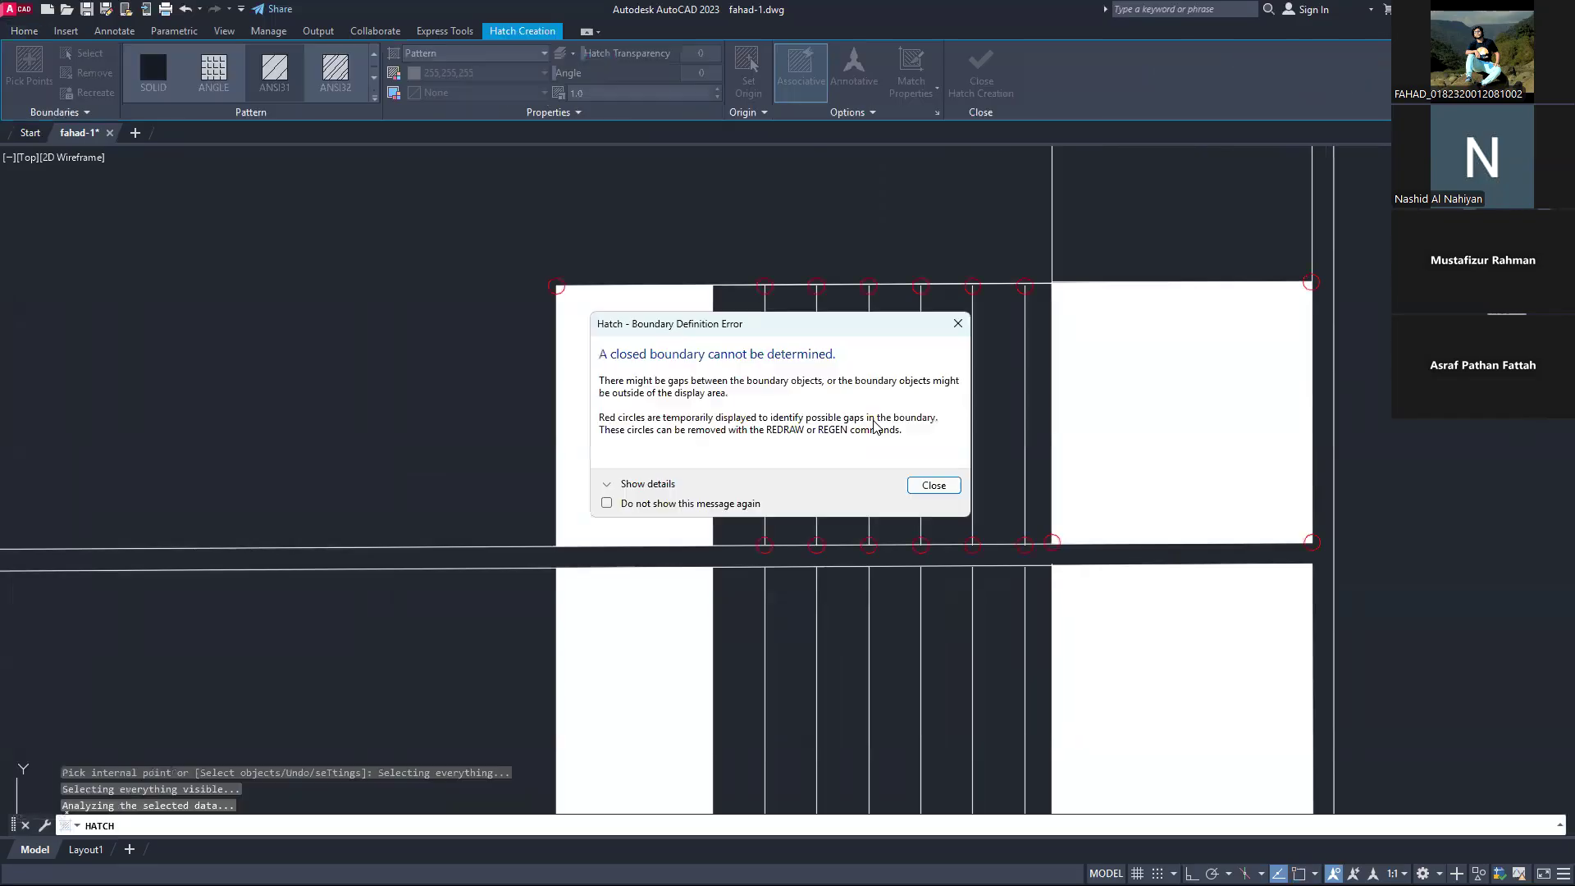
pyautogui.click(957, 323)
pyautogui.press('Escape')
pyautogui.press('Escape')
pyautogui.press('Escape')
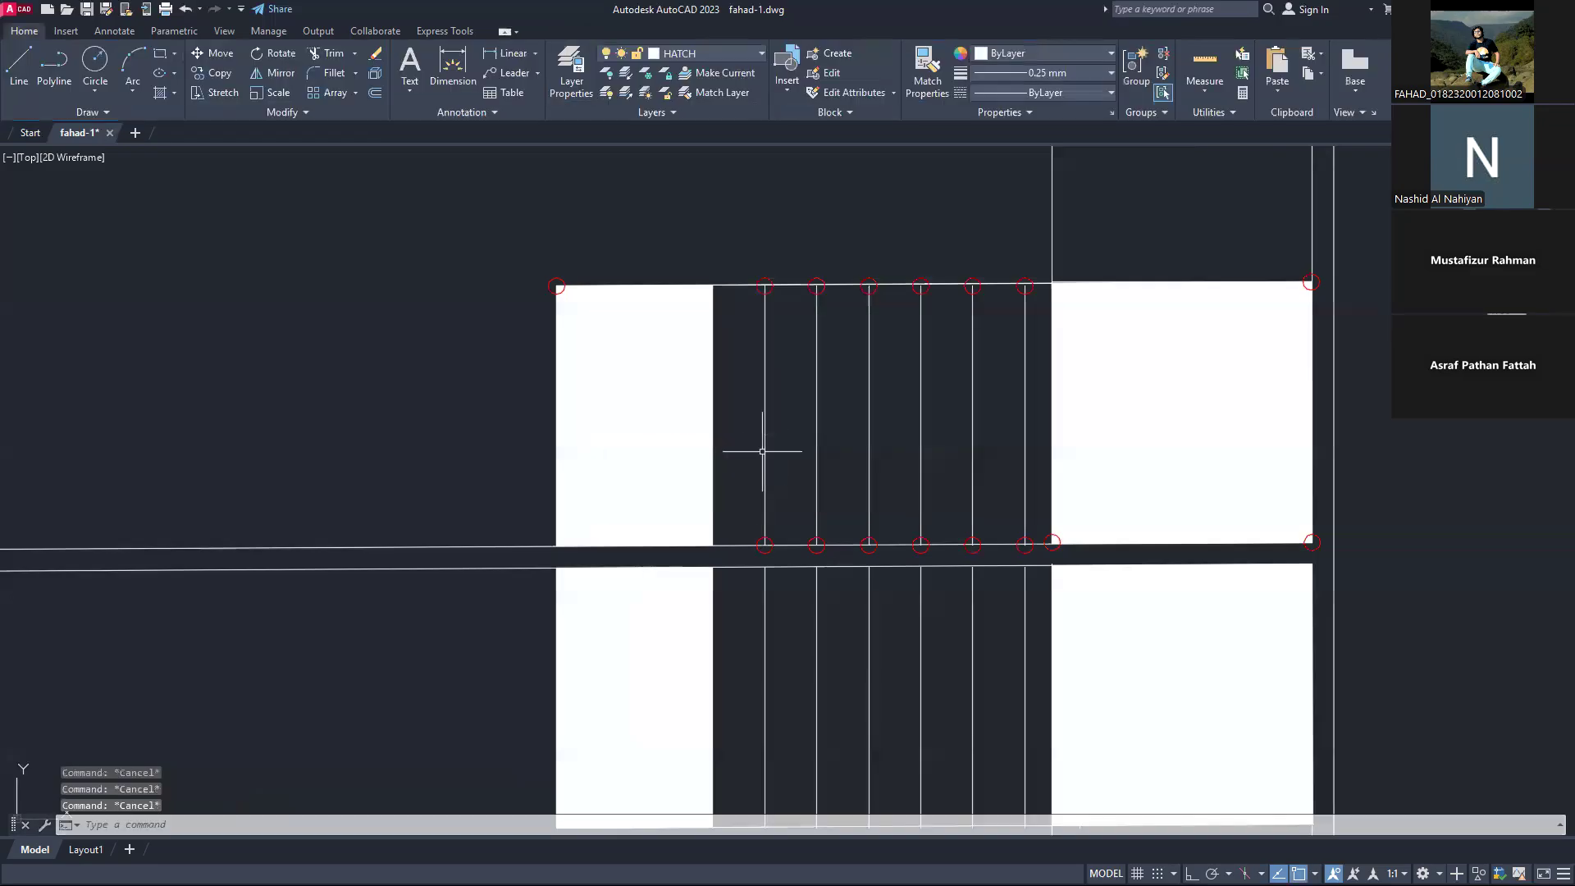
# Step: Try to stretch the first spaced line above the dividing wall from its upper endpoint to close the gap at the top edge
pyautogui.scroll(5, 758, 460)
pyautogui.scroll(-8, 758, 460)
pyautogui.scroll(5, 744, 281)
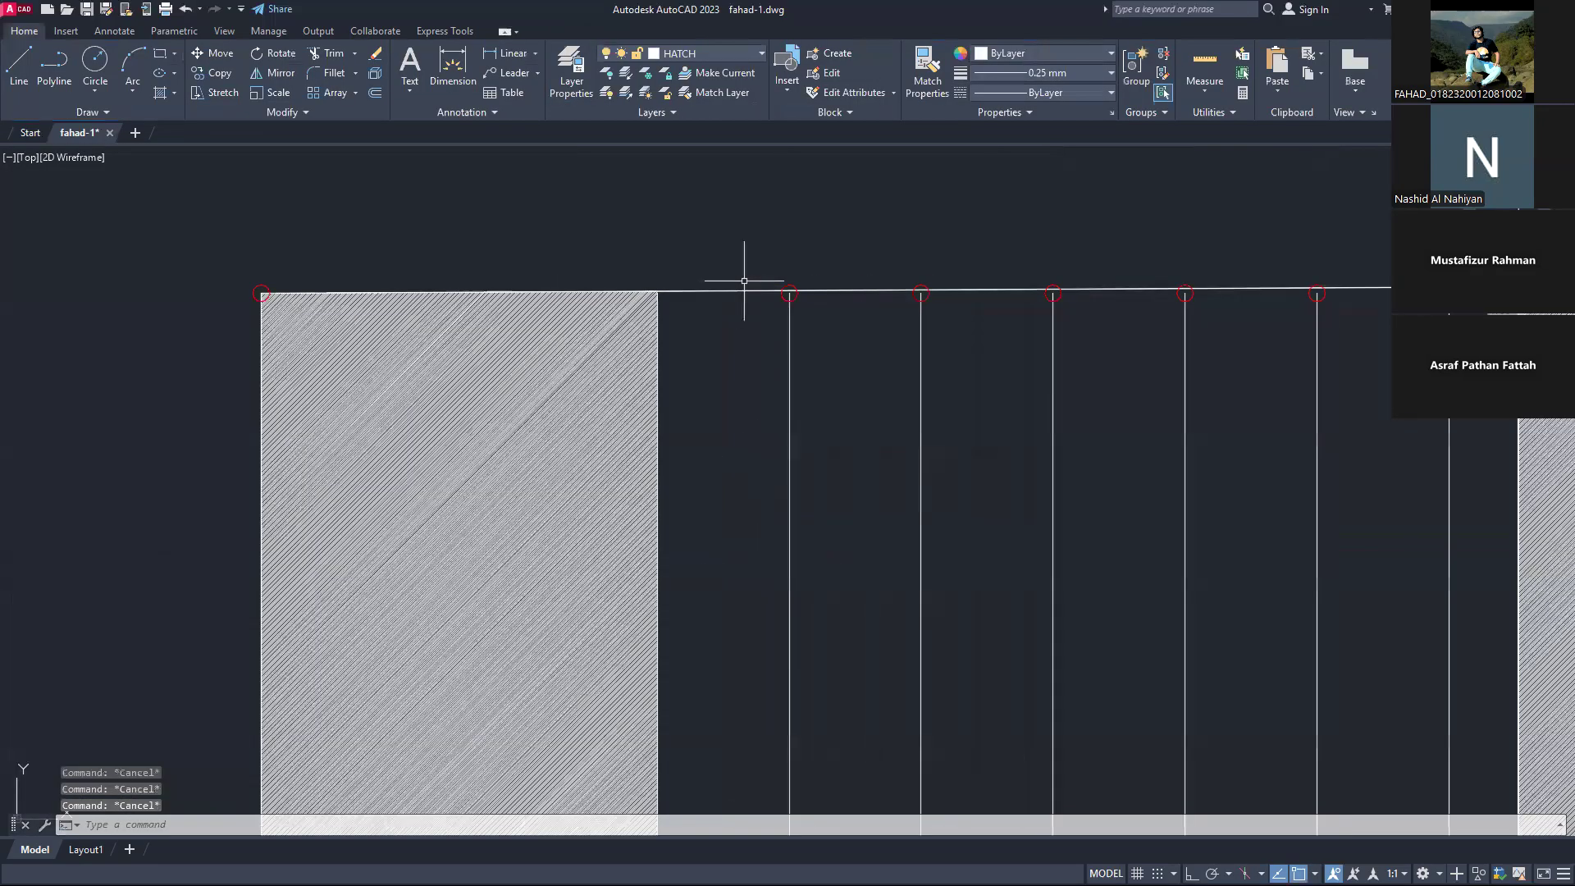
pyautogui.scroll(5, 833, 323)
pyautogui.scroll(-4, 835, 327)
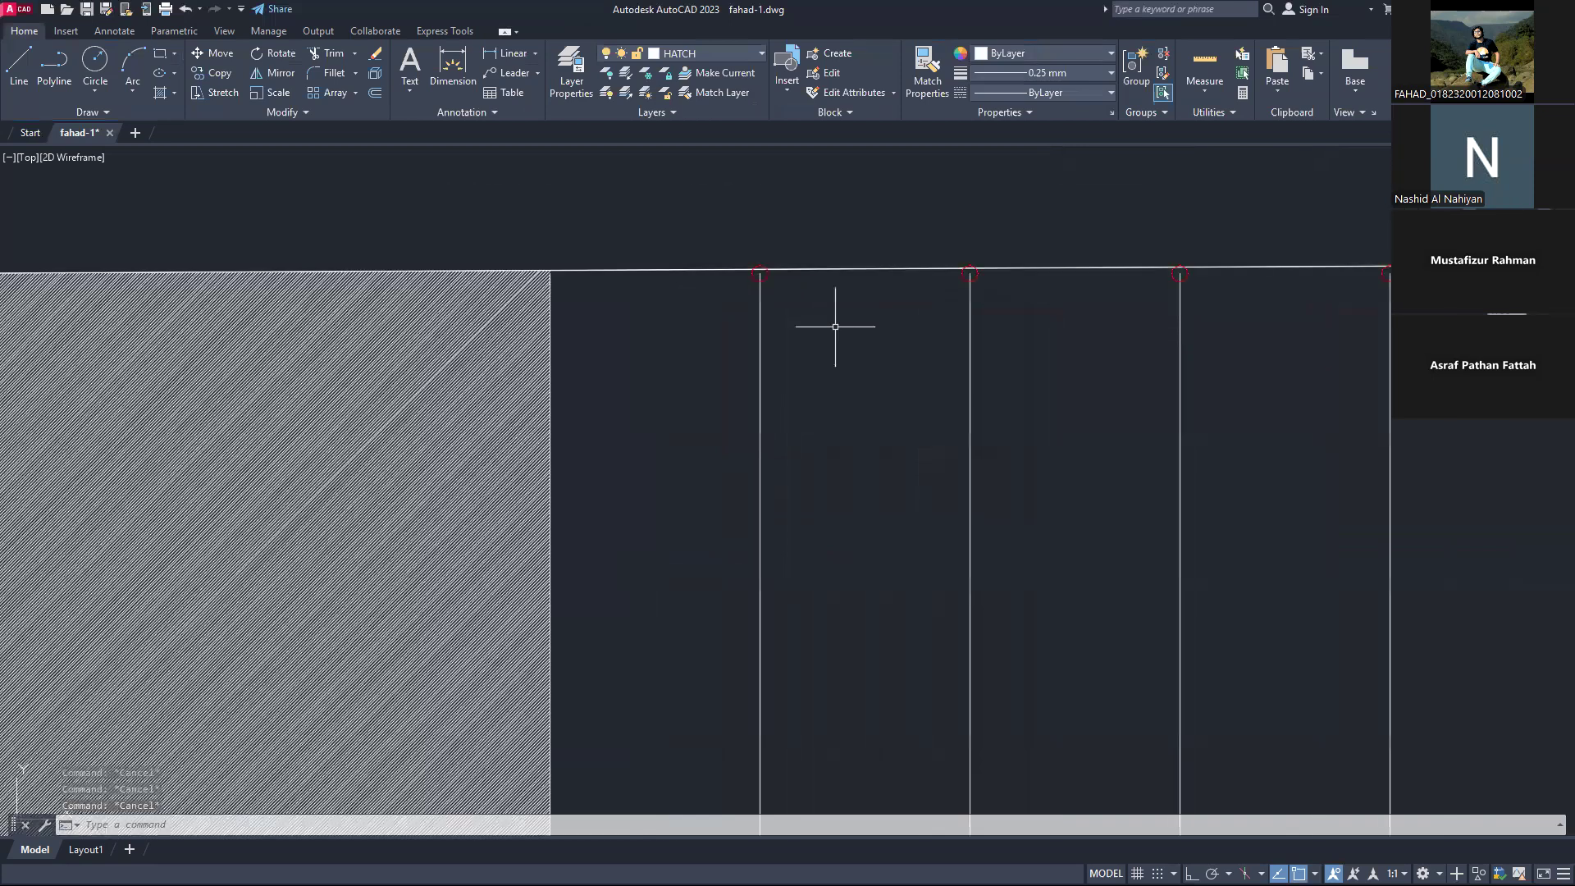
pyautogui.click(755, 342)
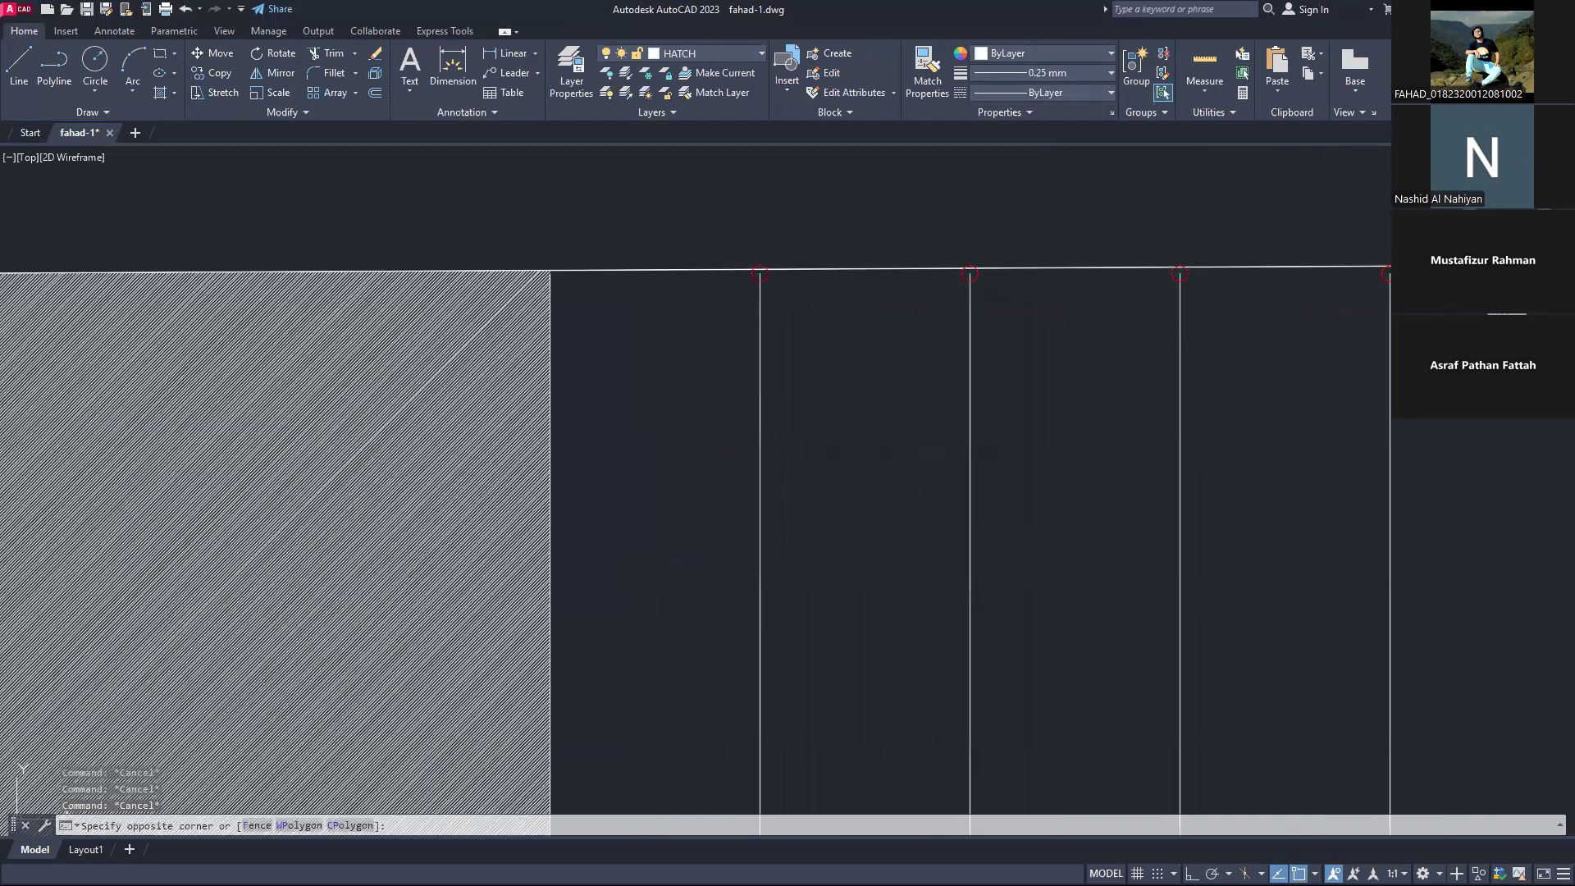
pyautogui.click(759, 344)
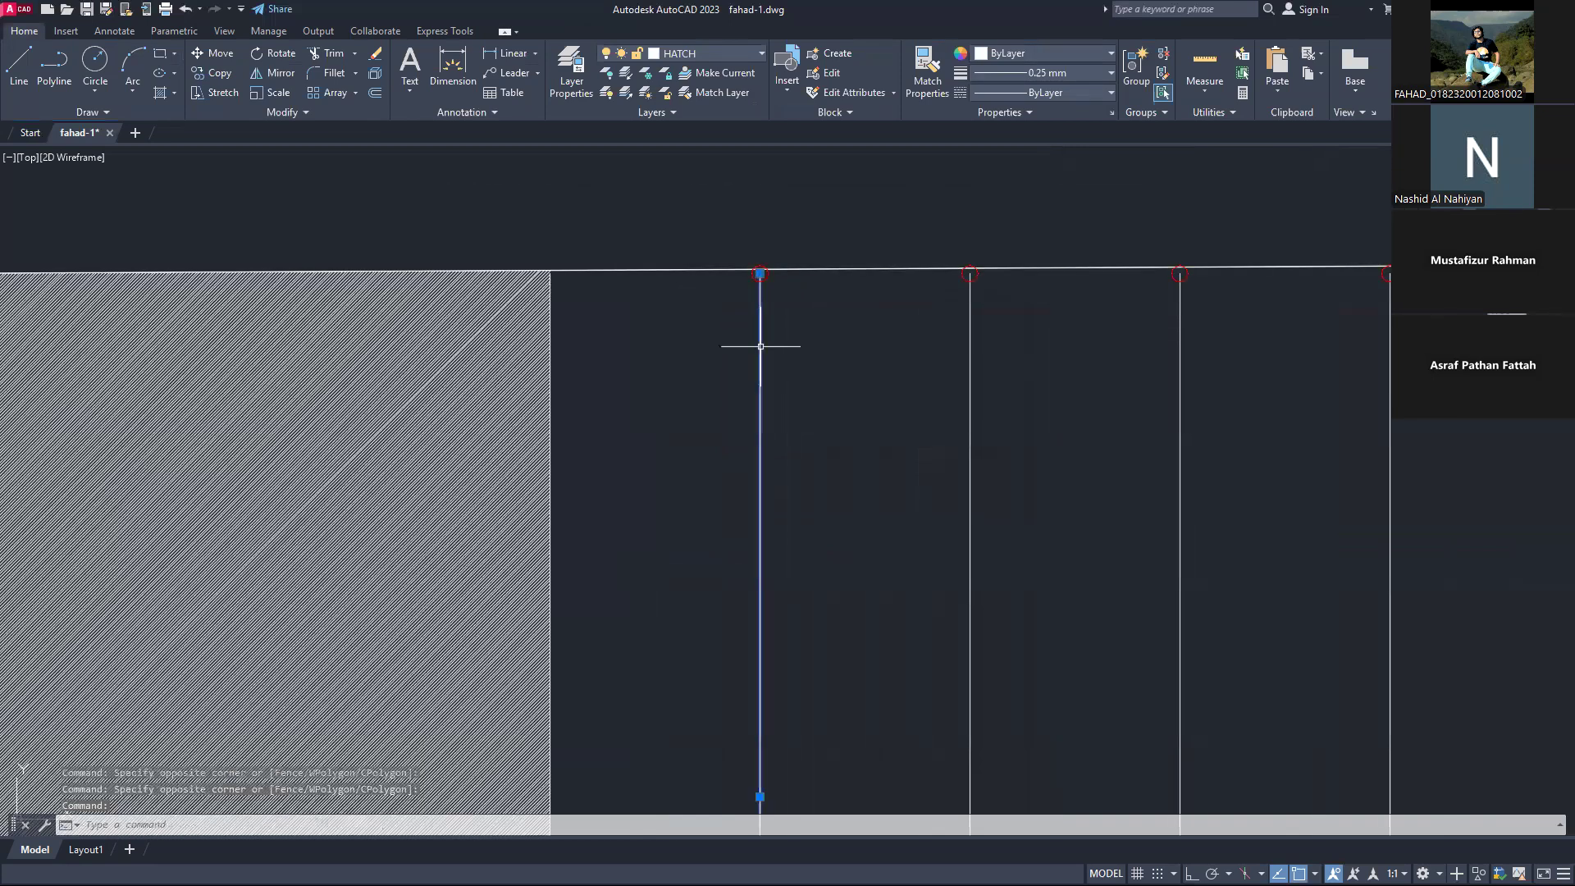
pyautogui.click(759, 273)
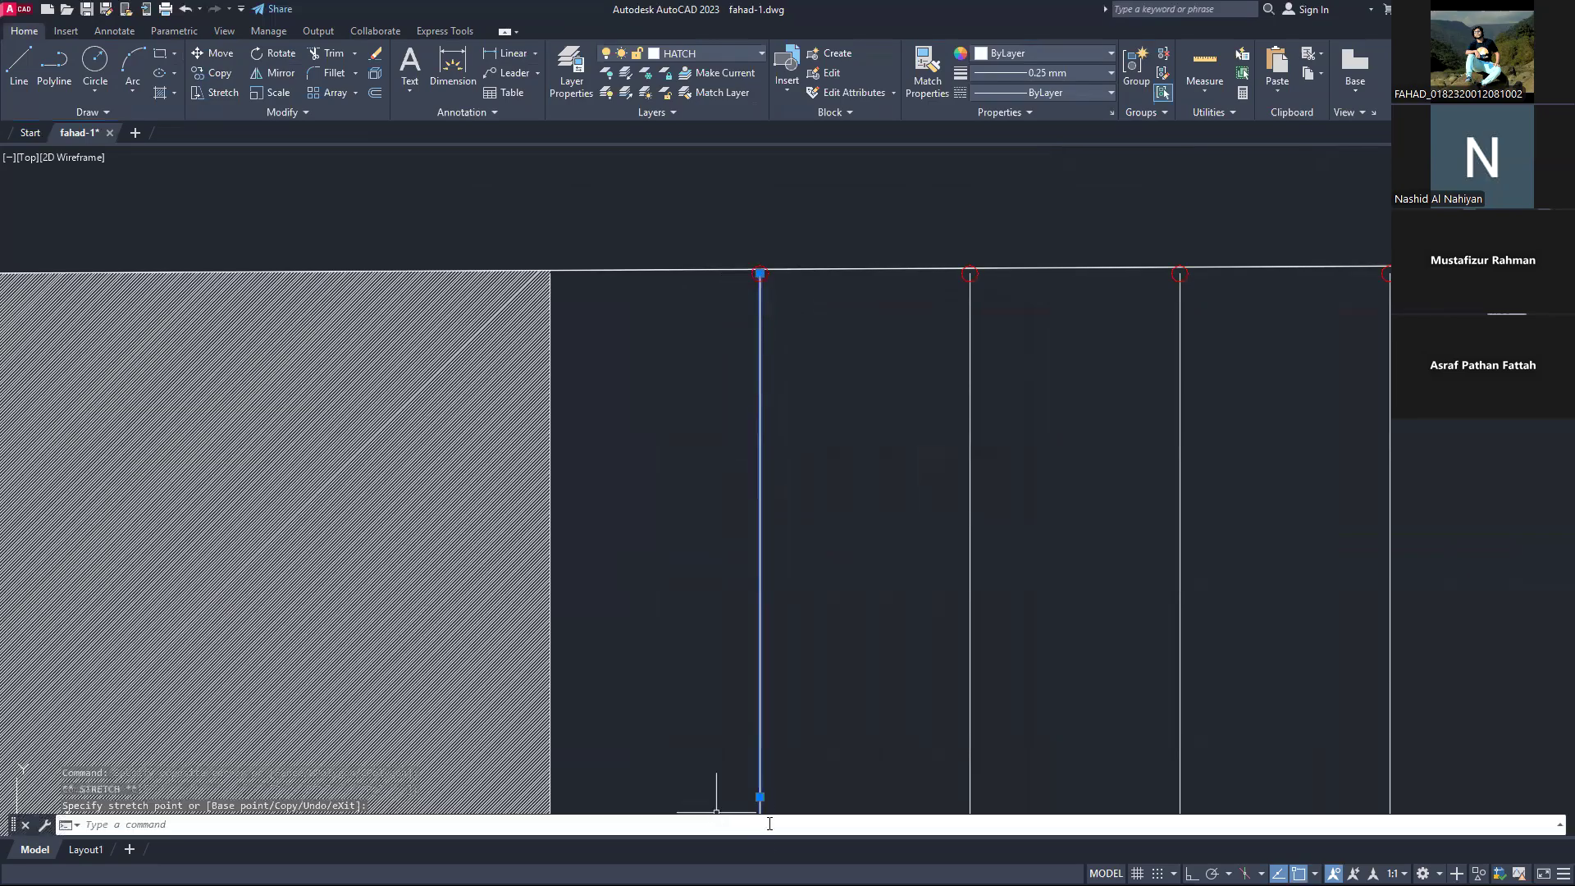
pyautogui.scroll(-5, 767, 795)
pyautogui.click(777, 778)
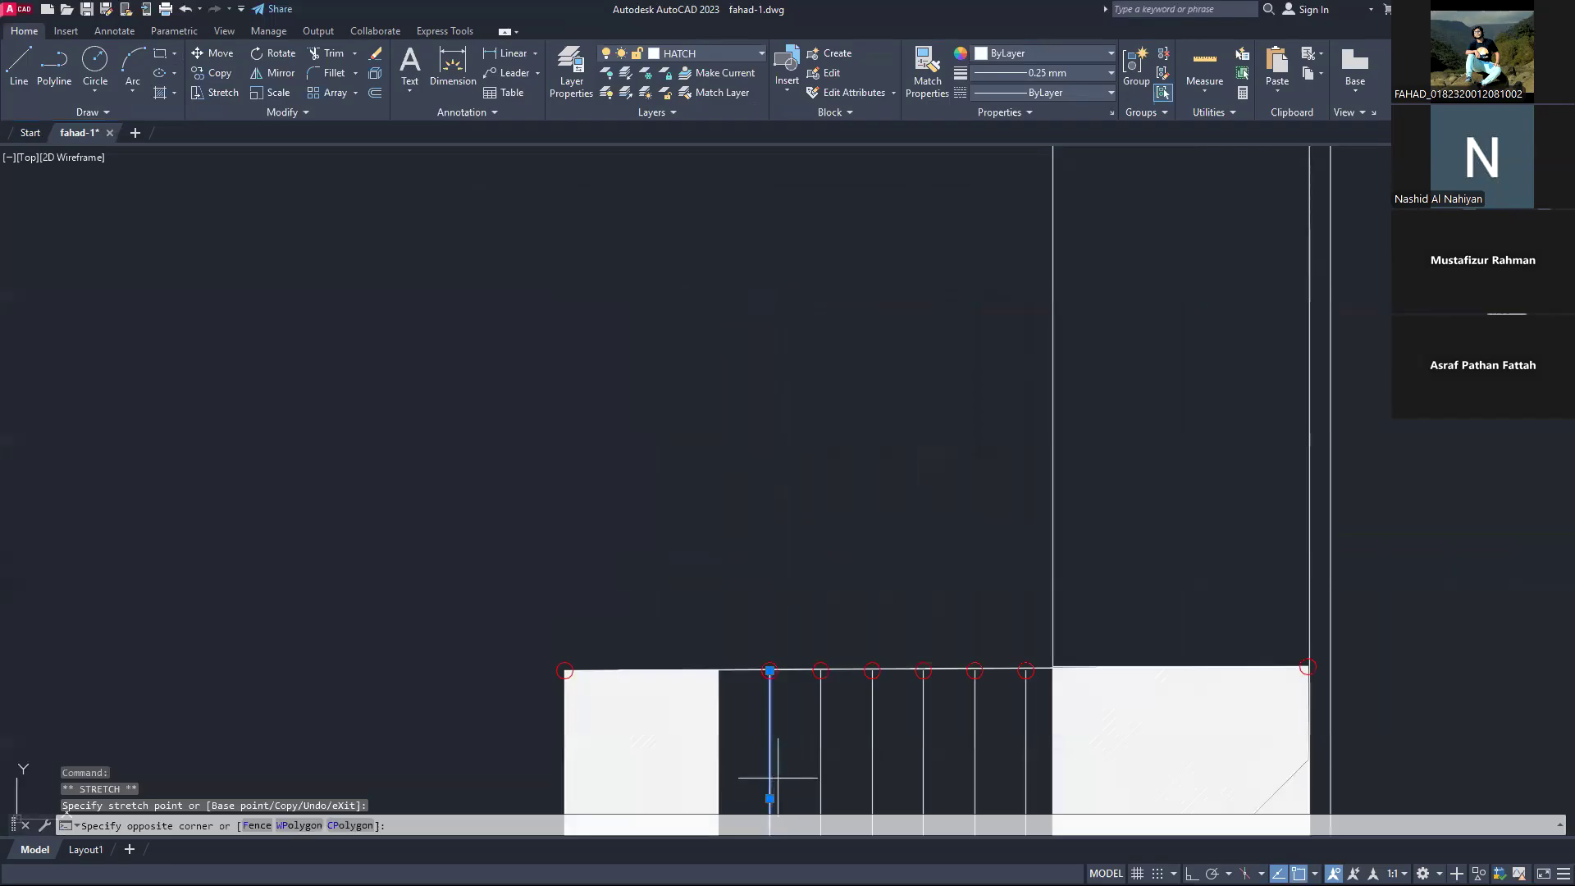
pyautogui.press('Escape')
pyautogui.press('Escape')
pyautogui.scroll(3, 818, 687)
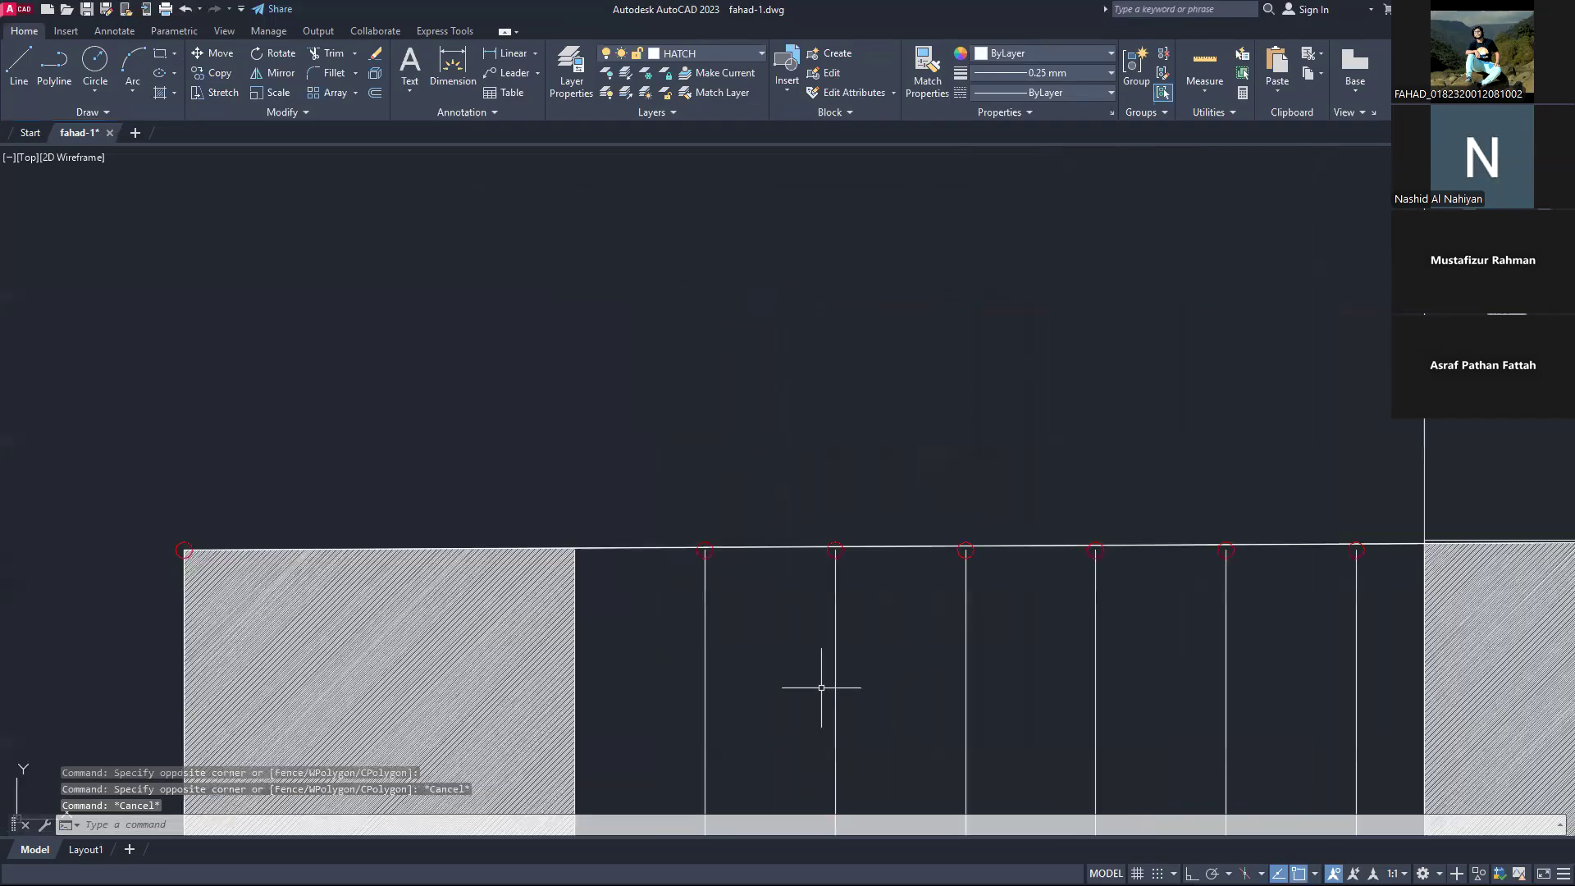
# Step: Offset the top edge of the upper section 5" inward and undo that offset
pyautogui.click(797, 545)
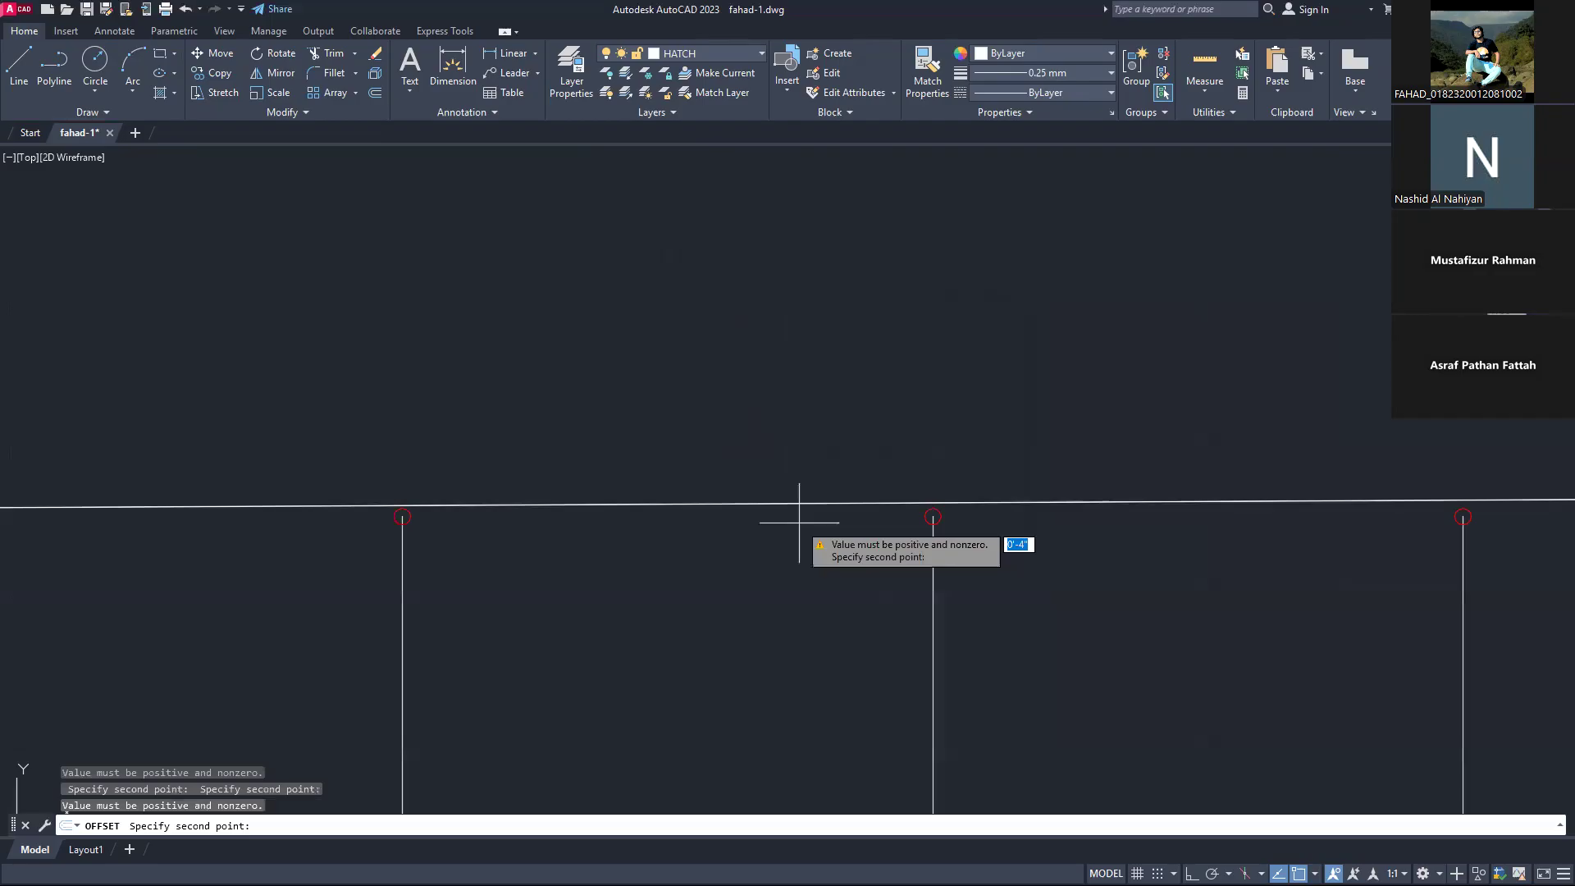
pyautogui.write('1')
pyautogui.write('5')
pyautogui.press('Return')
pyautogui.scroll(-4, 874, 446)
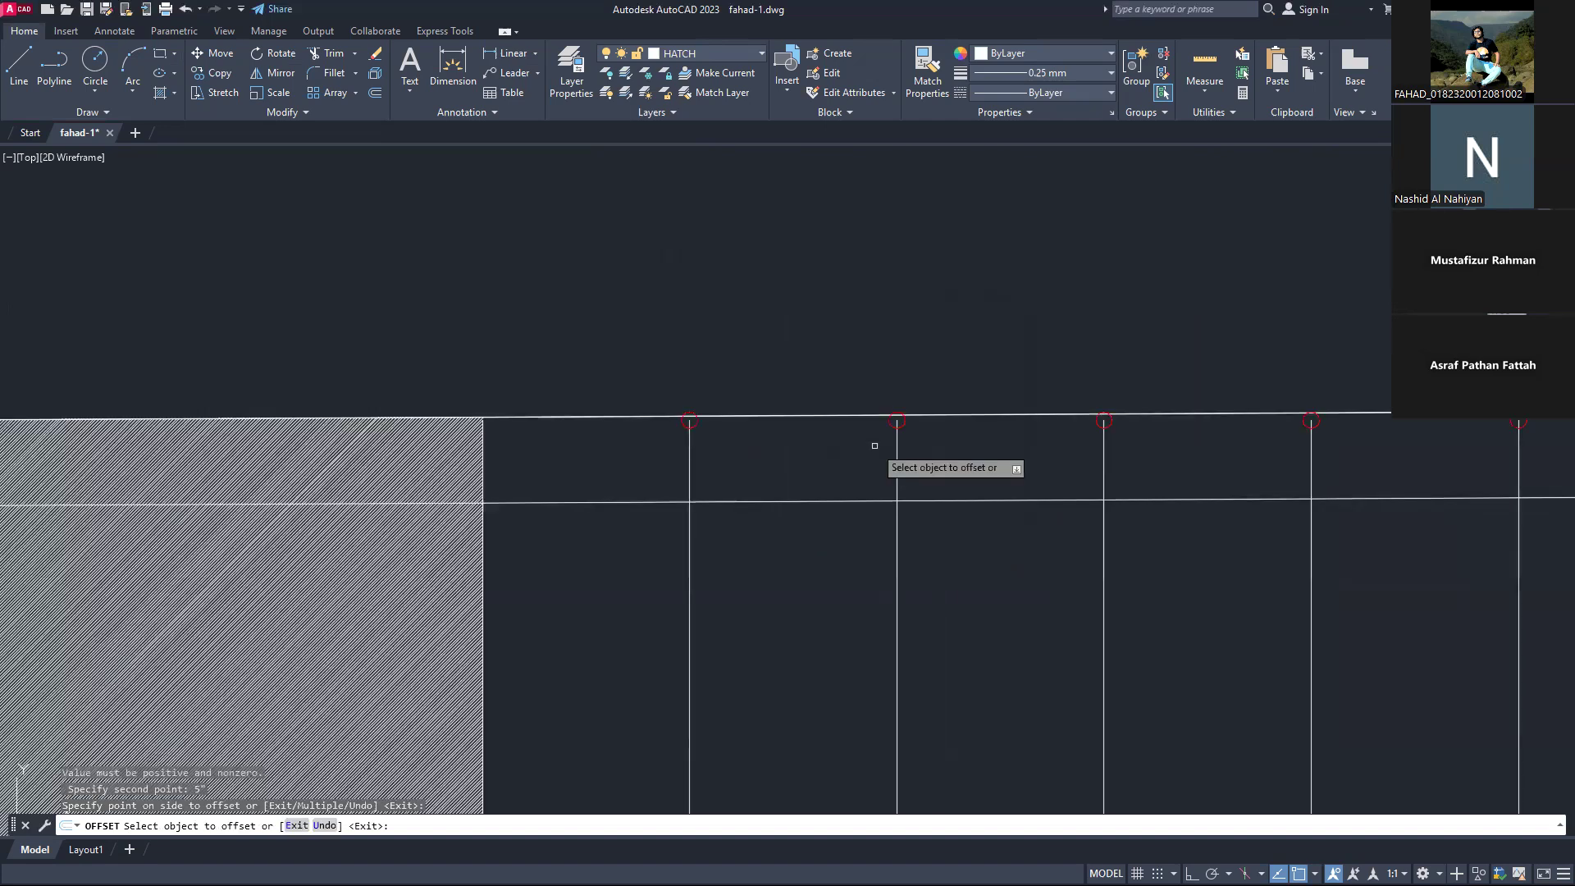
pyautogui.scroll(-2, 875, 446)
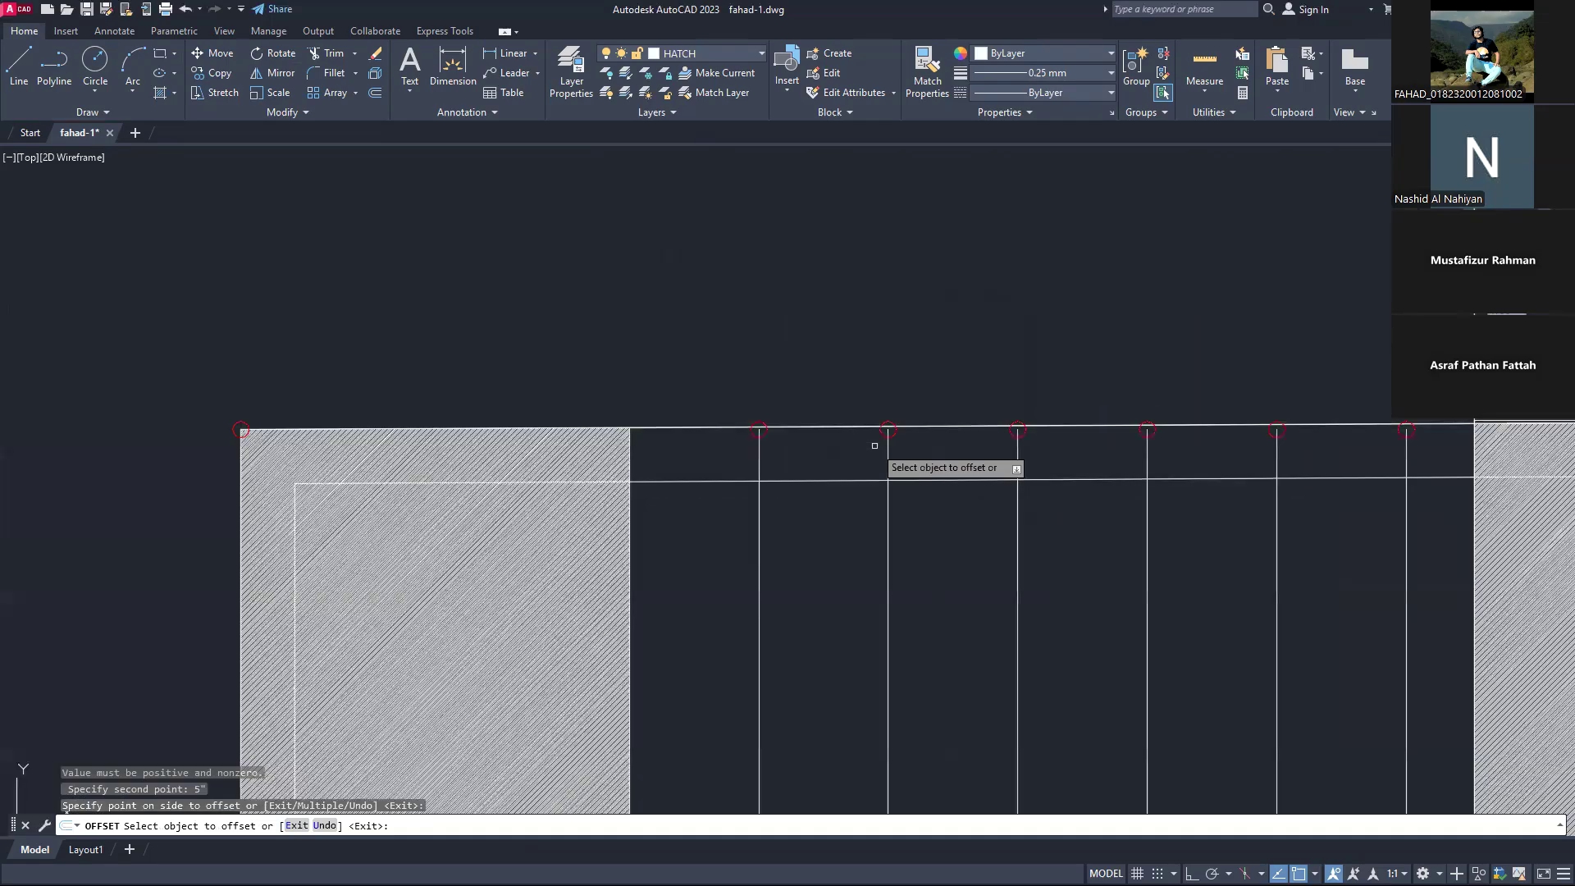
pyautogui.click(871, 428)
pyautogui.scroll(4, 868, 471)
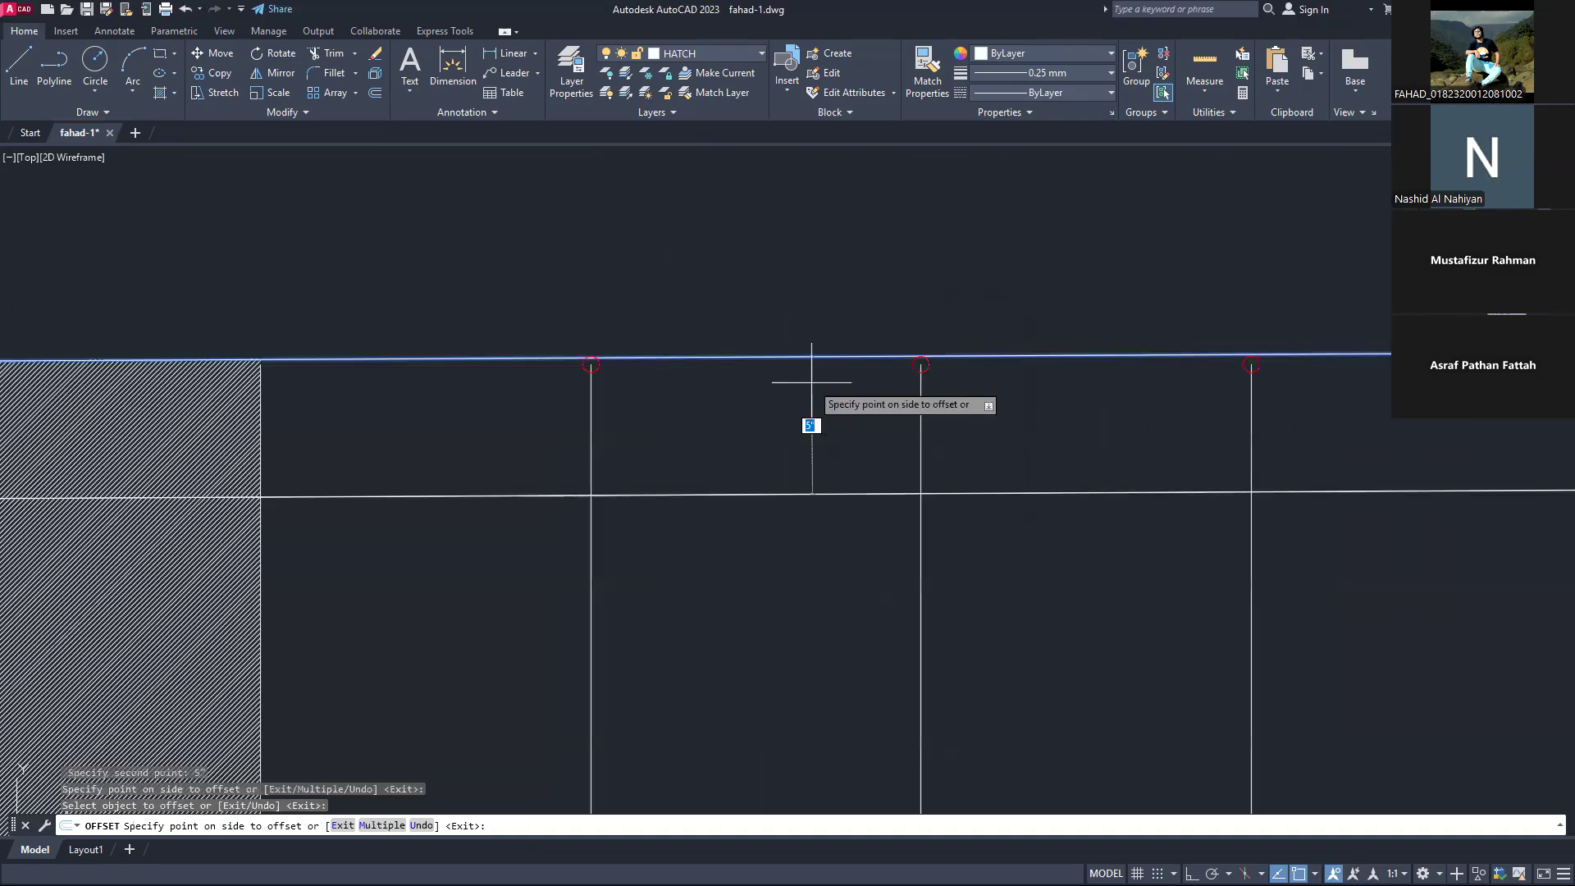
pyautogui.moveTo(813, 406); pyautogui.dragTo(813, 387, button='middle')
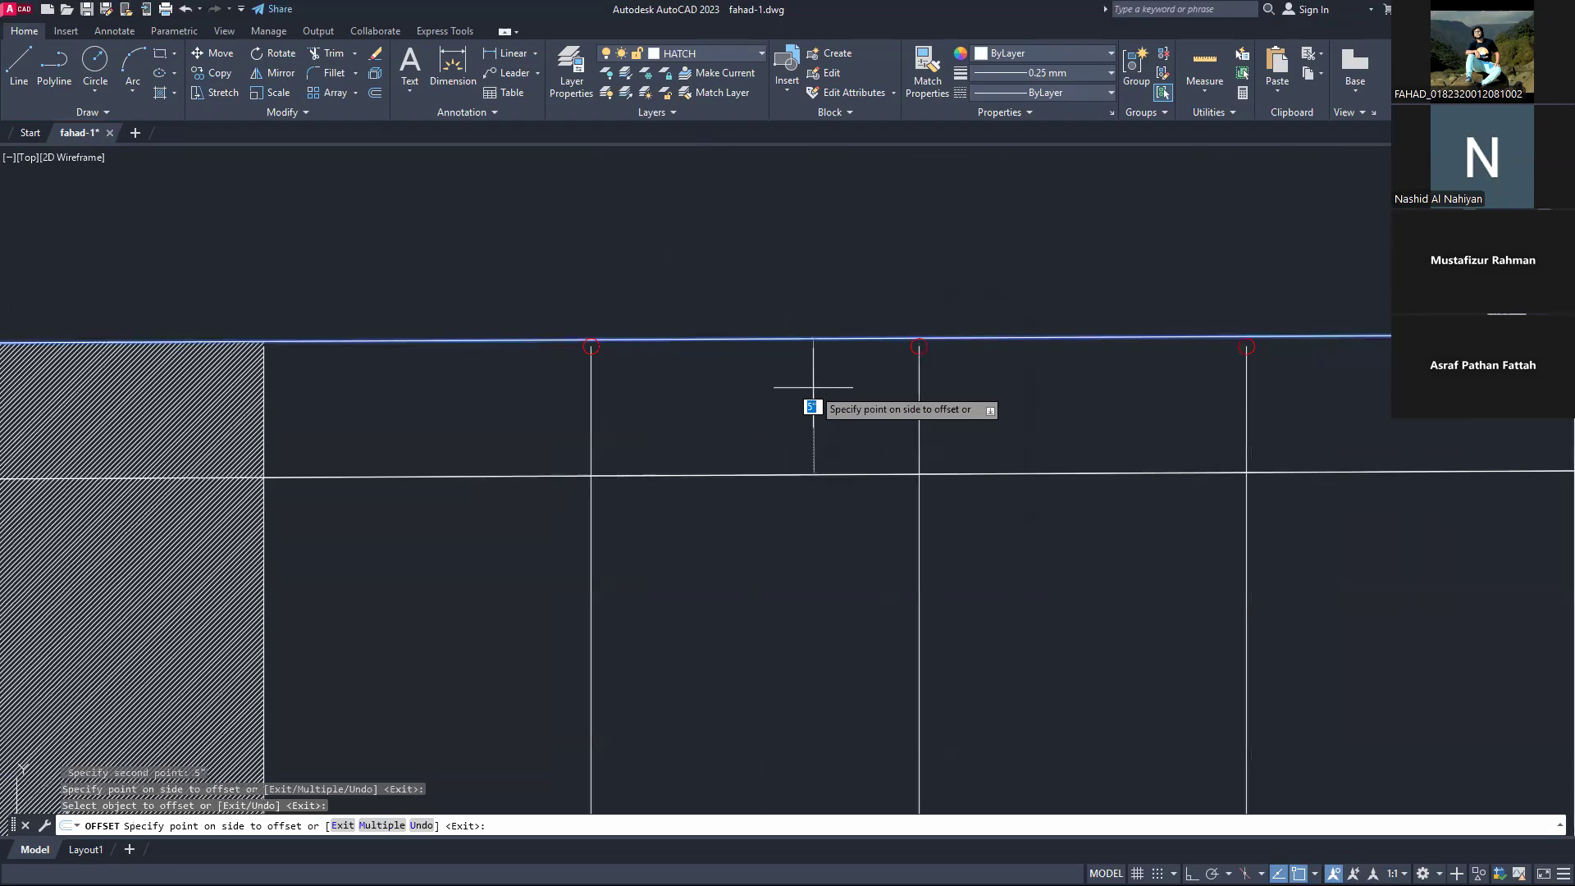
pyautogui.hotkey('ctrl', 'z')
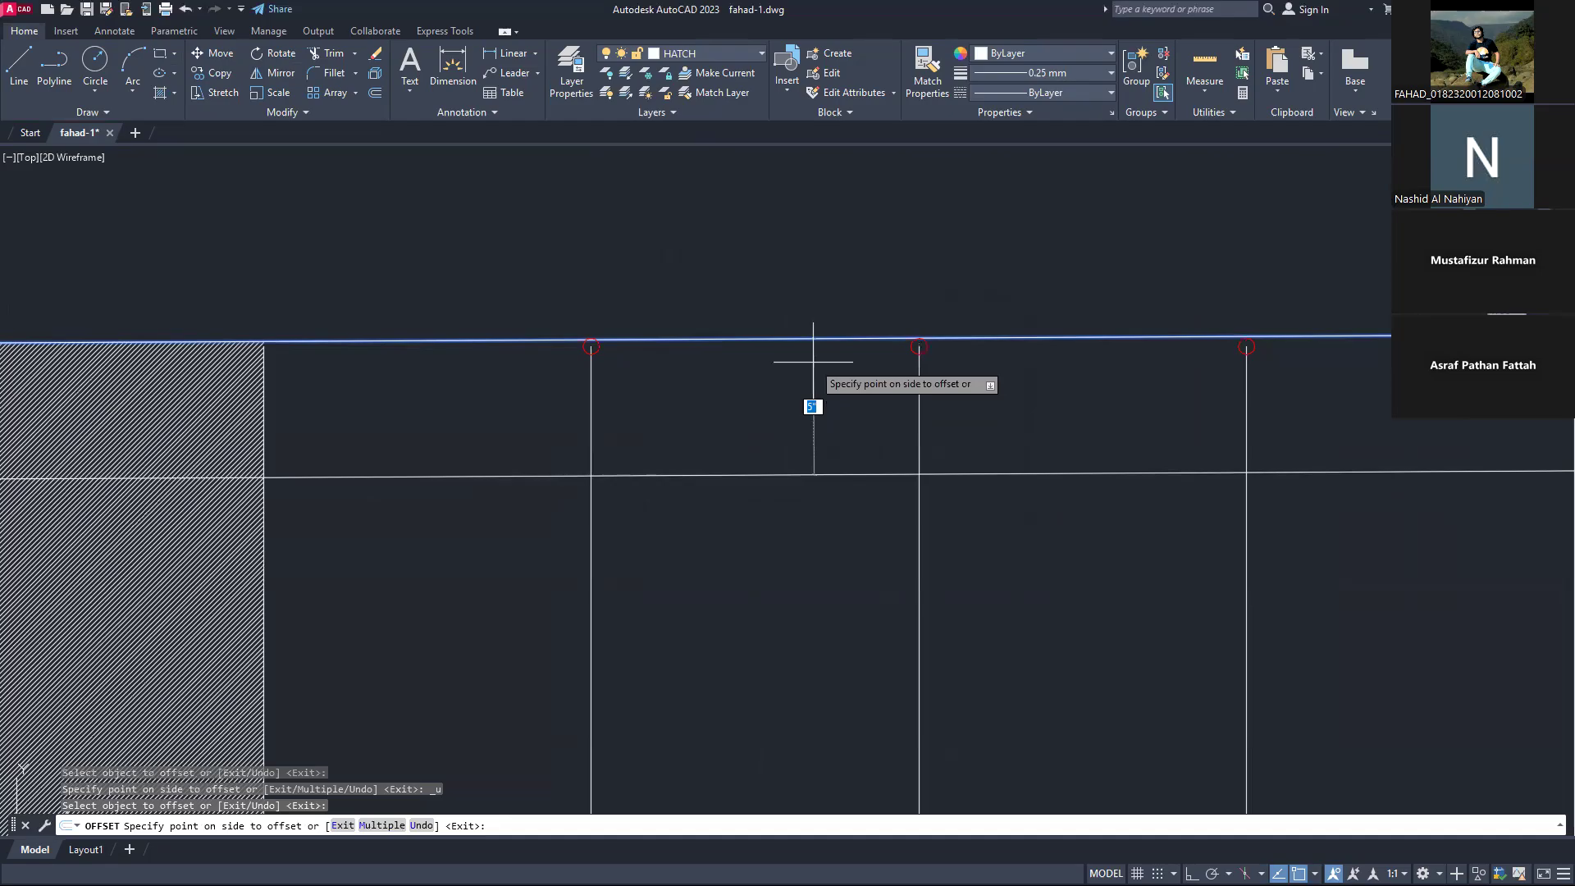
# Step: Offset the top edge of the upper section .5" inward across the spaced lines
pyautogui.write('.5')
pyautogui.press('Return')
pyautogui.scroll(-4, 813, 361)
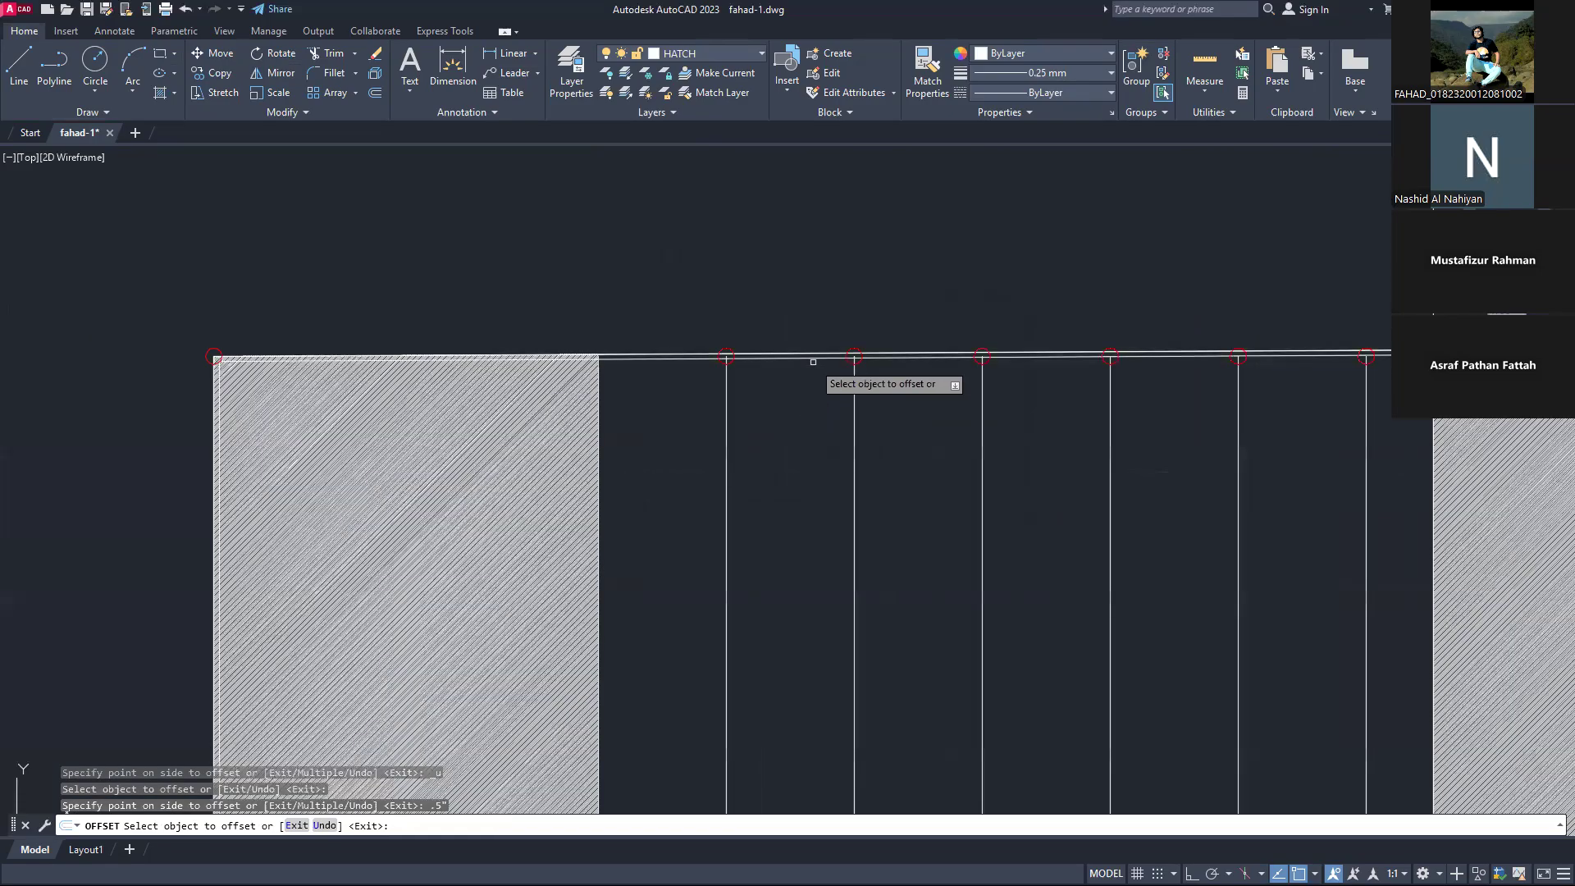
pyautogui.scroll(-2, 813, 361)
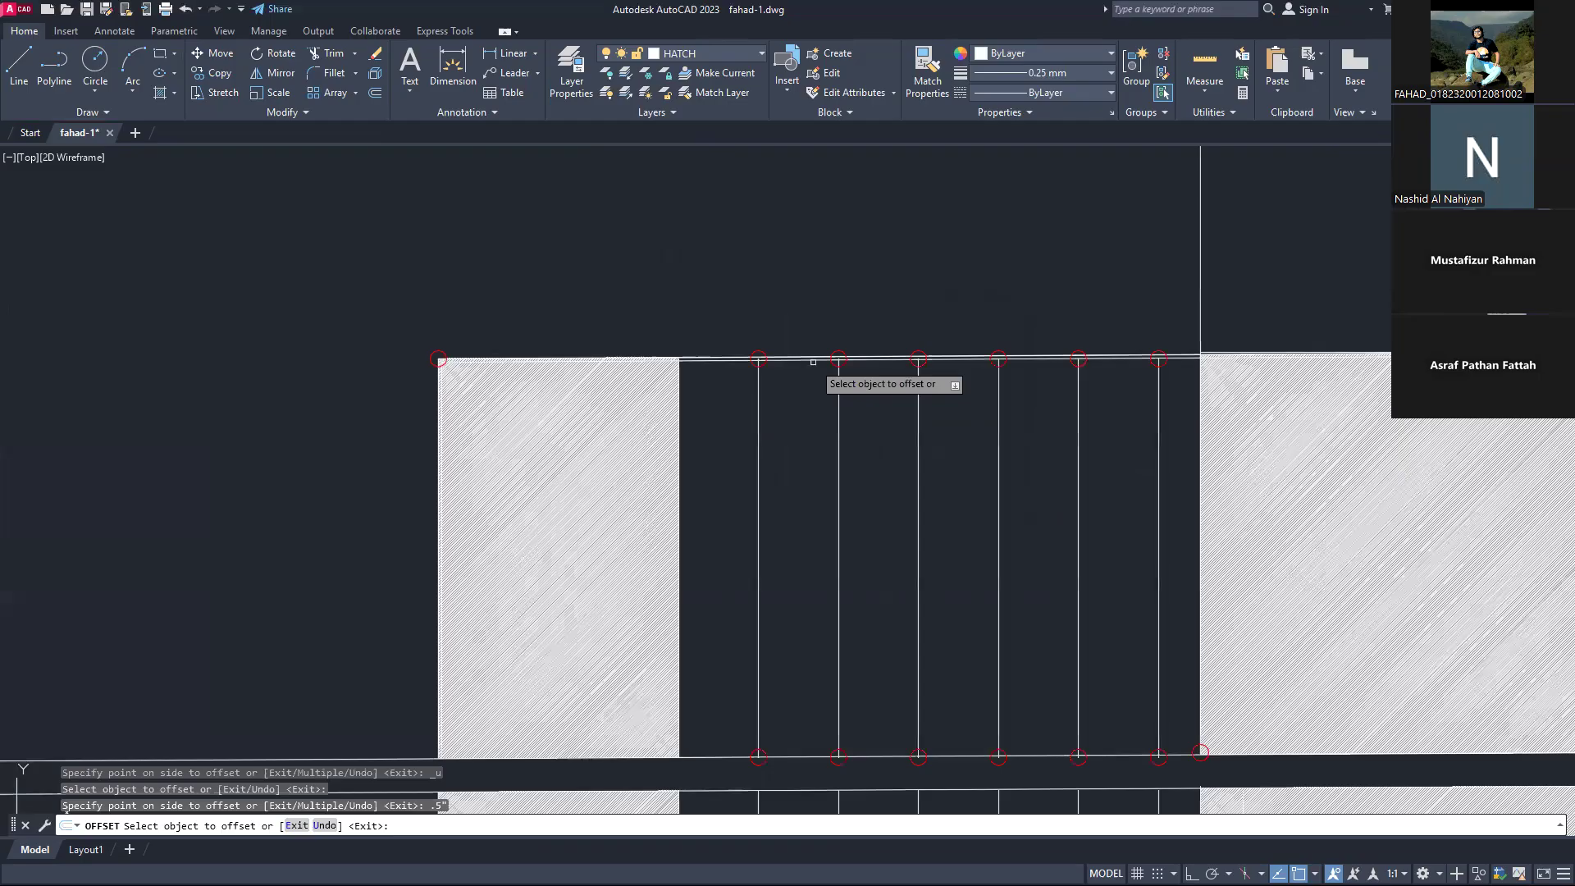
# Step: Offset both dividing wall lines .5", the upper one into the upper section and the lower one into the lower section
pyautogui.scroll(1, 813, 361)
pyautogui.scroll(-1, 779, 415)
pyautogui.click(874, 765)
pyautogui.write('.5')
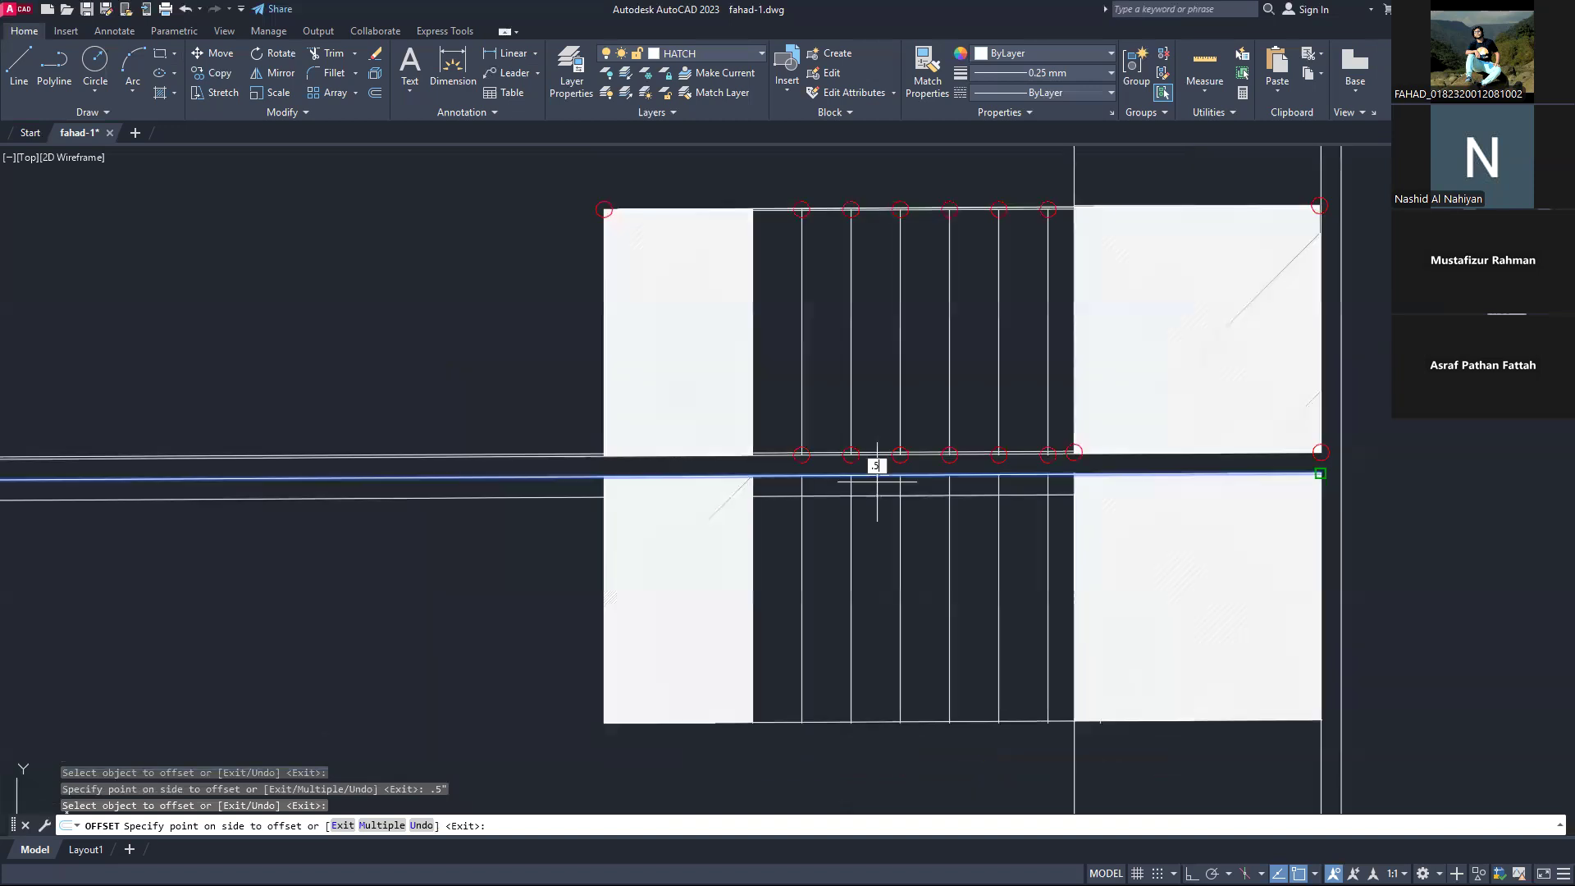
pyautogui.press('Return')
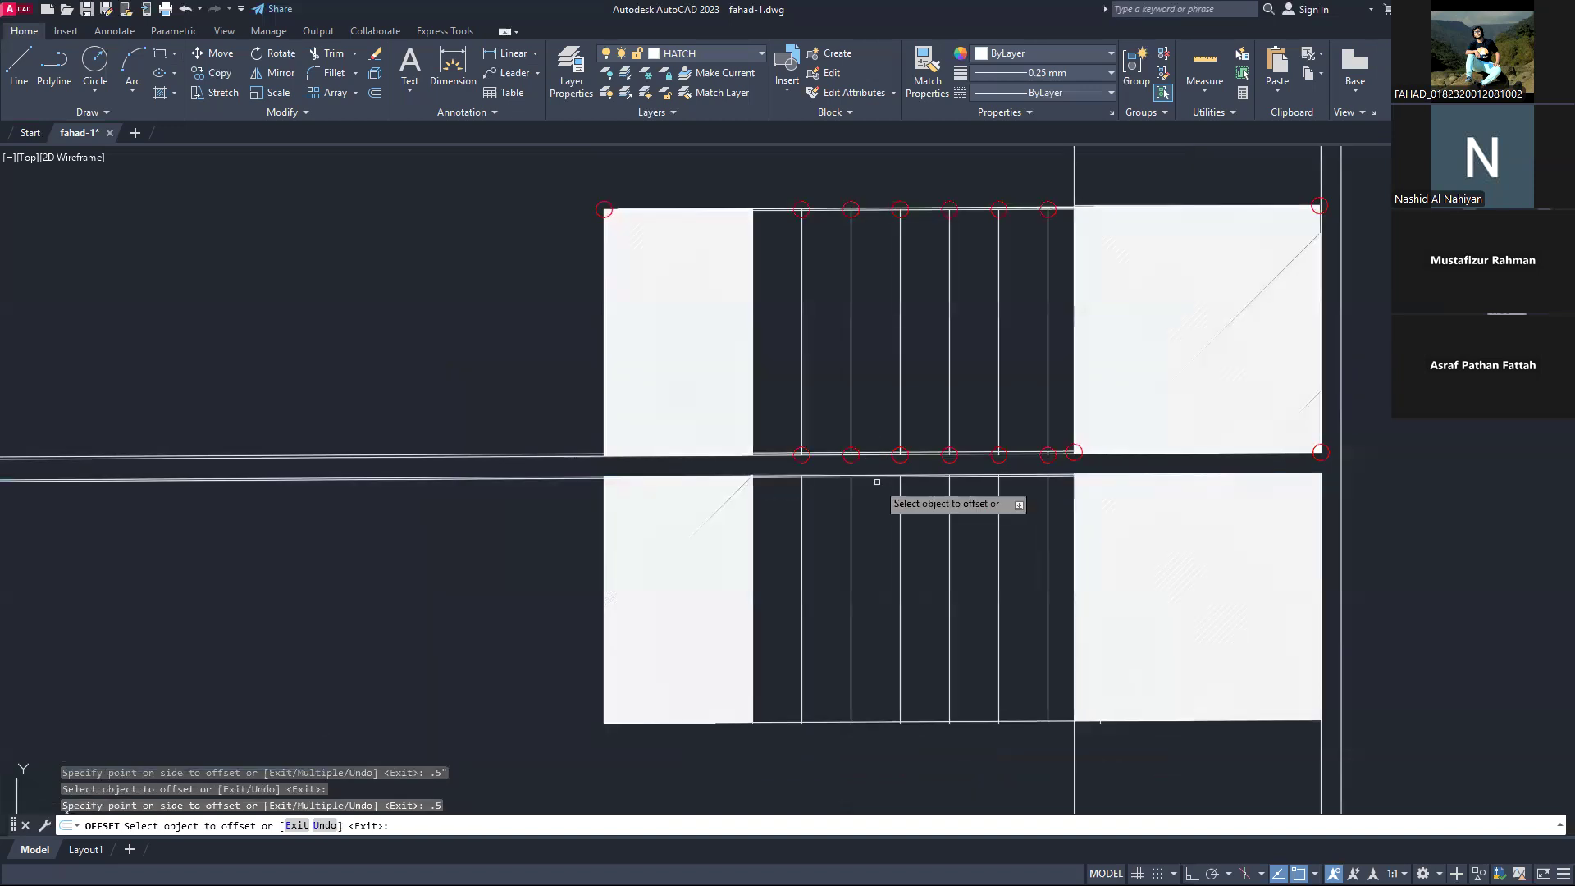
# Step: Offset the bottom edge of the lower section .5" inward across the spaced lines
pyautogui.click(880, 721)
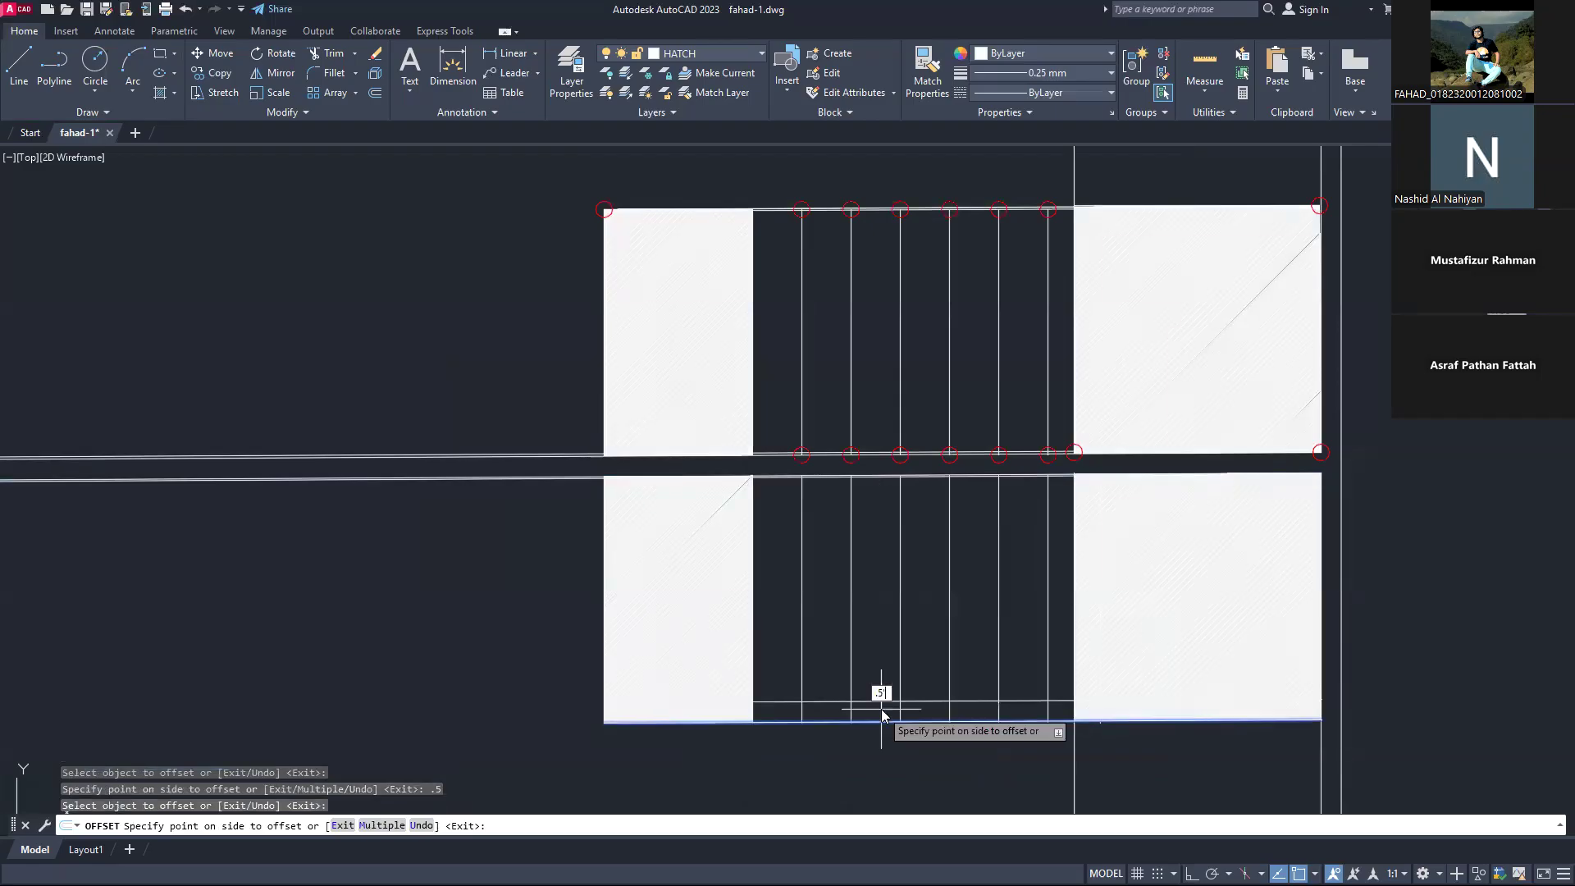
pyautogui.press('Return')
pyautogui.press('BackSpace')
pyautogui.write('.5')
pyautogui.press('Escape')
# Step: Hatch all strips between the spaced lines above and below the dividing wall in the pink colour 221,179,212
pyautogui.moveTo(793, 649); pyautogui.dragTo(767, 516, button='middle')
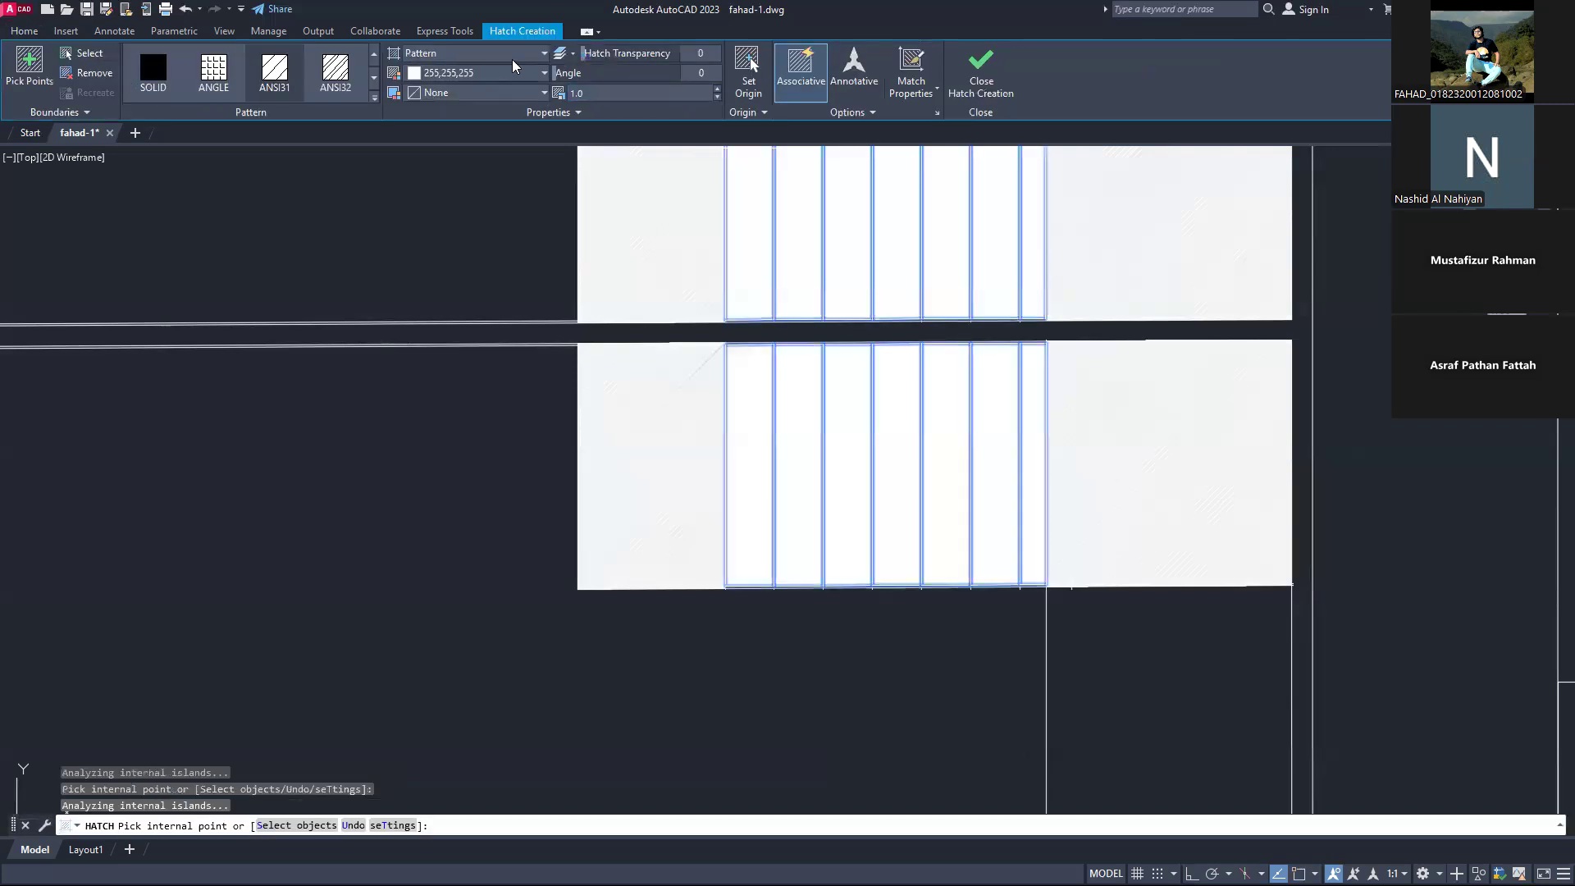
pyautogui.click(537, 76)
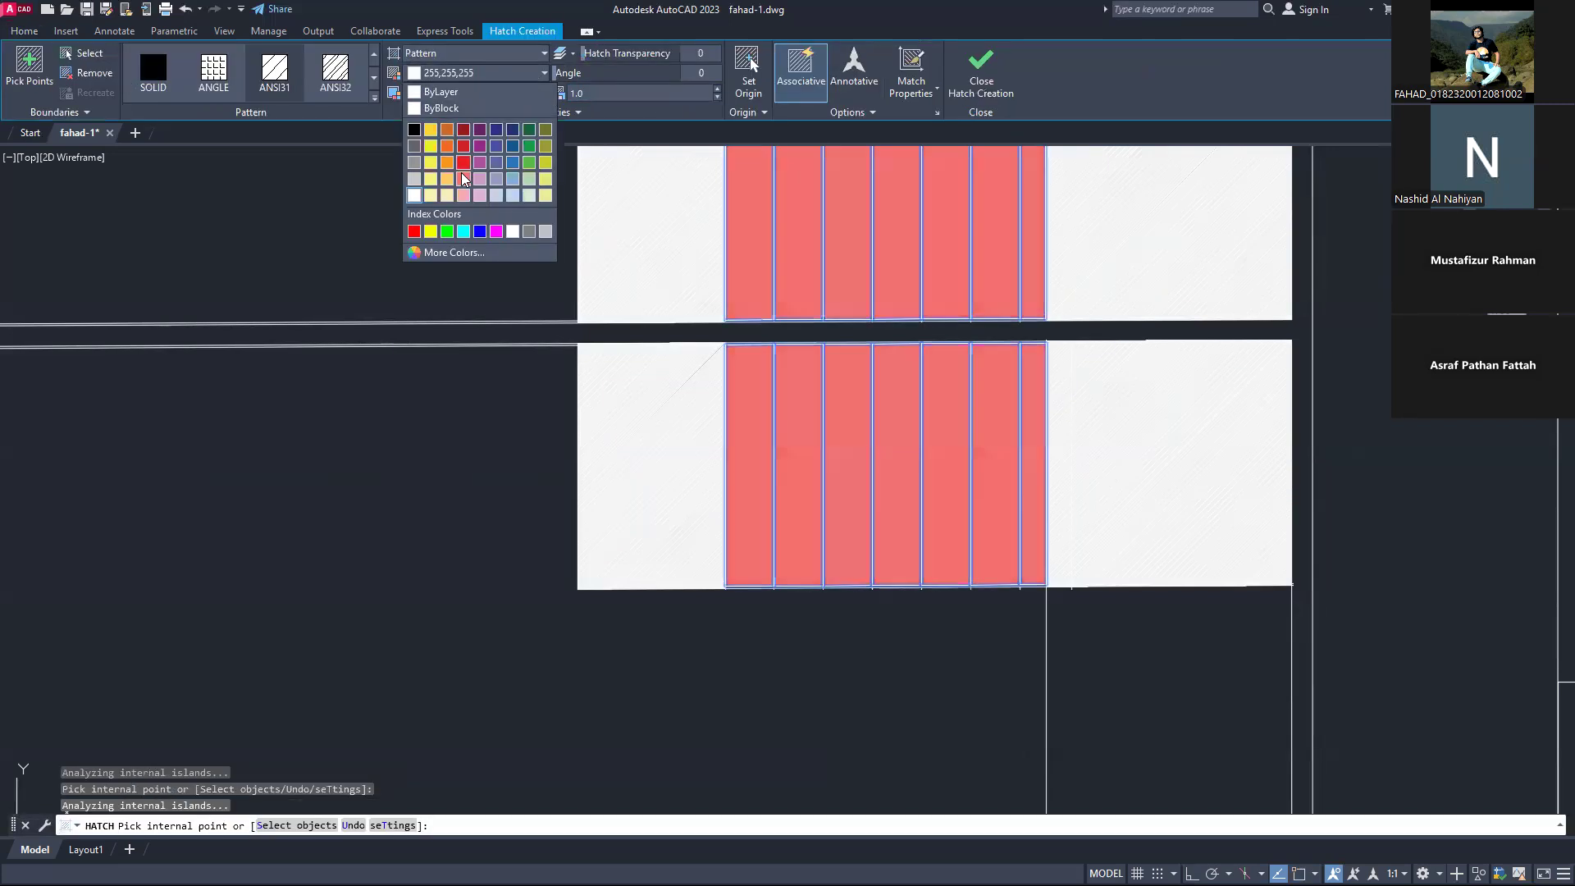
pyautogui.click(483, 196)
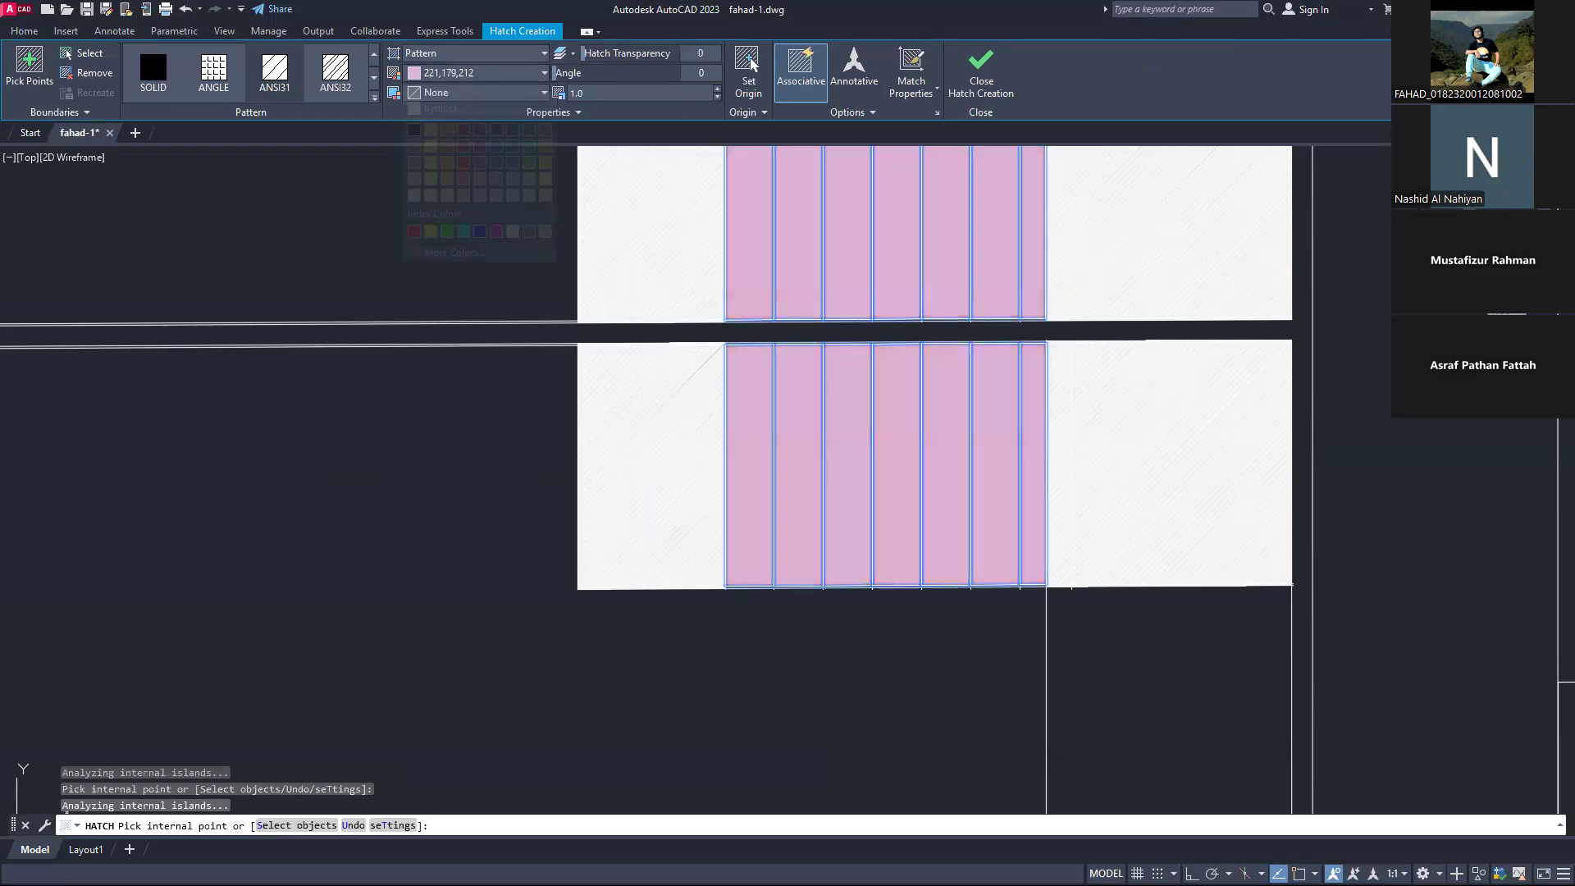
pyautogui.press('Escape')
pyautogui.scroll(-3, 573, 457)
pyautogui.scroll(5, 534, 327)
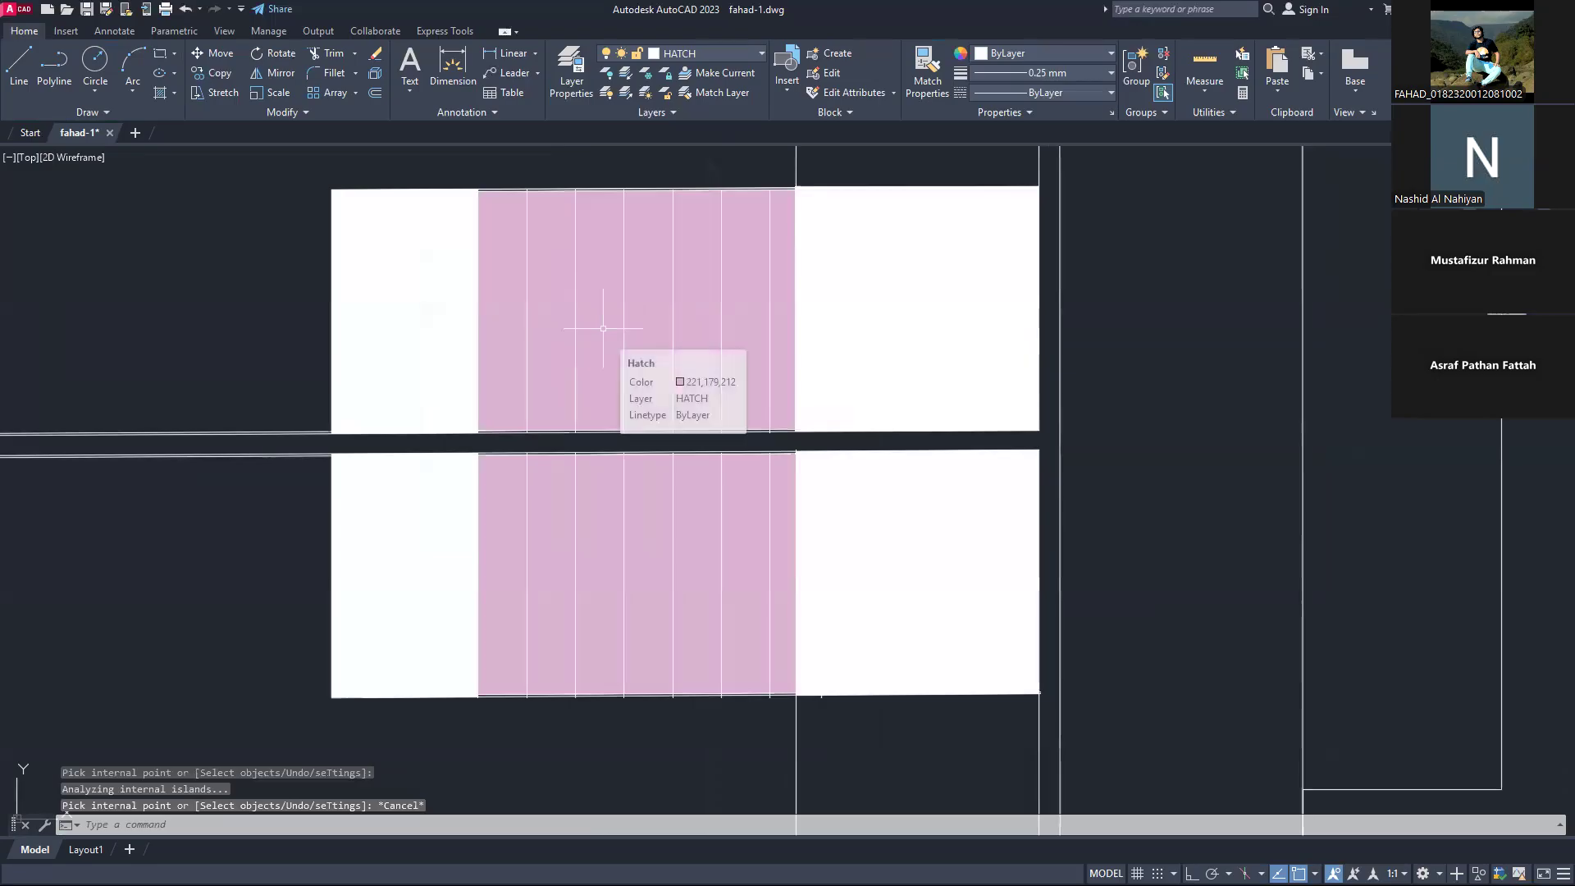
# Step: Examine the pink hatched strips and their edges along both sides of the dividing wall
pyautogui.scroll(-2, 664, 313)
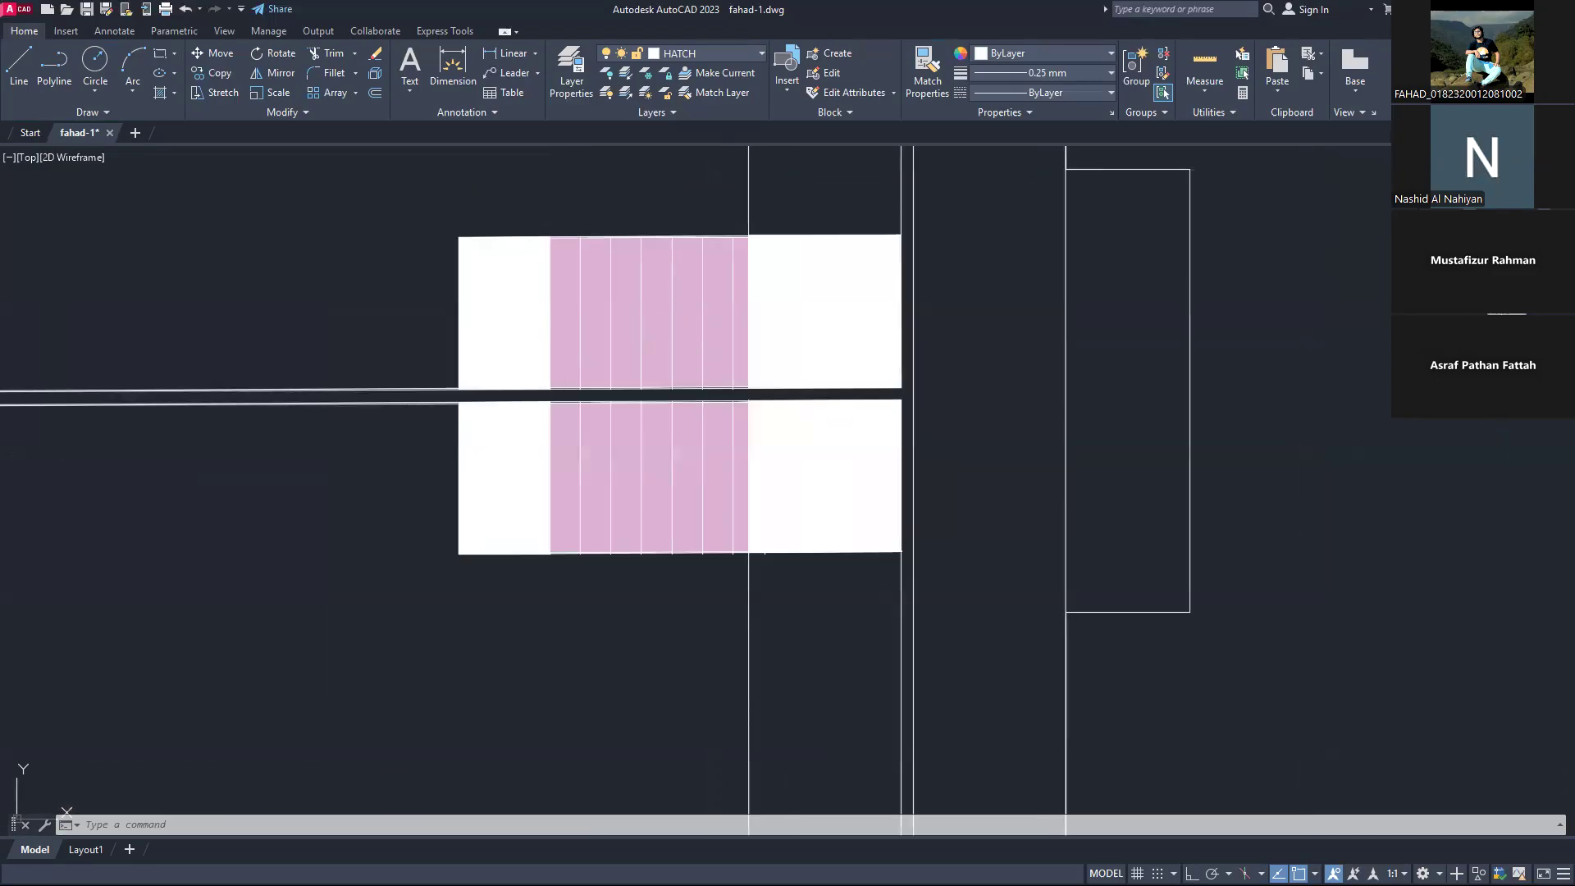
pyautogui.scroll(2, 501, 304)
pyautogui.scroll(-3, 566, 296)
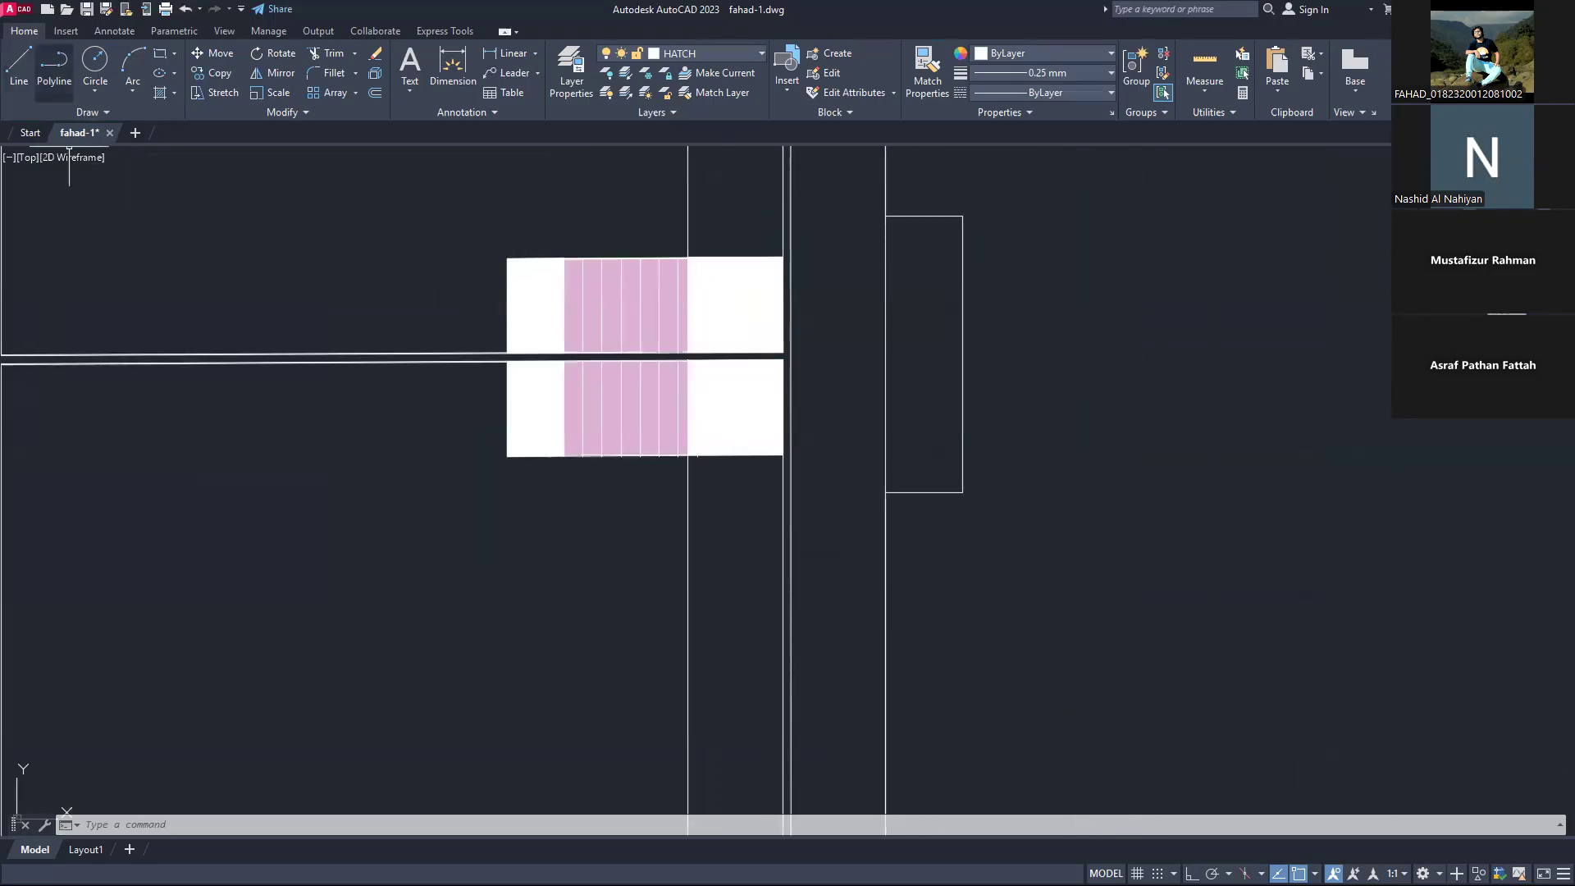
pyautogui.scroll(2, 587, 348)
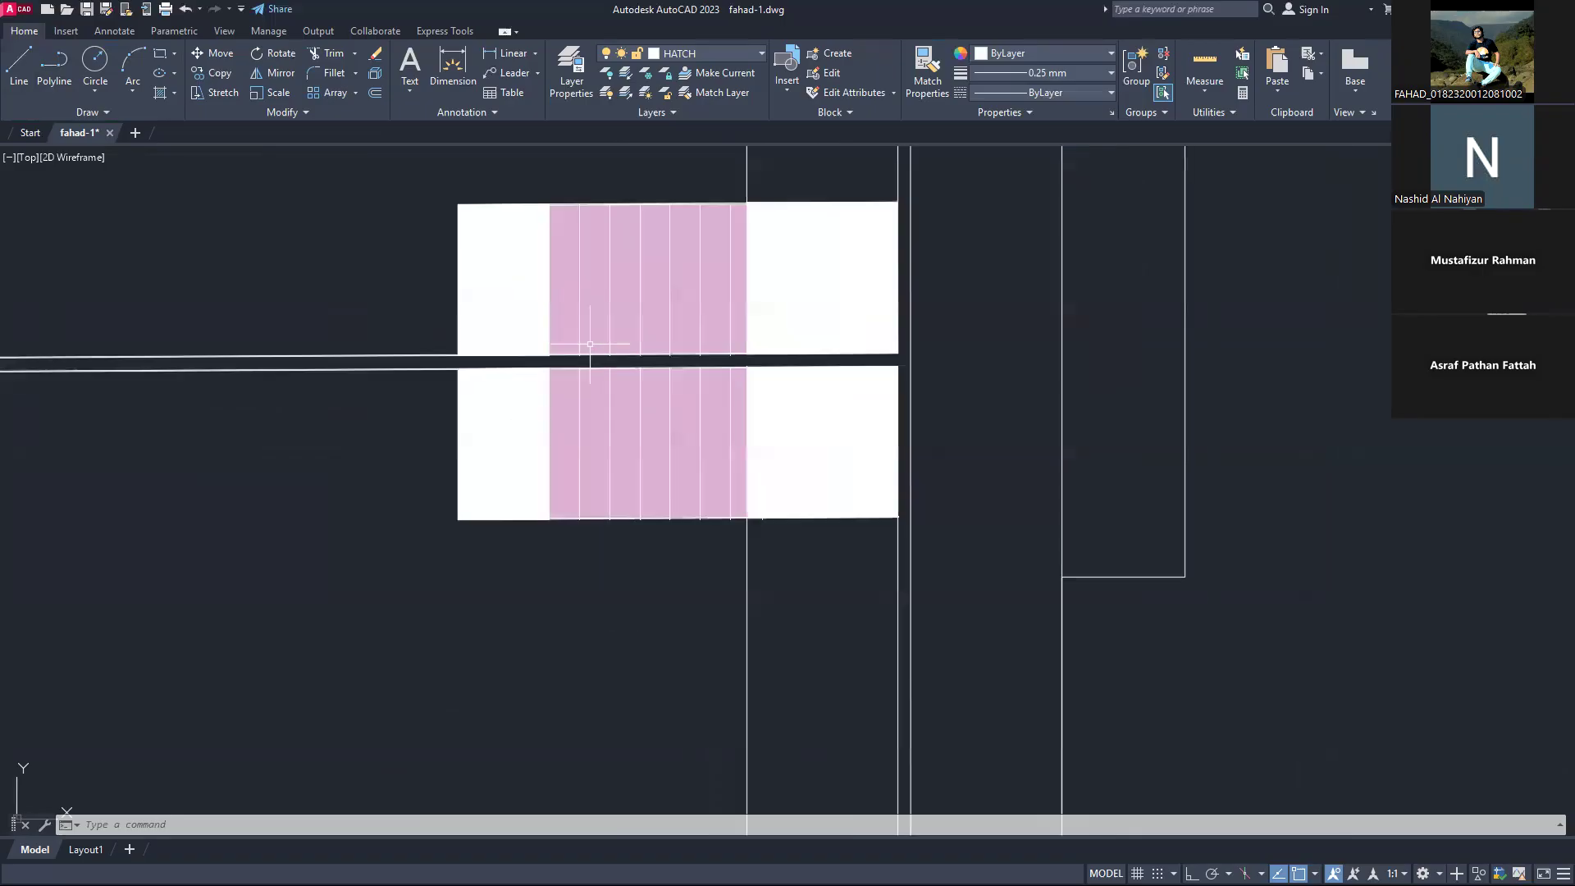
pyautogui.scroll(-2, 614, 323)
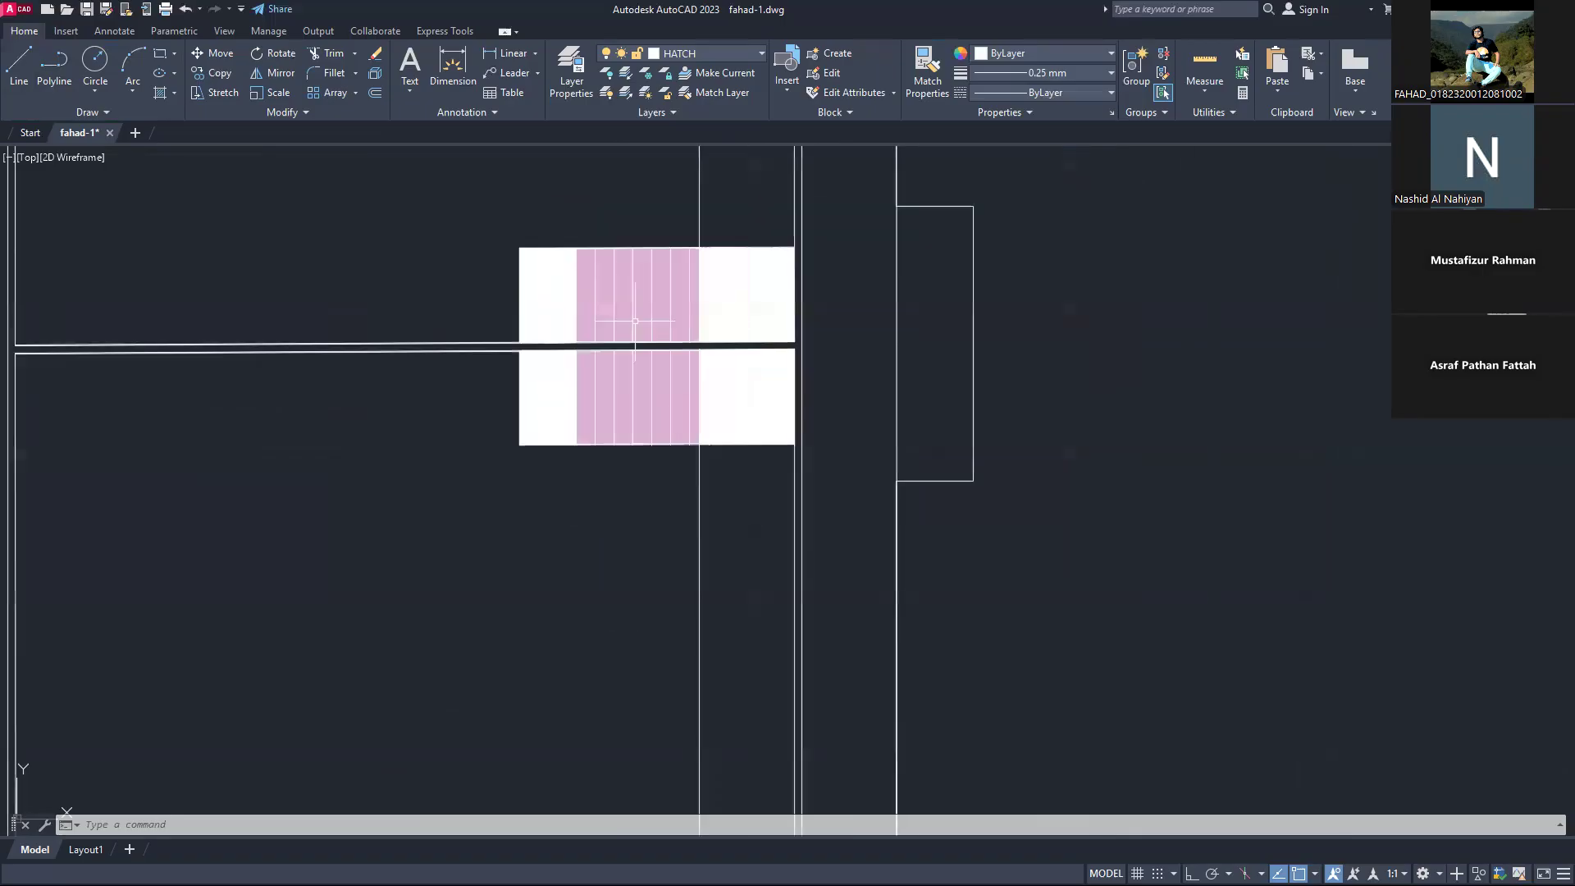
pyautogui.scroll(4, 541, 271)
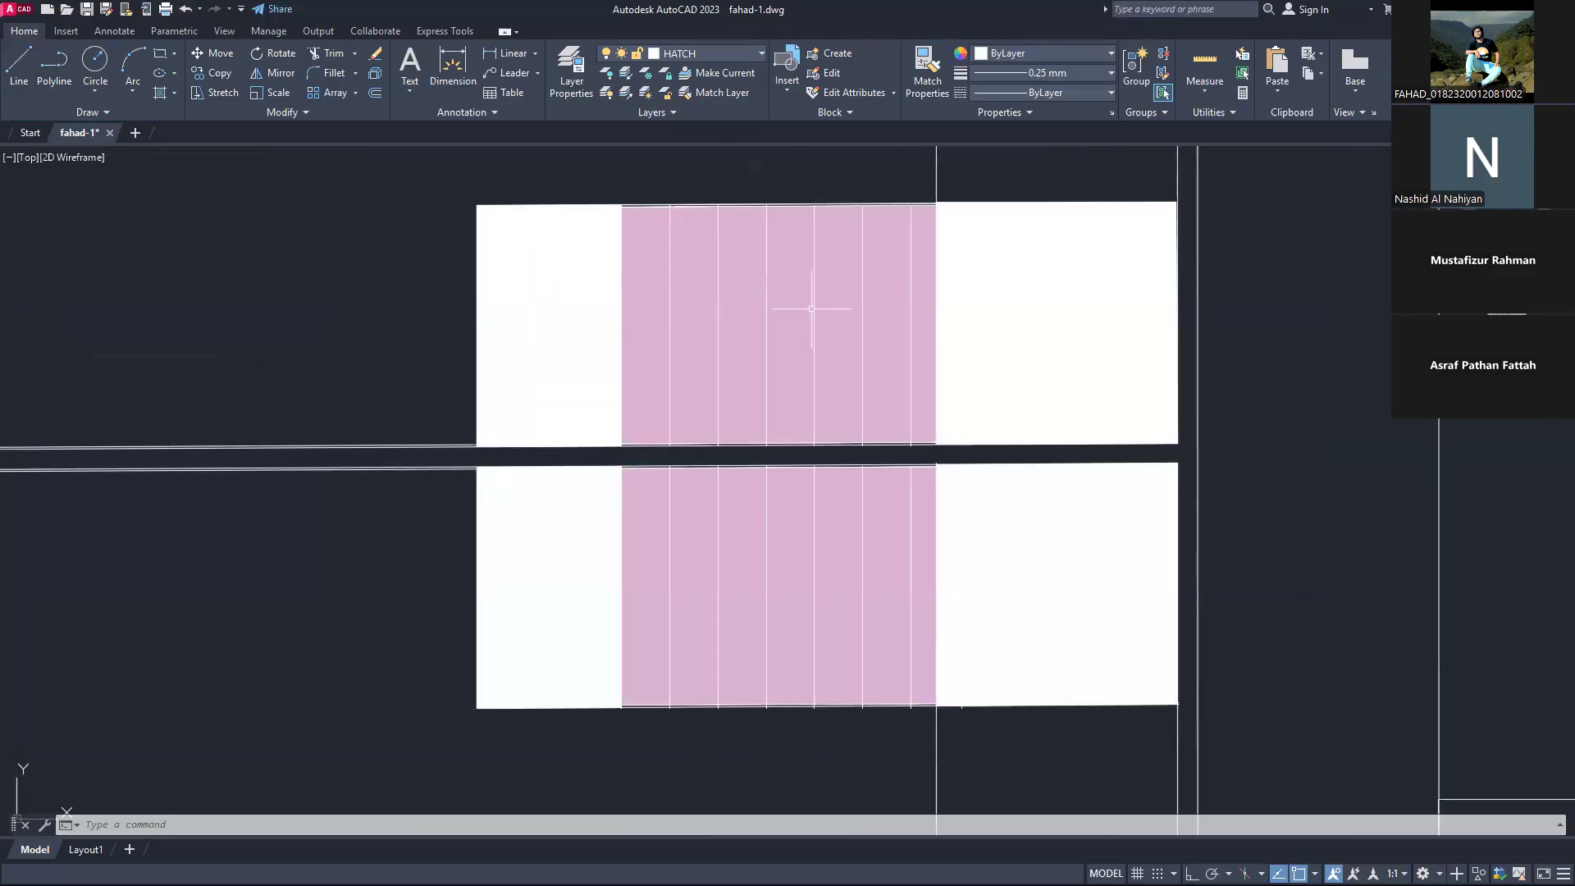
pyautogui.scroll(-2, 828, 311)
pyautogui.scroll(2, 876, 358)
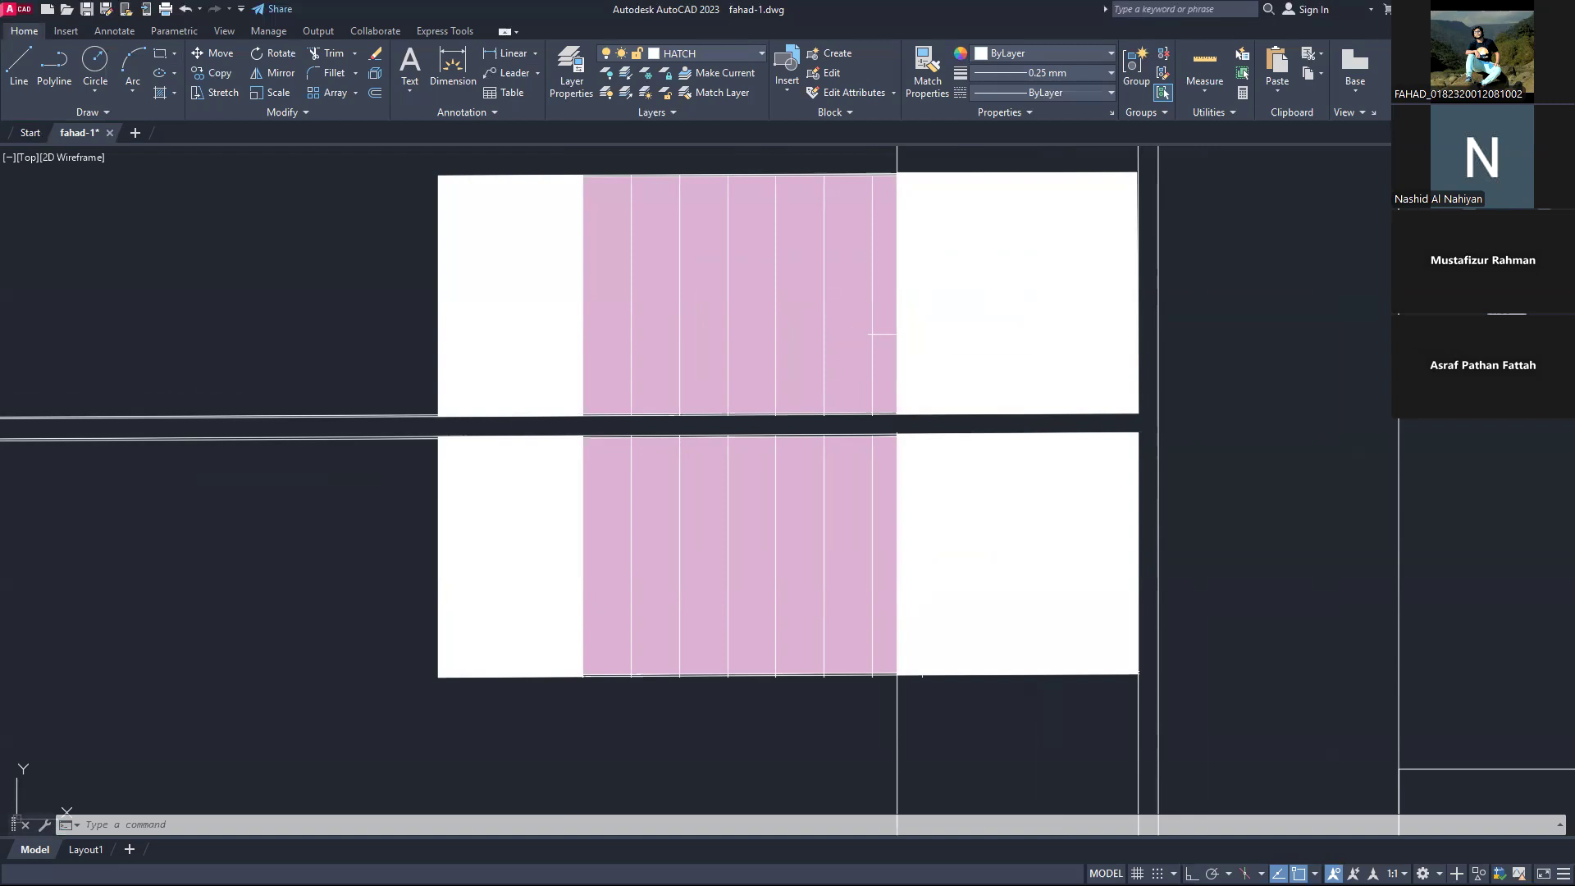
pyautogui.scroll(-2, 884, 336)
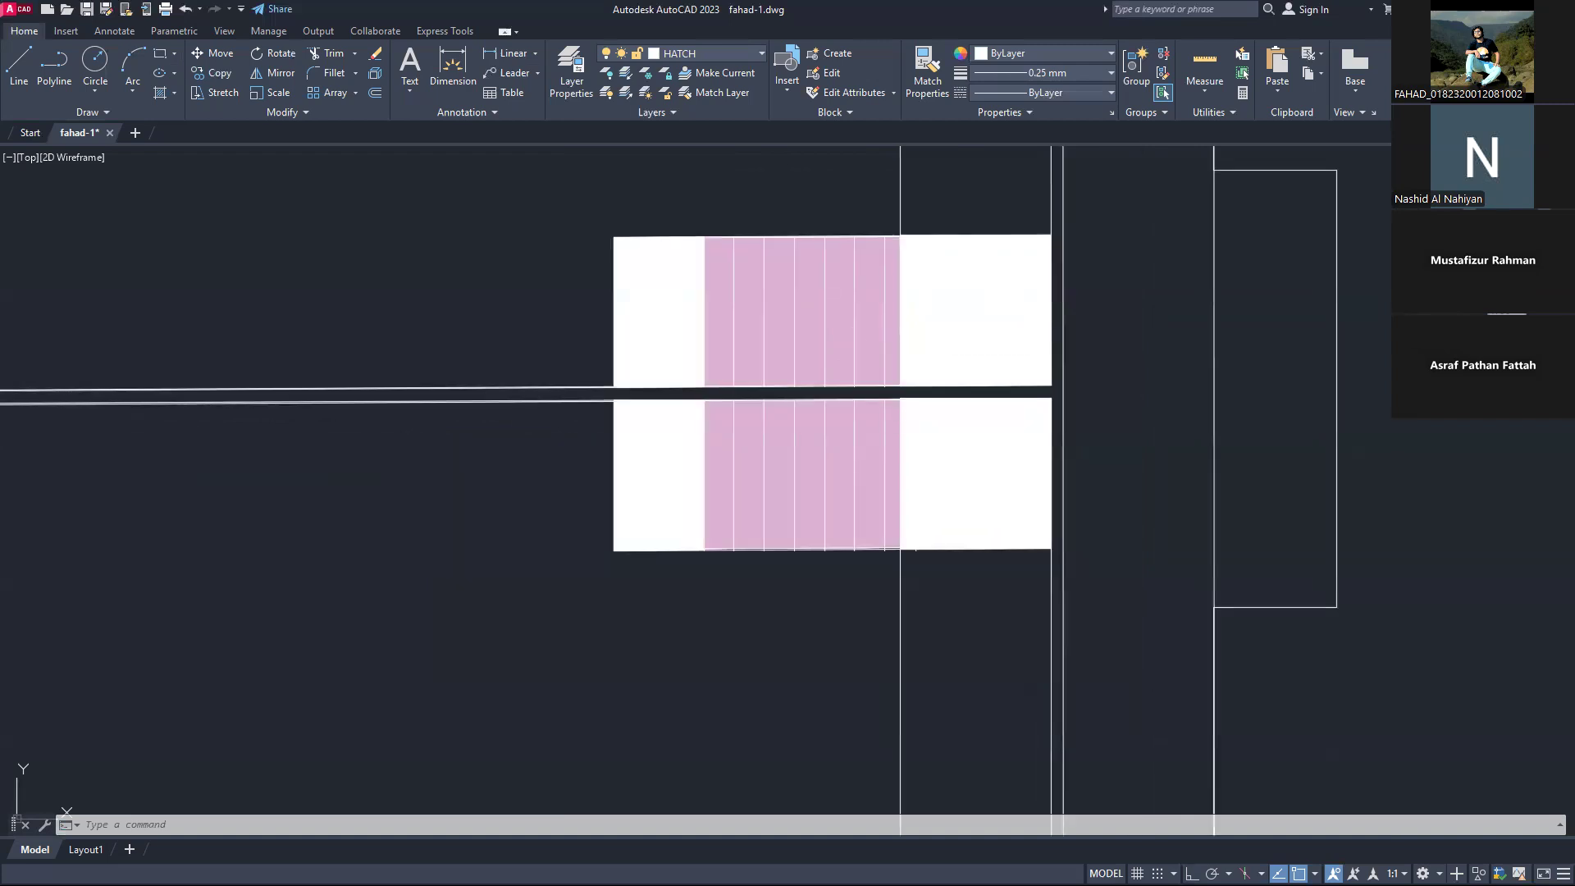
pyautogui.scroll(-2, 1230, 448)
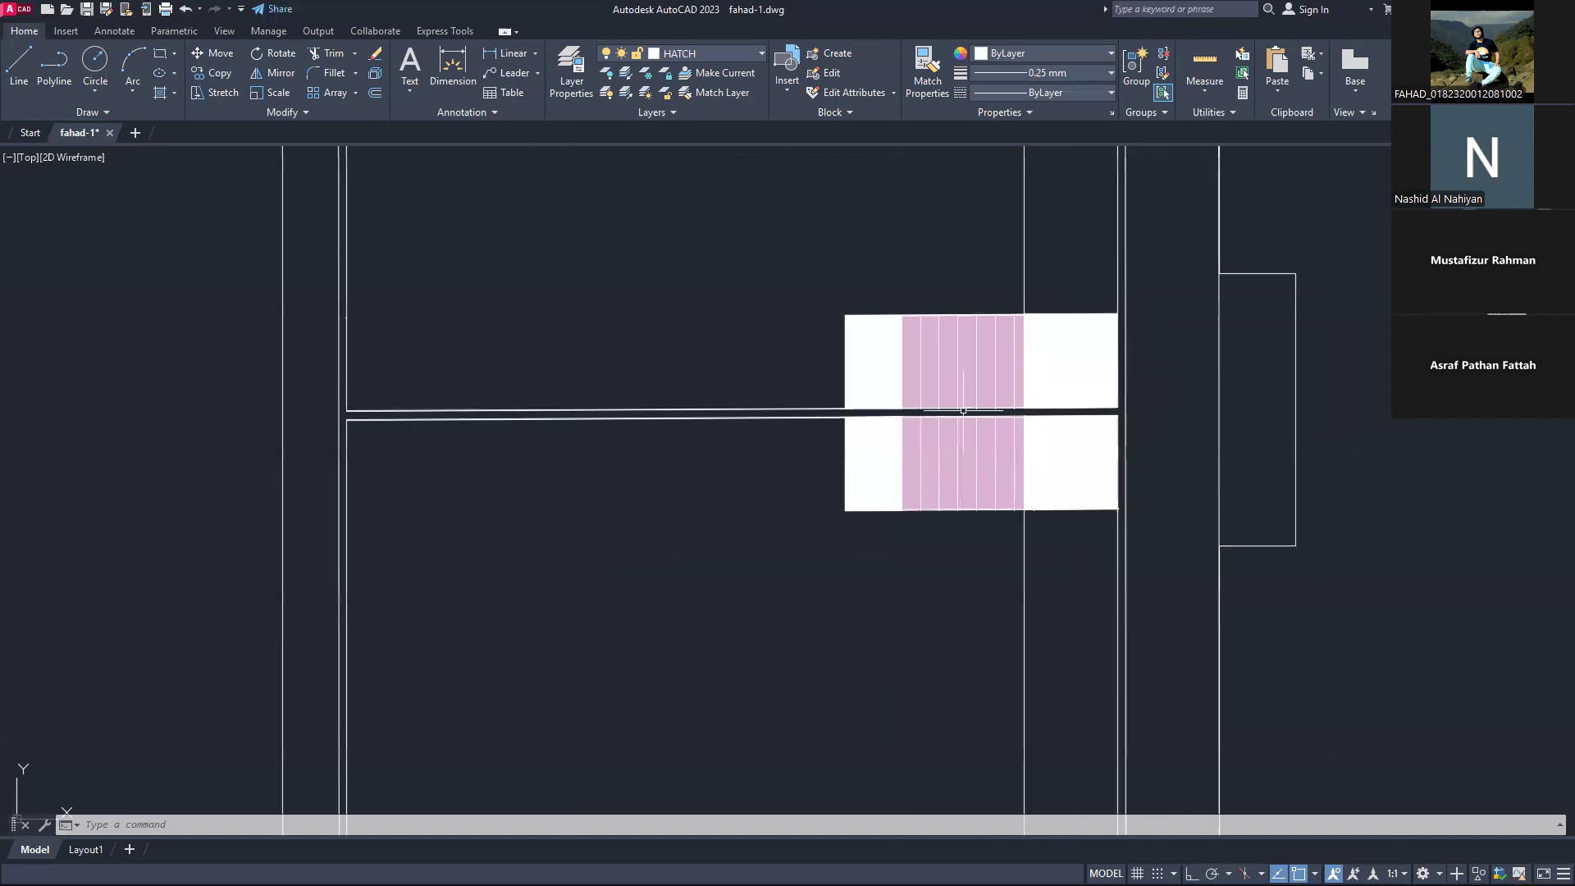
pyautogui.scroll(10, 984, 387)
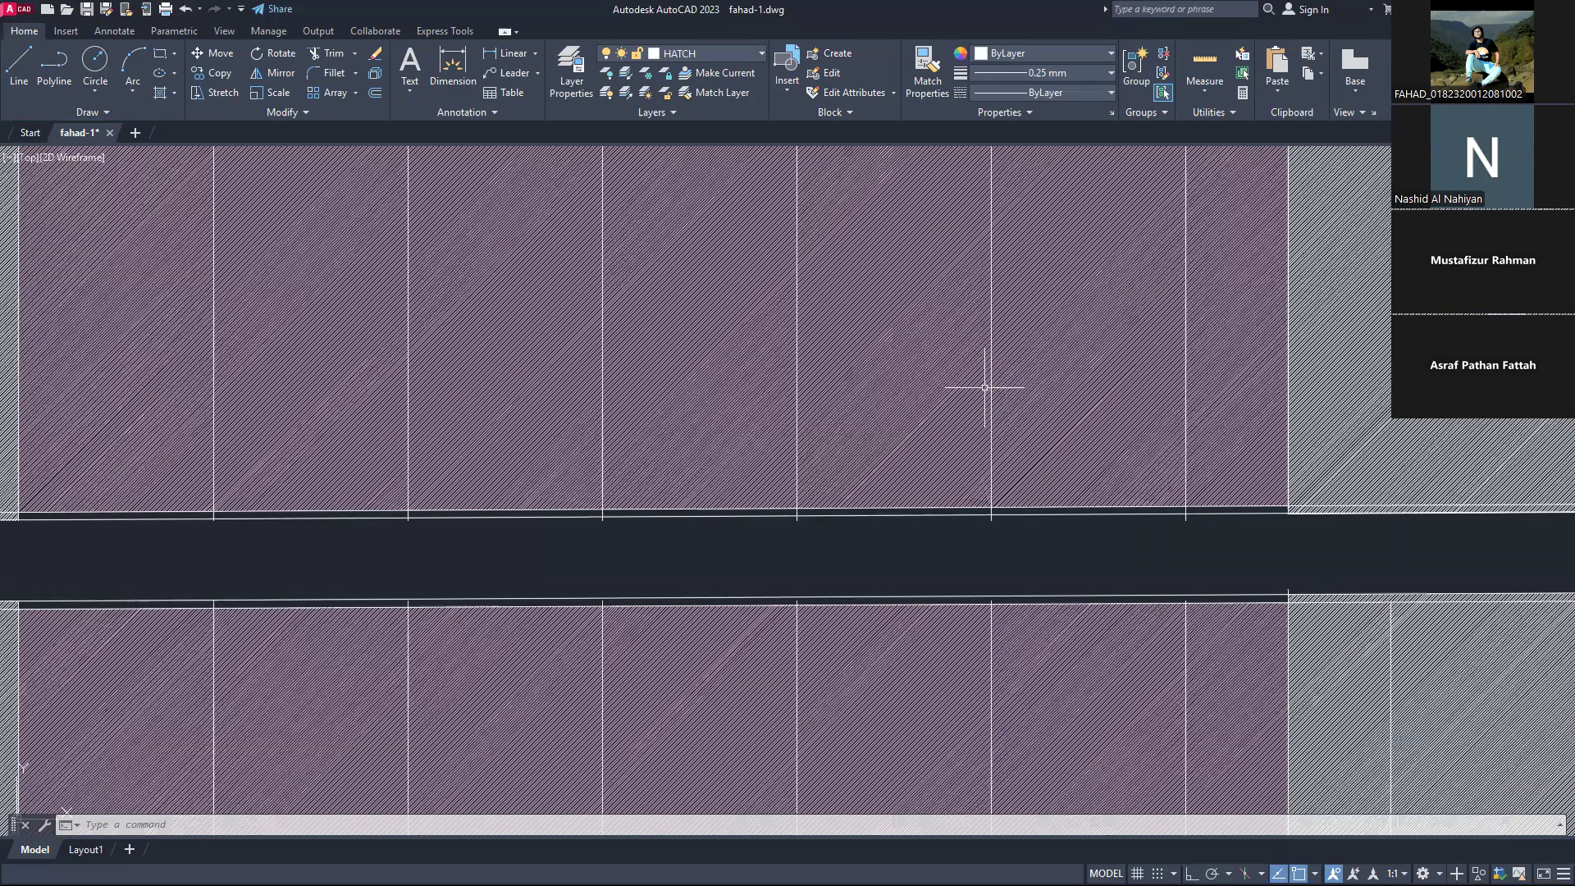
pyautogui.scroll(-5, 984, 388)
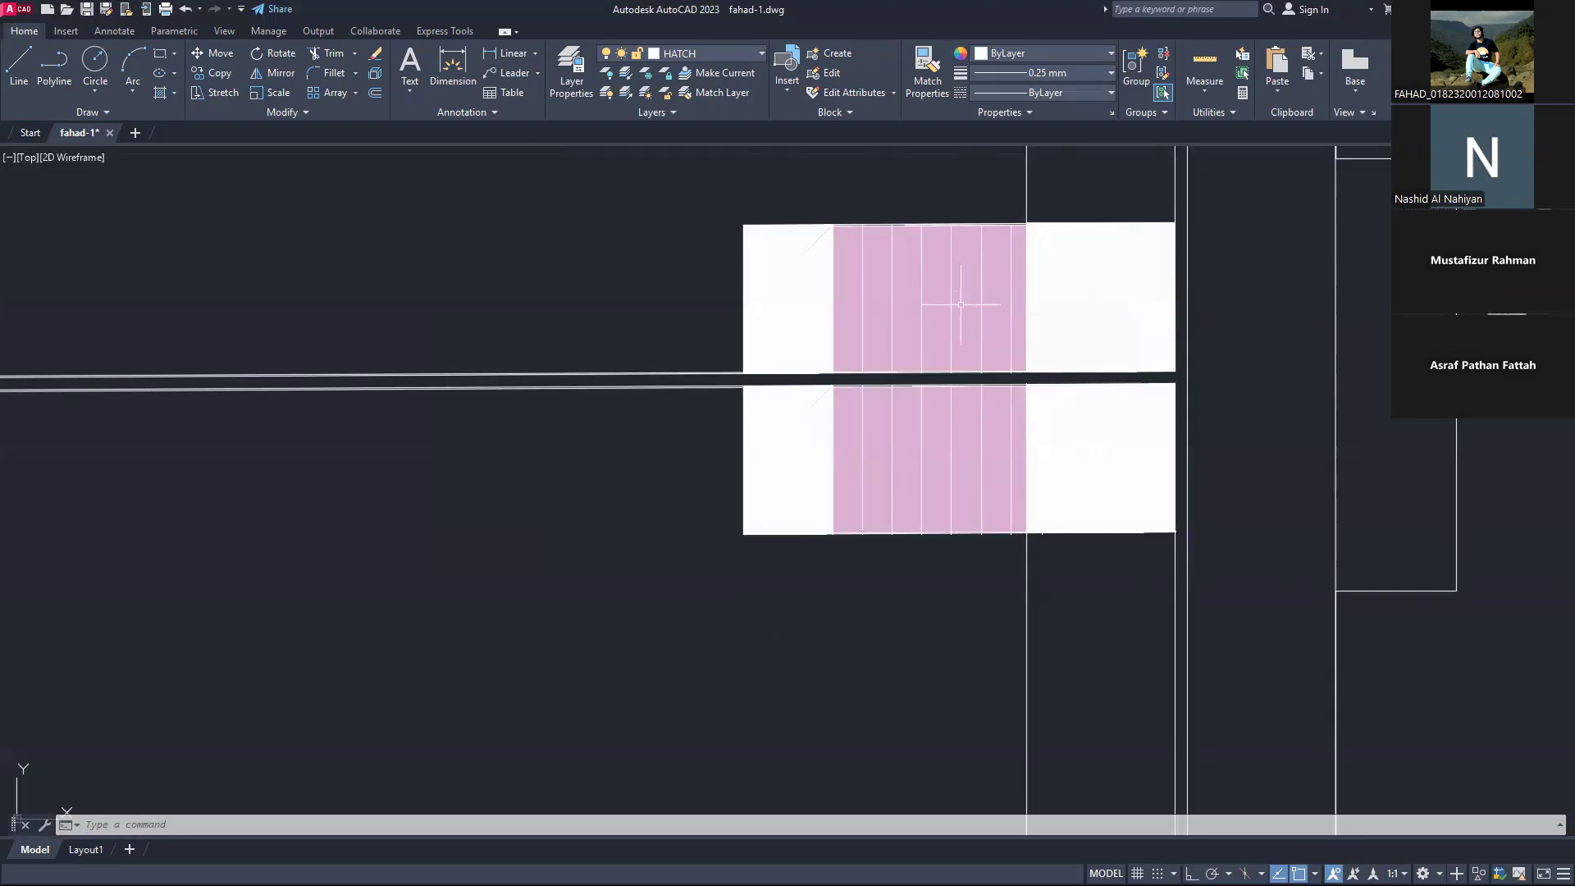
pyautogui.scroll(-2, 887, 317)
pyautogui.scroll(-2, 670, 300)
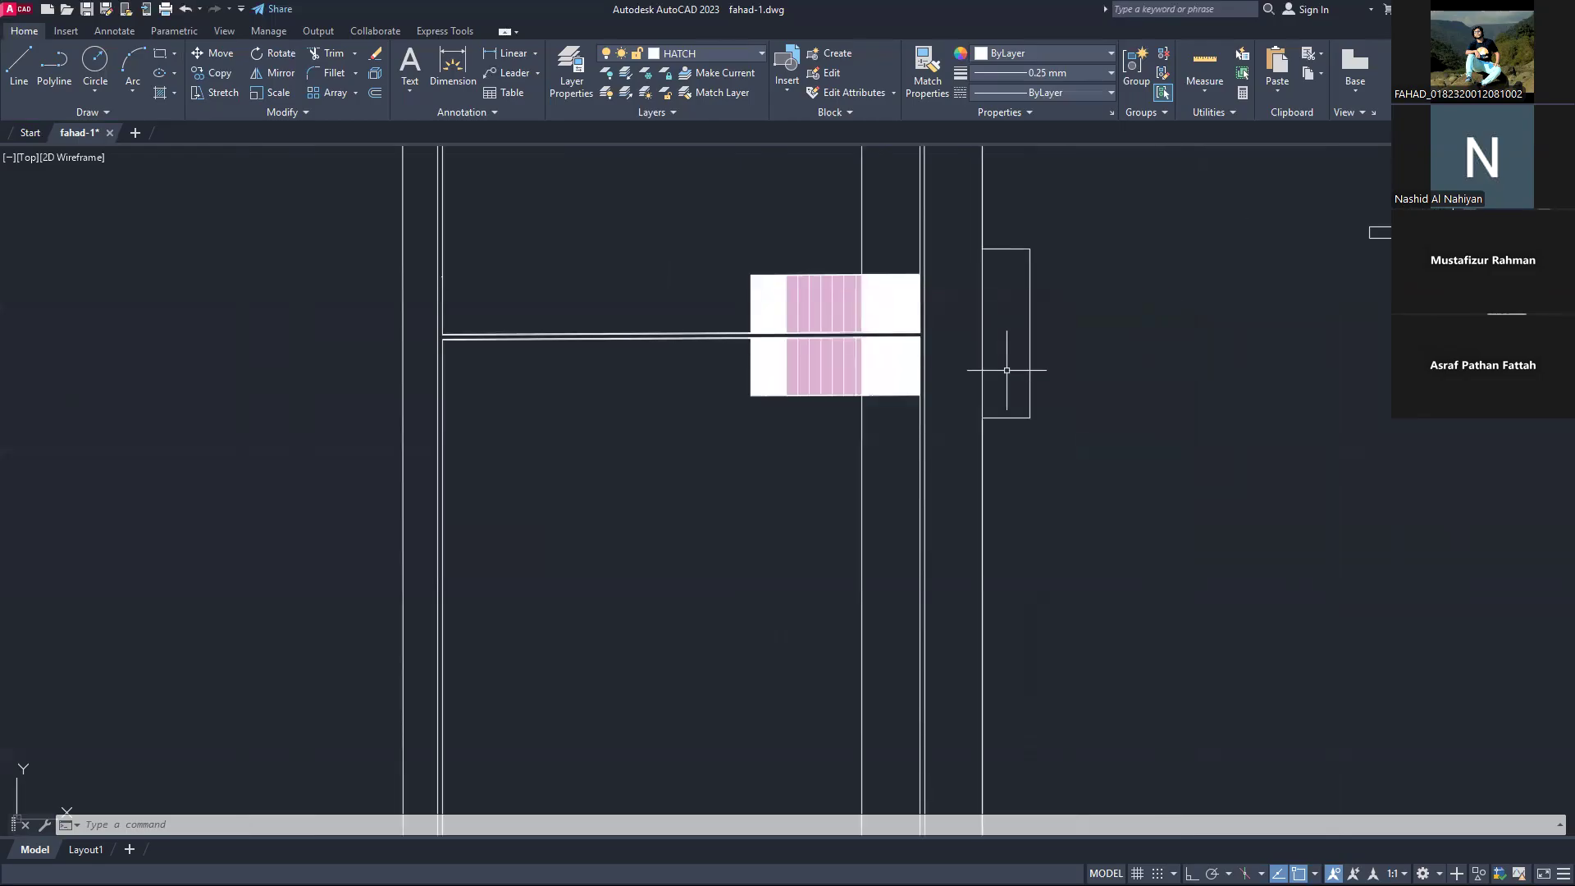
pyautogui.scroll(2, 962, 363)
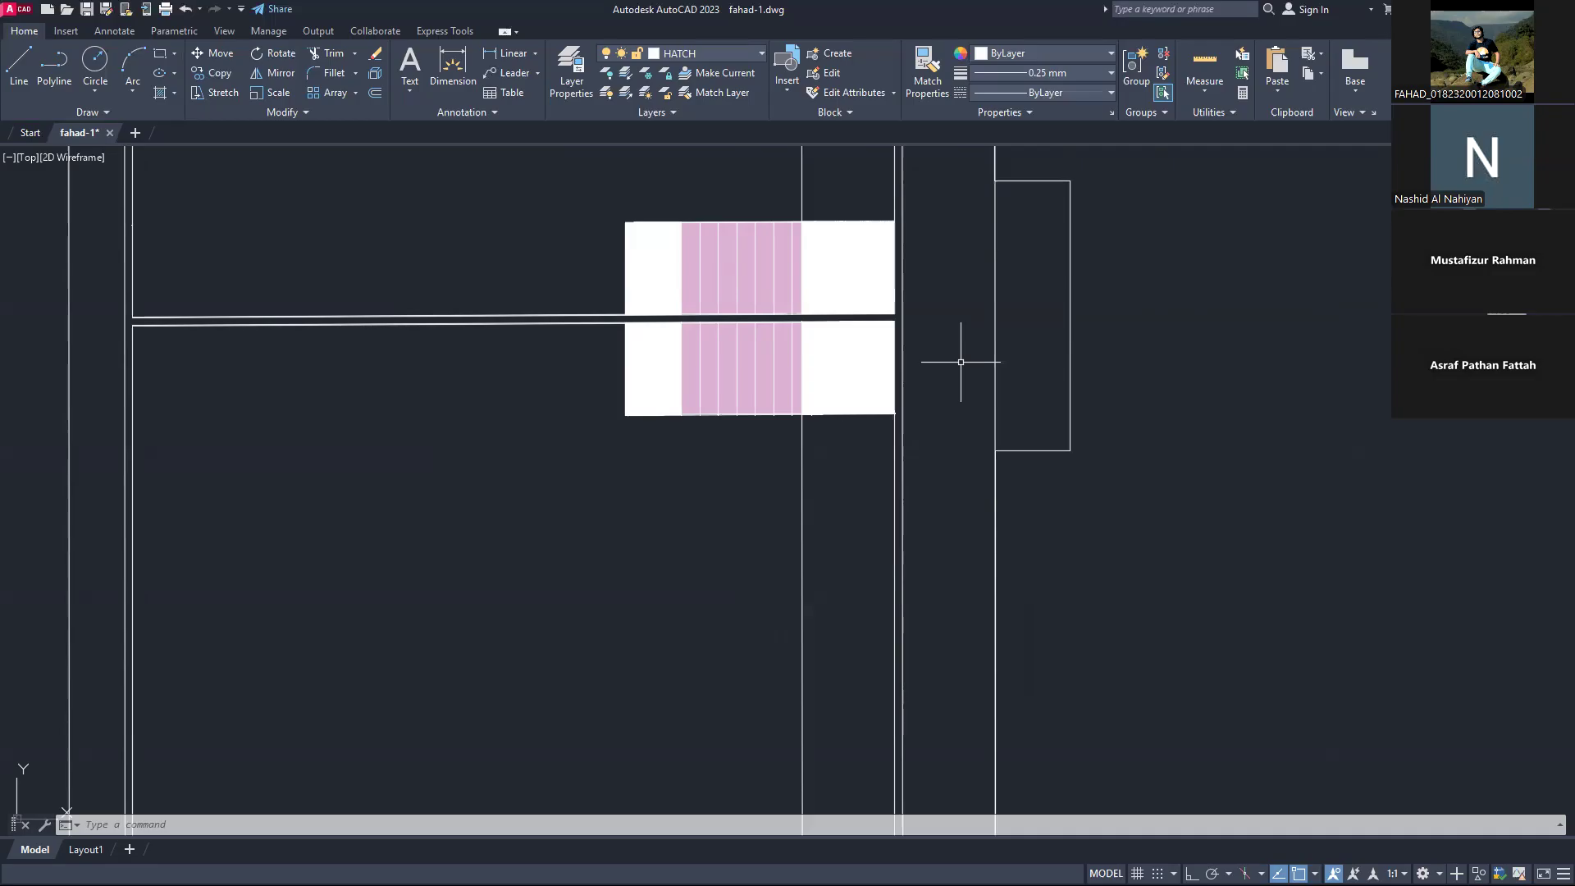
pyautogui.scroll(-2, 913, 296)
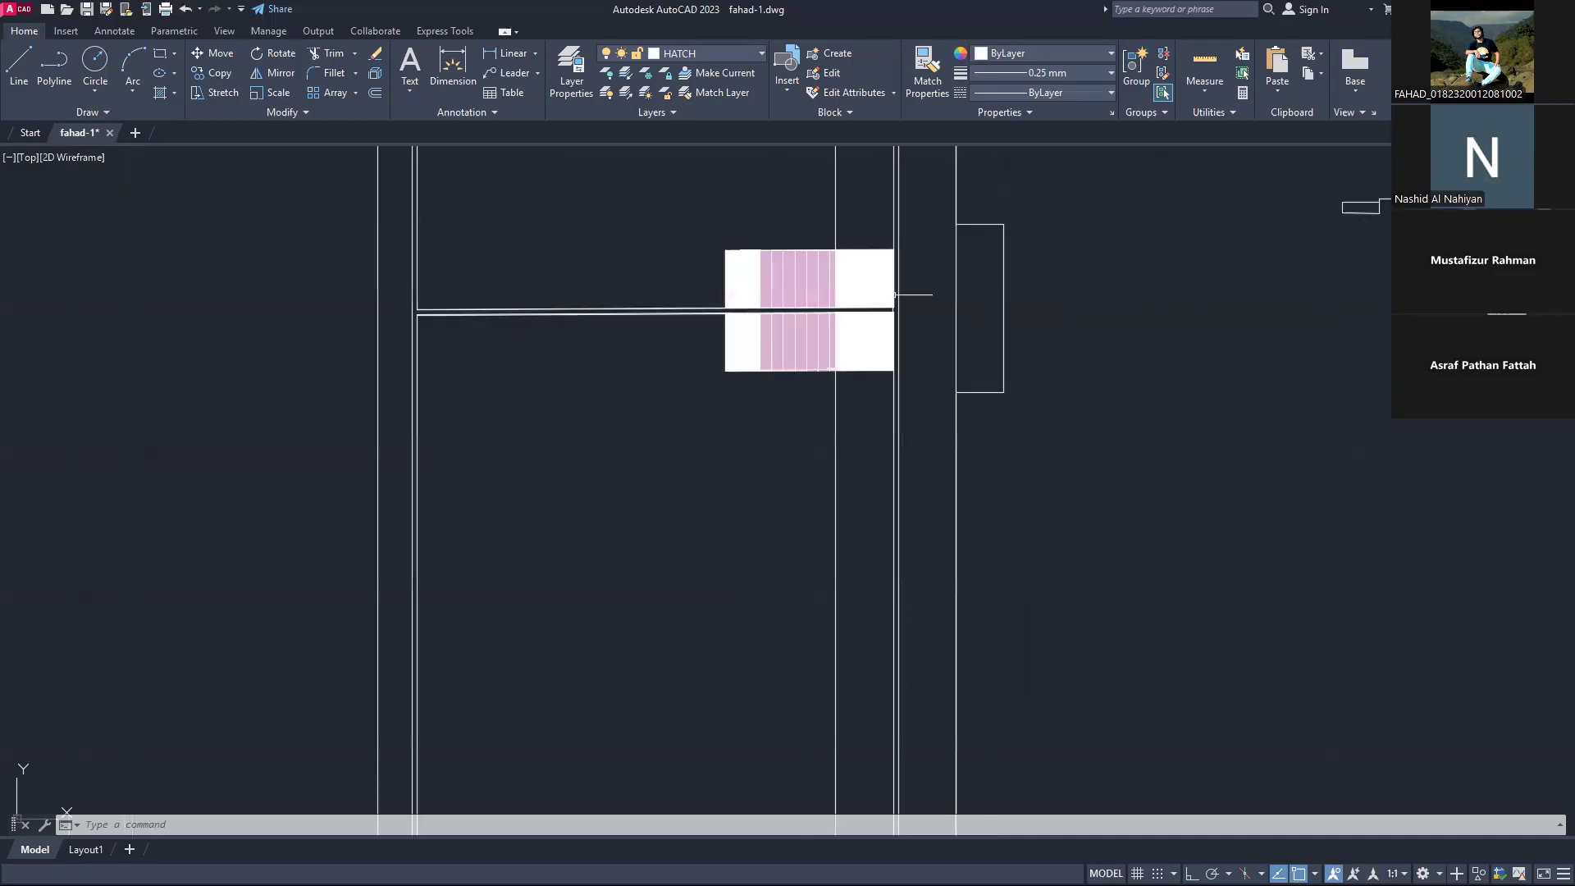
pyautogui.scroll(-2, 804, 329)
pyautogui.scroll(-3, 803, 329)
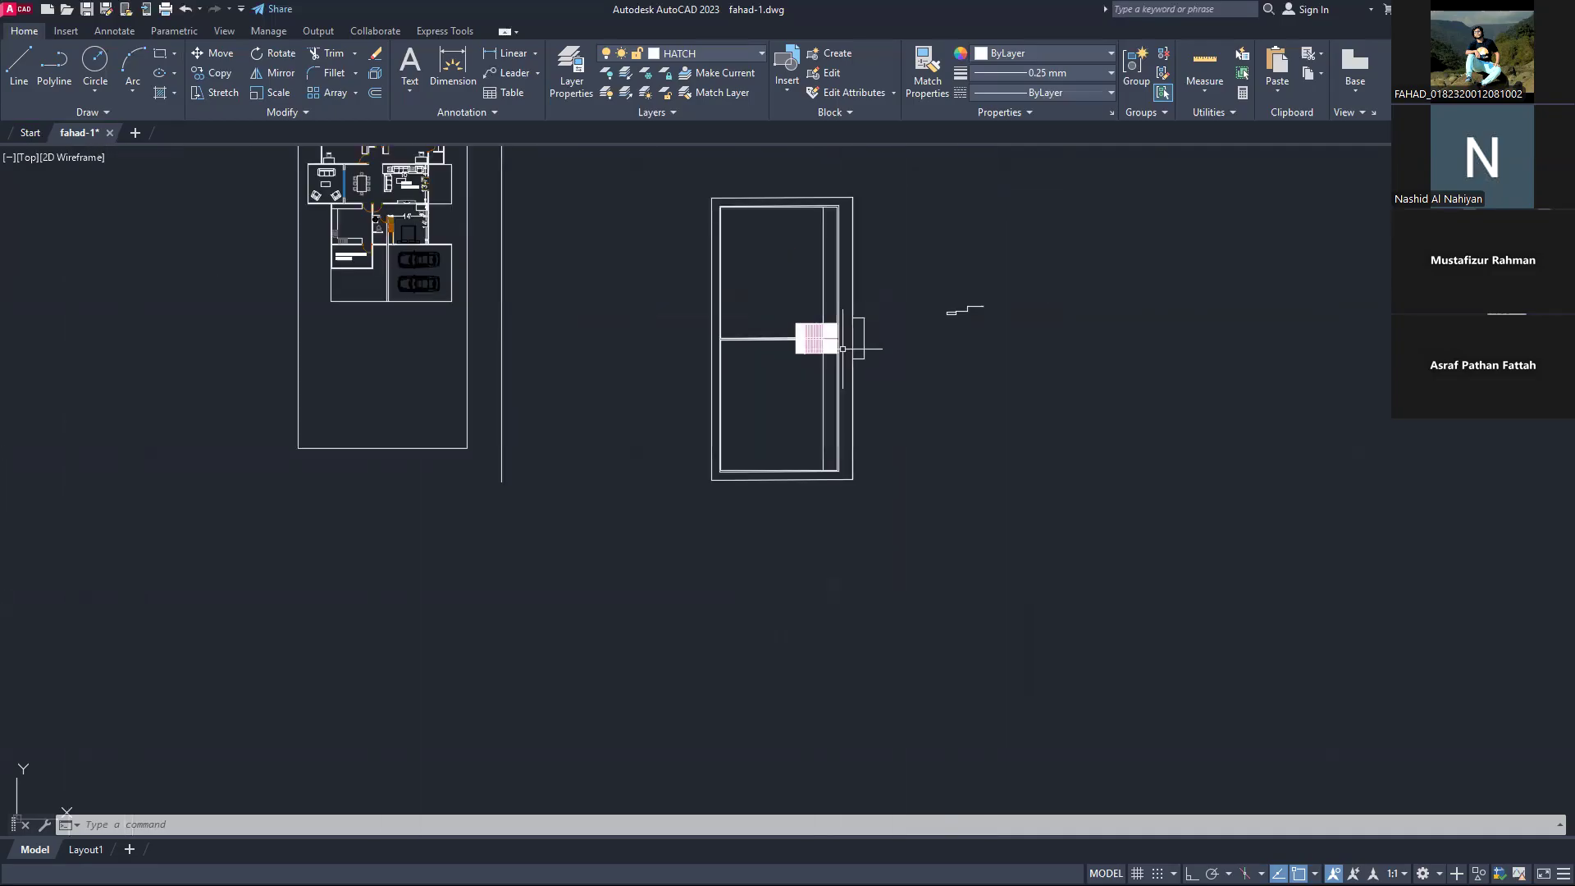
# Step: Trim away the long vertical line running through both rooms above and below the hatched block
pyautogui.scroll(3, 774, 324)
pyautogui.scroll(-2, 907, 374)
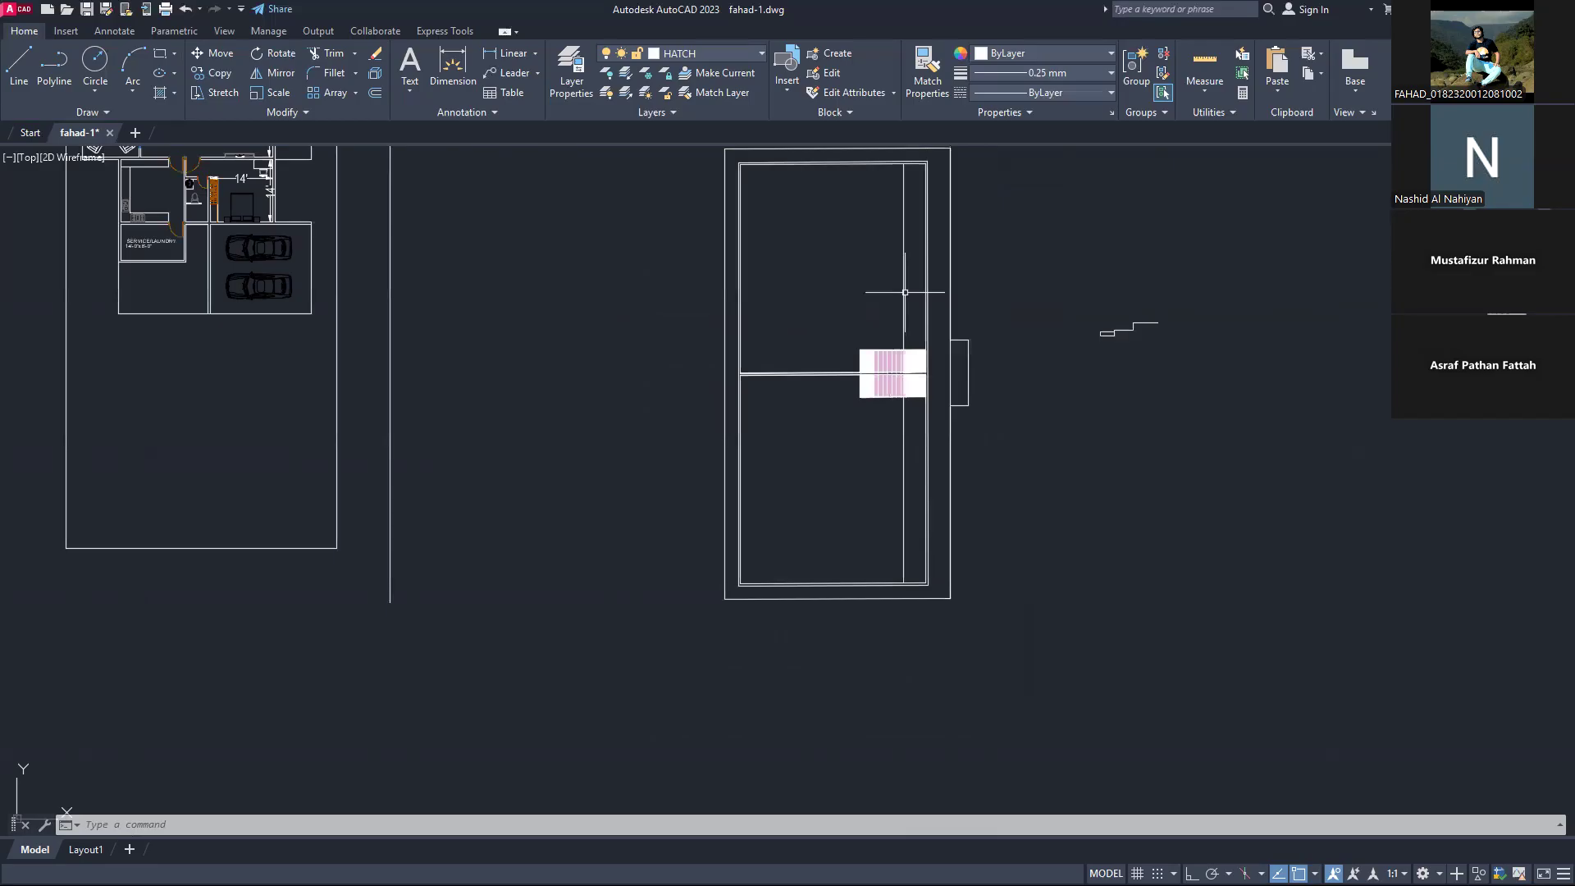
pyautogui.write('tr')
pyautogui.press('space')
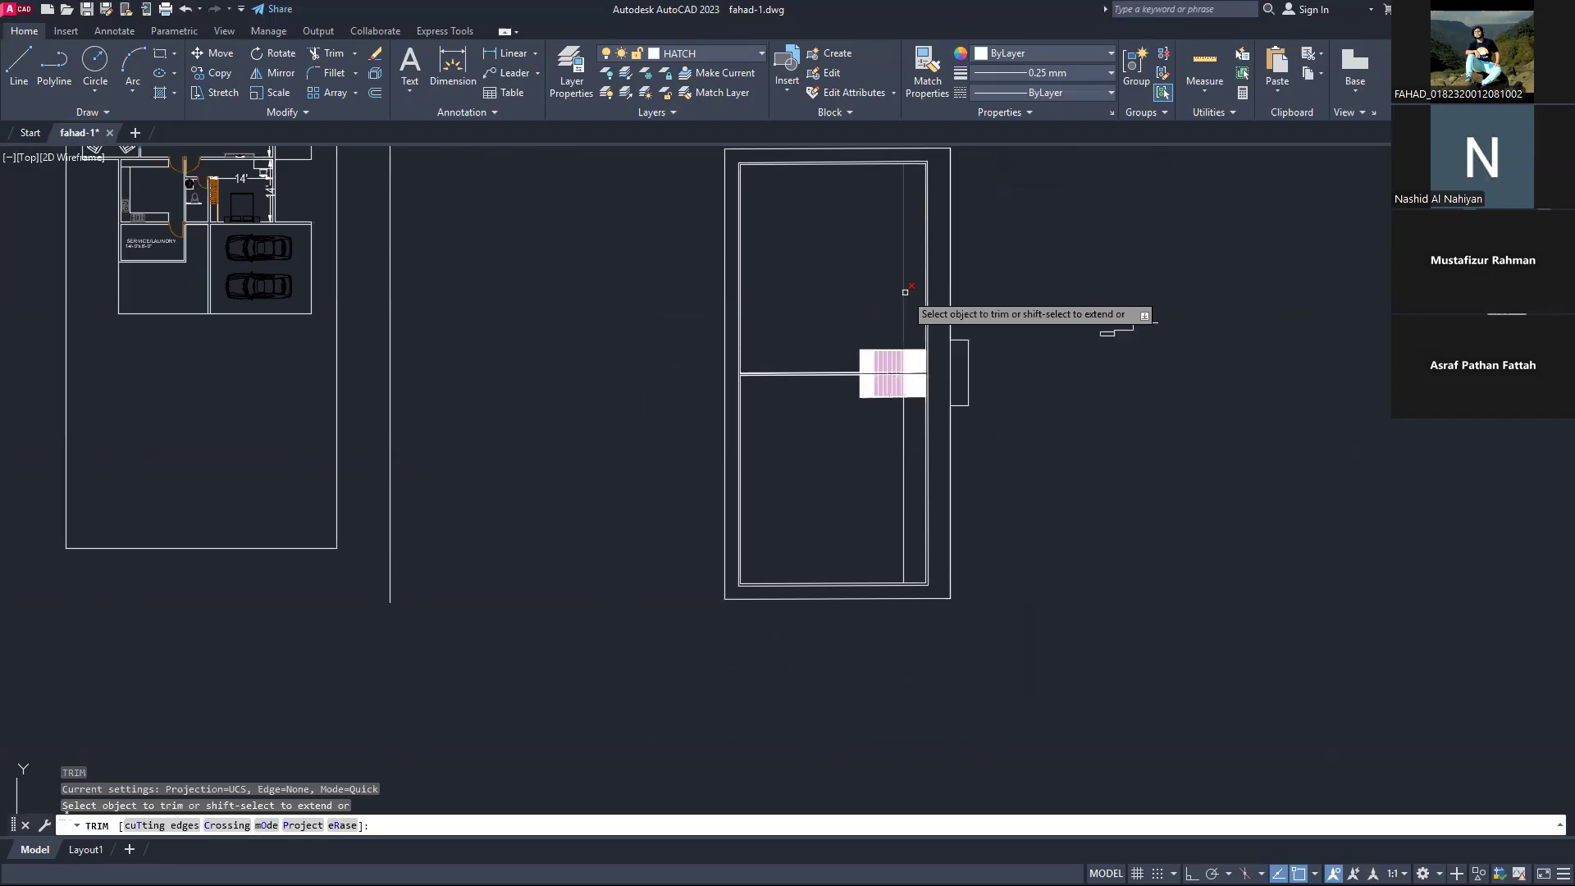
pyautogui.scroll(4, 905, 291)
pyautogui.press('Escape')
pyautogui.scroll(-7, 818, 281)
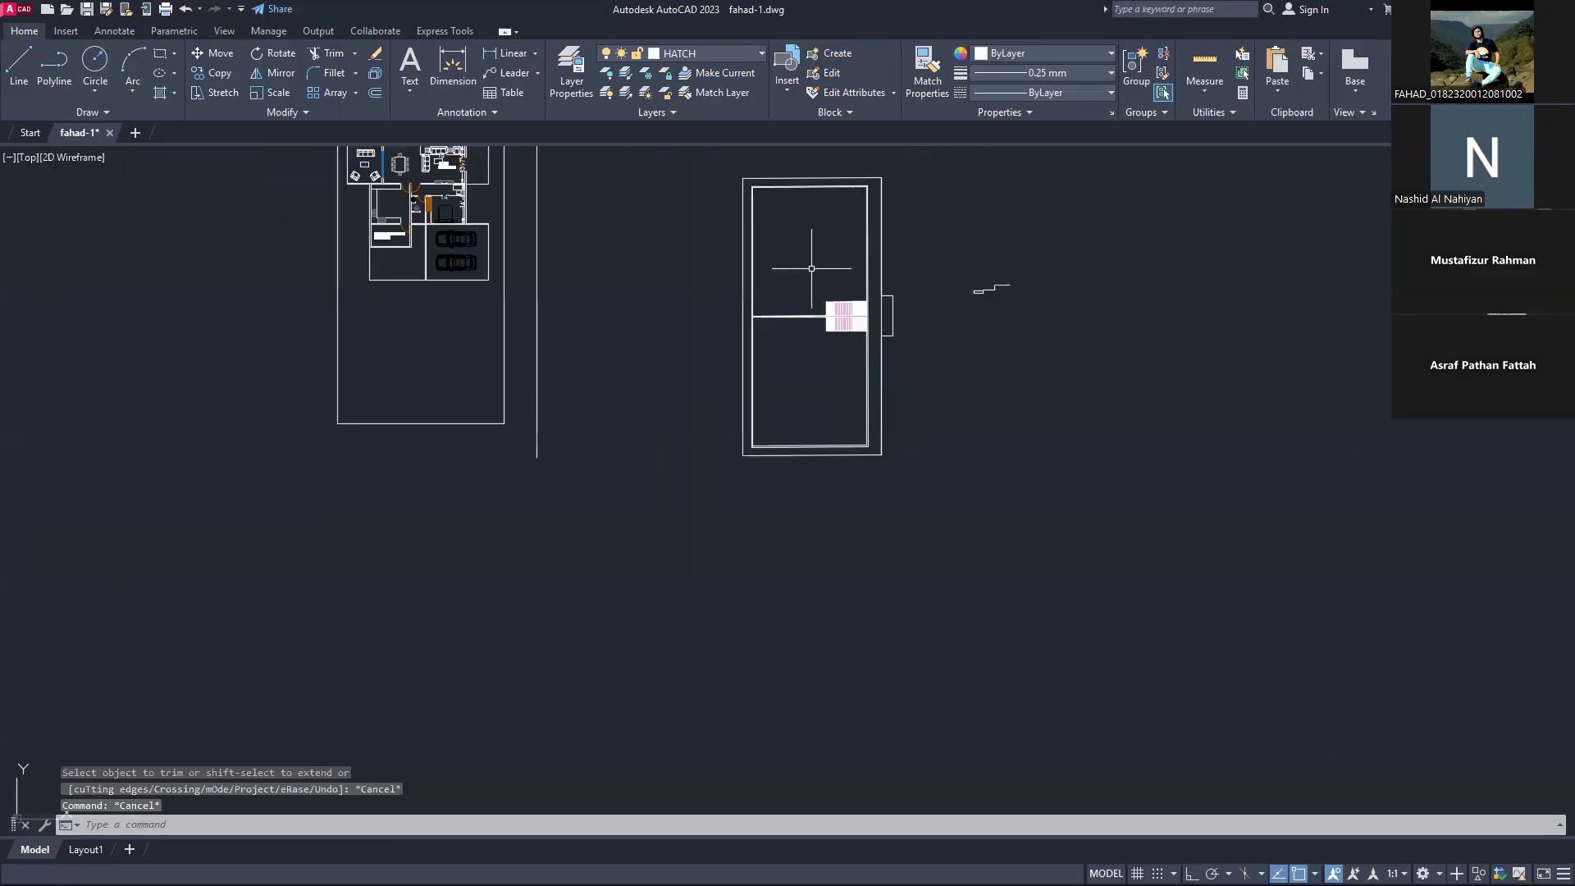
# Step: Draw a vertical line from the hatched block's lower-left corner down to the lower room's bottom inner wall line
pyautogui.scroll(5, 812, 394)
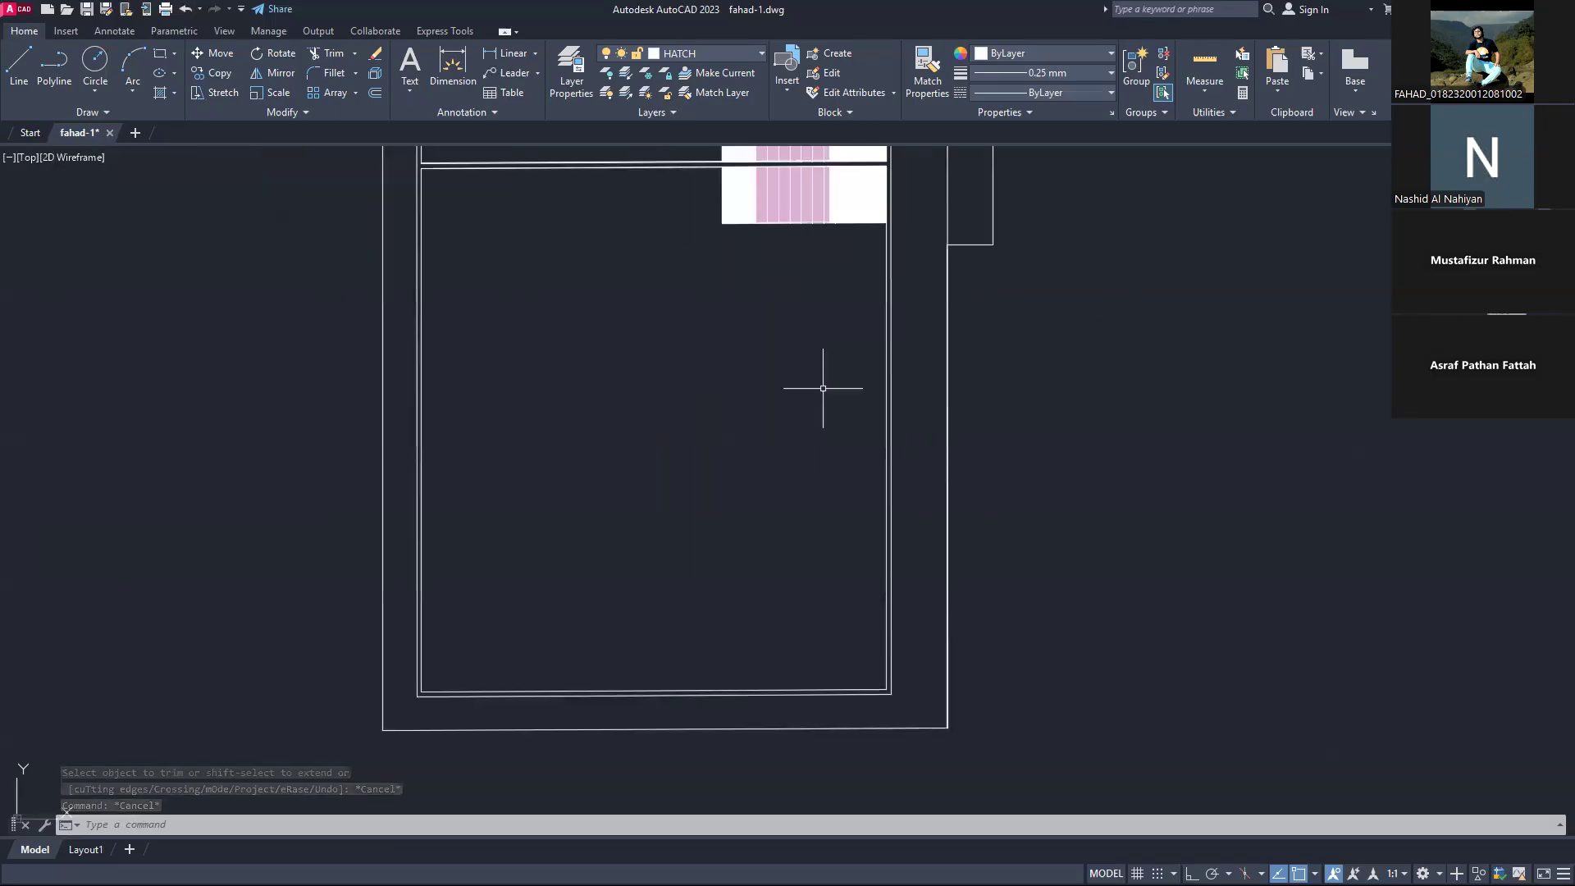
pyautogui.scroll(-3, 1124, 254)
pyautogui.scroll(3, 882, 210)
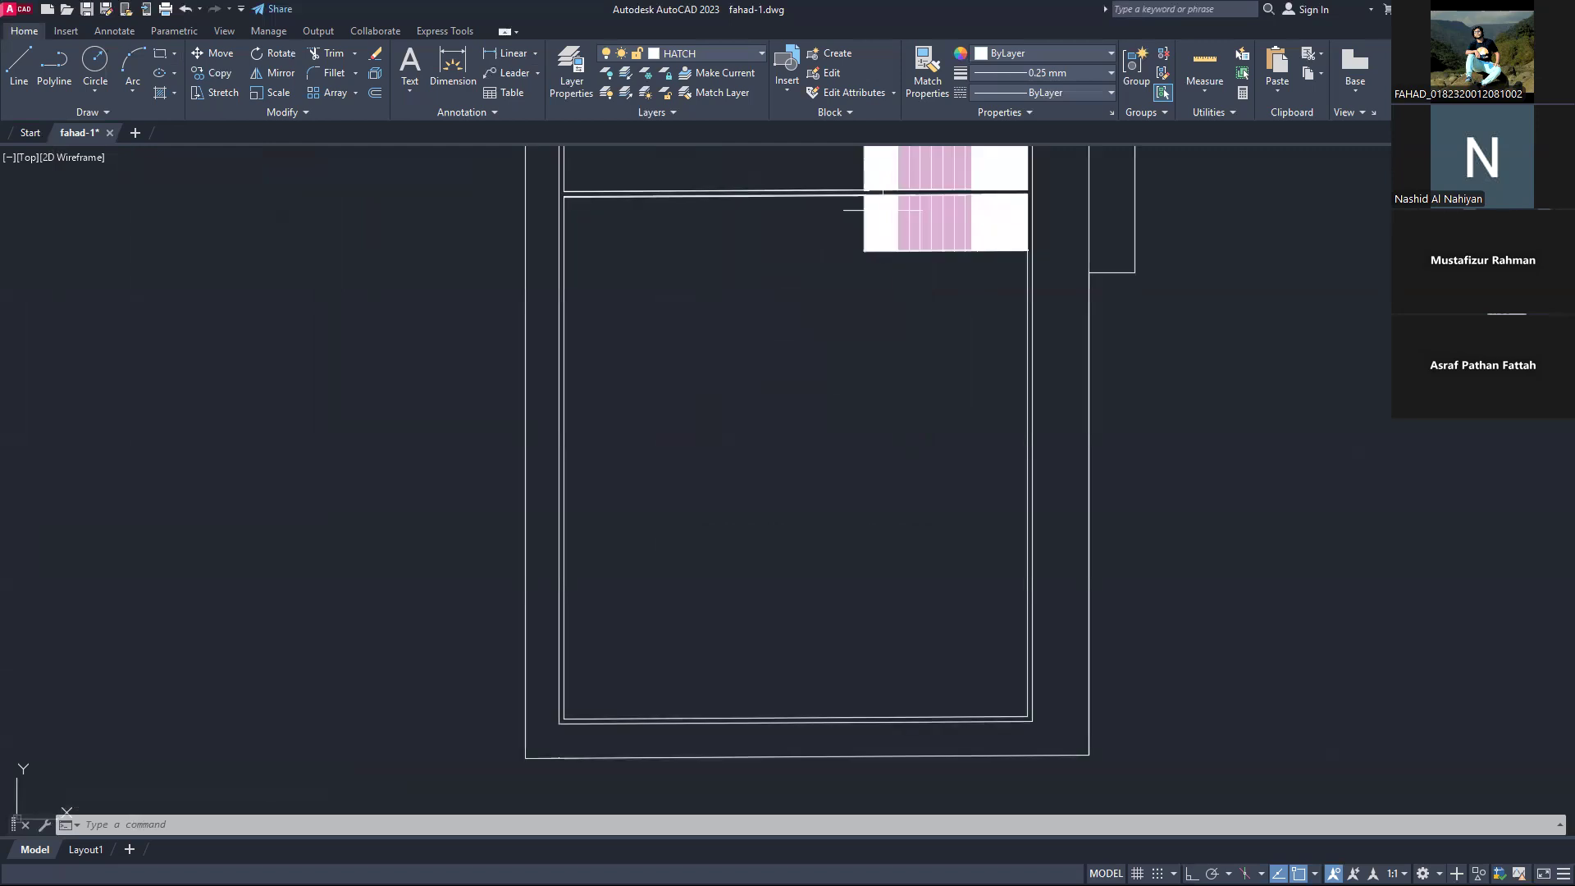
pyautogui.moveTo(950, 206)
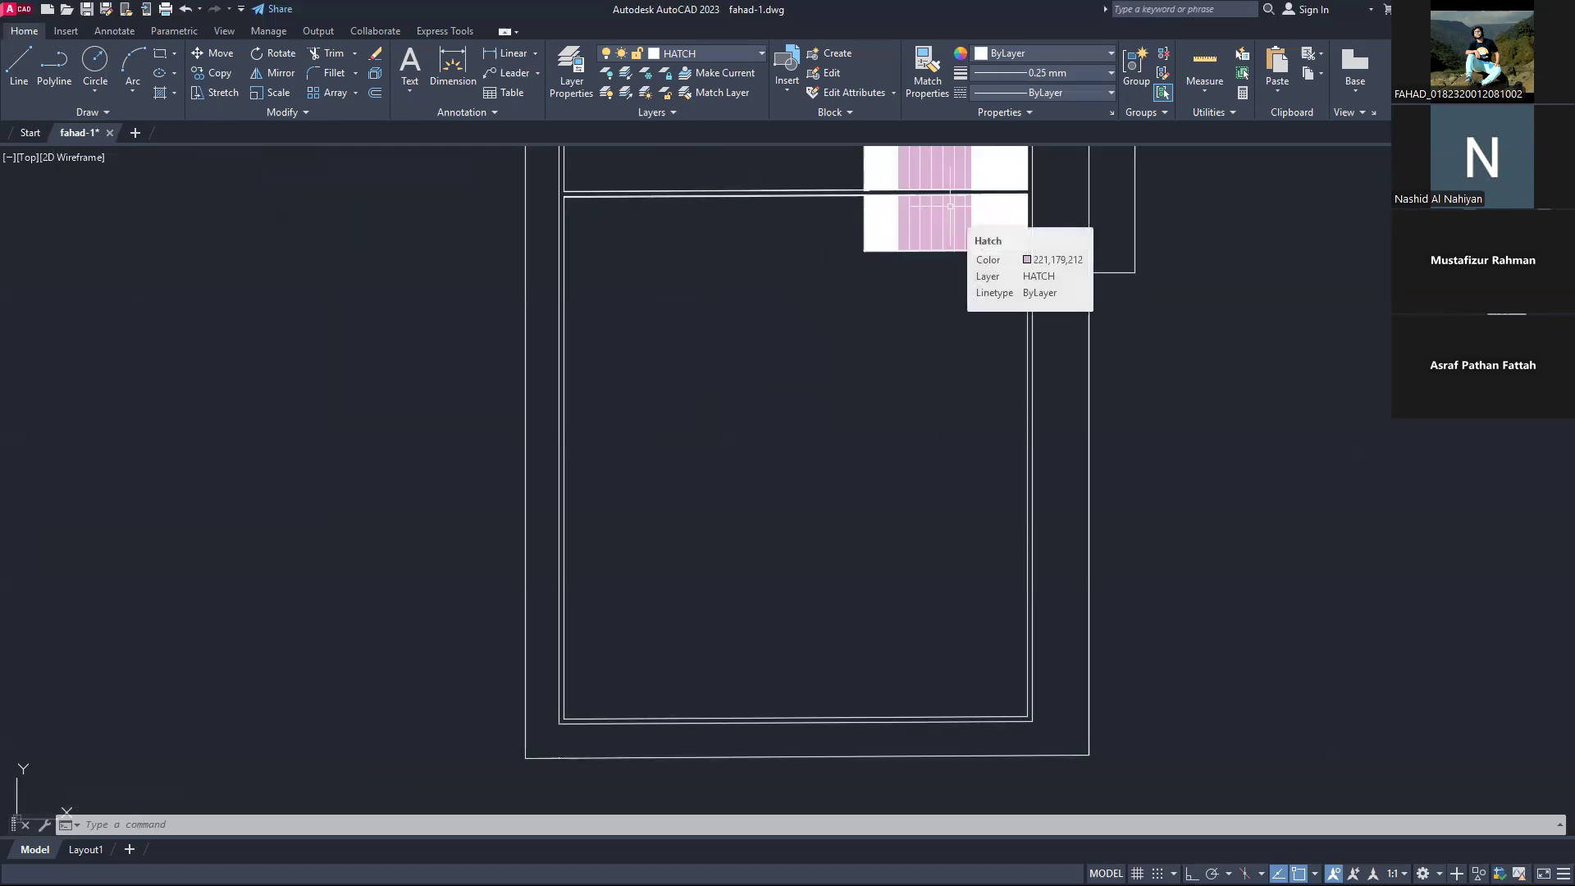
pyautogui.scroll(-2, 919, 255)
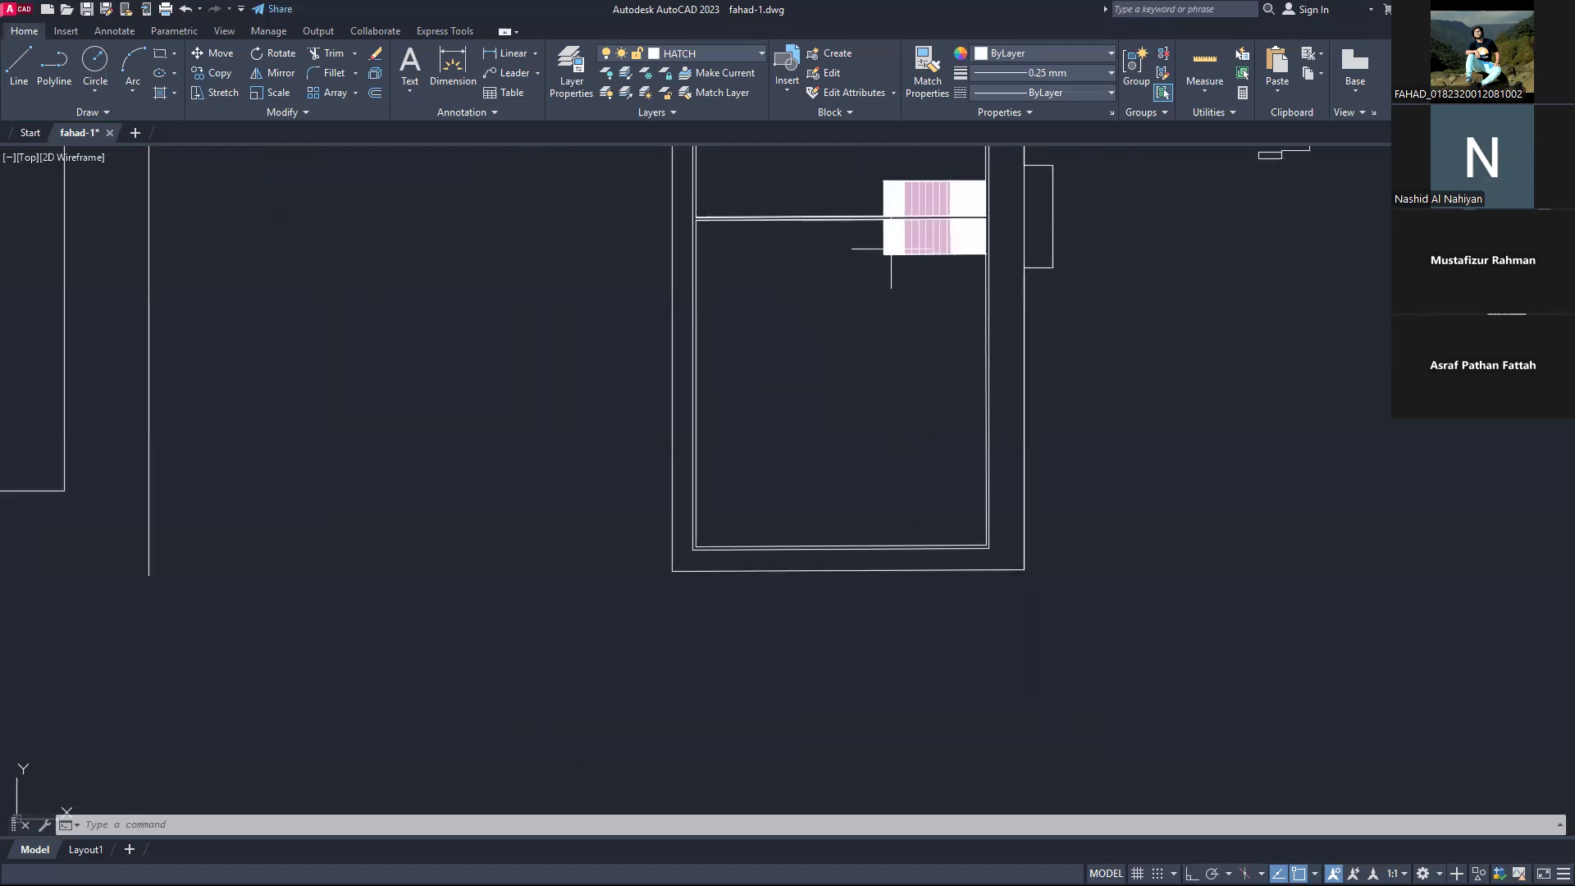
pyautogui.click(13, 84)
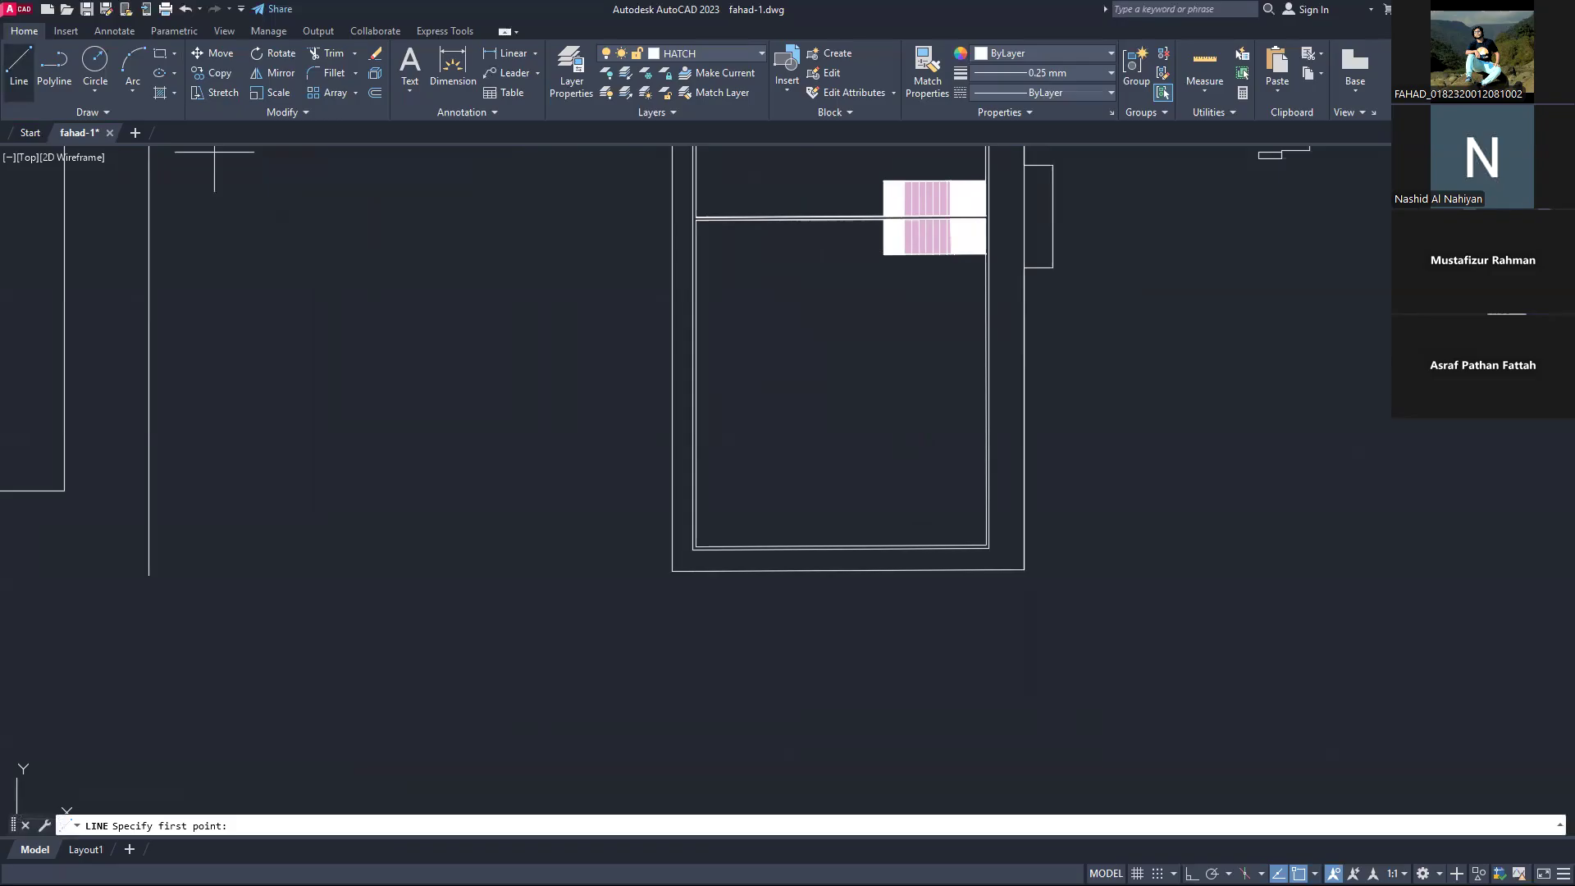
pyautogui.scroll(3, 881, 291)
pyautogui.click(887, 211)
pyautogui.scroll(-3, 887, 211)
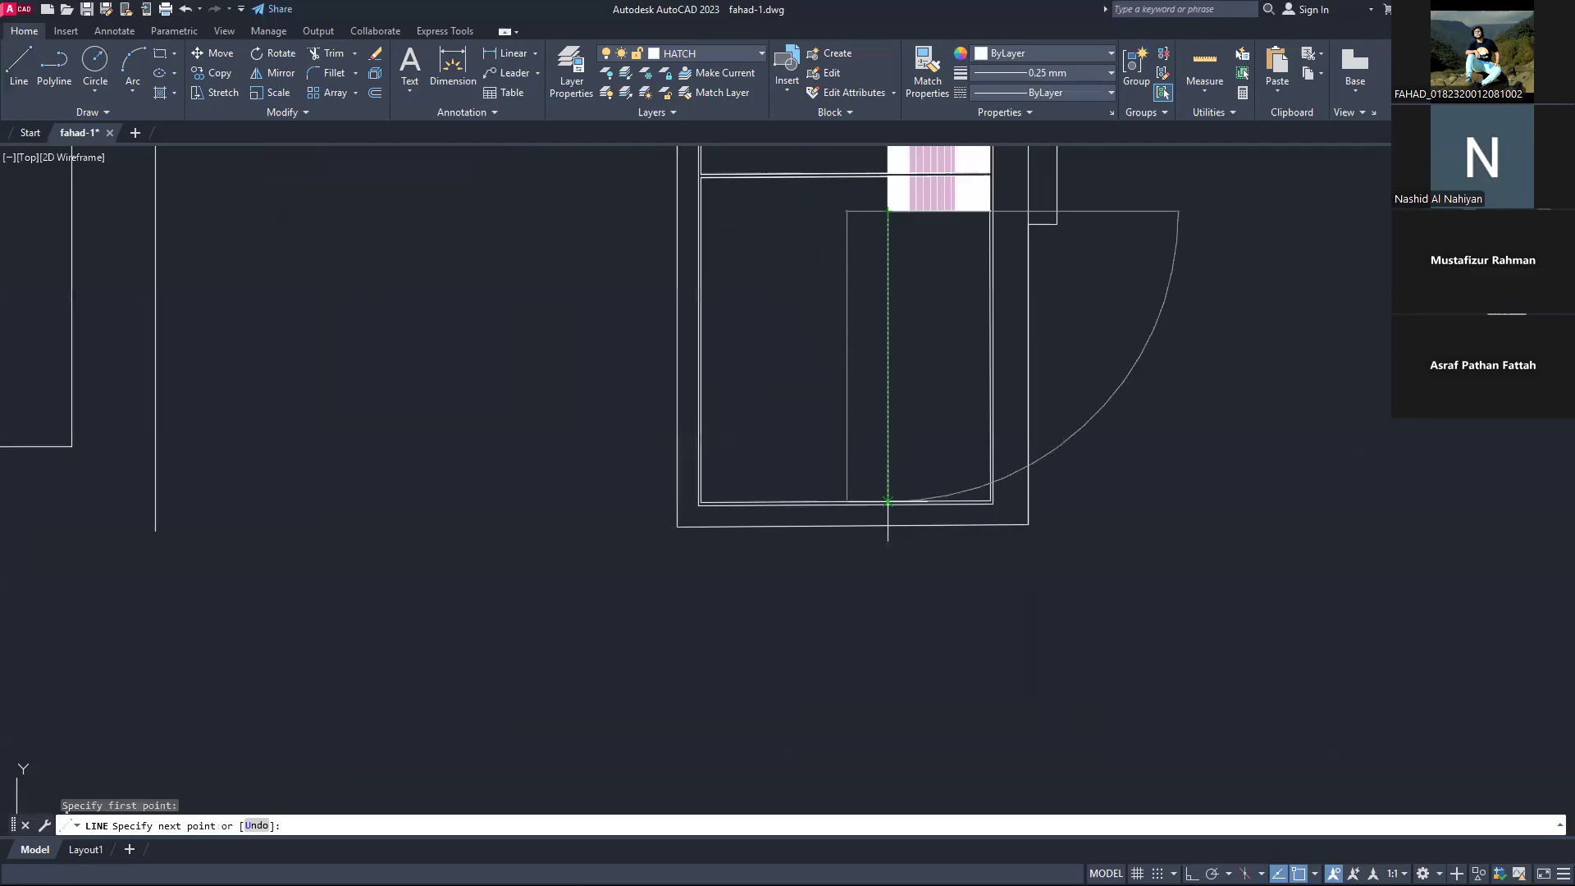
pyautogui.click(888, 501)
pyautogui.press('Escape')
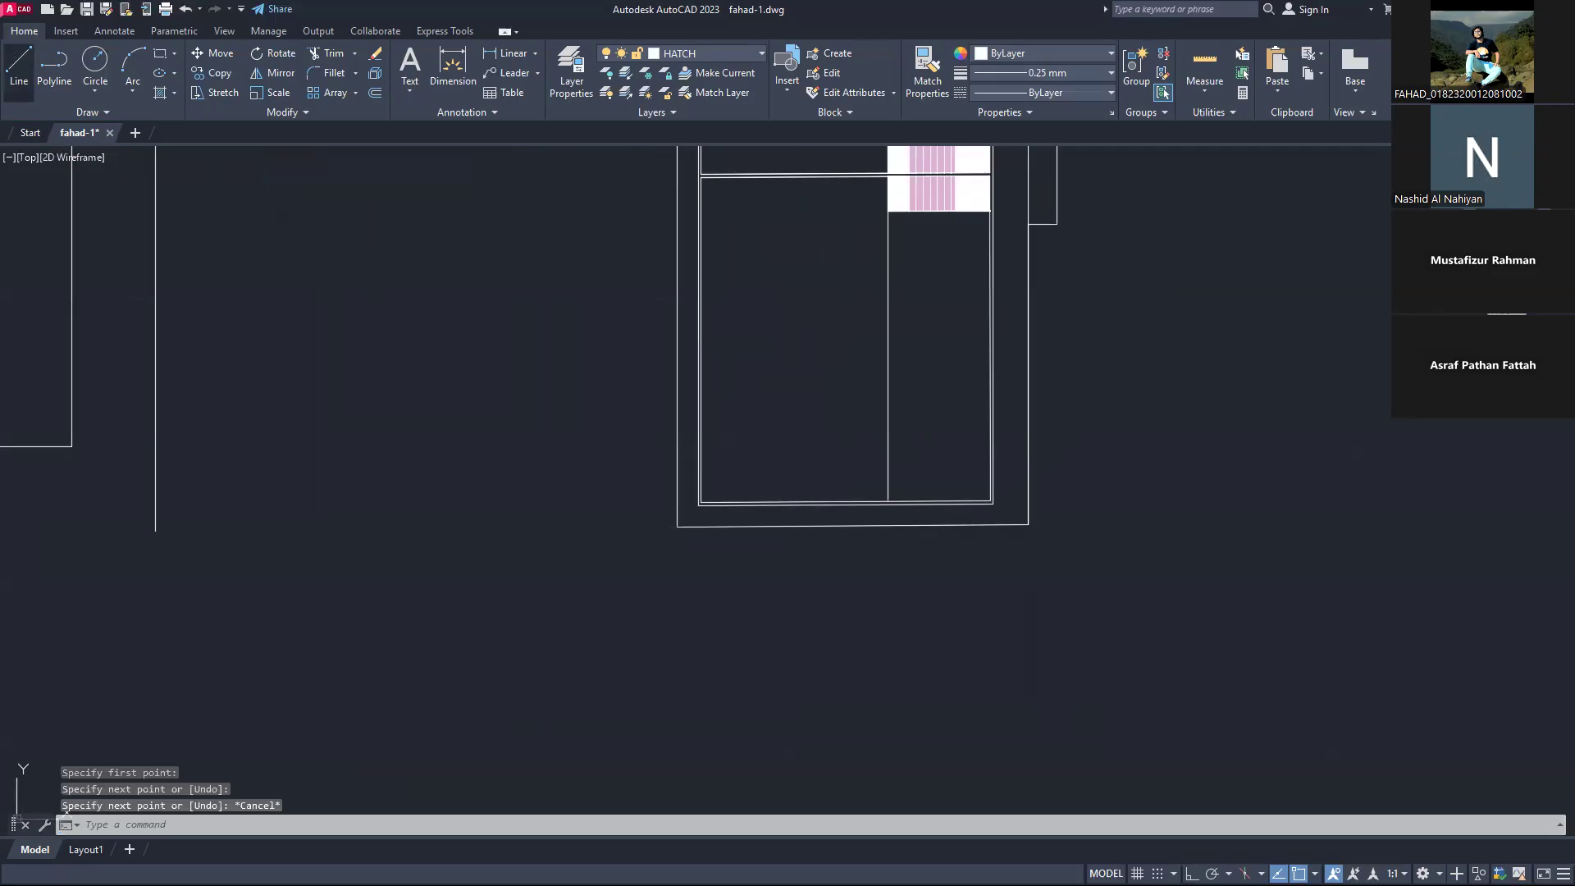
# Step: Draw a horizontal line from the hatched block's lower-left corner to the lower room's left inner wall line
pyautogui.click(18, 67)
pyautogui.click(888, 211)
pyautogui.click(701, 213)
pyautogui.press('Escape')
pyautogui.scroll(3, 954, 214)
pyautogui.scroll(-3, 958, 252)
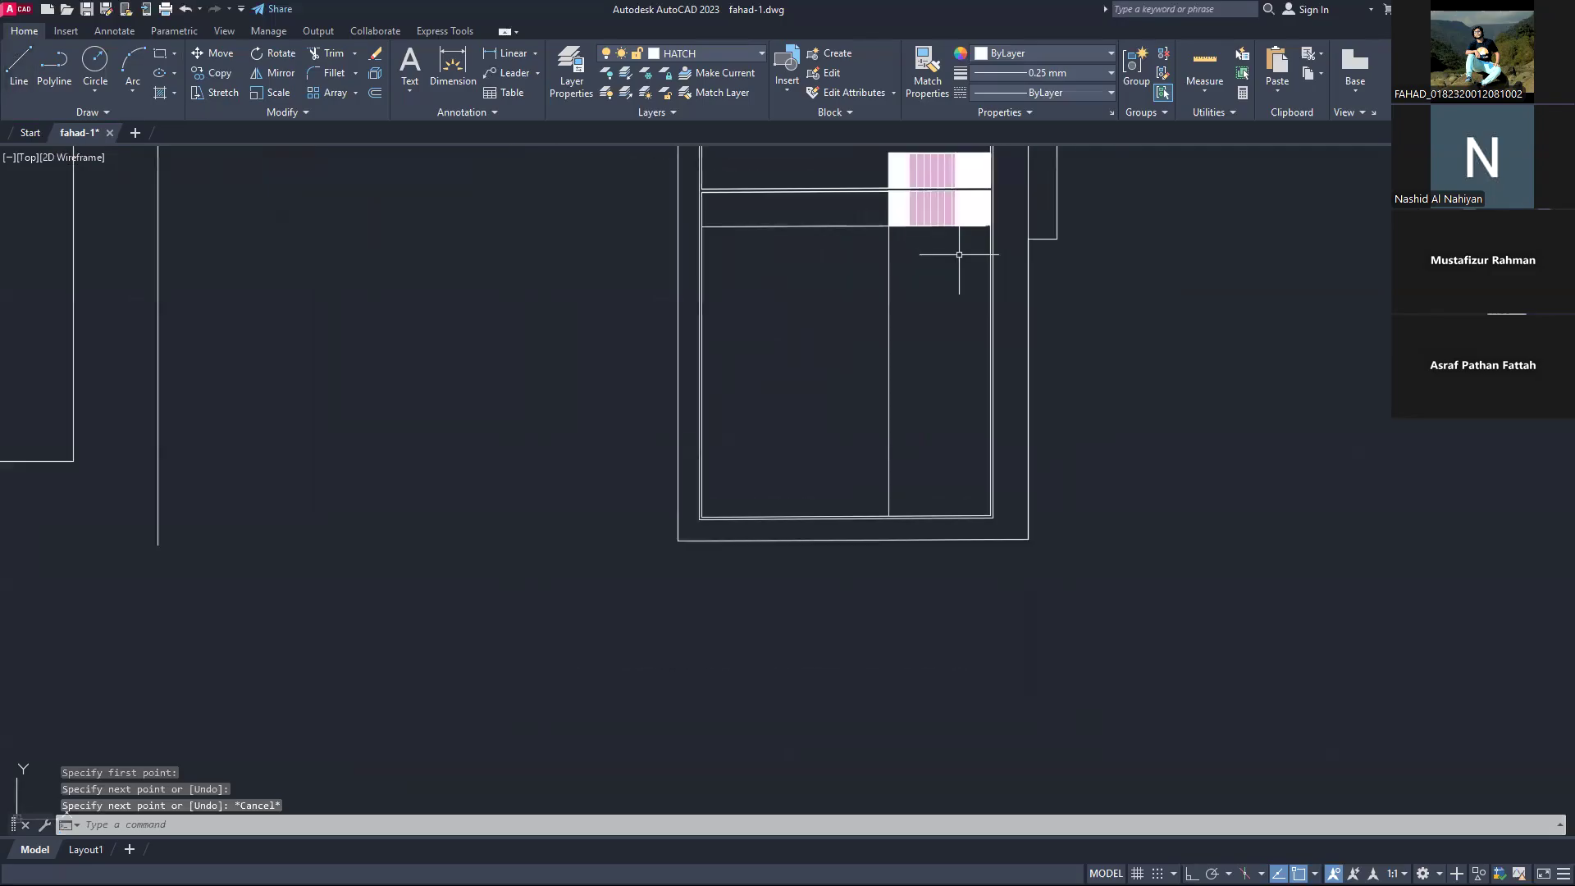
# Step: Offset the lower line of the dividing wall 17' down into the lower room
pyautogui.scroll(4, 808, 189)
pyautogui.click(808, 181)
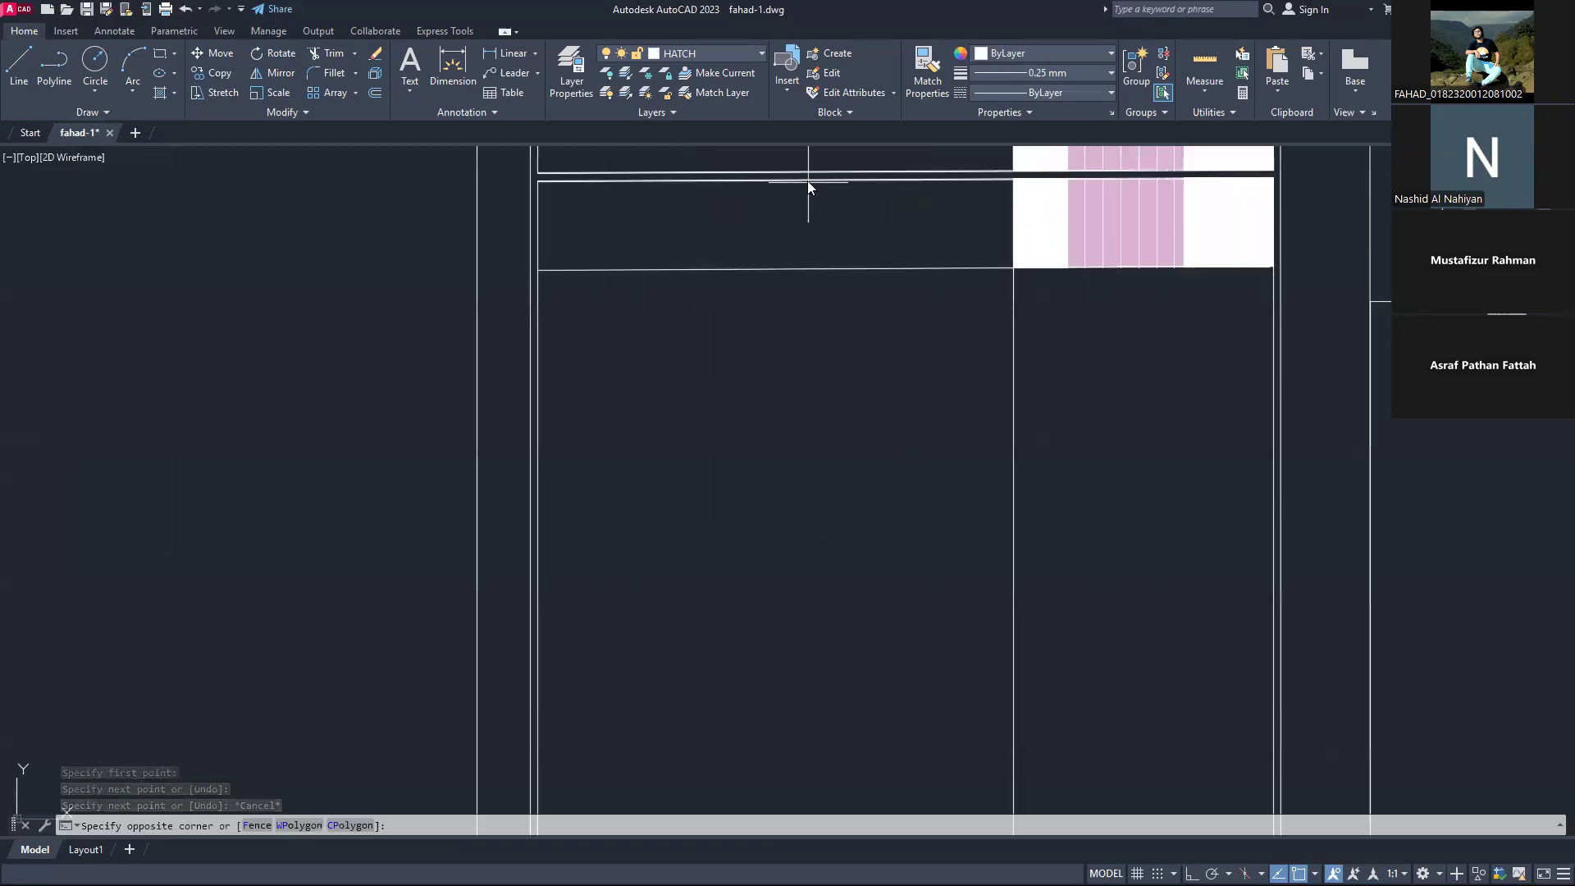
pyautogui.write('o')
pyautogui.press('Return')
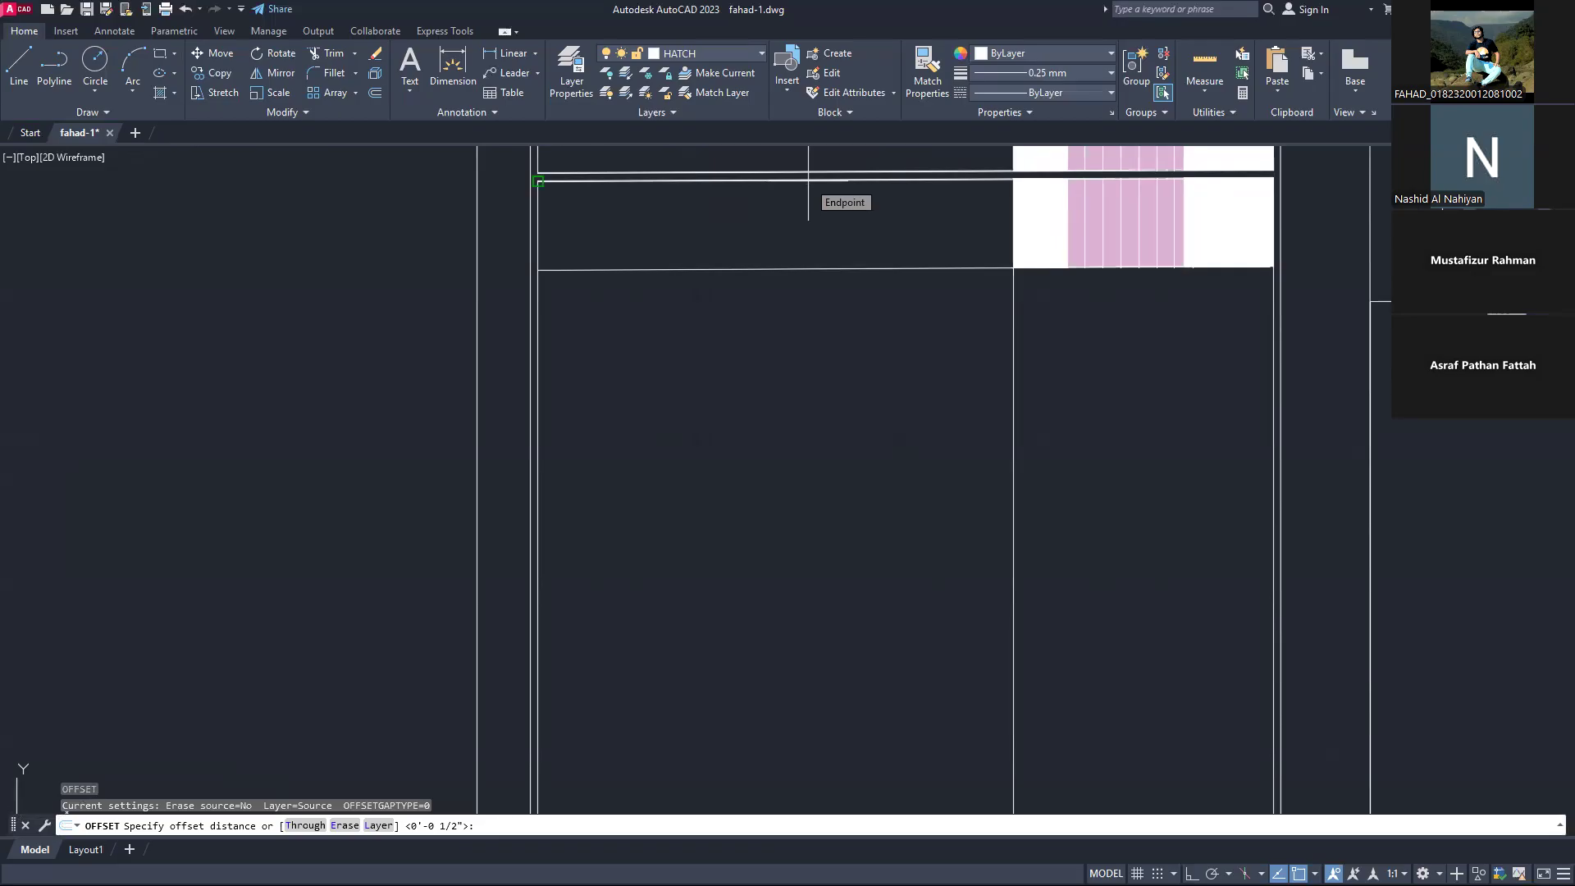
pyautogui.click(808, 181)
pyautogui.click(823, 534)
pyautogui.click(823, 179)
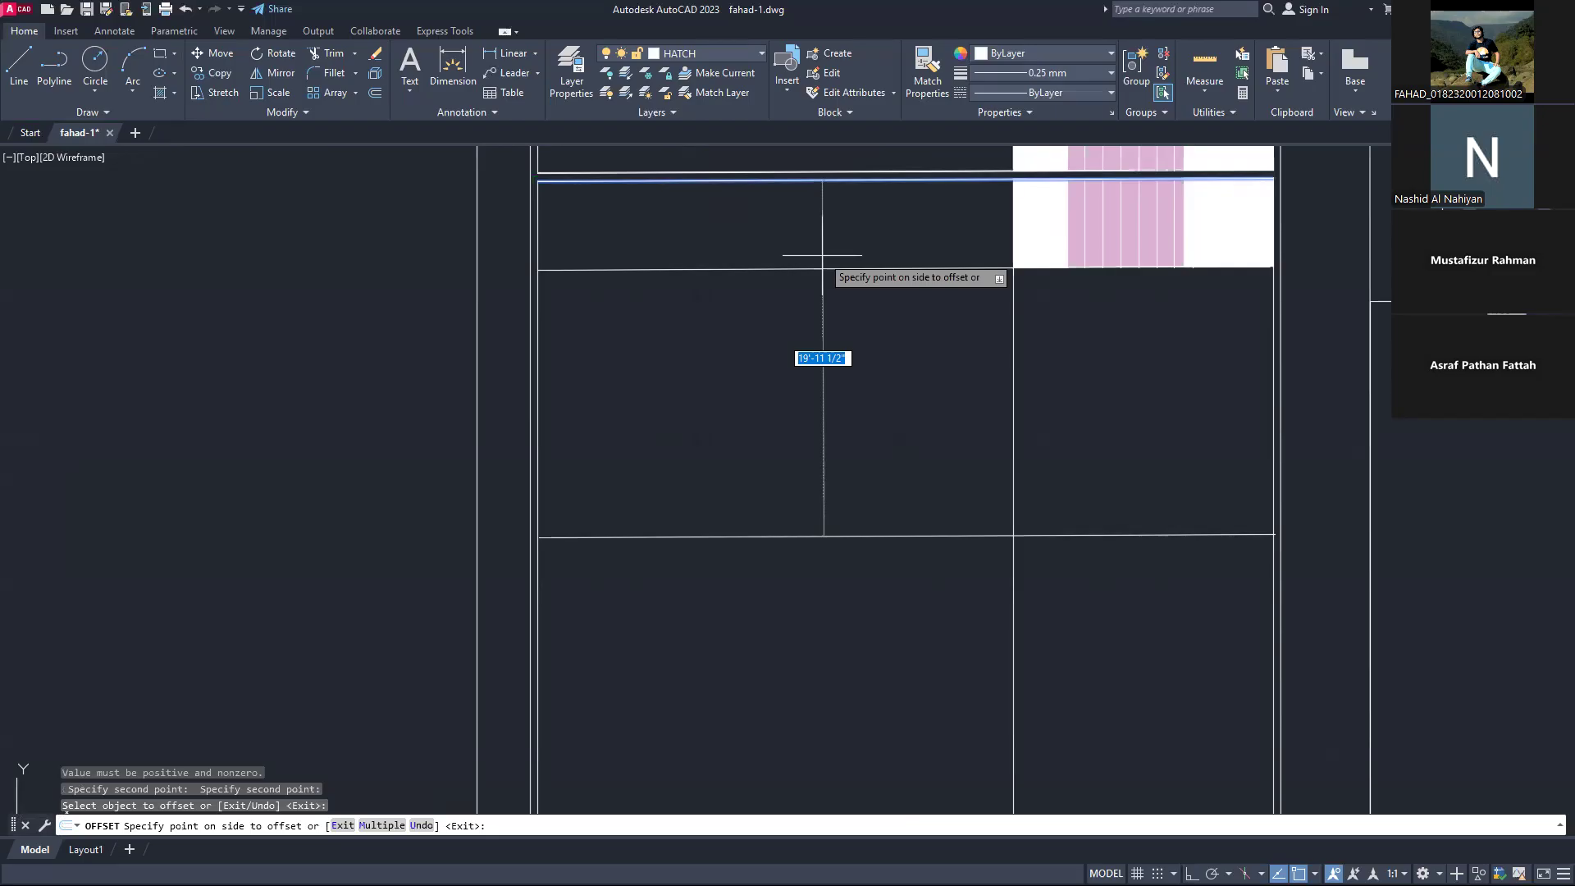
pyautogui.write('17')
pyautogui.press('Return')
# Step: Try to offset the lower room's right inner wall line 15' inward
pyautogui.scroll(-2, 822, 255)
pyautogui.click(1157, 557)
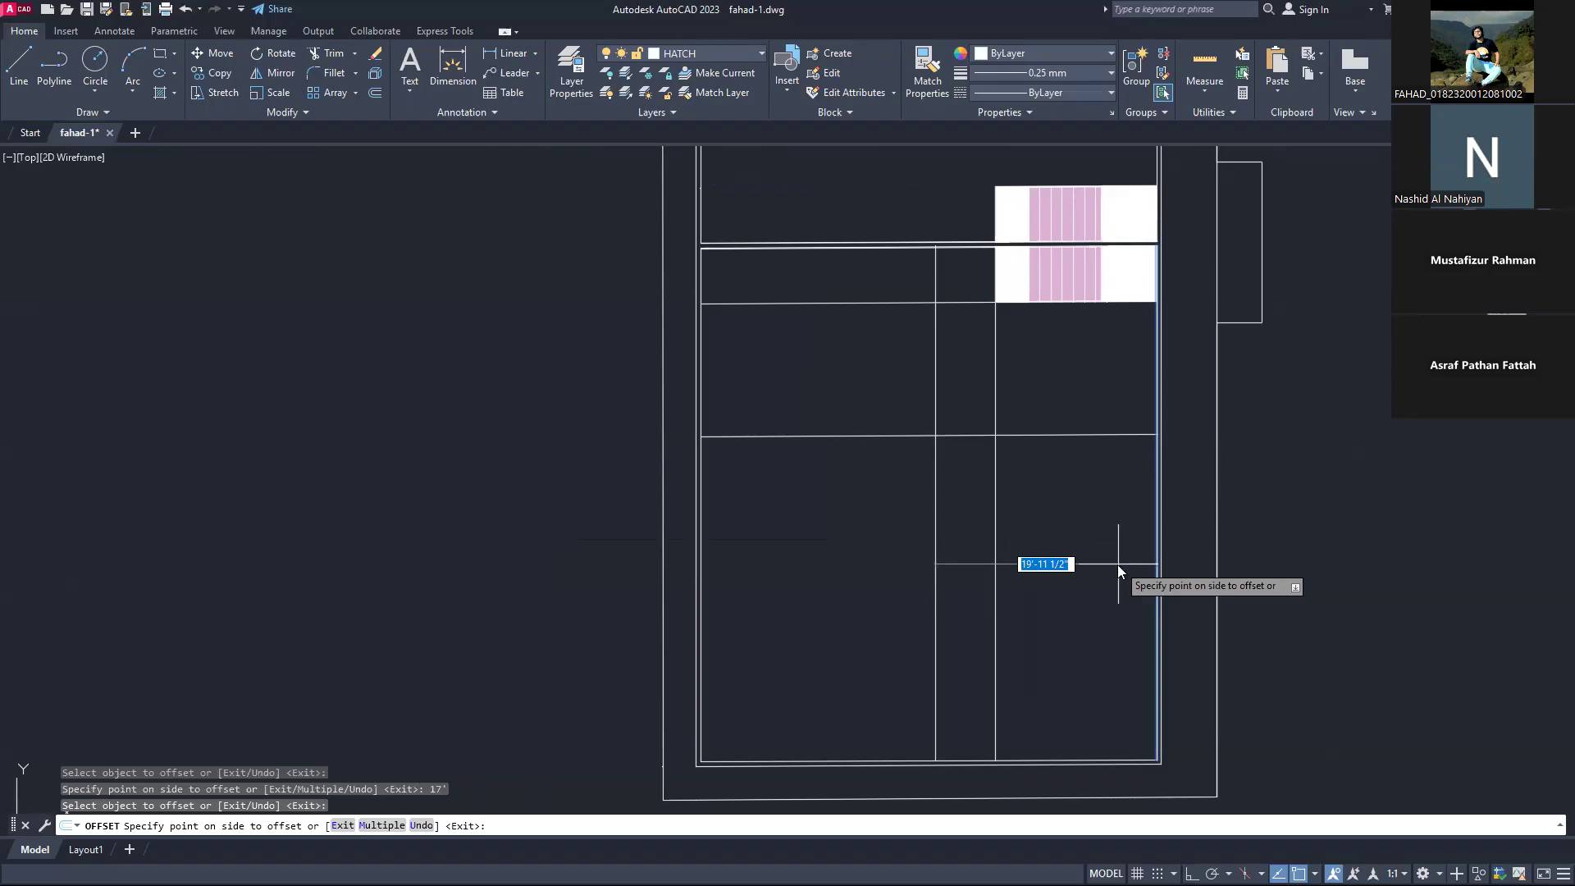
pyautogui.write("15'")
pyautogui.press('Return')
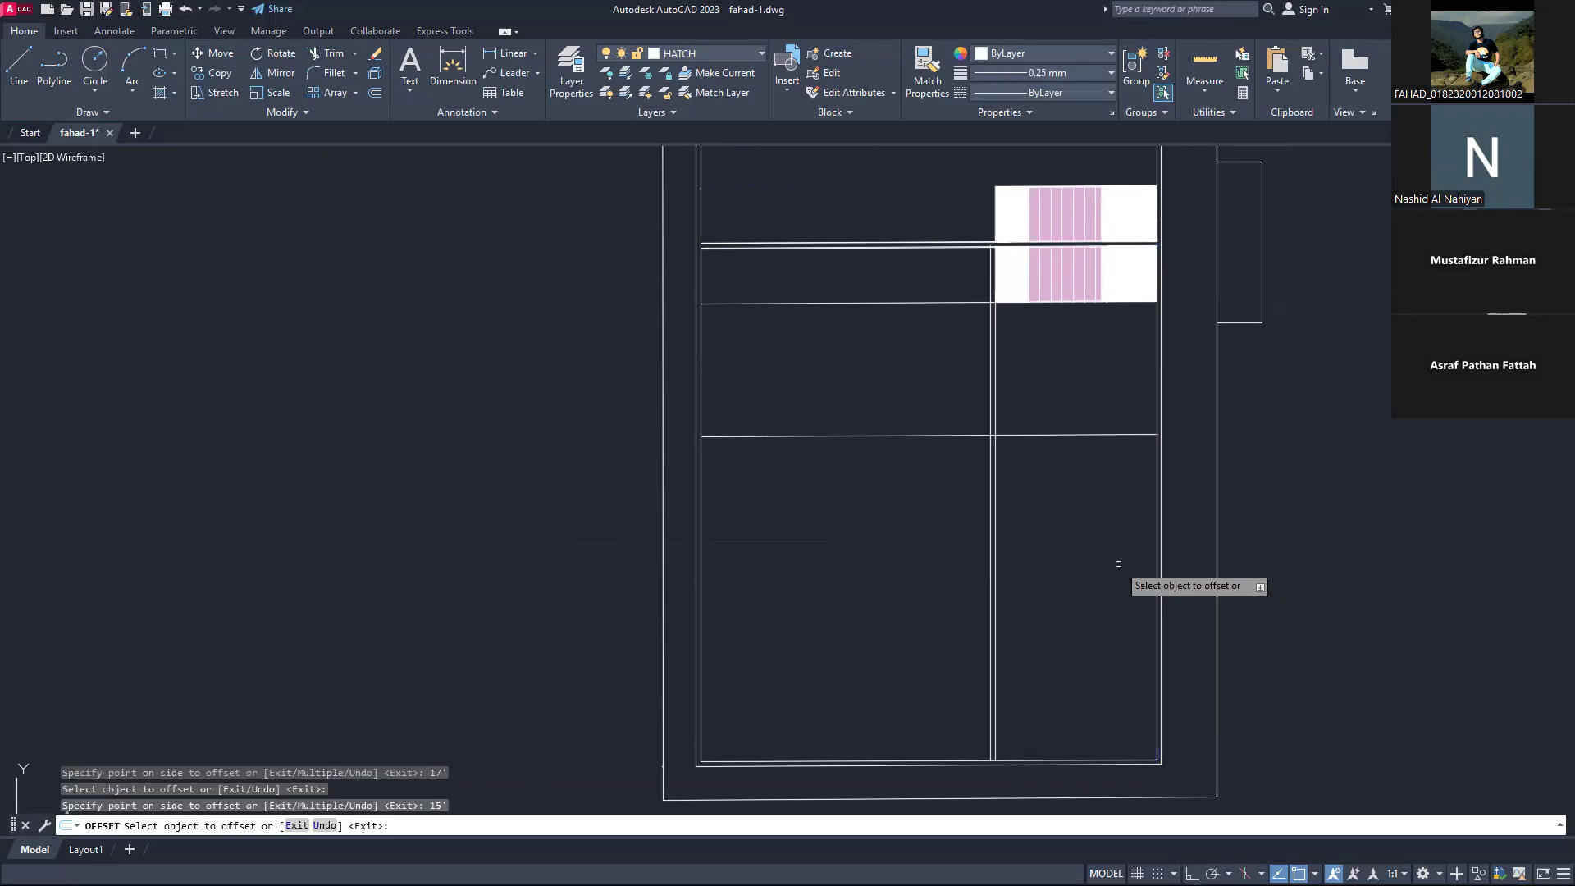
pyautogui.scroll(2, 1118, 564)
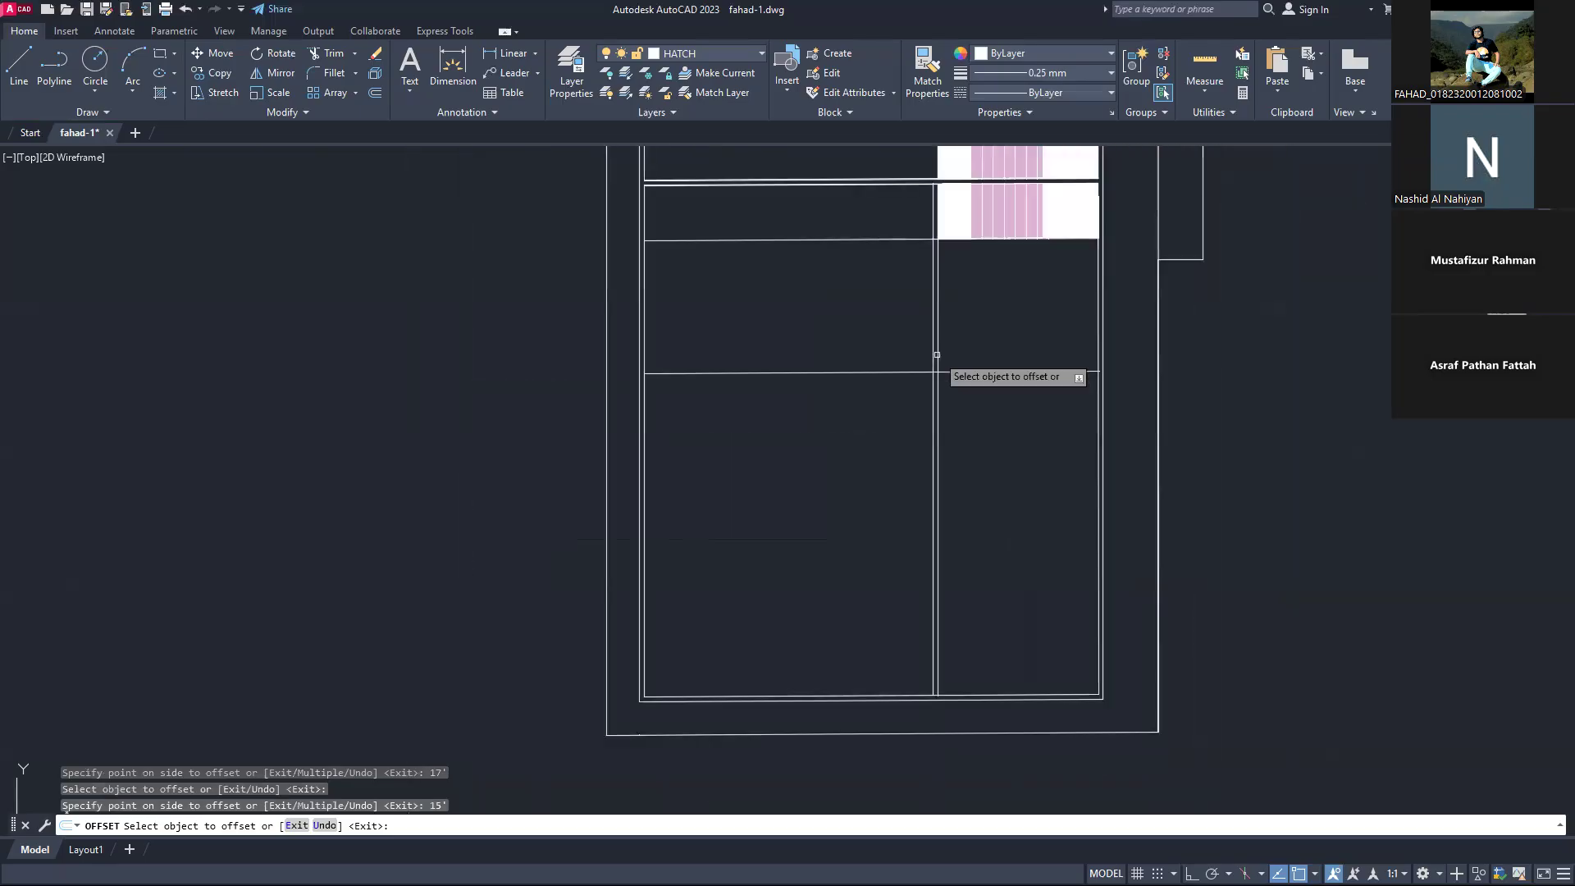
pyautogui.scroll(2, 976, 454)
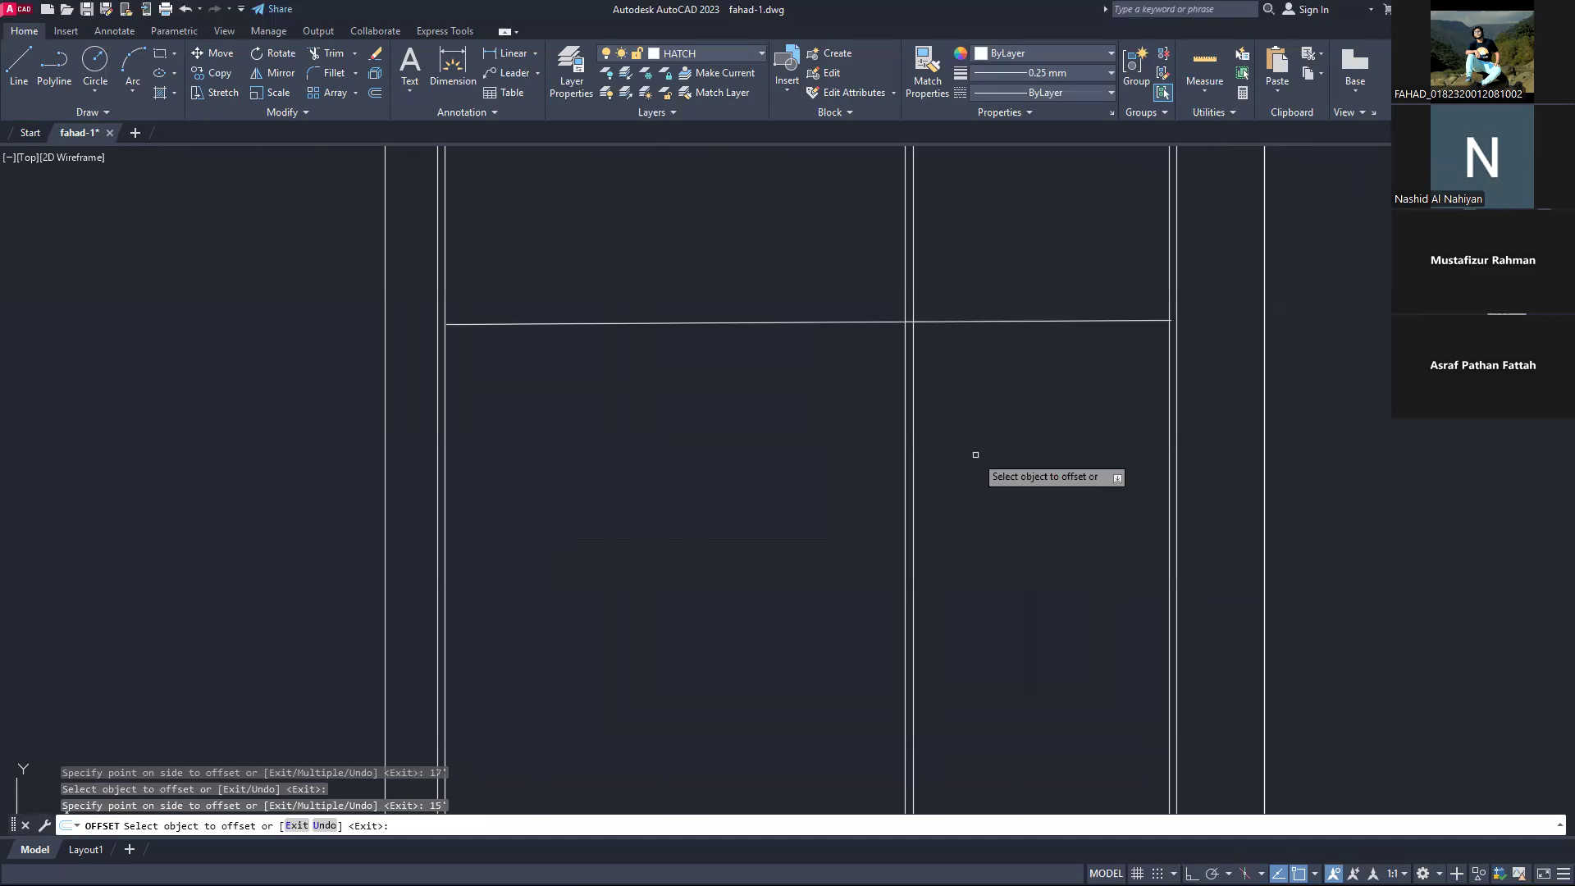
pyautogui.hotkey('ctrl', 'z')
pyautogui.write('tr')
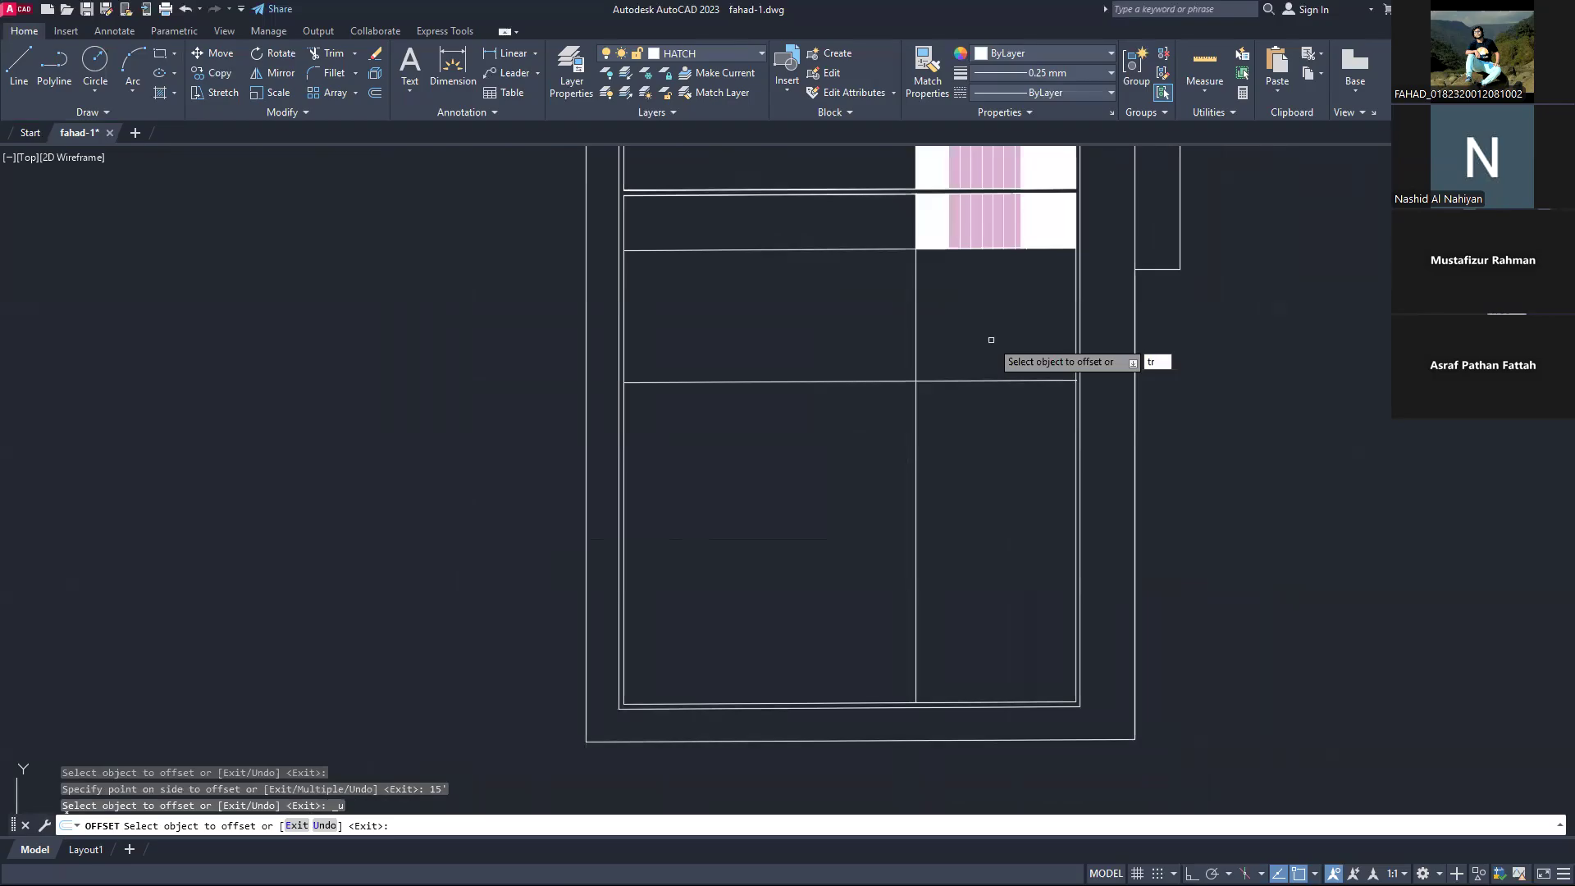
pyautogui.press('Escape')
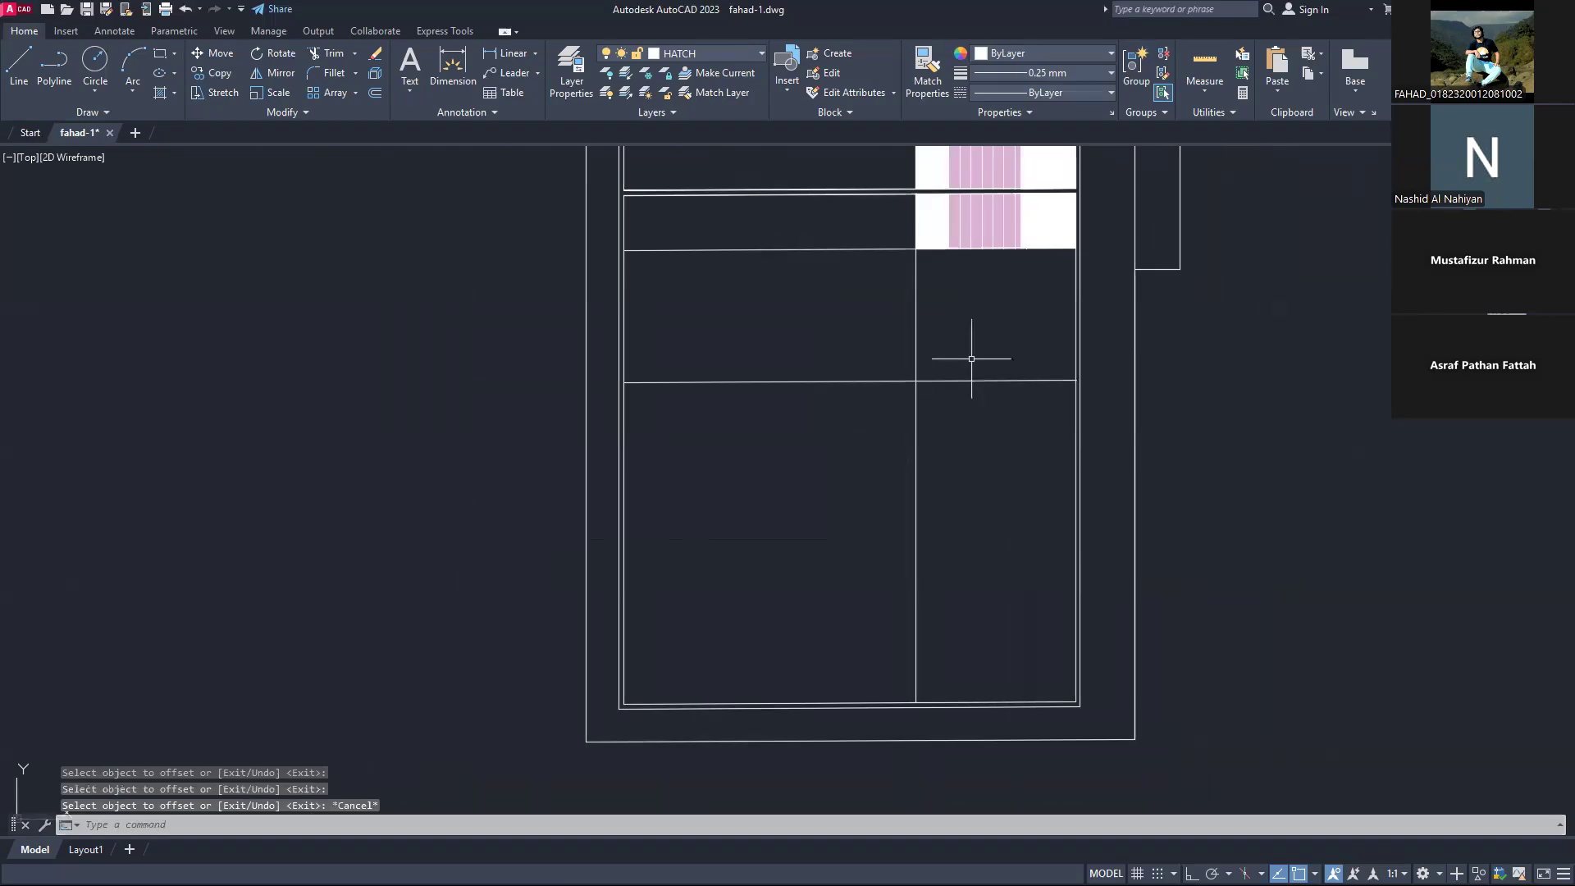
# Step: Trim the short horizontal line beside the hatched block and the offset and vertical line ends beyond their crossing, leaving one corner
pyautogui.write('tr')
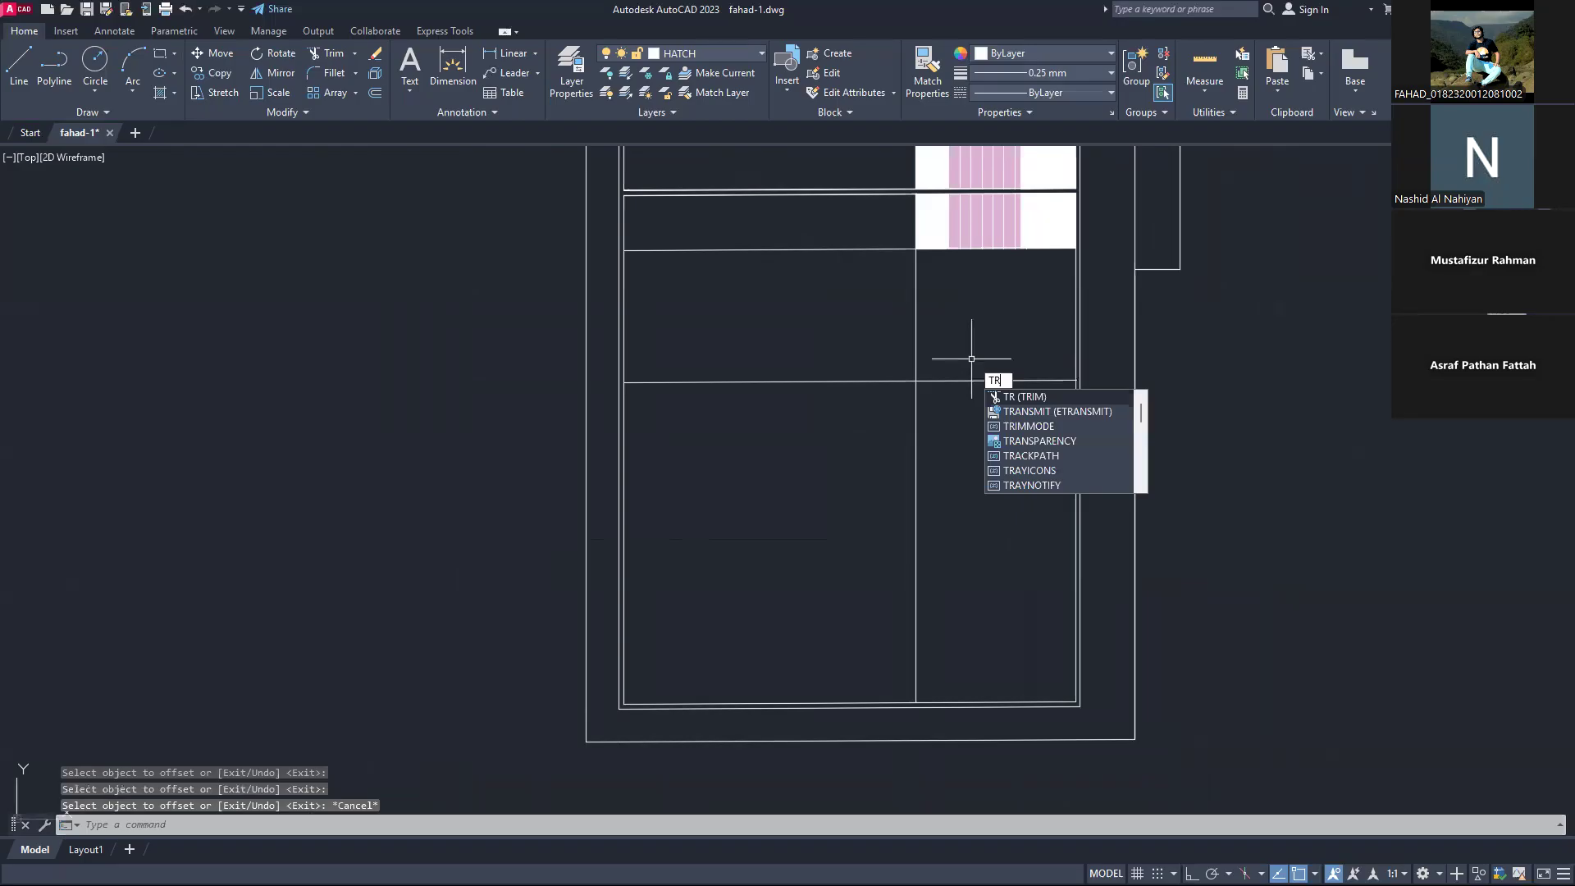
pyautogui.press('Return')
pyautogui.moveTo(846, 228); pyautogui.dragTo(878, 300)
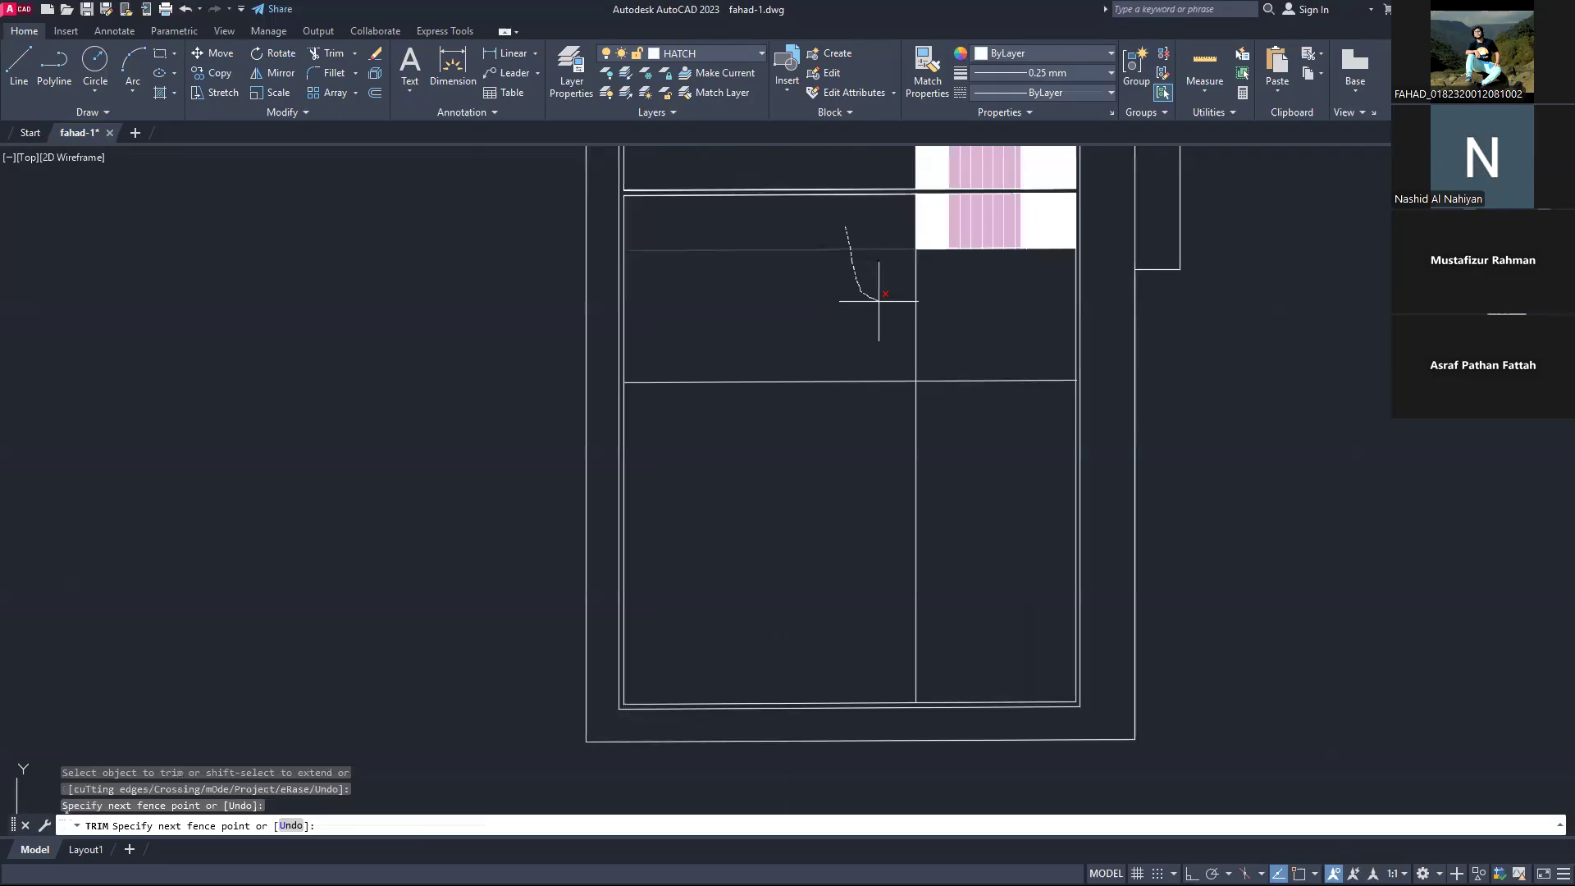
pyautogui.moveTo(878, 300); pyautogui.dragTo(860, 315)
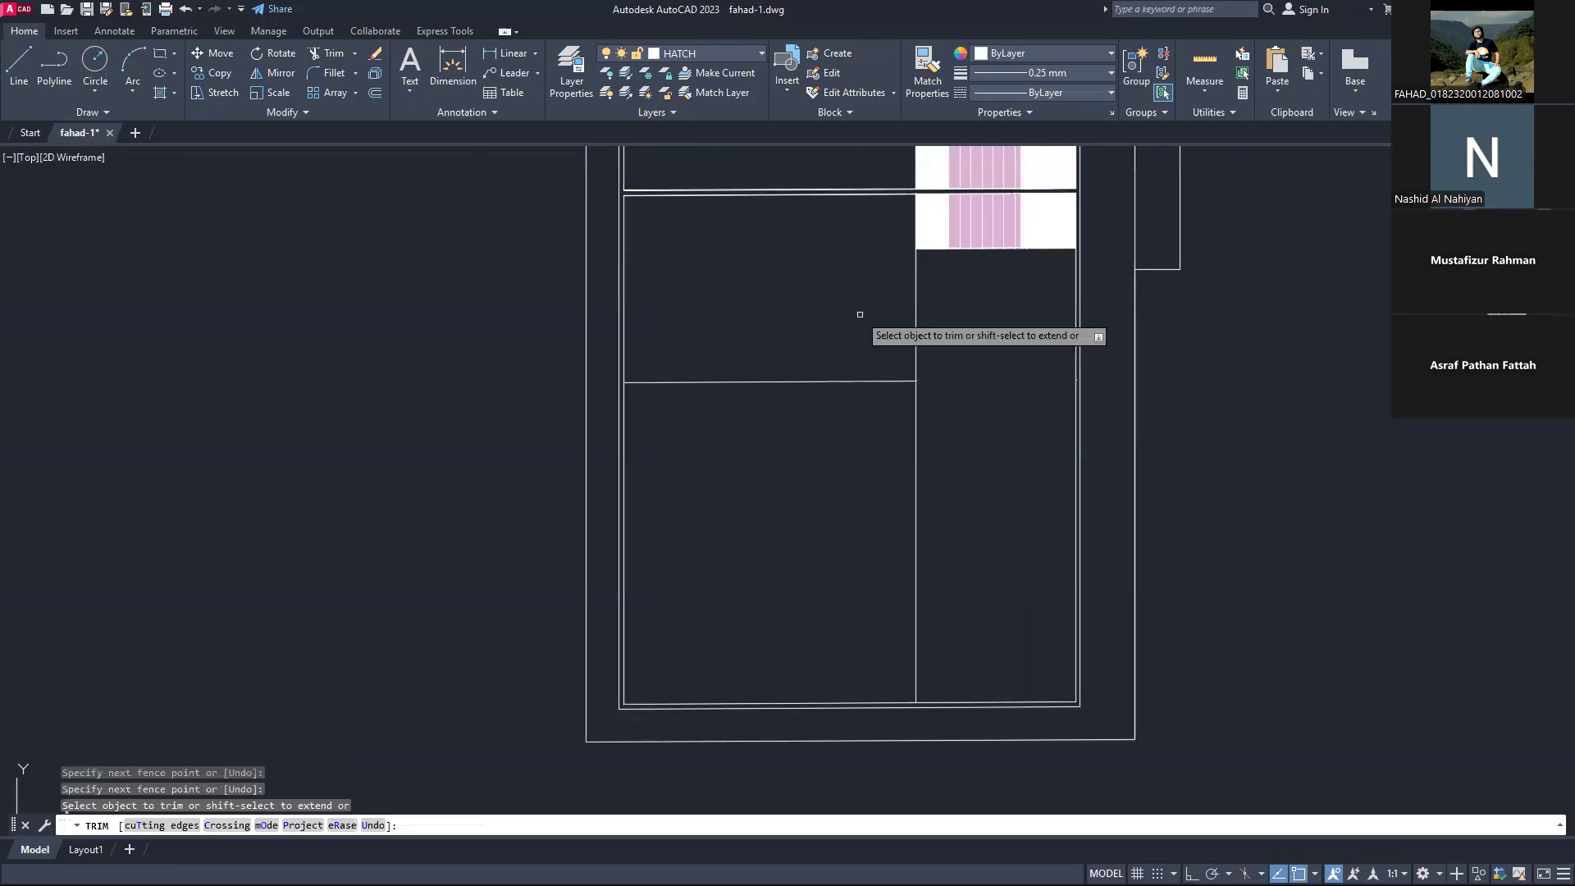
pyautogui.press('Escape')
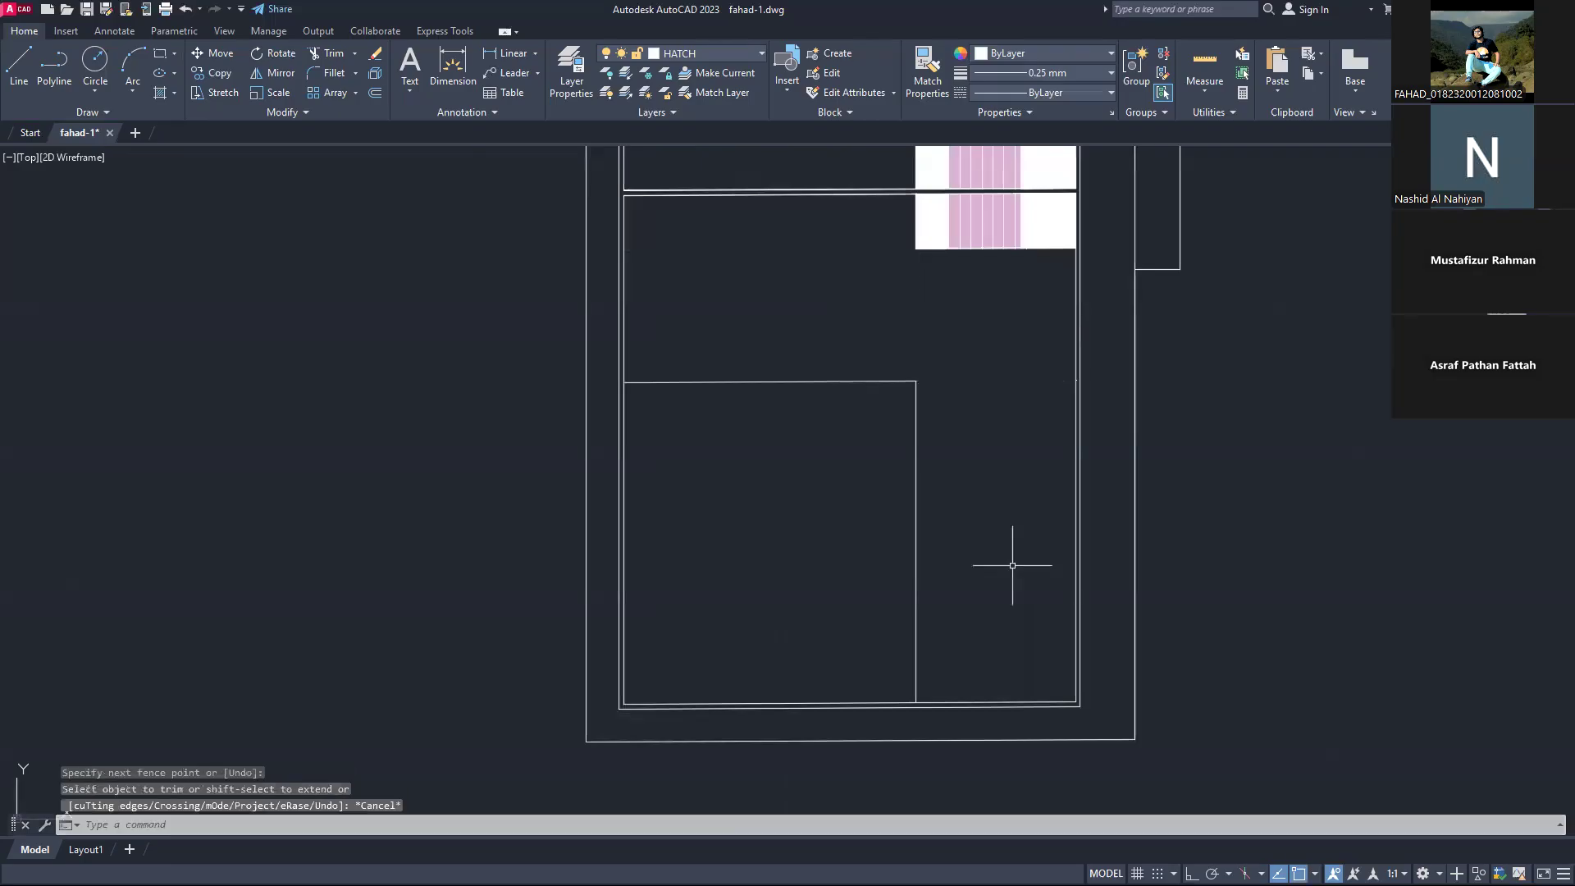
# Step: Draw a line from the partition corner down along the vertical partition and across to the right inner wall
pyautogui.scroll(-2, 993, 566)
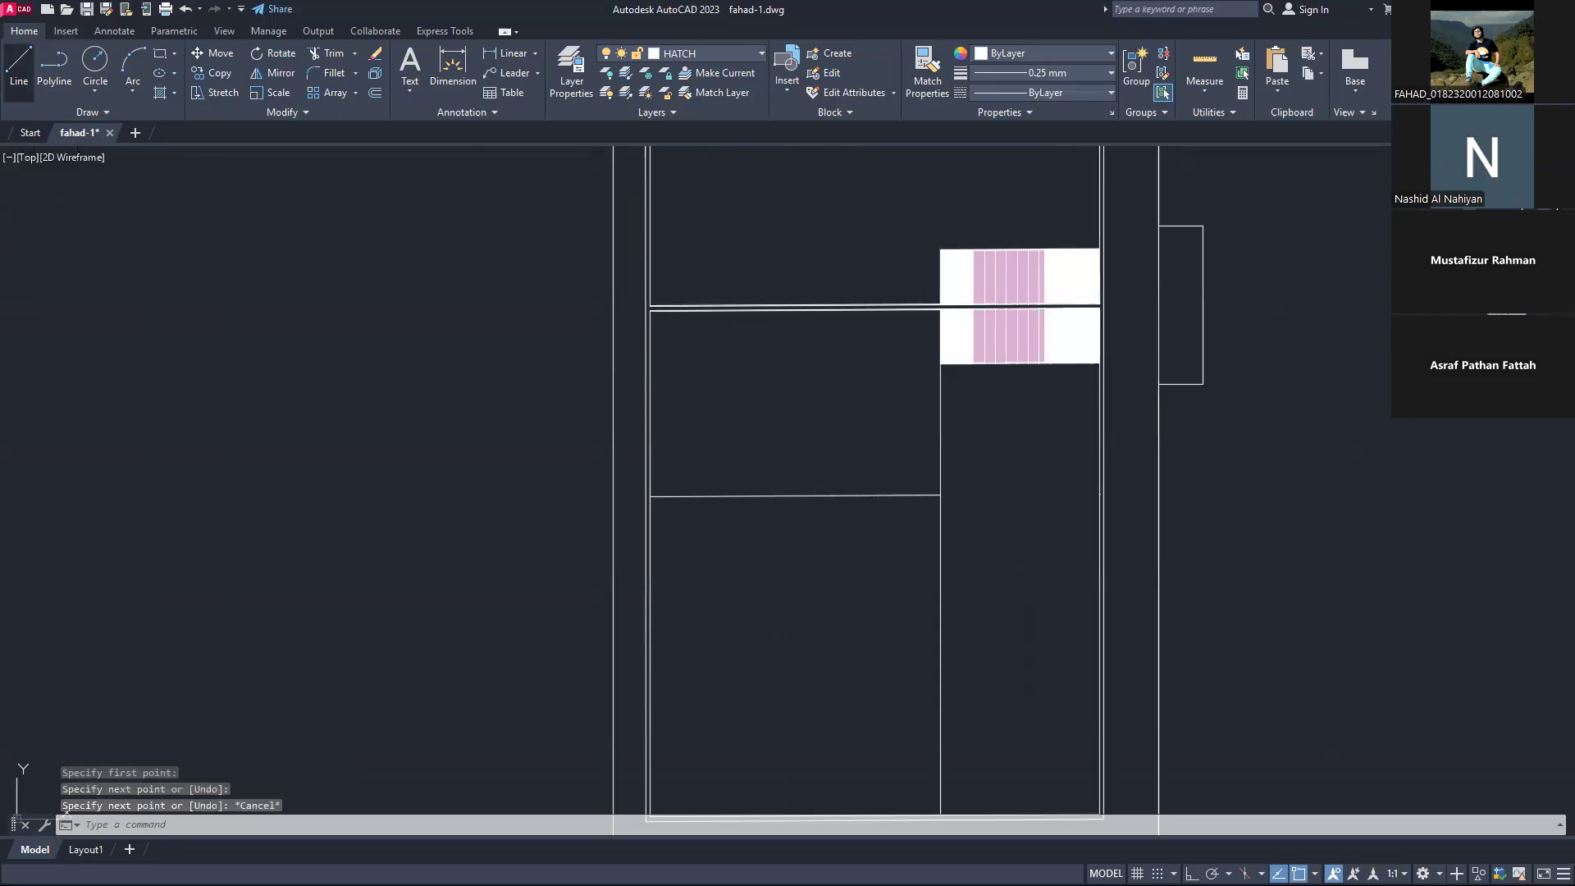
pyautogui.click(19, 65)
pyautogui.click(940, 495)
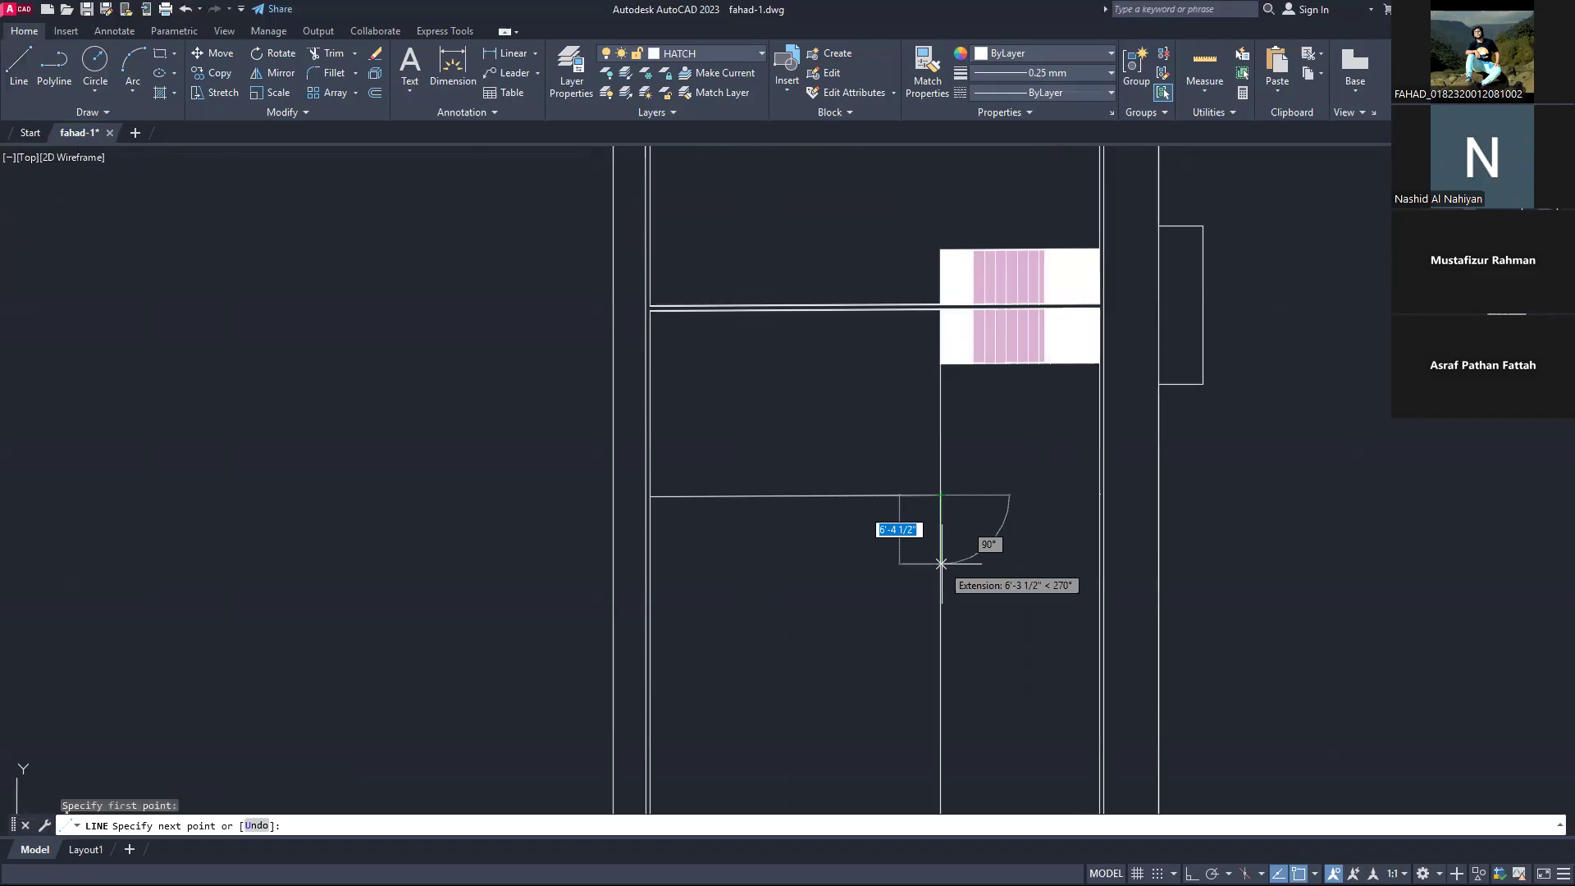
pyautogui.moveTo(1029, 510); pyautogui.dragTo(1044, 517, button='middle')
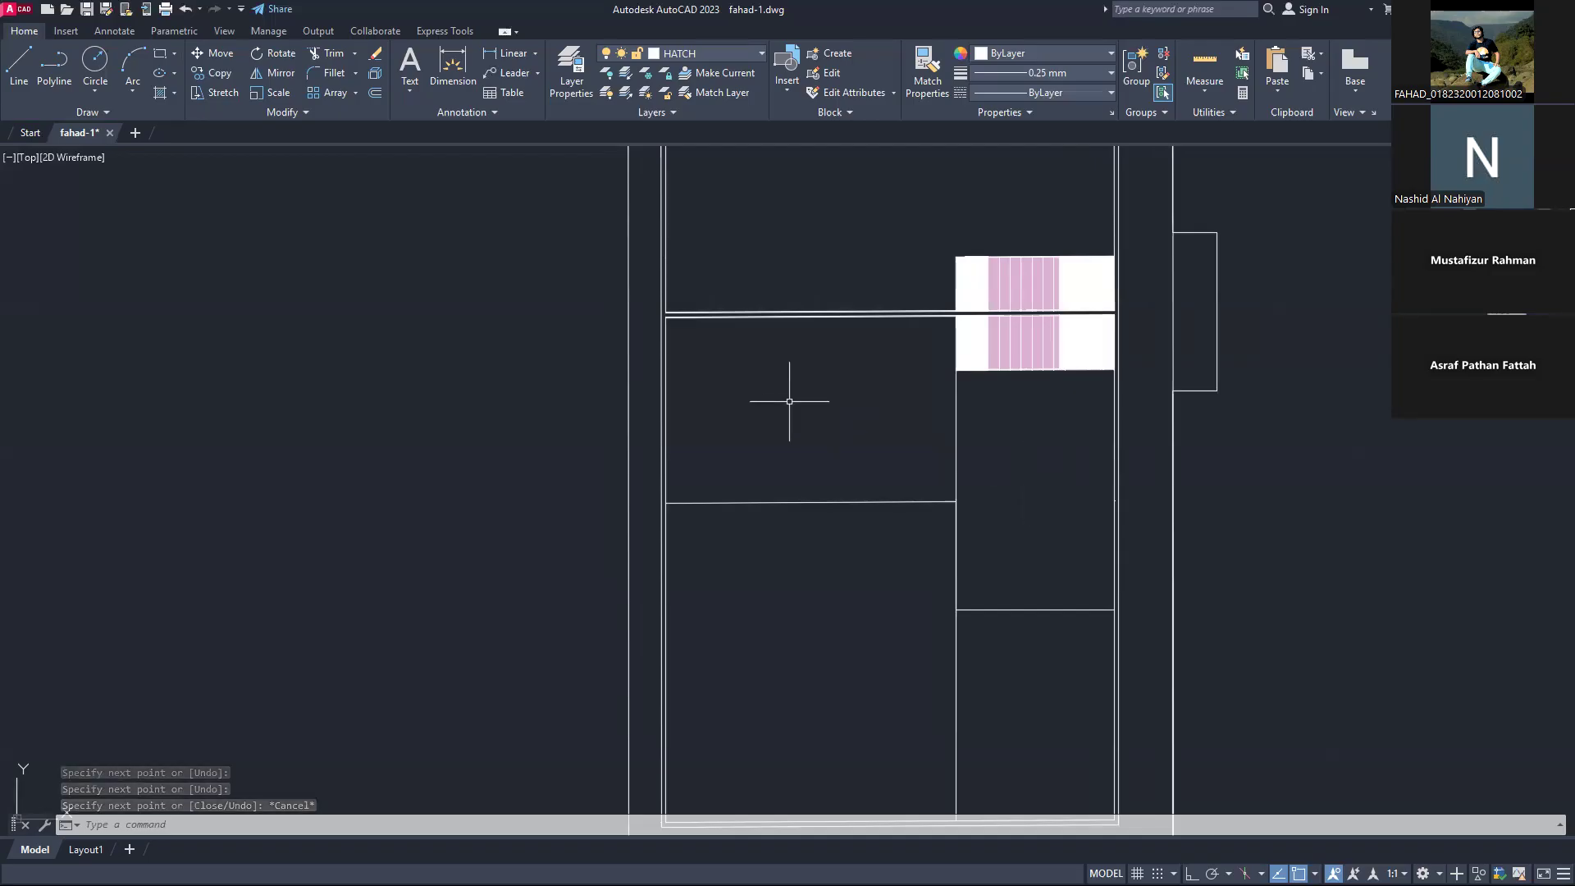
pyautogui.scroll(-3, 803, 396)
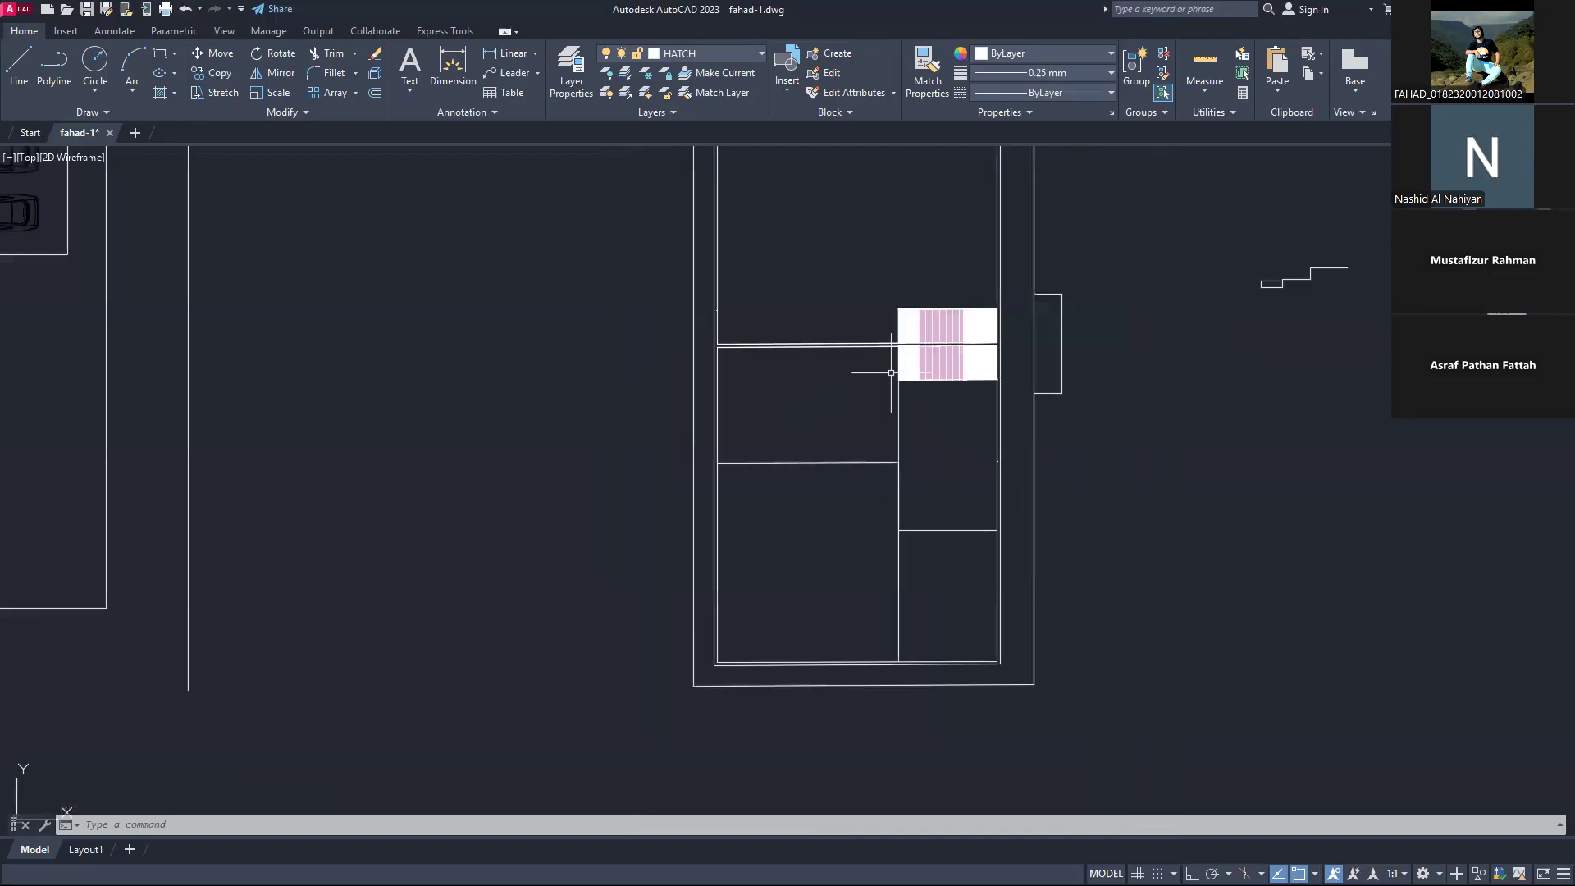
pyautogui.scroll(-2, 959, 533)
pyautogui.scroll(5, 960, 531)
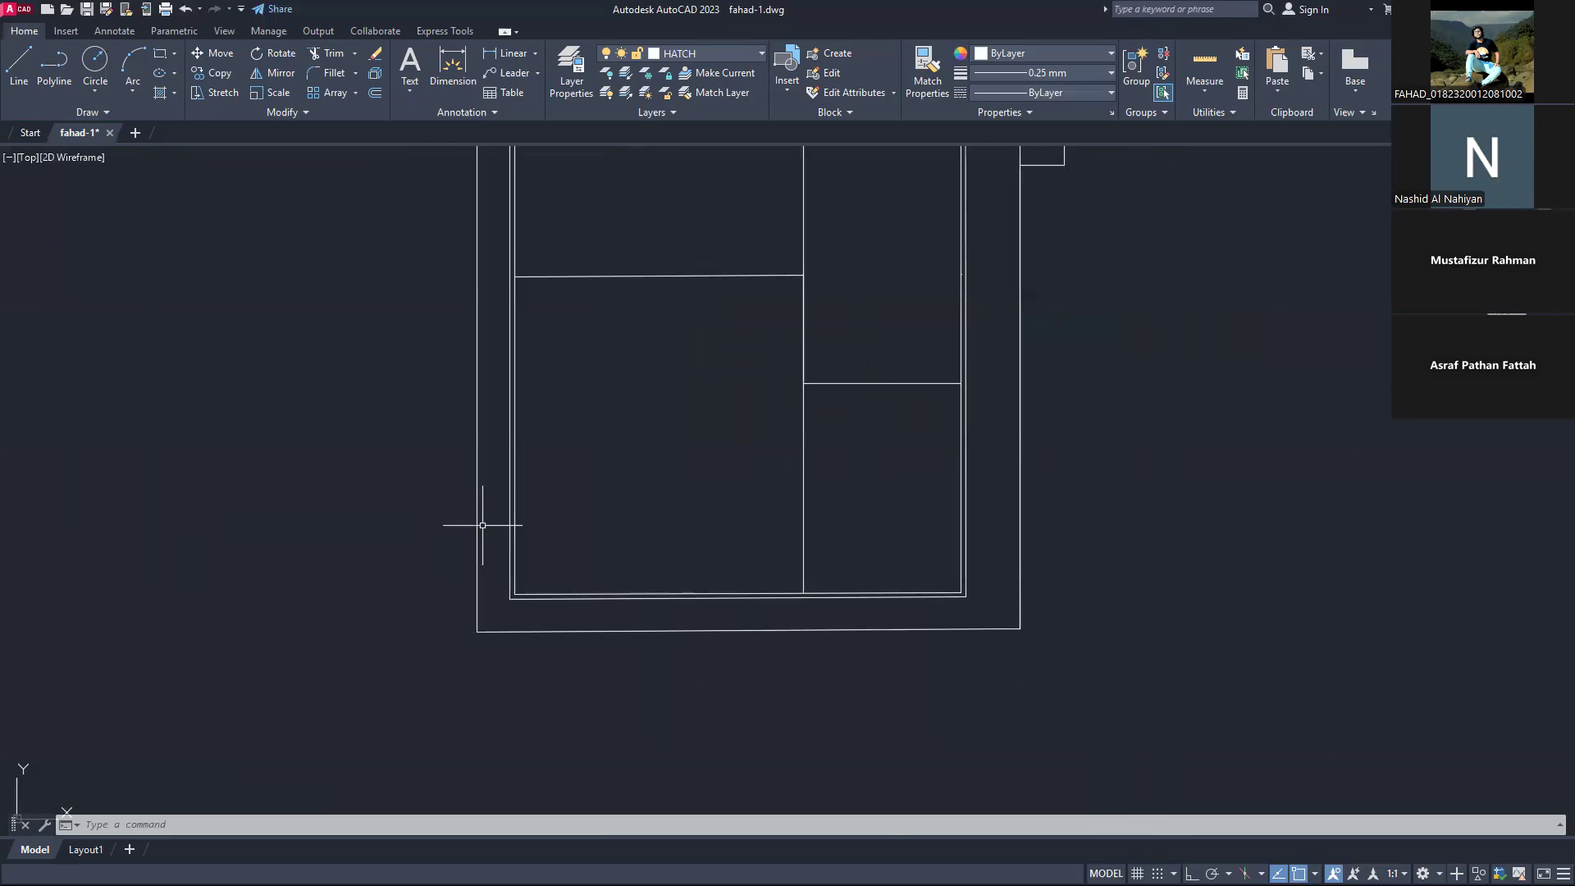
pyautogui.scroll(-2, 947, 589)
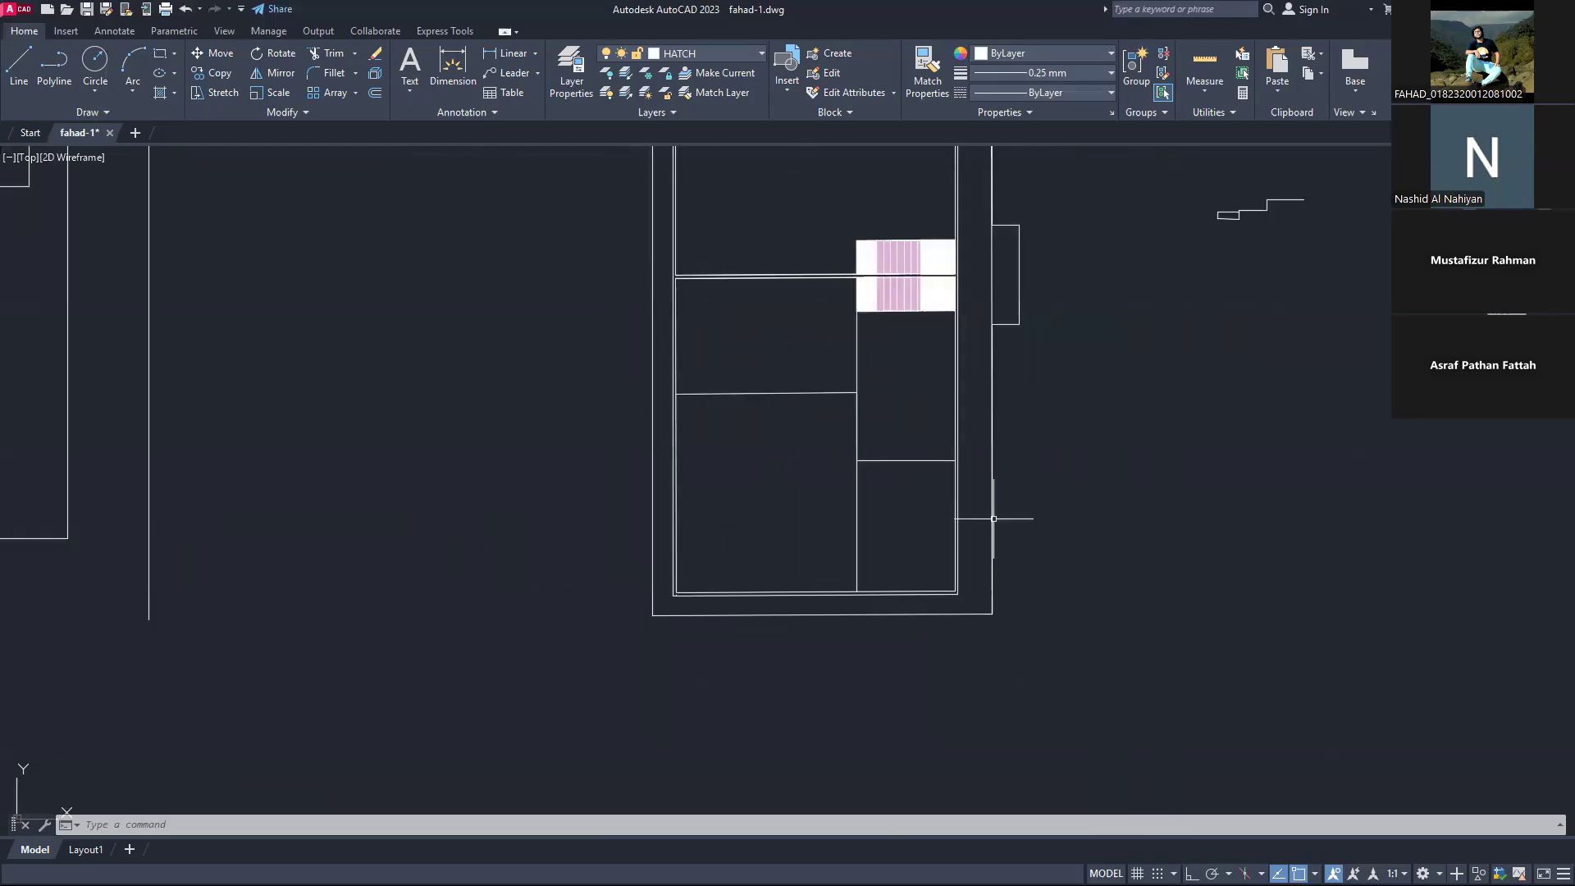
pyautogui.scroll(-4, 1083, 378)
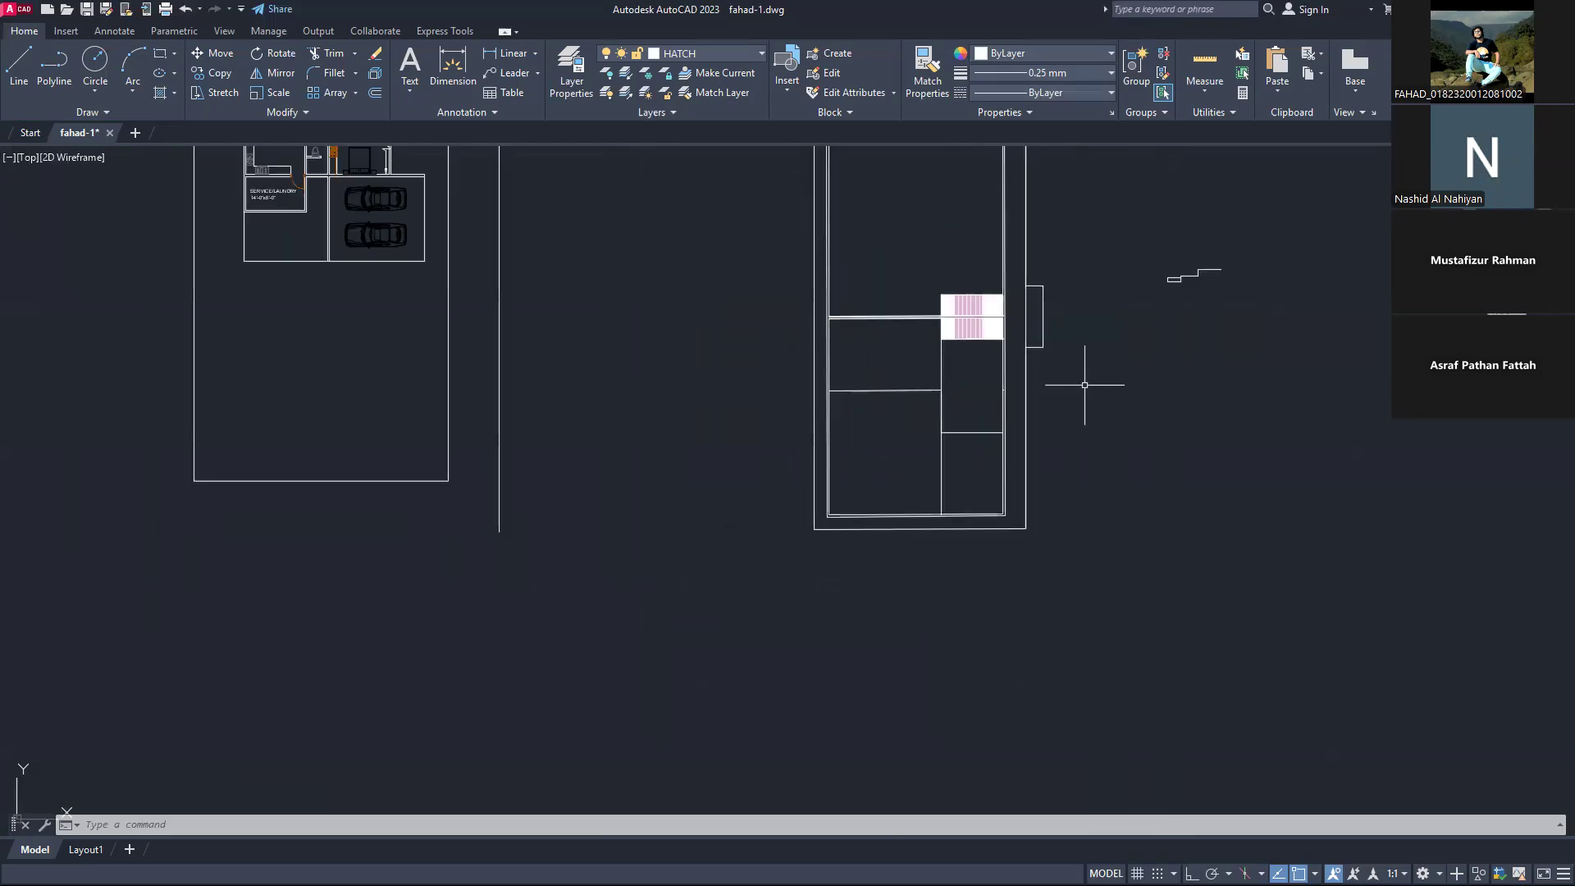
# Step: Examine the room arrangement and furniture of the furnished house plan beside the new plan
pyautogui.scroll(-2, 512, 312)
pyautogui.scroll(4, 537, 197)
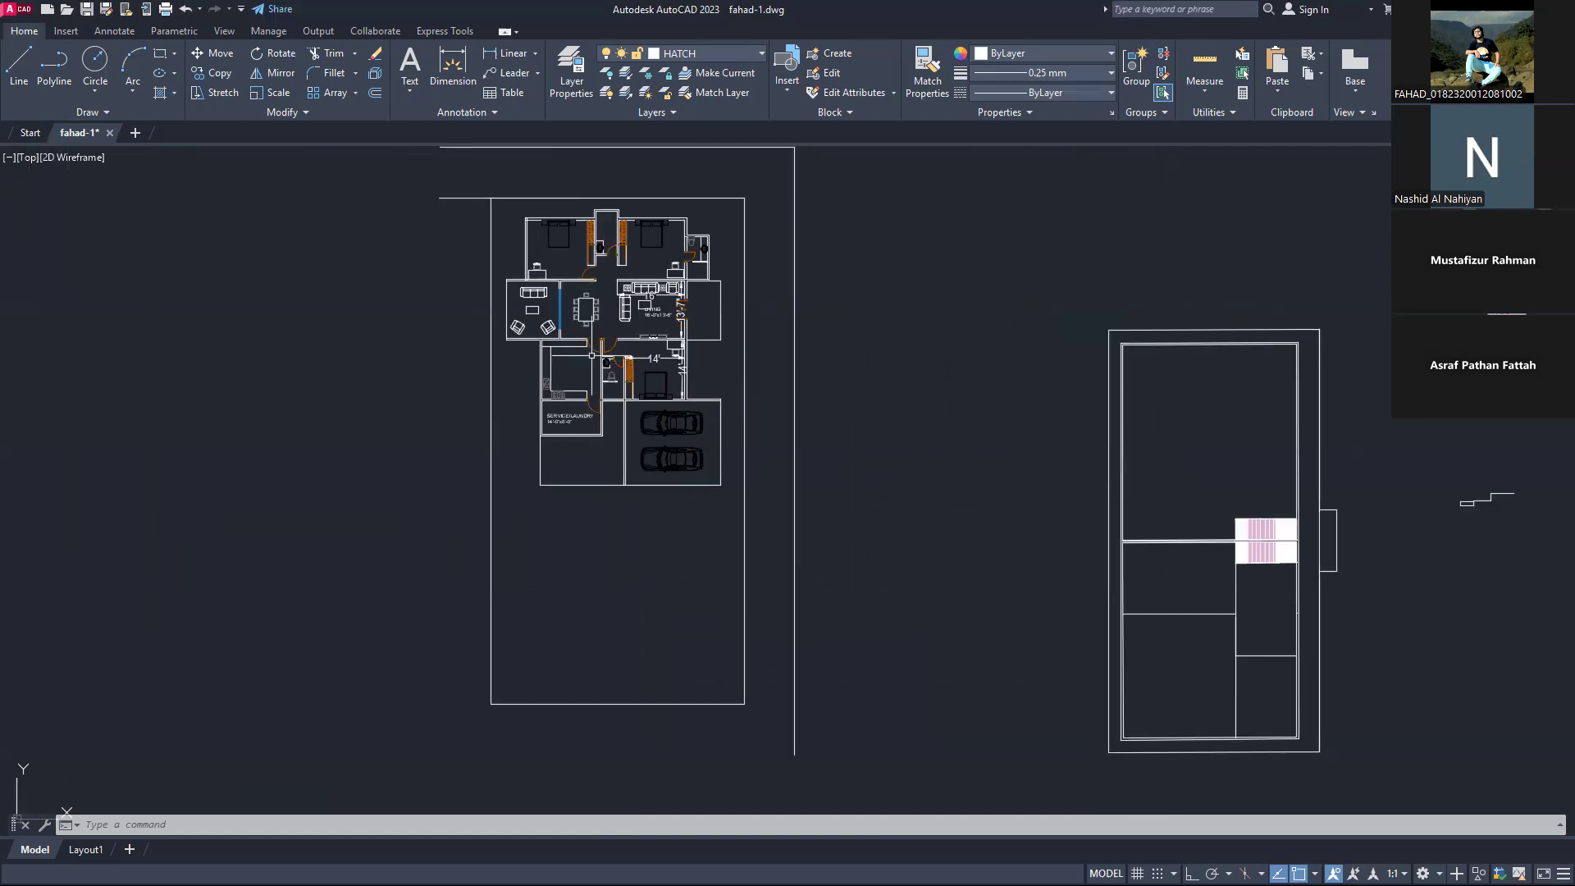
pyautogui.scroll(-2, 821, 521)
pyautogui.scroll(4, 1124, 545)
pyautogui.scroll(-6, 502, 403)
pyautogui.scroll(4, 386, 326)
pyautogui.scroll(4, 373, 327)
pyautogui.scroll(-2, 373, 327)
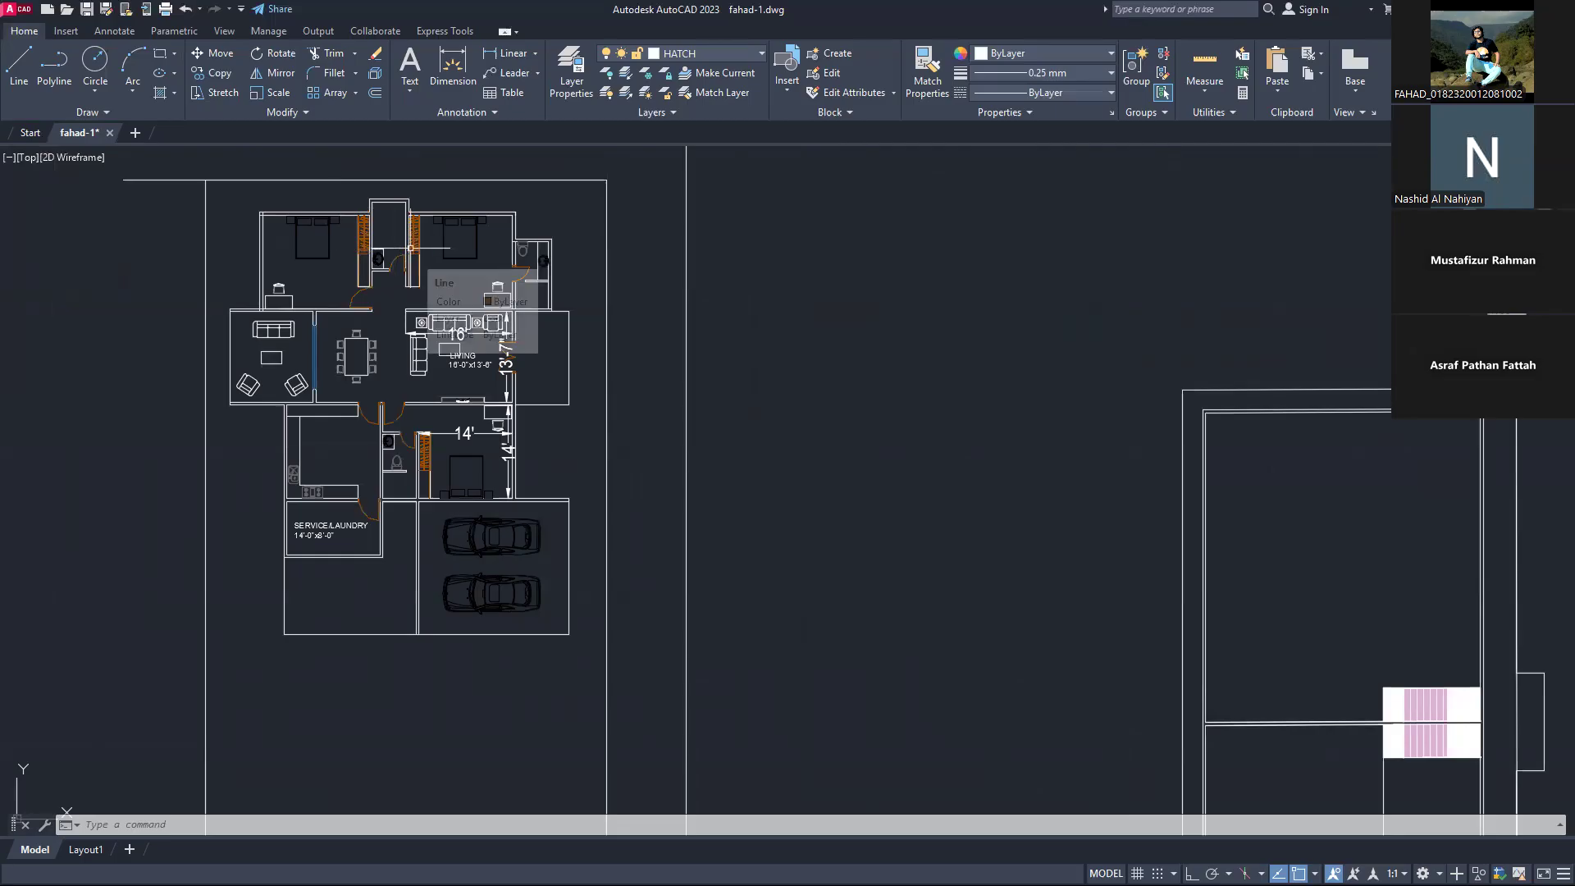
pyautogui.scroll(-2, 411, 252)
pyautogui.scroll(4, 411, 252)
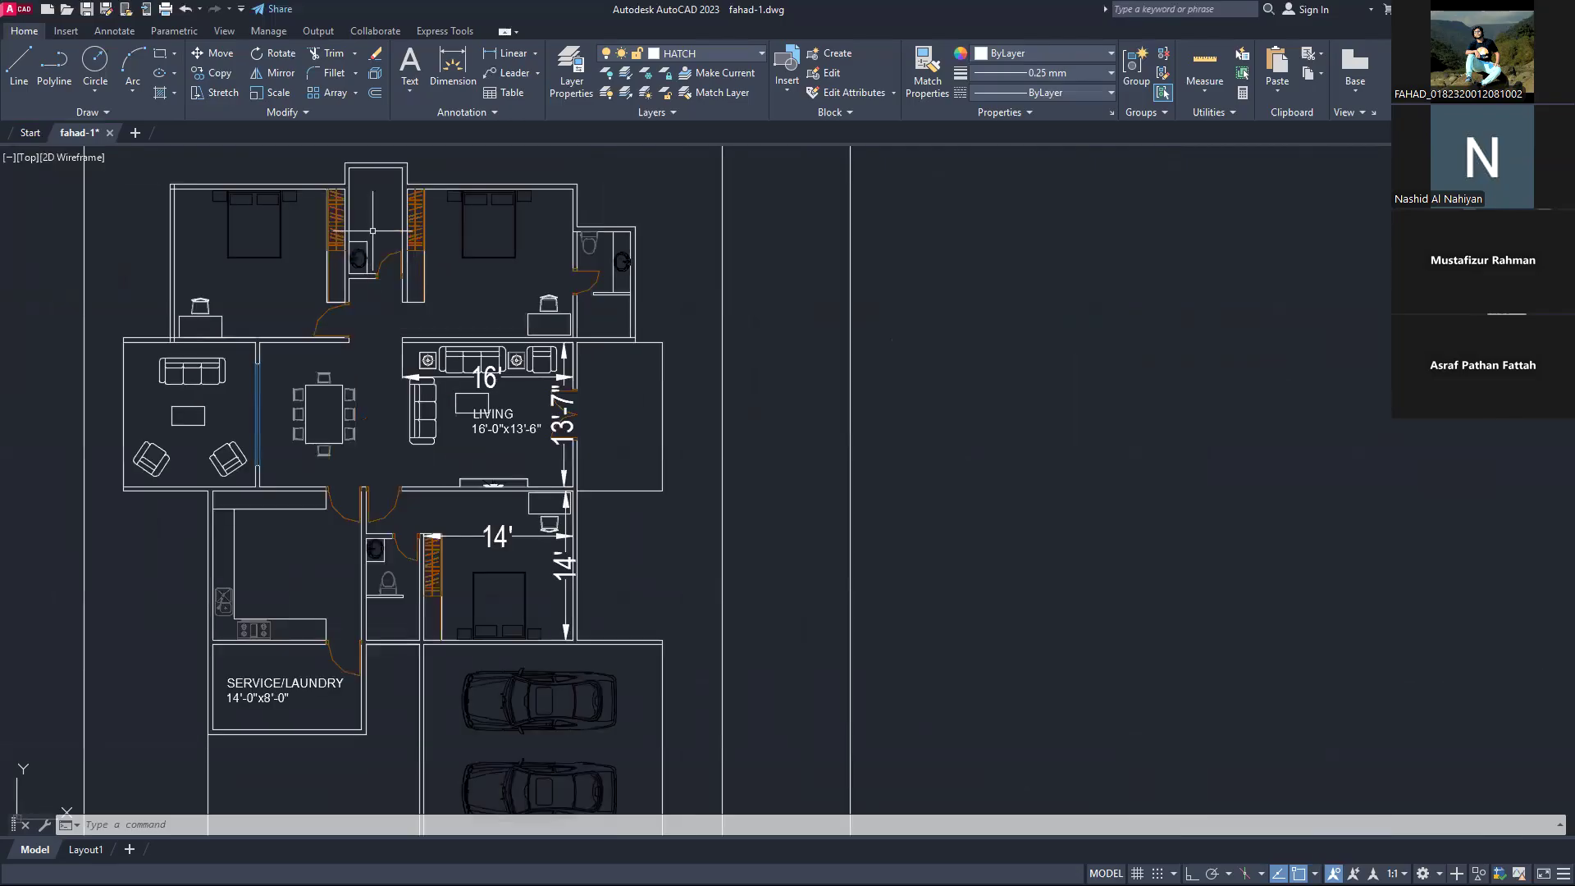
# Step: Examine the partitioned lower room and the hatched block of the new plan
pyautogui.scroll(-6, 373, 232)
pyautogui.scroll(4, 633, 344)
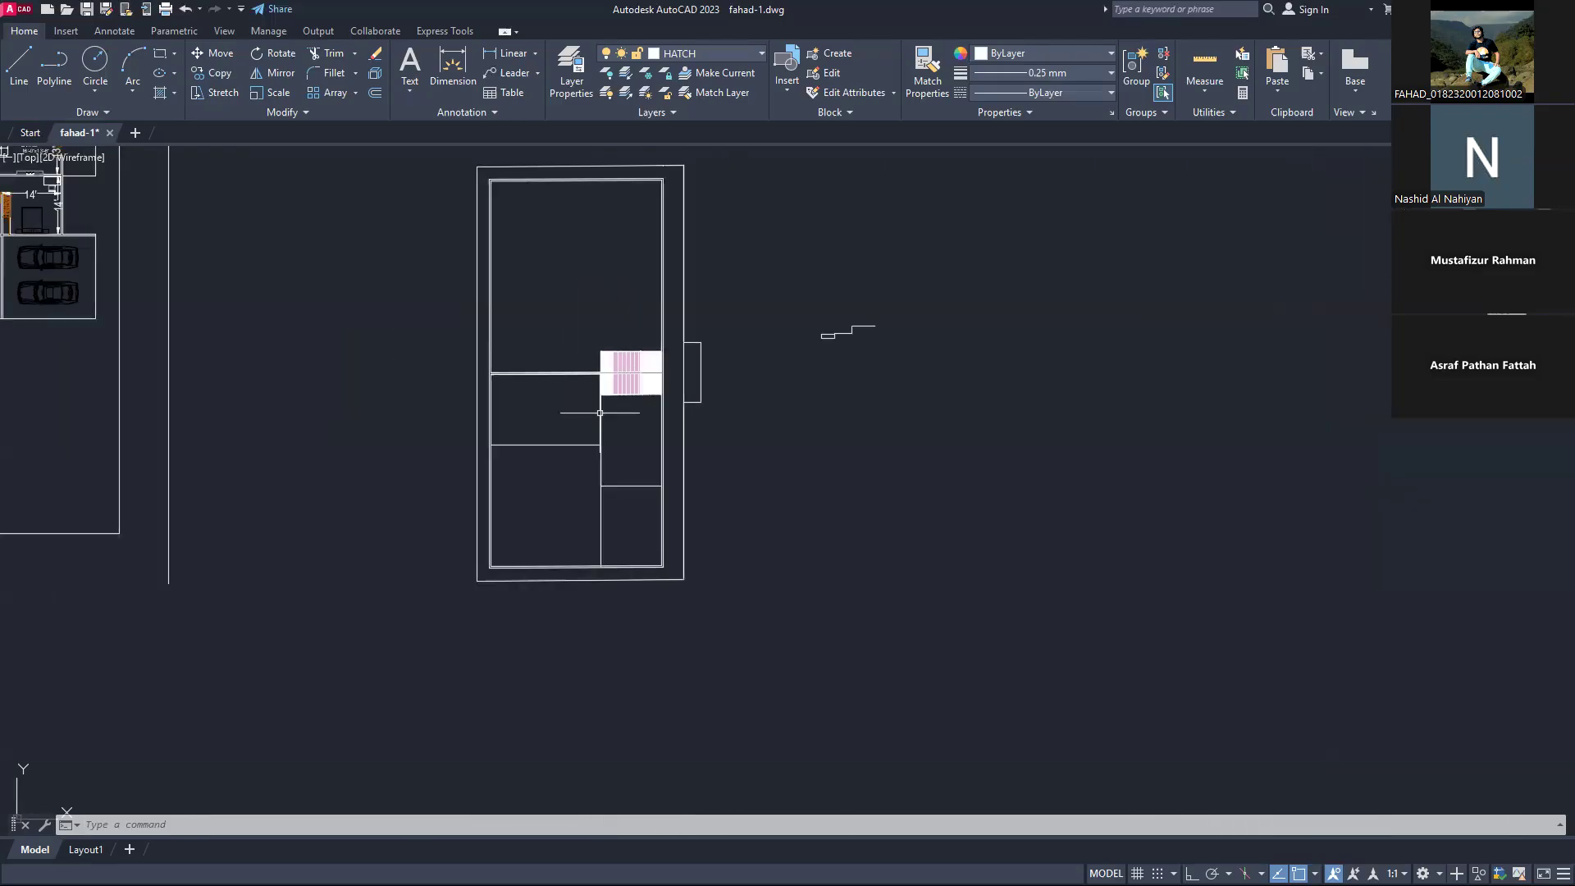
pyautogui.scroll(4, 599, 413)
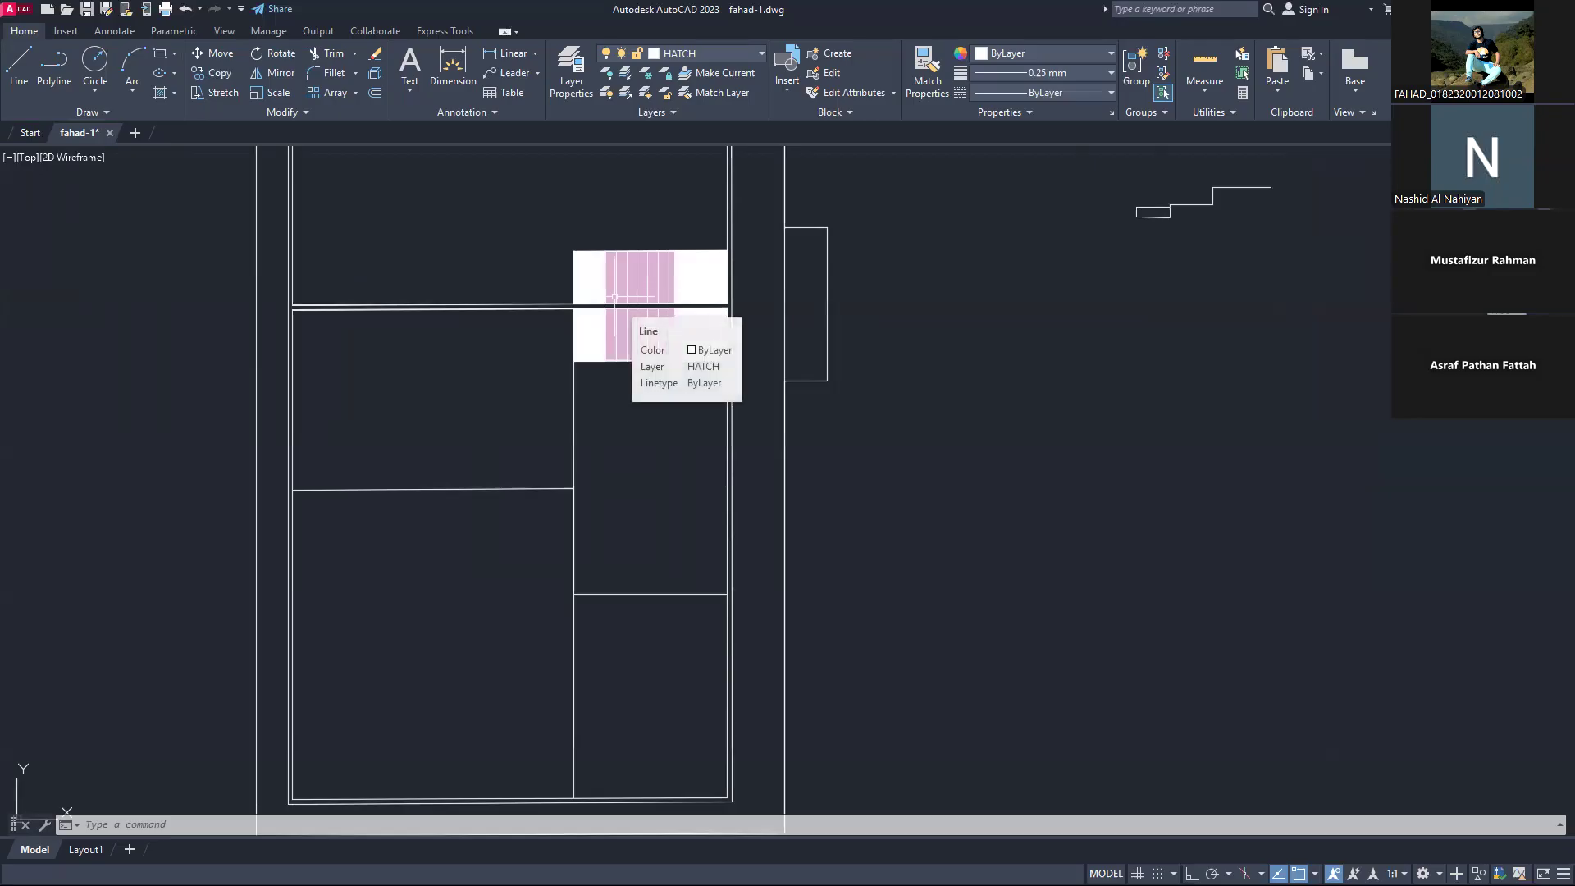
pyautogui.scroll(-3, 640, 307)
pyautogui.scroll(2, 563, 282)
pyautogui.scroll(-4, 599, 307)
pyautogui.scroll(4, 584, 402)
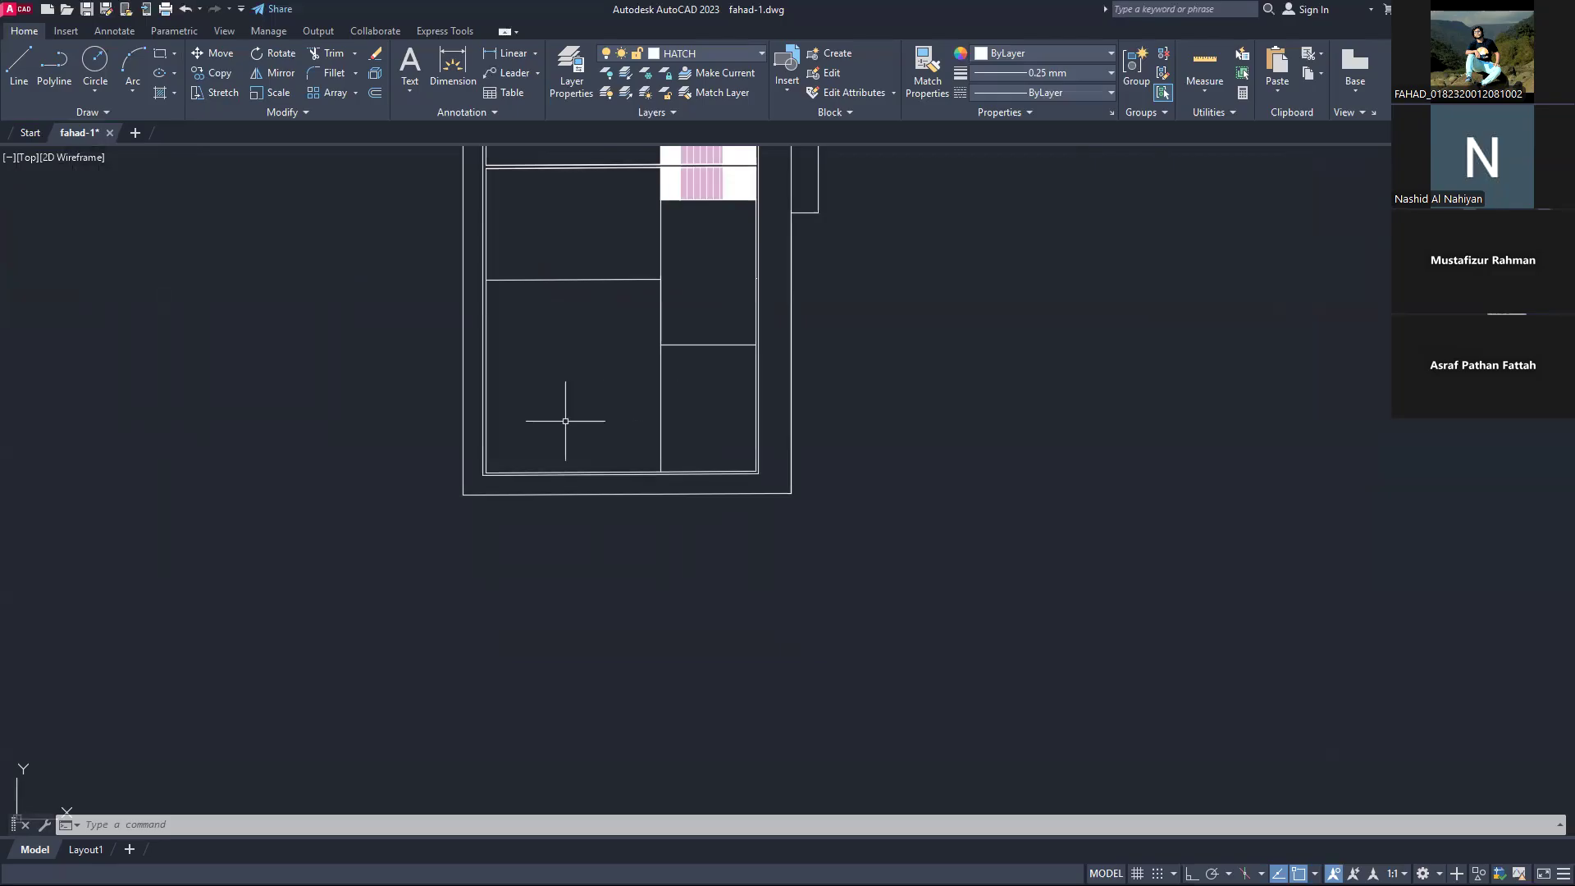
pyautogui.scroll(-2, 549, 421)
pyautogui.scroll(5, 507, 426)
pyautogui.scroll(4, 507, 427)
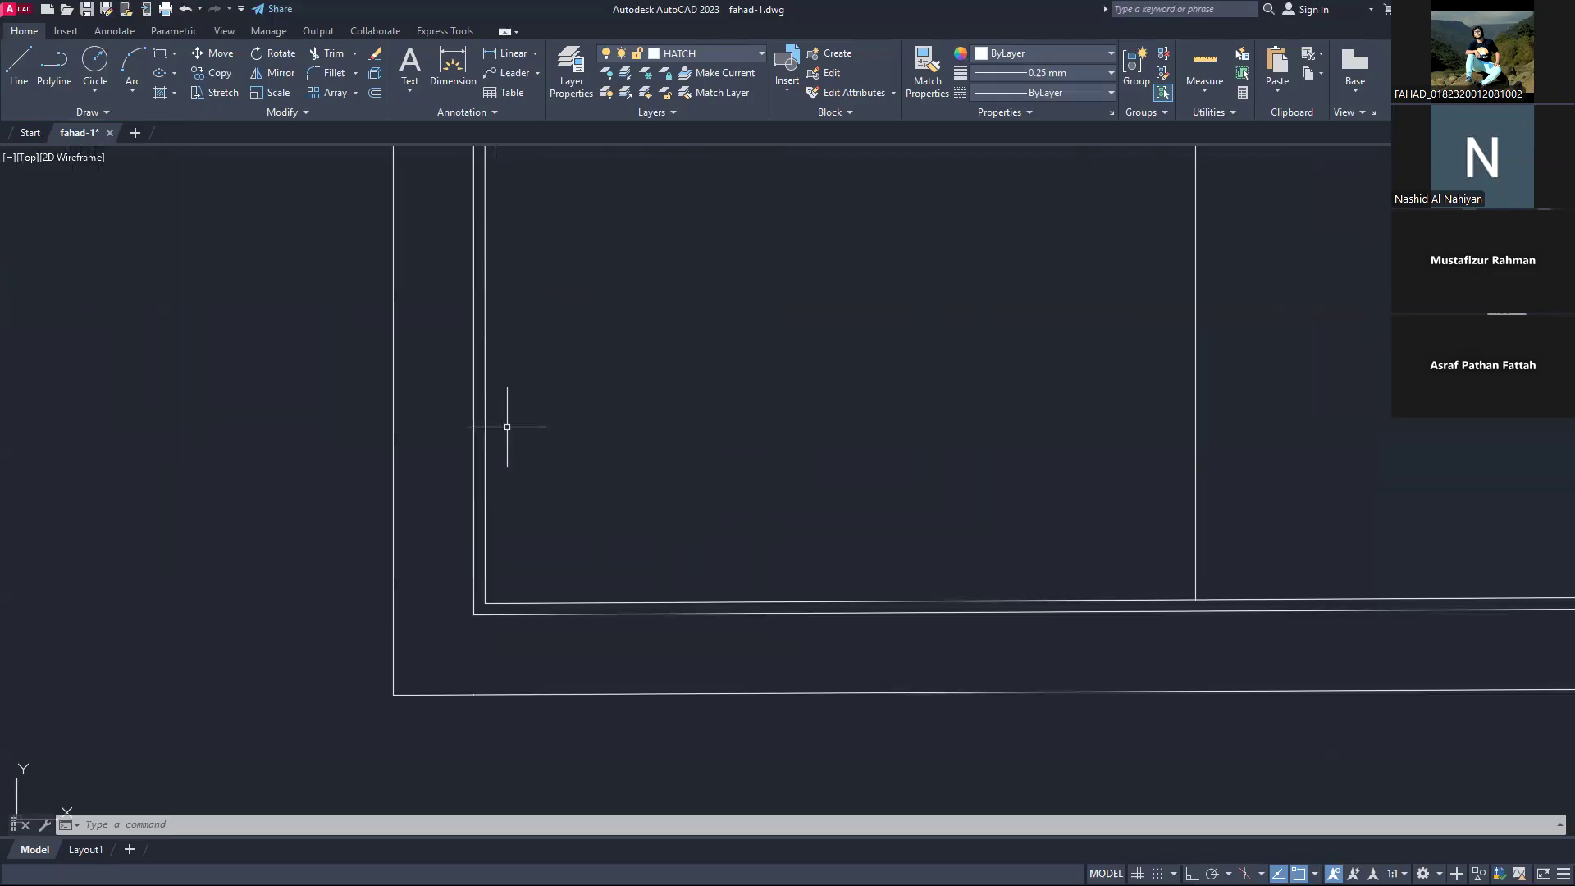
pyautogui.scroll(-5, 684, 484)
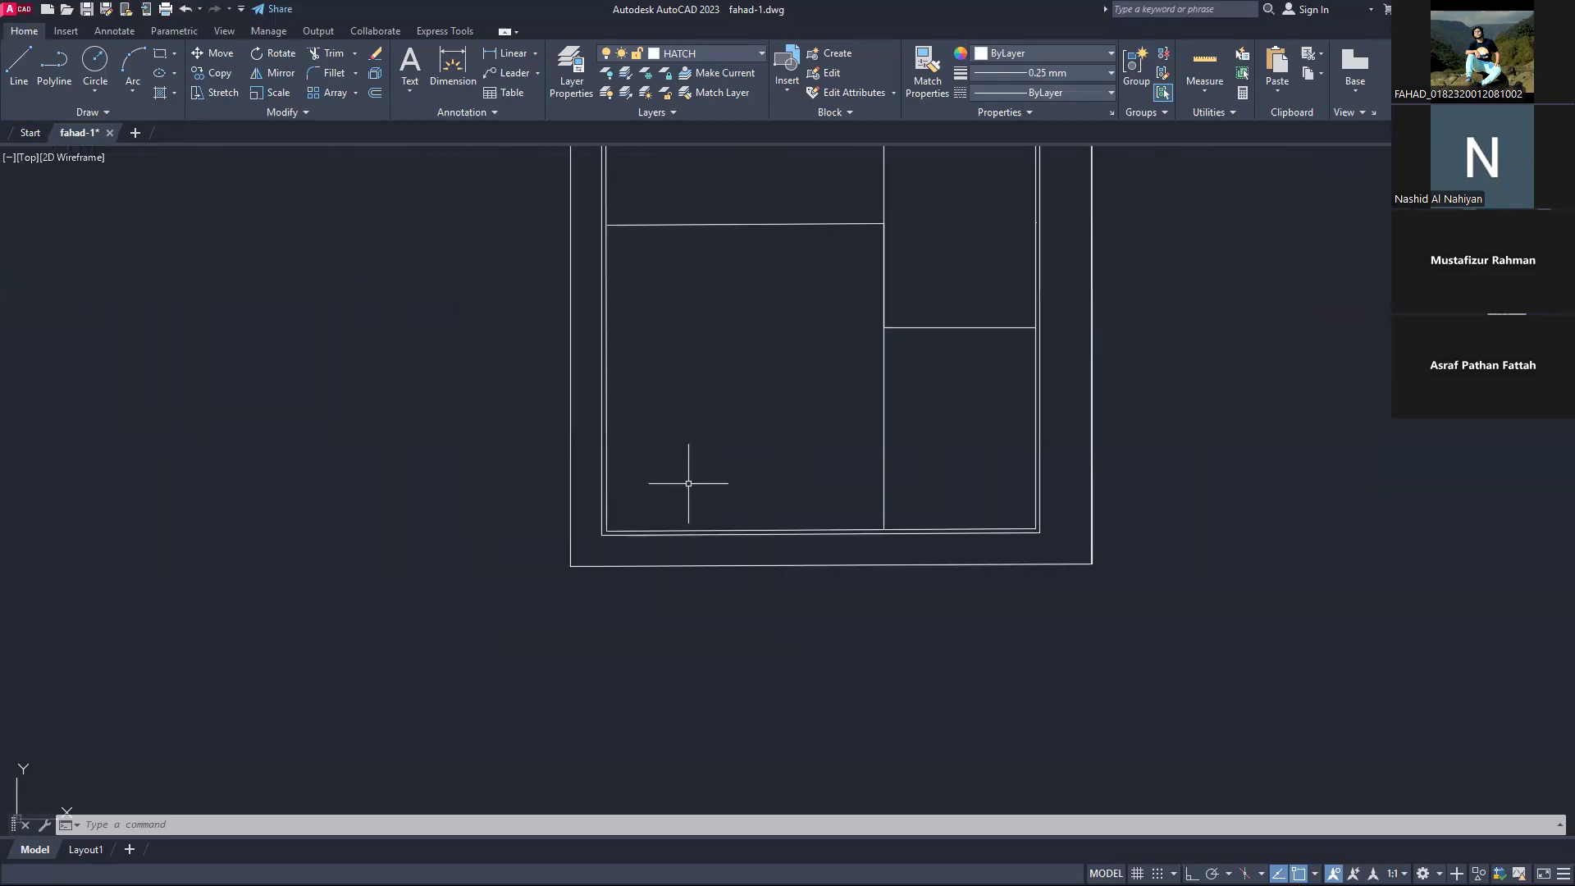
pyautogui.scroll(2, 843, 484)
pyautogui.scroll(-2, 843, 484)
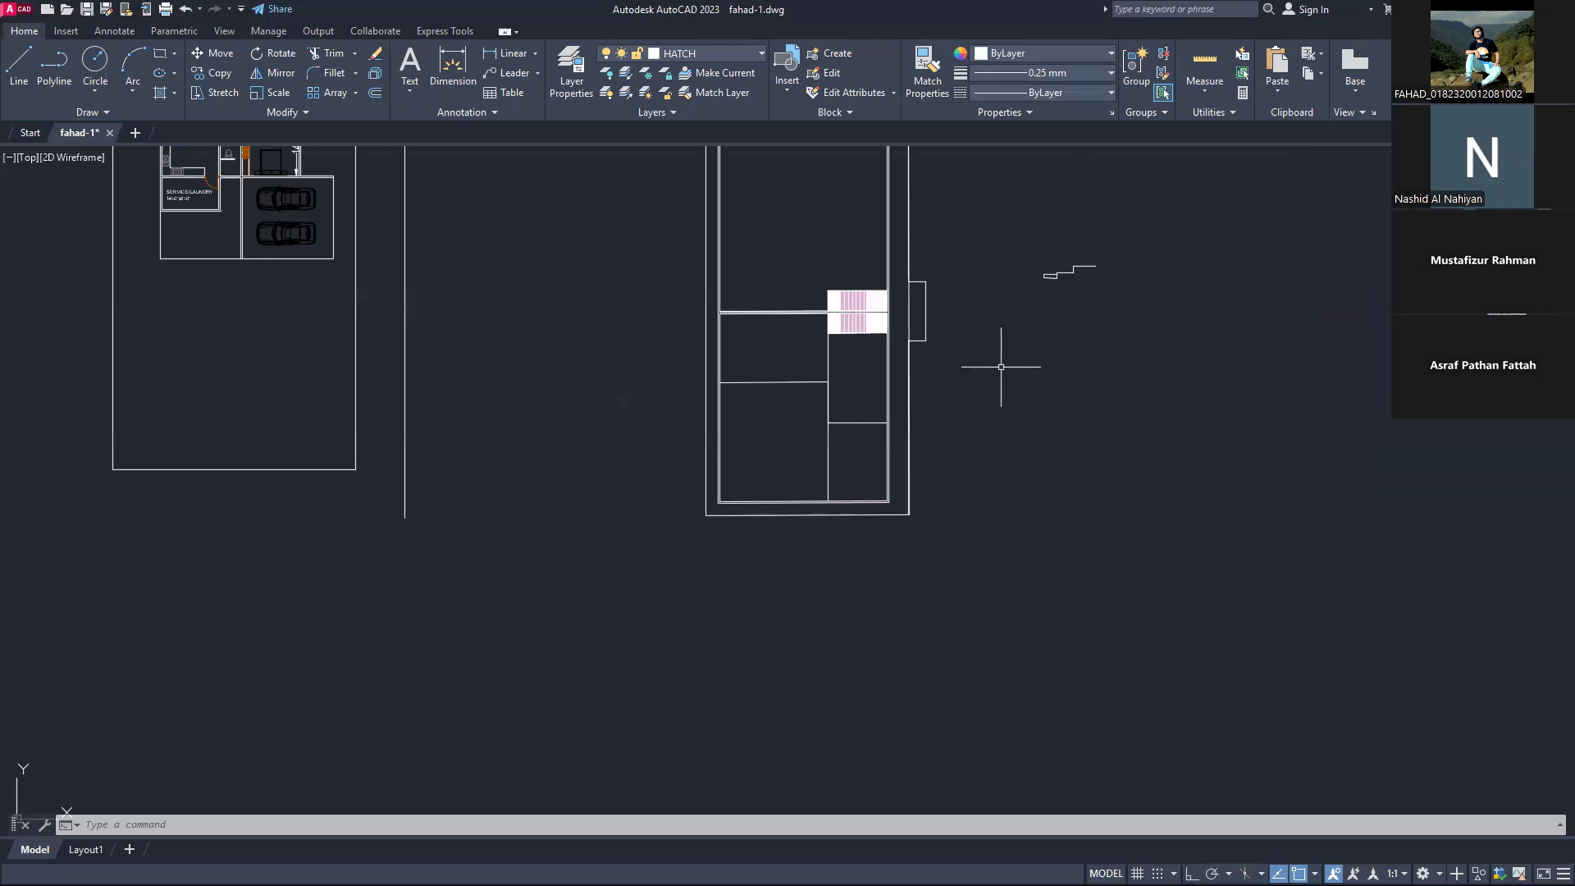
pyautogui.hotkey('alt', 'Tab')
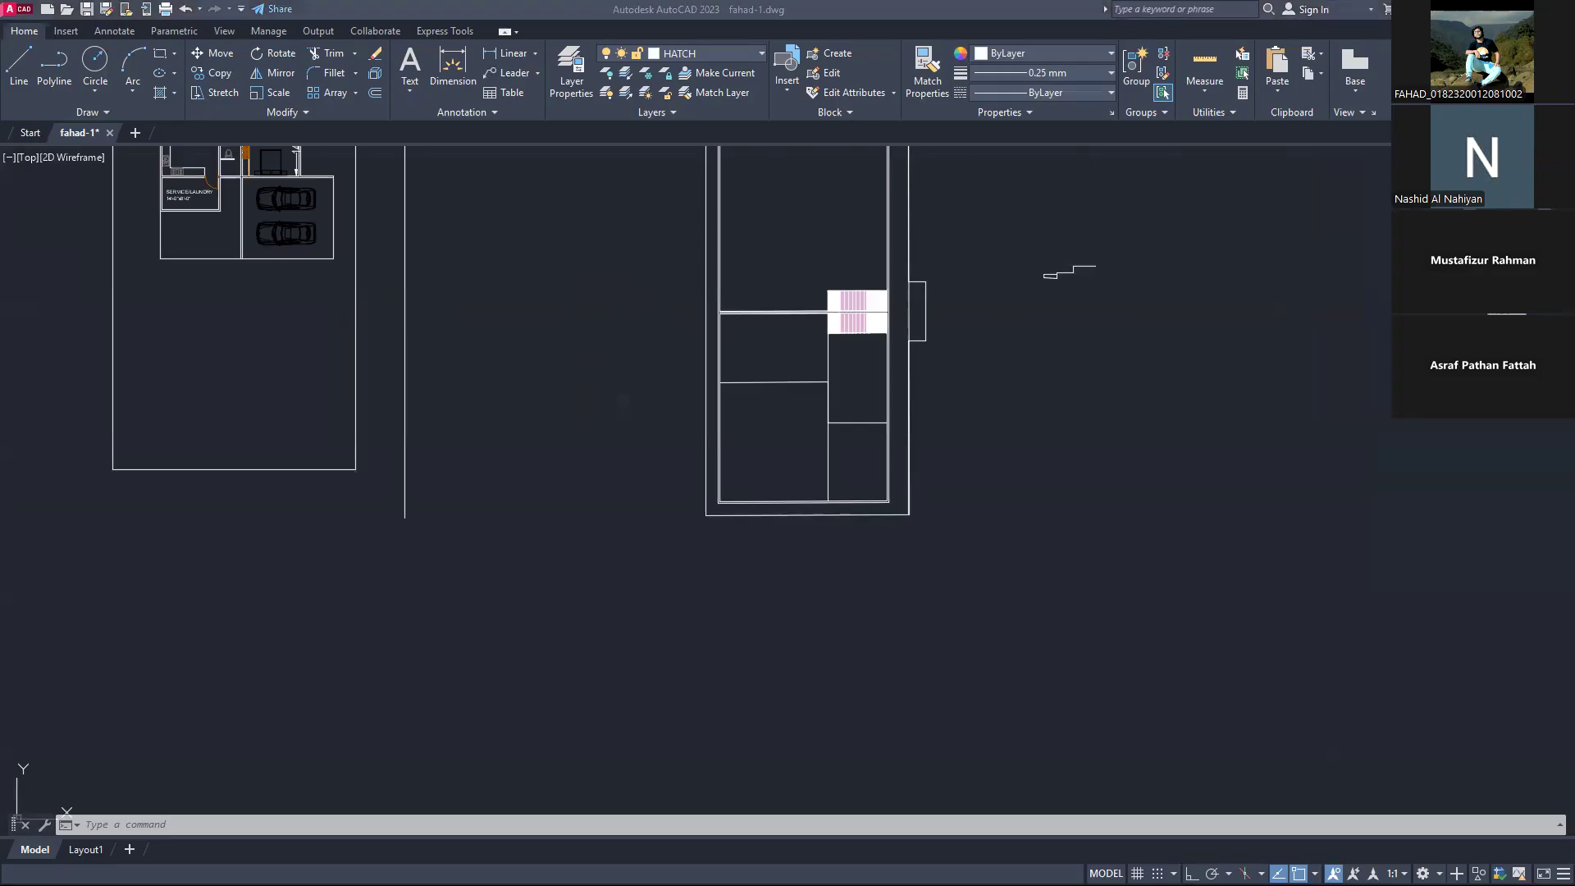
pyautogui.hotkey('alt', 'Tab')
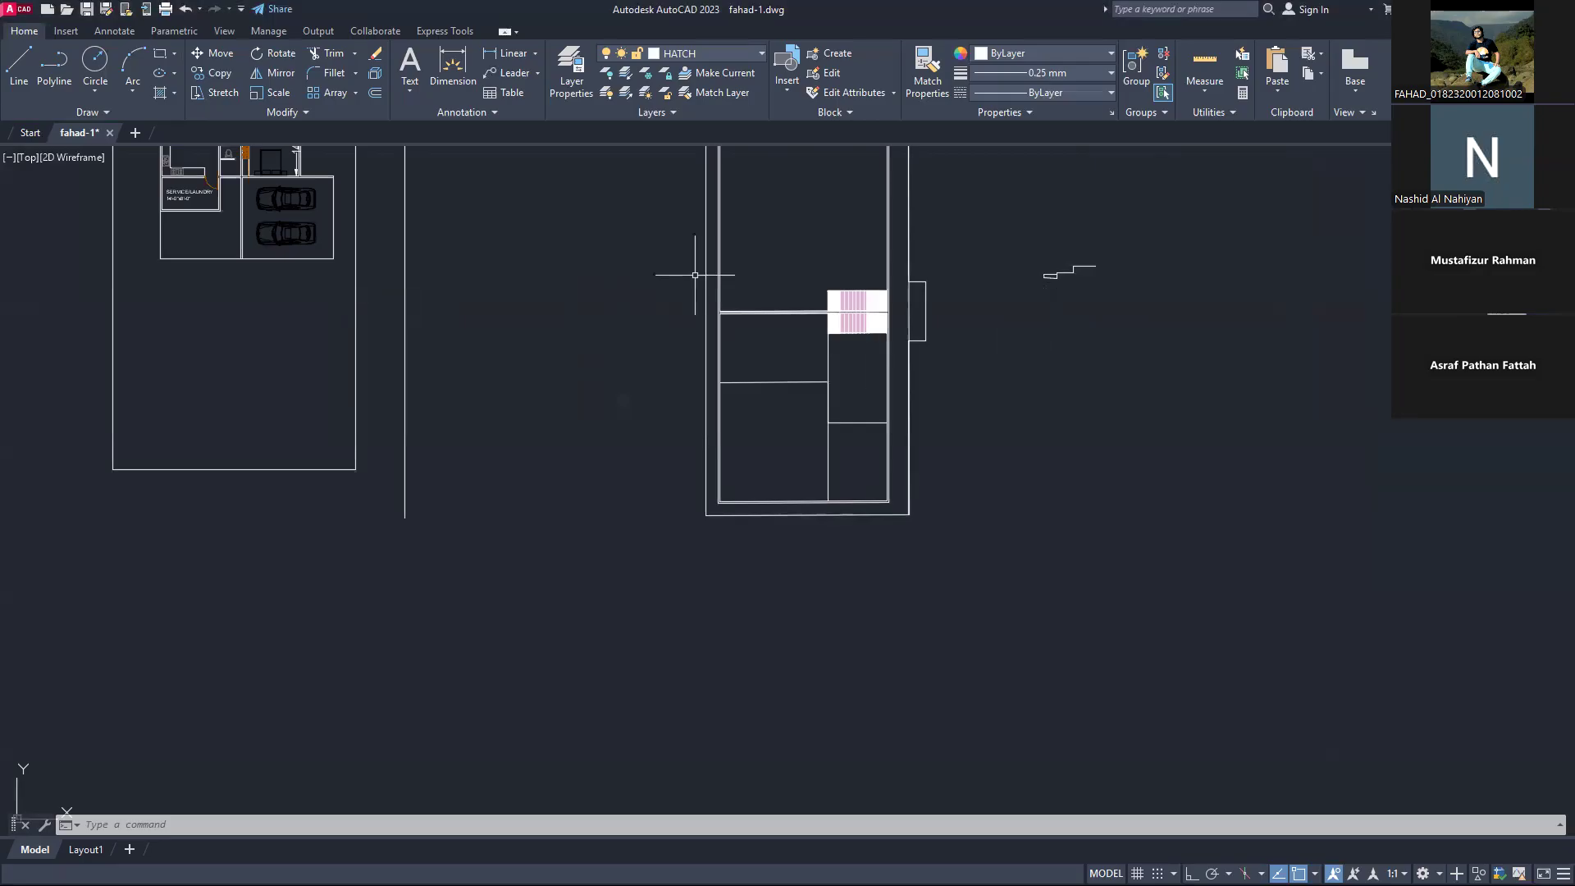
pyautogui.scroll(2, 701, 272)
pyautogui.scroll(4, 820, 351)
pyautogui.scroll(-4, 830, 351)
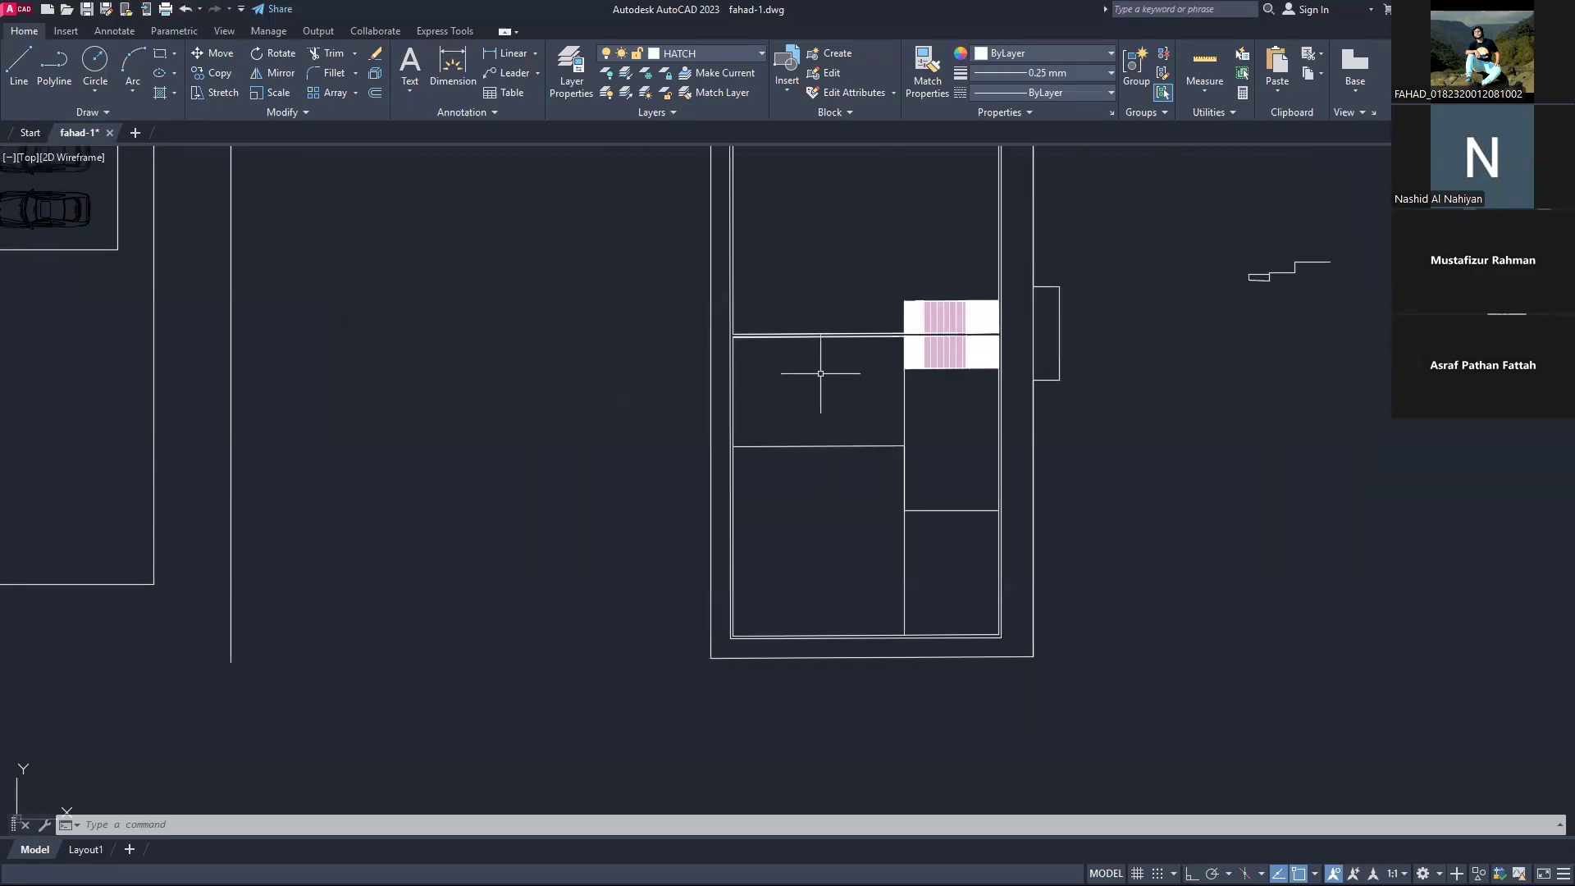
pyautogui.scroll(2, 820, 365)
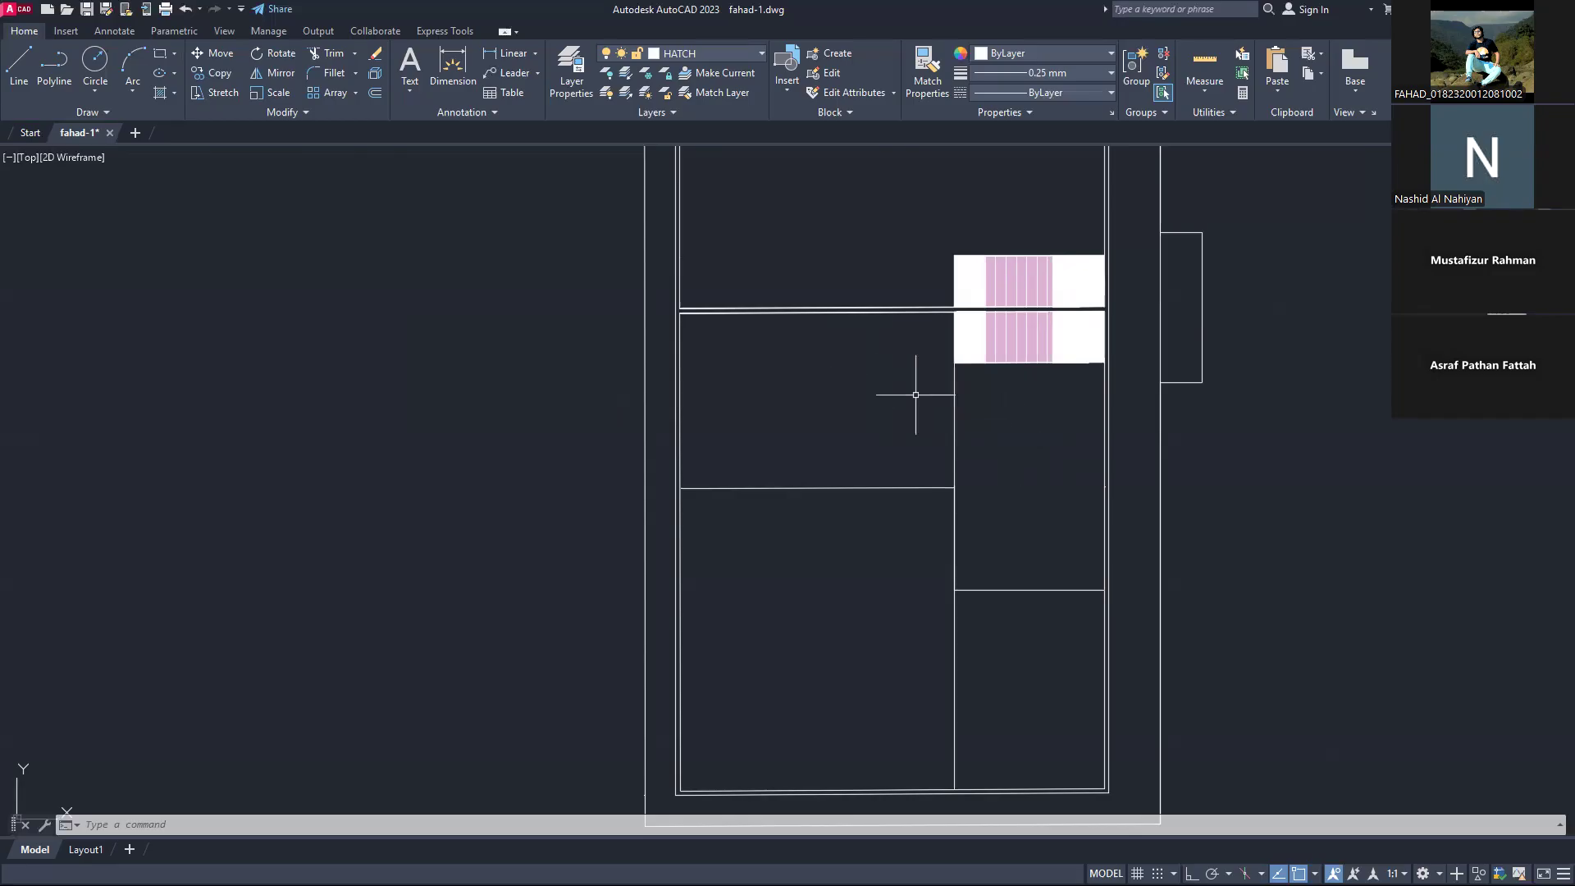
pyautogui.scroll(-2, 976, 382)
pyautogui.scroll(2, 903, 516)
pyautogui.scroll(-5, 878, 533)
pyautogui.scroll(4, 844, 544)
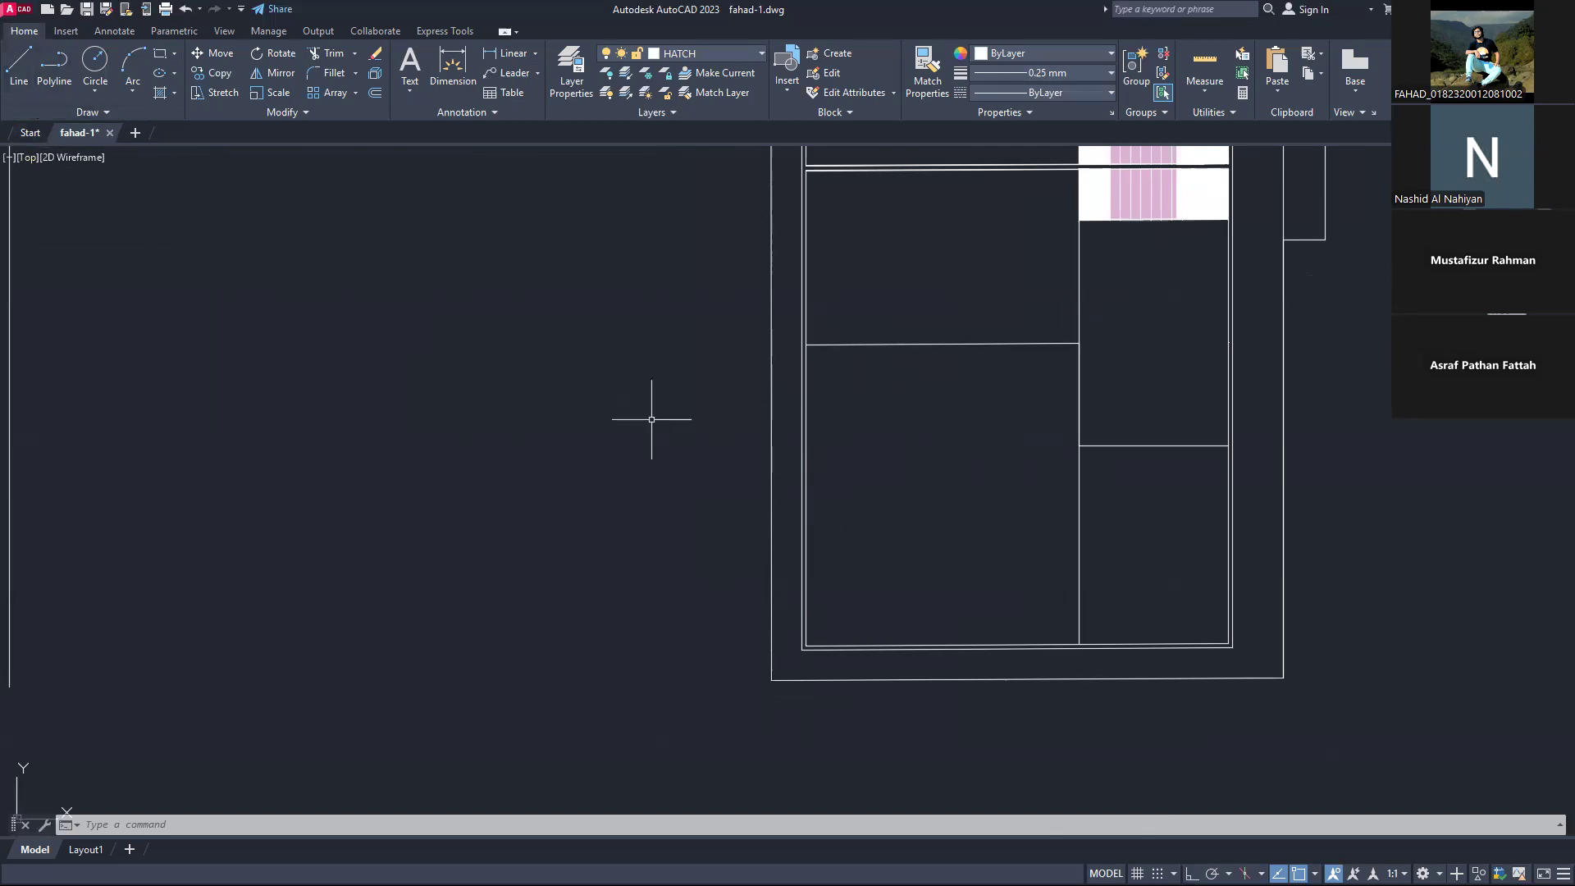
pyautogui.scroll(-2, 826, 521)
pyautogui.scroll(-2, 861, 536)
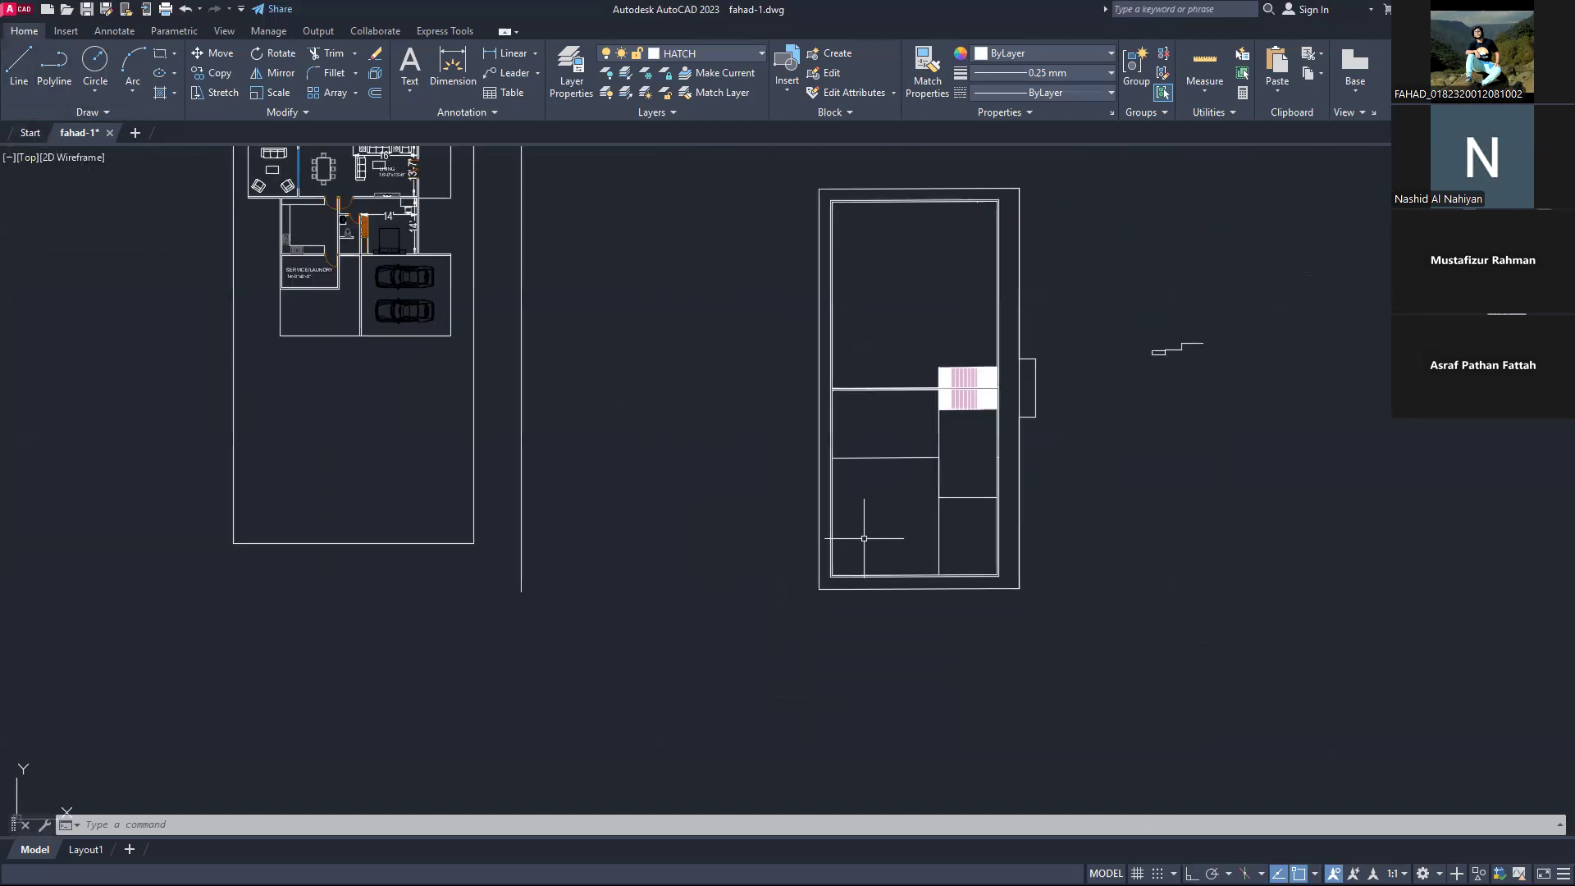
pyautogui.scroll(2, 952, 391)
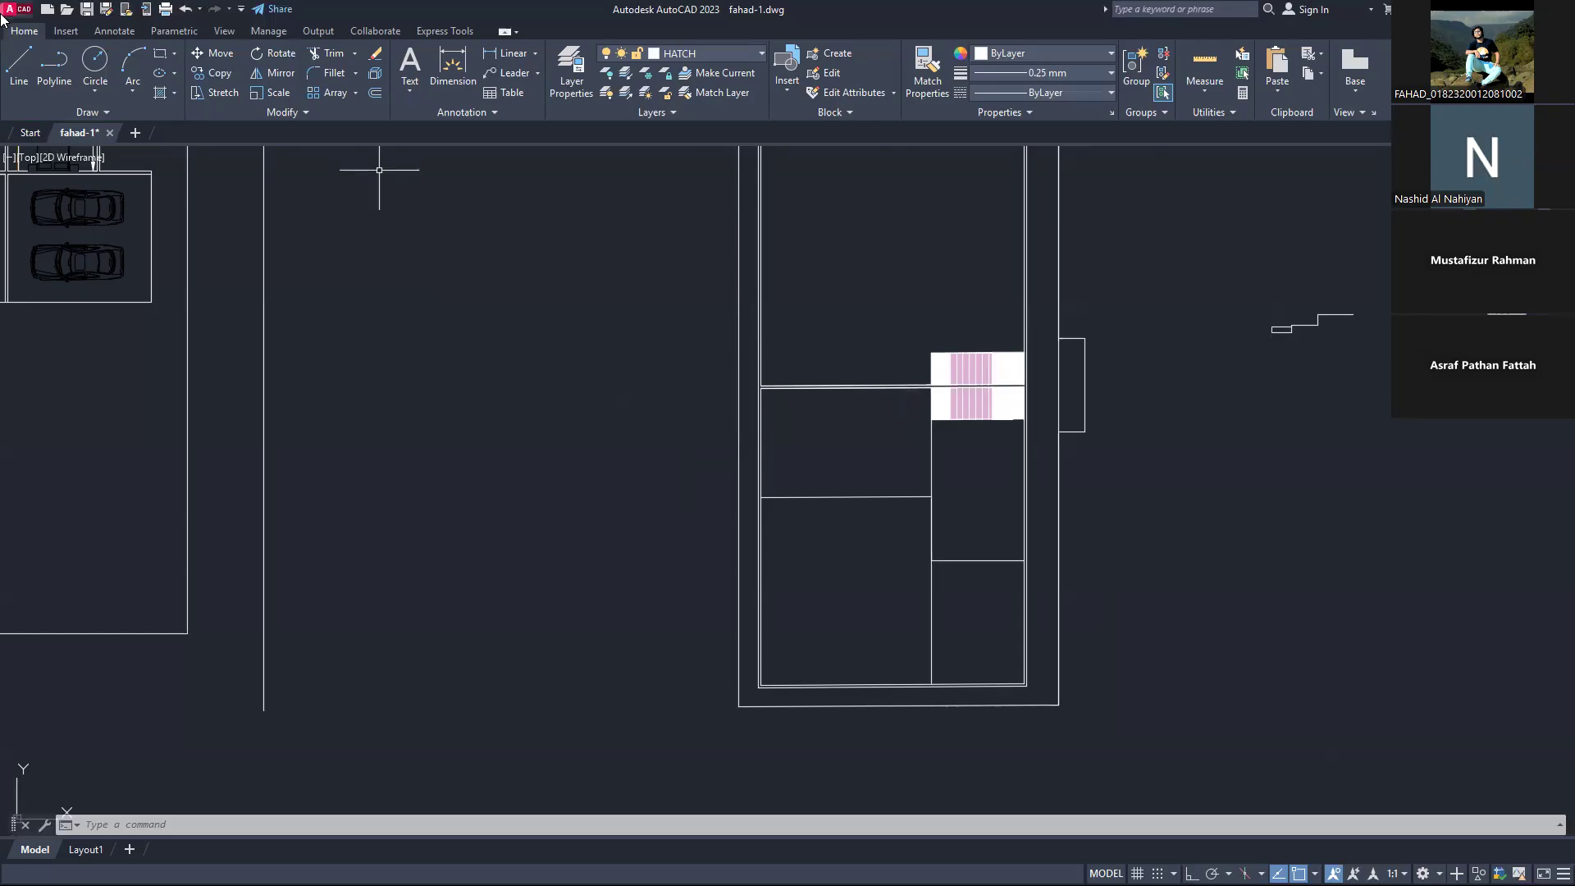
# Step: Copy the kitchen counter, cooktop, sink and blue appliance from the furnished ground floor plan into the upper-left corner of the large lower-left room
pyautogui.scroll(-8, 1020, 654)
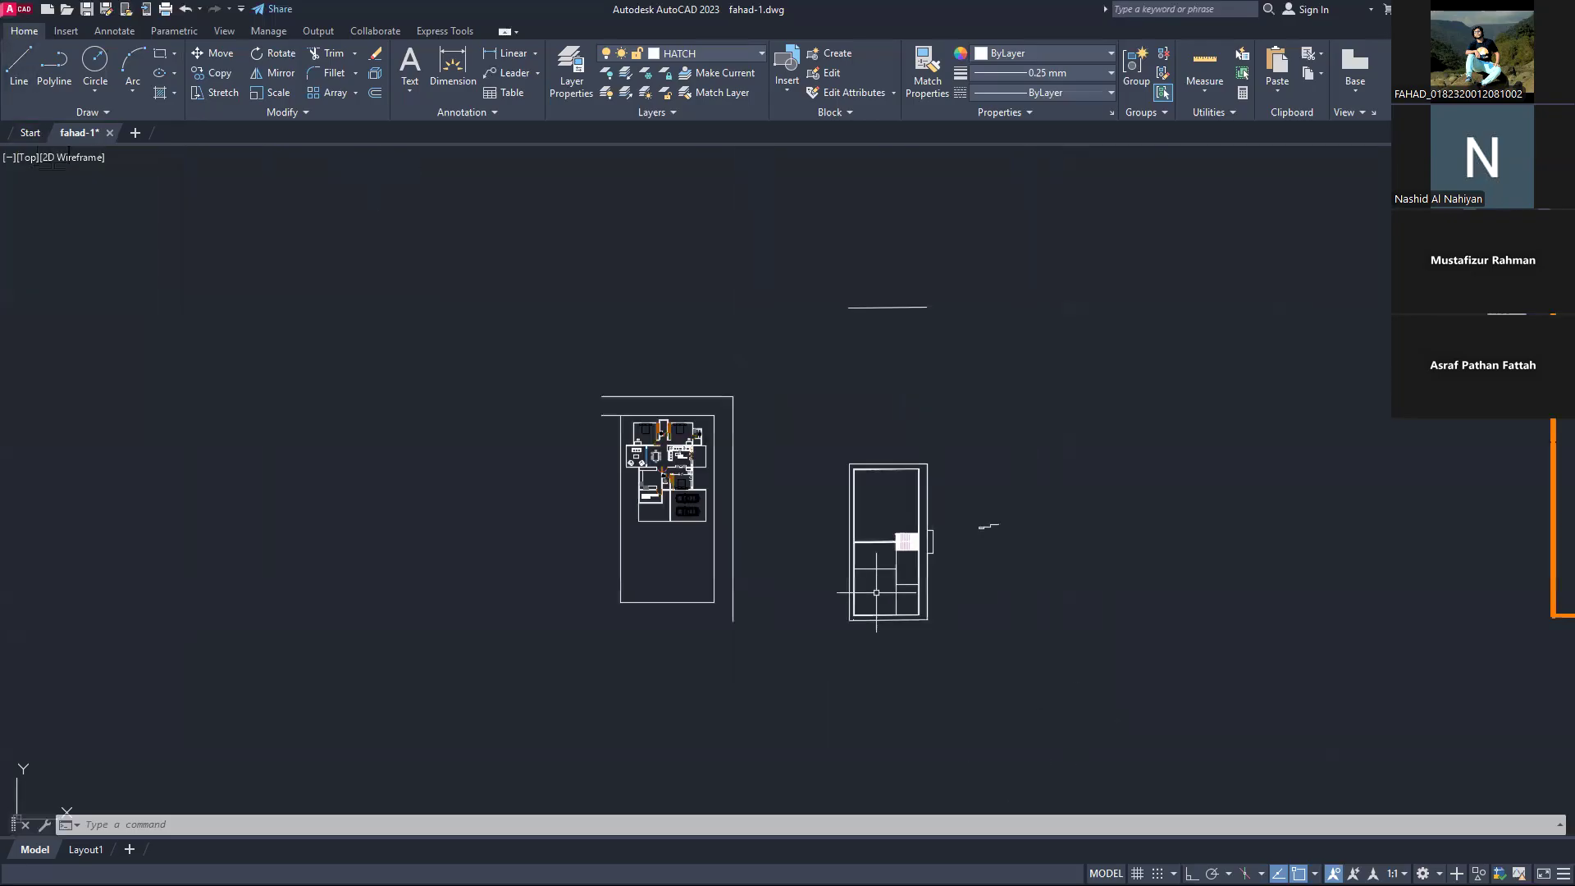
pyautogui.scroll(-4, 650, 528)
pyautogui.scroll(10, 1021, 513)
pyautogui.scroll(3, 1007, 508)
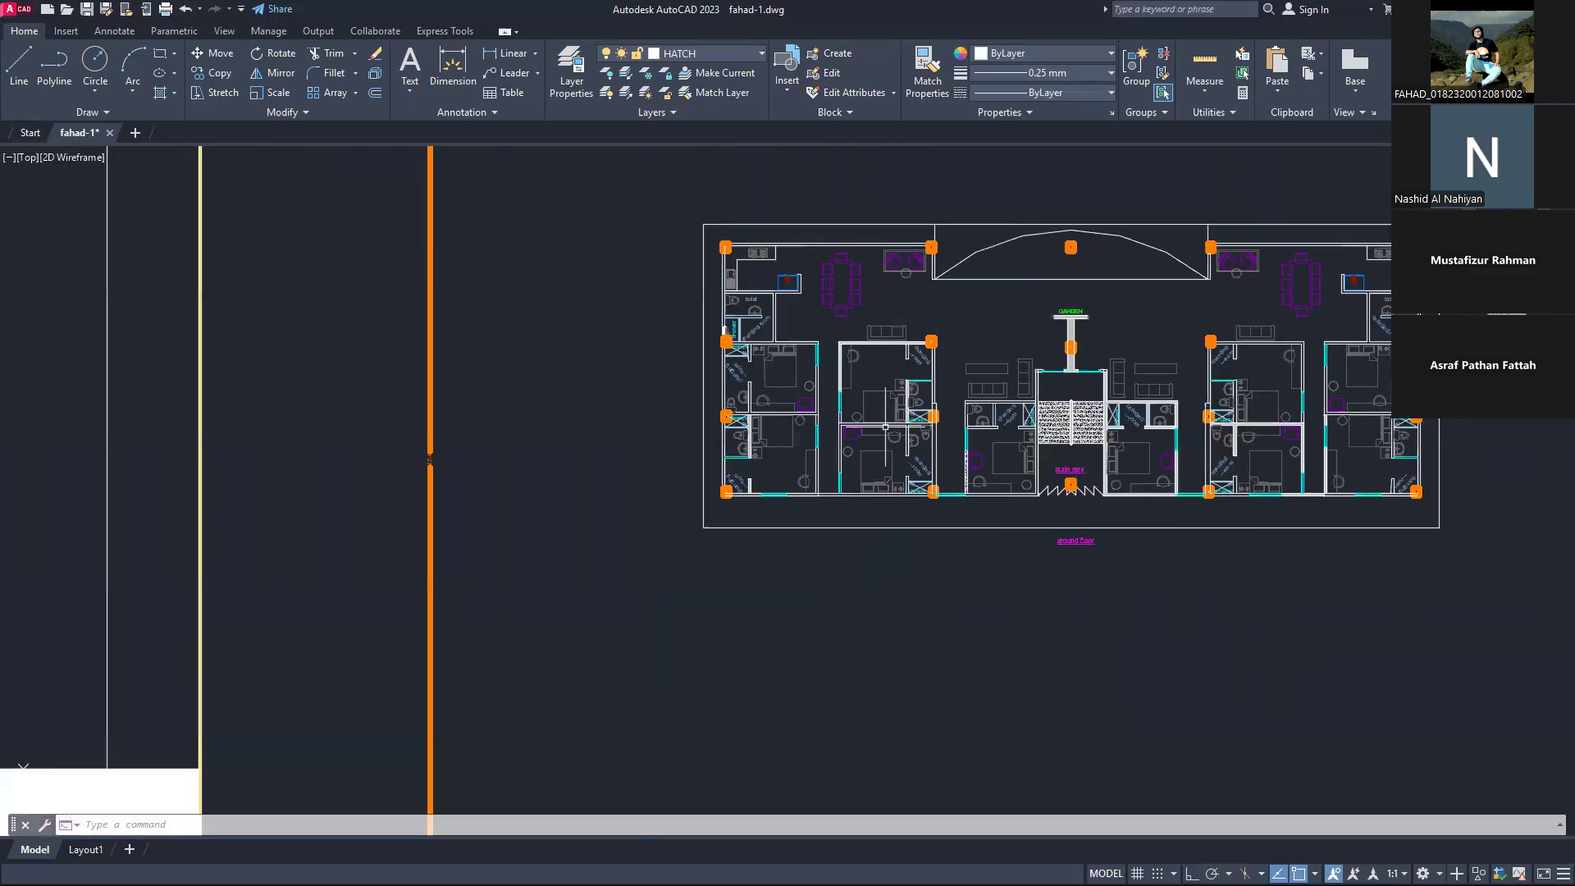
pyautogui.scroll(2, 787, 292)
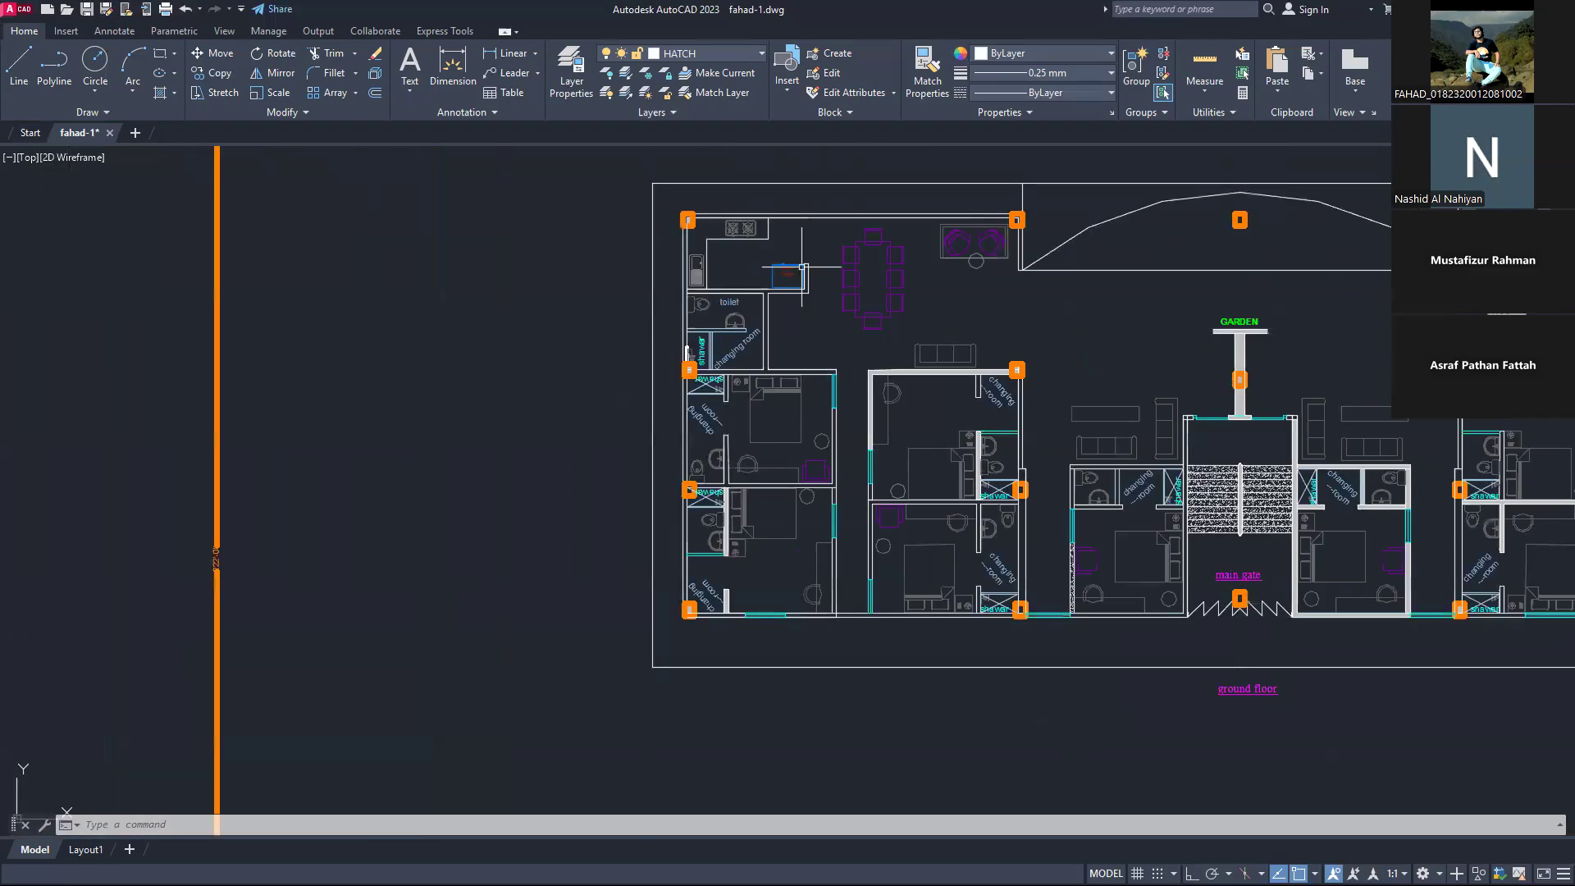
pyautogui.moveTo(813, 237)
pyautogui.mouseDown()
pyautogui.moveTo(736, 211)
pyautogui.moveTo(771, 227)
pyautogui.moveTo(722, 226)
pyautogui.moveTo(692, 272)
pyautogui.moveTo(740, 276)
pyautogui.moveTo(792, 246)
pyautogui.moveTo(808, 275)
pyautogui.mouseUp()
pyautogui.press('Escape')
pyautogui.press('Escape')
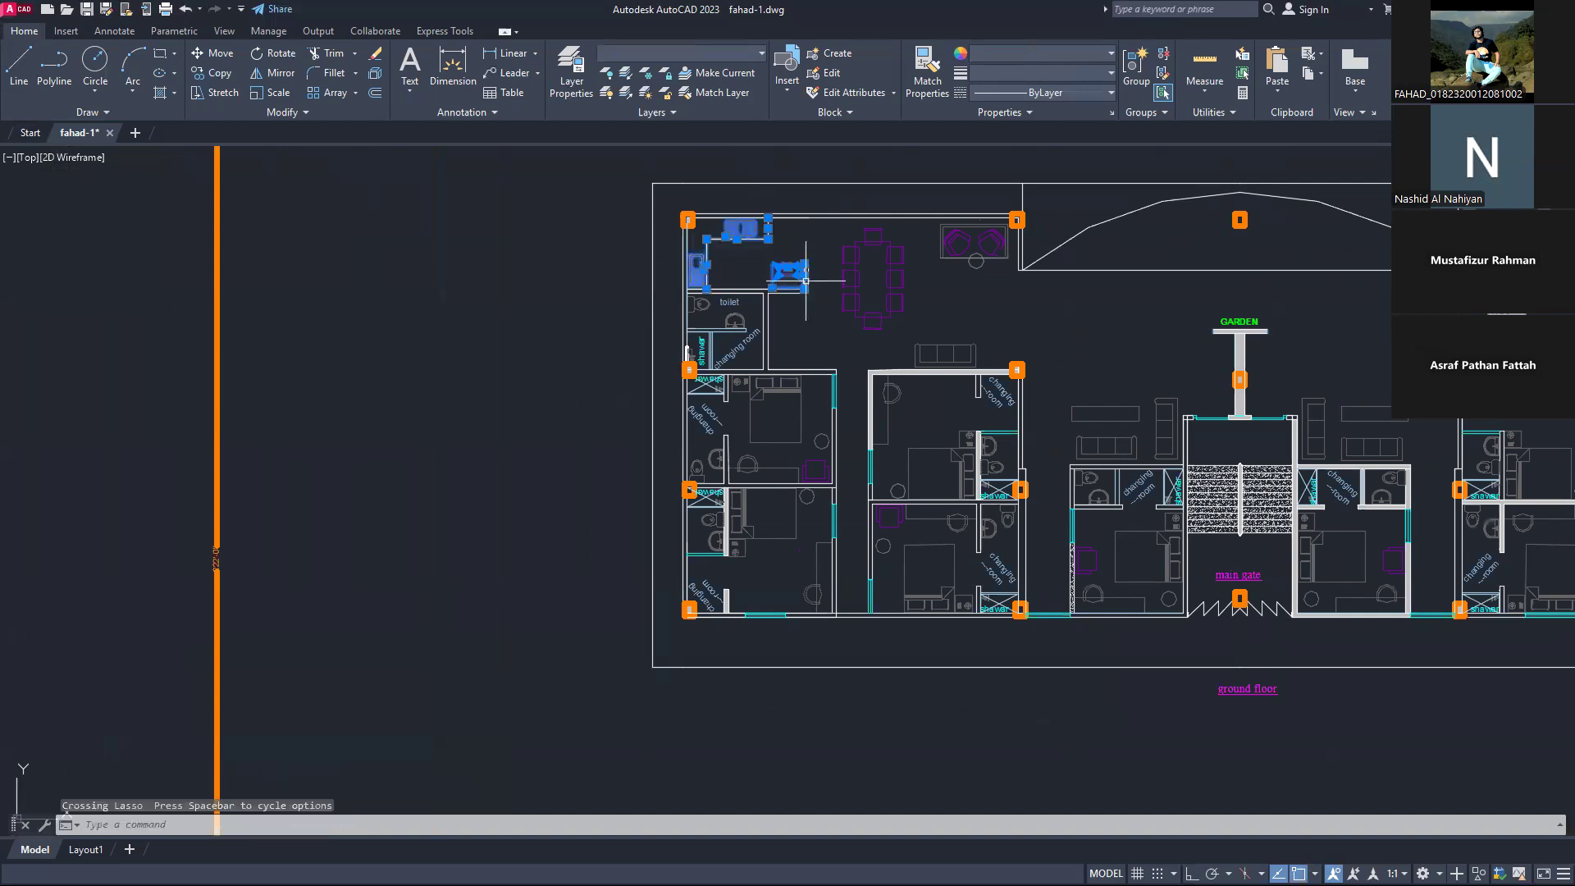
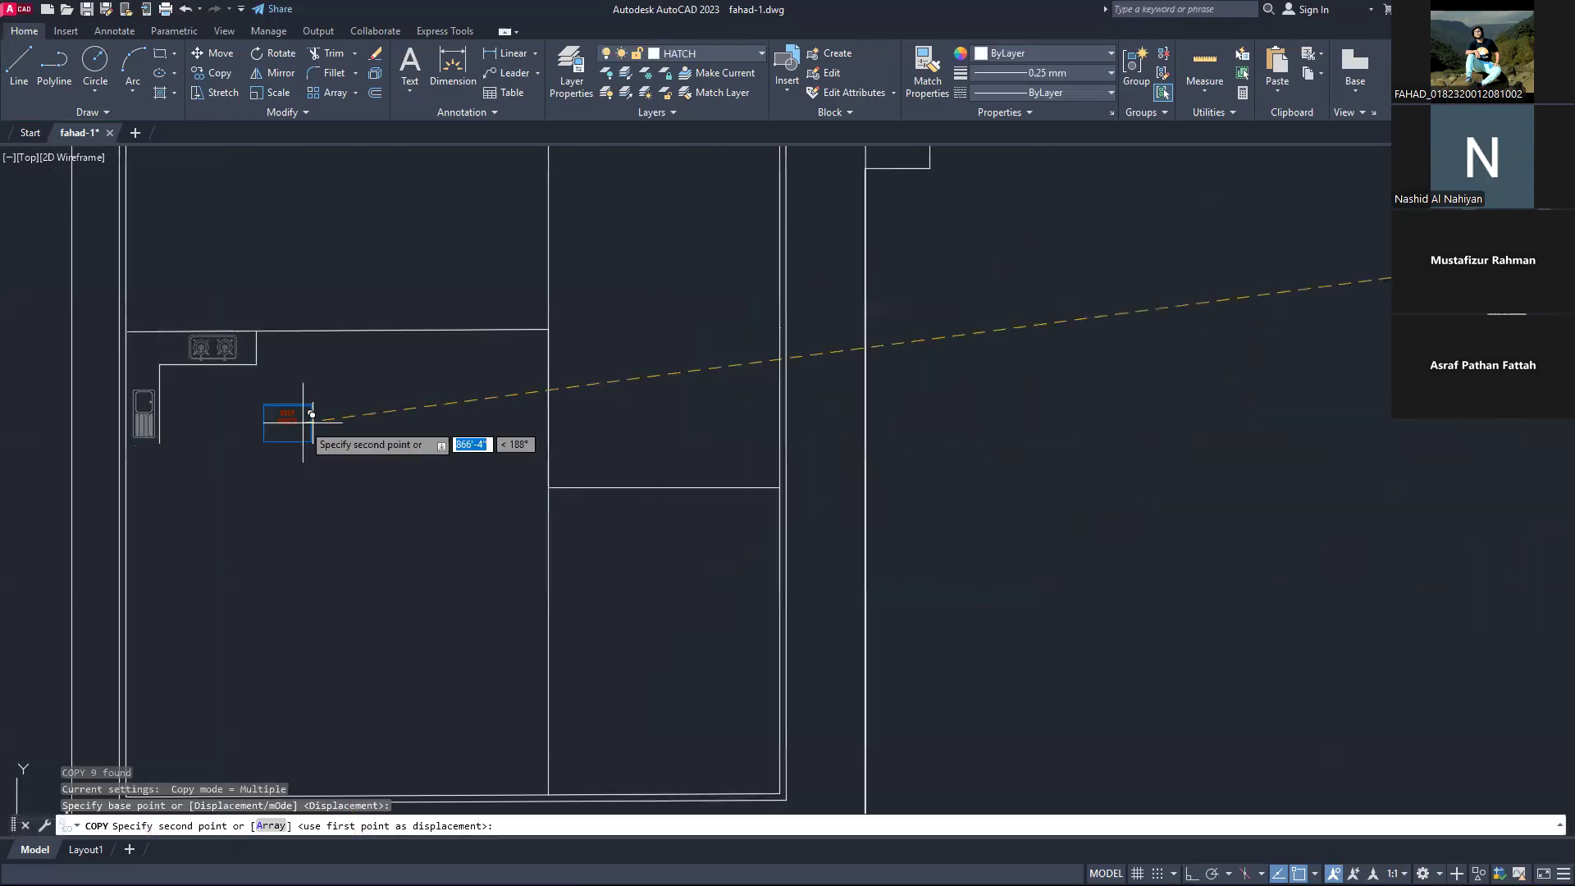
pyautogui.click(301, 423)
pyautogui.press('Escape')
pyautogui.moveTo(317, 399); pyautogui.dragTo(307, 397)
pyautogui.press('Escape')
pyautogui.scroll(-1, 308, 397)
pyautogui.scroll(1, 406, 399)
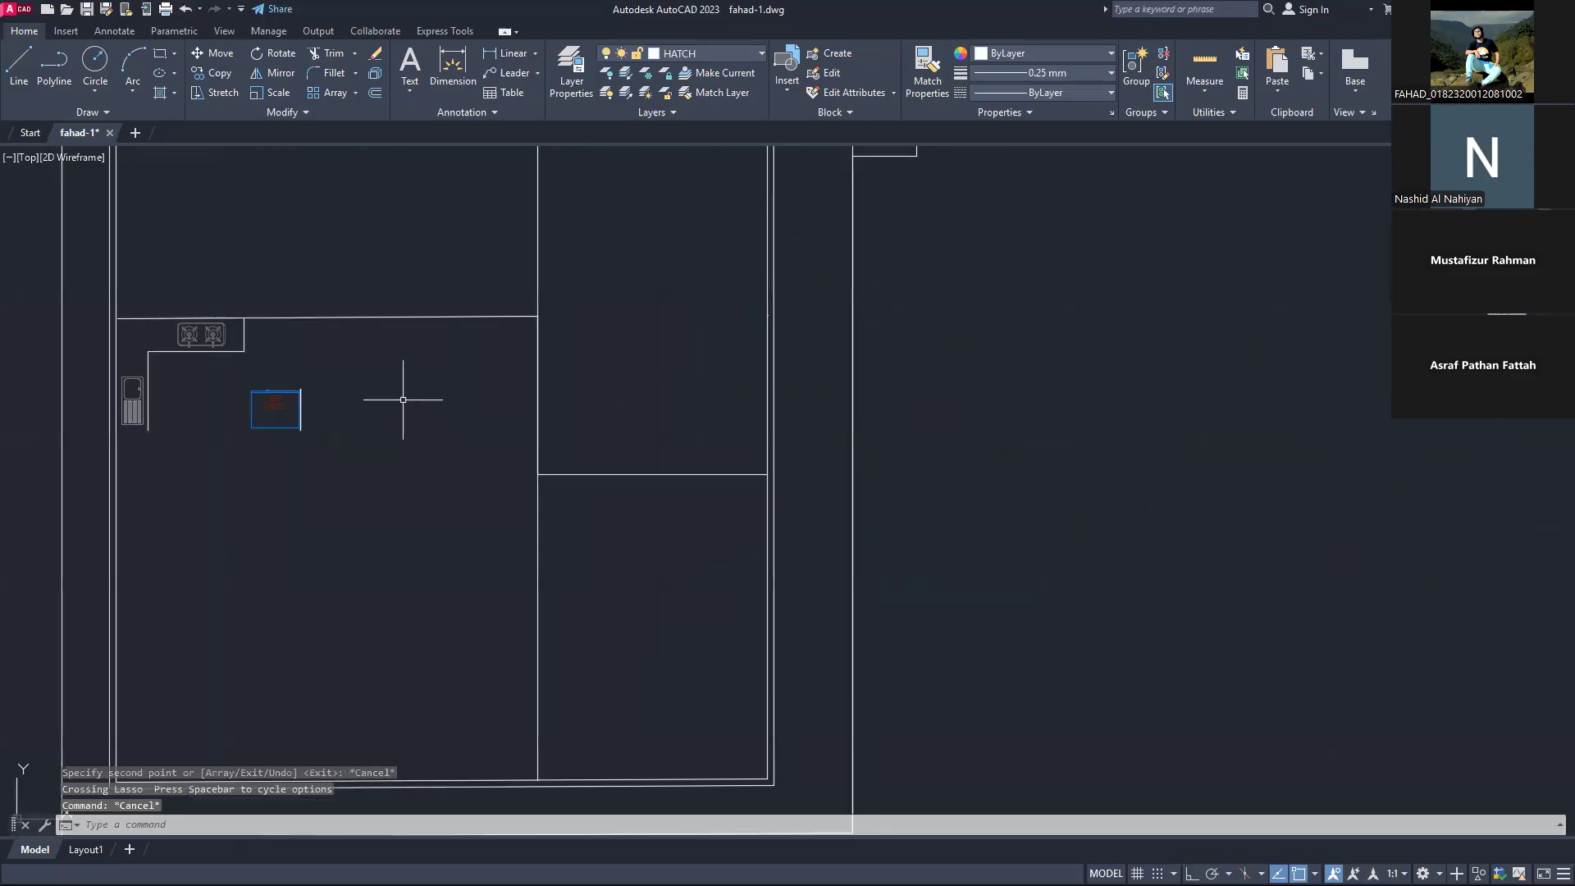
pyautogui.scroll(-1, 403, 399)
pyautogui.scroll(1, 318, 357)
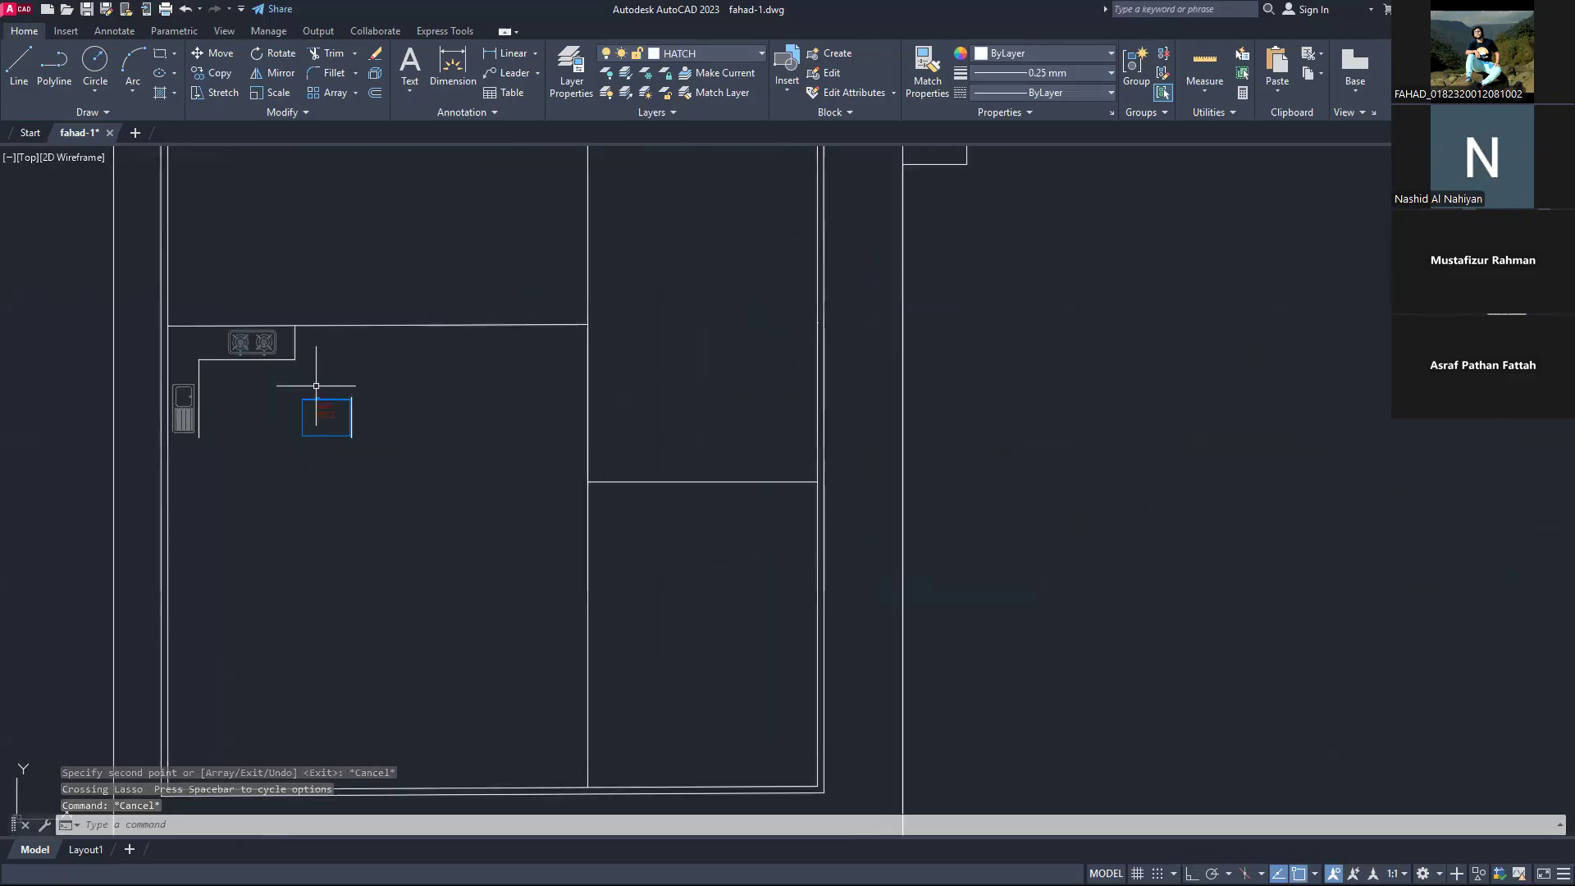
# Step: Move the sink off the vertical side counter into the room, and shift the cooktop from the upper counter to the side counter
pyautogui.click(184, 411)
pyautogui.moveTo(184, 411)
pyautogui.mouseDown()
pyautogui.moveTo(245, 447)
pyautogui.moveTo(238, 334)
pyautogui.moveTo(240, 351)
pyautogui.mouseUp()
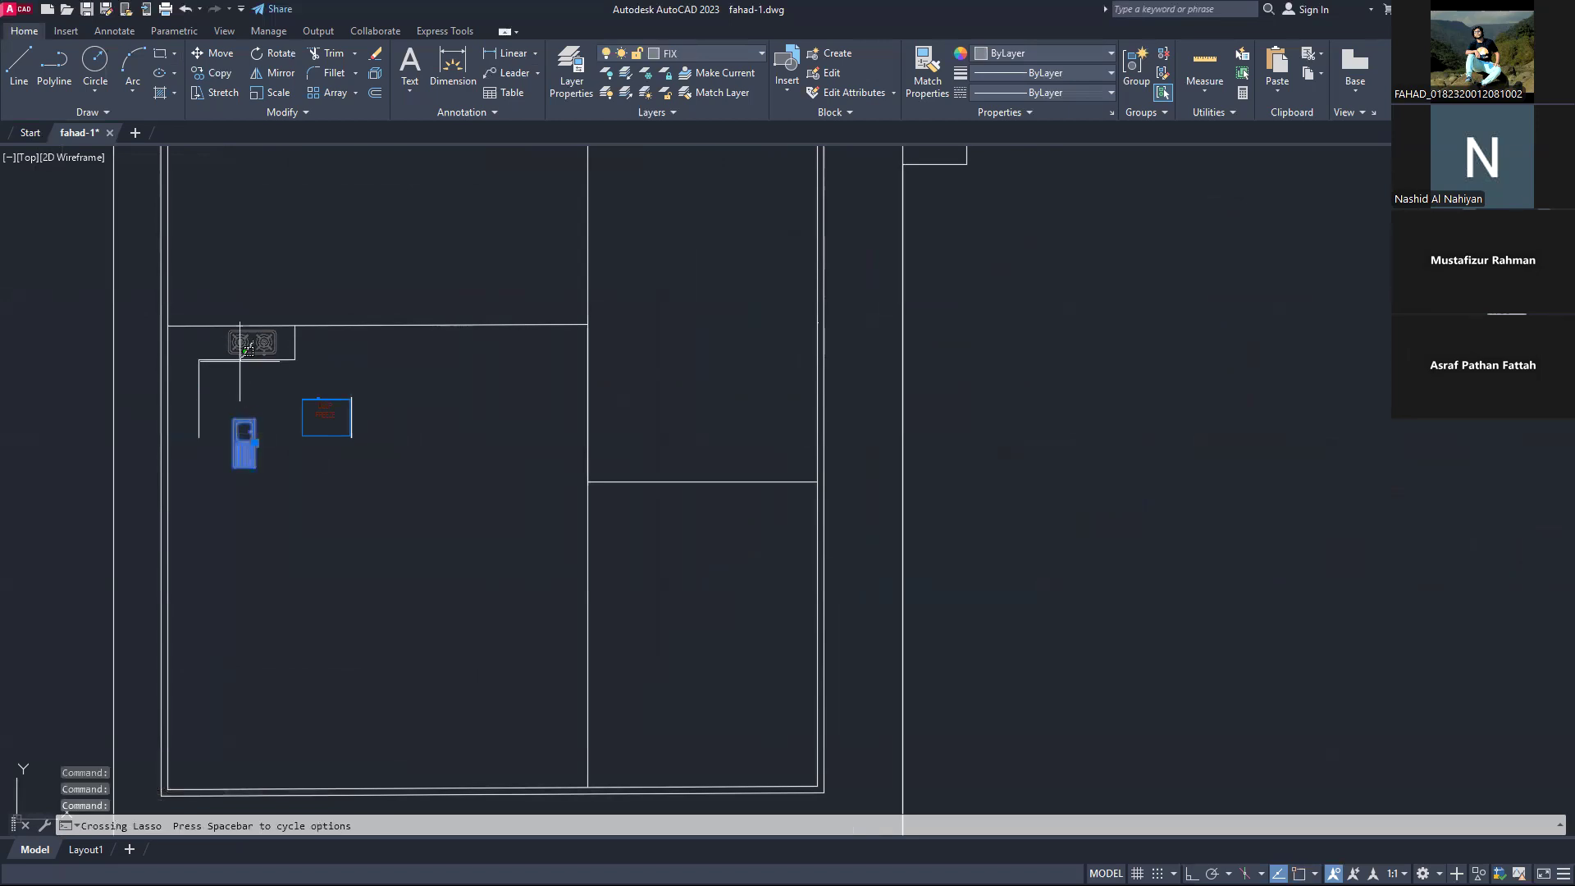
pyautogui.press('Escape')
pyautogui.press('Escape')
pyautogui.click(249, 346)
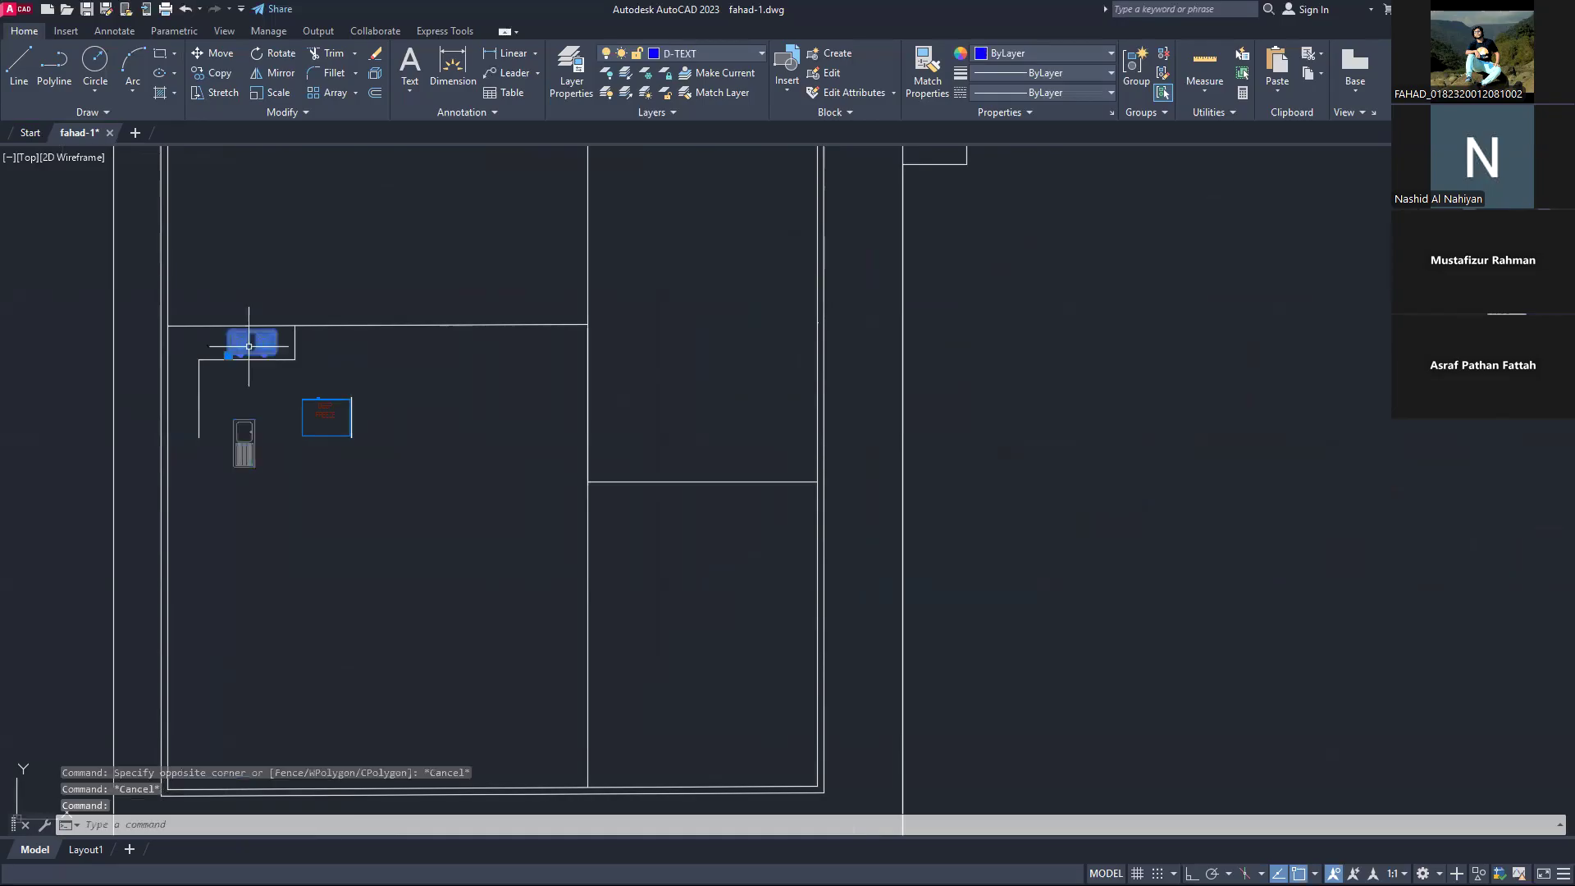
pyautogui.moveTo(248, 346); pyautogui.dragTo(195, 416)
pyautogui.press('Escape')
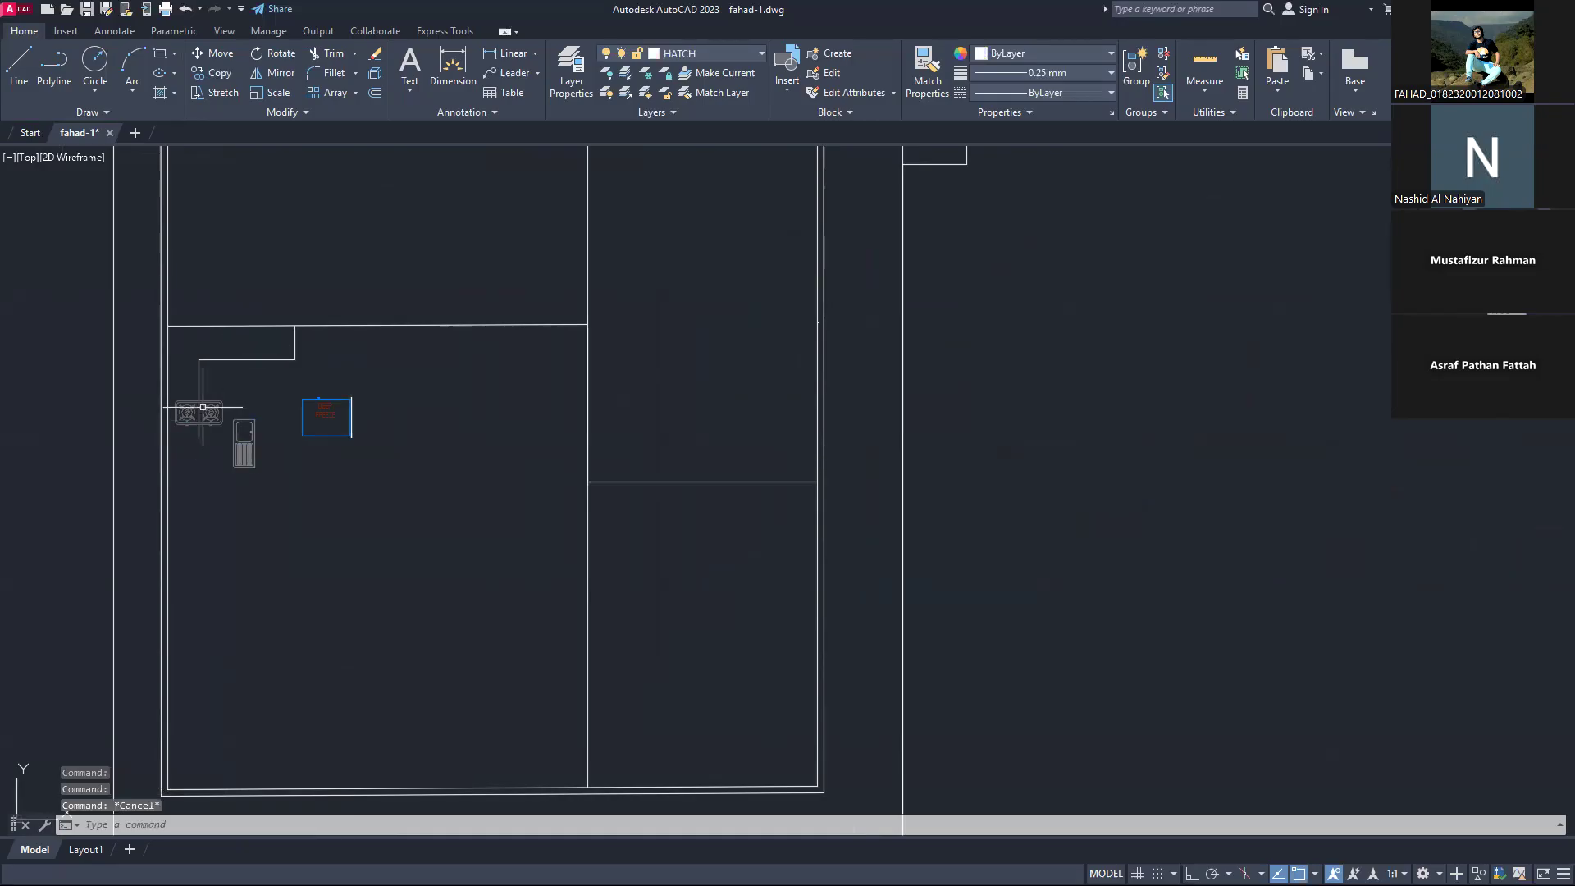
# Step: Rotate the cooktop a quarter turn so it runs parallel to the vertical side counter
pyautogui.click(204, 411)
pyautogui.write('RO')
pyautogui.press('Return')
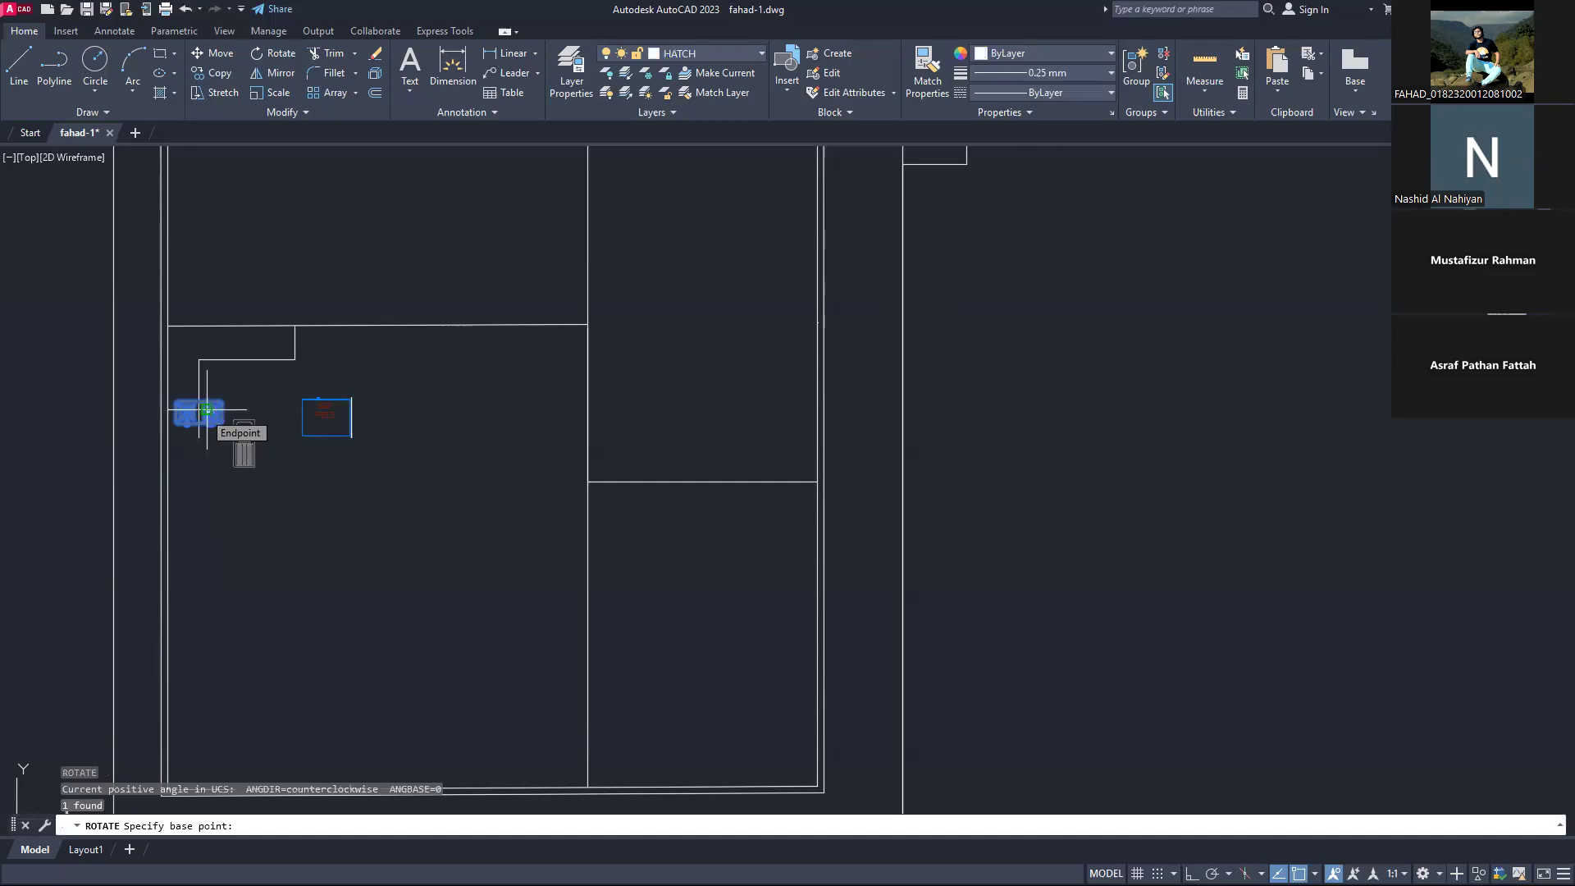
pyautogui.click(206, 409)
pyautogui.click(211, 416)
pyautogui.click(213, 418)
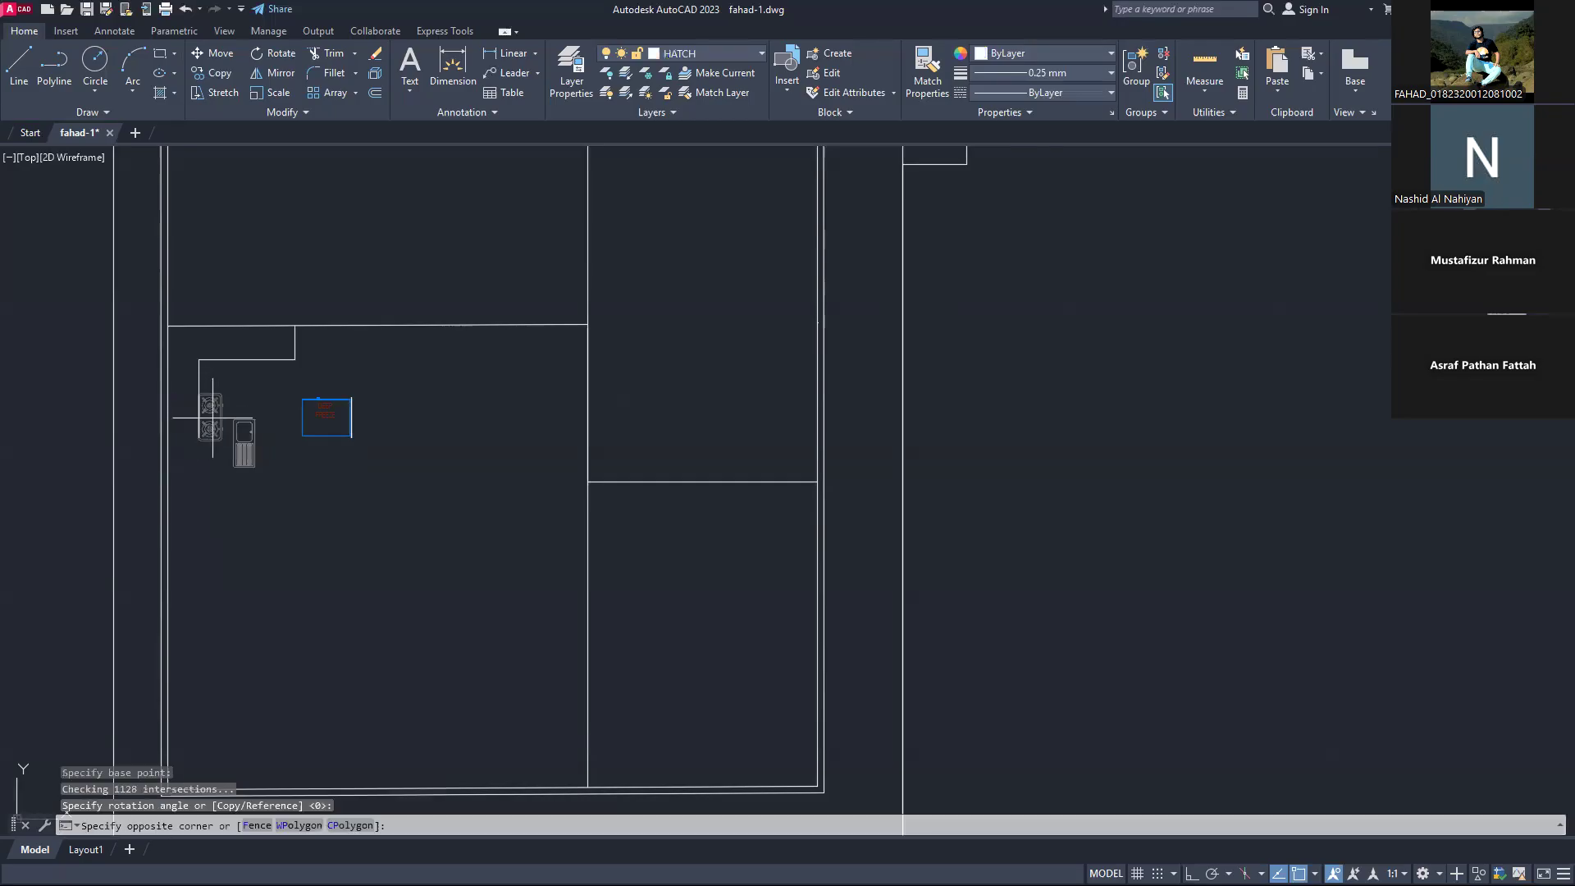
pyautogui.press('Escape')
pyautogui.doubleClick(213, 417)
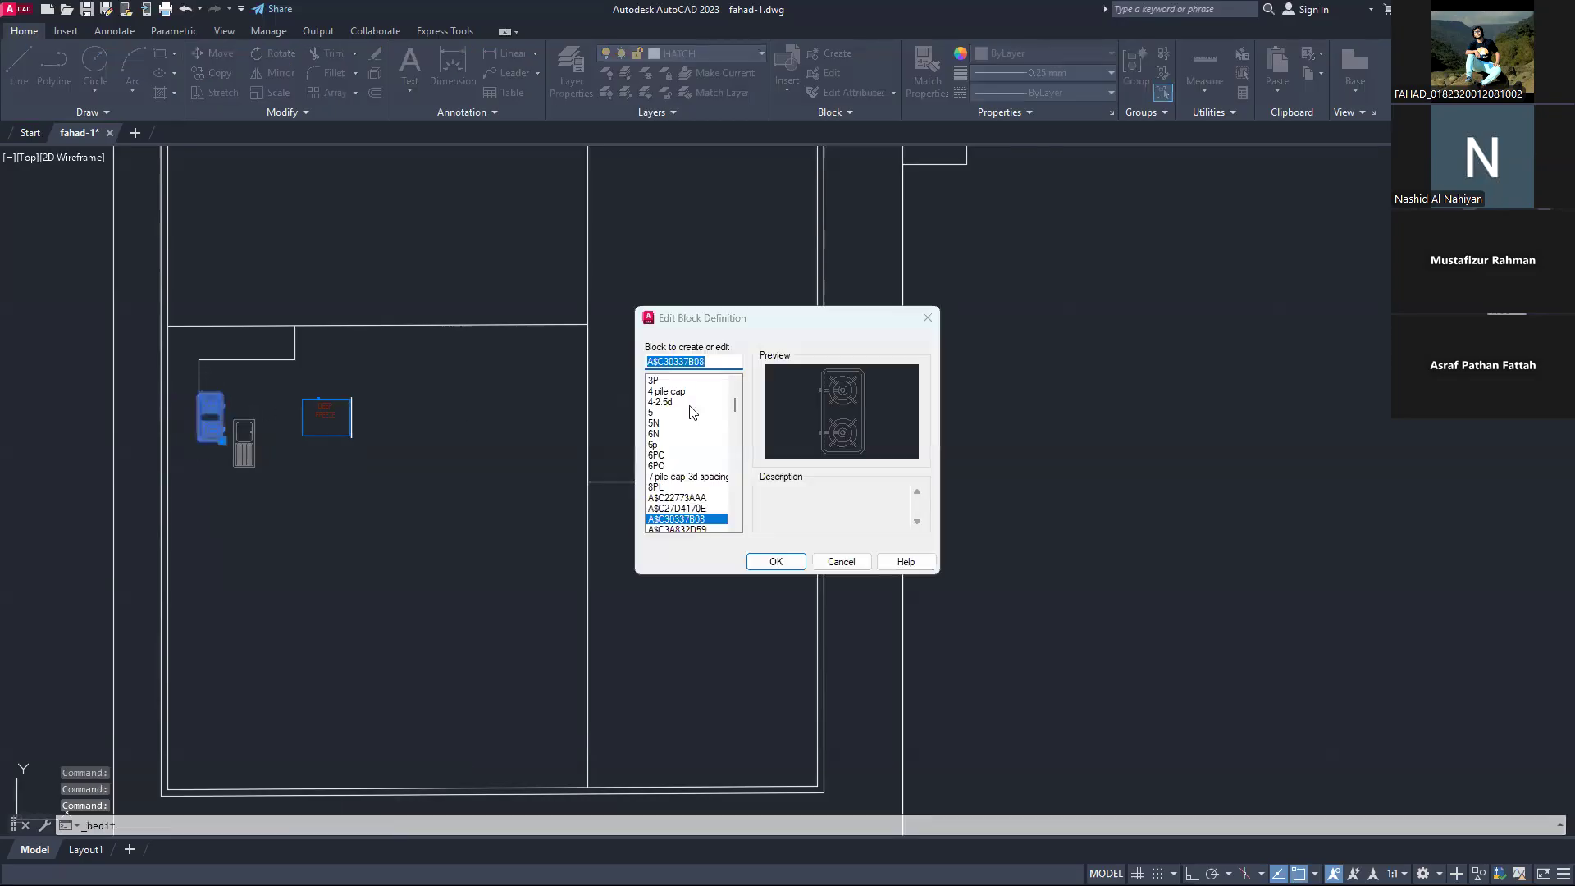
pyautogui.click(927, 318)
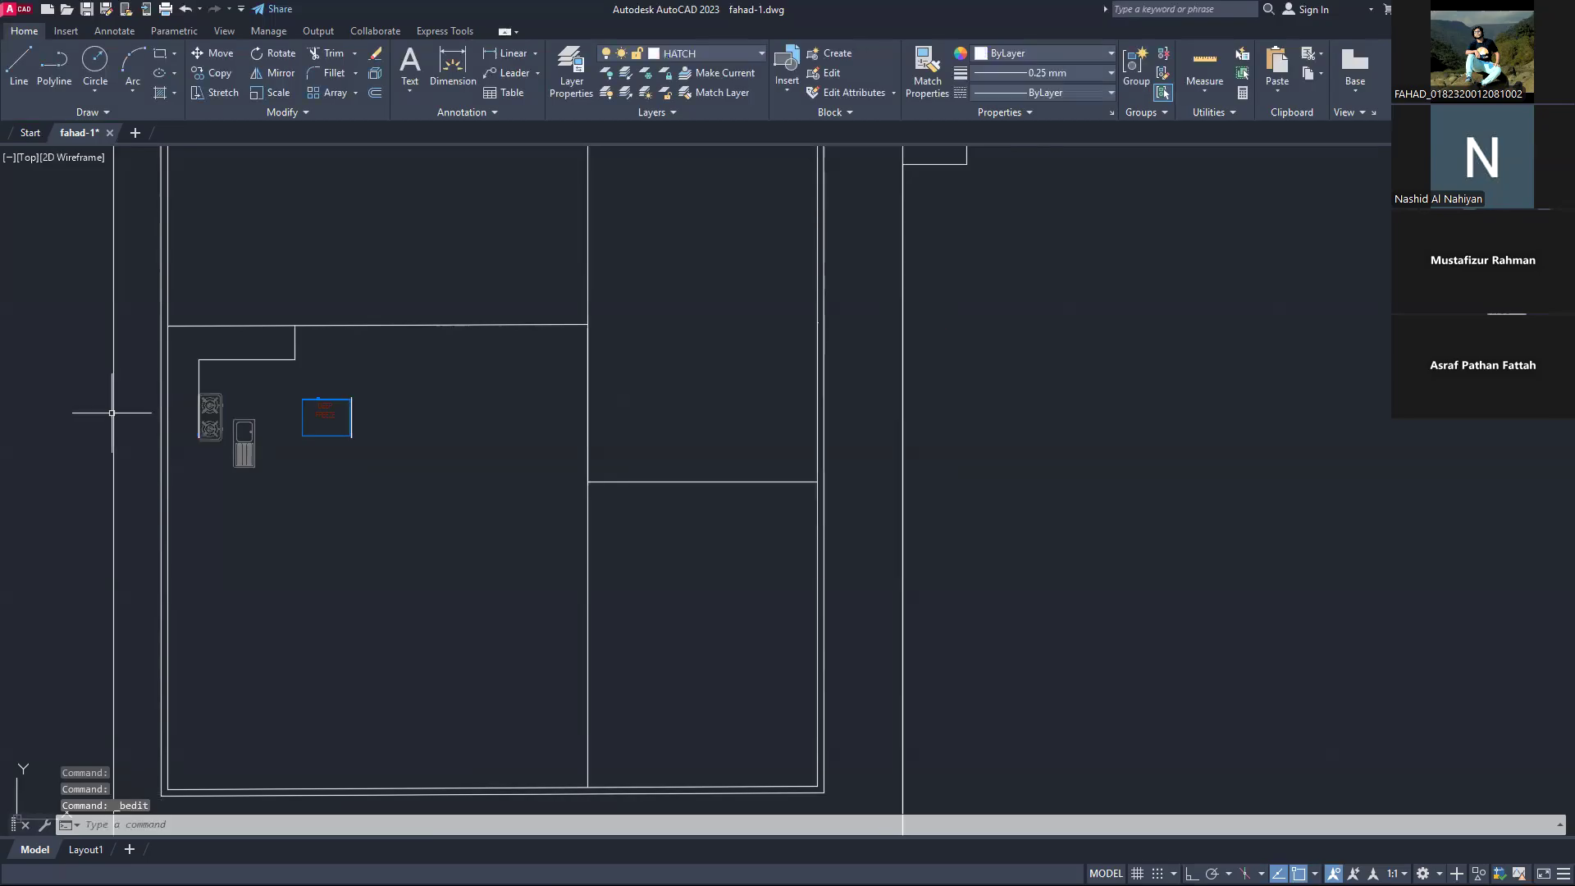
pyautogui.click(218, 417)
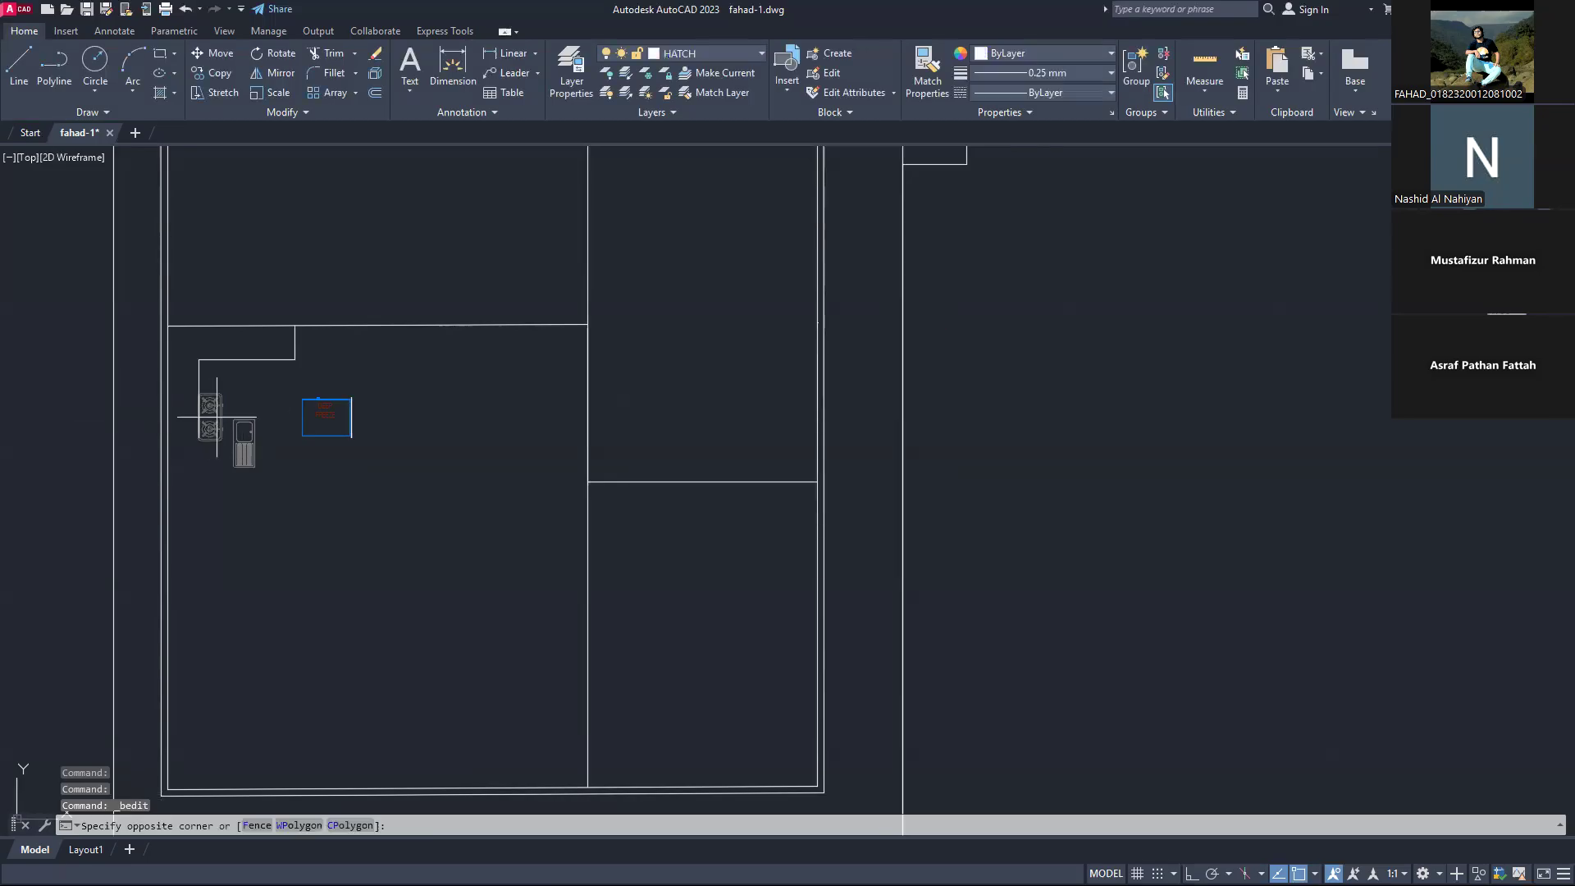
pyautogui.press('Escape')
# Step: Move the rotated cooktop onto the vertical side counter, between the wall and the counter edge
pyautogui.click(217, 401)
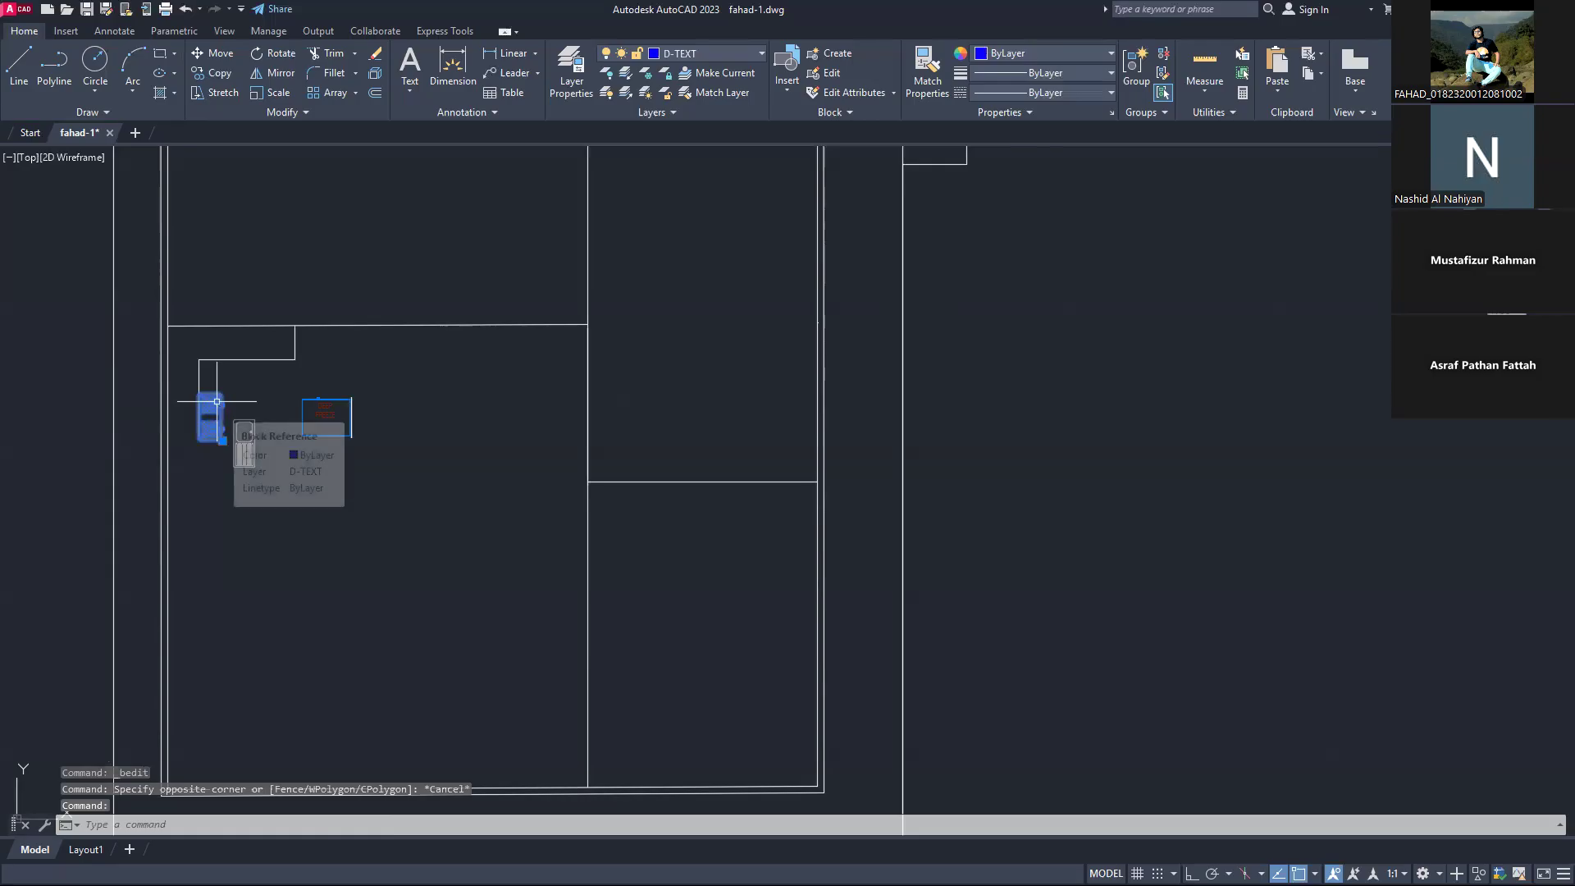
pyautogui.write('m')
pyautogui.press('Return')
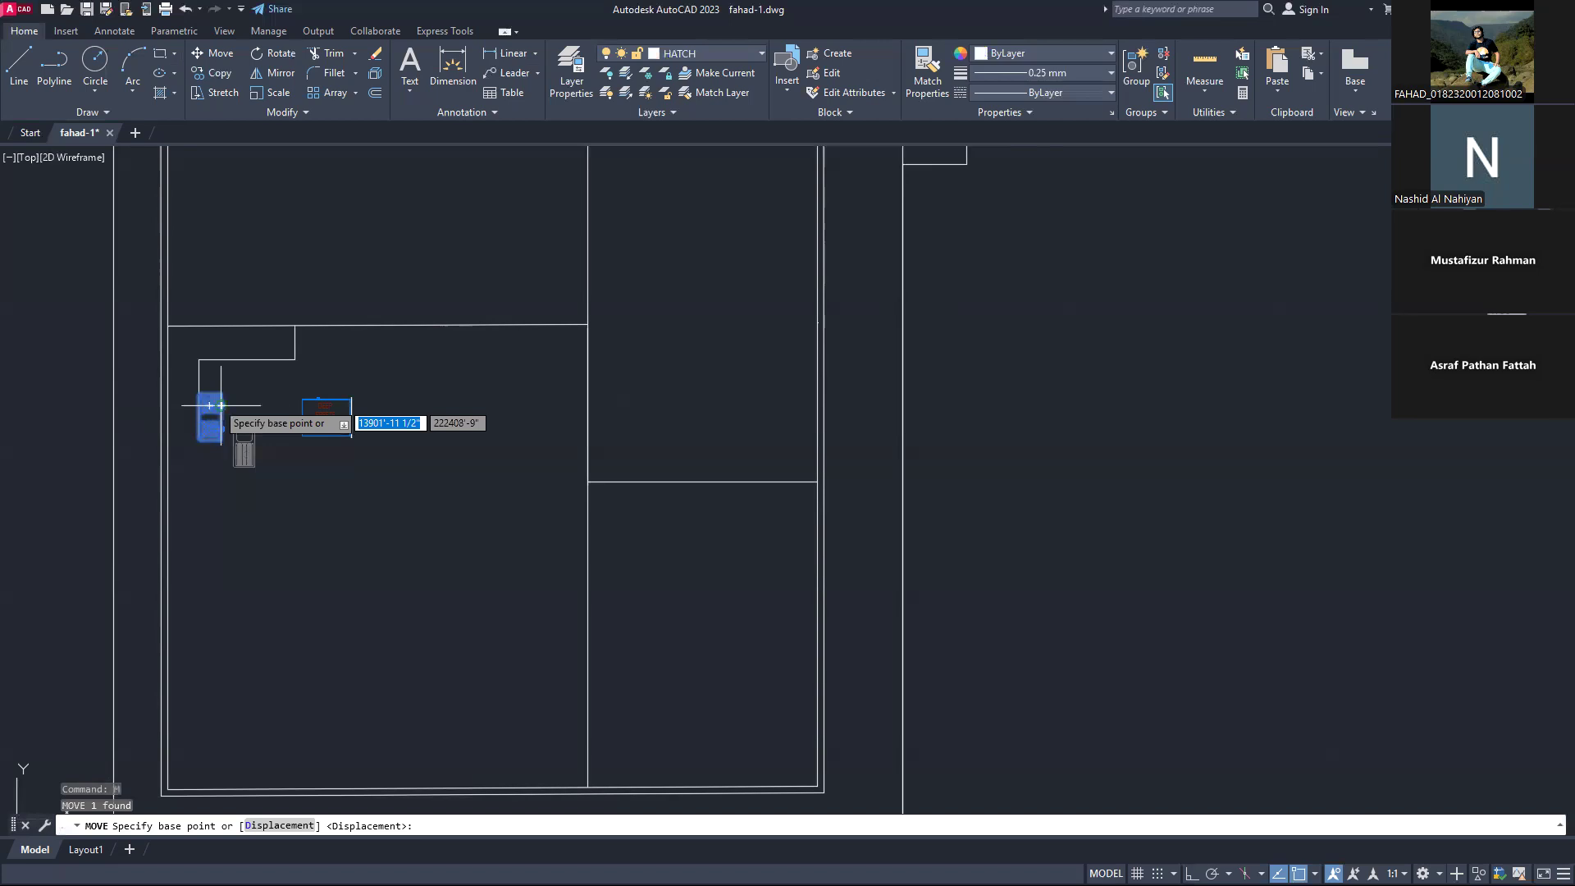
pyautogui.click(220, 405)
pyautogui.click(241, 445)
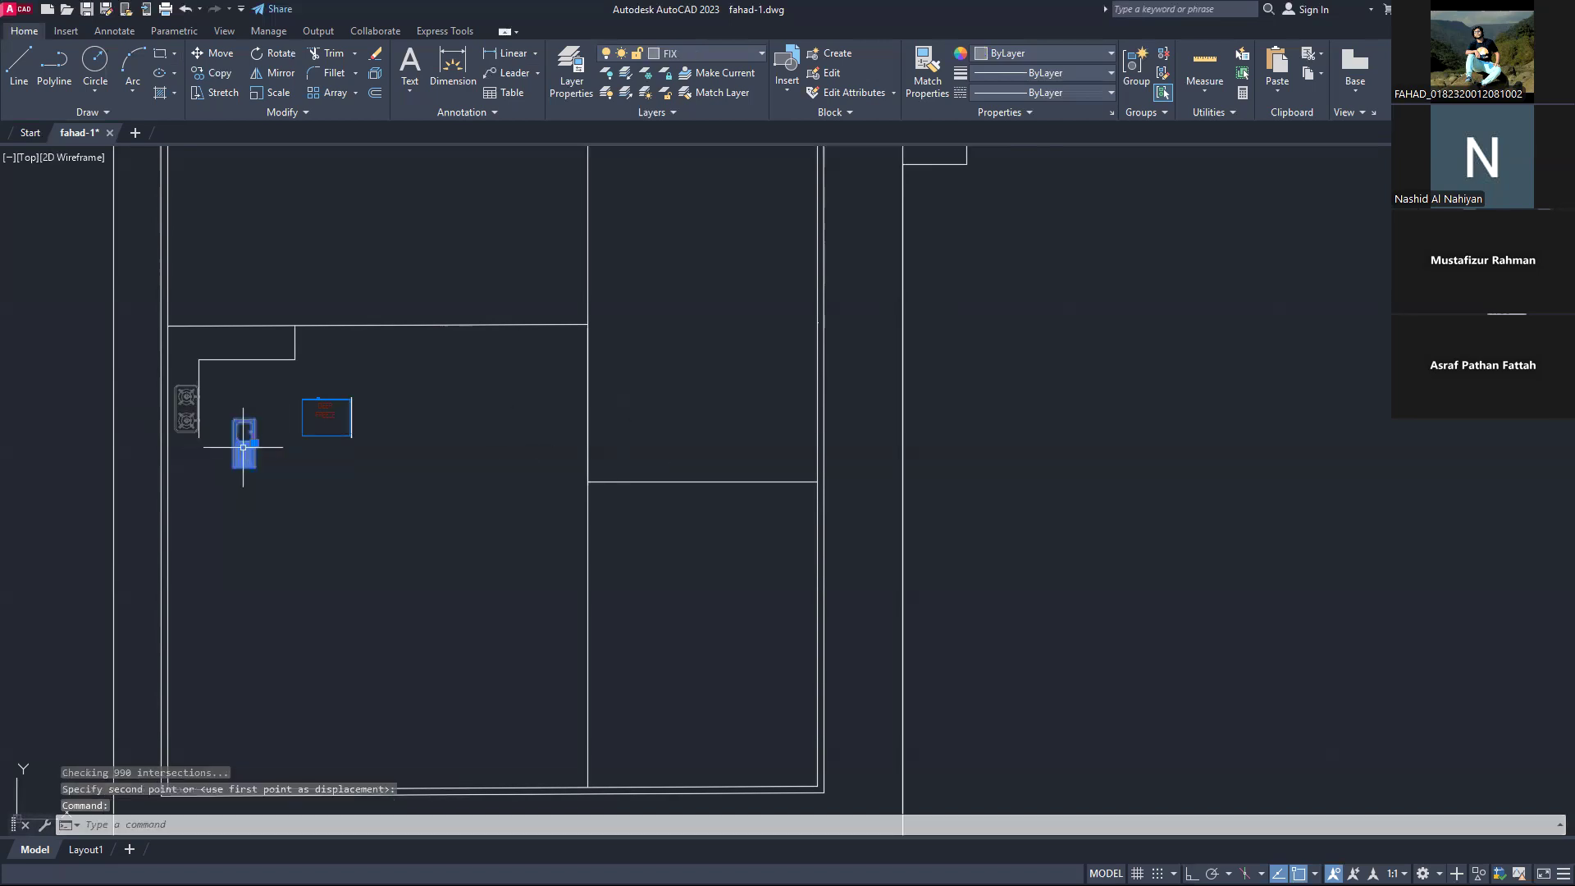
pyautogui.press('Escape')
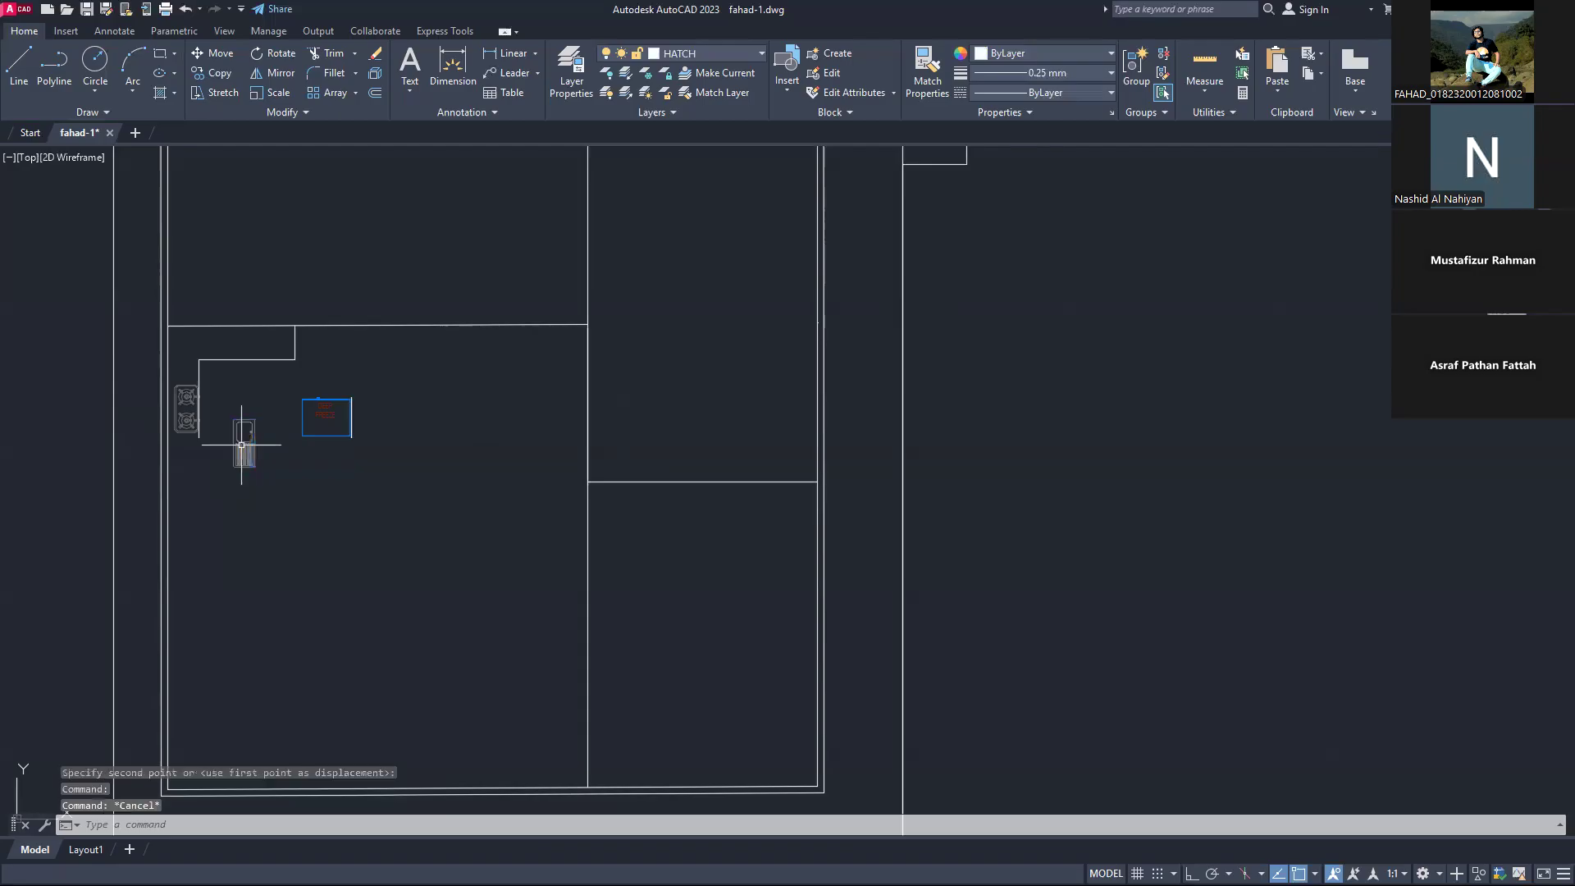
# Step: Rotate the sink a quarter turn so it lies parallel to the upper kitchen counter
pyautogui.click(241, 446)
pyautogui.write('RO')
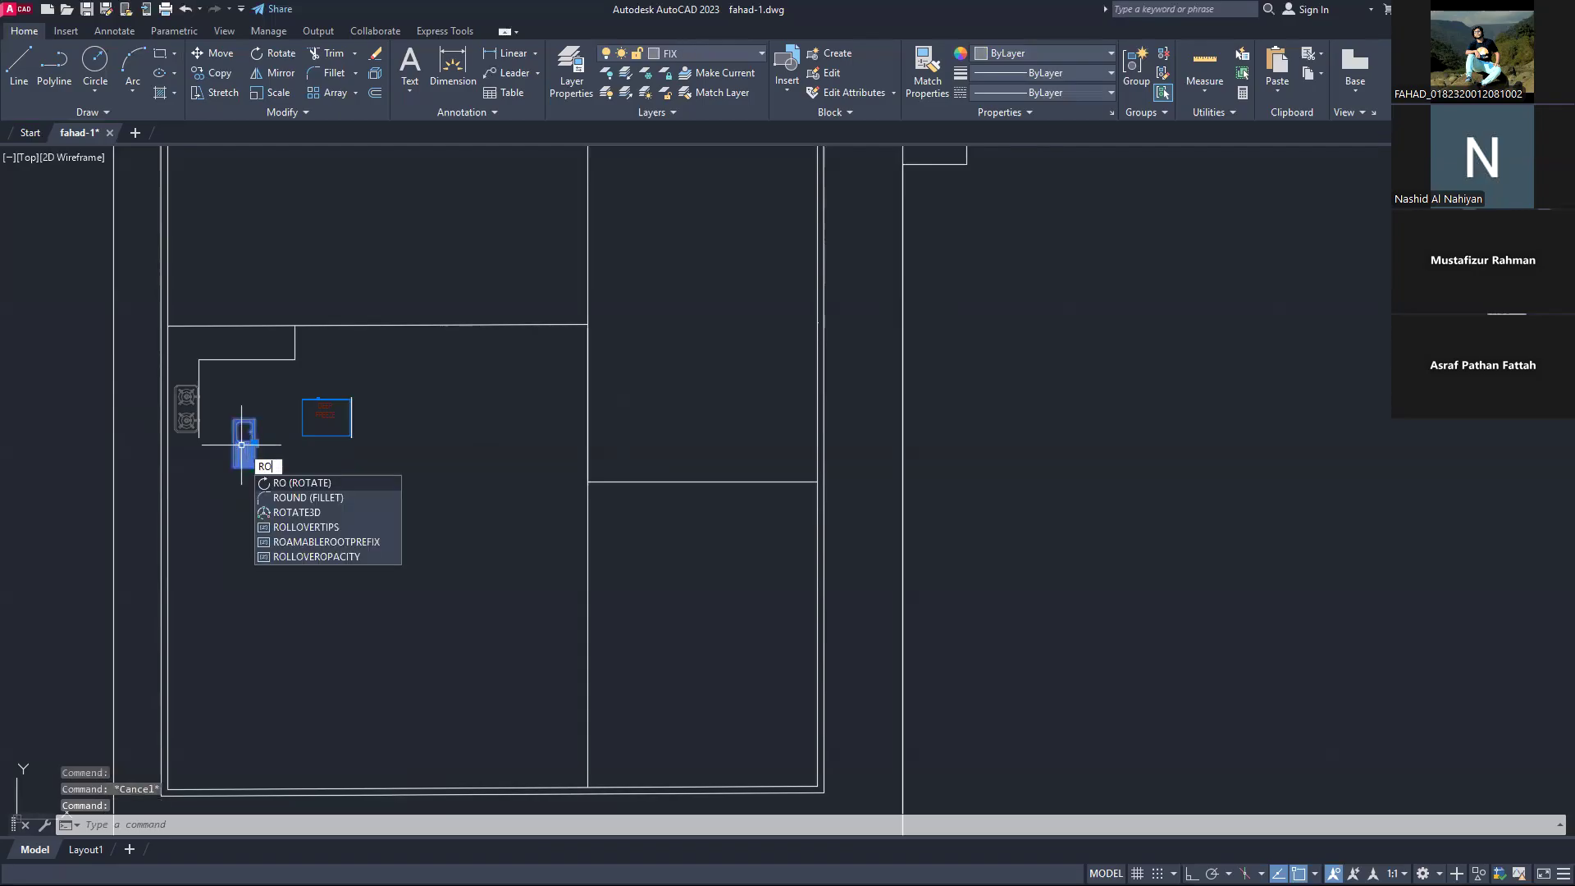
pyautogui.press('Return')
pyautogui.click(238, 445)
pyautogui.press('Return')
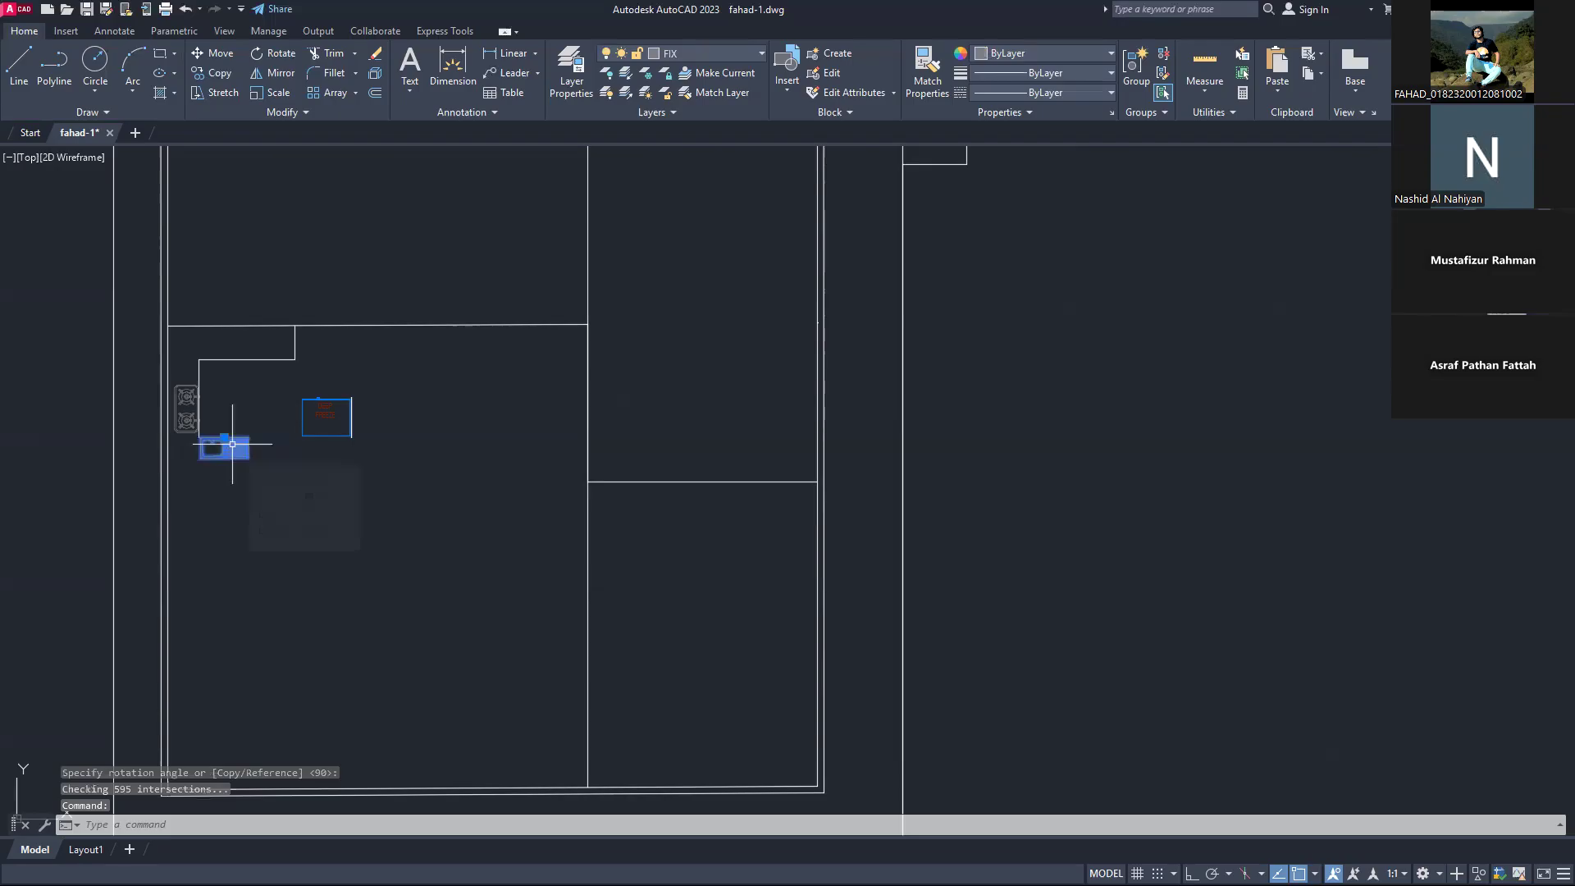
# Step: Move the rotated sink onto the upper counter, near its right end
pyautogui.write('m')
pyautogui.press('Return')
pyautogui.click(233, 444)
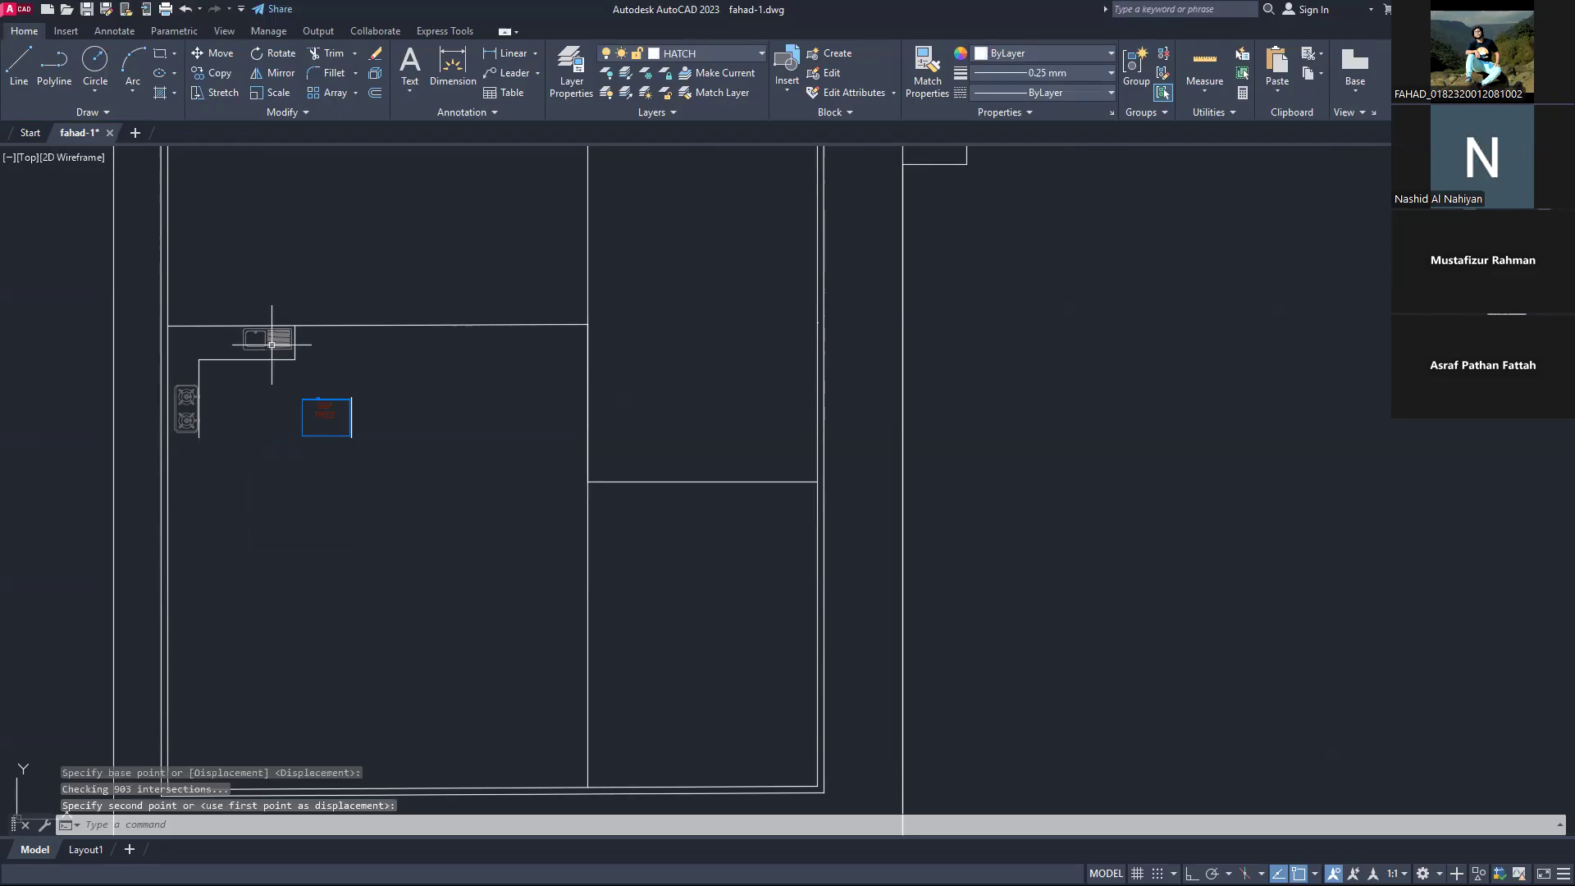
pyautogui.click(185, 426)
pyautogui.scroll(5, 243, 324)
pyautogui.scroll(4, 299, 396)
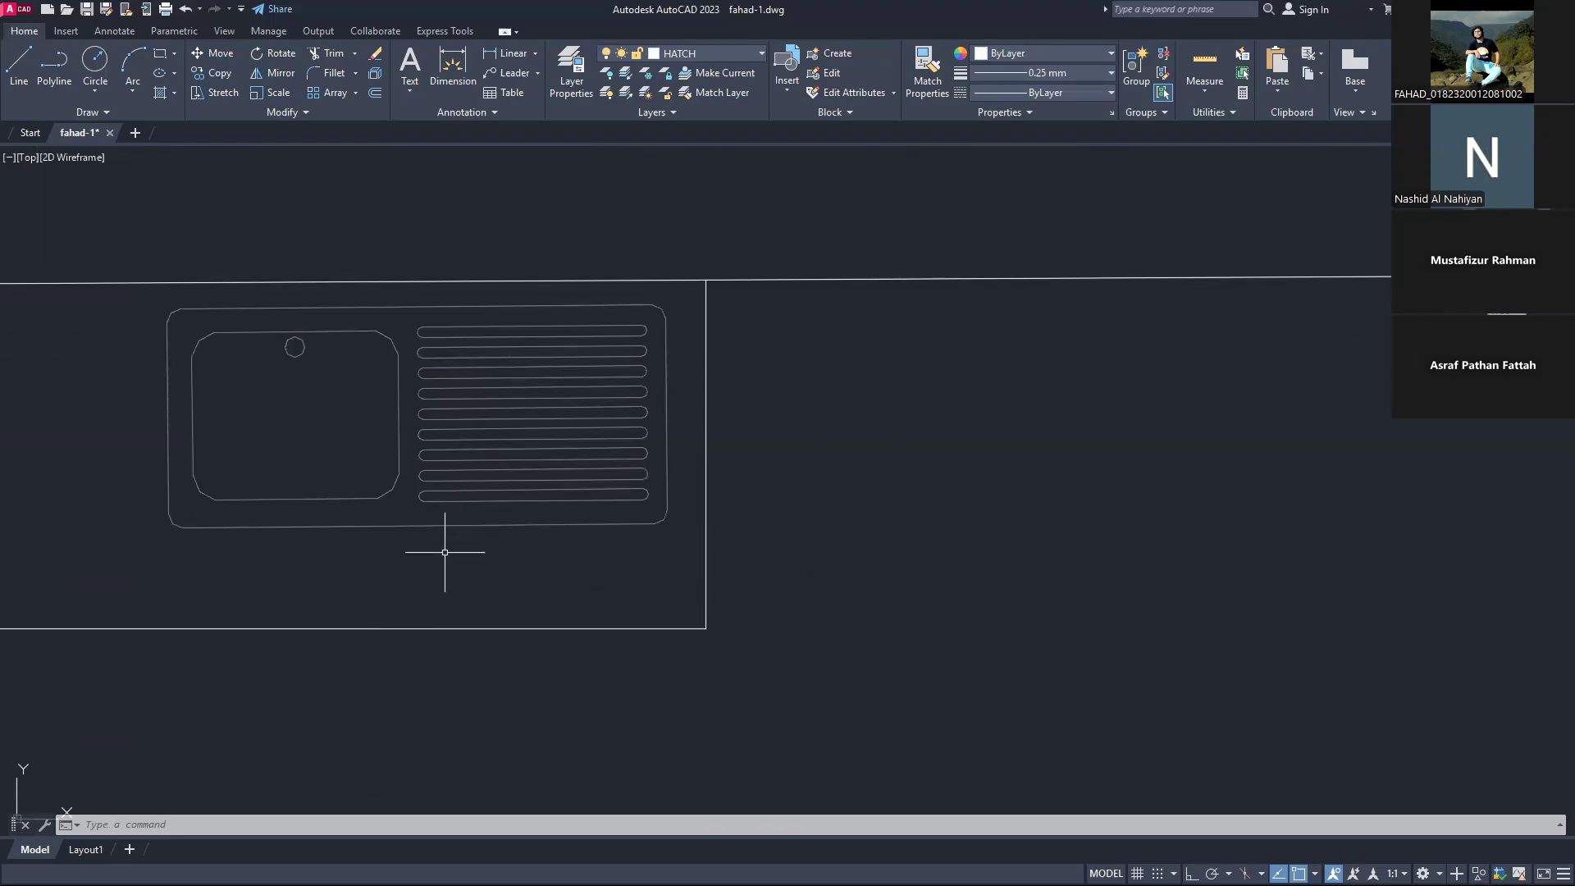
pyautogui.scroll(-2, 444, 552)
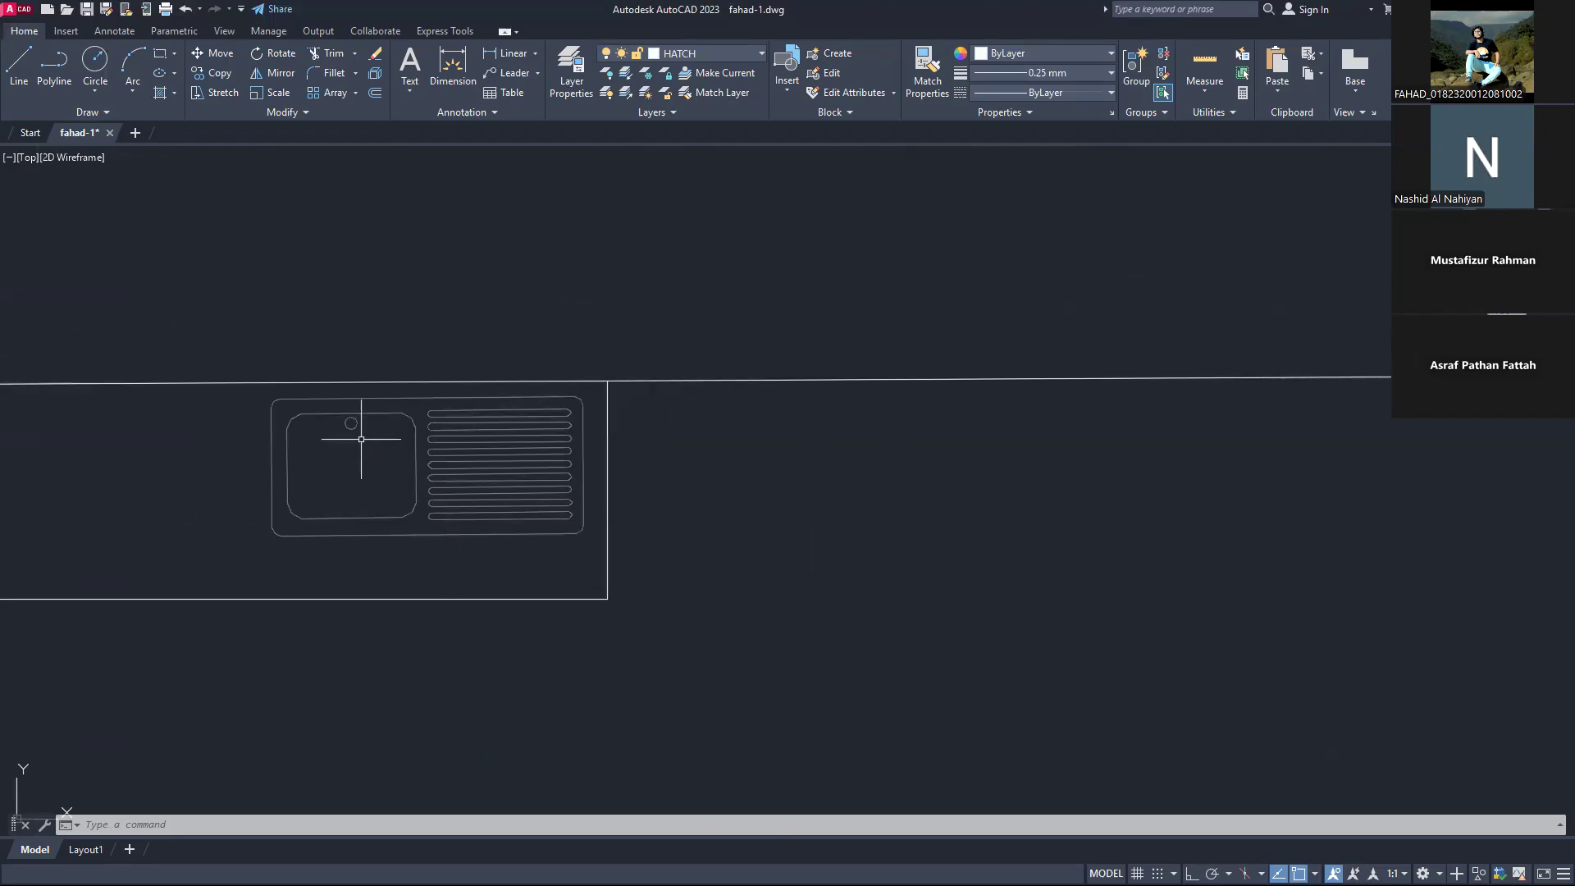
pyautogui.scroll(-4, 361, 439)
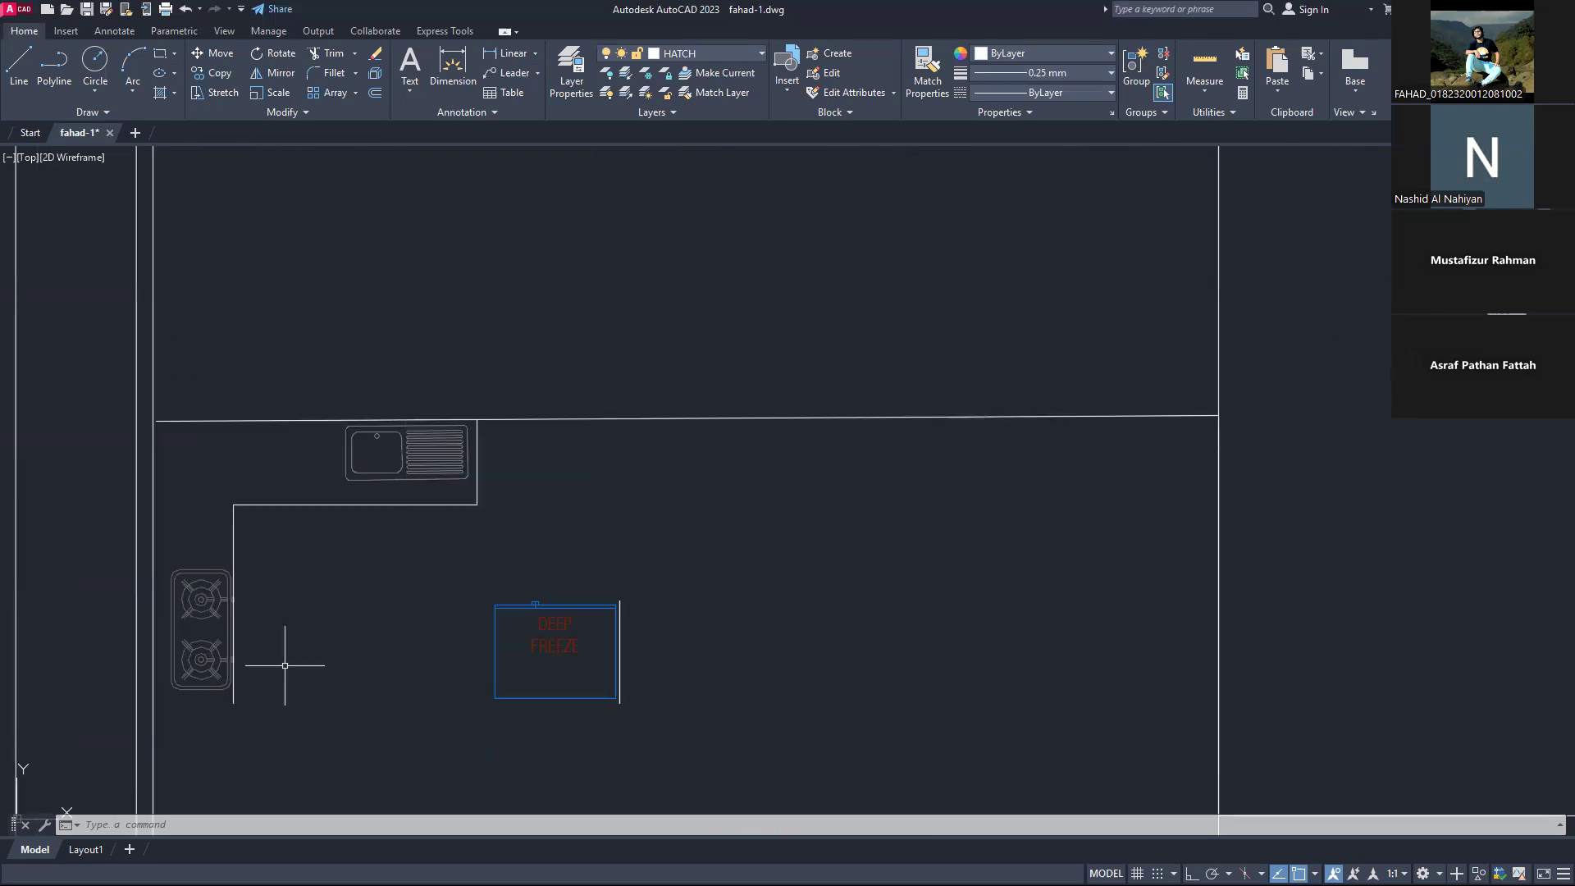
pyautogui.scroll(2, 176, 657)
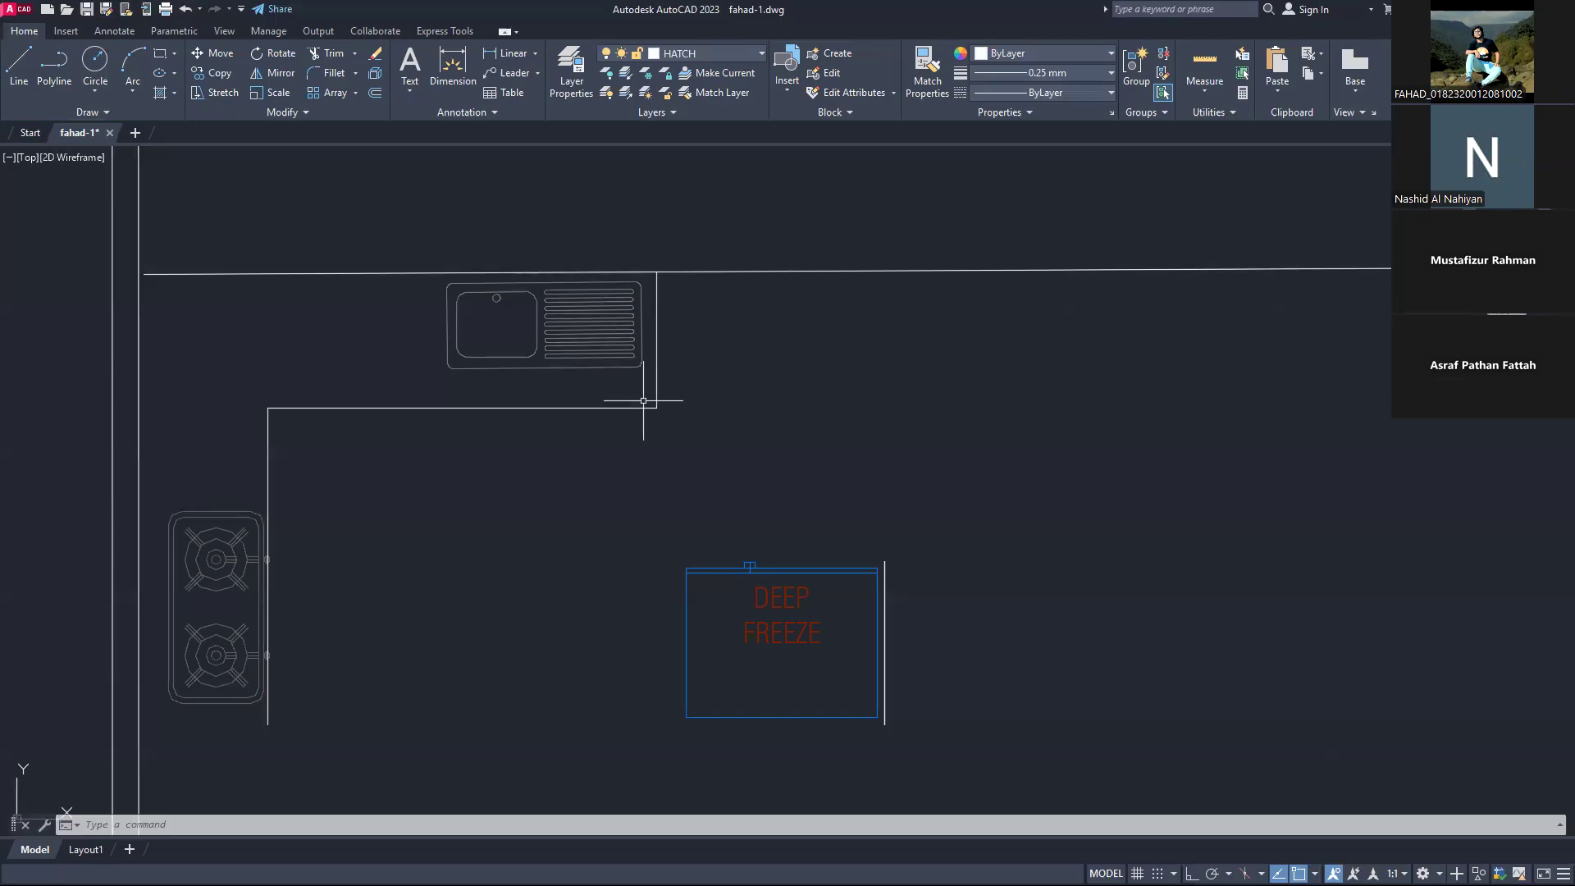
pyautogui.scroll(-2, 627, 388)
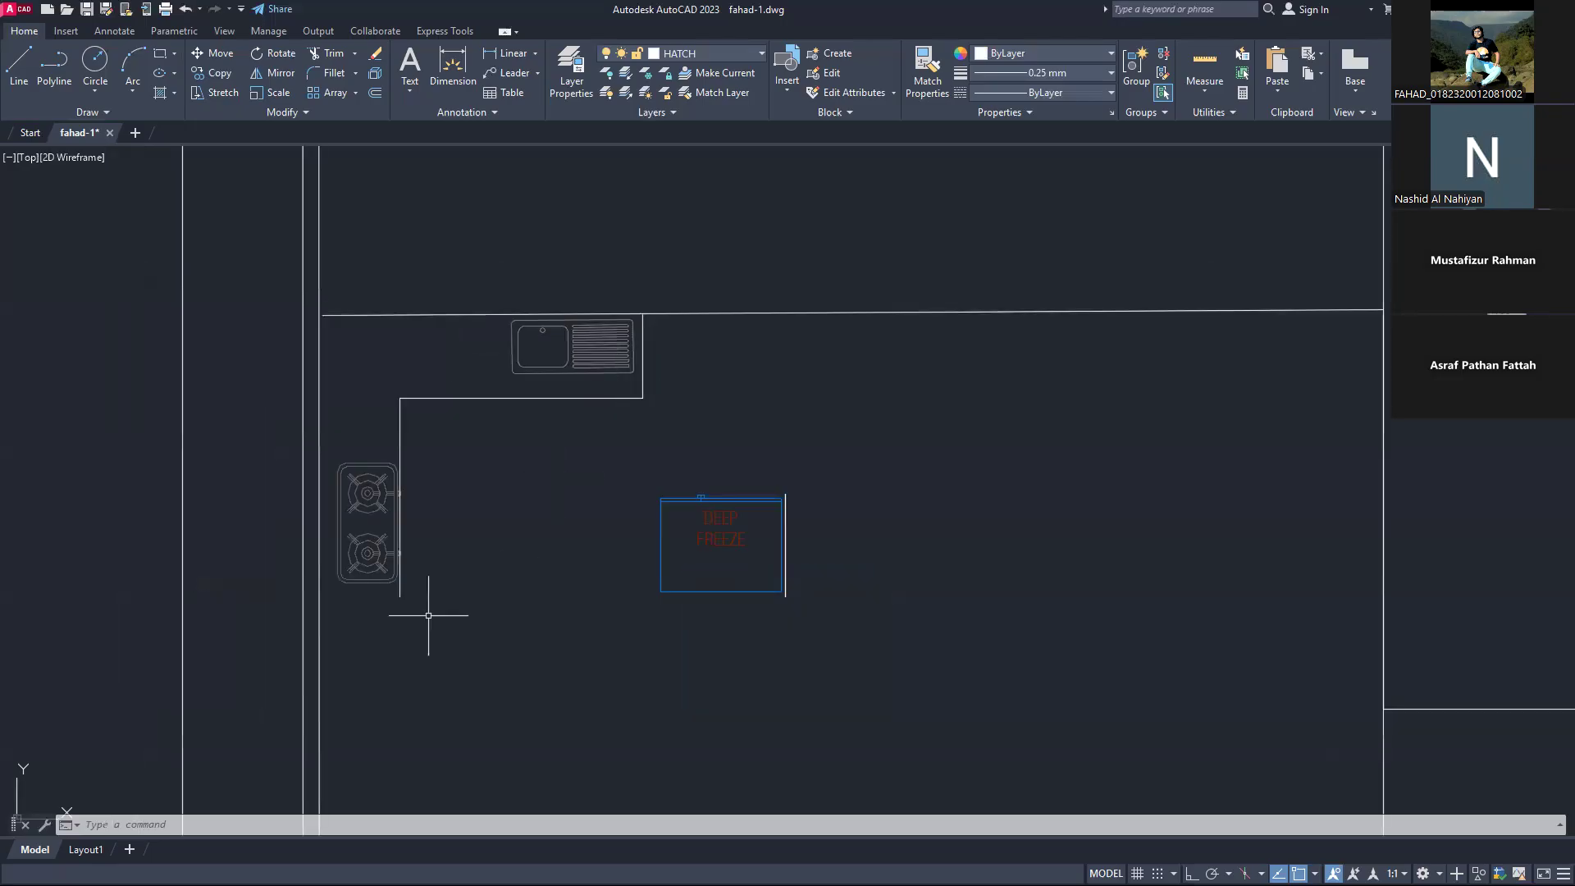
pyautogui.click(18, 96)
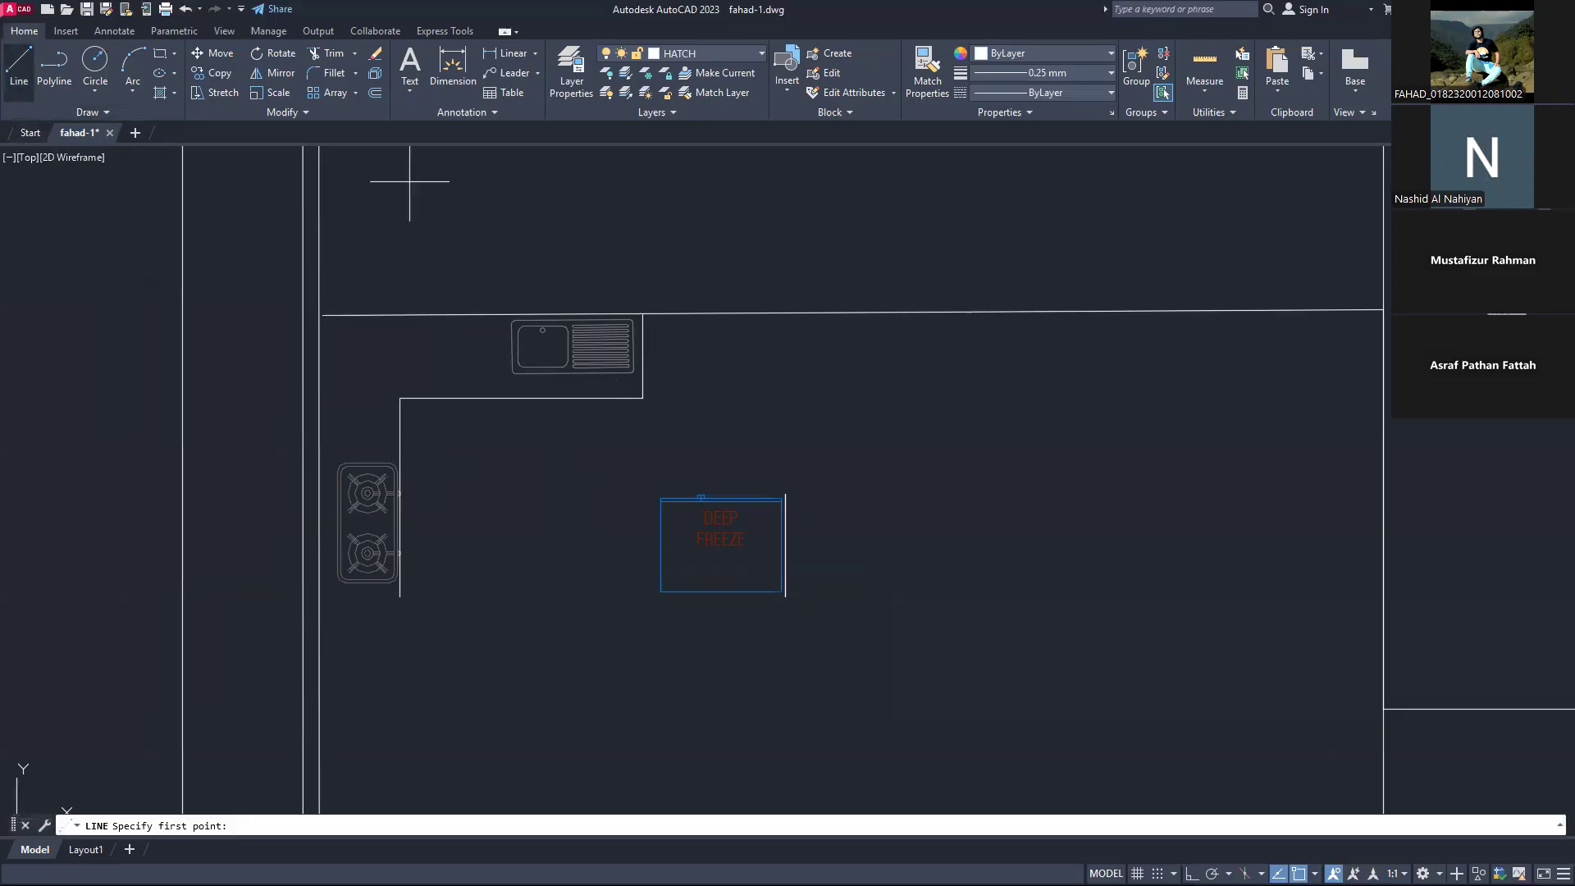
pyautogui.click(410, 181)
pyautogui.press('Escape')
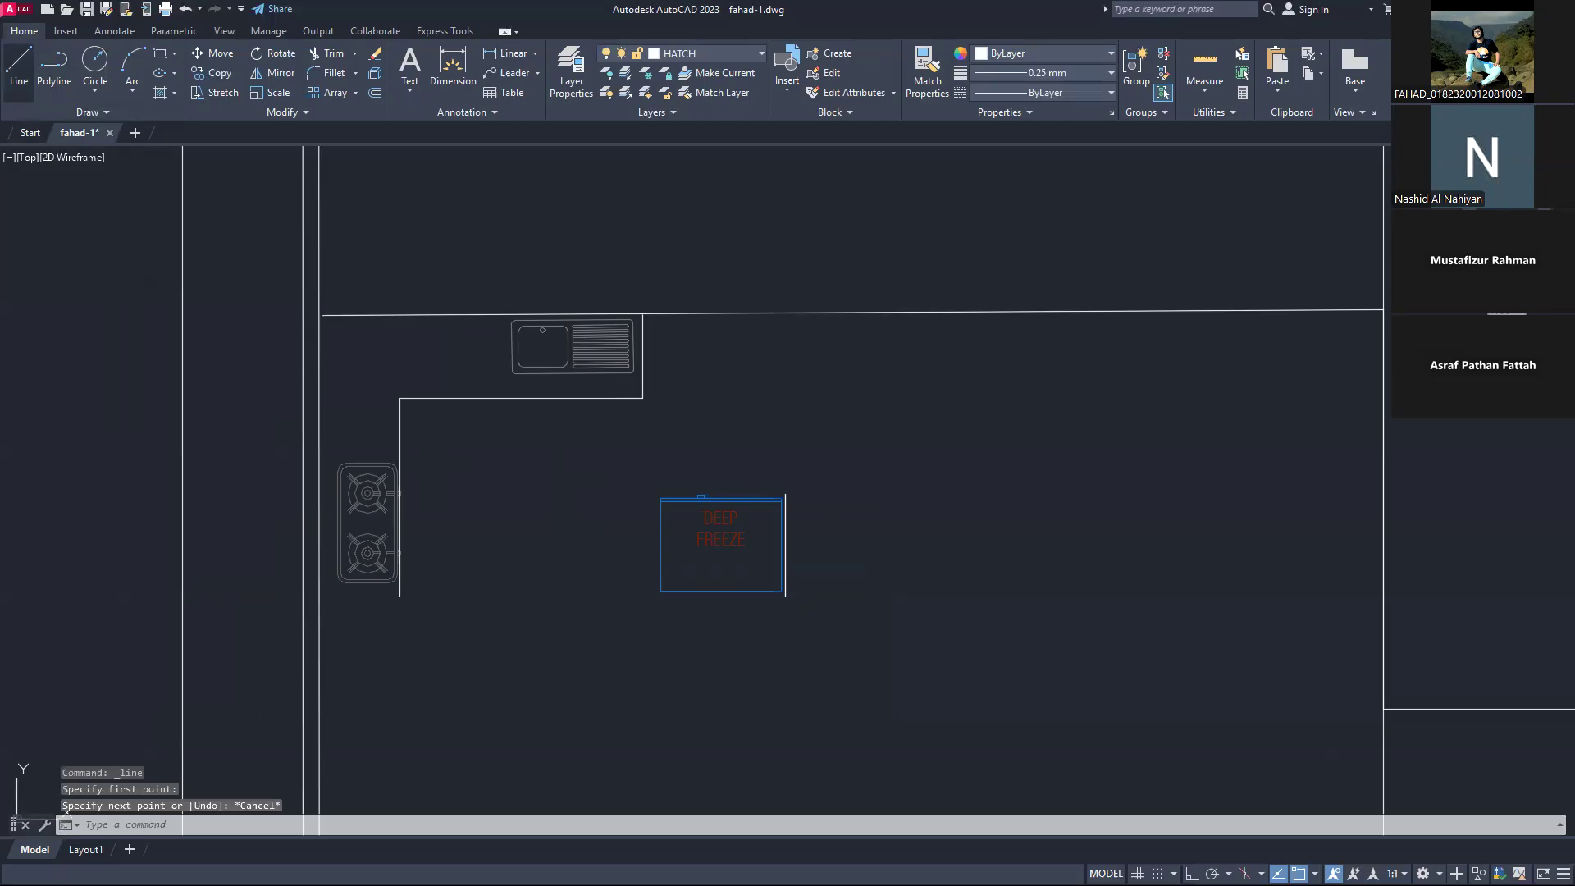
# Step: Draw a horizontal line from the left inner wall along the side counter's lower end to just past the deep freeze
pyautogui.click(19, 67)
pyautogui.click(319, 597)
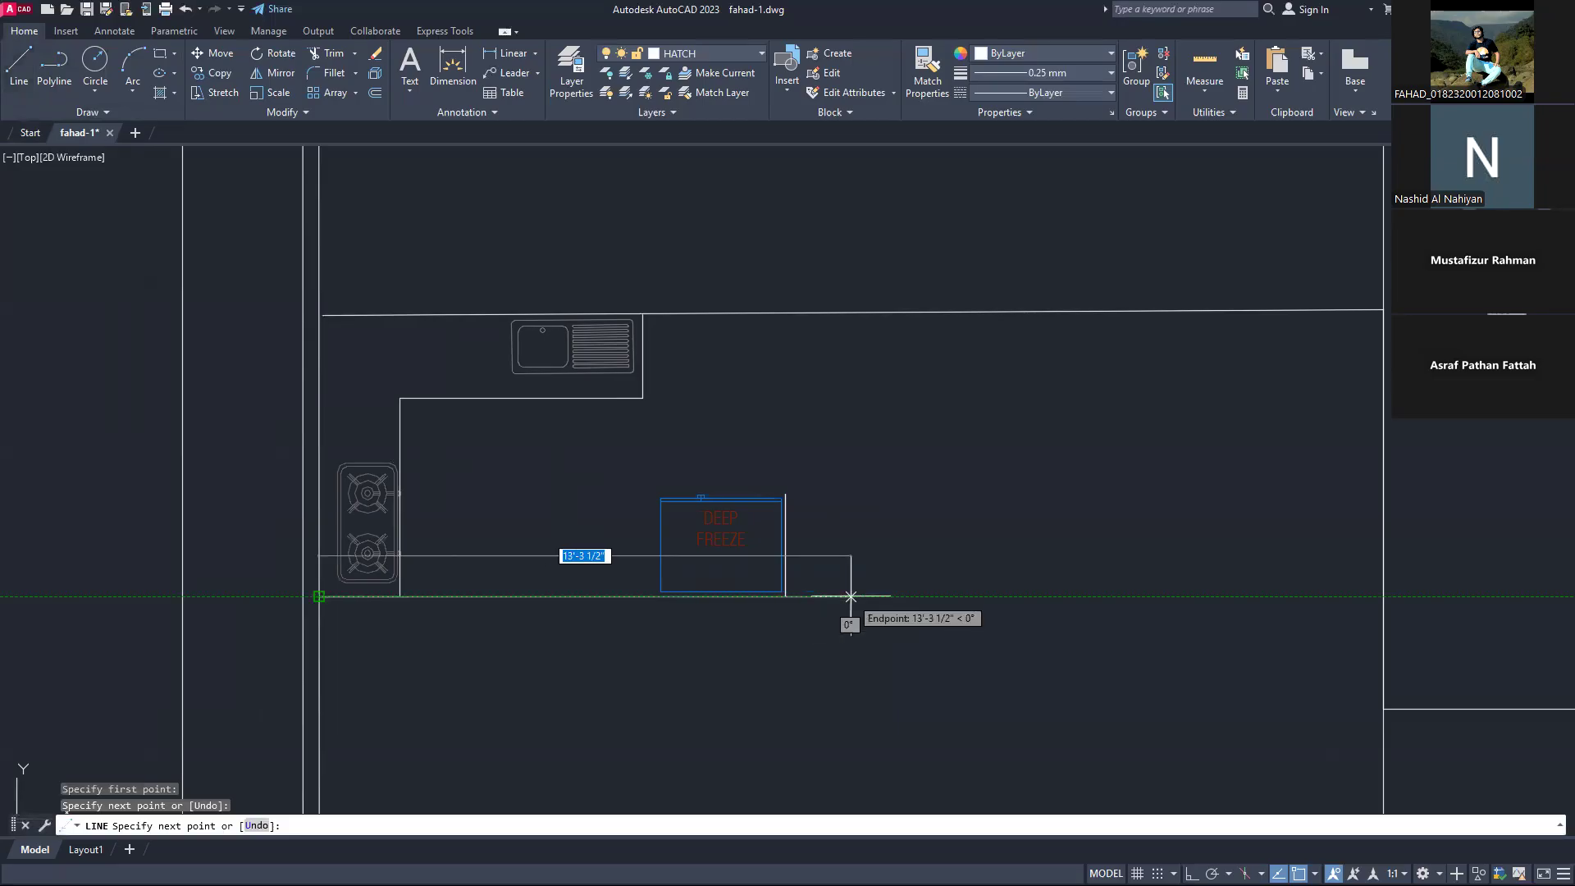
pyautogui.click(850, 597)
pyautogui.scroll(-4, 847, 611)
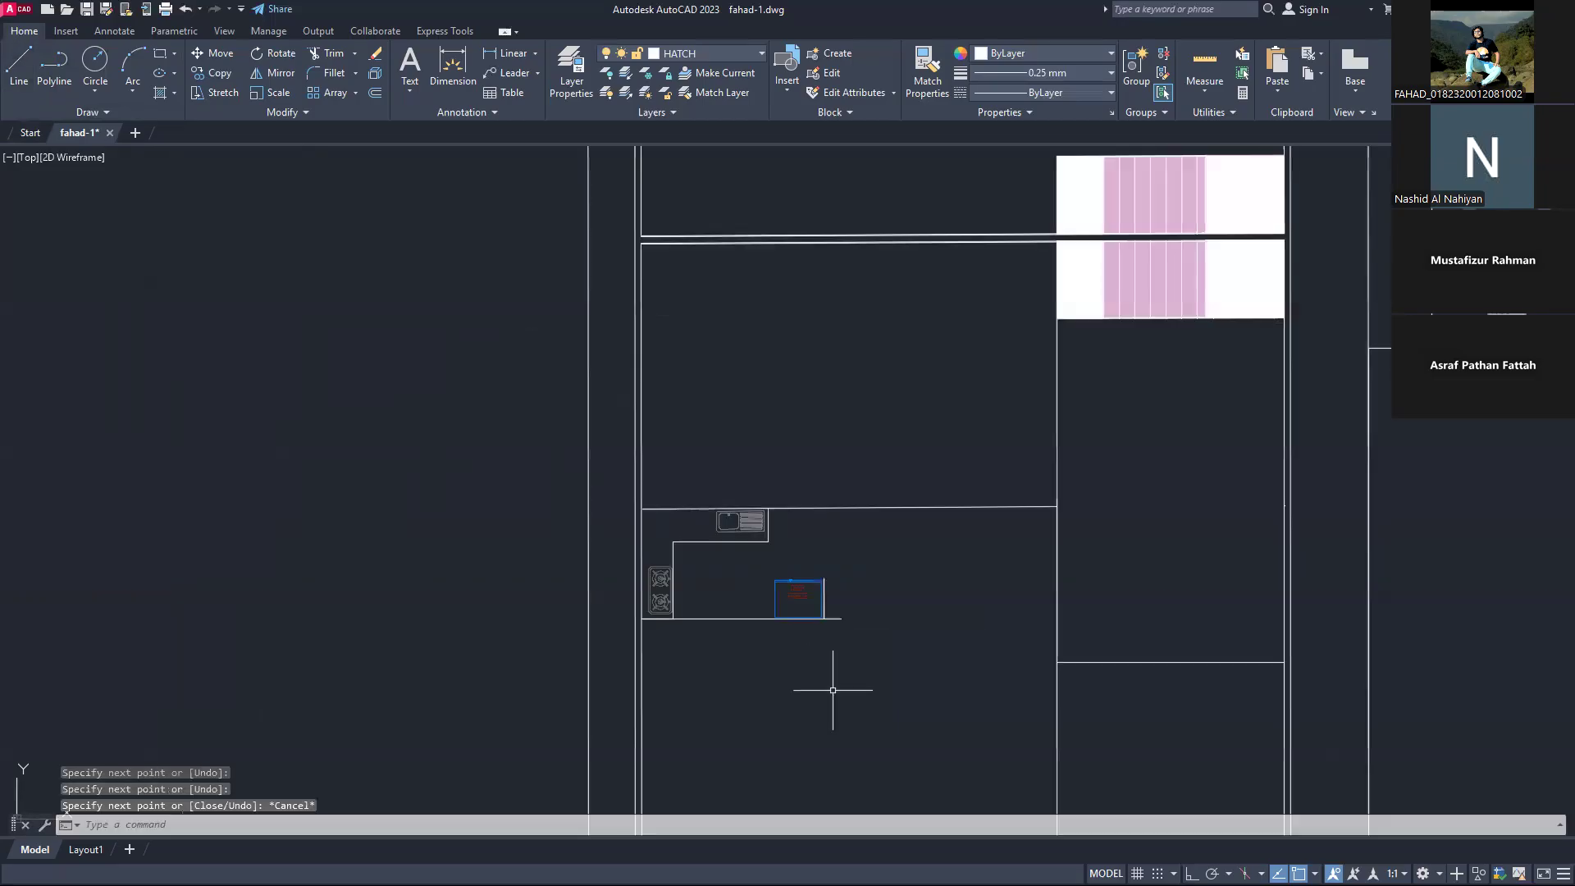
pyautogui.moveTo(829, 693); pyautogui.dragTo(741, 526, button='middle')
pyautogui.press('Escape')
pyautogui.scroll(2, 686, 493)
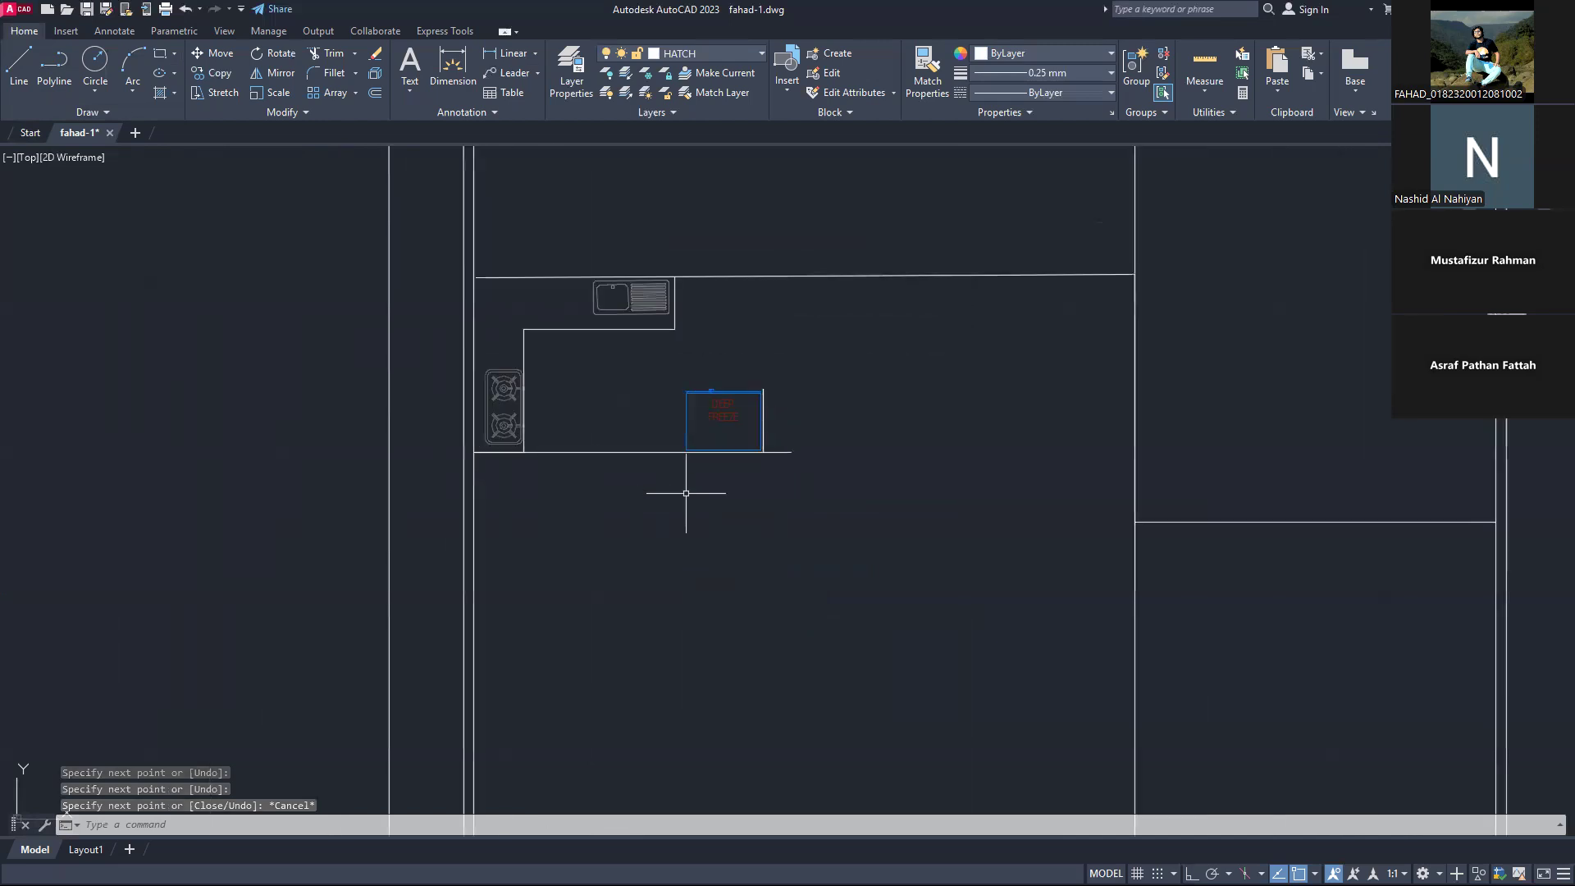
pyautogui.scroll(-2, 791, 375)
pyautogui.press('Escape')
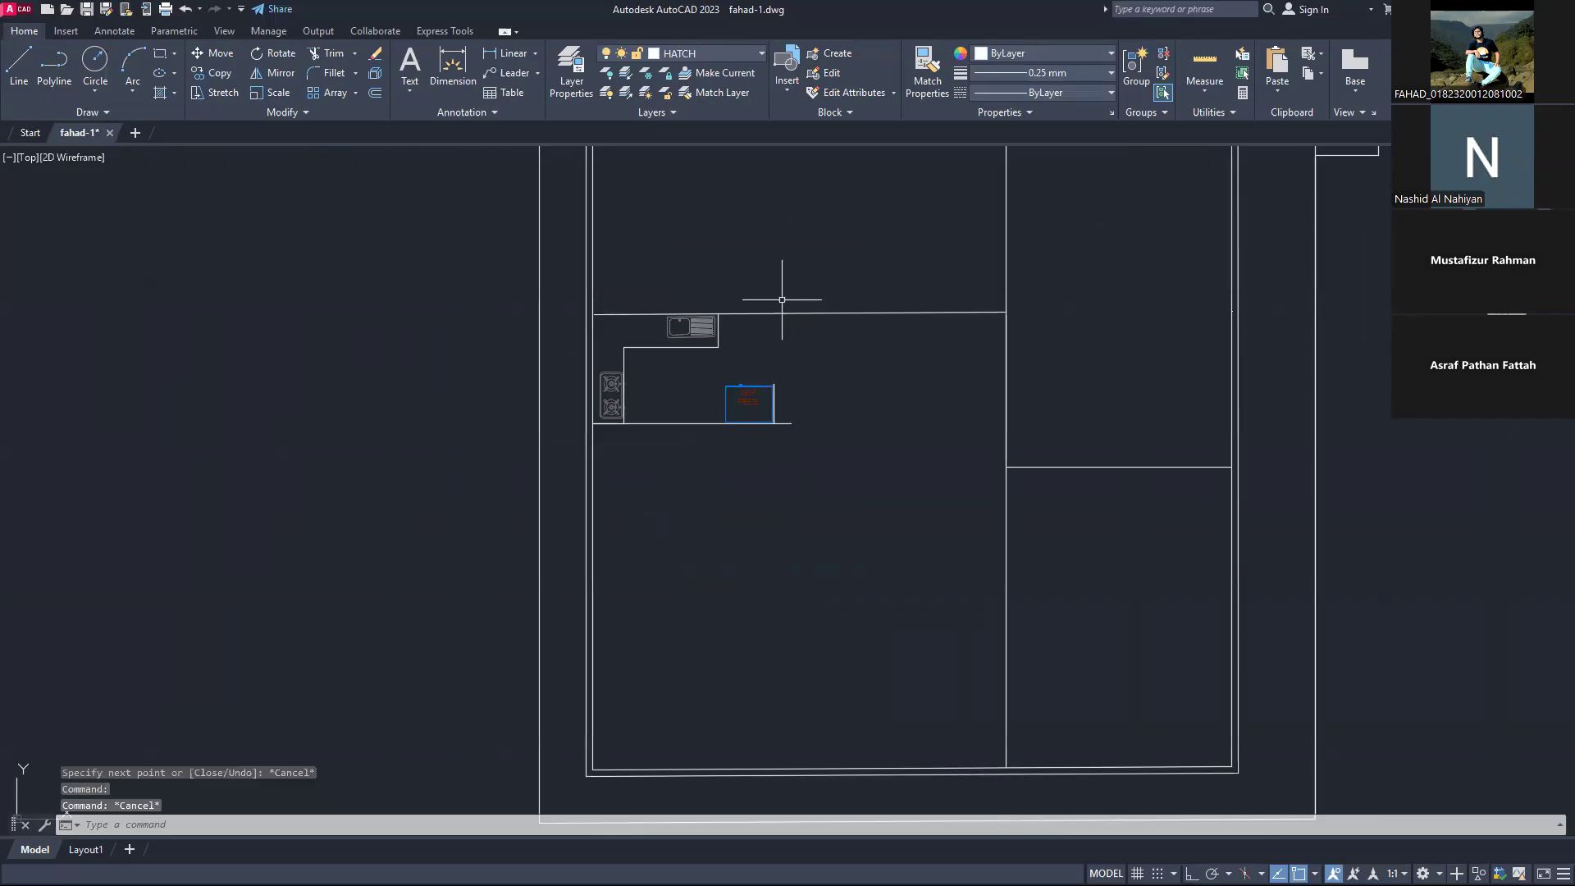
# Step: Trim the partition line above the kitchen counter so it ends level with the lower kitchen line's right end
pyautogui.write('tr')
pyautogui.press('Return')
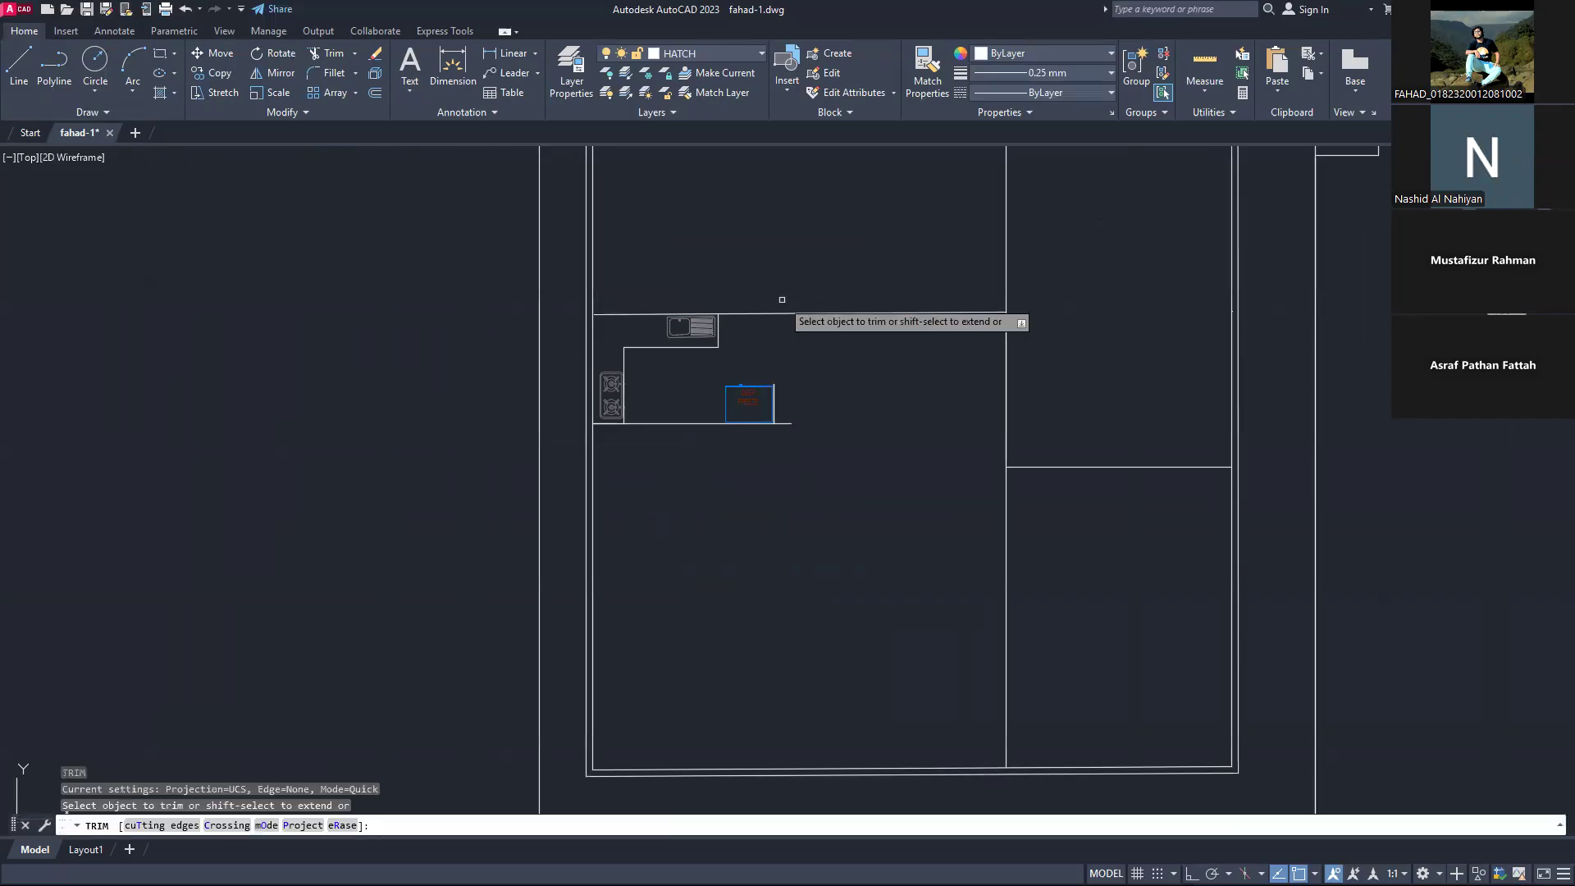
pyautogui.moveTo(781, 300); pyautogui.dragTo(782, 328)
pyautogui.press('Escape')
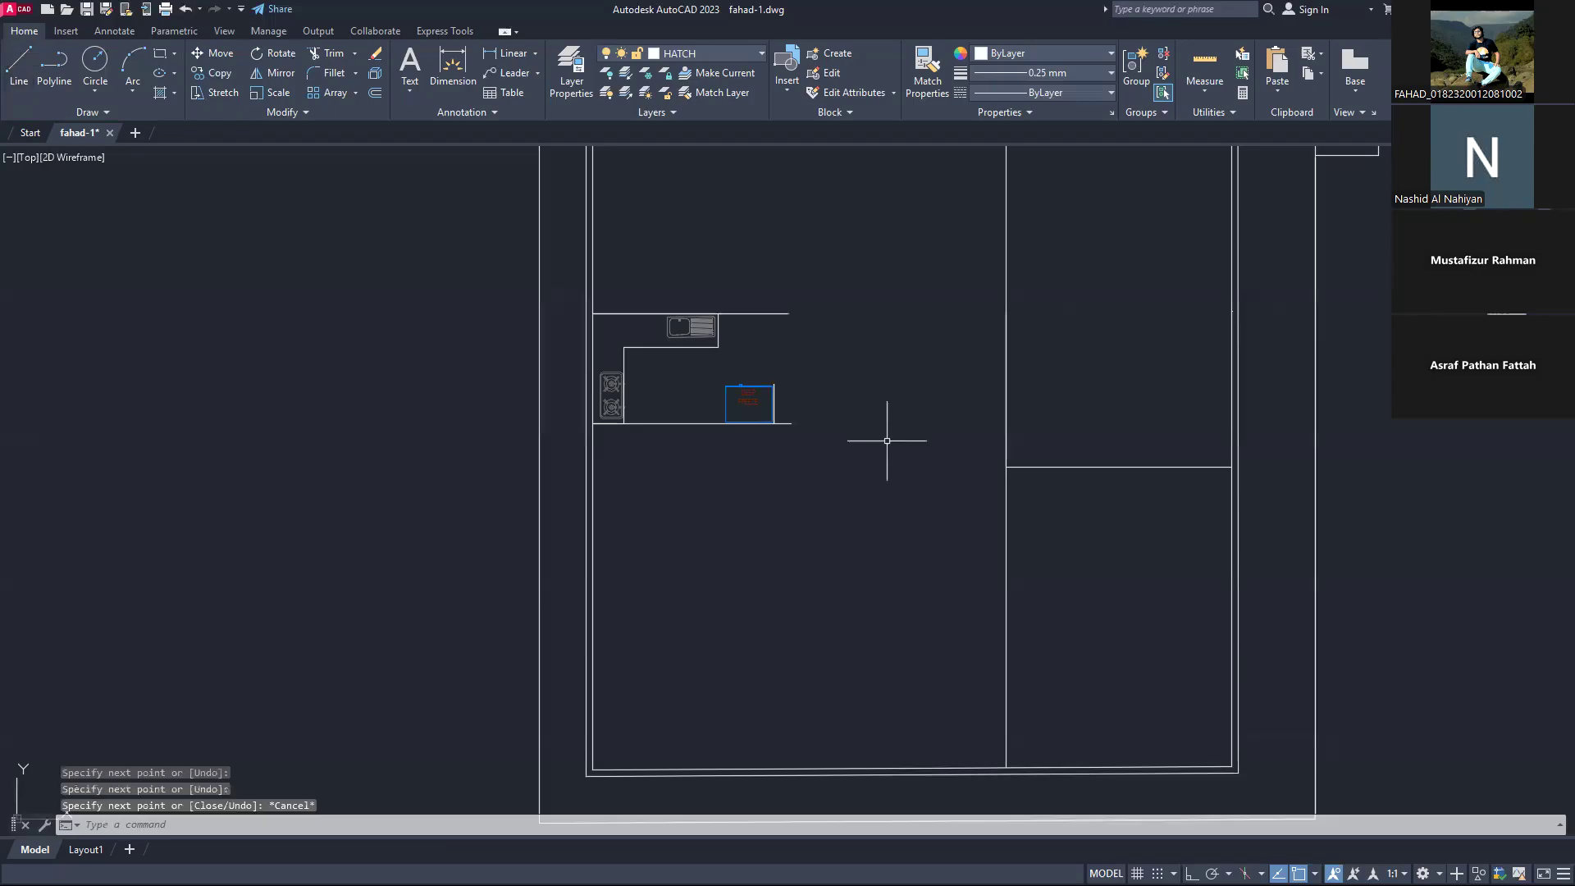
# Step: Examine the kitchen corner and how it sits within the whole two-room plan
pyautogui.scroll(-2, 886, 461)
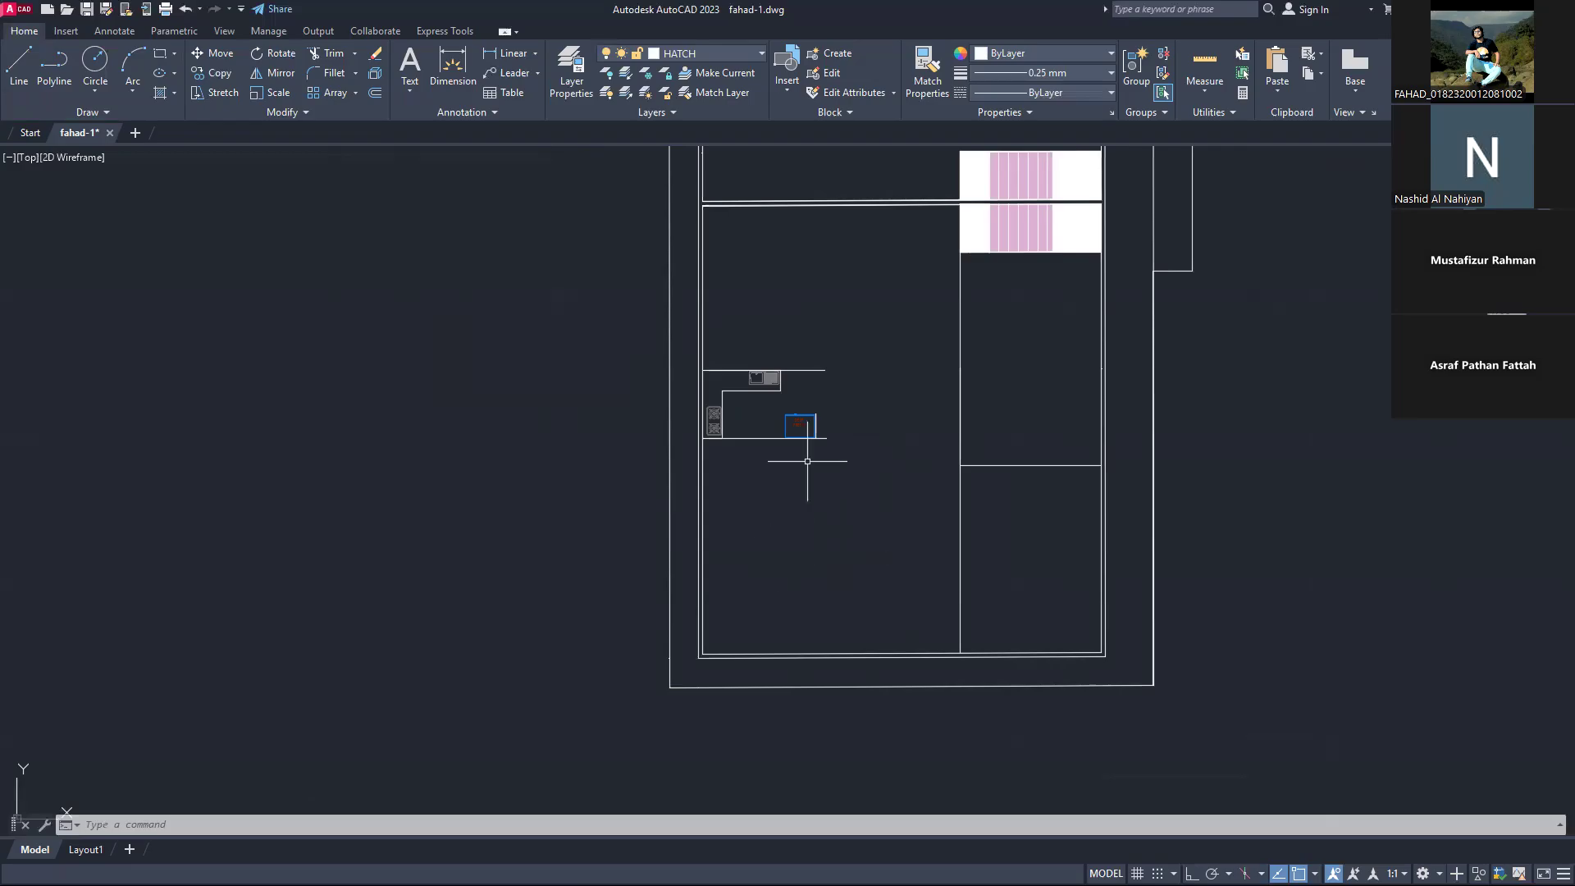
pyautogui.scroll(4, 773, 281)
pyautogui.scroll(-1, 777, 299)
pyautogui.scroll(-4, 778, 429)
pyautogui.scroll(2, 778, 429)
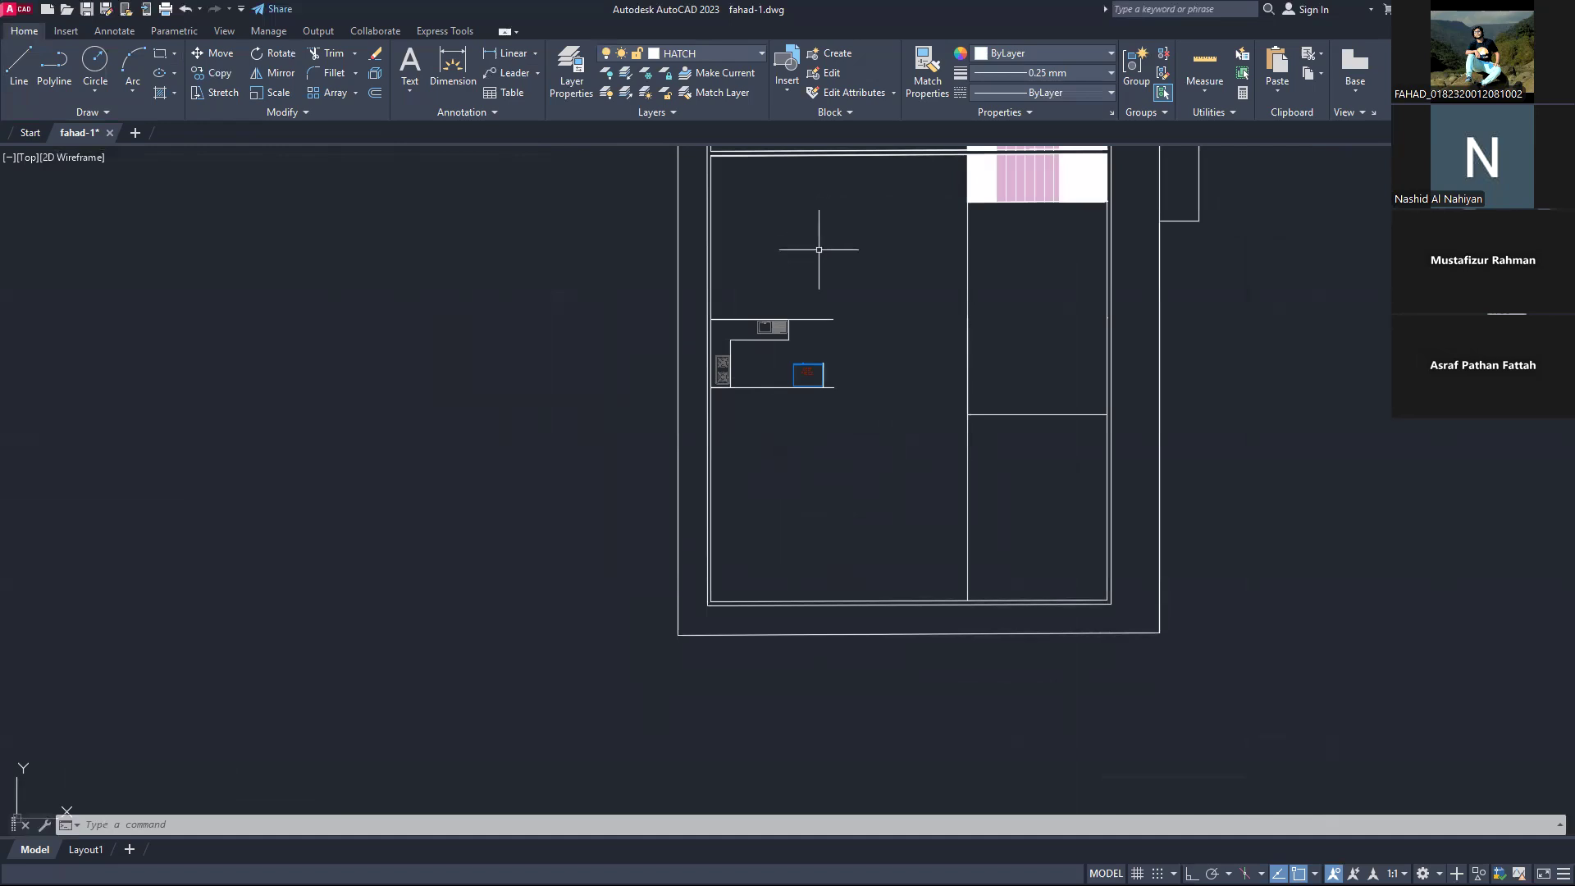
pyautogui.scroll(-4, 828, 271)
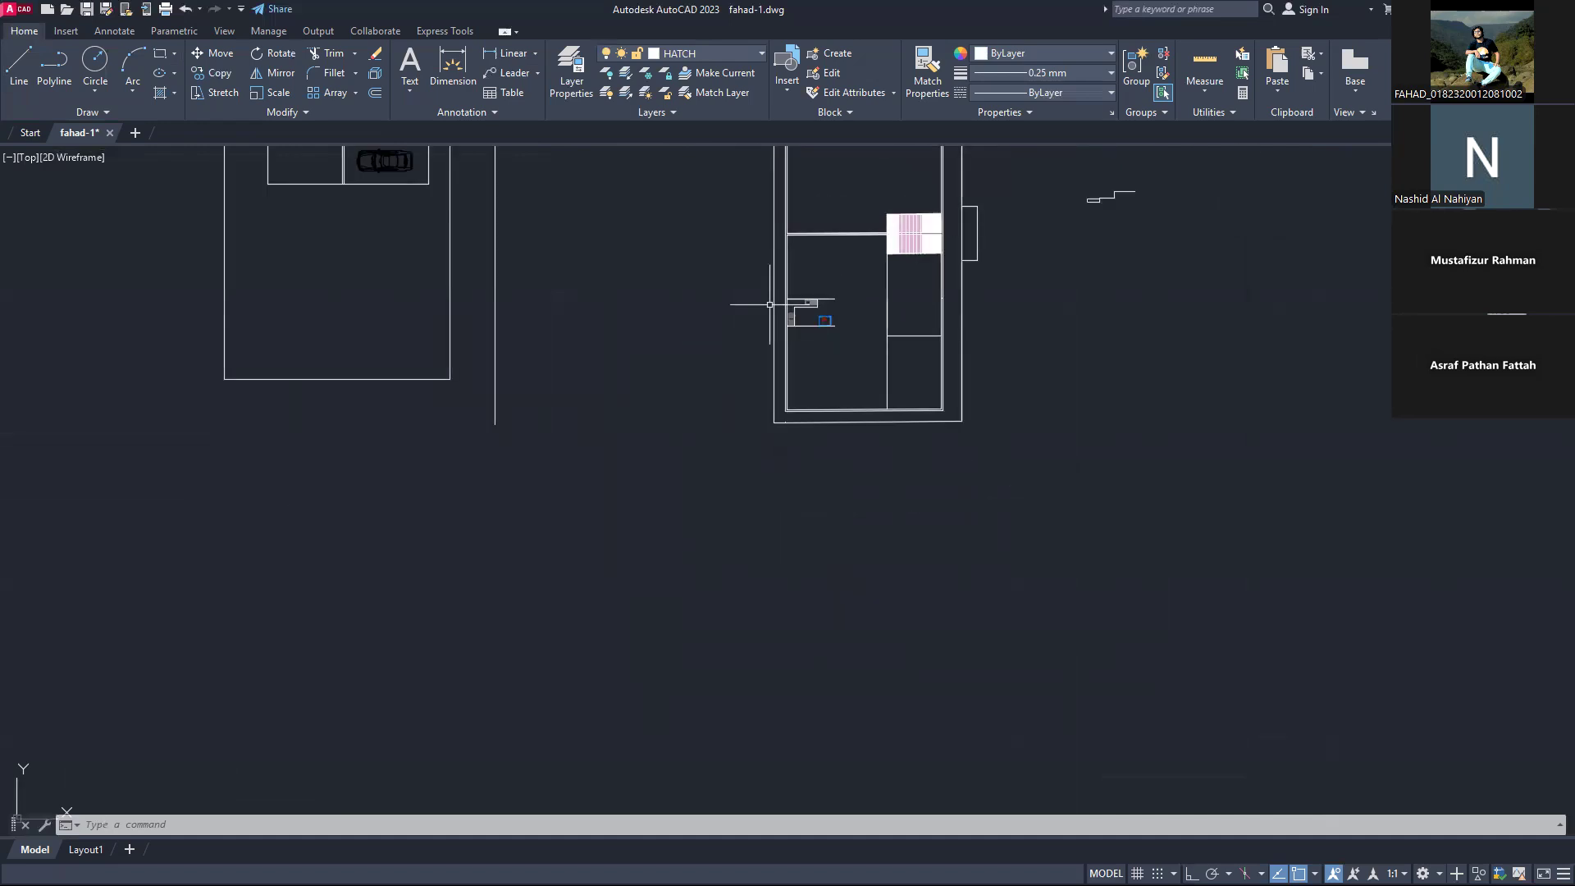
pyautogui.scroll(2, 928, 260)
pyautogui.scroll(3, 657, 311)
# Step: Delete the white hatch to the left of the pink striped section in the hatched block
pyautogui.click(810, 229)
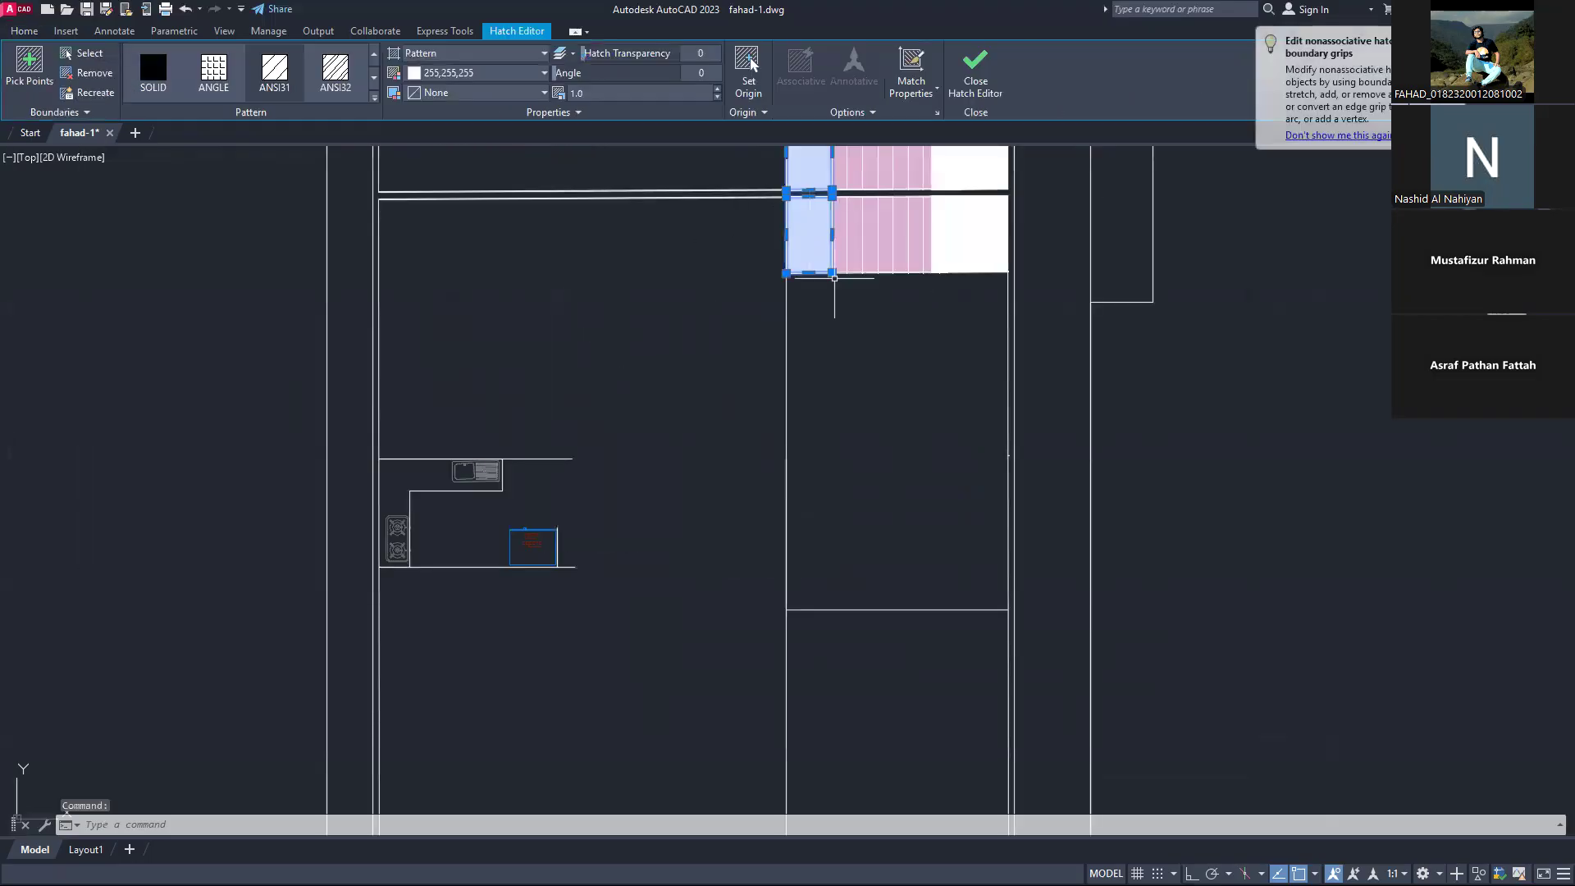
pyautogui.press('Escape')
pyautogui.press('Escape')
pyautogui.scroll(4, 834, 278)
pyautogui.scroll(-2, 836, 282)
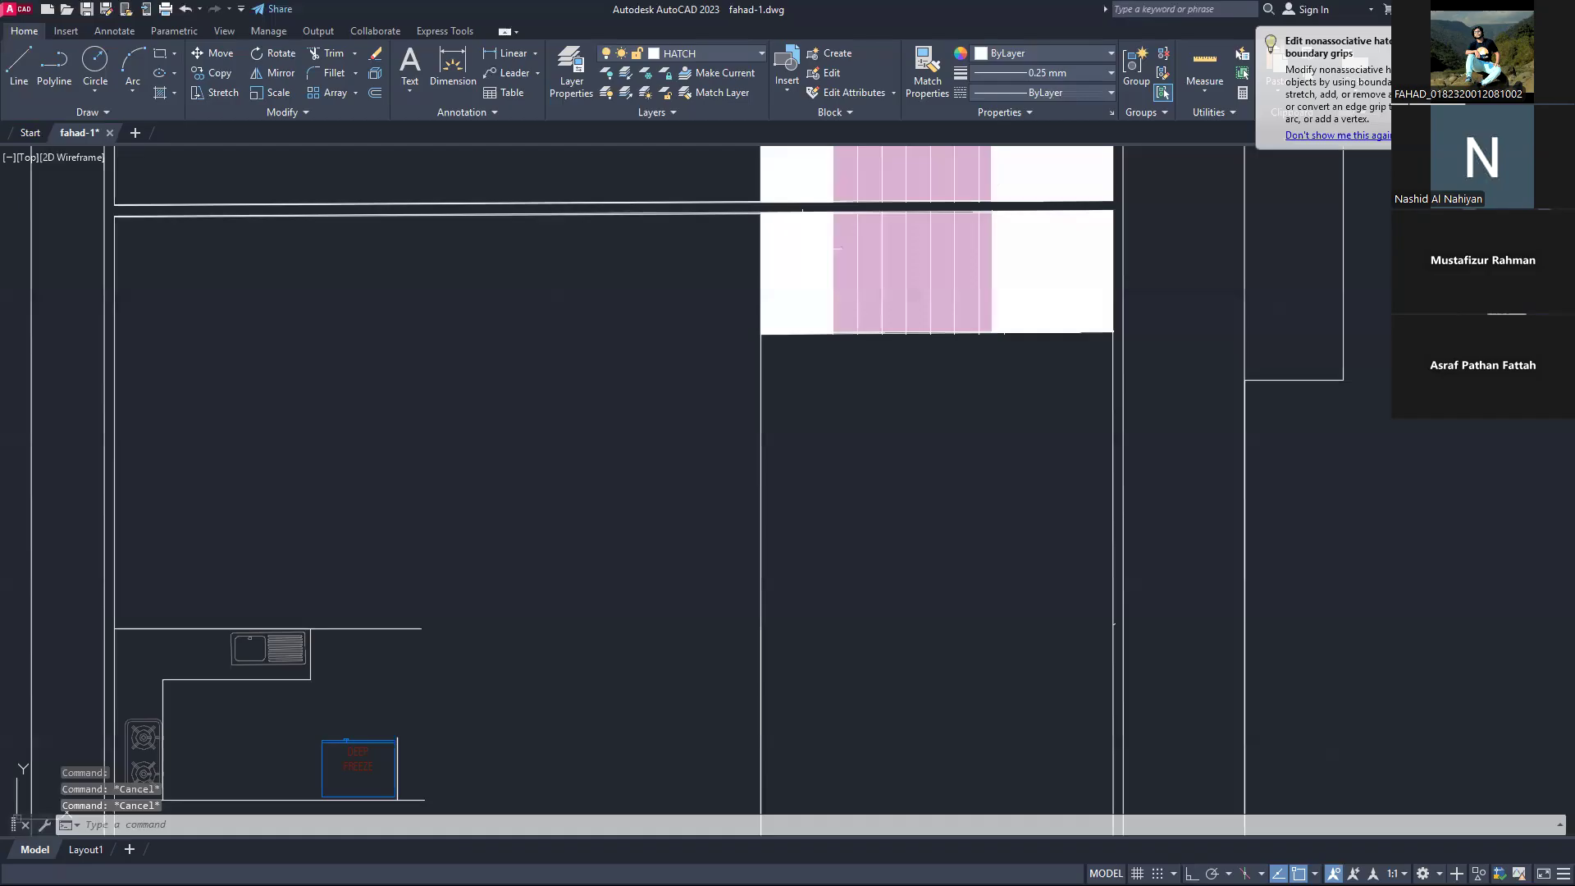
pyautogui.click(803, 248)
pyautogui.press('Delete')
pyautogui.press('Escape')
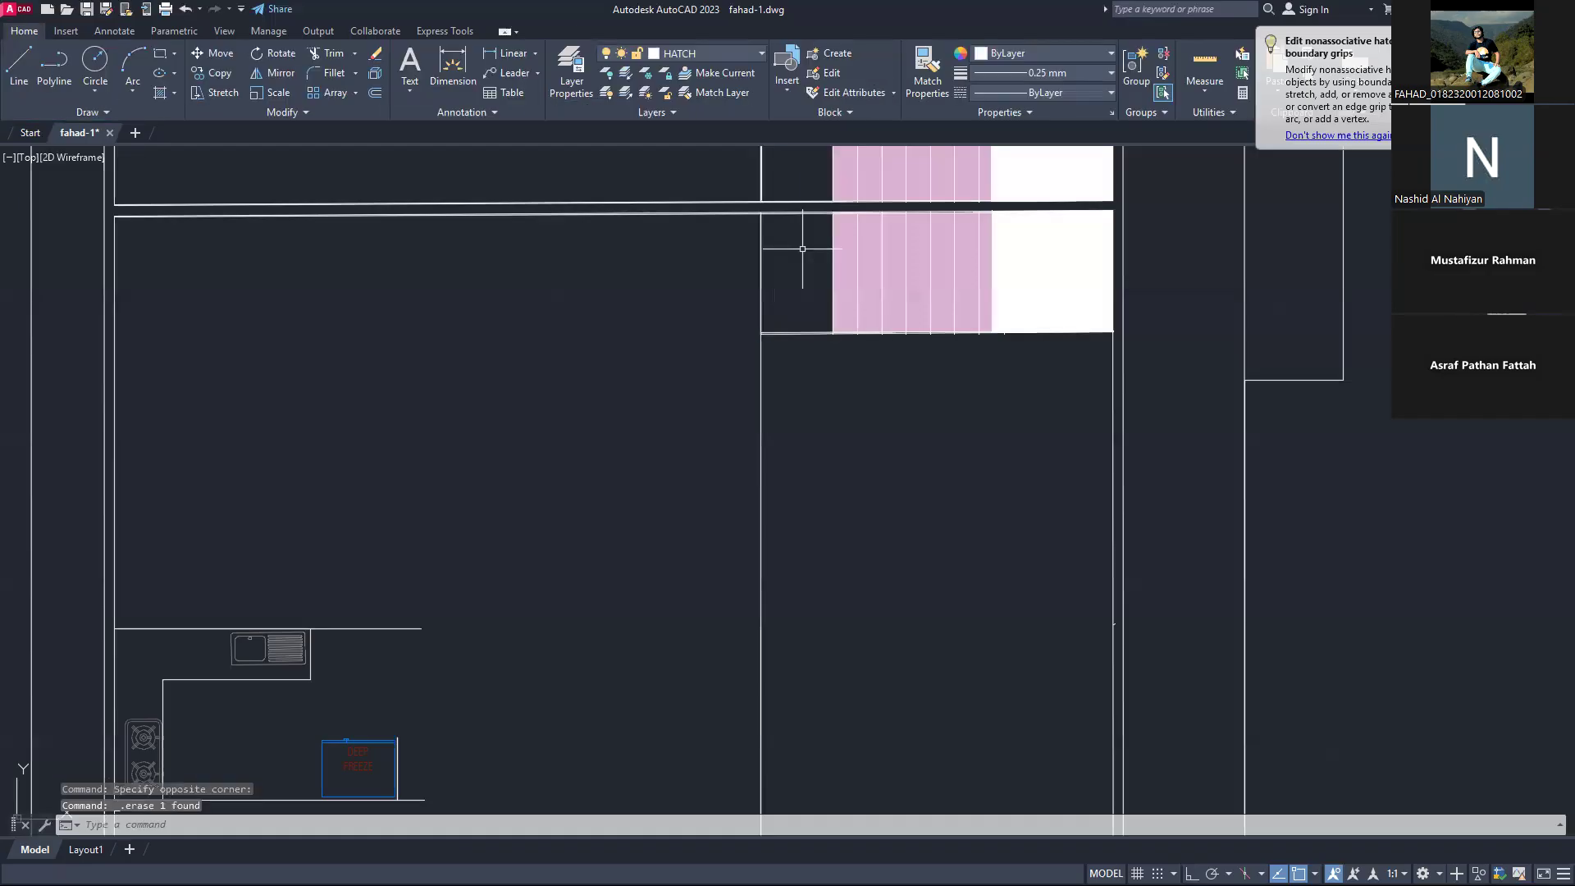
# Step: Examine the kitchens, bedrooms and stair area of the furnished ground floor plan as a layout reference
pyautogui.scroll(-6, 896, 433)
pyautogui.scroll(4, 904, 426)
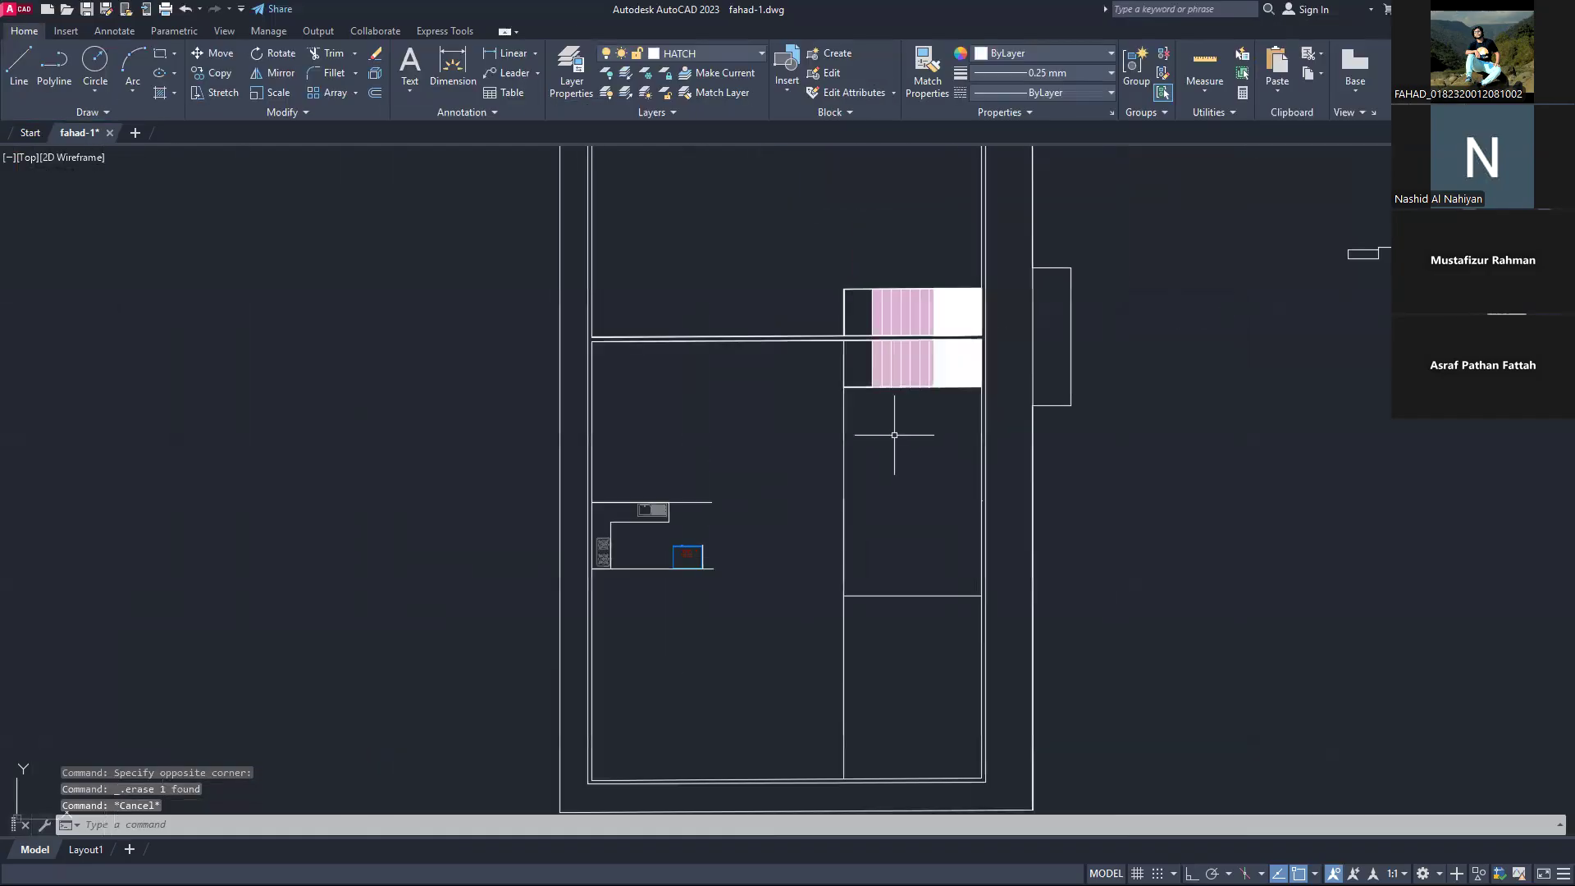
pyautogui.scroll(2, 814, 352)
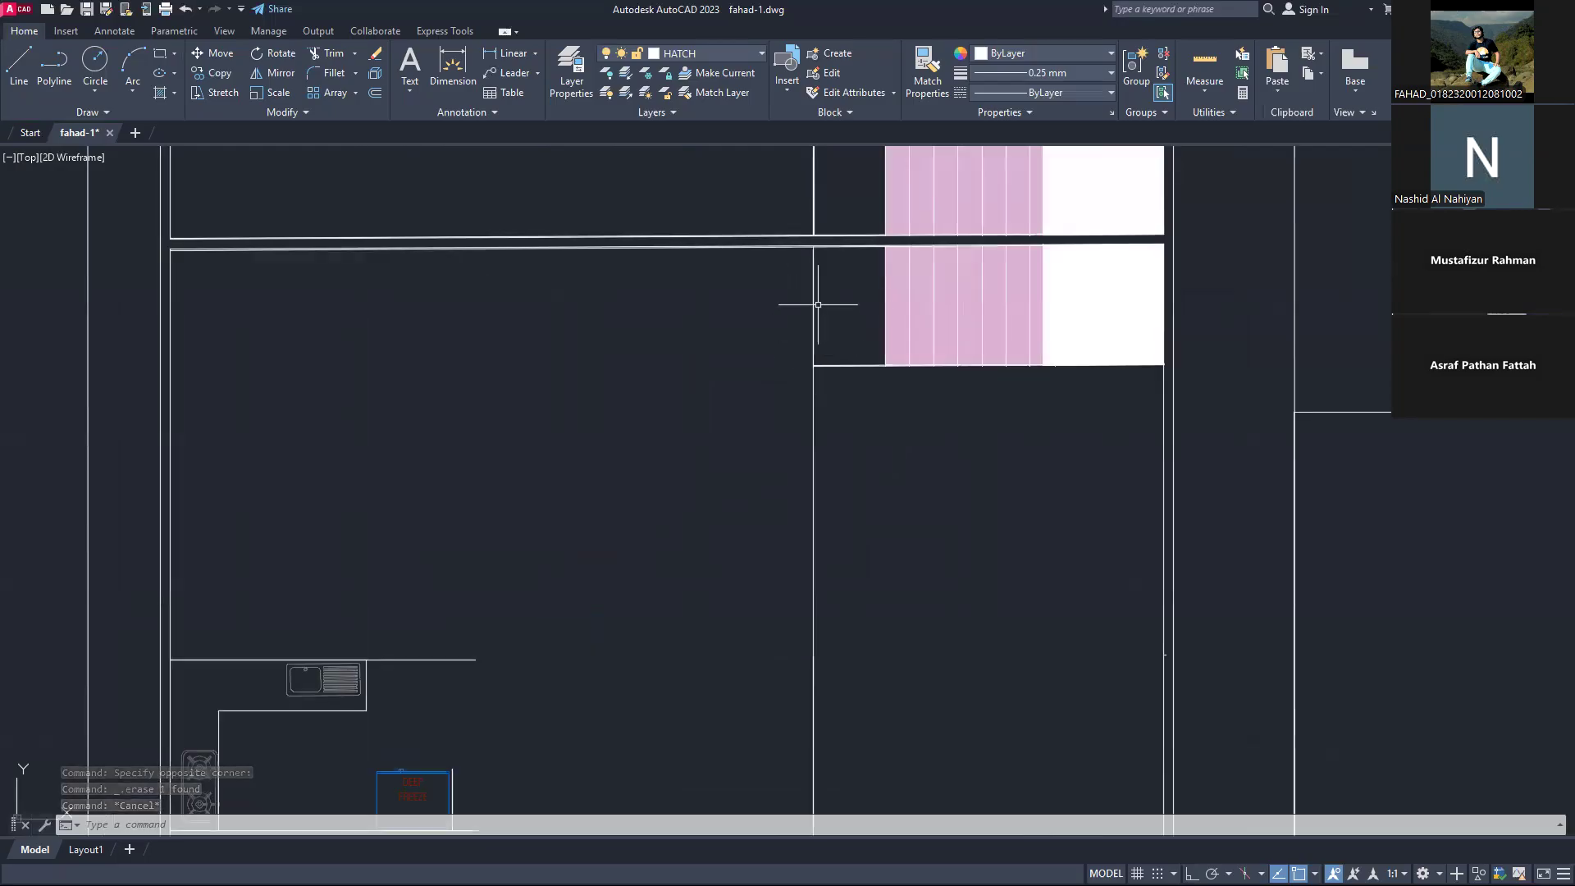
pyautogui.scroll(-2, 818, 304)
pyautogui.scroll(4, 805, 328)
pyautogui.scroll(-10, 805, 328)
pyautogui.scroll(-4, 903, 362)
pyautogui.scroll(6, 1294, 352)
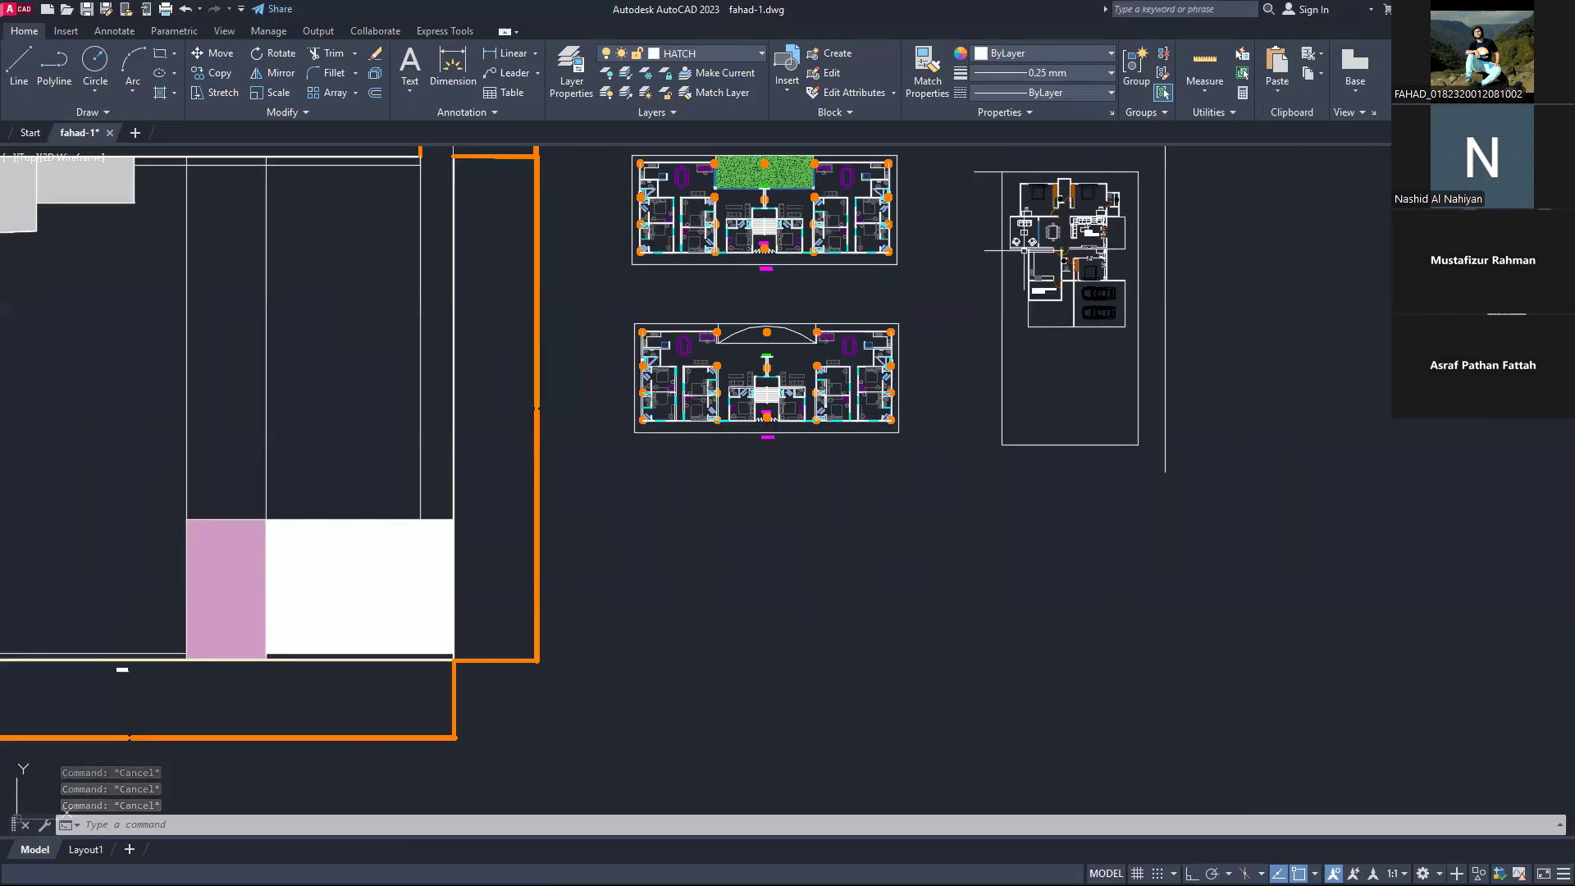
pyautogui.scroll(6, 1029, 255)
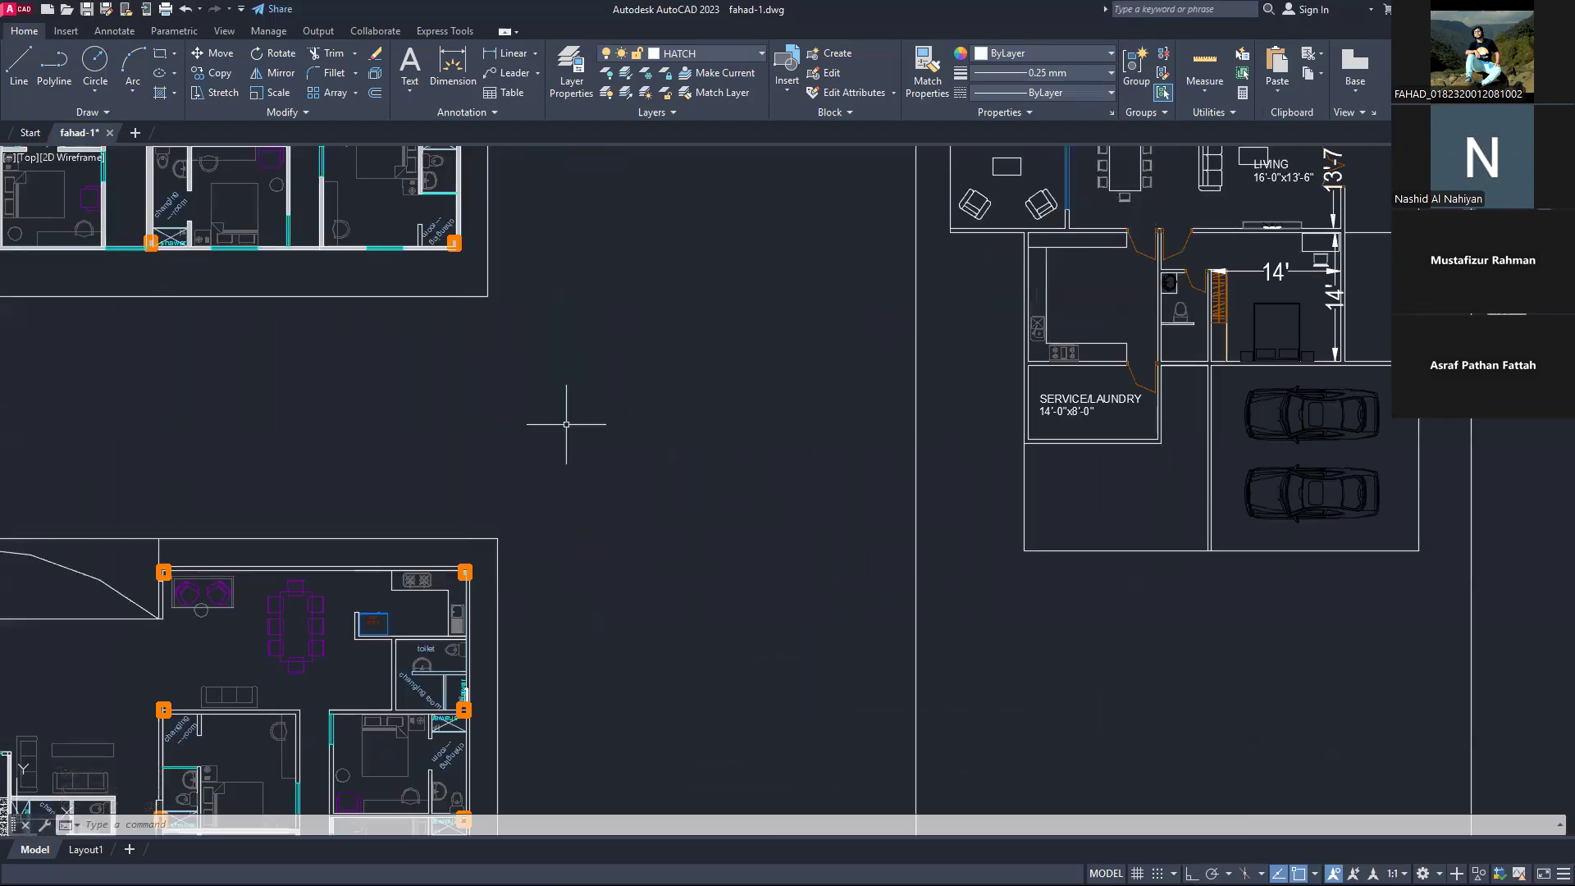
pyautogui.scroll(-8, 574, 434)
pyautogui.scroll(4, 470, 510)
pyautogui.scroll(4, 470, 509)
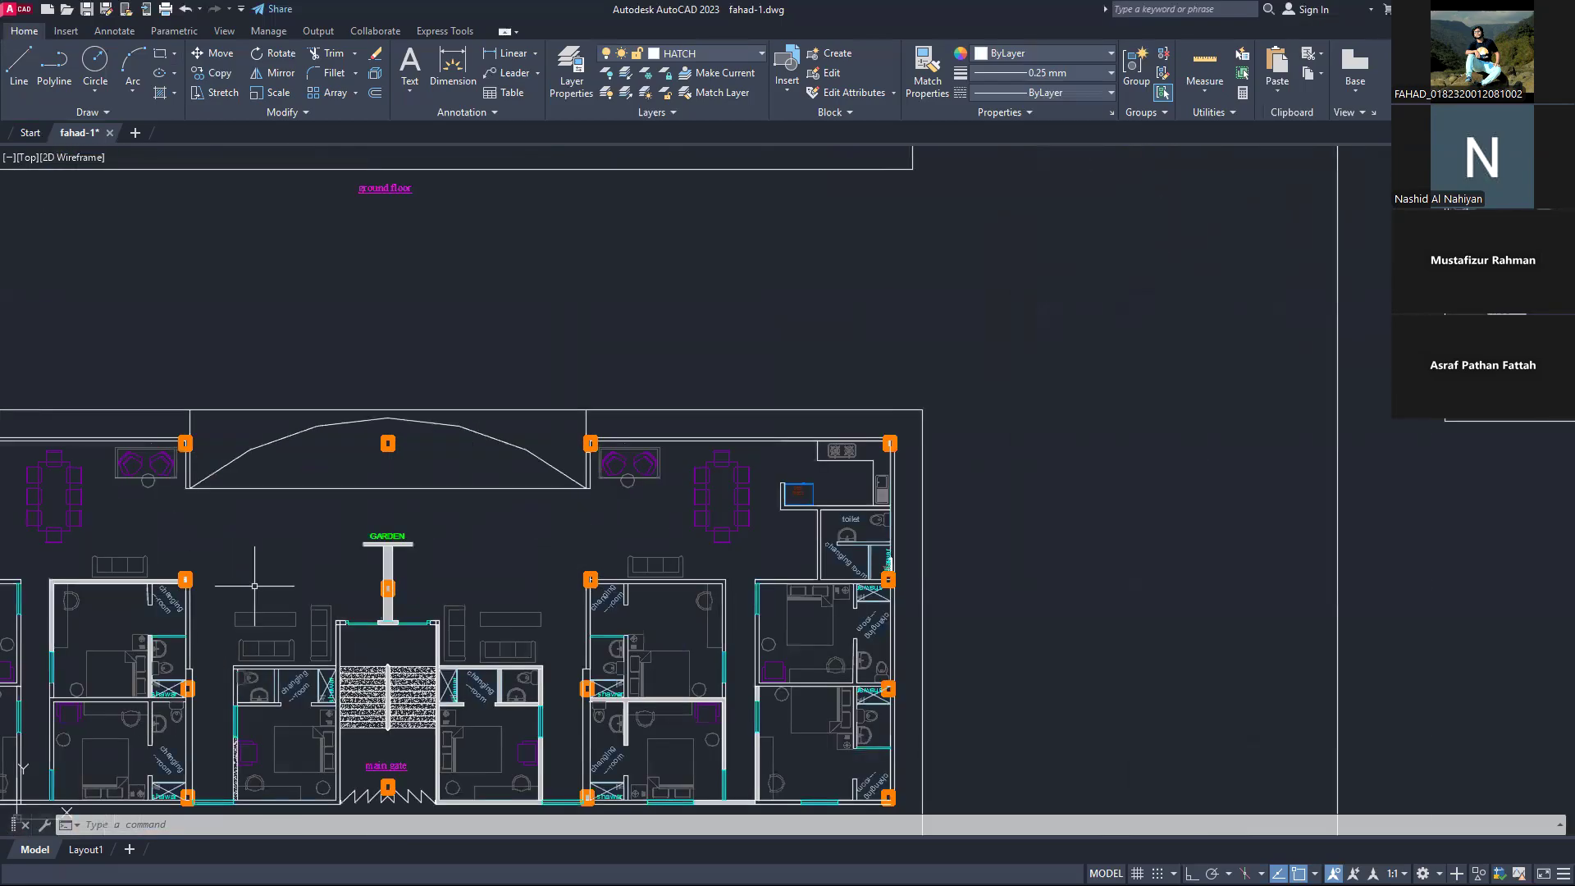
pyautogui.scroll(-4, 386, 566)
pyautogui.scroll(6, 443, 645)
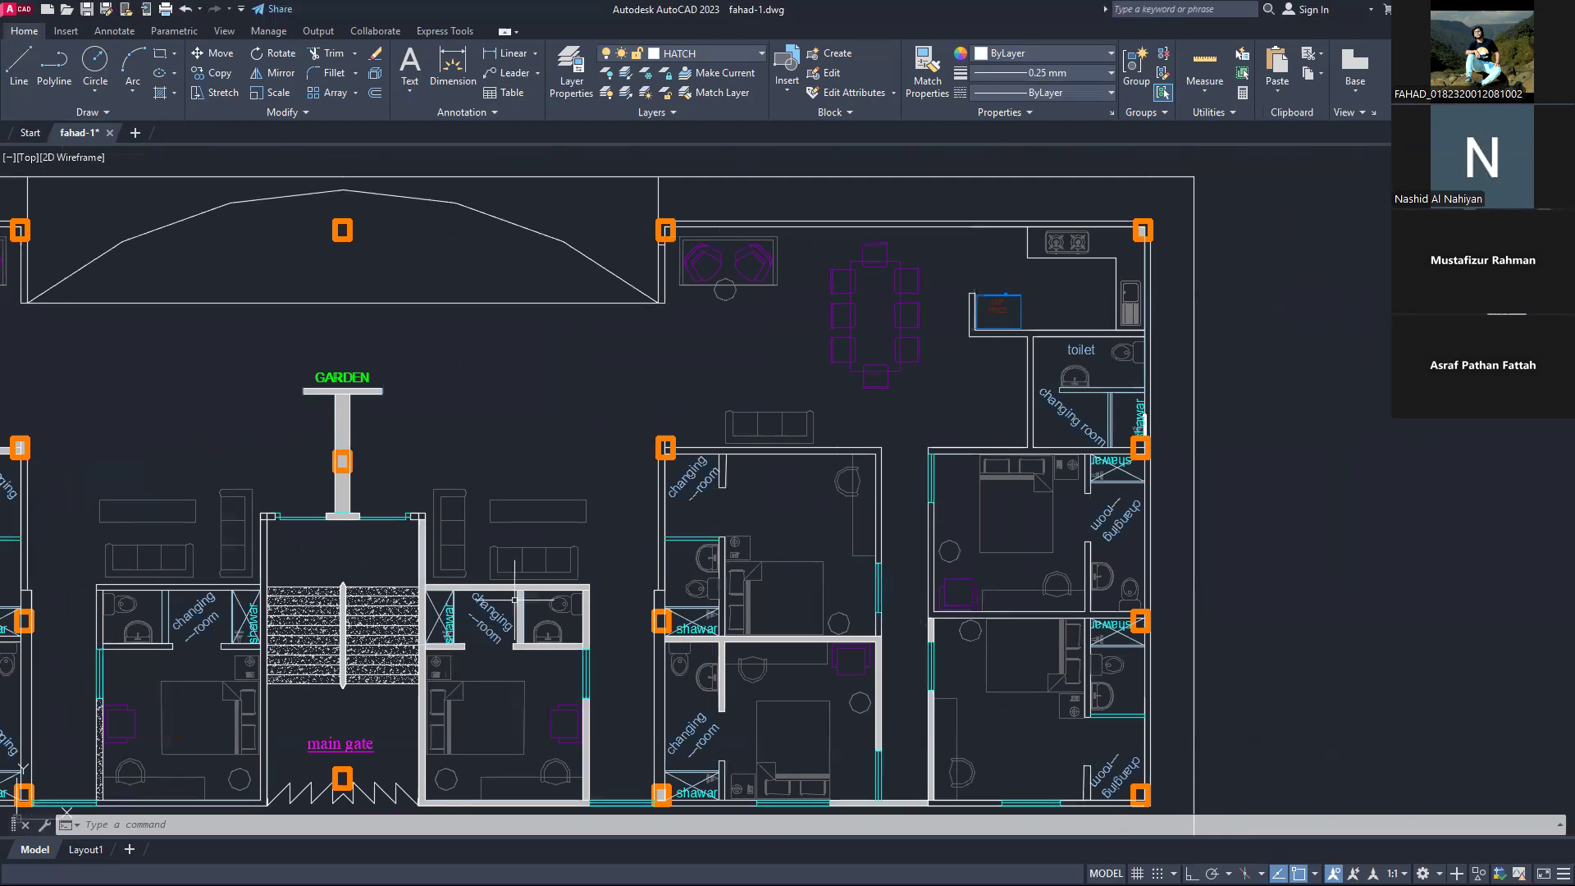
pyautogui.scroll(-2, 619, 538)
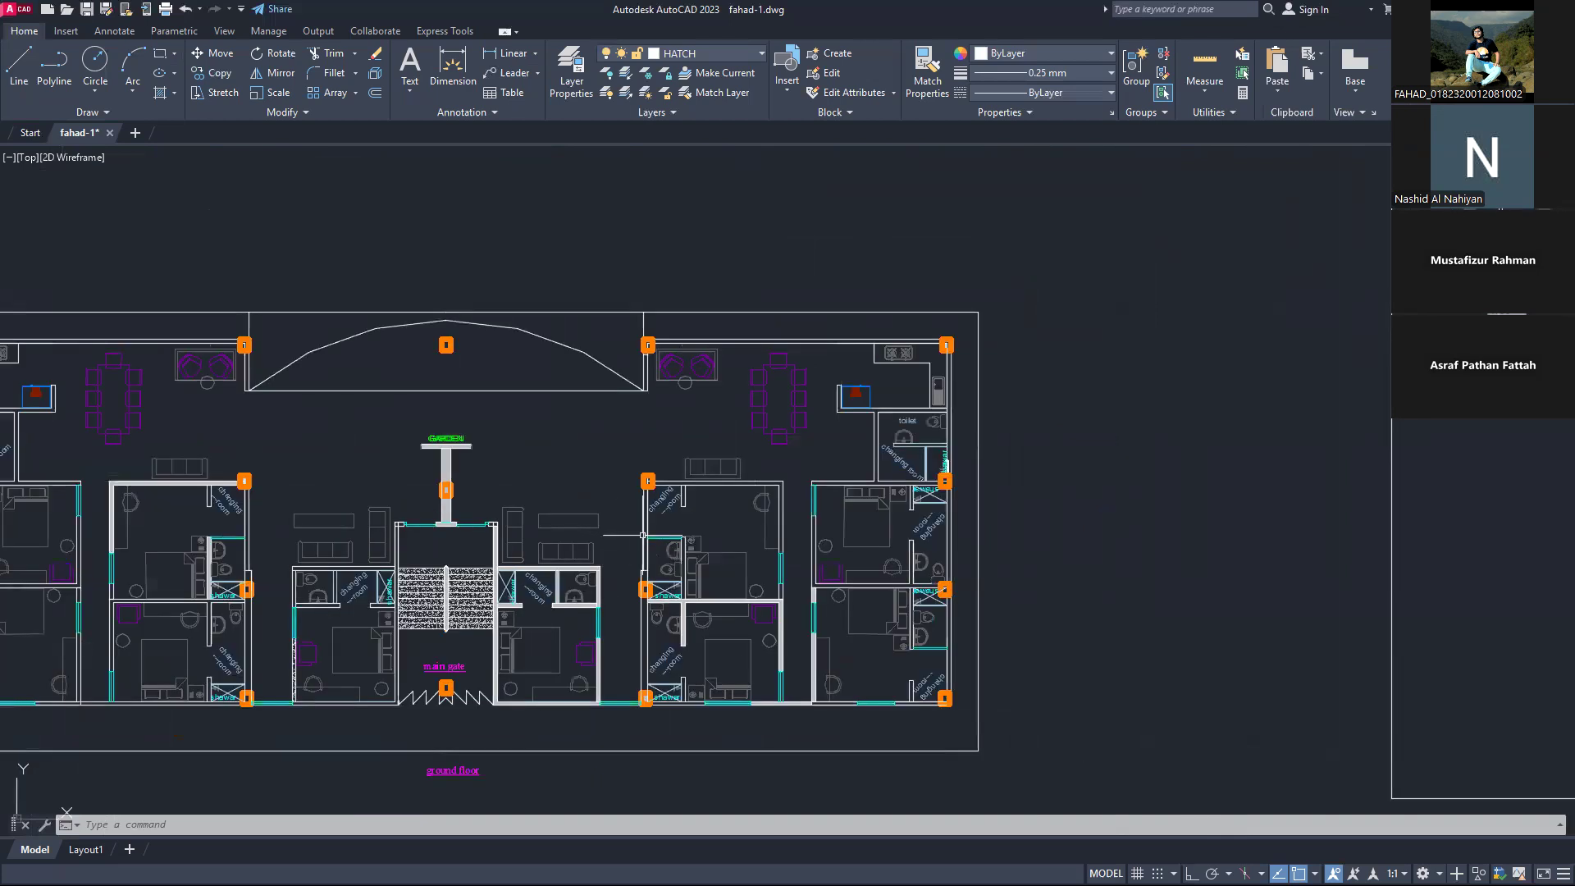
pyautogui.scroll(-4, 668, 525)
pyautogui.scroll(4, 415, 480)
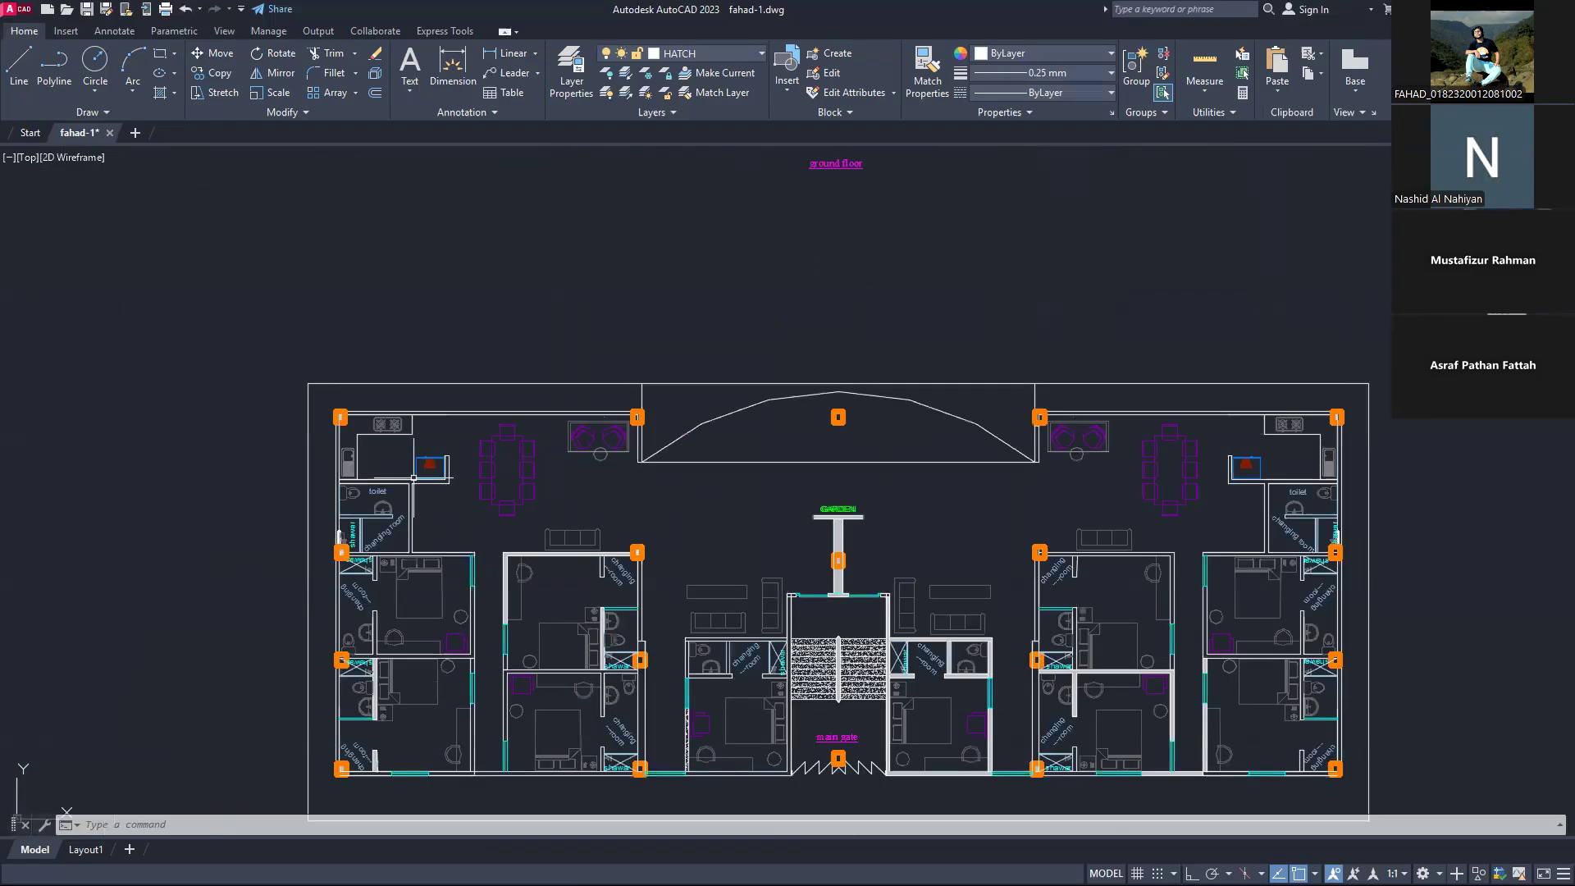
# Step: Examine the kitchen corner, hatched block and empty rooms of the two-room plan
pyautogui.scroll(-4, 627, 455)
pyautogui.scroll(-5, 804, 484)
pyautogui.scroll(6, 572, 544)
pyautogui.scroll(6, 459, 404)
pyautogui.scroll(-2, 468, 408)
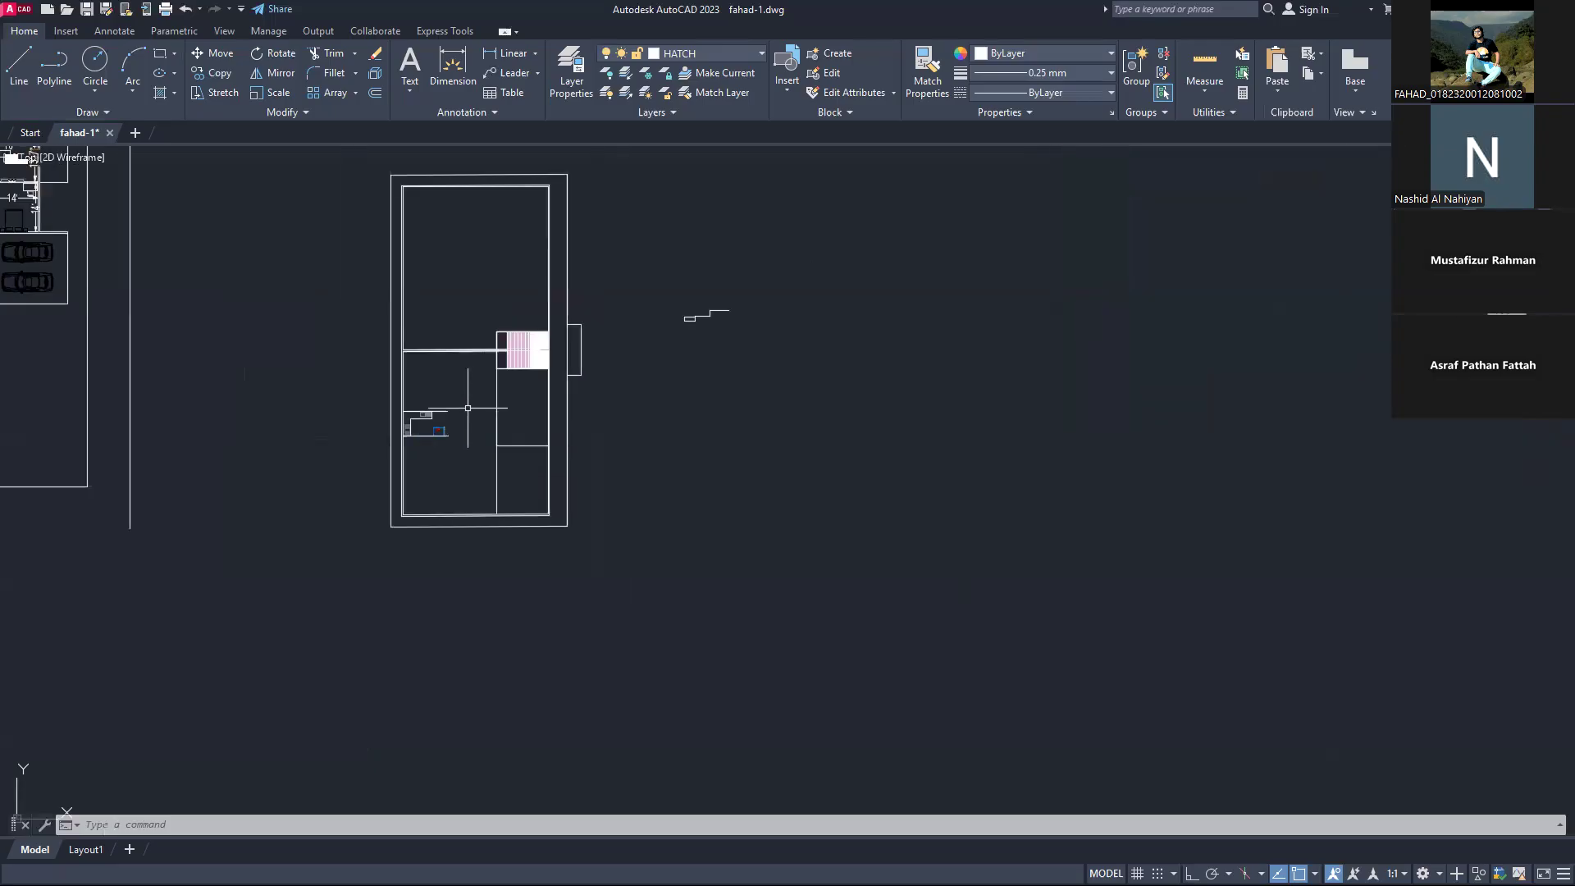
pyautogui.scroll(6, 468, 408)
pyautogui.scroll(-2, 453, 417)
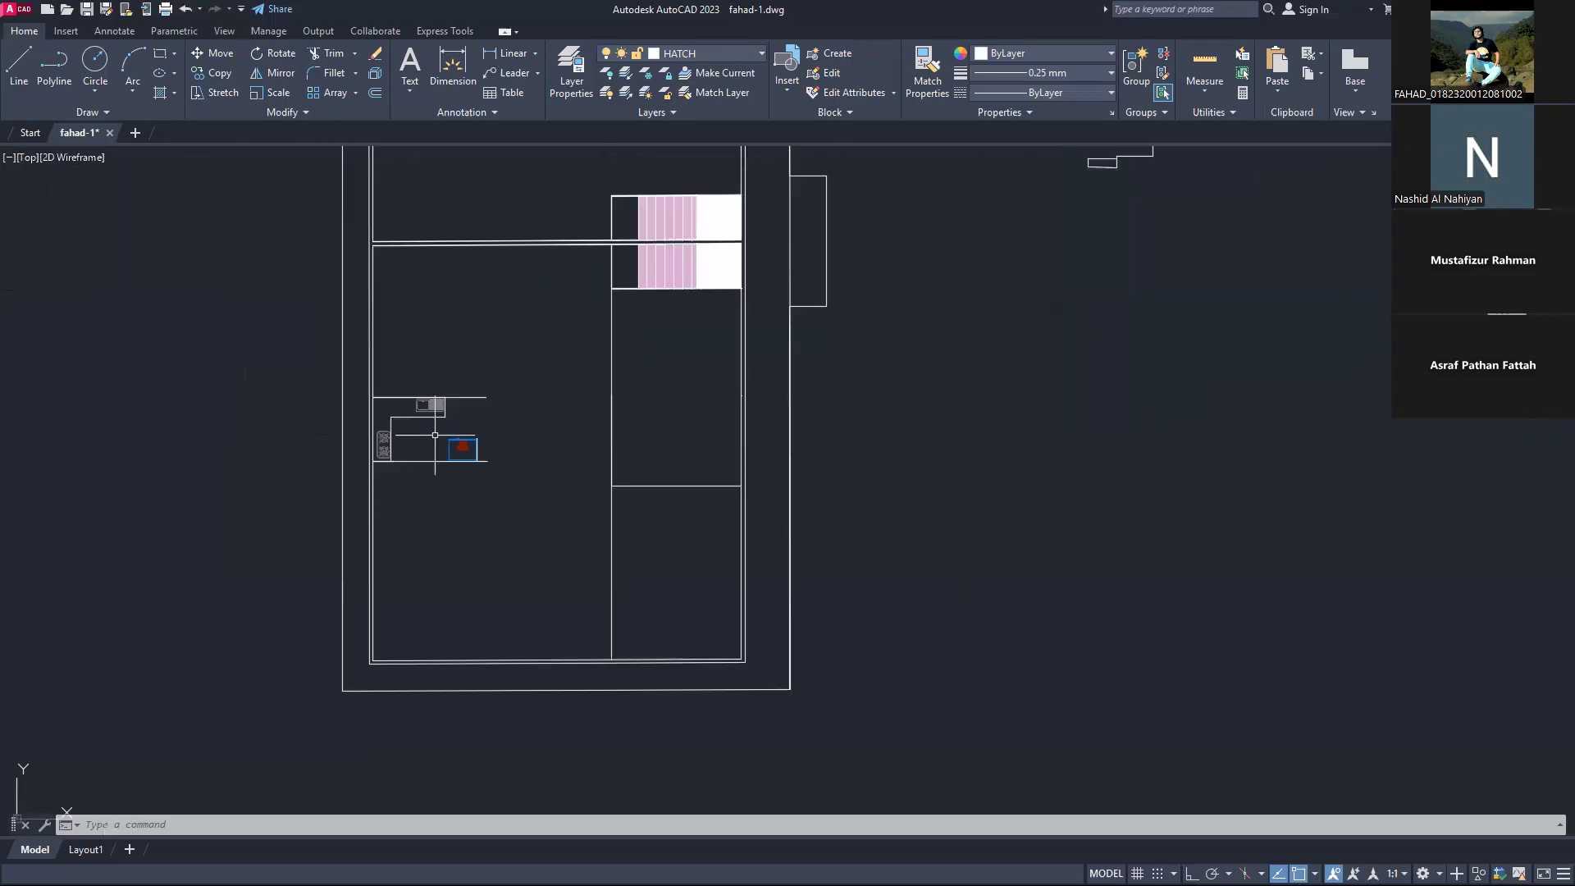
pyautogui.scroll(2, 459, 434)
pyautogui.scroll(-3, 563, 432)
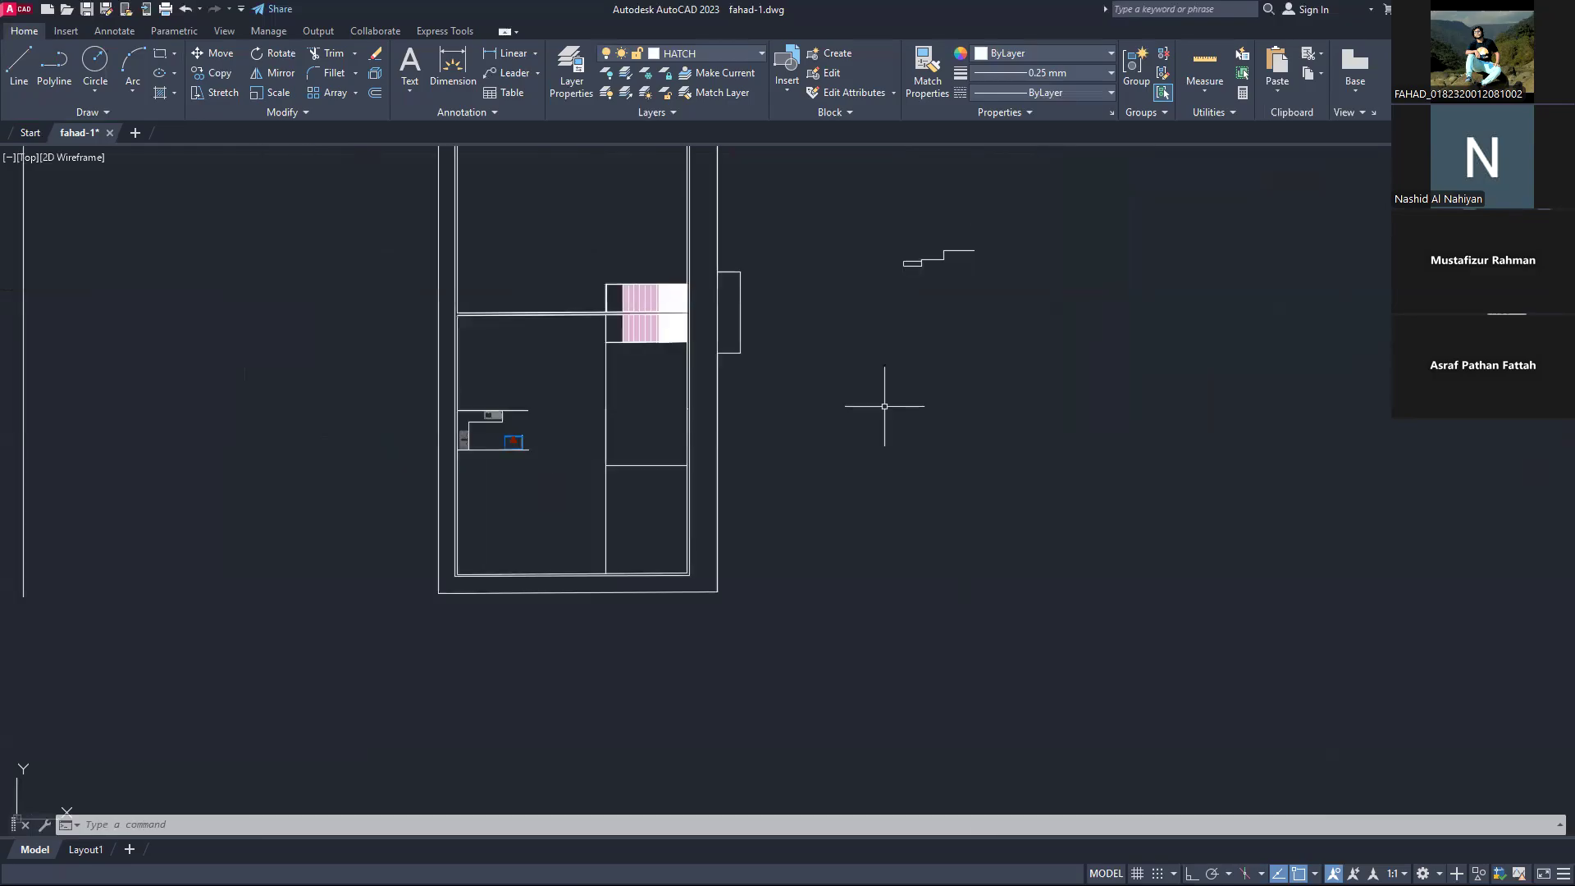
pyautogui.scroll(-2, 894, 409)
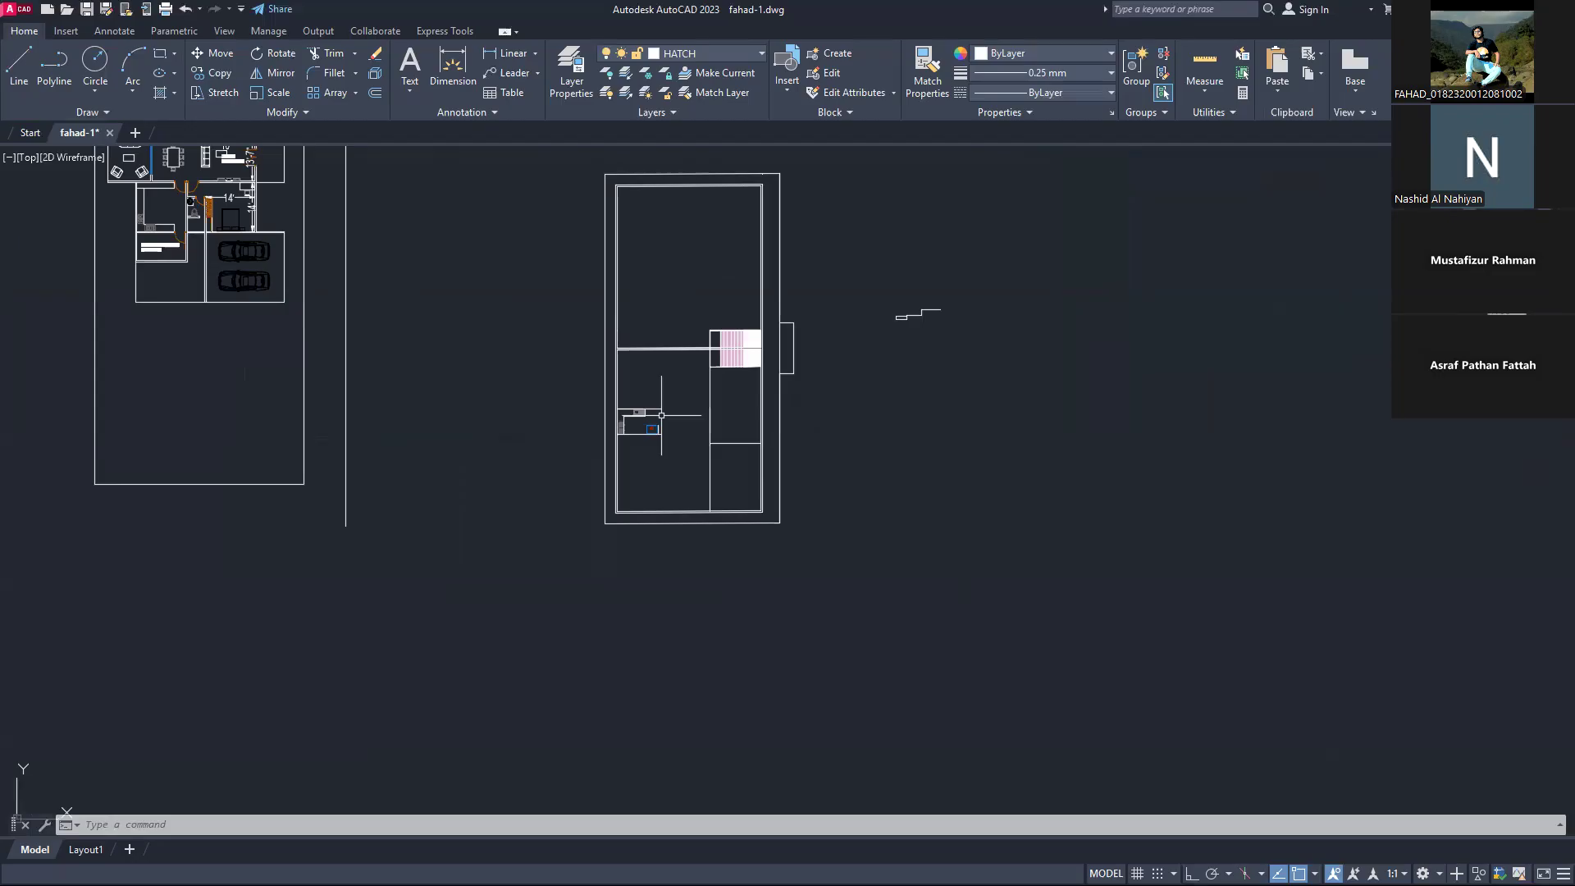
pyautogui.scroll(4, 661, 416)
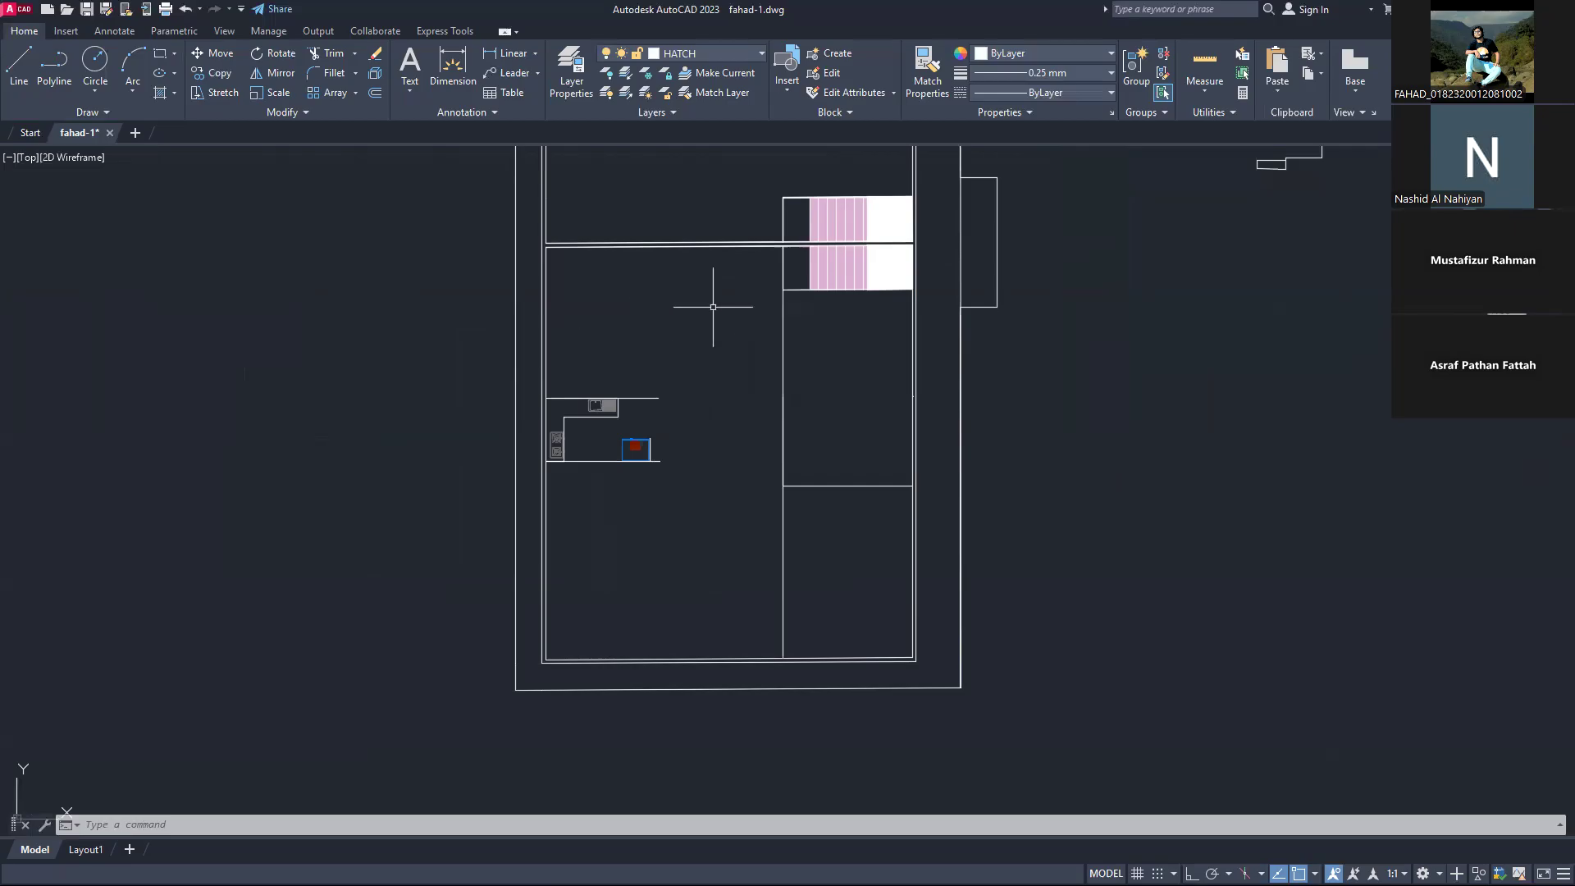
# Step: Try to select the sofas, side tables and coffee table in the furnished plan's living room
pyautogui.scroll(-6, 573, 311)
pyautogui.scroll(3, 386, 255)
pyautogui.scroll(6, 379, 230)
pyautogui.scroll(-4, 379, 230)
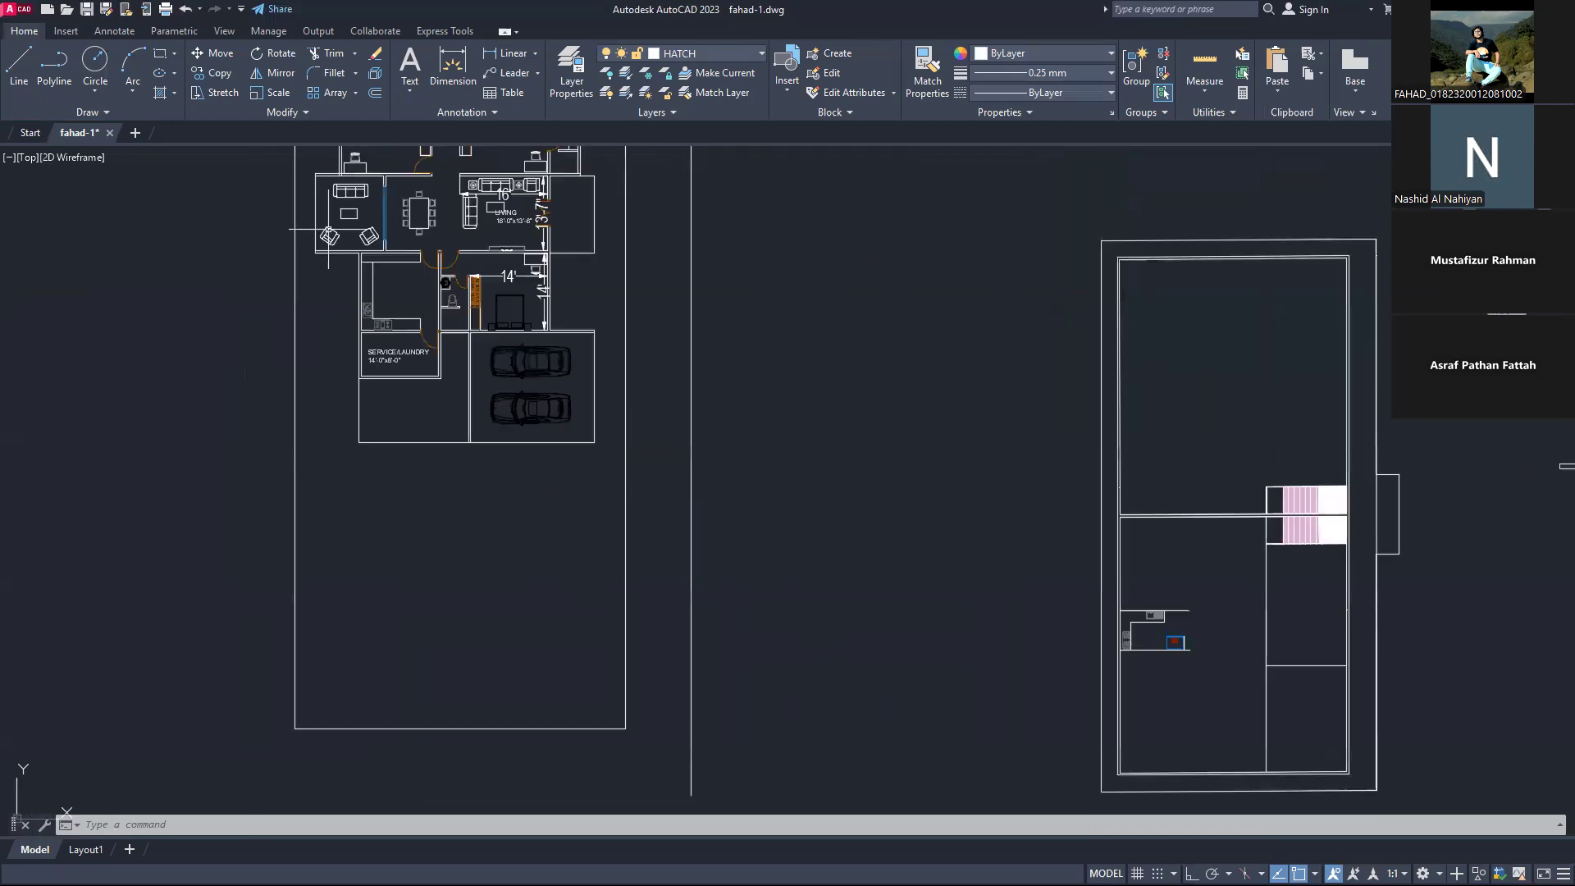
pyautogui.scroll(2, 304, 156)
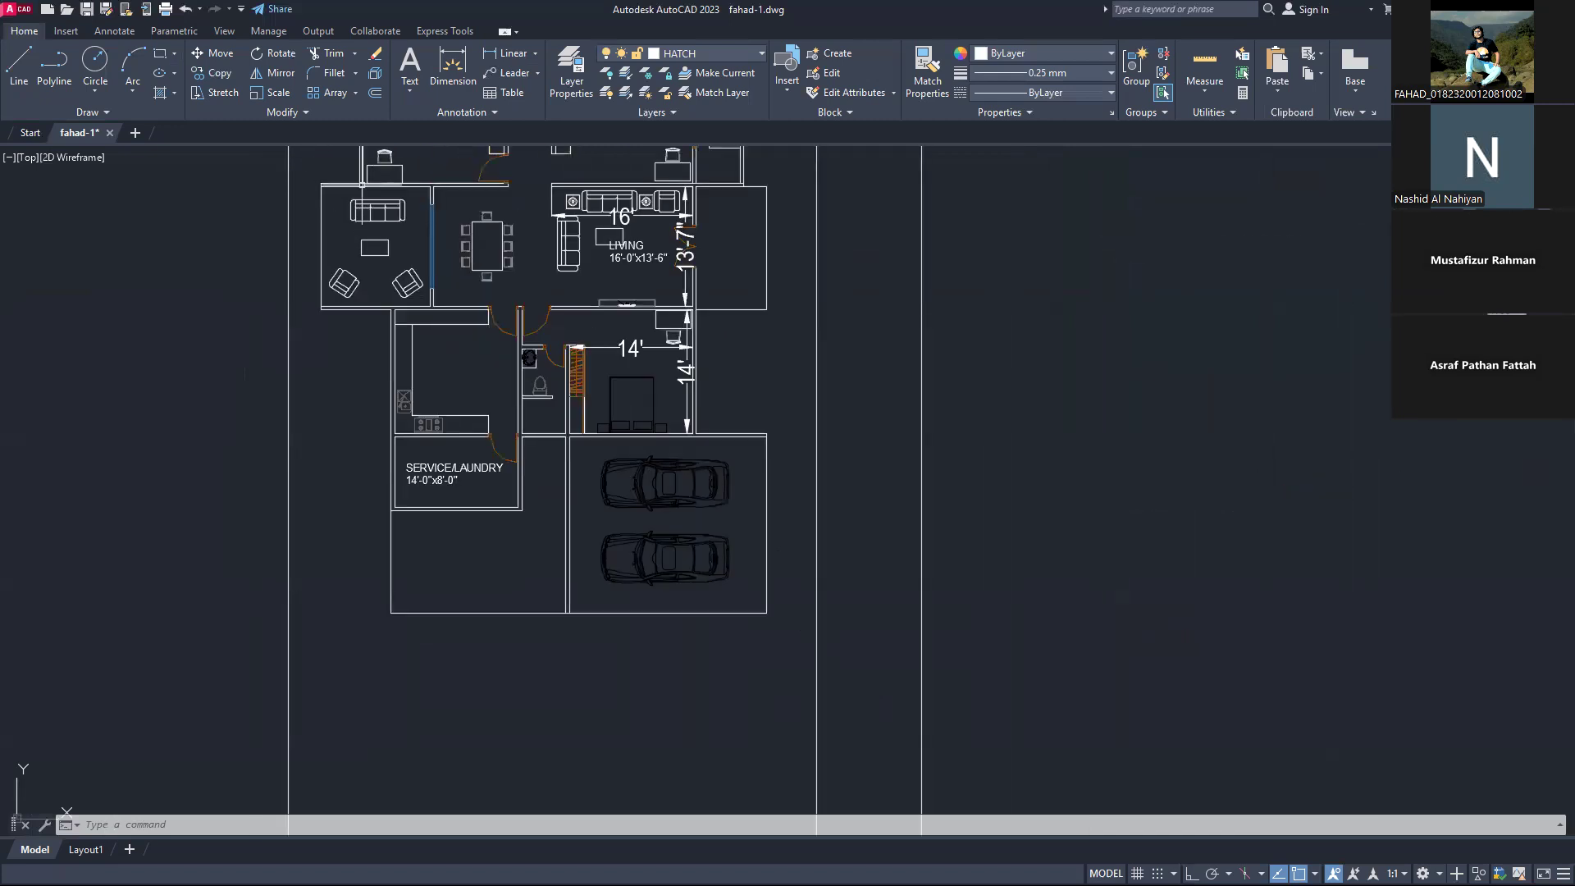
pyautogui.click(632, 201)
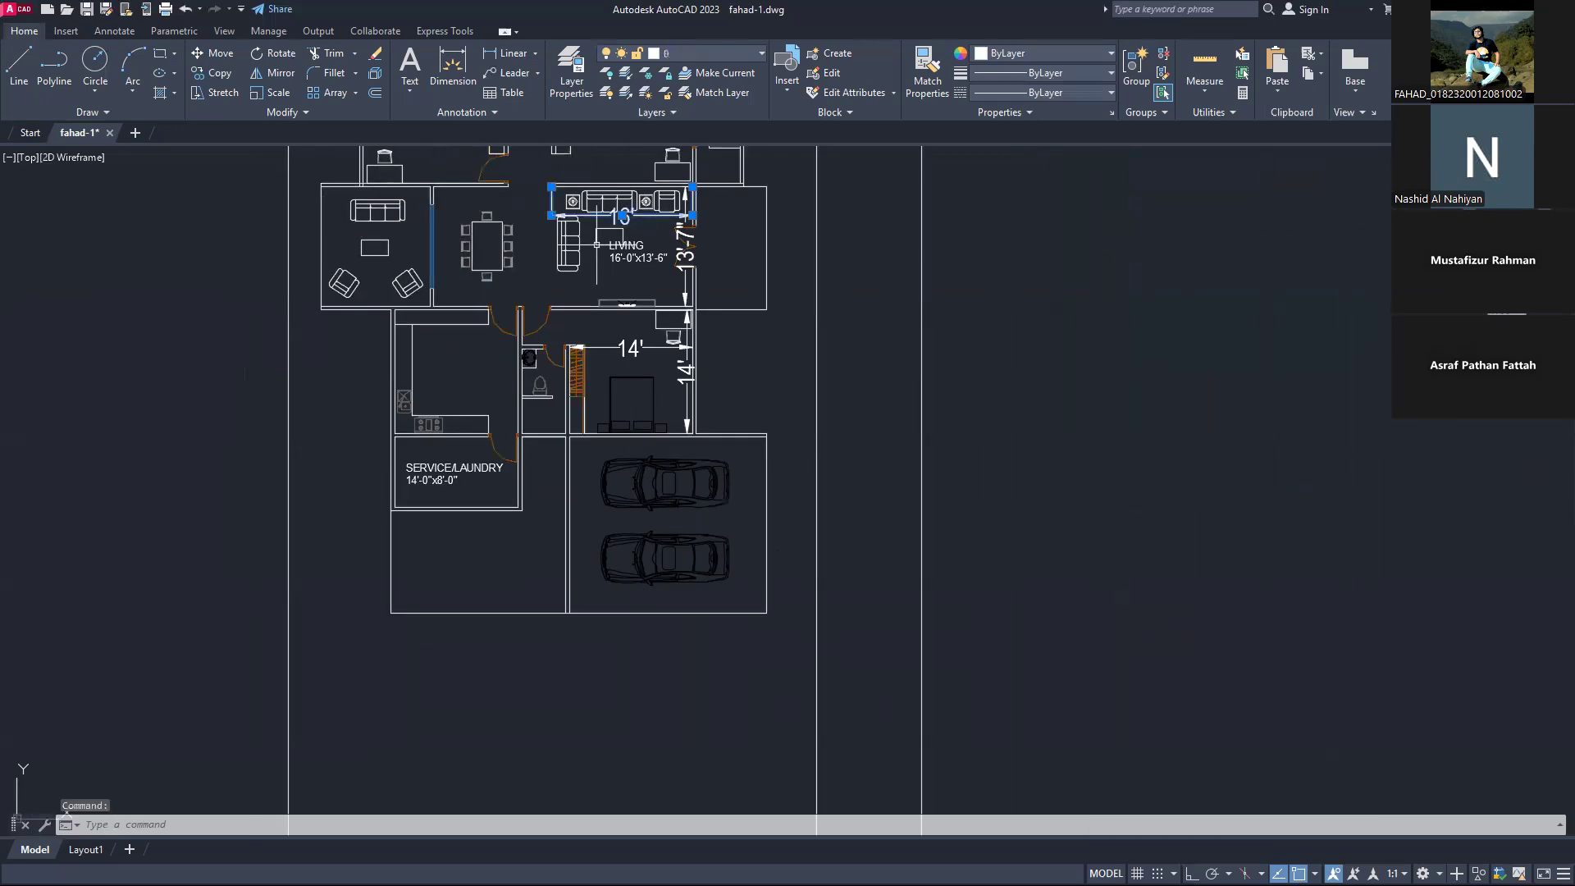
pyautogui.click(574, 246)
pyautogui.click(602, 233)
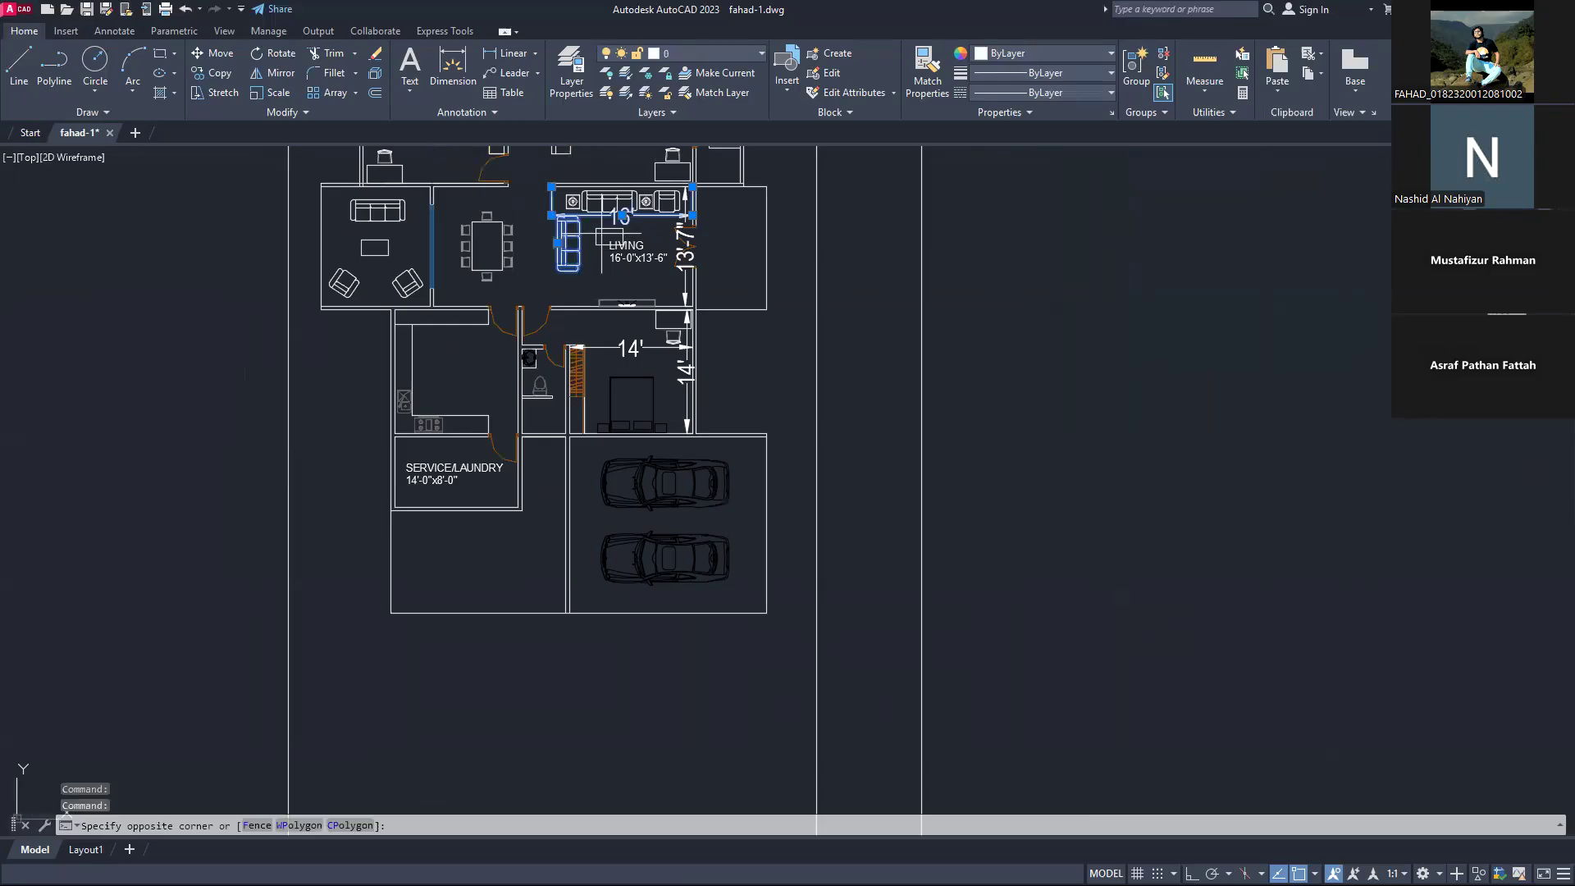
pyautogui.click(604, 240)
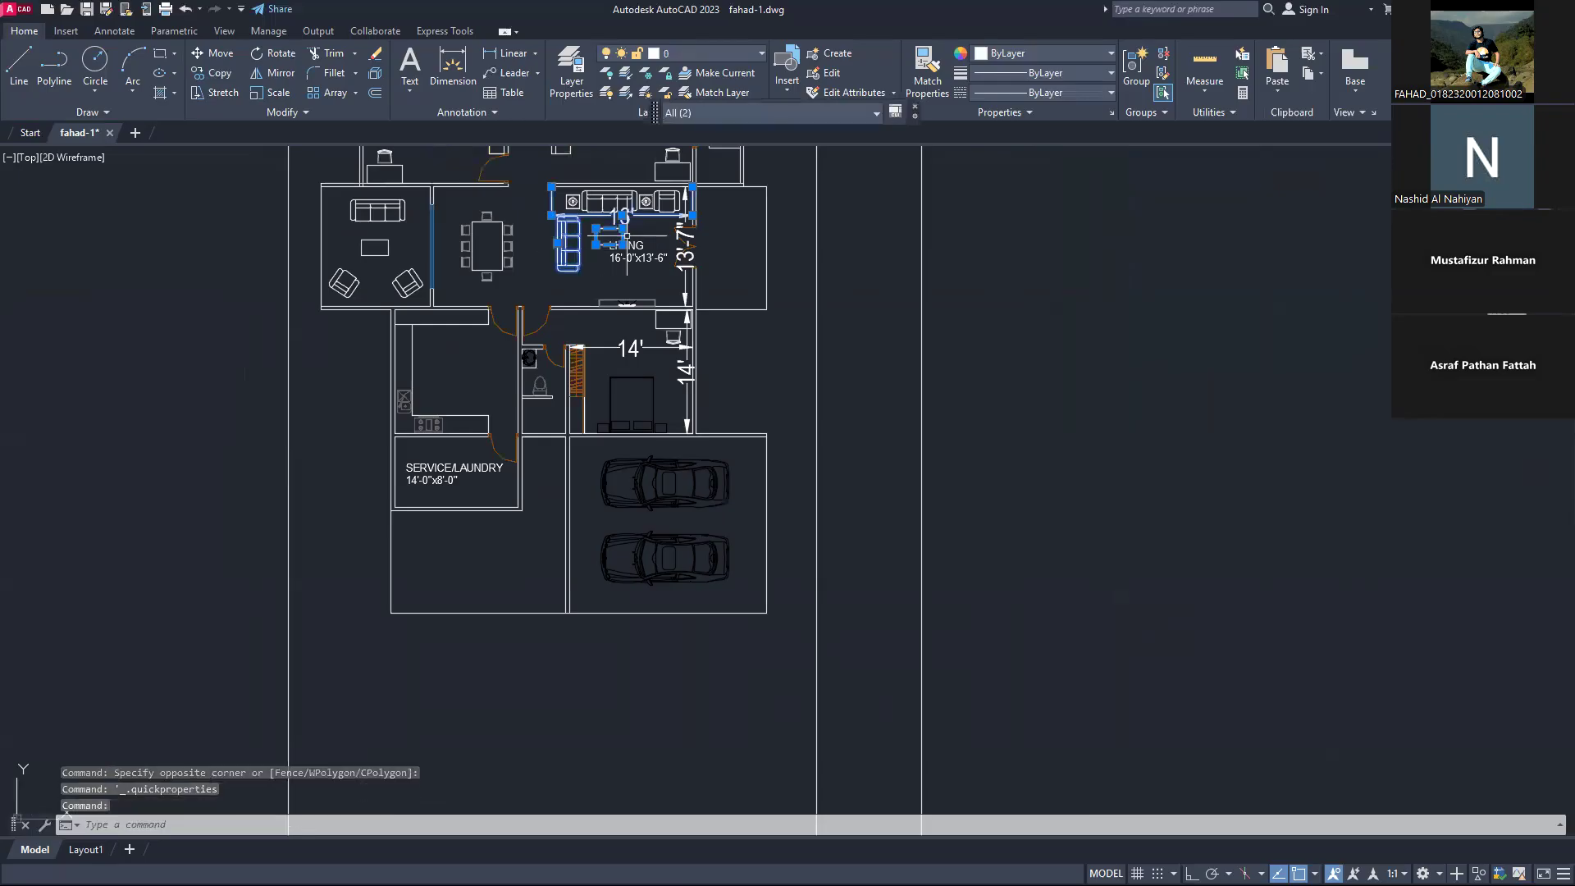
pyautogui.click(666, 201)
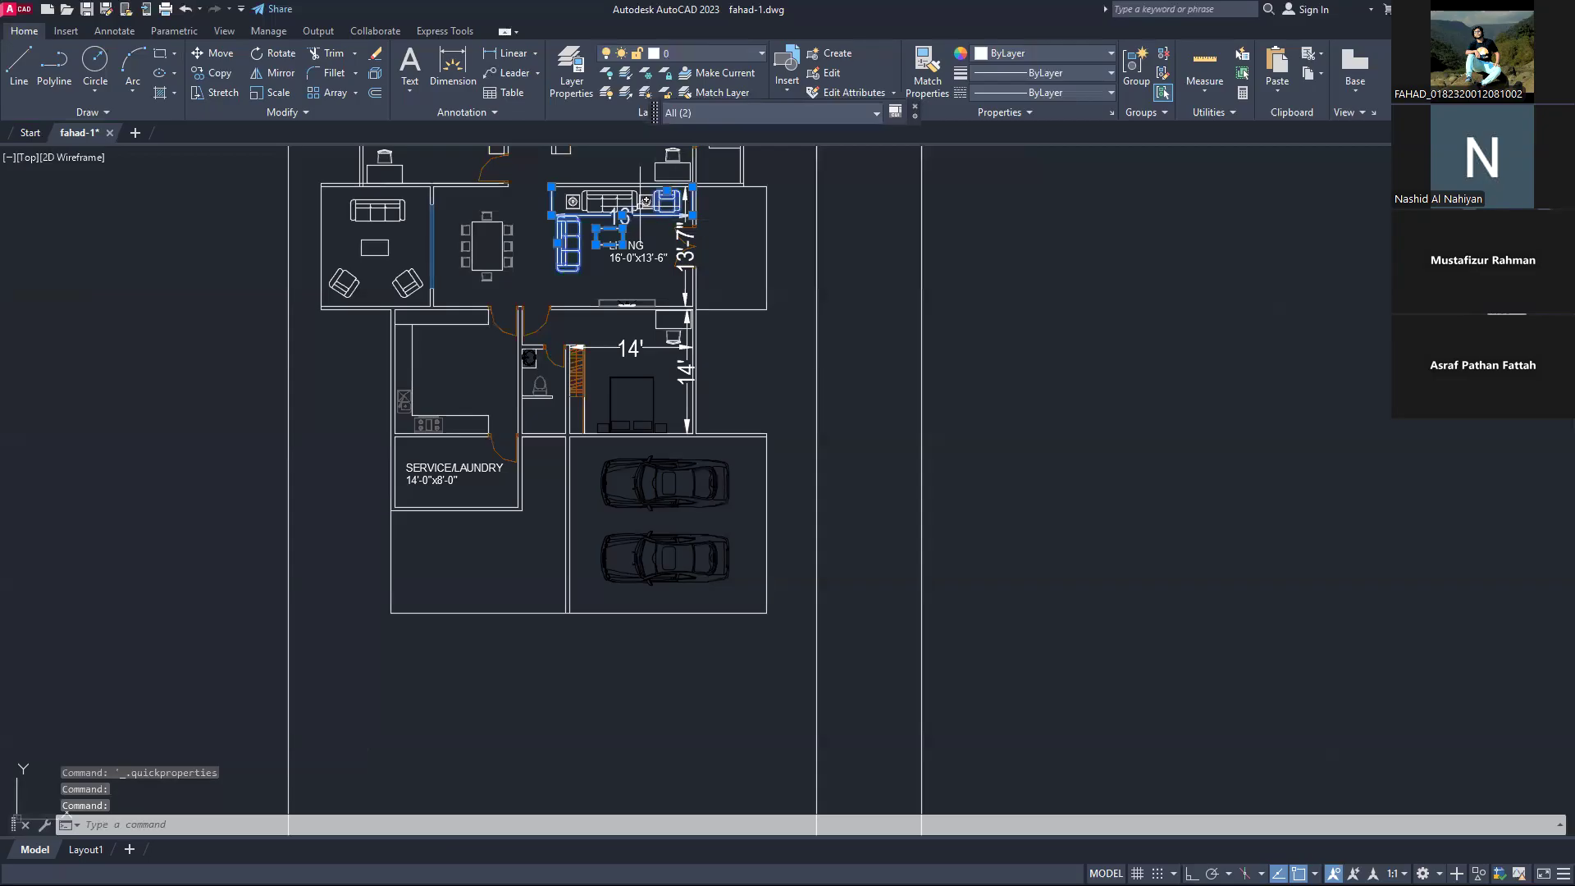
pyautogui.click(646, 200)
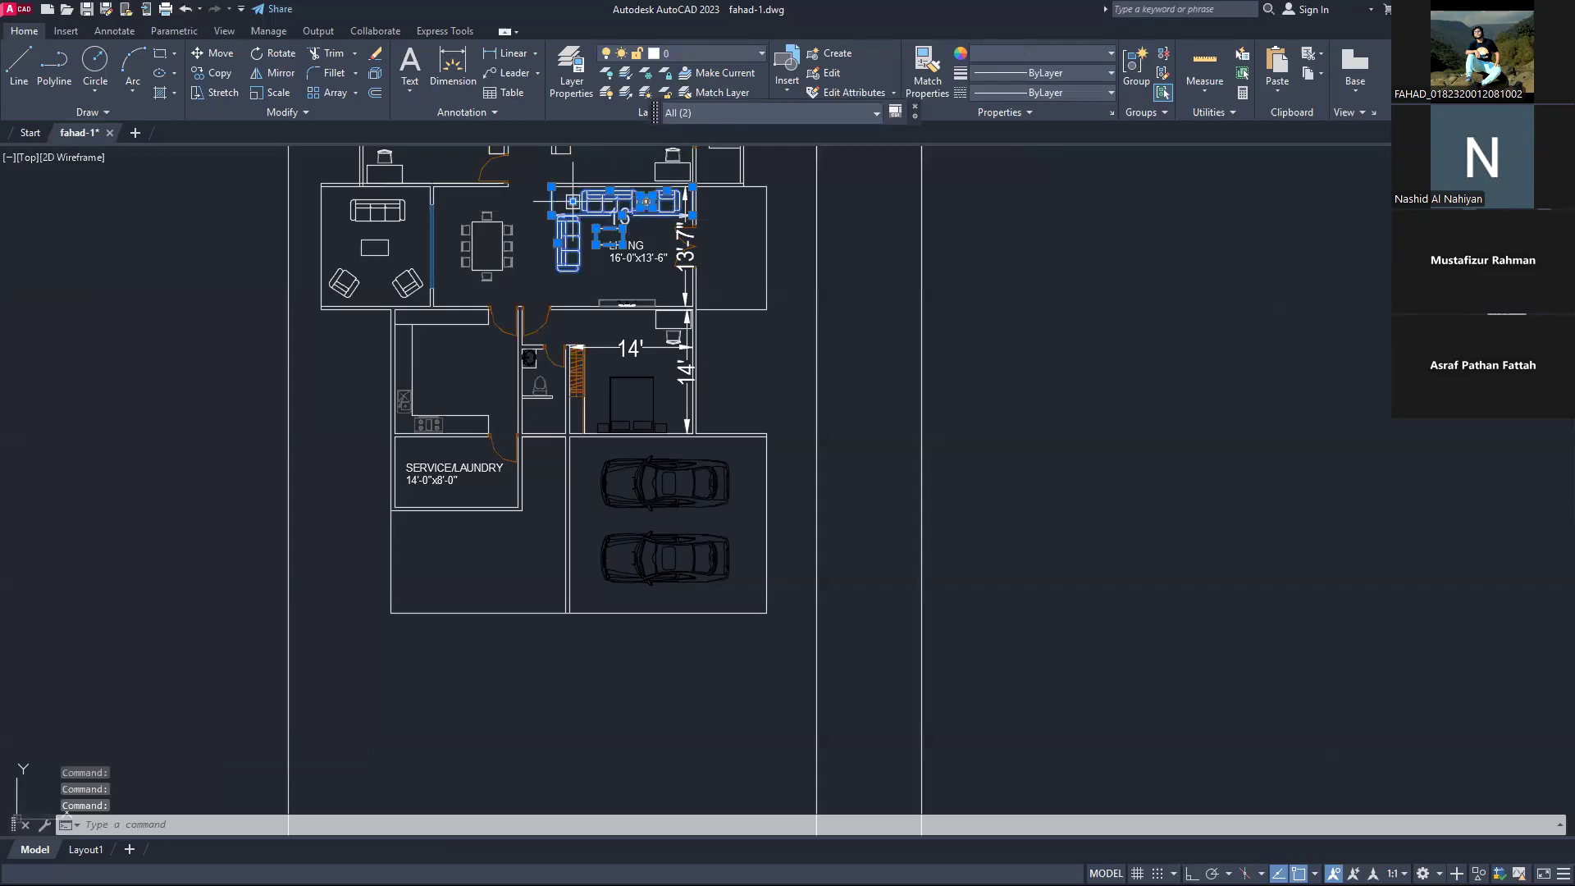
pyautogui.moveTo(580, 196)
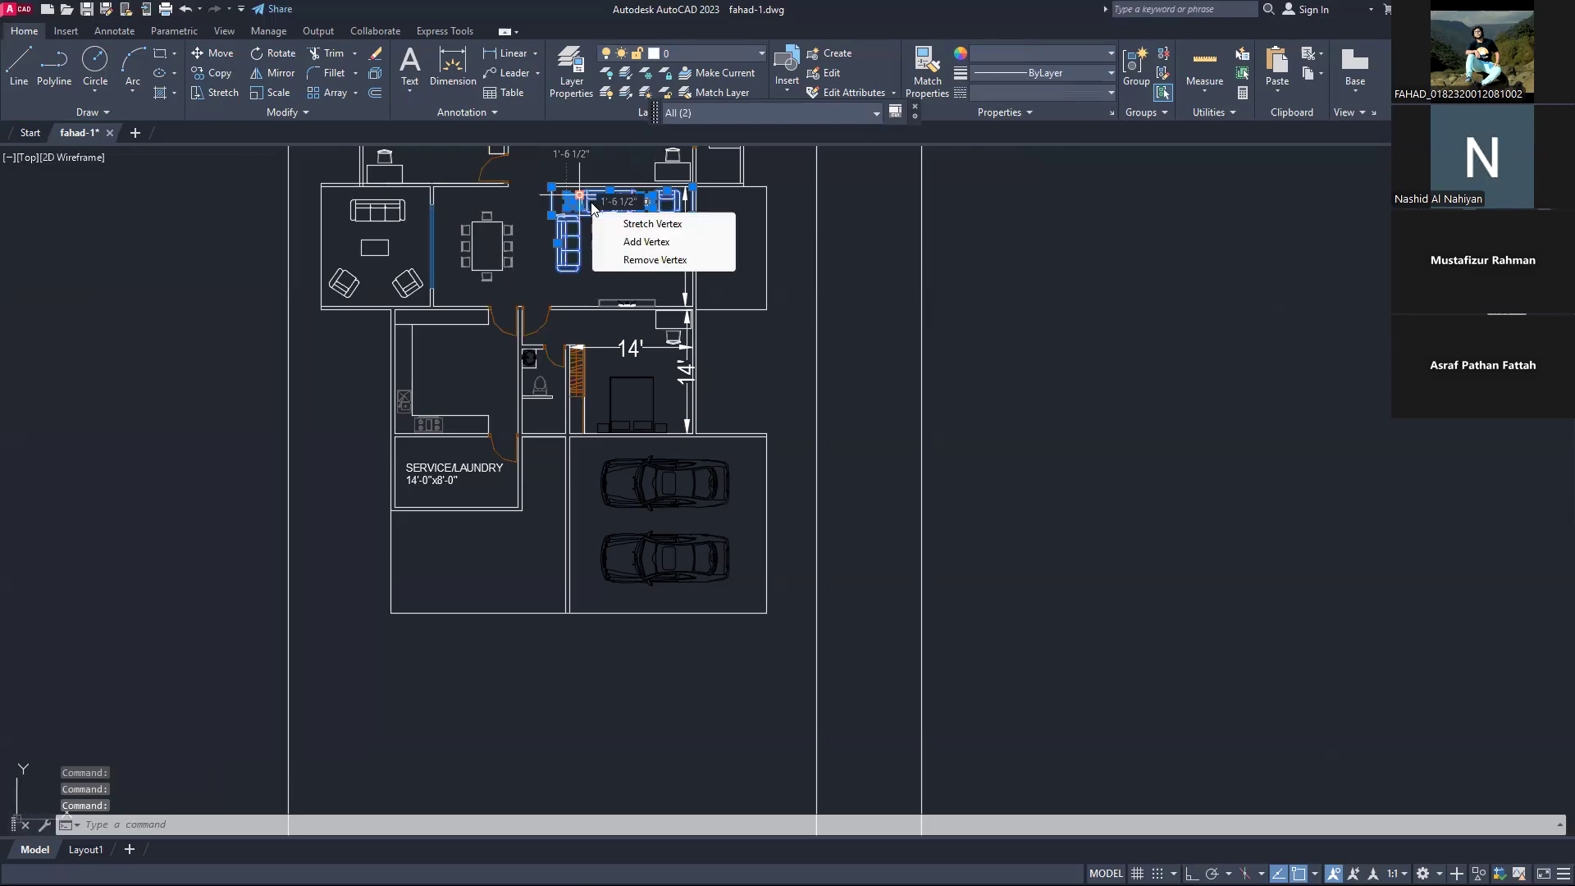
pyautogui.click(648, 227)
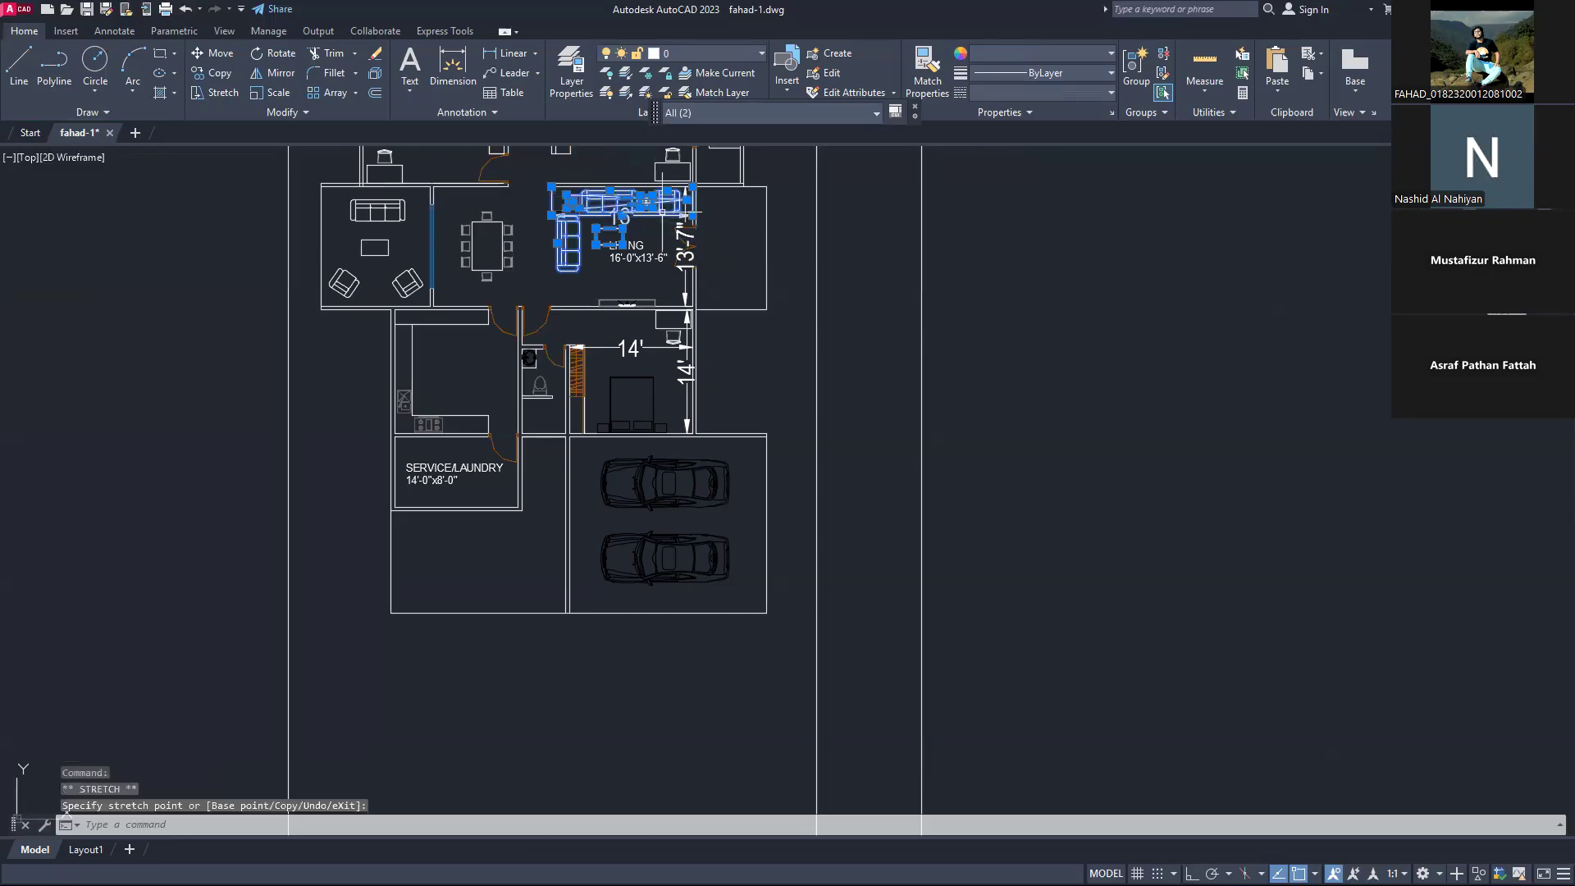
pyautogui.hotkey('ctrl', 'z')
pyautogui.moveTo(546, 188)
pyautogui.mouseDown()
pyautogui.moveTo(693, 221)
pyautogui.moveTo(631, 275)
pyautogui.moveTo(570, 255)
pyautogui.mouseUp()
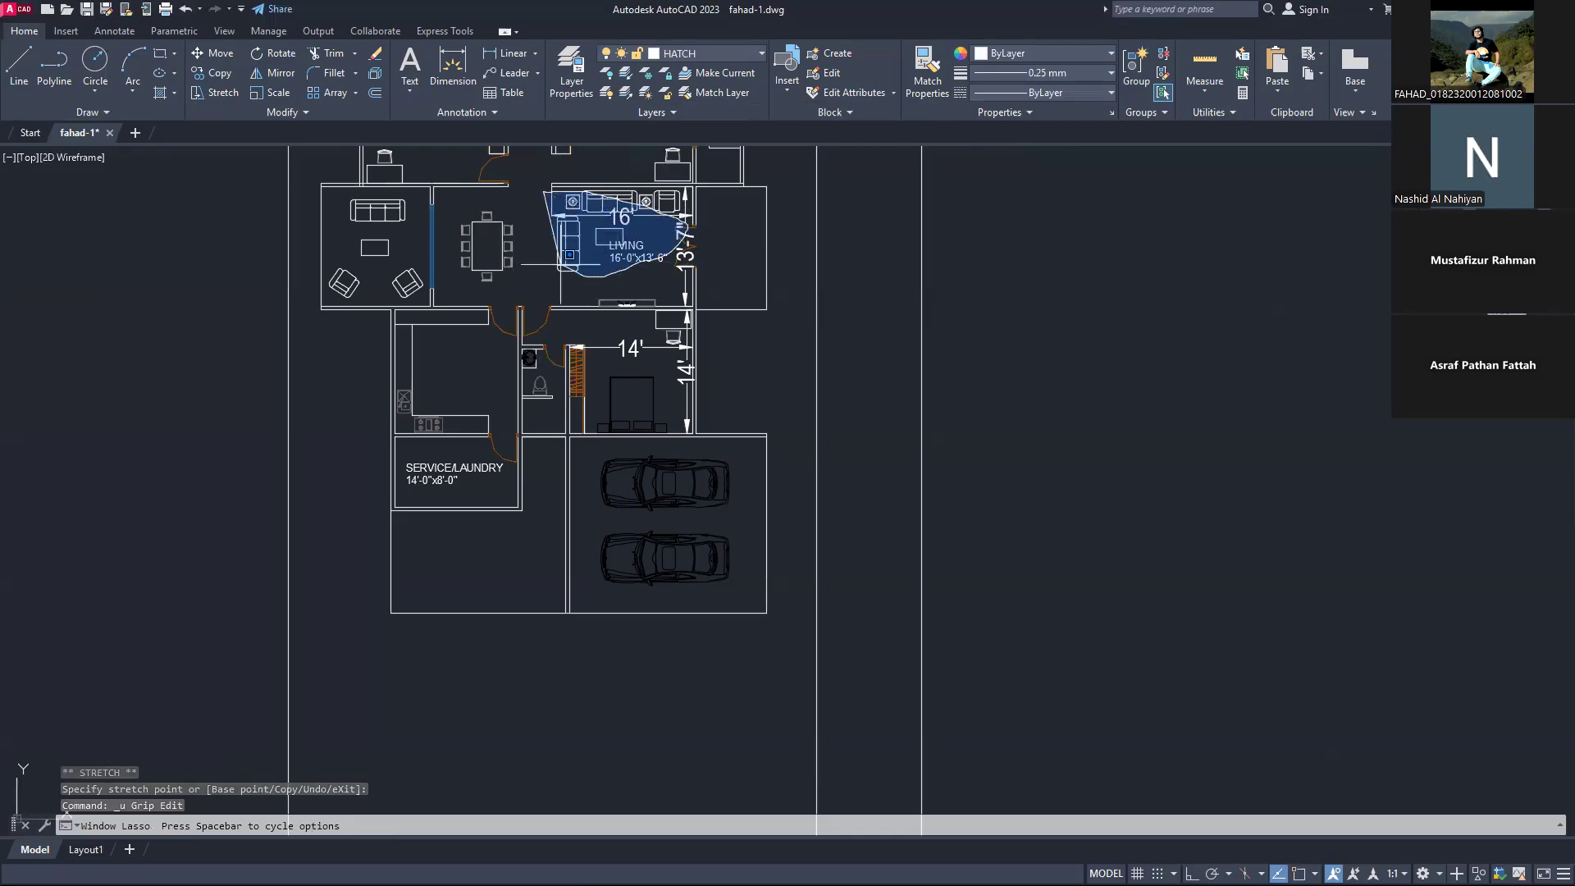
pyautogui.press('Escape')
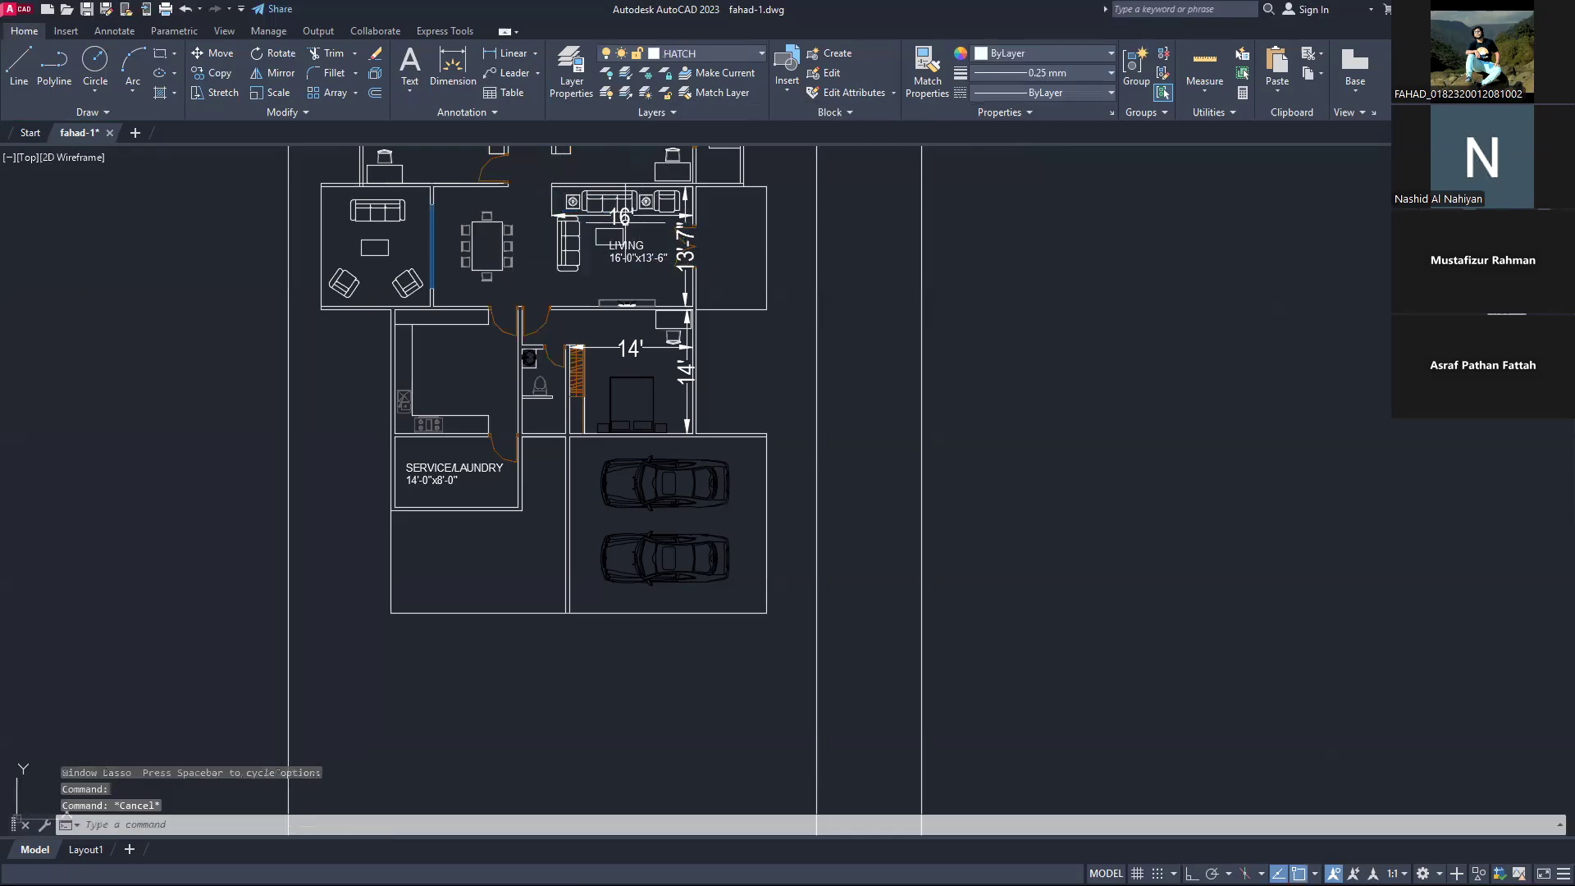
pyautogui.keyDown('ctrl'); pyautogui.click(576, 201); pyautogui.keyUp('ctrl')
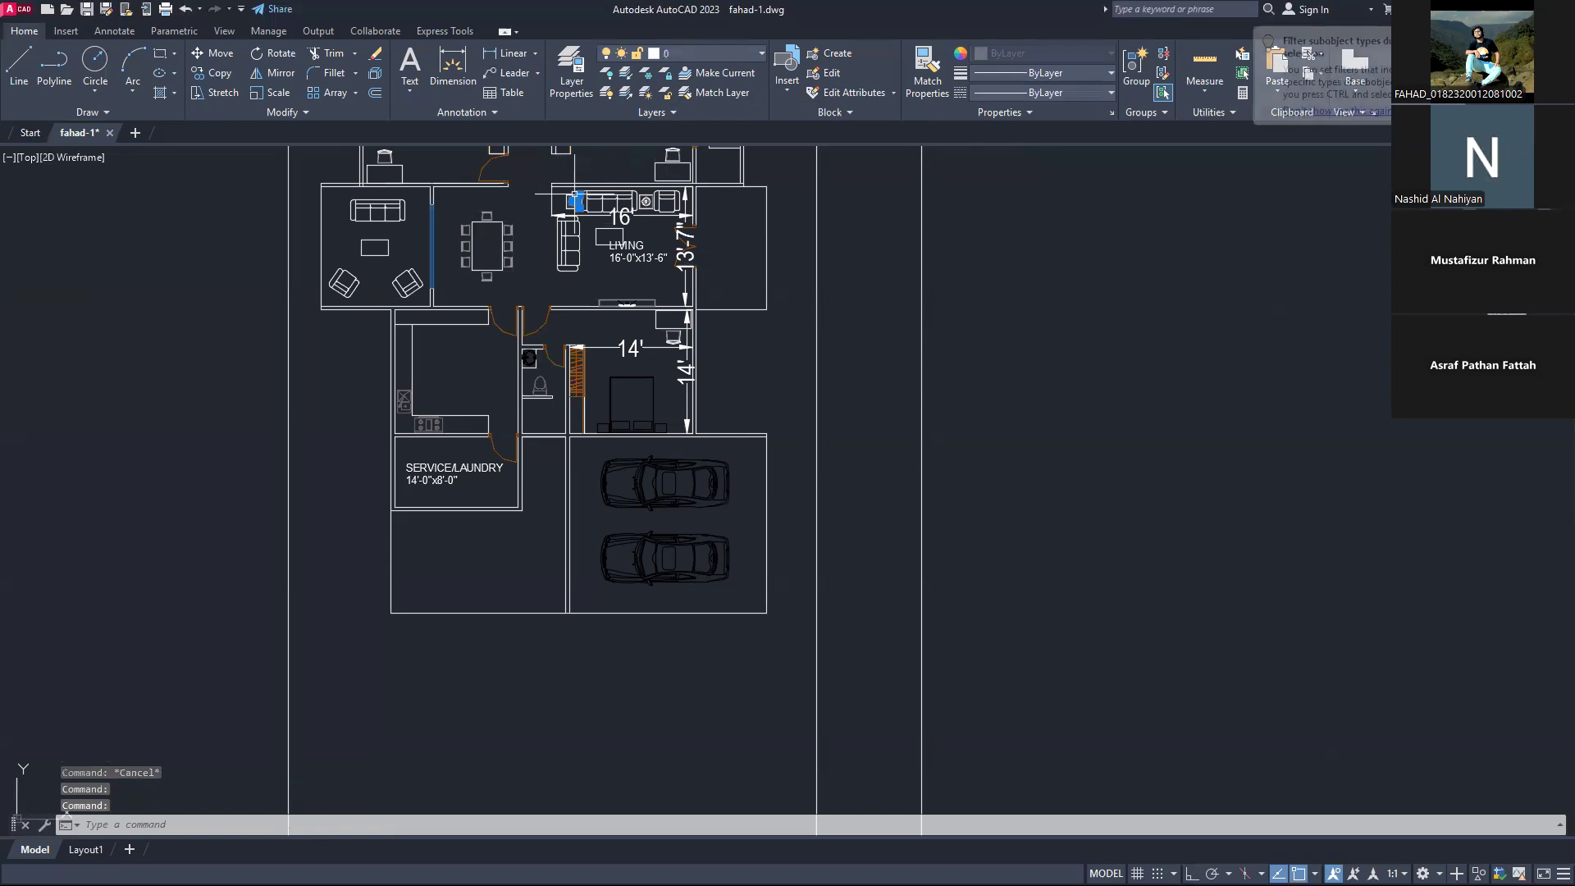
pyautogui.press('Escape')
pyautogui.moveTo(540, 197)
pyautogui.mouseDown()
pyautogui.moveTo(685, 209)
pyautogui.moveTo(673, 279)
pyautogui.moveTo(513, 247)
pyautogui.moveTo(510, 164)
pyautogui.moveTo(509, 213)
pyautogui.mouseUp()
pyautogui.press('Escape')
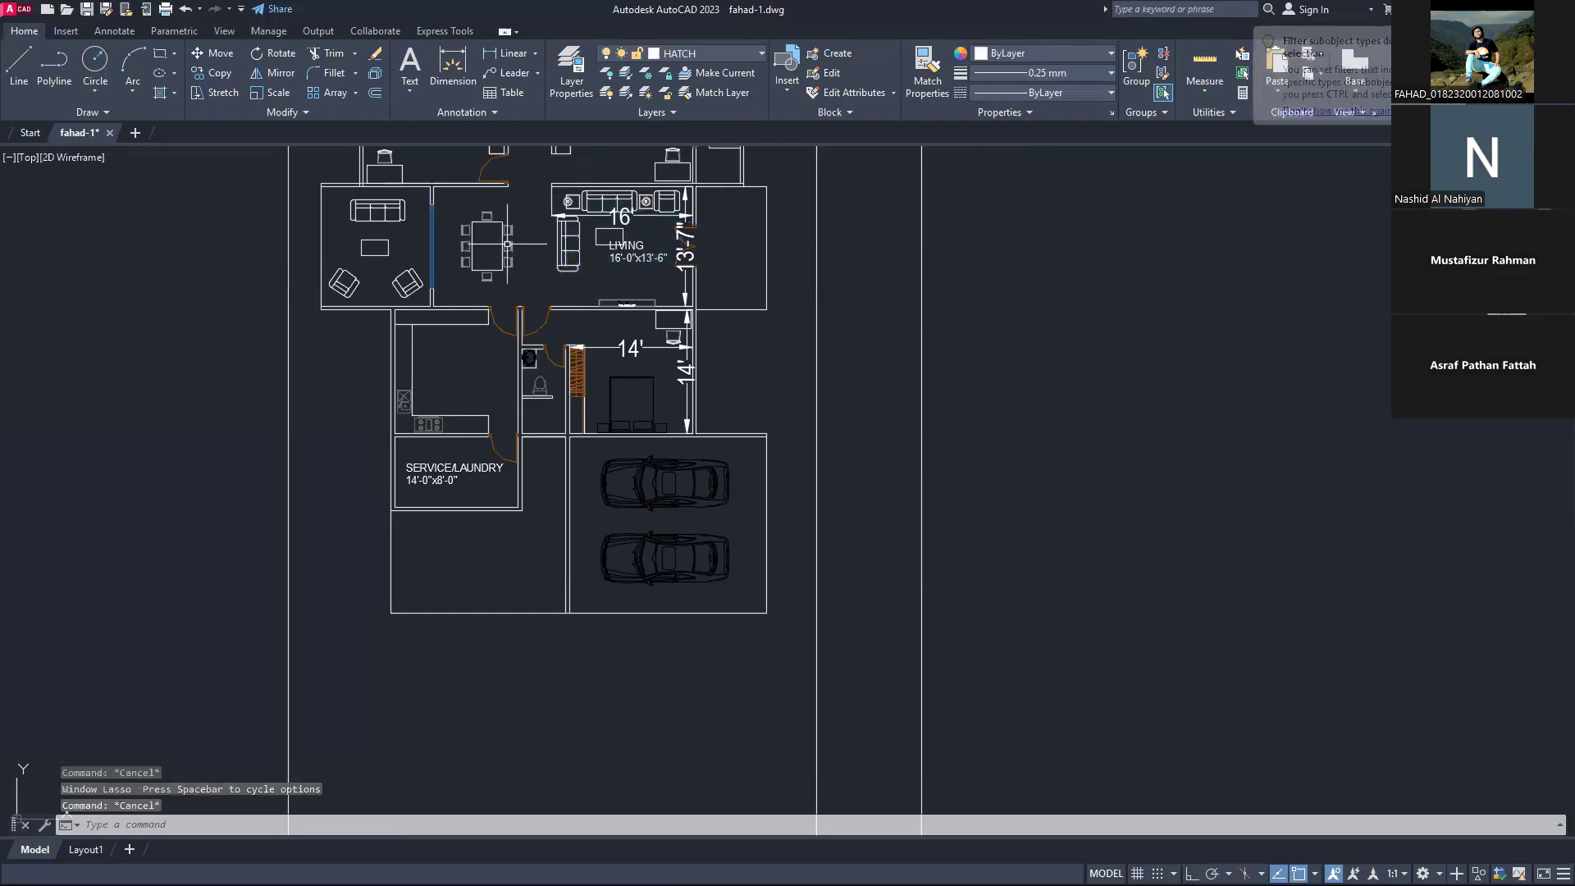
pyautogui.click(397, 206)
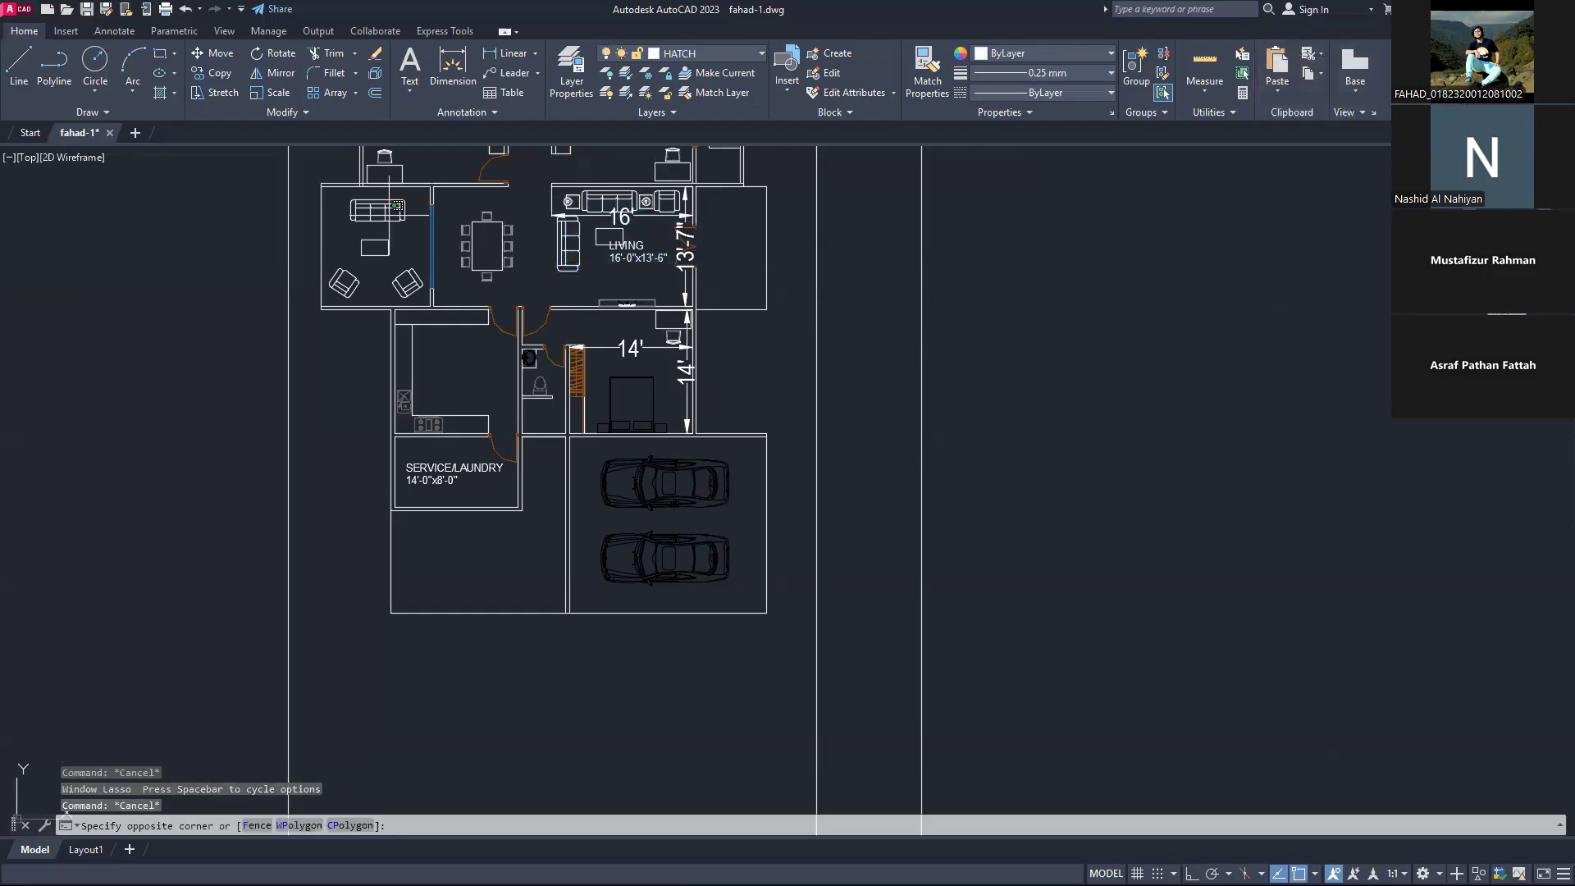
pyautogui.click(382, 223)
pyautogui.doubleClick(380, 242)
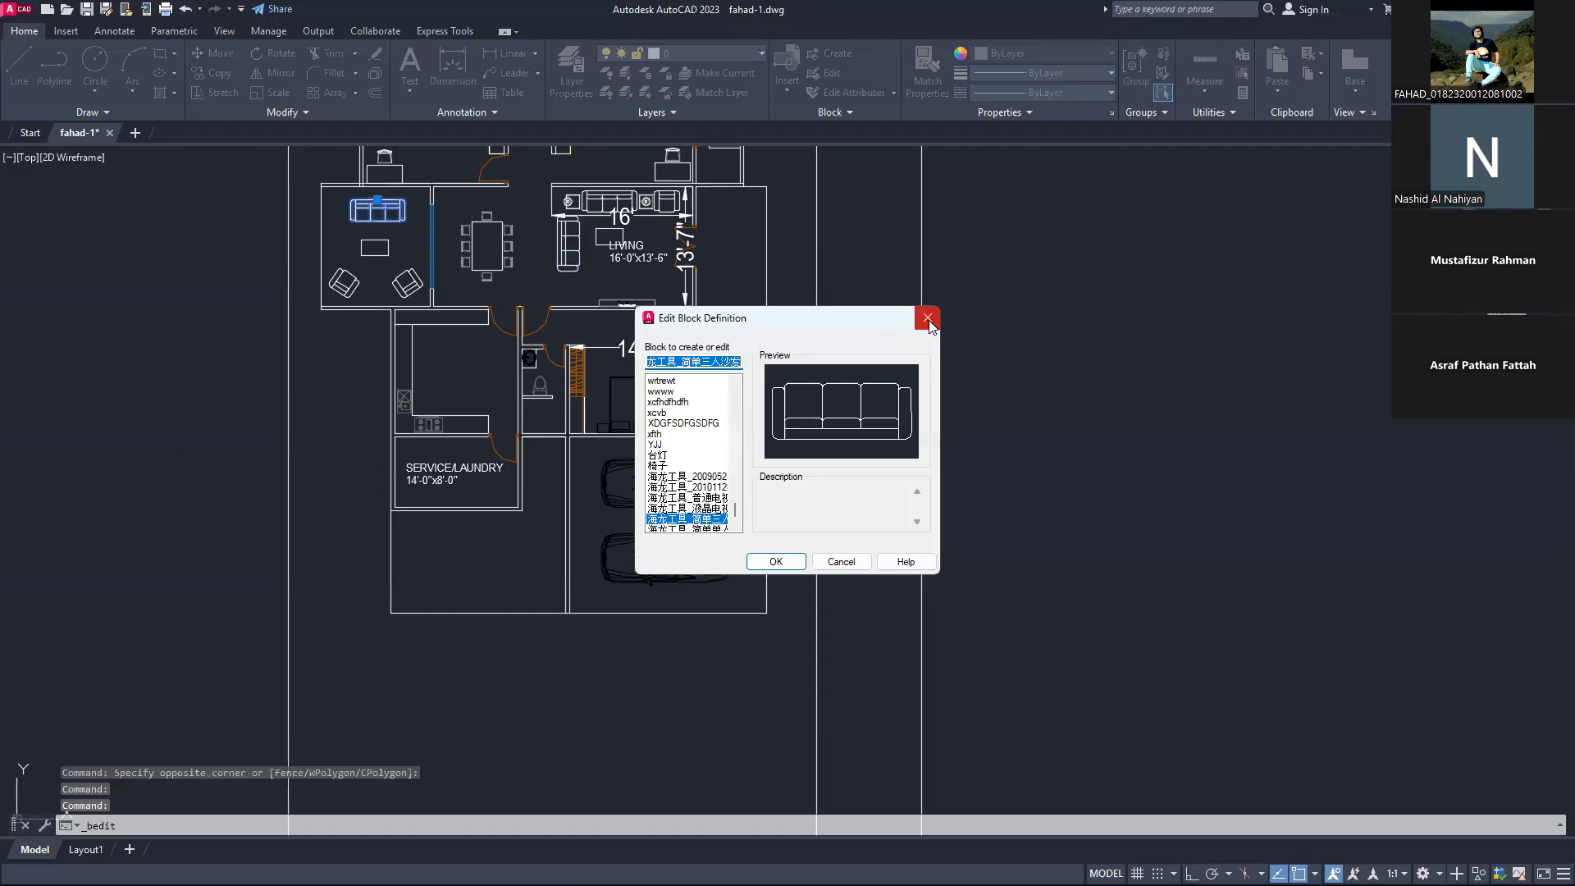
pyautogui.click(928, 323)
# Step: Copy the furnished plan's sitting-room sofa, coffee table, two armchairs and adjoining wall lines into the two-room plan above the kitchen
pyautogui.scroll(4, 370, 174)
pyautogui.moveTo(408, 167)
pyautogui.mouseDown()
pyautogui.moveTo(338, 282)
pyautogui.moveTo(455, 451)
pyautogui.moveTo(587, 389)
pyautogui.moveTo(574, 168)
pyautogui.mouseUp()
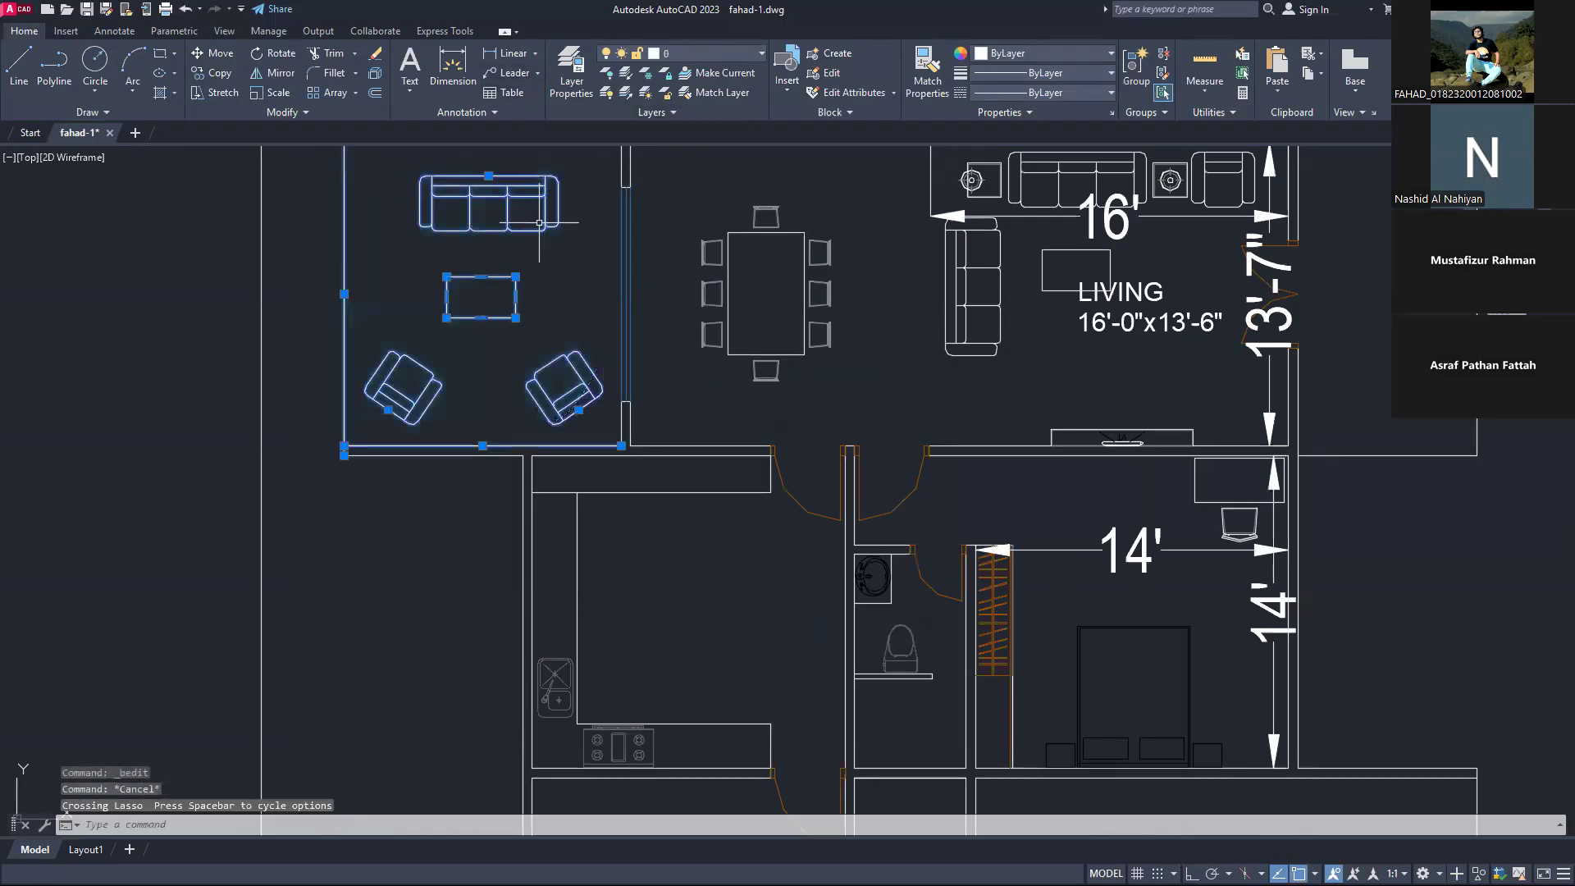
pyautogui.write('co')
pyautogui.press('Return')
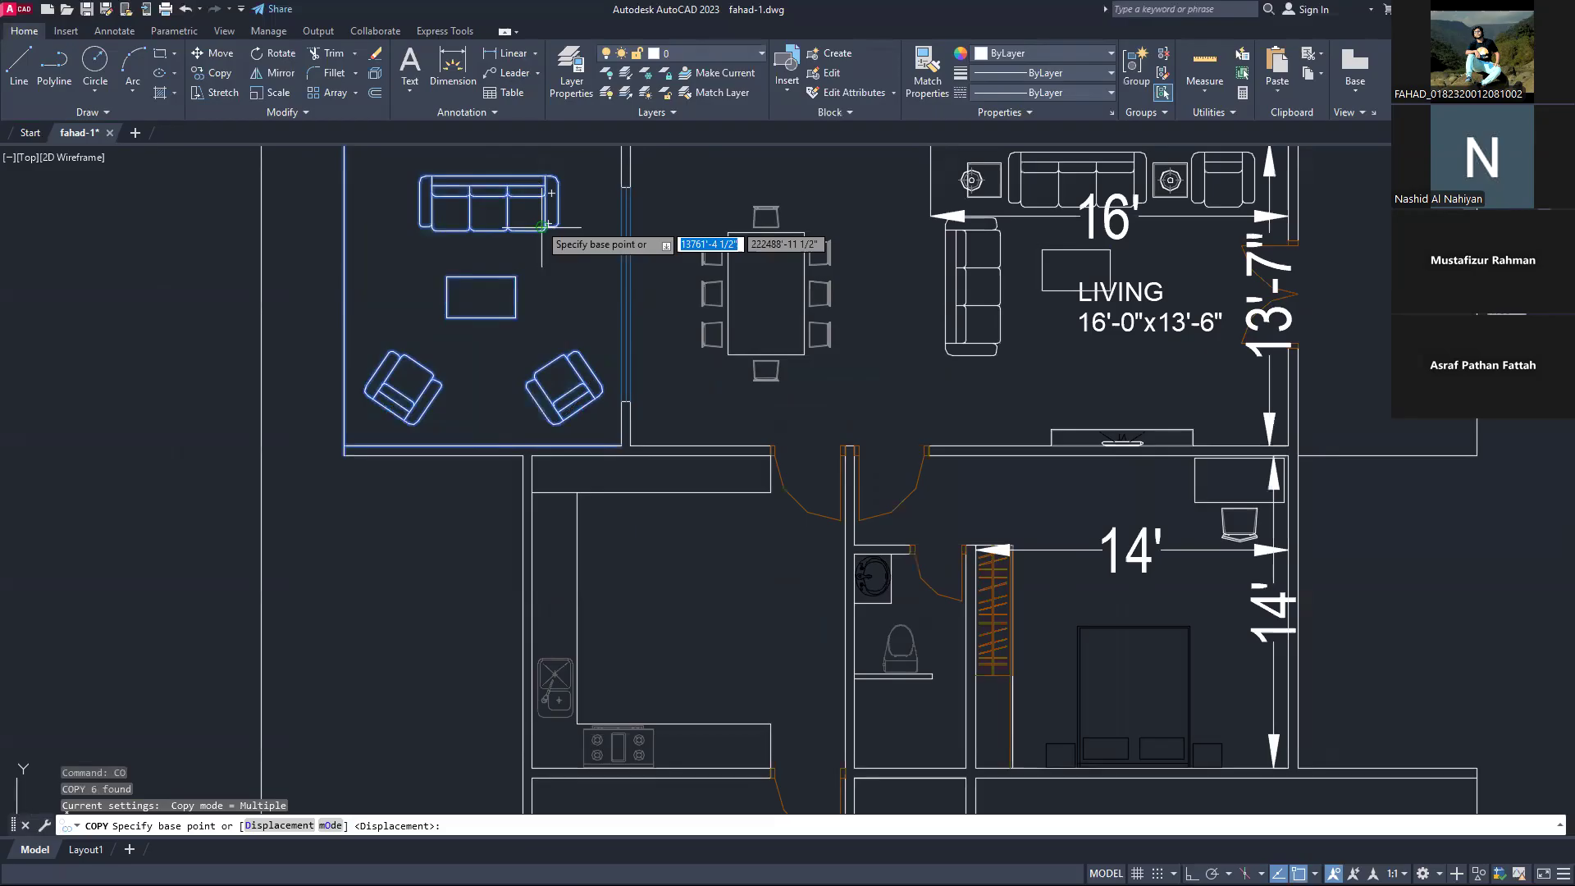
pyautogui.press('Escape')
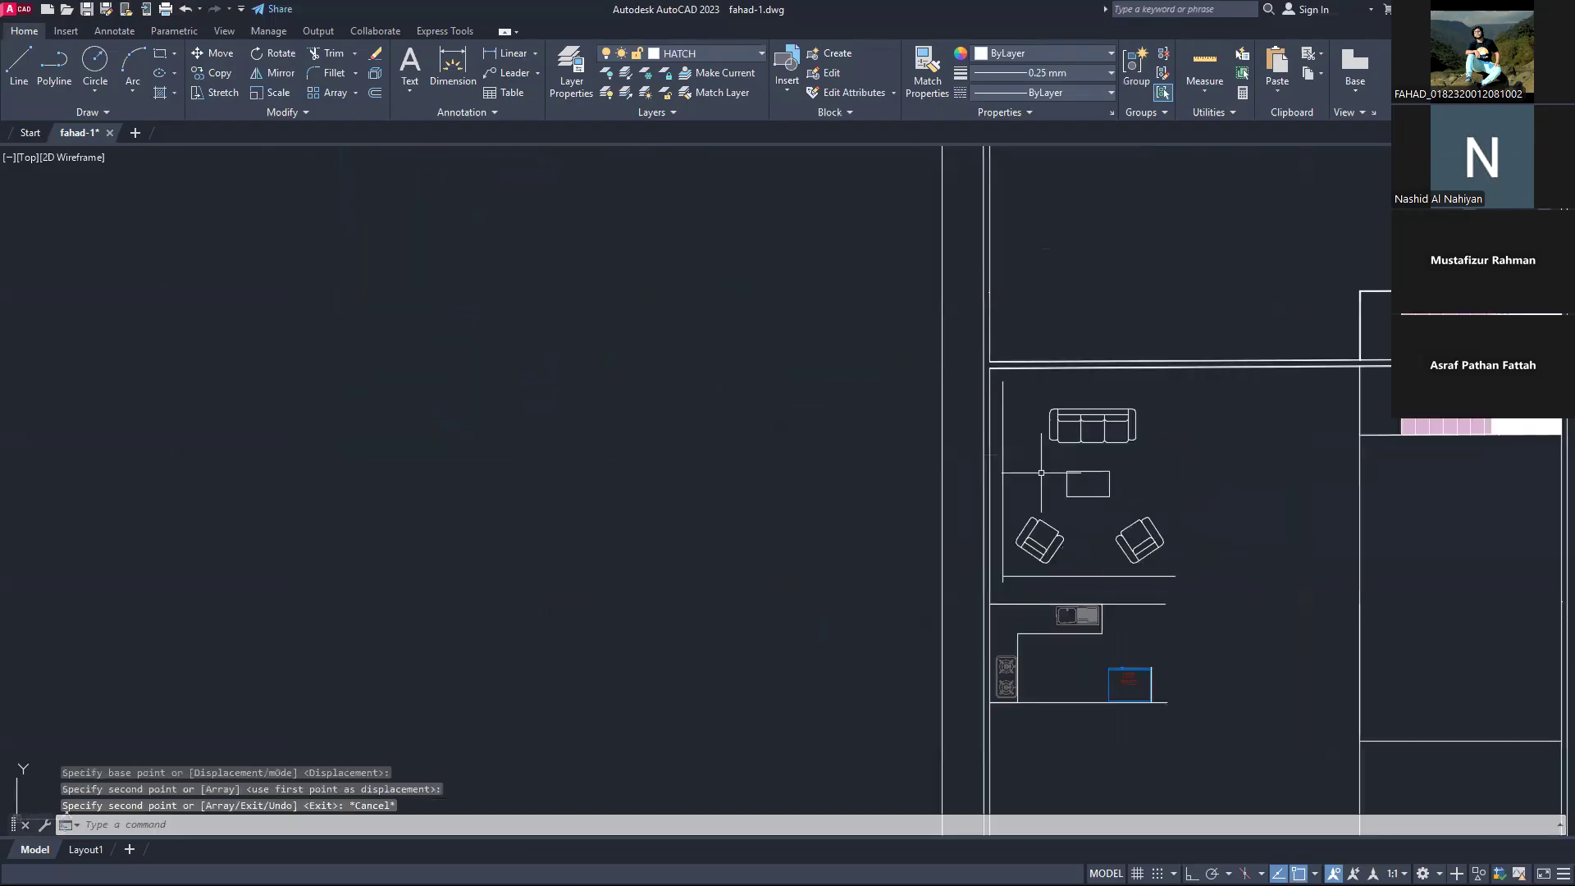
# Step: Delete the vertical and horizontal wall lines copied along with the seating group
pyautogui.moveTo(1043, 471); pyautogui.dragTo(1018, 483)
pyautogui.click(1001, 493)
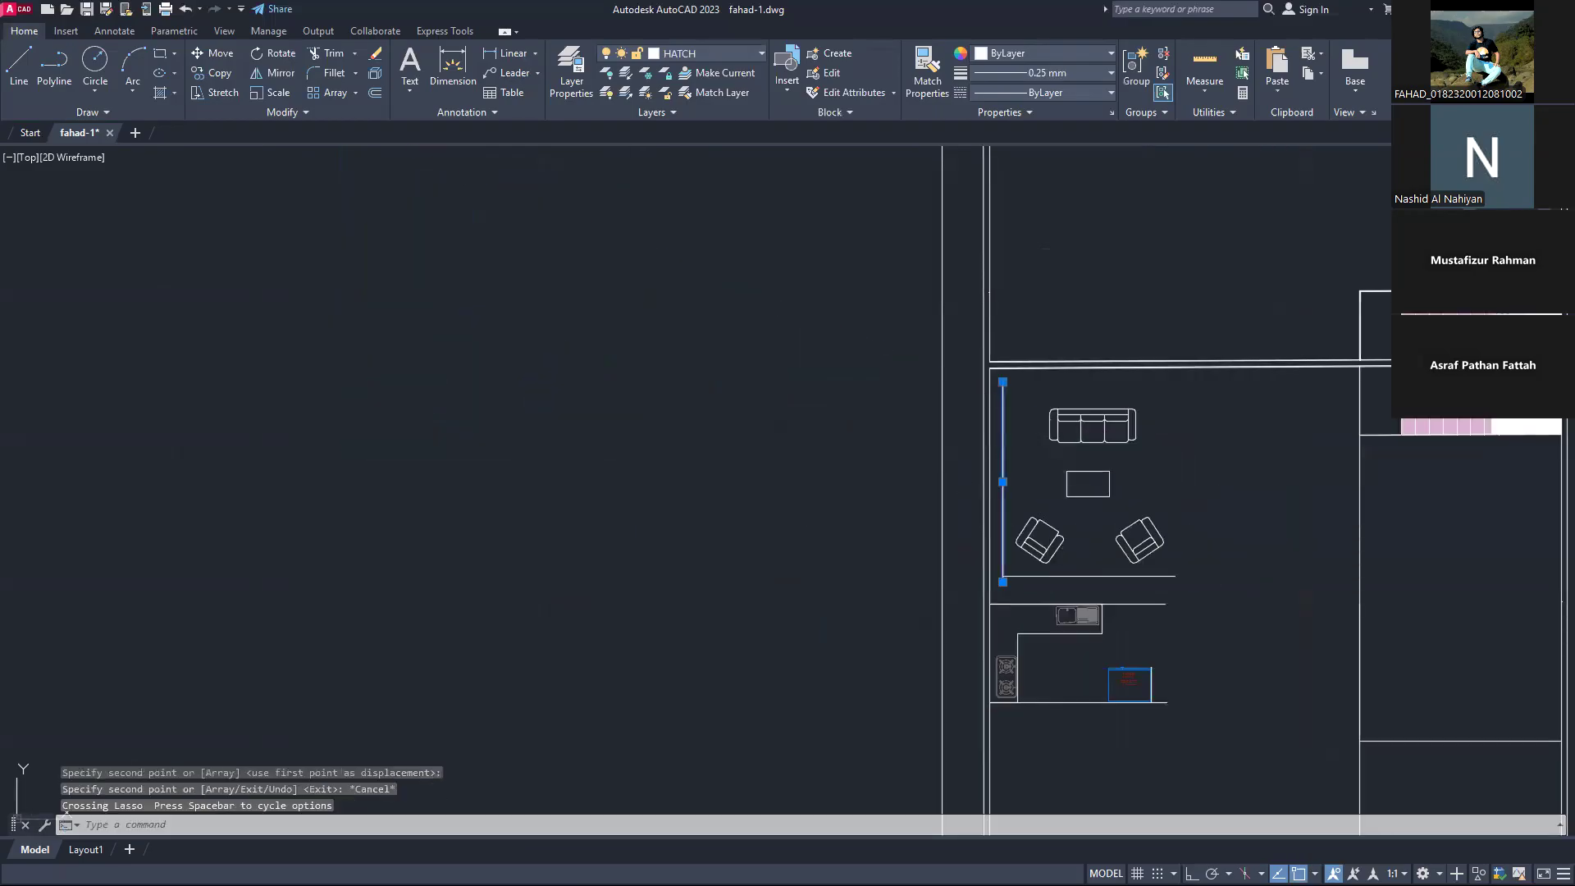
pyautogui.click(1029, 574)
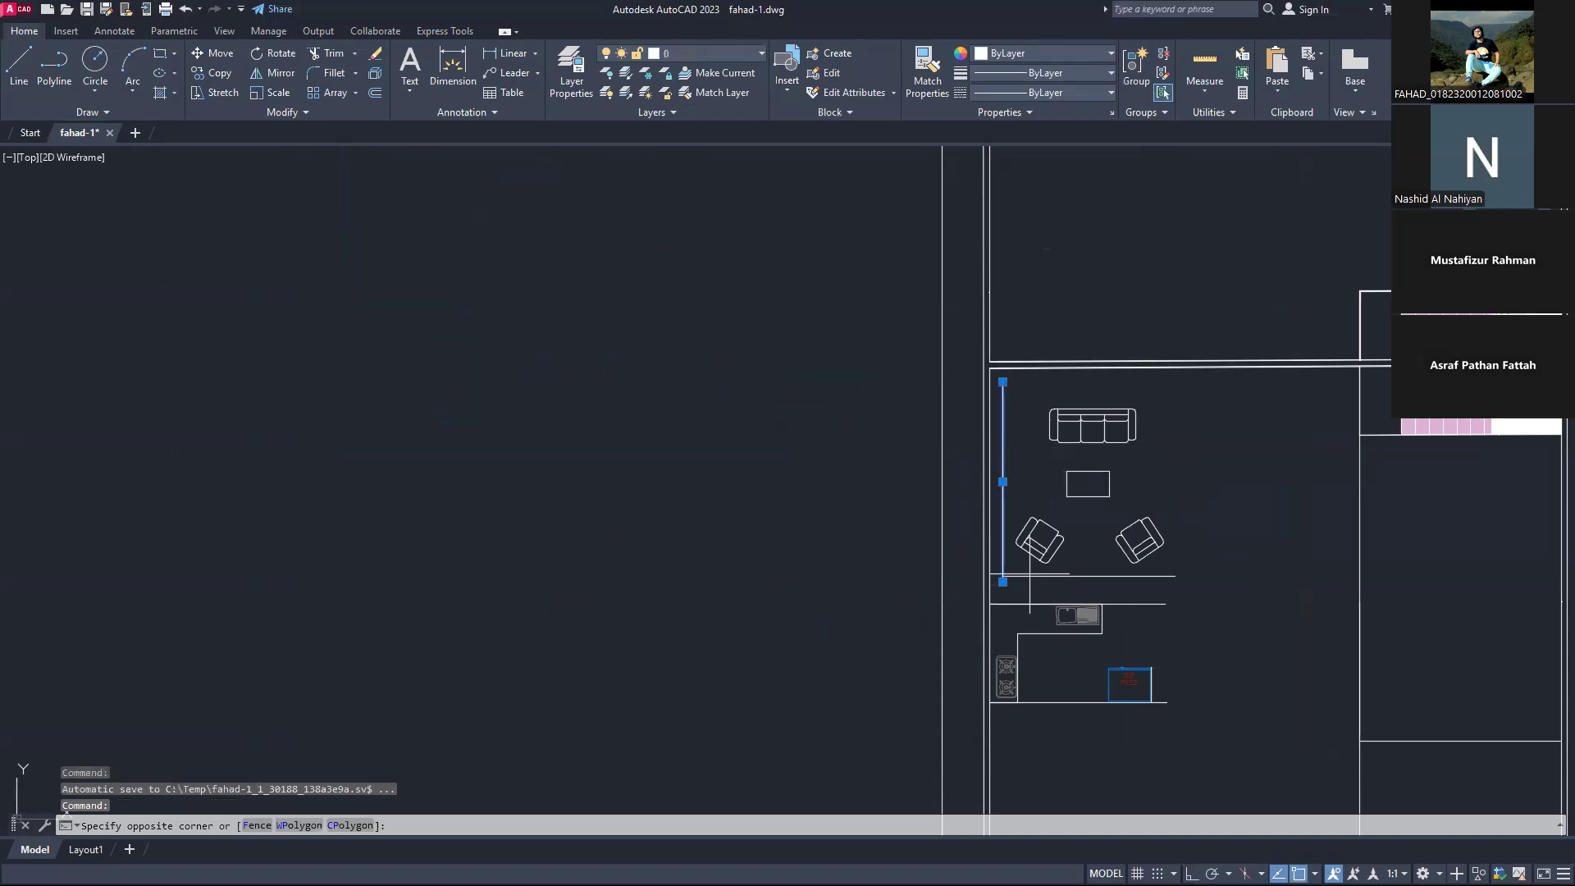
pyautogui.click(1042, 548)
pyautogui.press('Delete')
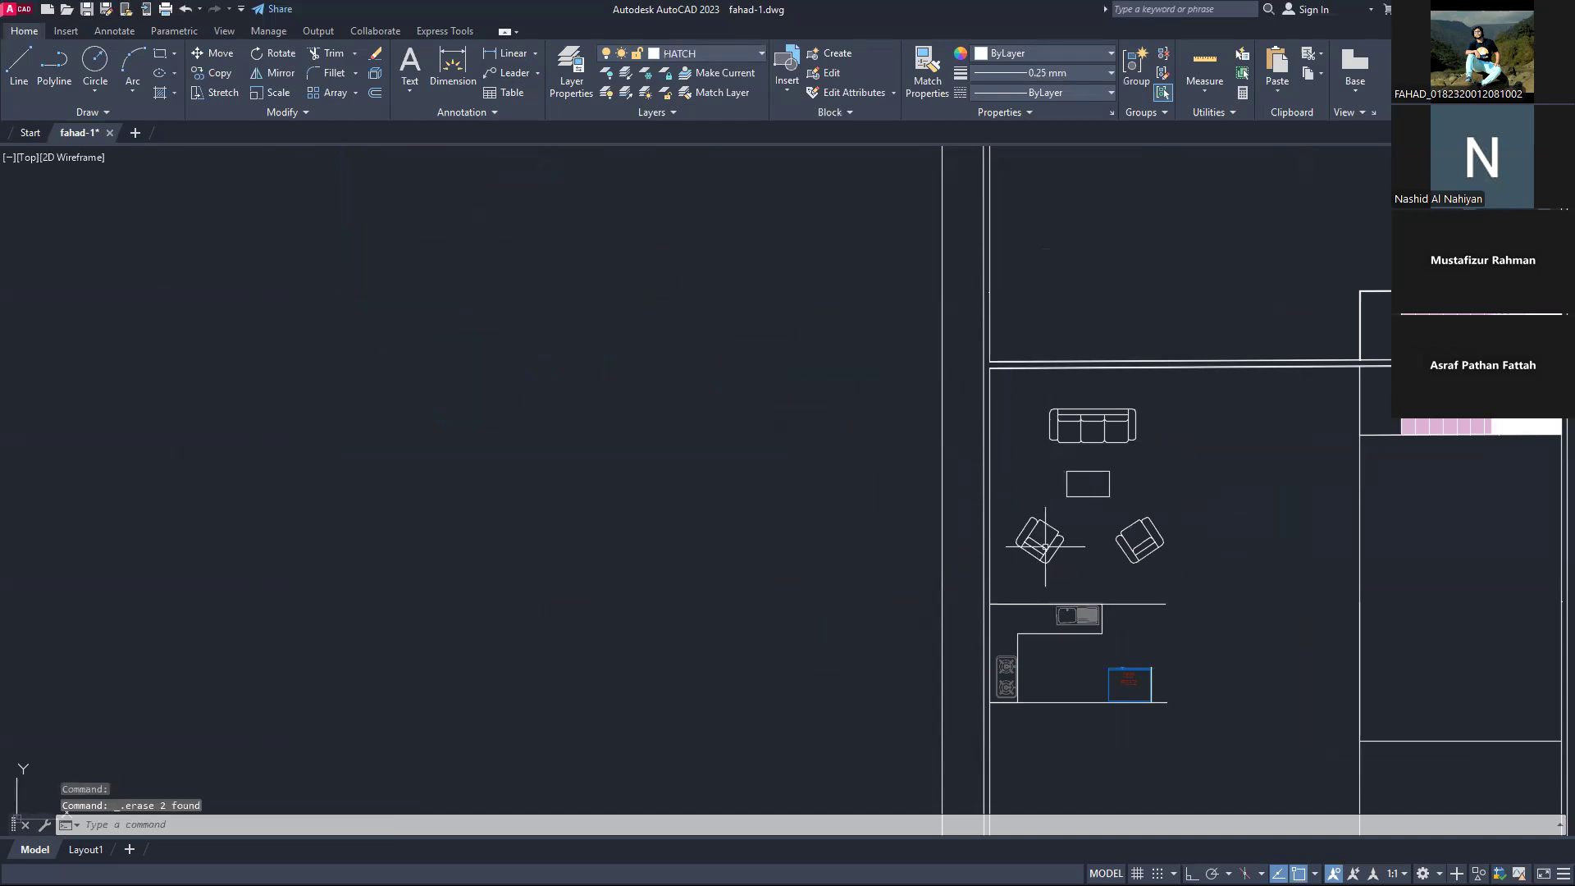
# Step: Reposition the copied three-seat sofa just above the coffee table, slightly closer to the dividing wall and the outer wall
pyautogui.scroll(-5, 1045, 547)
pyautogui.scroll(3, 1054, 545)
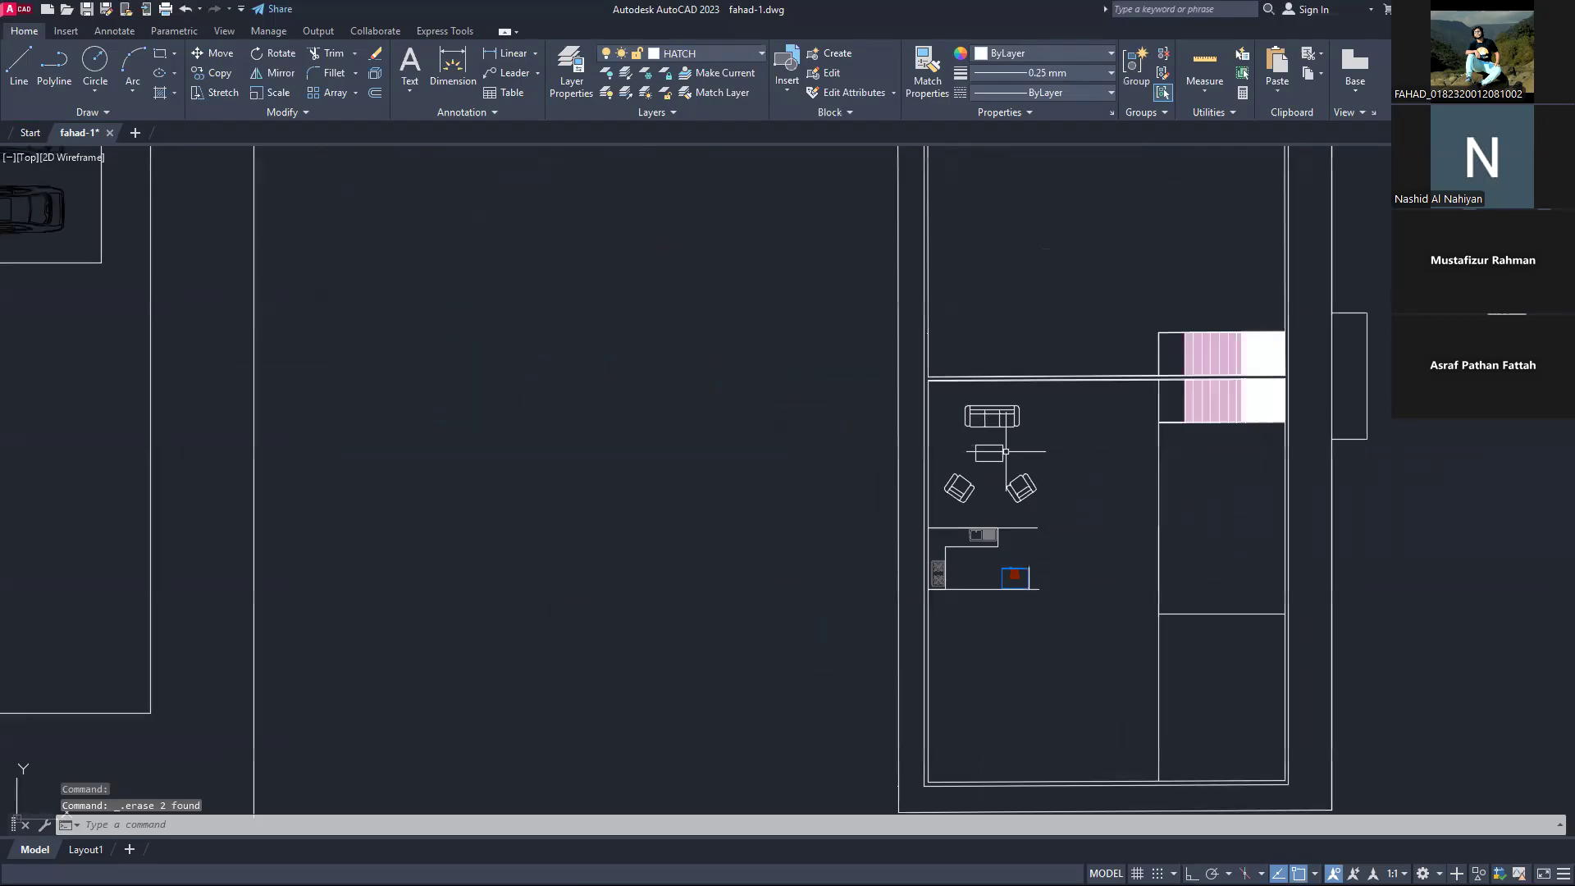
pyautogui.click(992, 408)
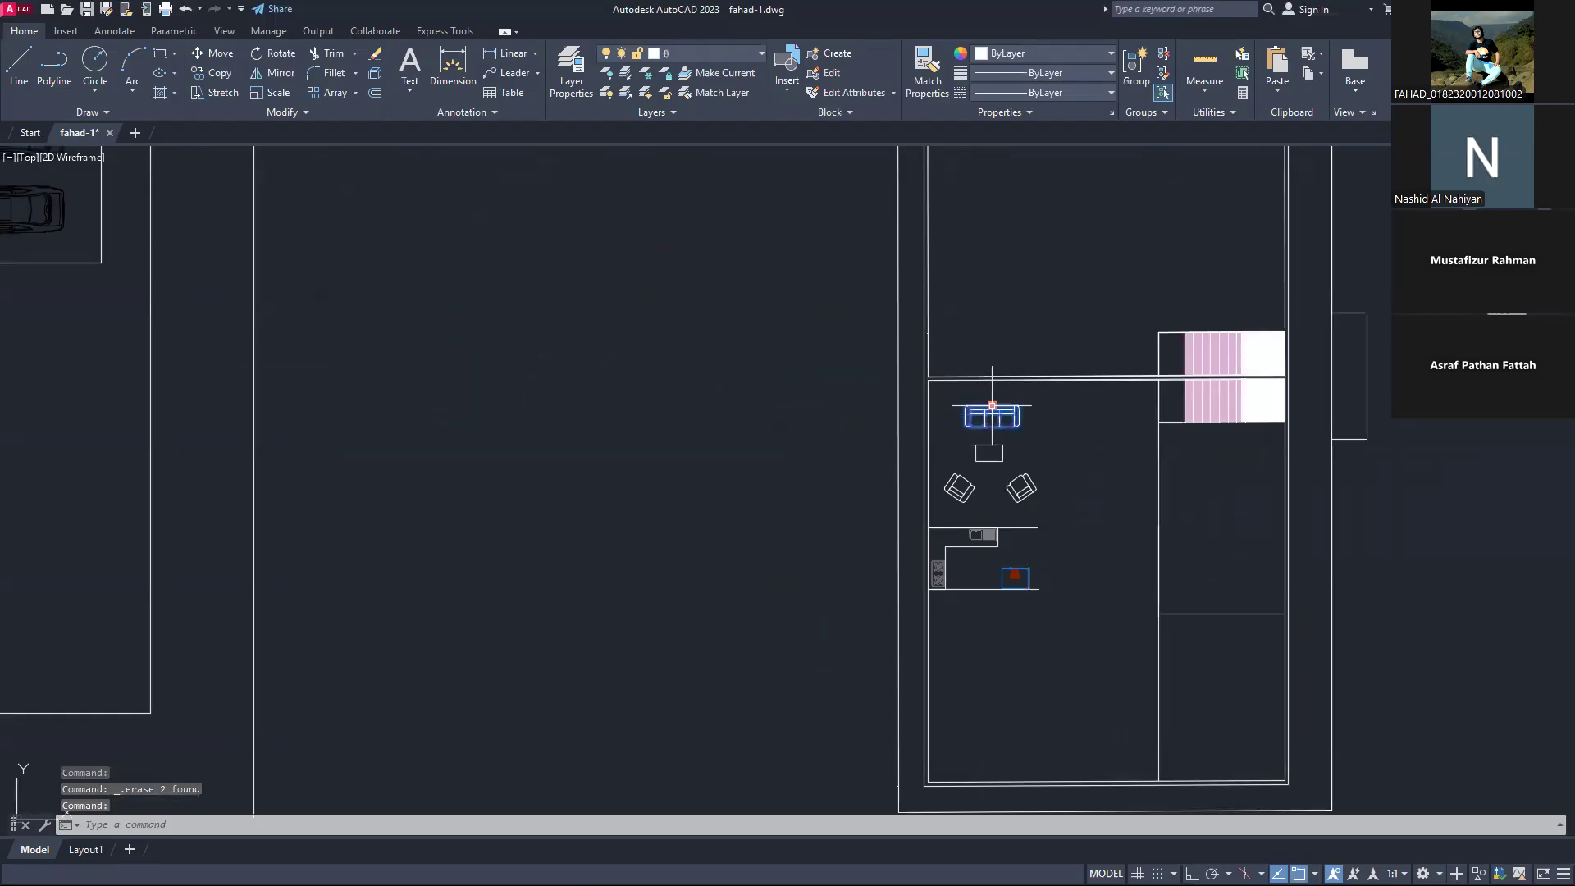
pyautogui.click(991, 406)
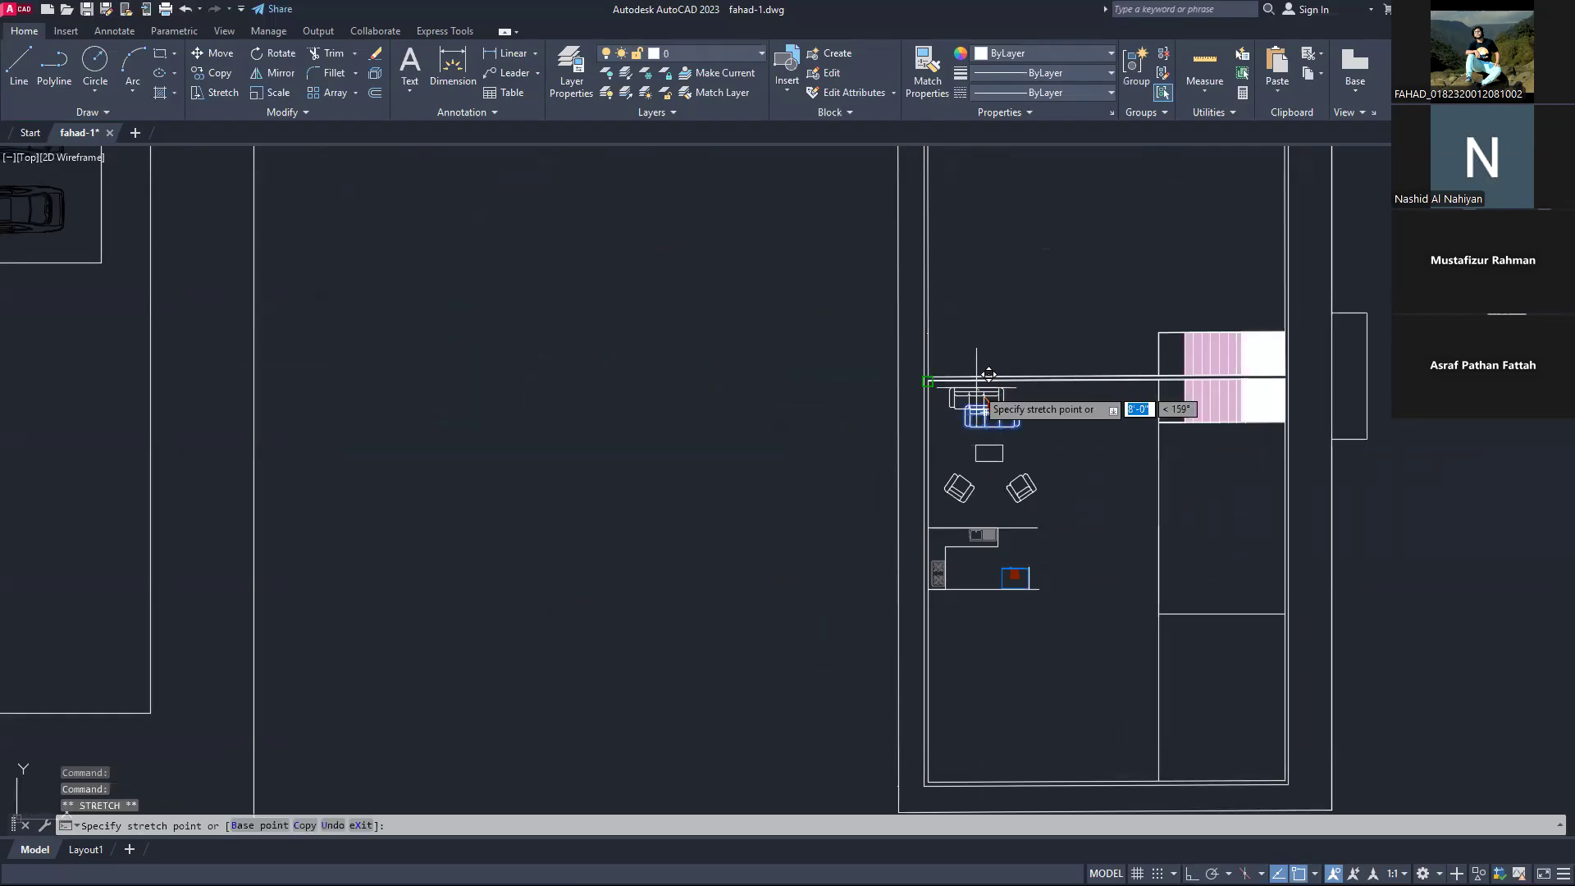
pyautogui.click(928, 381)
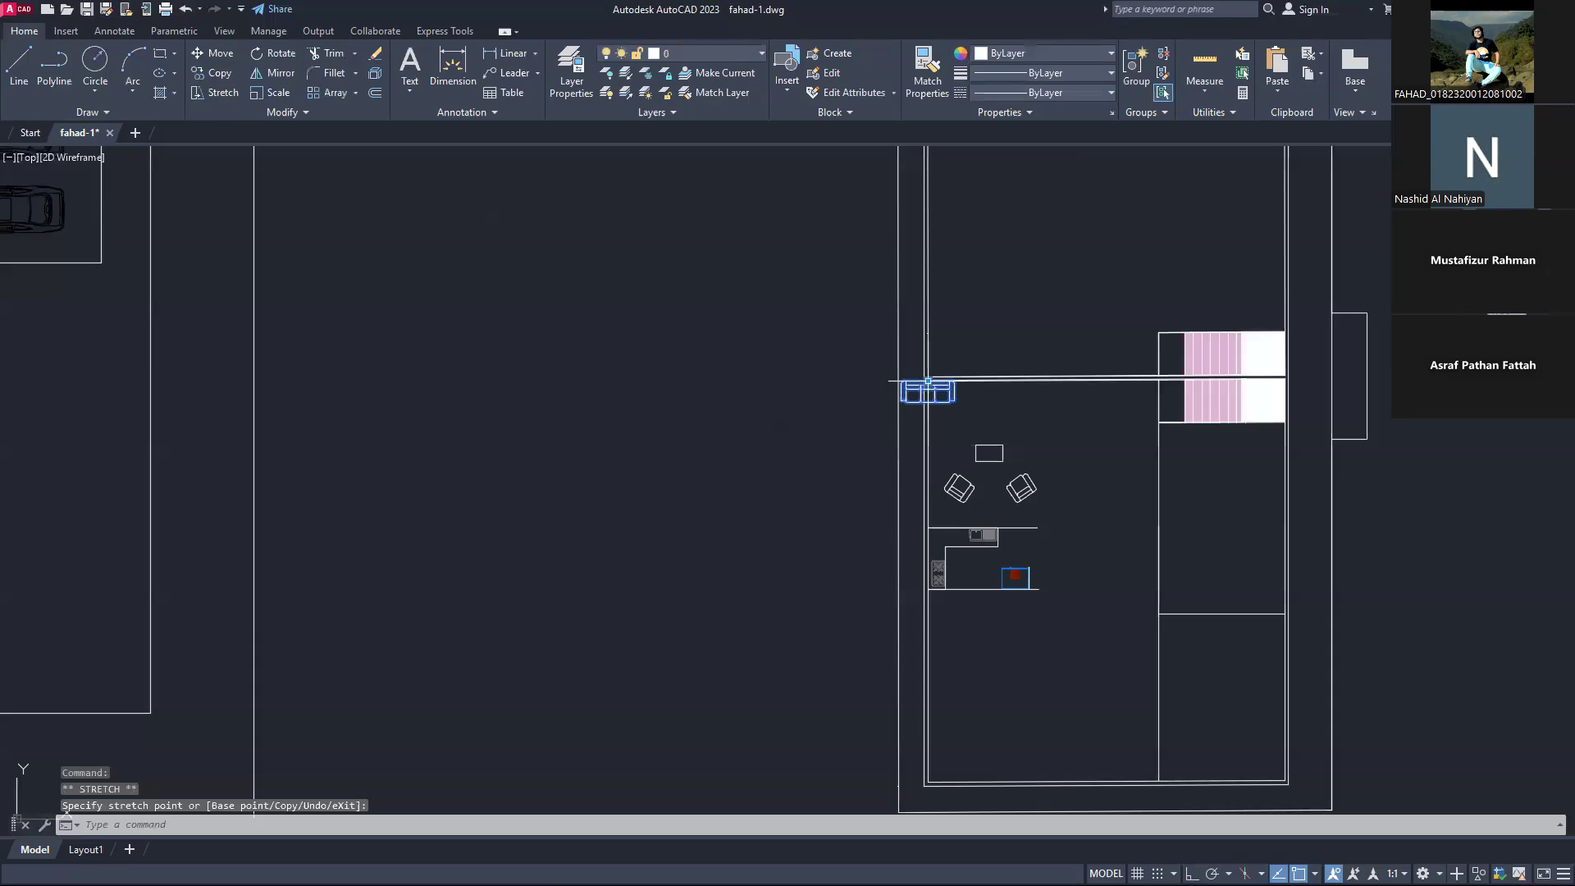
pyautogui.click(987, 394)
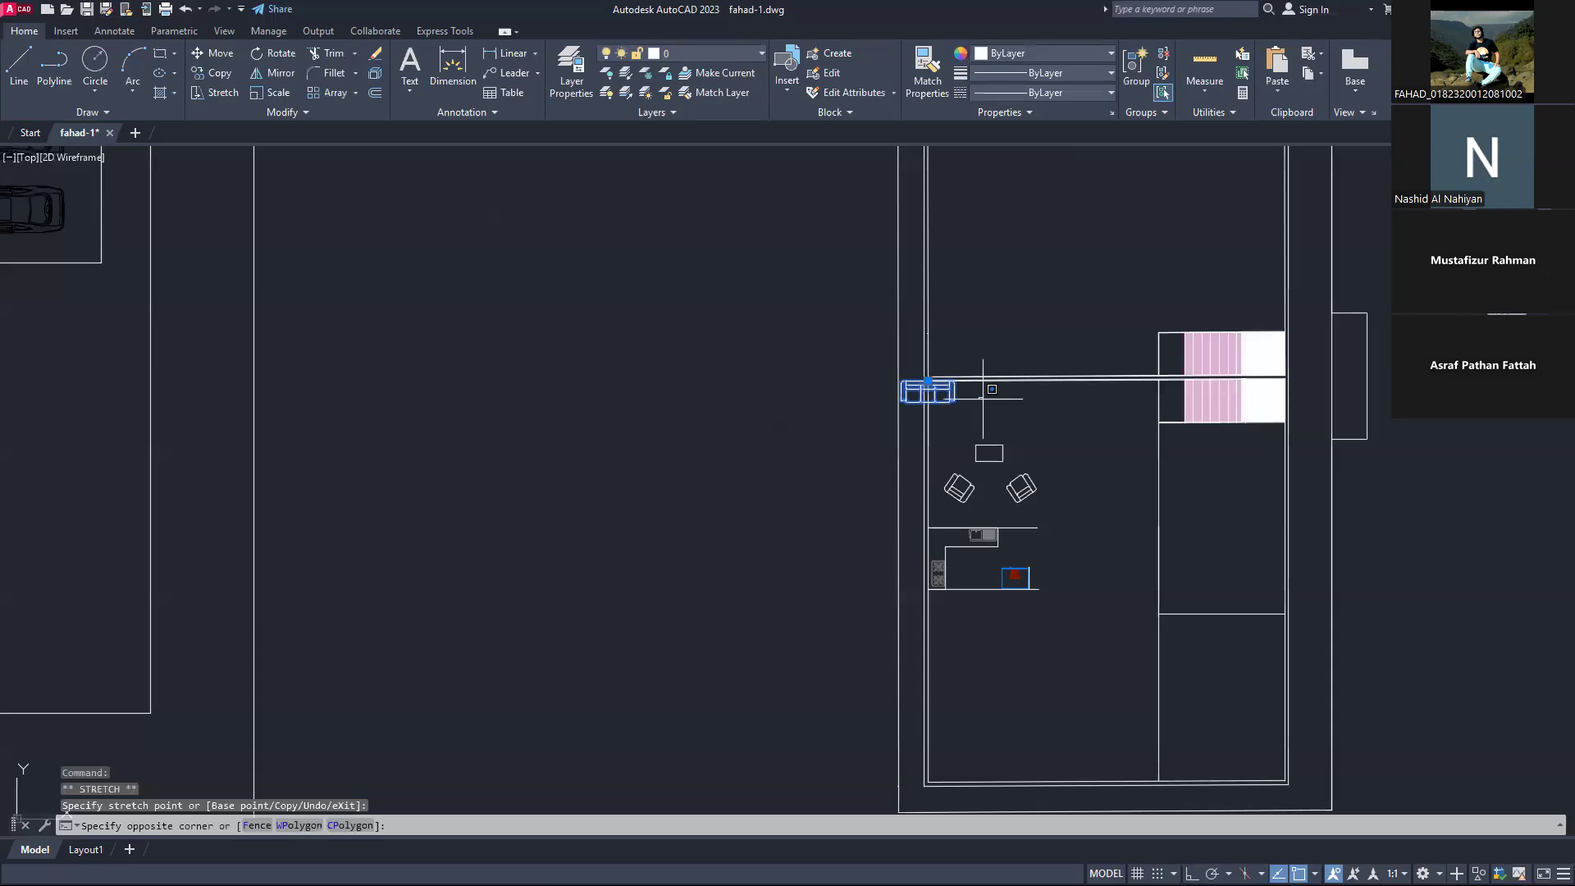
pyautogui.click(983, 399)
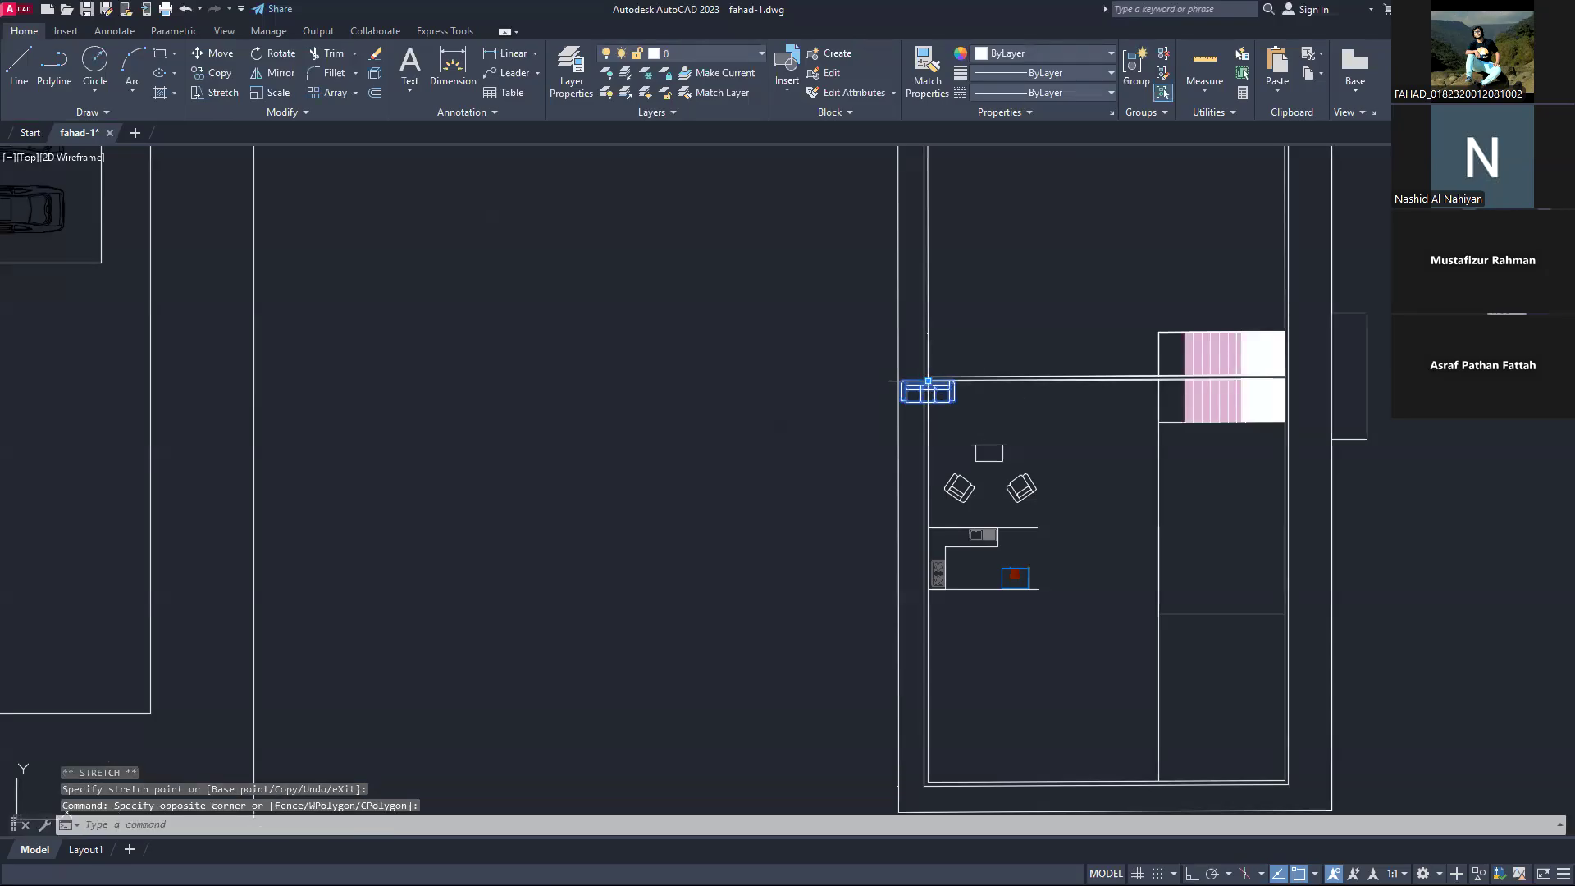
pyautogui.click(928, 381)
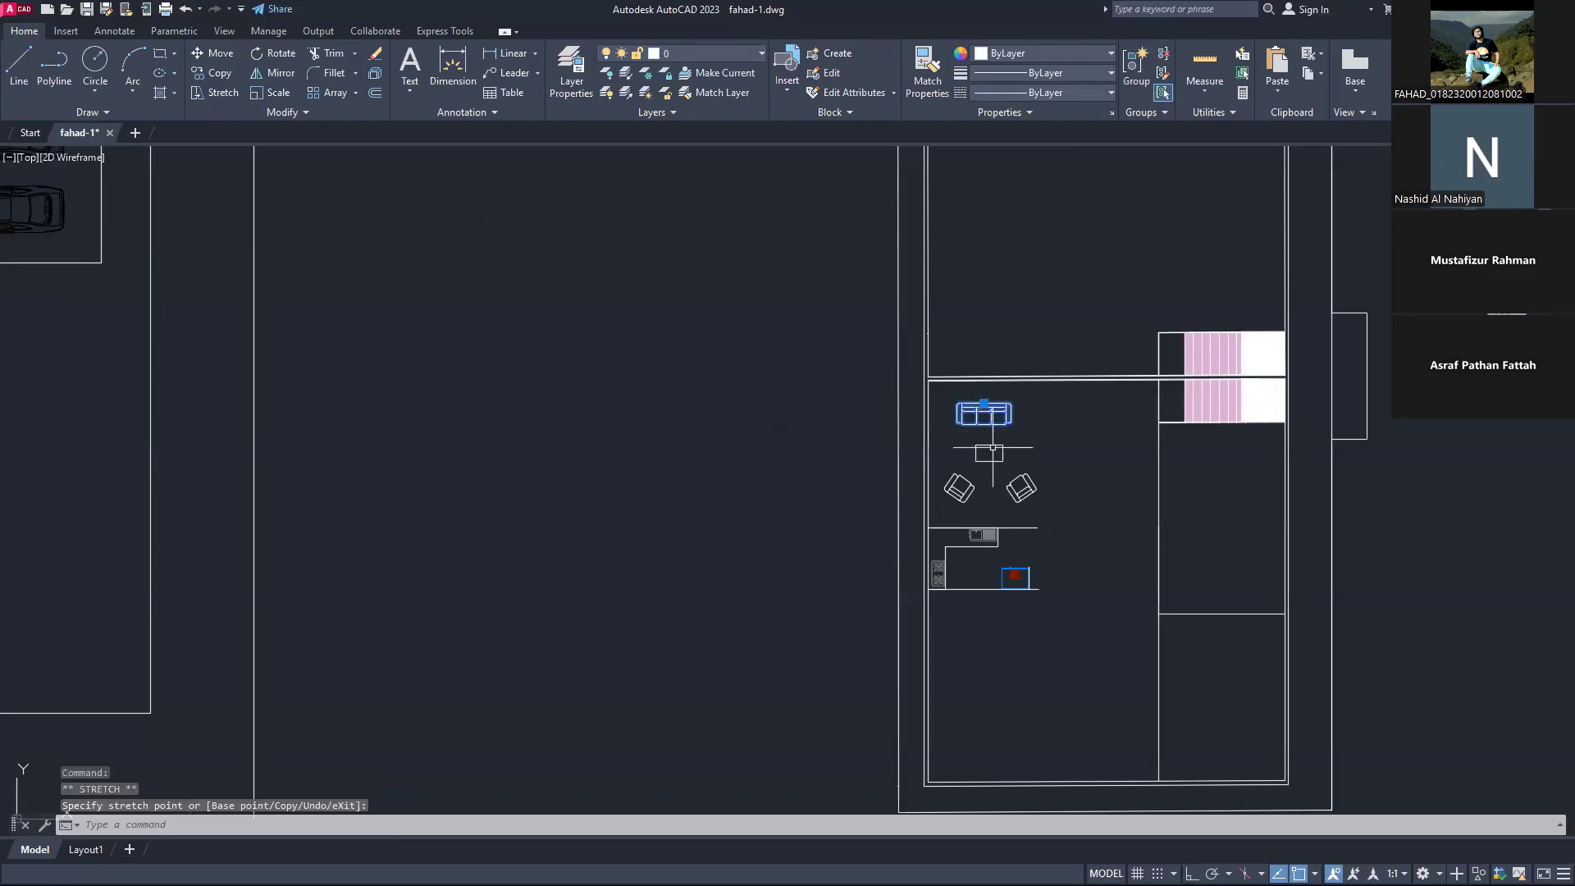
pyautogui.press('Escape')
# Step: Move both copied armchairs up, closer to the coffee table and away from the kitchen wall
pyautogui.click(1023, 490)
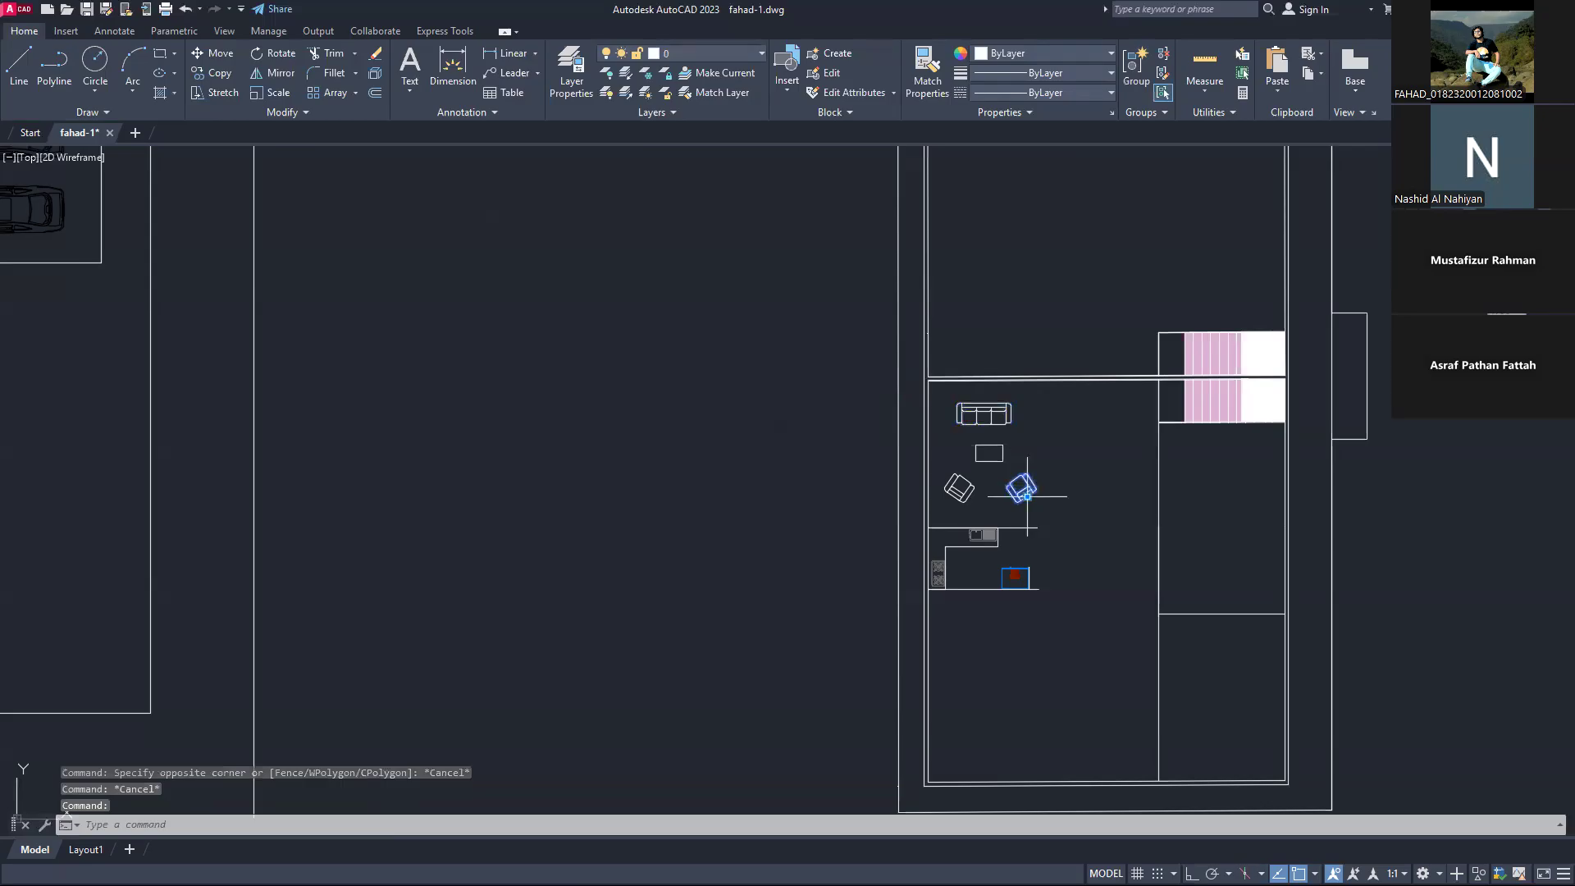
pyautogui.click(1027, 496)
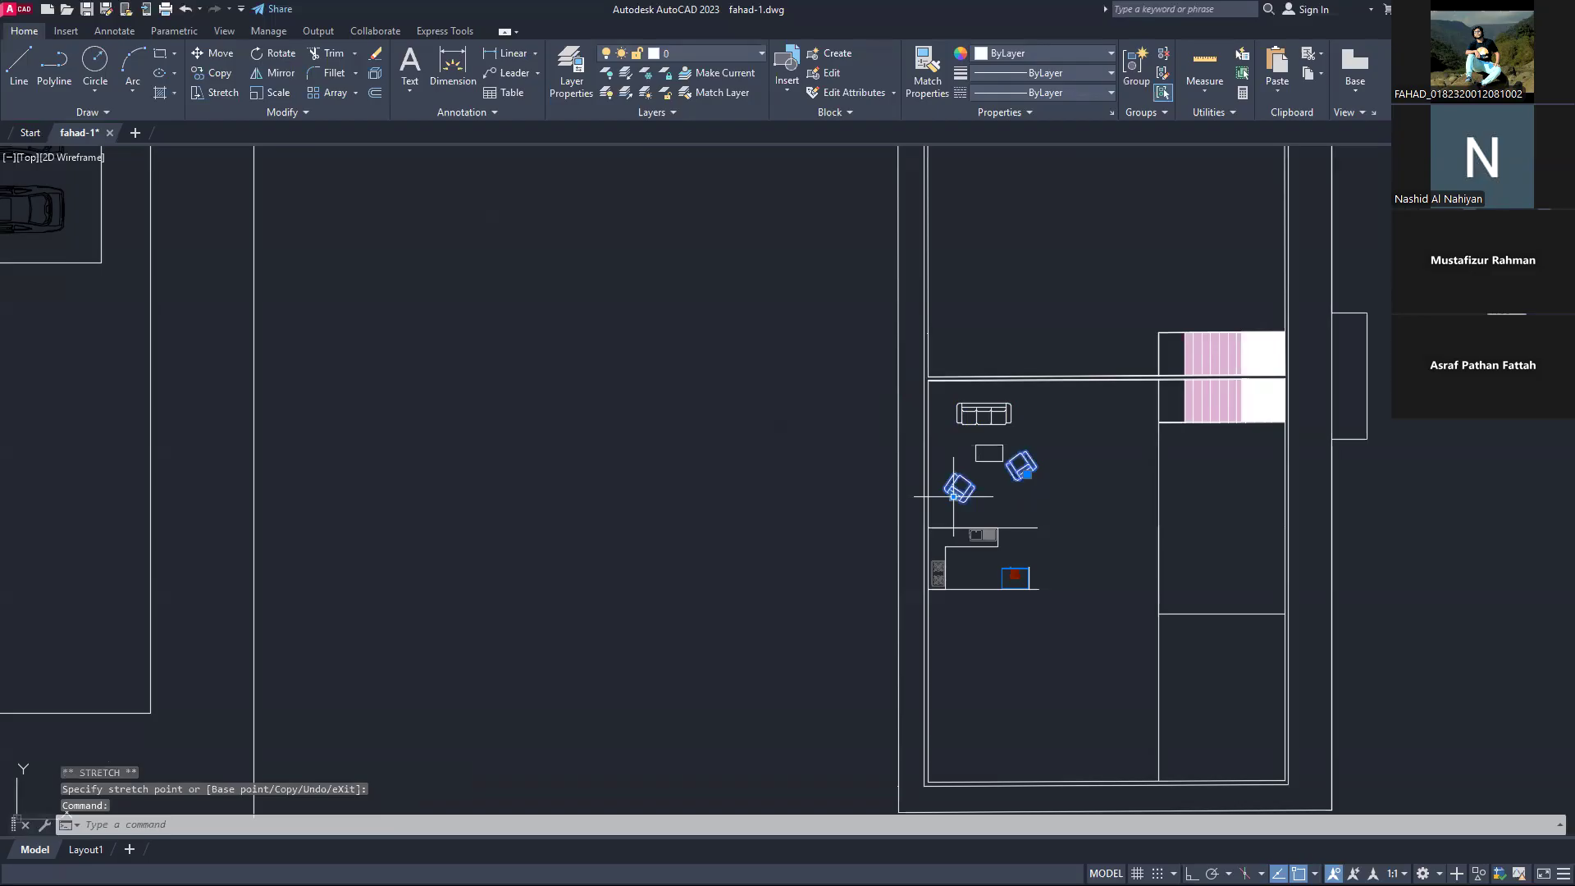
pyautogui.click(953, 496)
pyautogui.click(953, 478)
pyautogui.click(1085, 462)
pyautogui.press('Escape')
pyautogui.press('Escape')
# Step: Examine the seating group in the two-room plan and compare the layout with the furnished plan
pyautogui.scroll(-2, 872, 462)
pyautogui.scroll(2, 1017, 489)
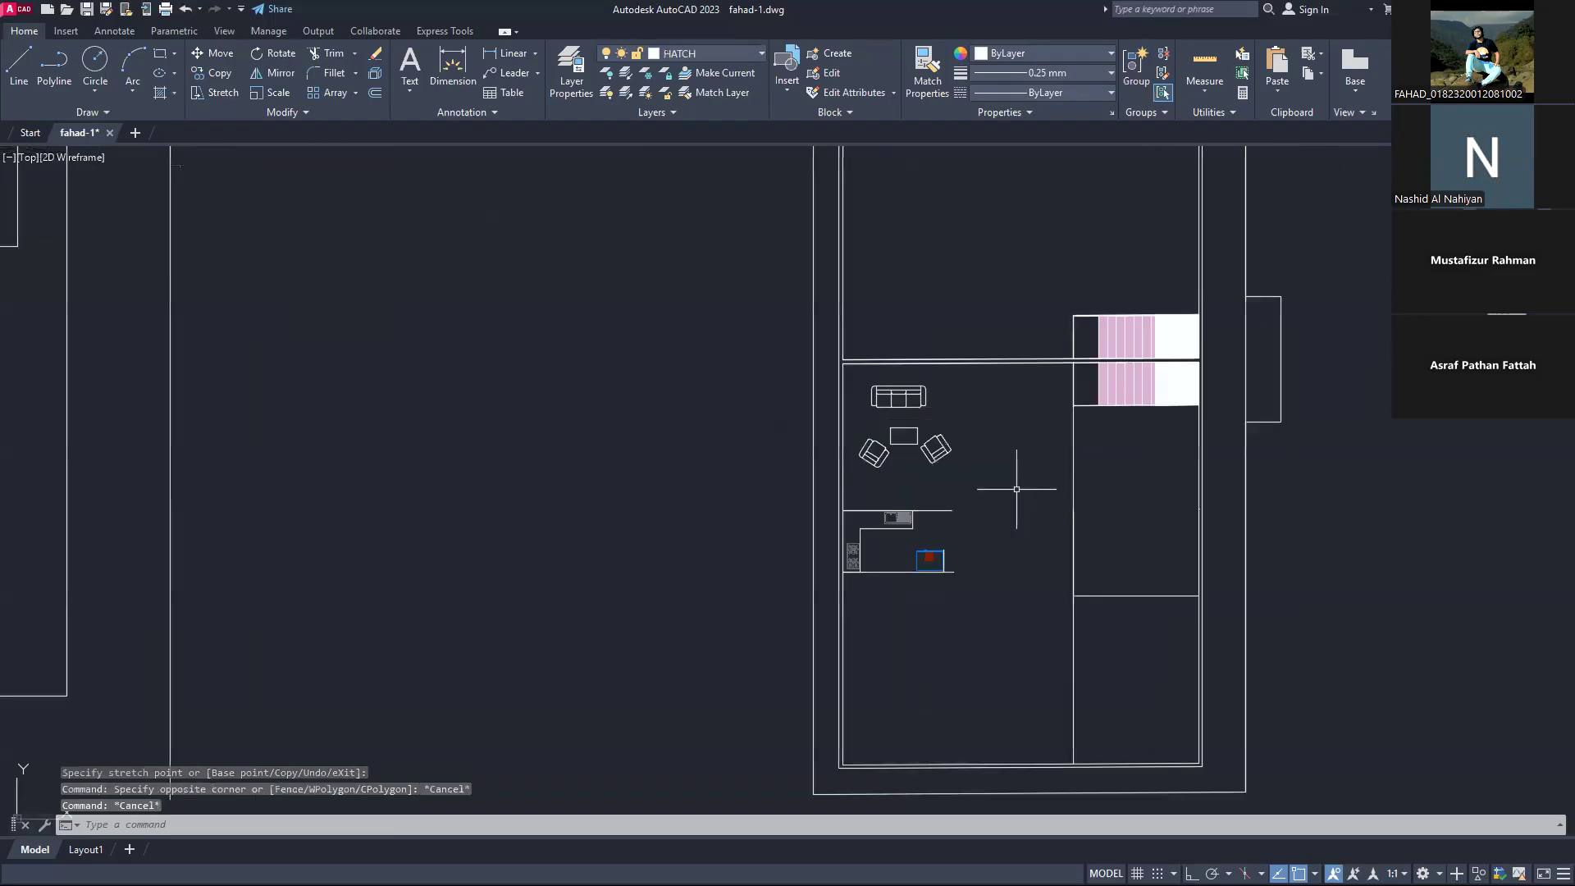
pyautogui.scroll(-2, 973, 490)
pyautogui.scroll(-2, 521, 351)
pyautogui.scroll(5, 394, 215)
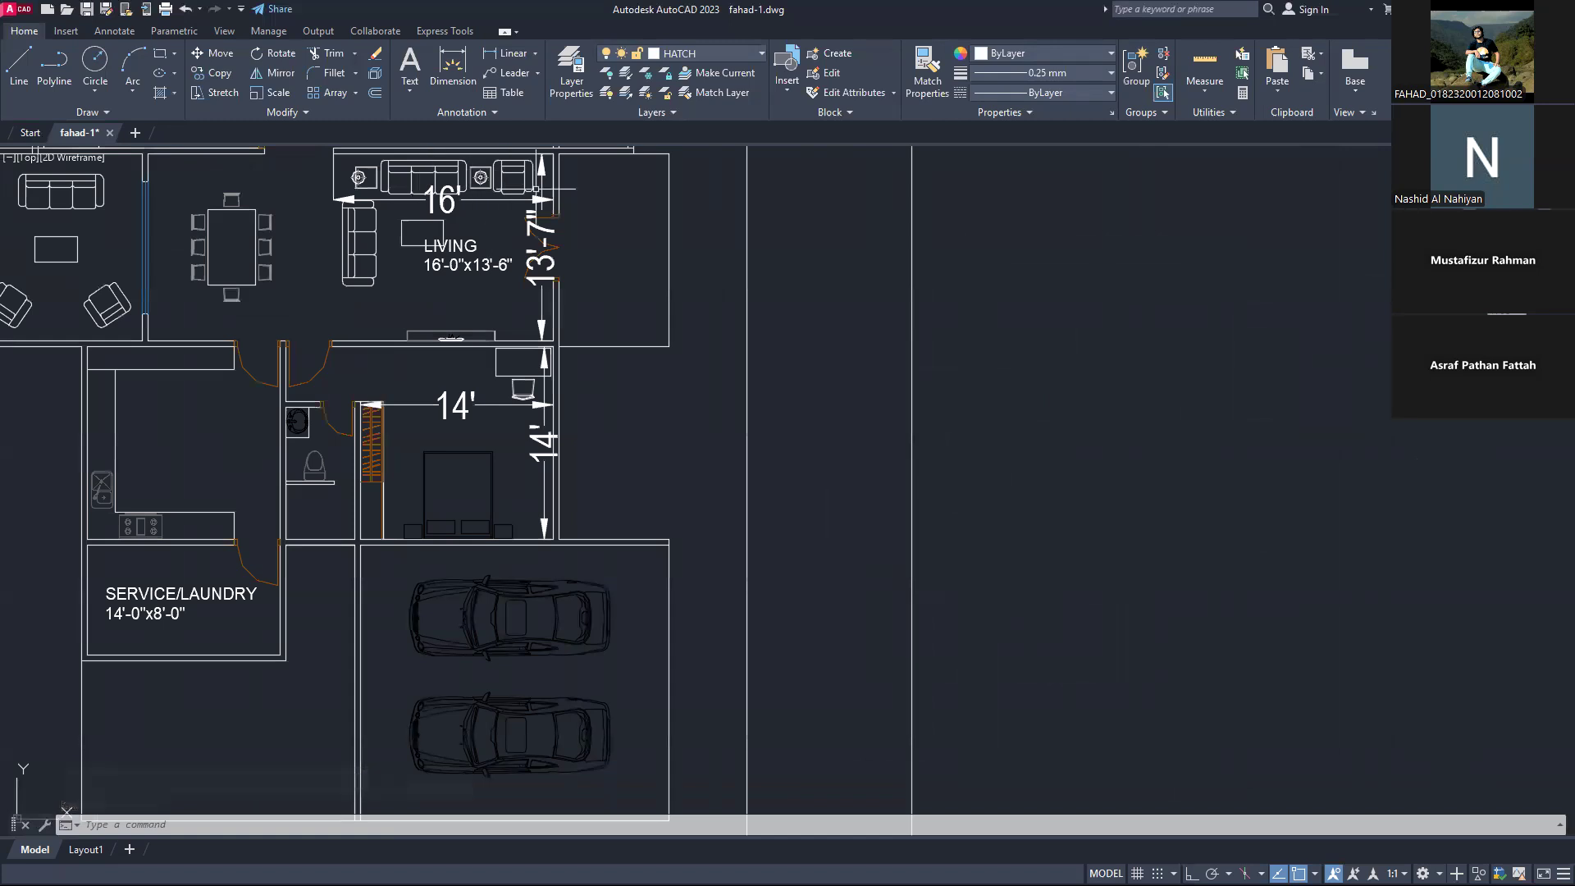
pyautogui.scroll(-5, 861, 393)
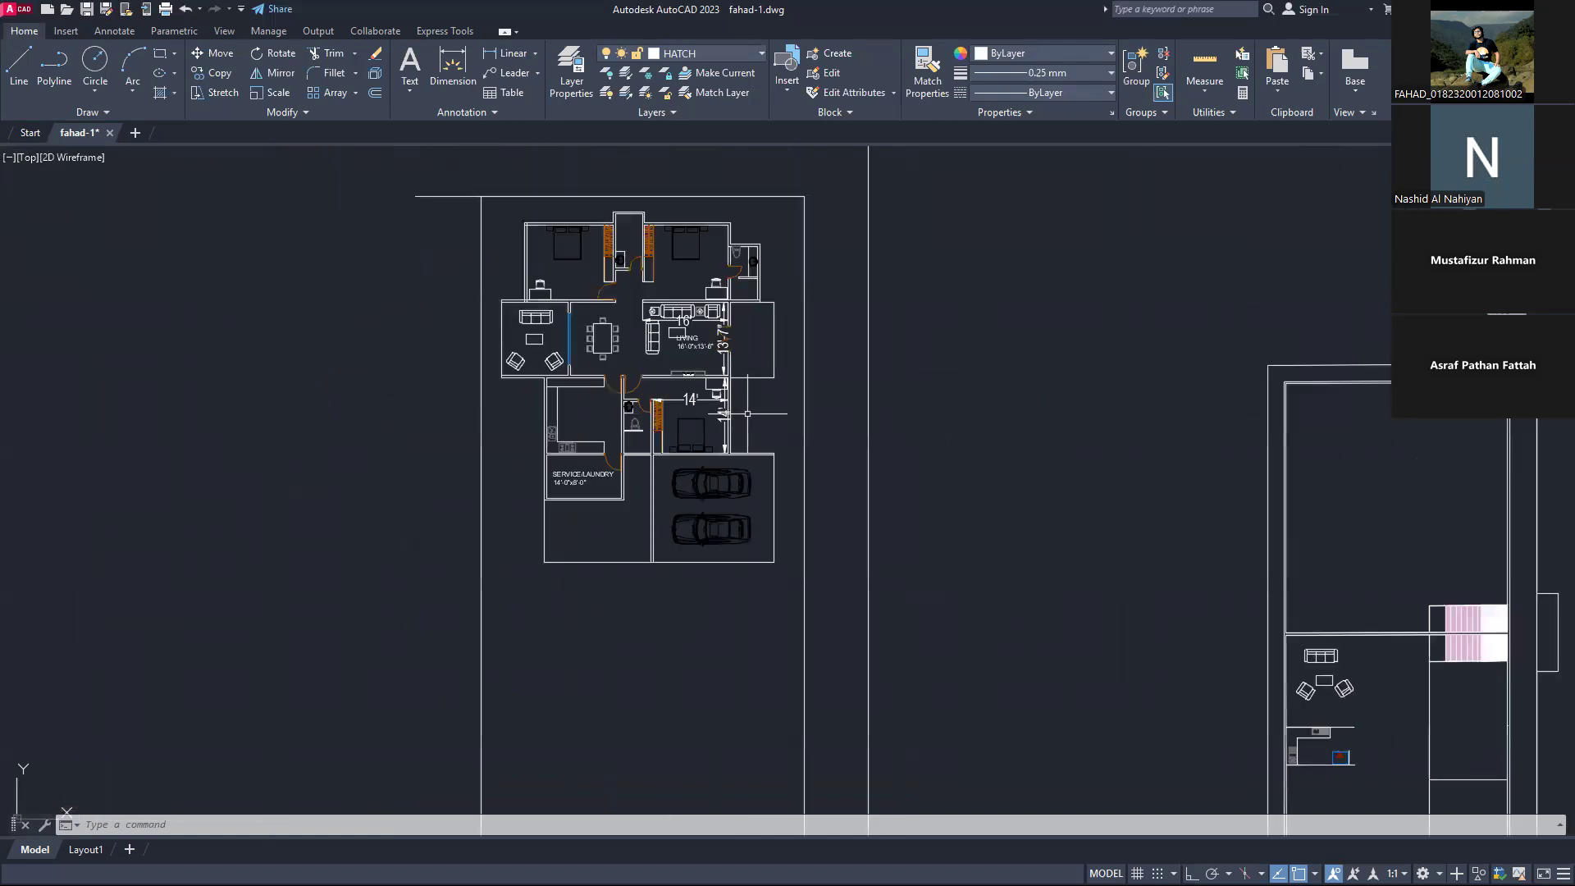
pyautogui.scroll(-2, 595, 496)
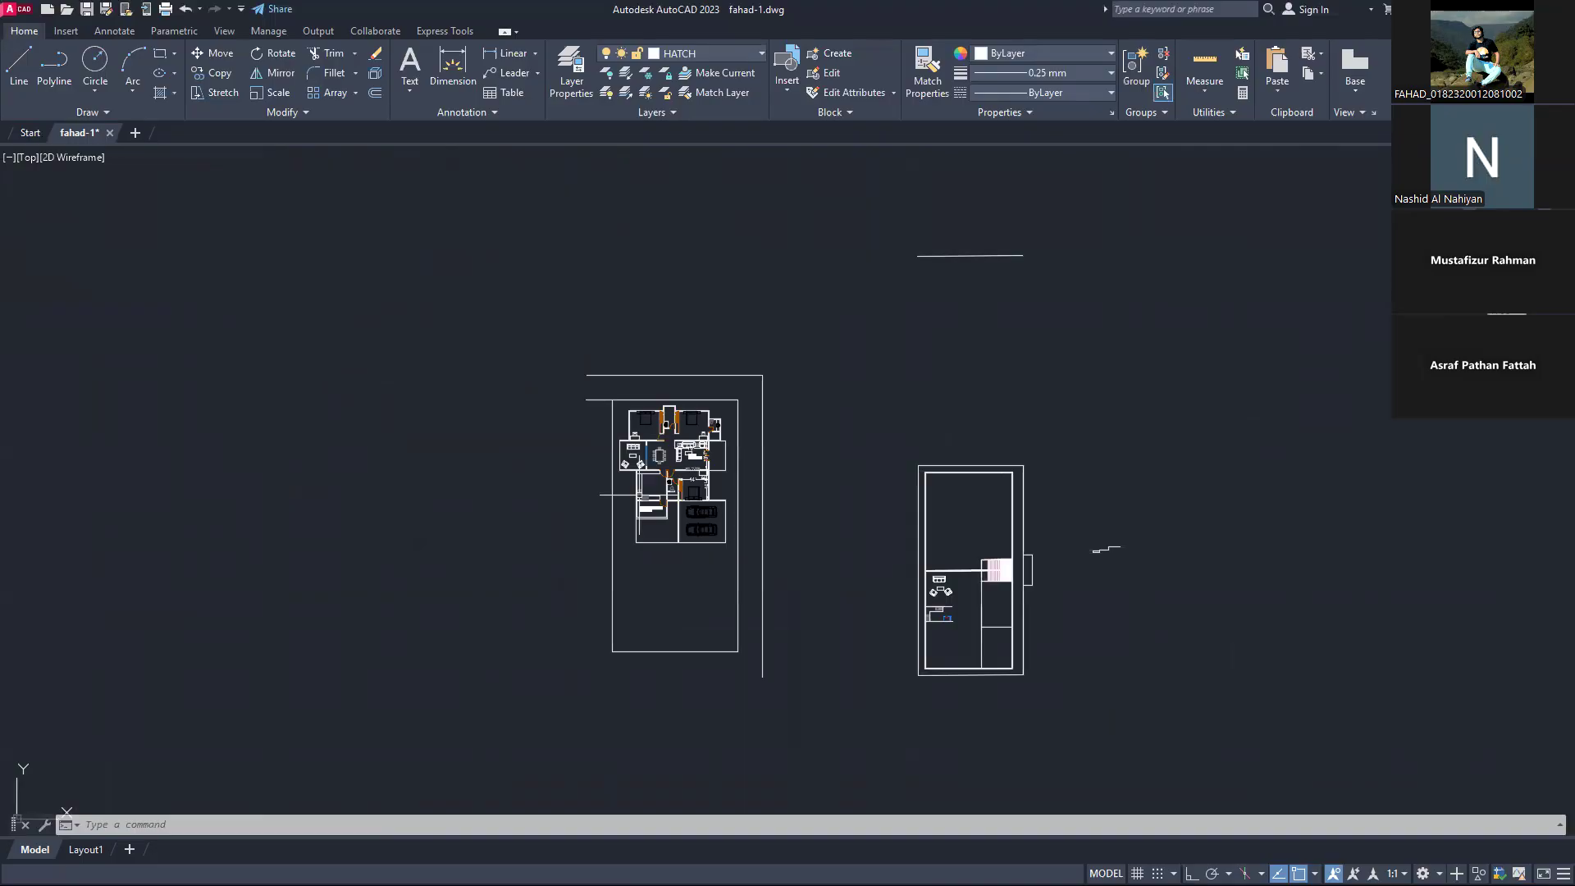
pyautogui.scroll(4, 1033, 607)
pyautogui.scroll(-5, 966, 588)
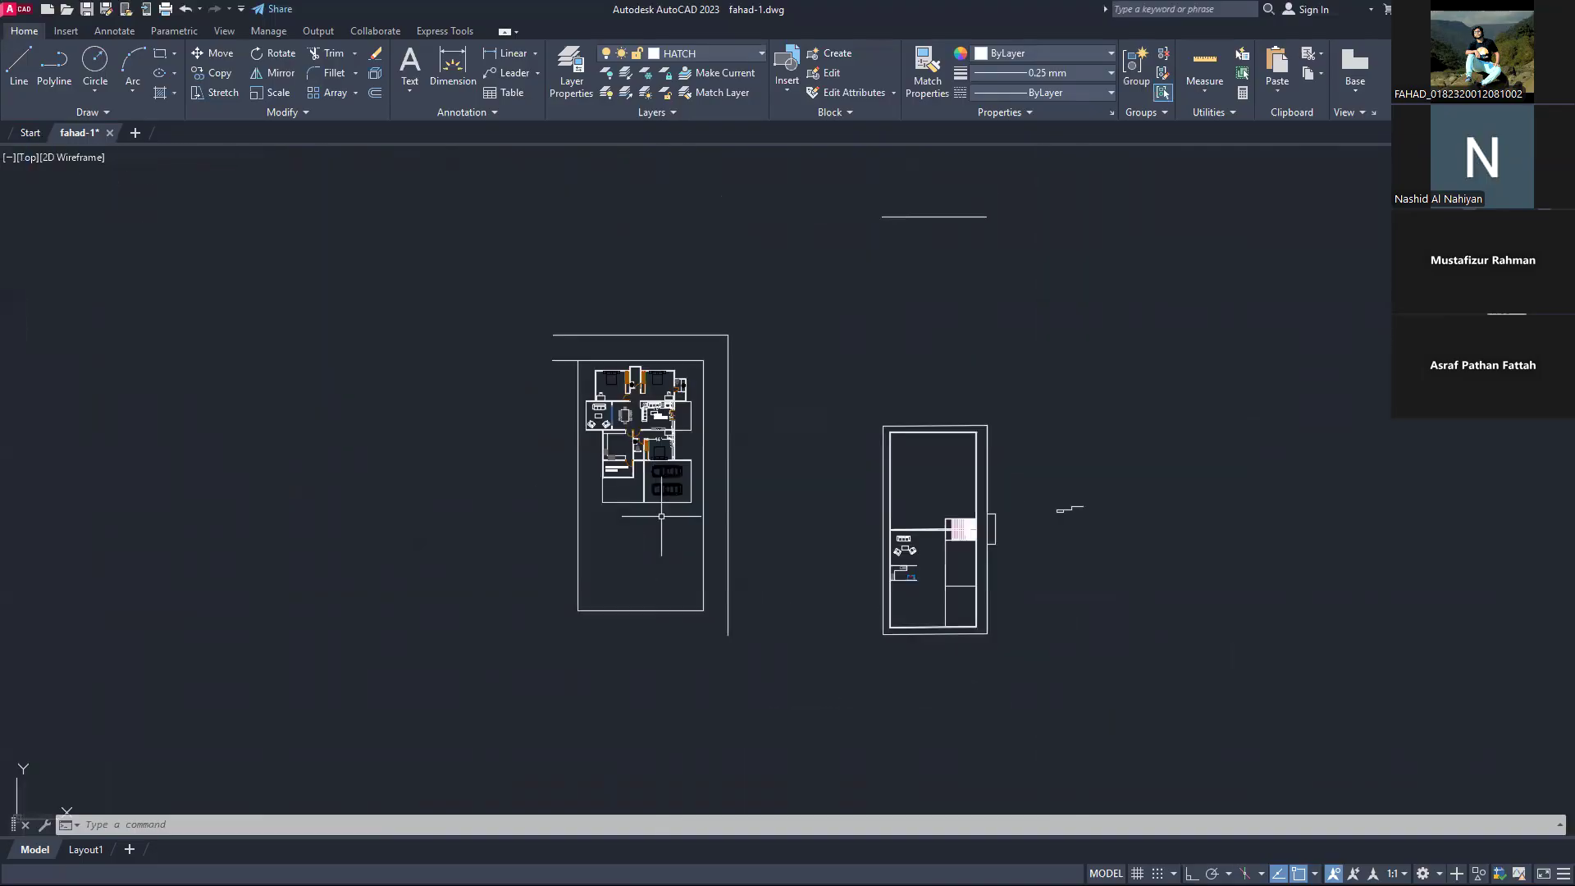
# Step: Copy the eight-seat dining table from the furnished plan into the two-room plan, beside the sitting area's seating group
pyautogui.scroll(4, 647, 452)
pyautogui.scroll(4, 602, 336)
pyautogui.moveTo(566, 312)
pyautogui.mouseDown()
pyautogui.moveTo(512, 316)
pyautogui.moveTo(492, 471)
pyautogui.moveTo(574, 504)
pyautogui.moveTo(656, 394)
pyautogui.moveTo(628, 369)
pyautogui.mouseUp()
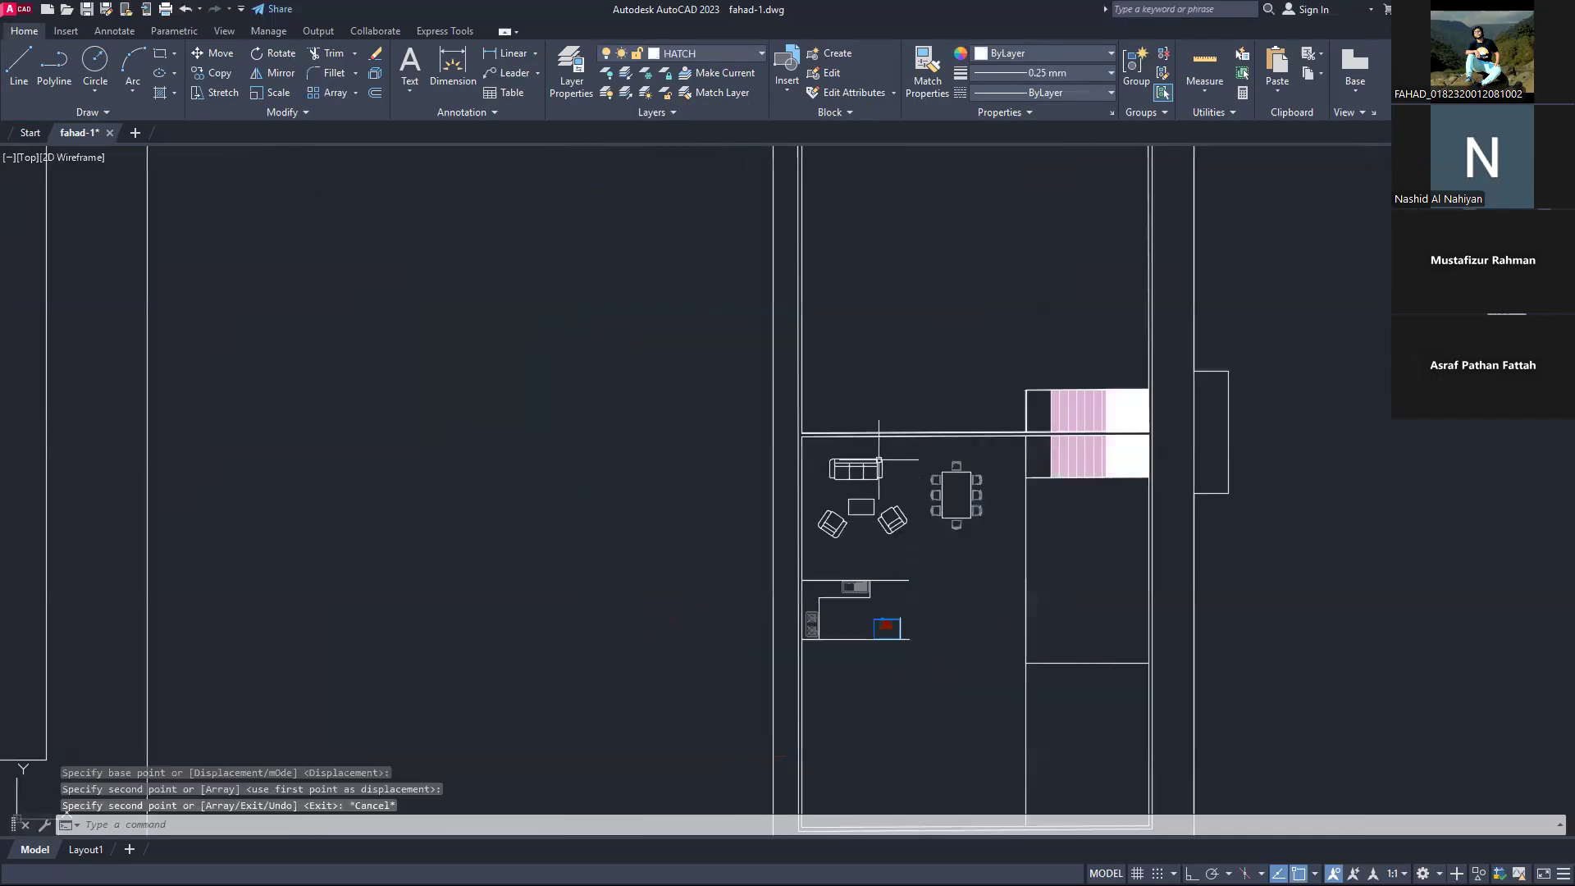
# Step: Move the seating group below the dining table, and shift the dining table over to the outer-wall side of the room
pyautogui.moveTo(908, 464)
pyautogui.mouseDown()
pyautogui.moveTo(872, 447)
pyautogui.moveTo(820, 477)
pyautogui.moveTo(829, 533)
pyautogui.moveTo(903, 545)
pyautogui.moveTo(936, 488)
pyautogui.moveTo(889, 521)
pyautogui.moveTo(874, 507)
pyautogui.mouseUp()
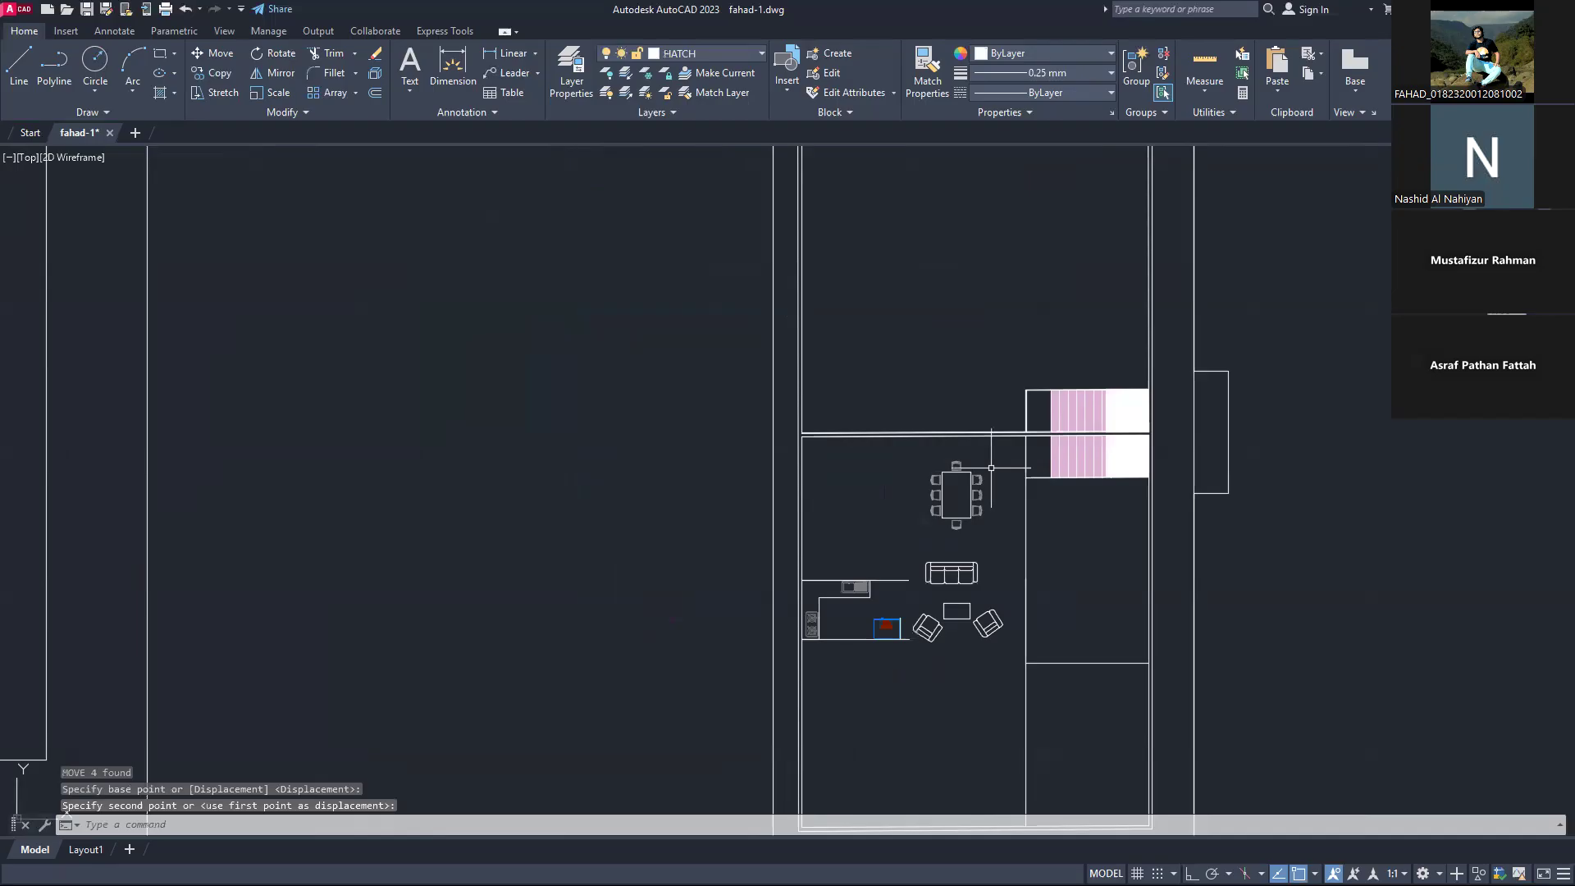
pyautogui.moveTo(991, 468)
pyautogui.mouseDown()
pyautogui.moveTo(943, 468)
pyautogui.moveTo(925, 503)
pyautogui.moveTo(950, 529)
pyautogui.mouseUp()
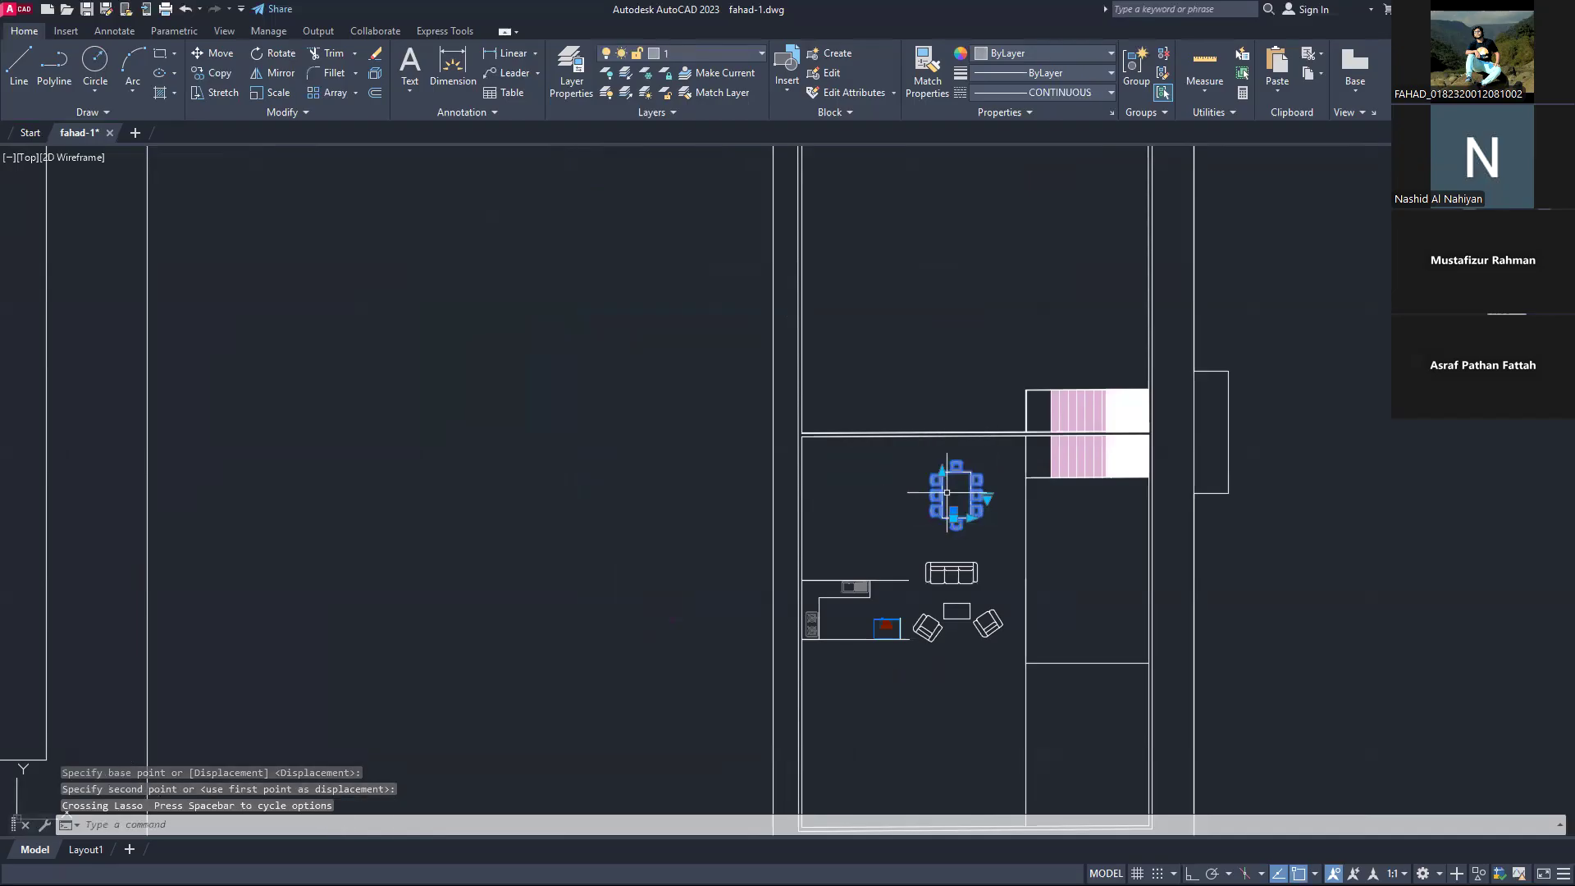
pyautogui.click(943, 536)
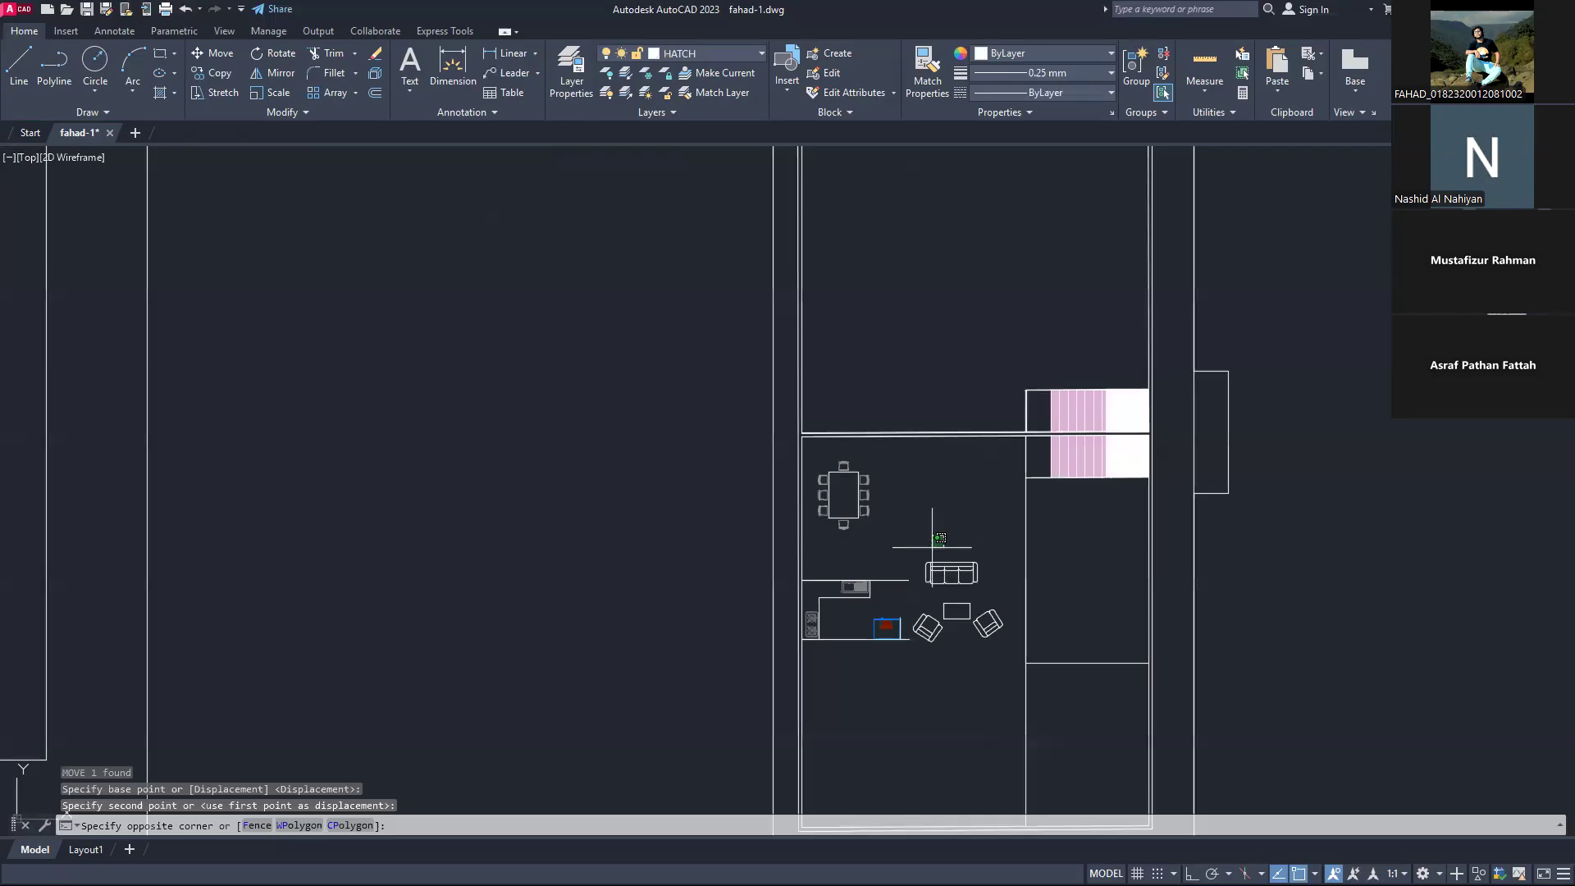
# Step: Move the sofa, coffee table and both armchairs up beside the dining table, just below the dividing wall
pyautogui.moveTo(940, 538)
pyautogui.mouseDown()
pyautogui.moveTo(966, 650)
pyautogui.moveTo(1001, 626)
pyautogui.moveTo(1013, 580)
pyautogui.moveTo(984, 558)
pyautogui.mouseUp()
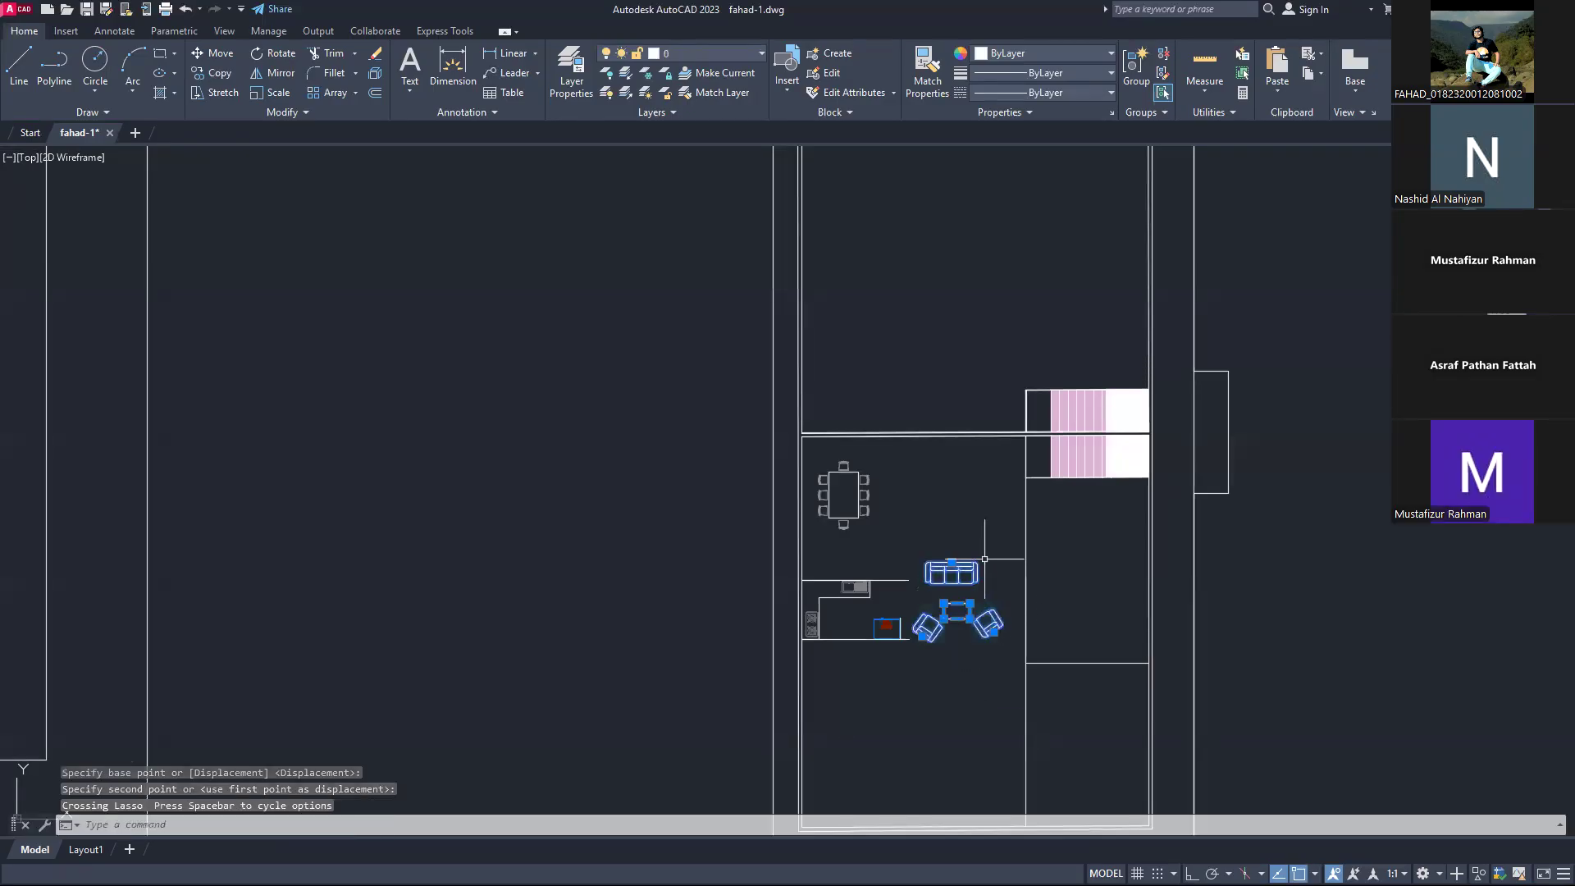
pyautogui.write('m')
pyautogui.press('Return')
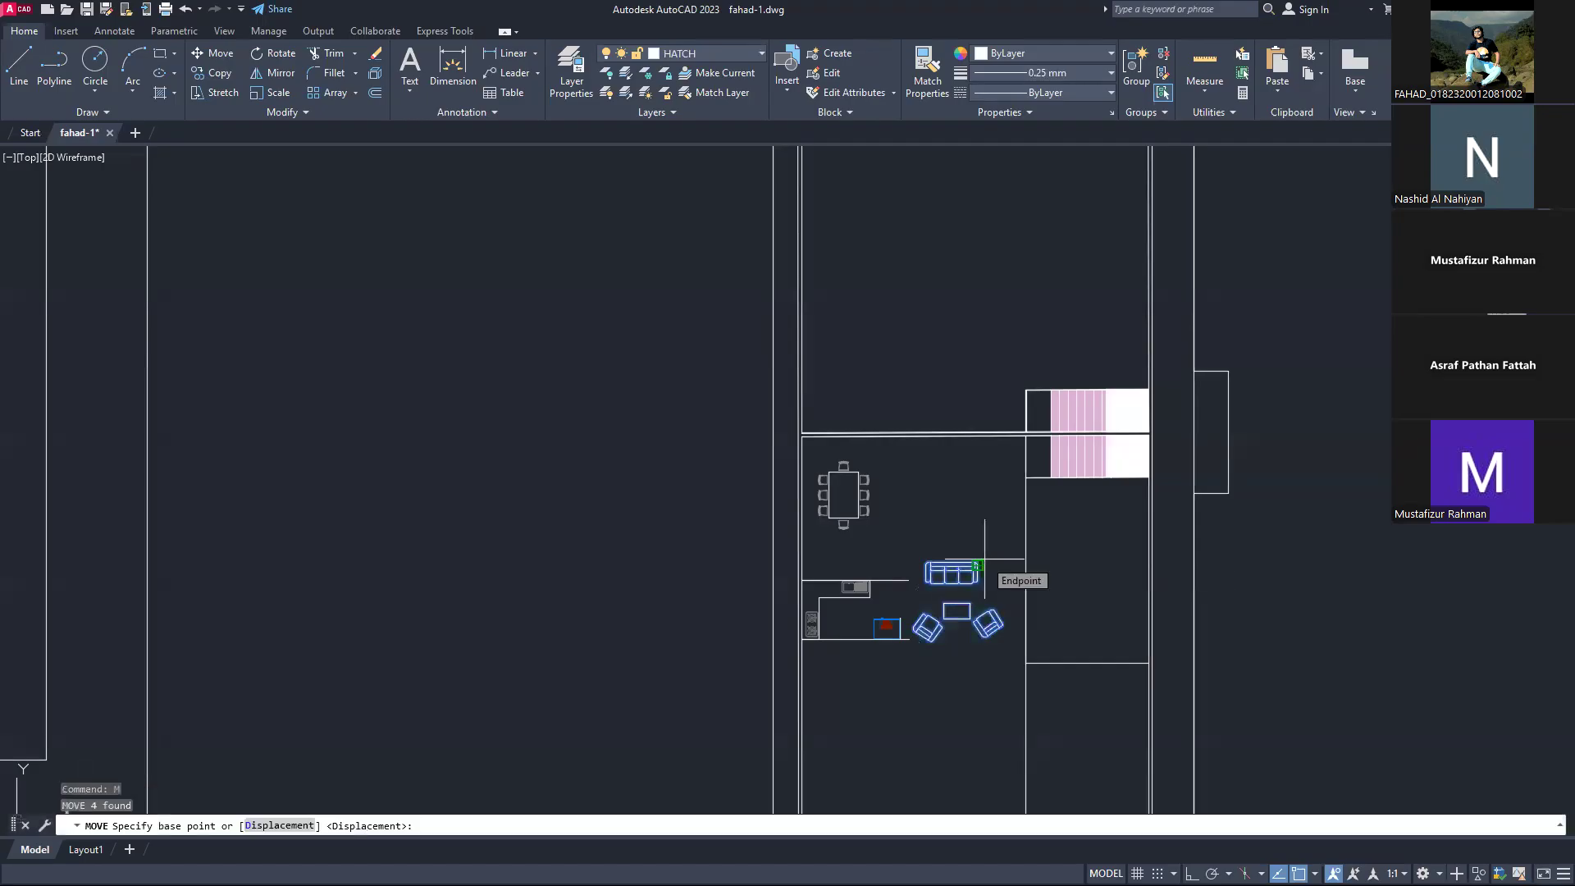
pyautogui.click(984, 564)
pyautogui.press('Escape')
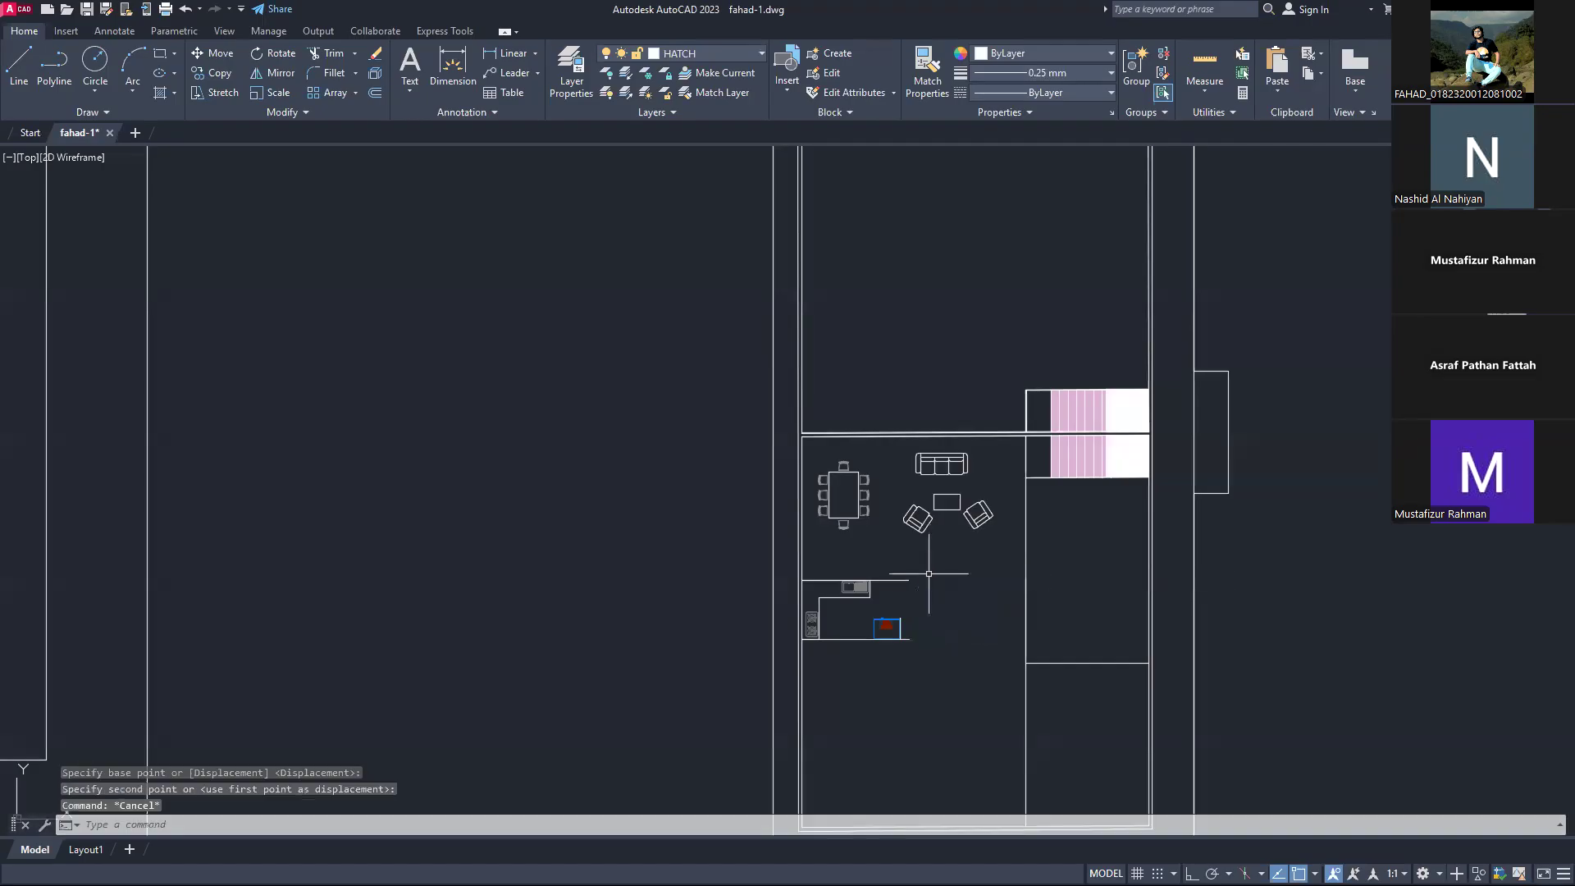
# Step: Draw a short vertical wall line upward from the free end of the kitchen's lower wall
pyautogui.scroll(-2, 909, 611)
pyautogui.scroll(3, 921, 602)
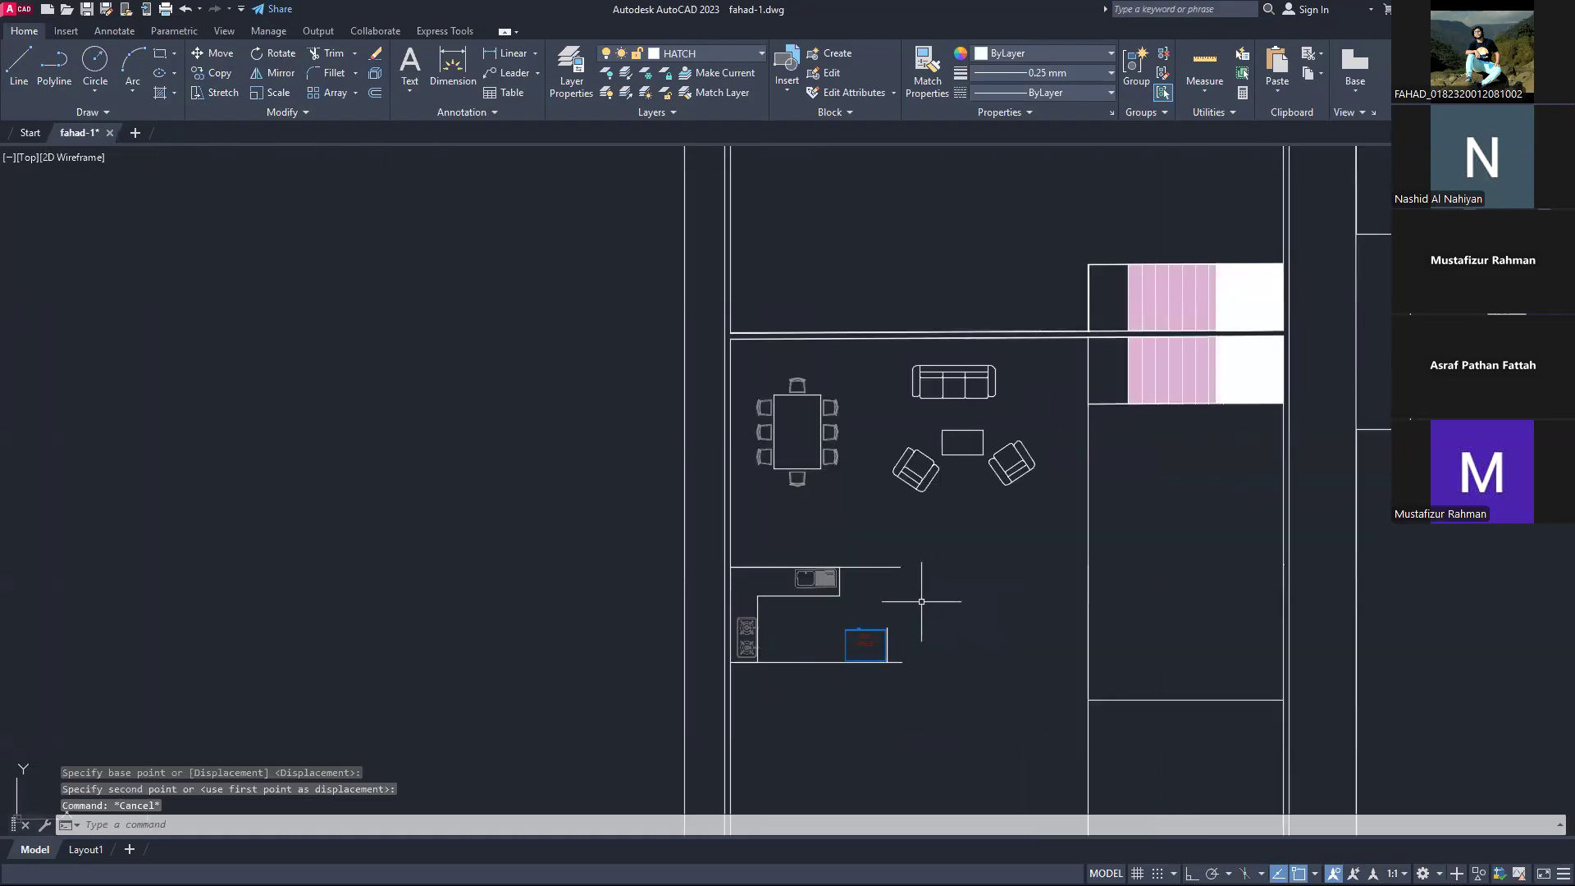
pyautogui.scroll(-2, 921, 603)
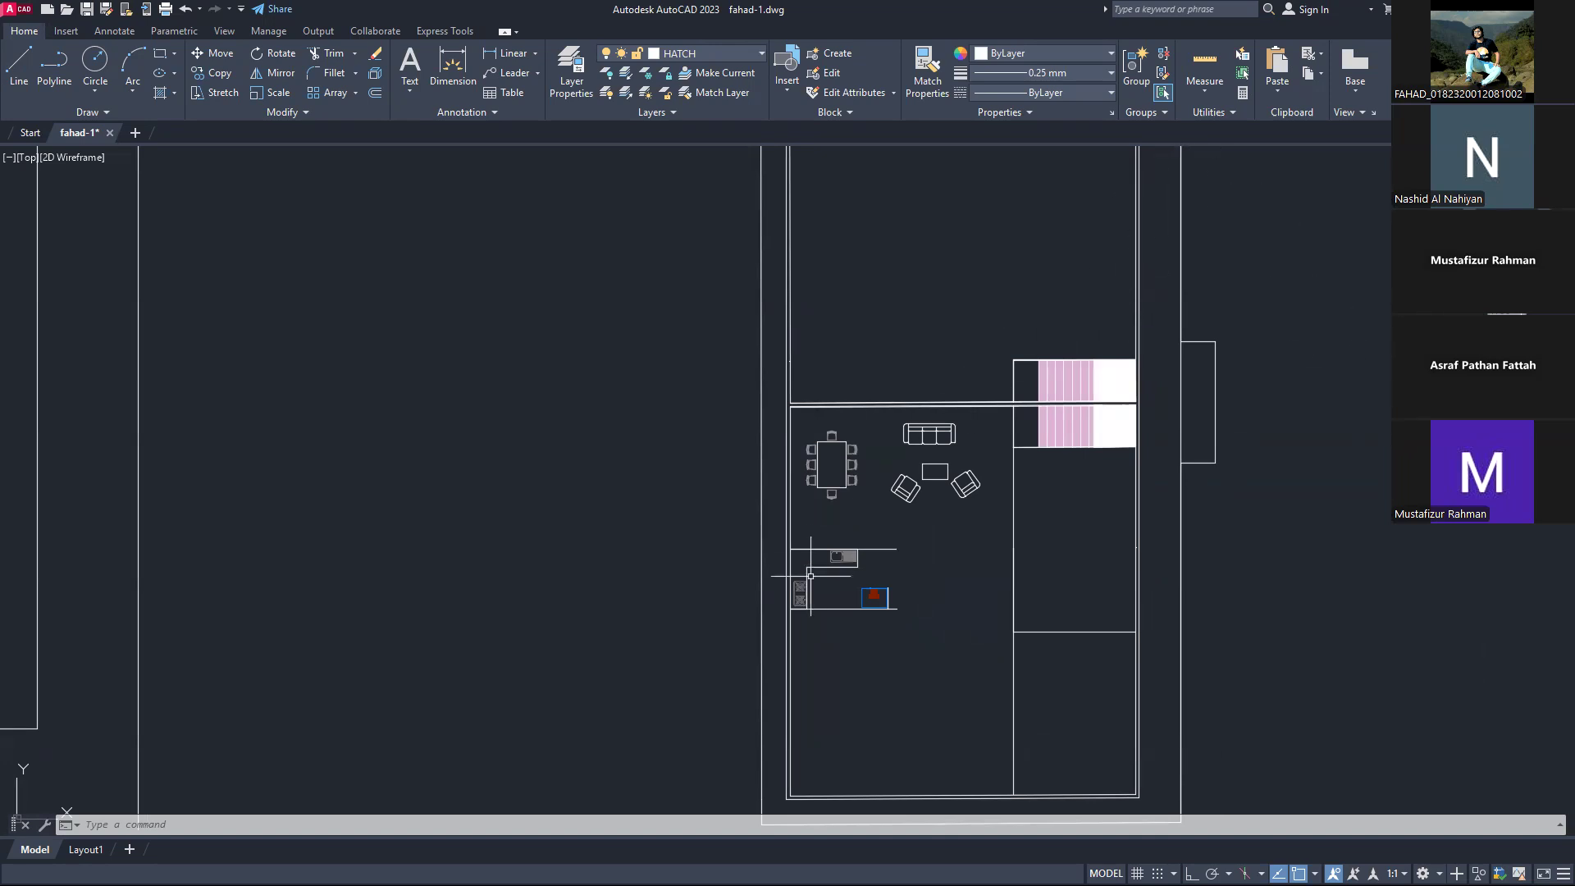
pyautogui.scroll(2, 860, 609)
pyautogui.scroll(-2, 883, 554)
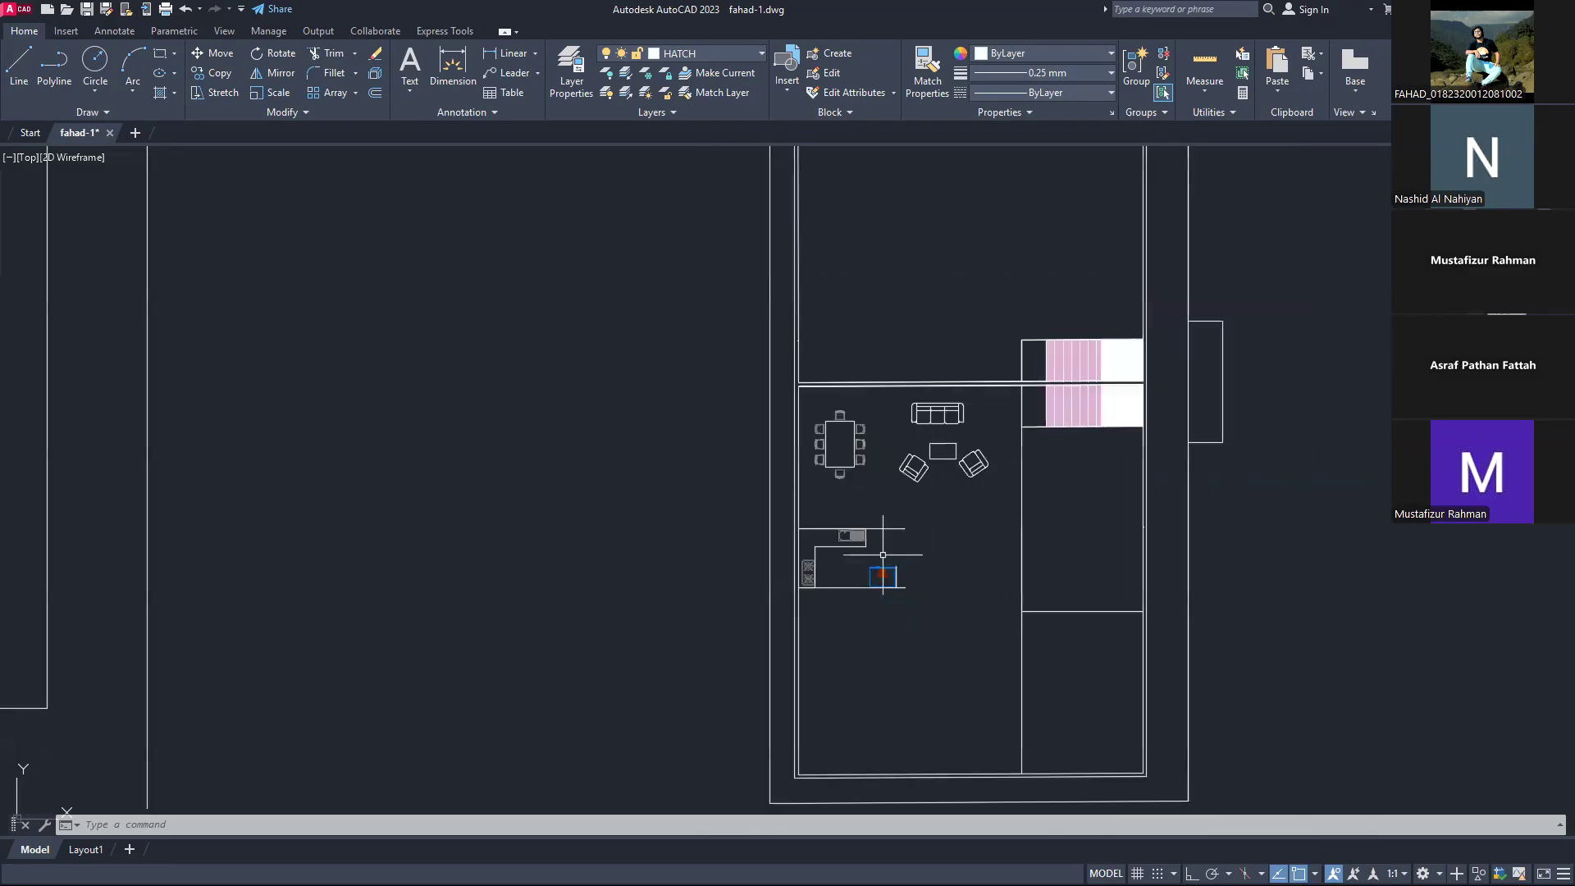
pyautogui.scroll(4, 883, 555)
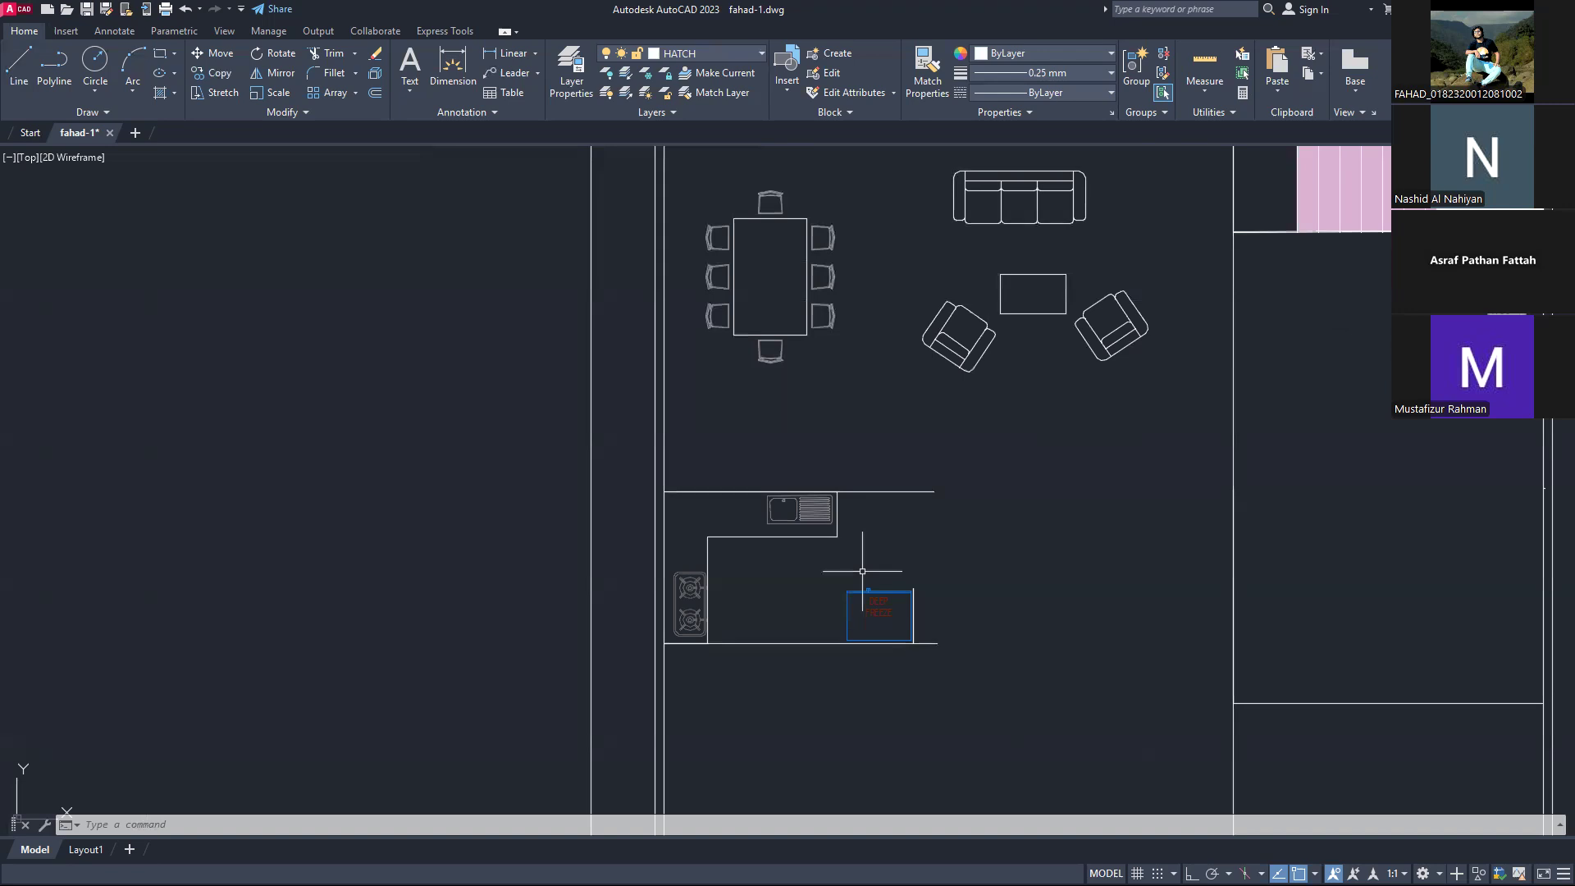
pyautogui.scroll(-4, 801, 320)
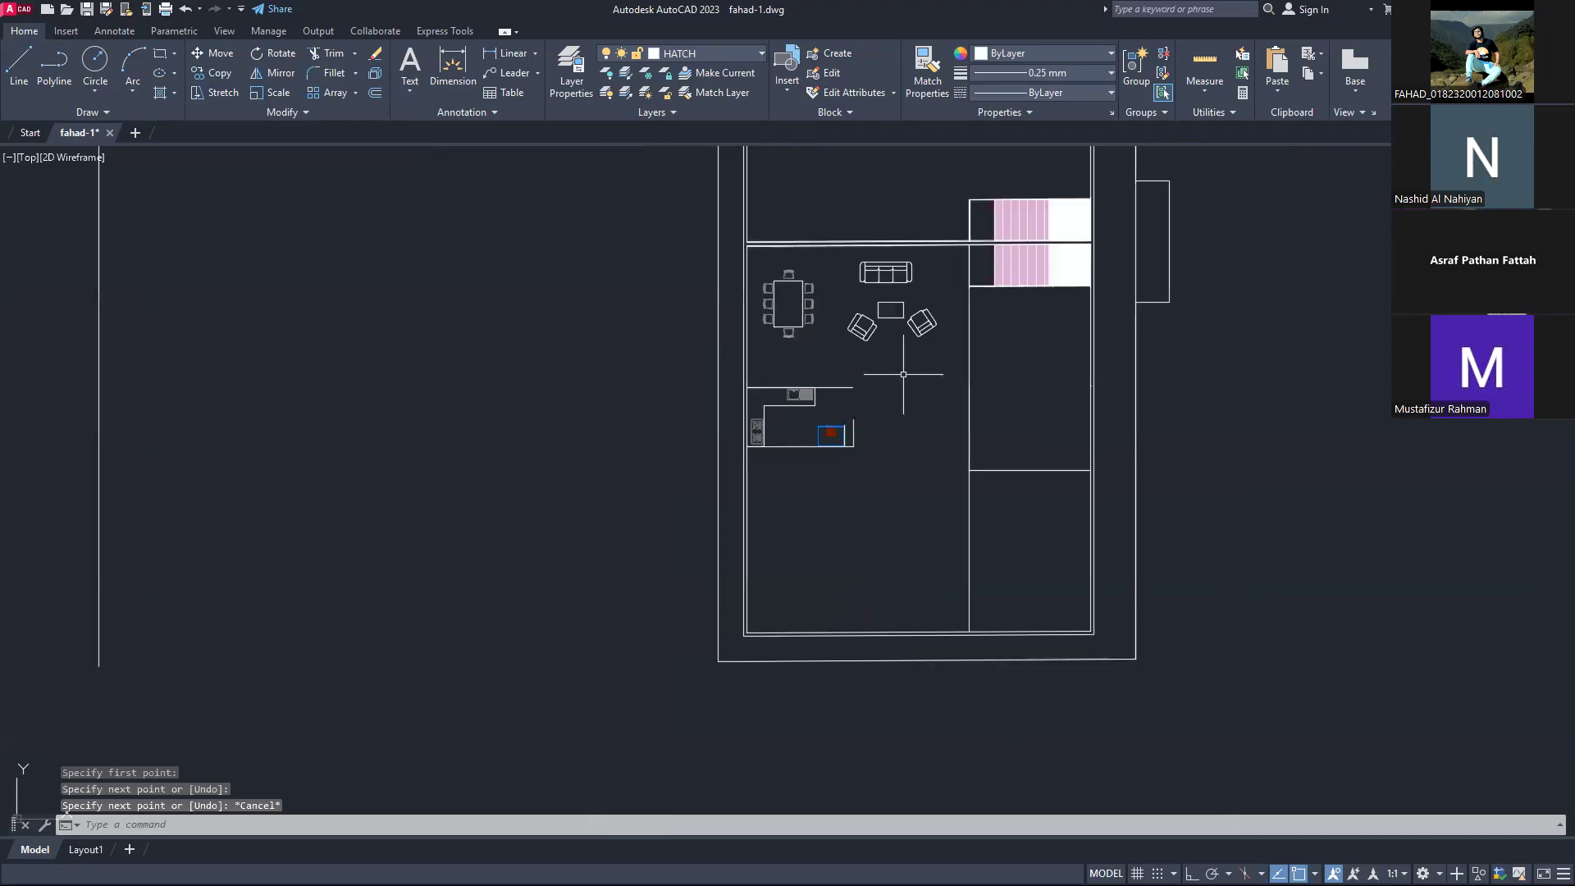
pyautogui.scroll(2, 903, 374)
pyautogui.scroll(-2, 681, 315)
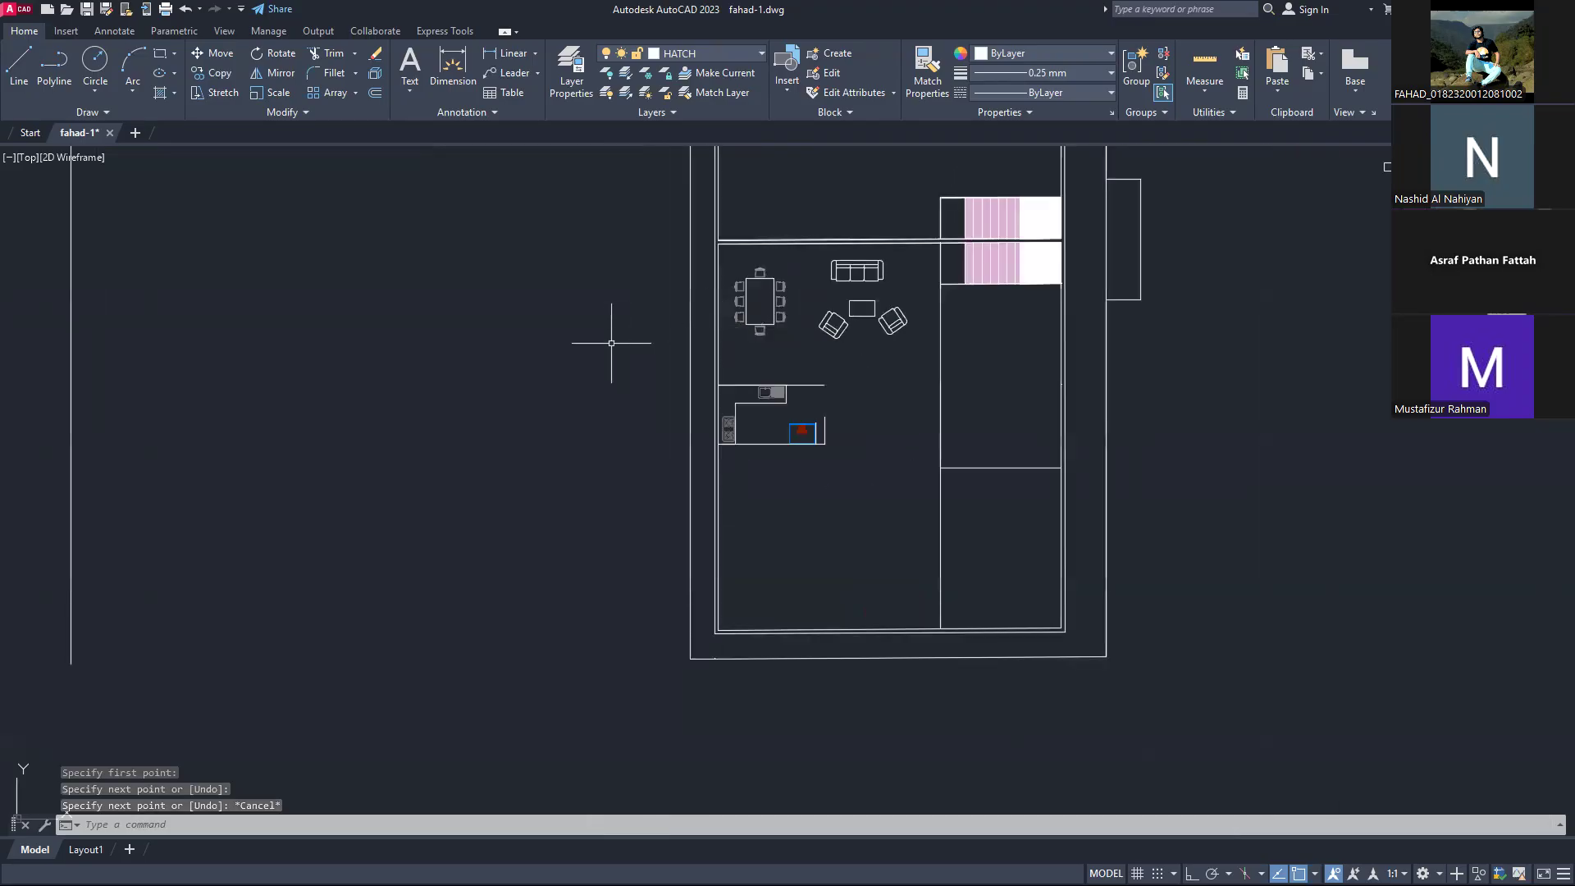
# Step: Draw a vertical wall line downward from the free end of the kitchen's lower wall
pyautogui.click(13, 64)
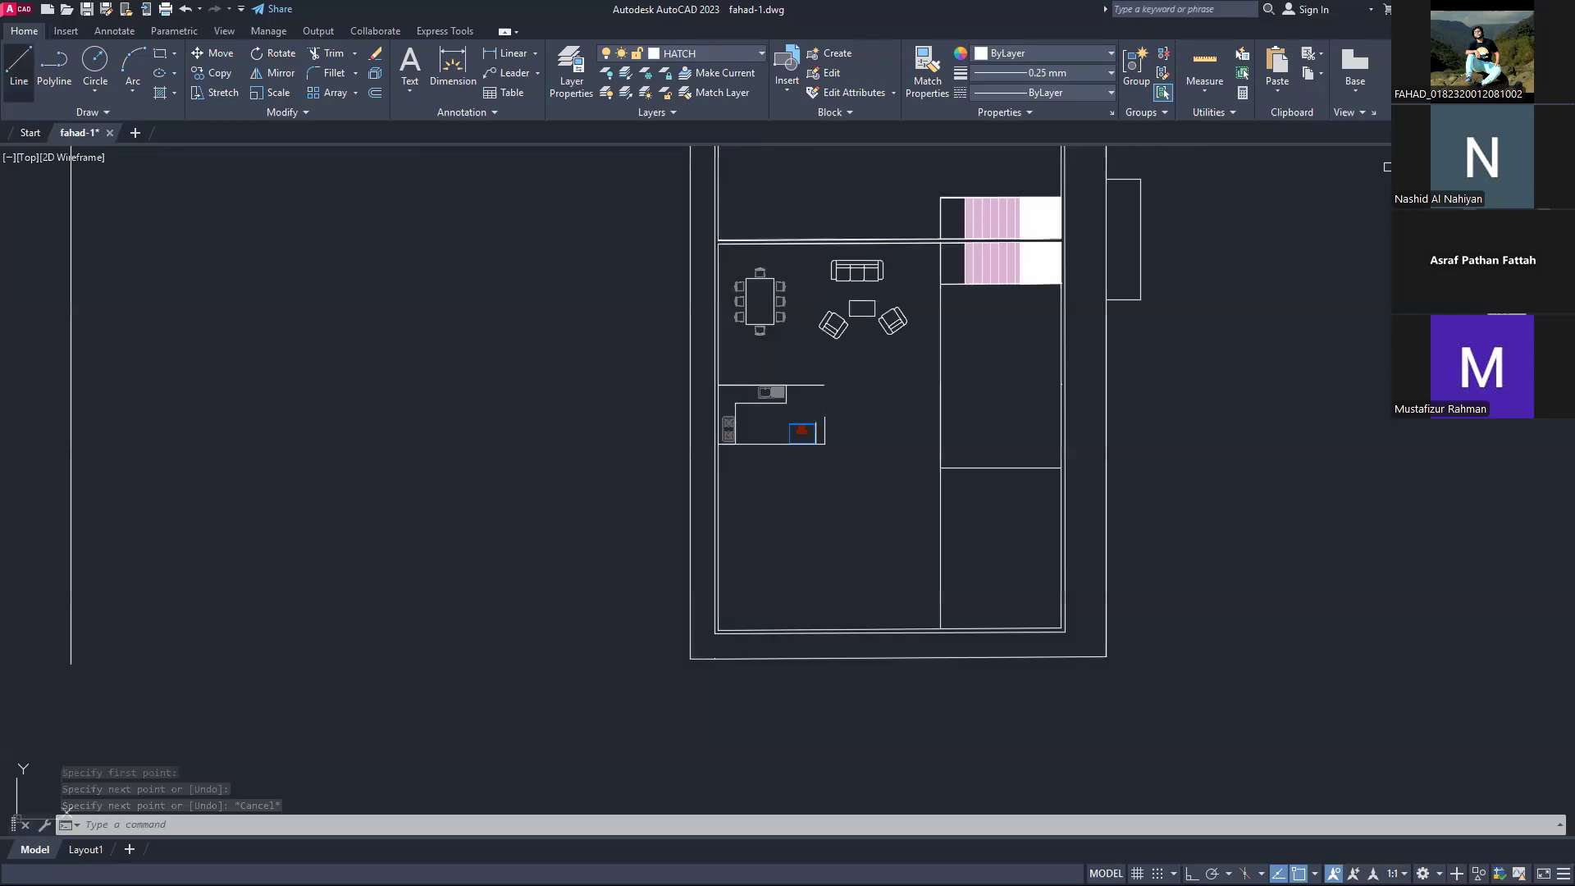
pyautogui.scroll(2, 824, 451)
pyautogui.click(825, 440)
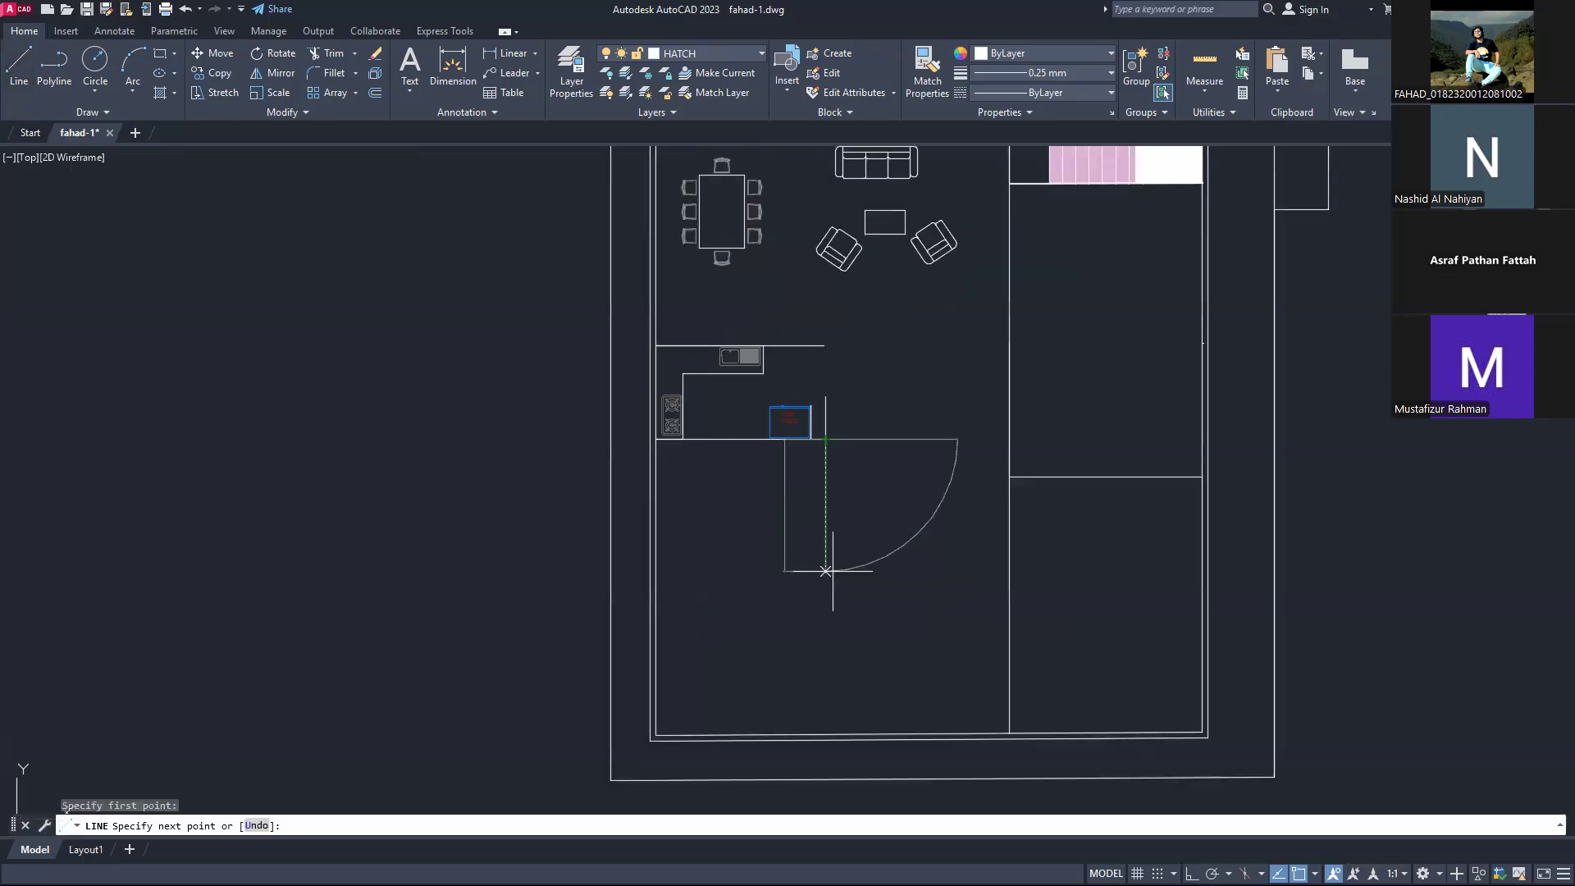
pyautogui.press('Escape')
# Step: Copy the toilet, washbasin and surrounding walls from the furnished ground floor plan into the two-room plan, just above the kitchen
pyautogui.scroll(-8, 825, 570)
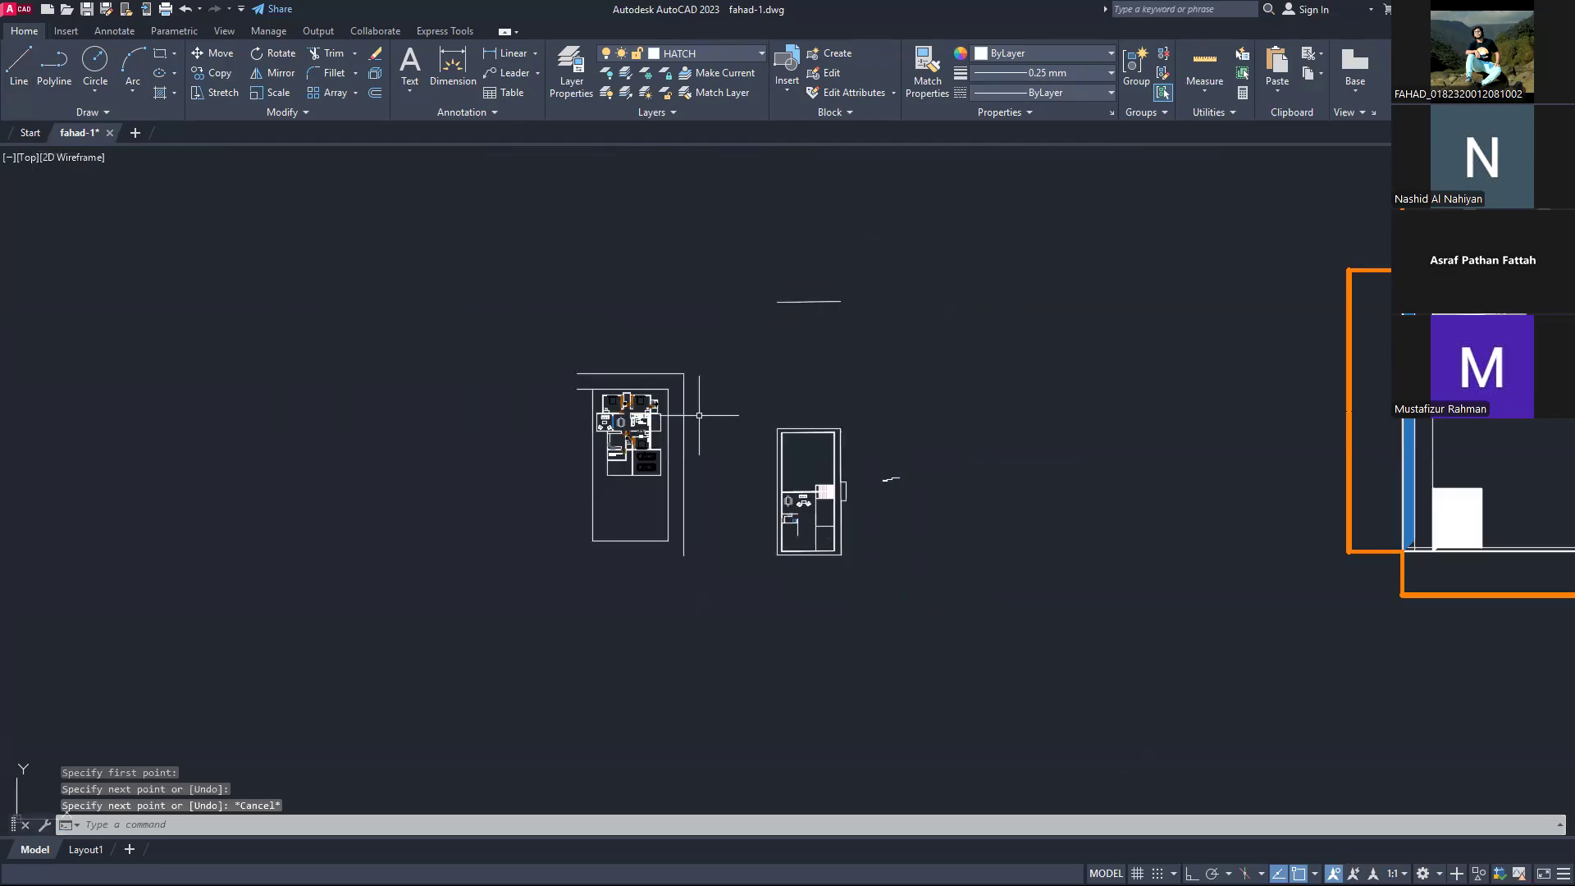
pyautogui.scroll(-3, 699, 414)
pyautogui.scroll(6, 932, 380)
pyautogui.scroll(8, 714, 498)
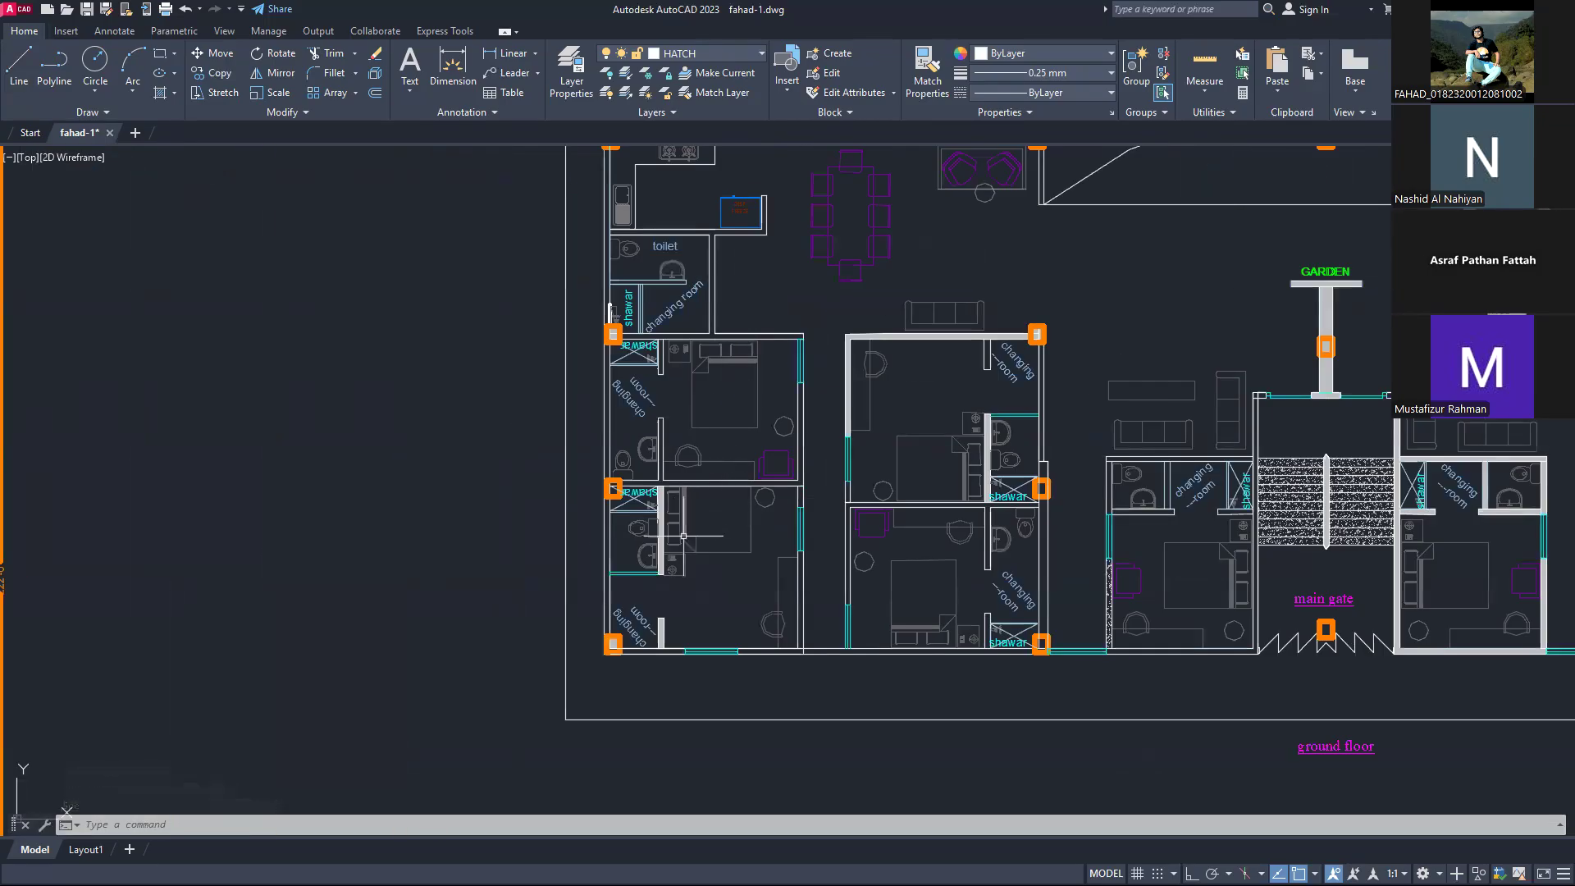
pyautogui.scroll(-5, 825, 484)
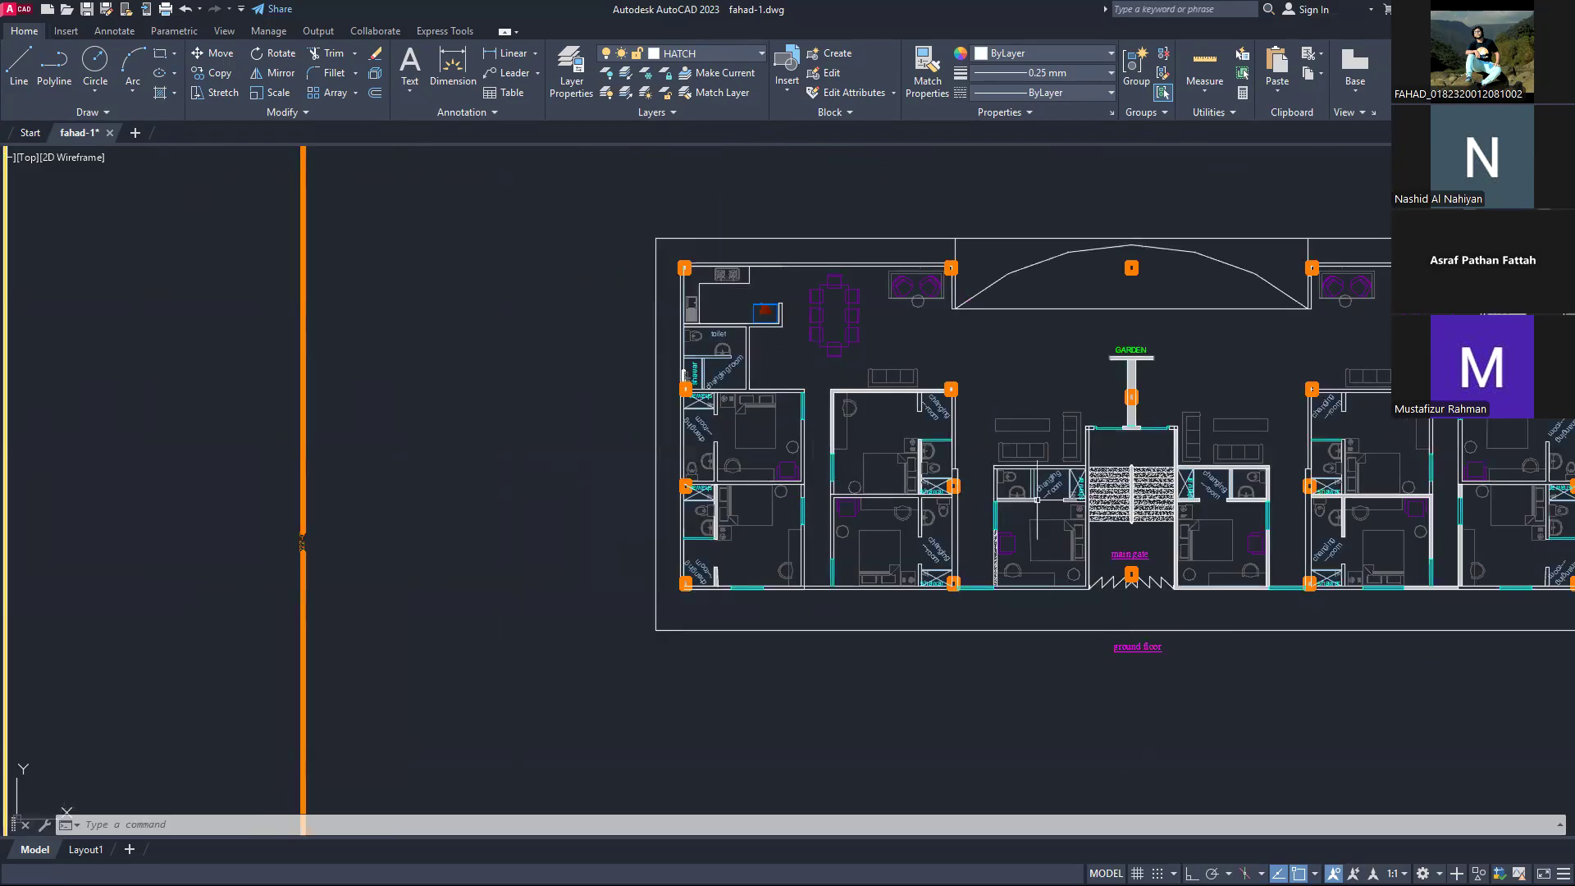
pyautogui.scroll(7, 1037, 499)
pyautogui.scroll(2, 1037, 500)
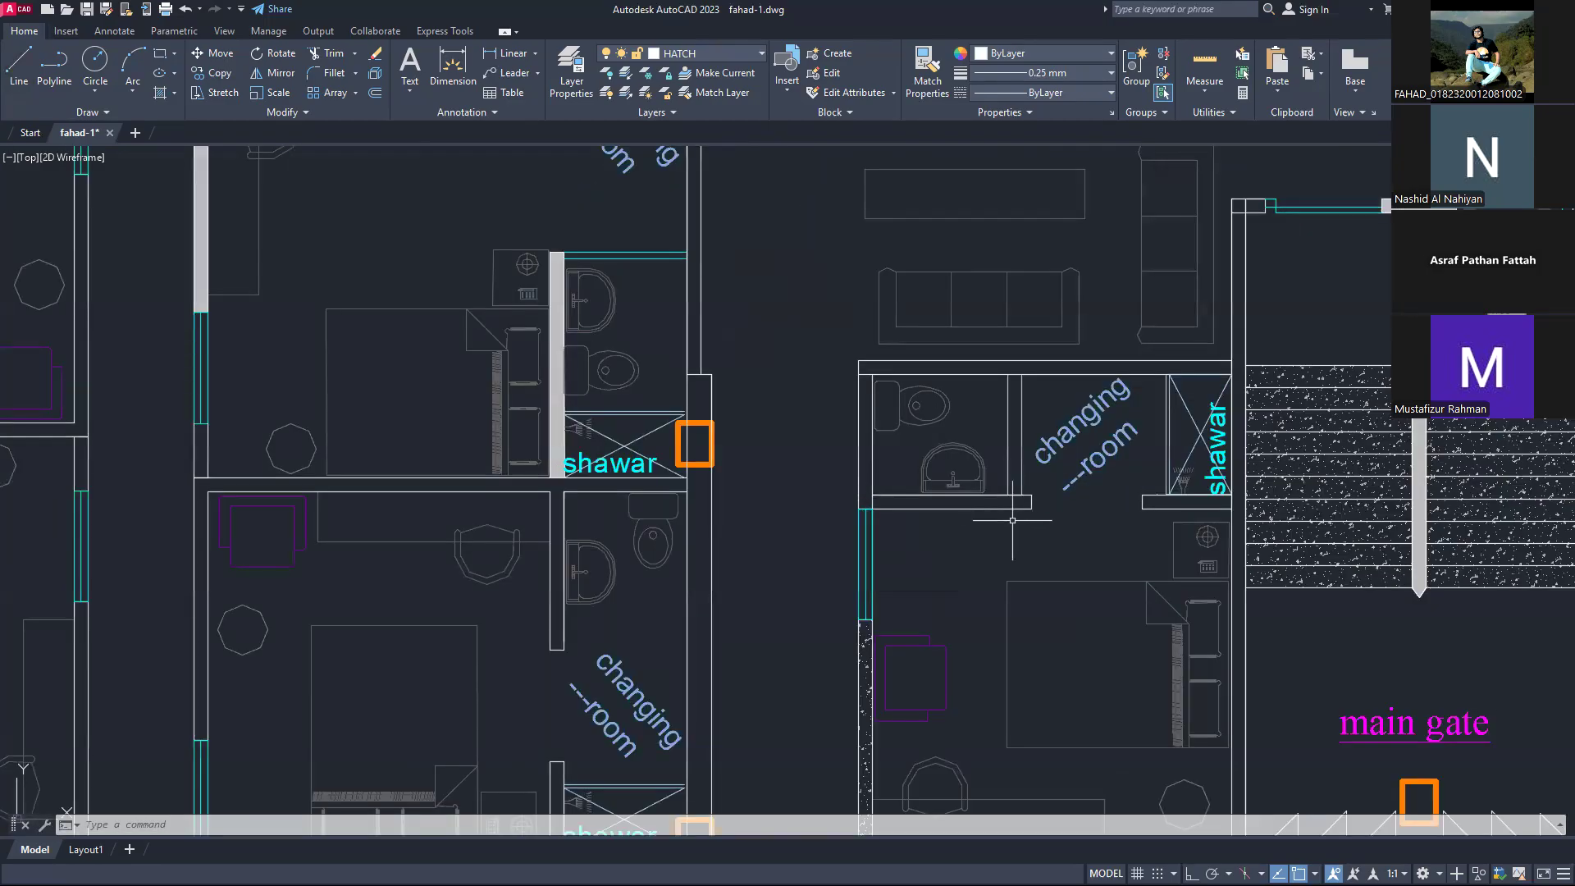
pyautogui.moveTo(838, 362)
pyautogui.mouseDown()
pyautogui.moveTo(876, 468)
pyautogui.moveTo(1058, 509)
pyautogui.moveTo(985, 369)
pyautogui.mouseUp()
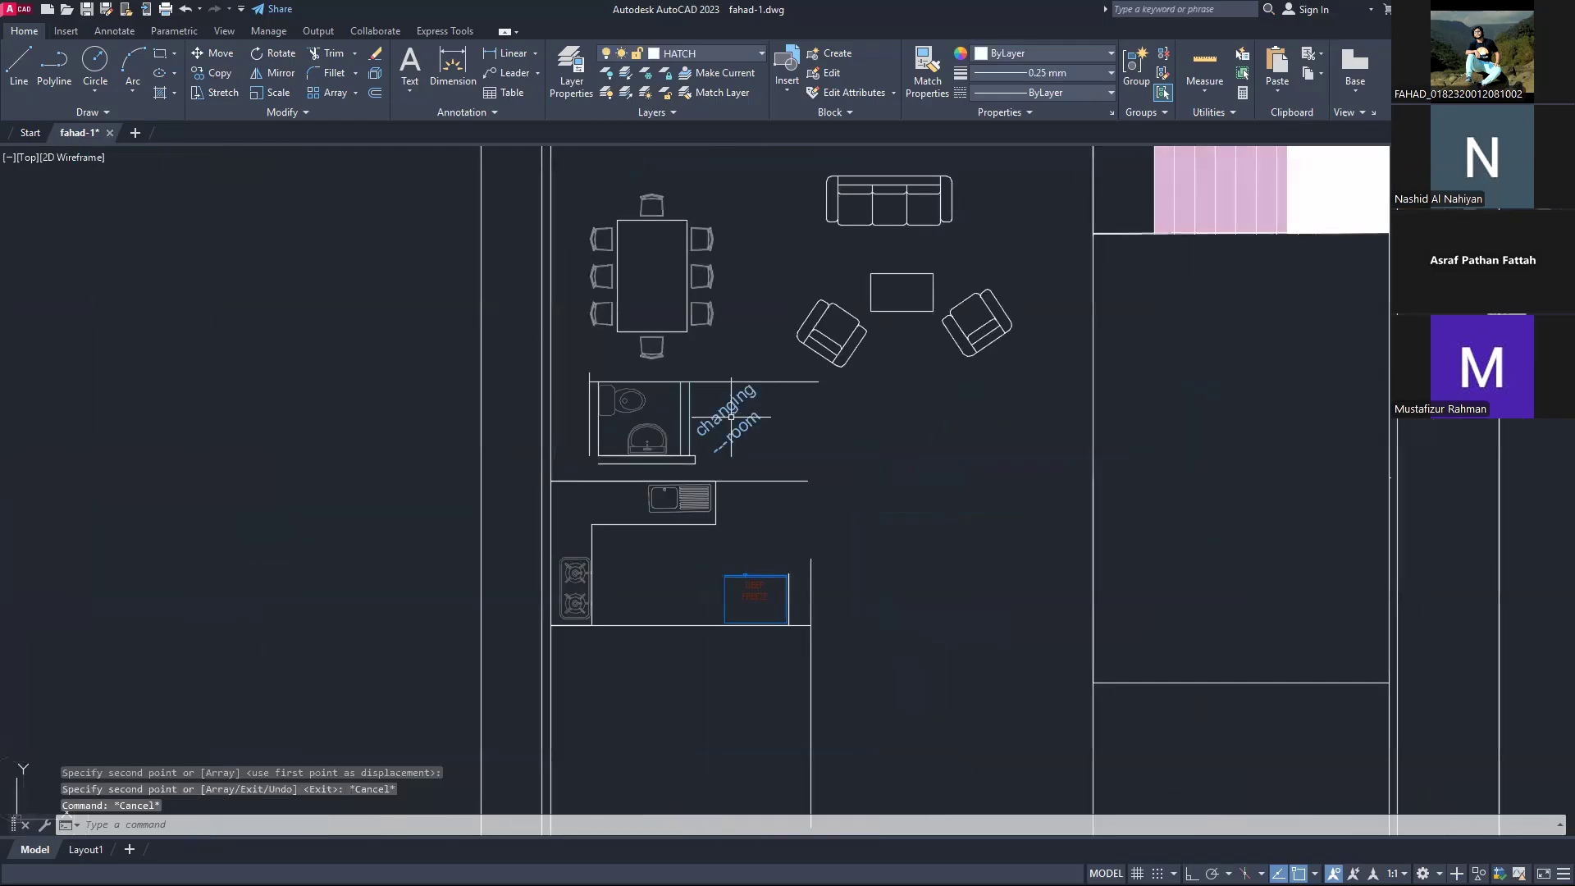
# Step: Delete the copied changing room label and the horizontal wall line above the toilet
pyautogui.click(741, 406)
pyautogui.moveTo(741, 375)
pyautogui.mouseDown()
pyautogui.moveTo(742, 435)
pyautogui.moveTo(750, 420)
pyautogui.mouseUp()
pyautogui.press('Delete')
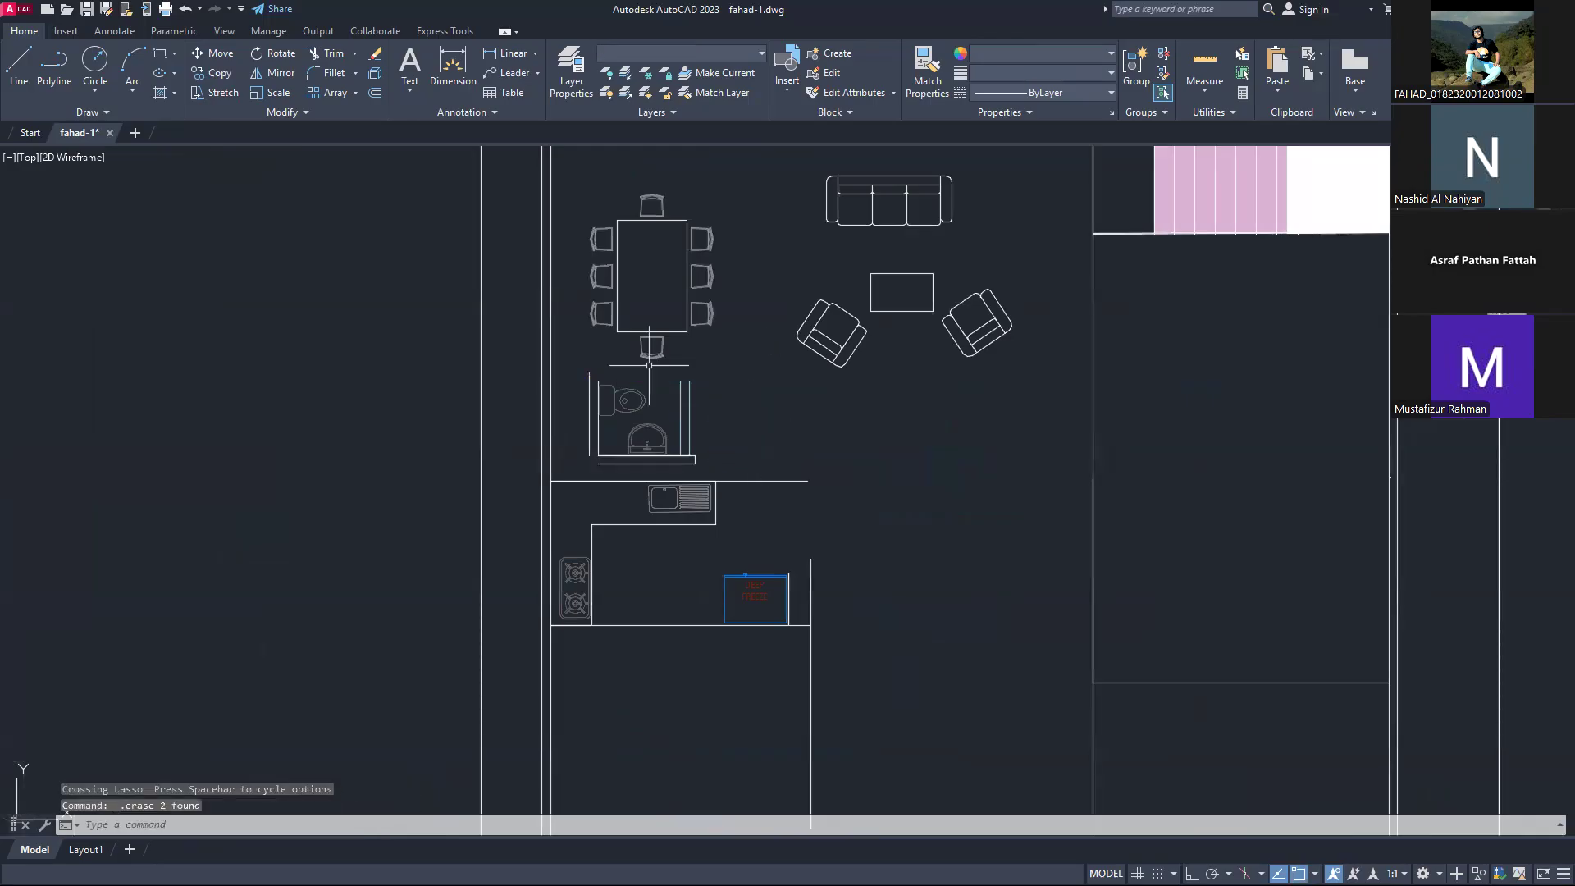
# Step: Delete the outer of the doubled wall lines on three sides of the copied toilet area and the short leftover line at its upper corner
pyautogui.click(589, 423)
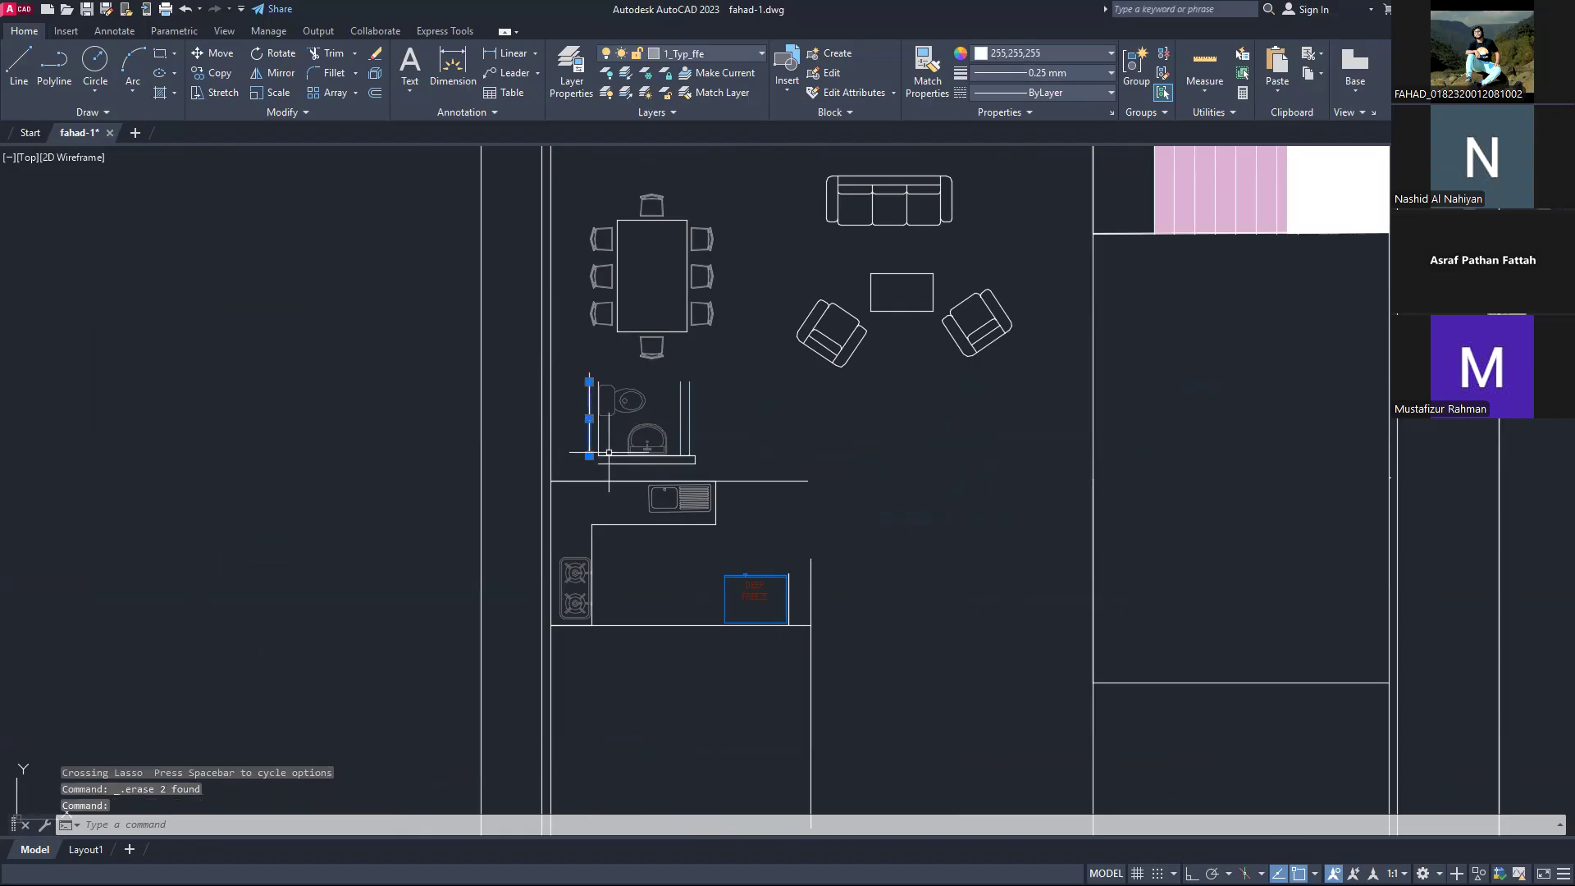
pyautogui.click(621, 464)
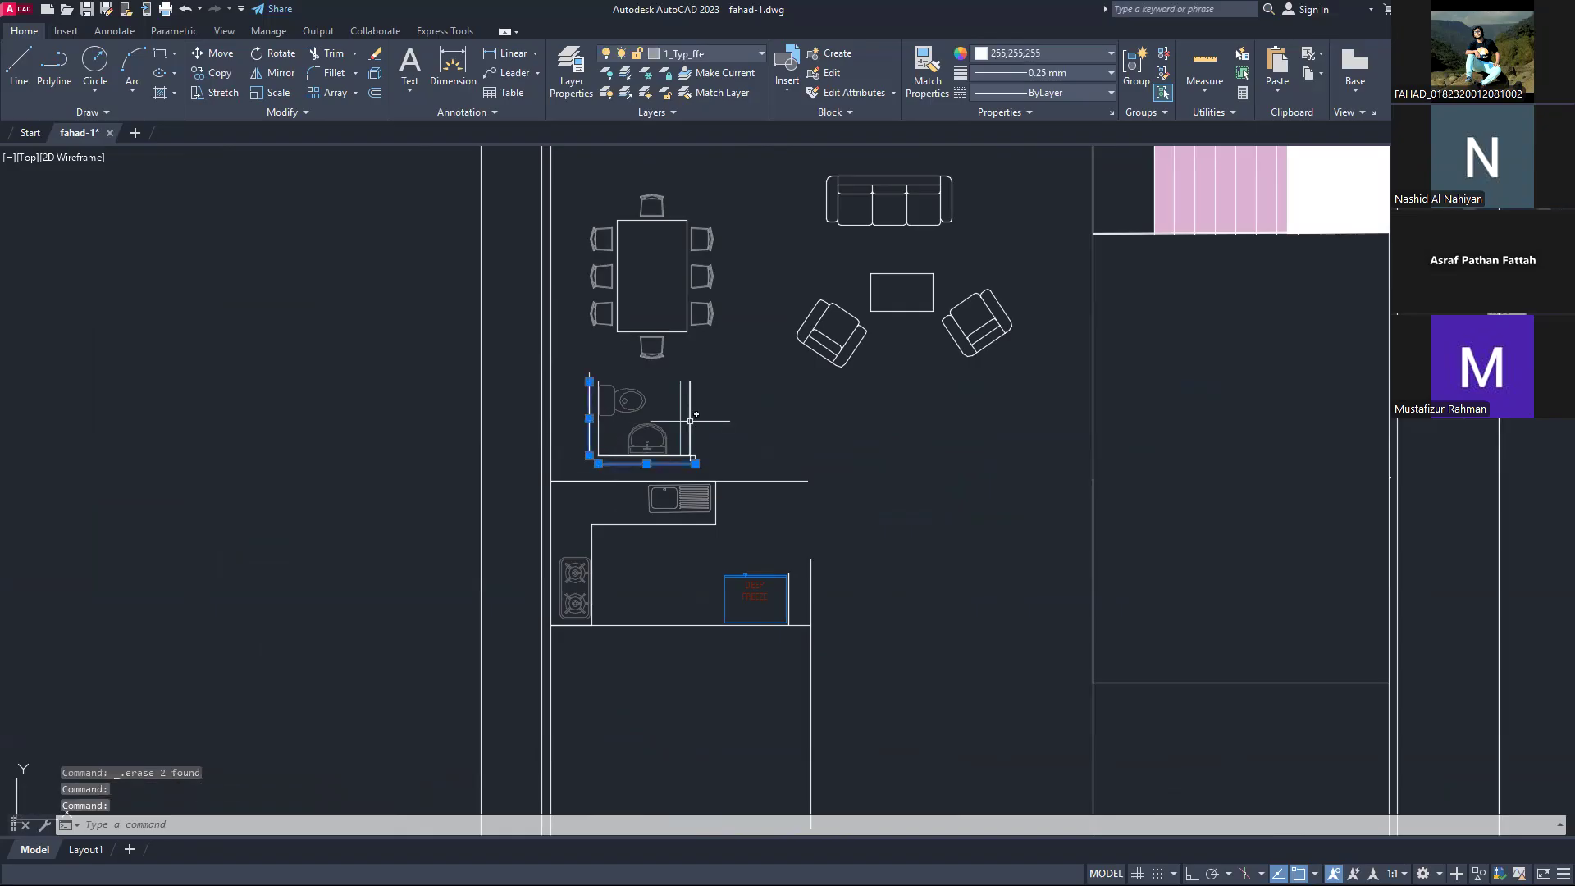
pyautogui.click(691, 419)
pyautogui.press('Delete')
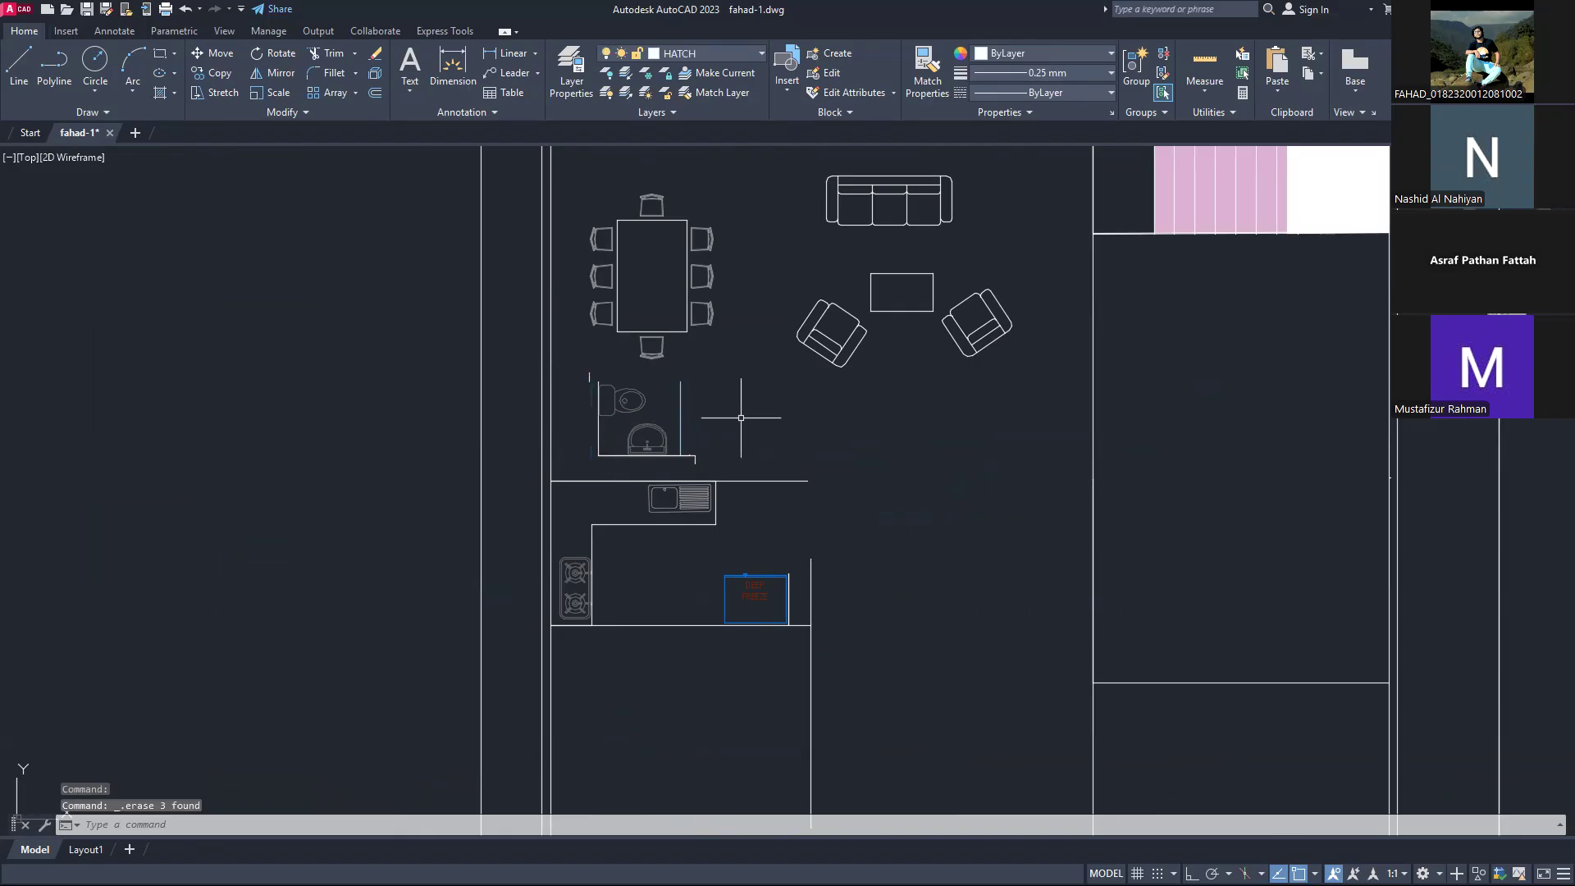
pyautogui.click(588, 376)
pyautogui.press('Delete')
pyautogui.click(692, 456)
pyautogui.click(706, 457)
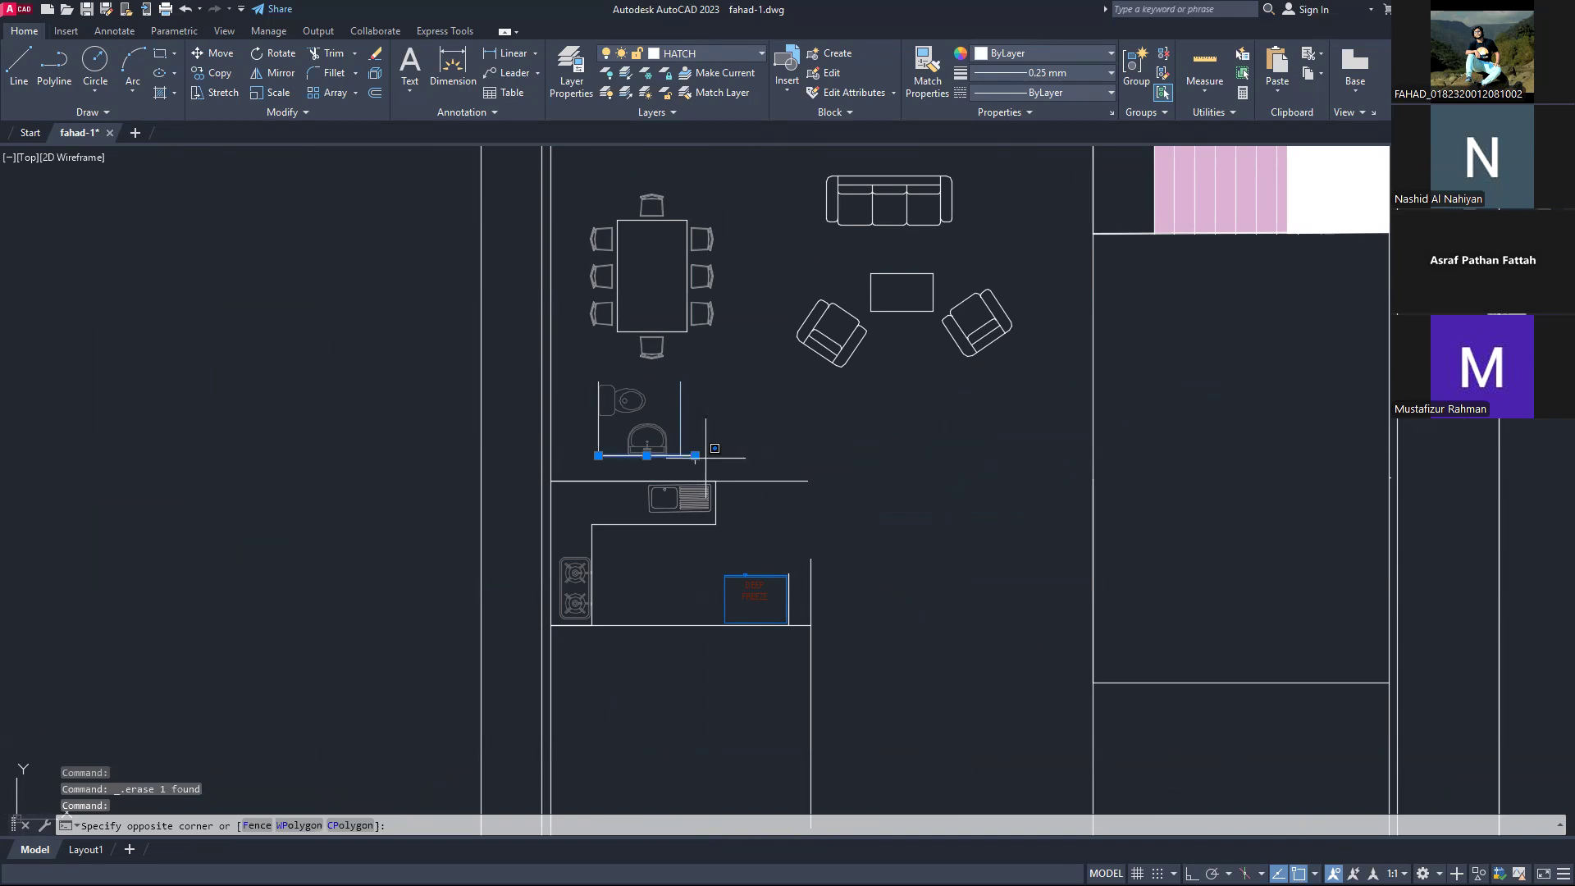
pyautogui.press('Escape')
pyautogui.press('Escape')
pyautogui.moveTo(700, 390)
pyautogui.mouseDown()
pyautogui.moveTo(640, 374)
pyautogui.moveTo(566, 414)
pyautogui.moveTo(670, 470)
pyautogui.mouseUp()
pyautogui.press('Escape')
# Step: Move the toilet, washbasin and their remaining wall lines into the corner between the outer wall and the kitchen's upper wall
pyautogui.moveTo(708, 389)
pyautogui.mouseDown()
pyautogui.moveTo(602, 397)
pyautogui.moveTo(592, 447)
pyautogui.moveTo(672, 466)
pyautogui.moveTo(732, 444)
pyautogui.moveTo(703, 430)
pyautogui.mouseUp()
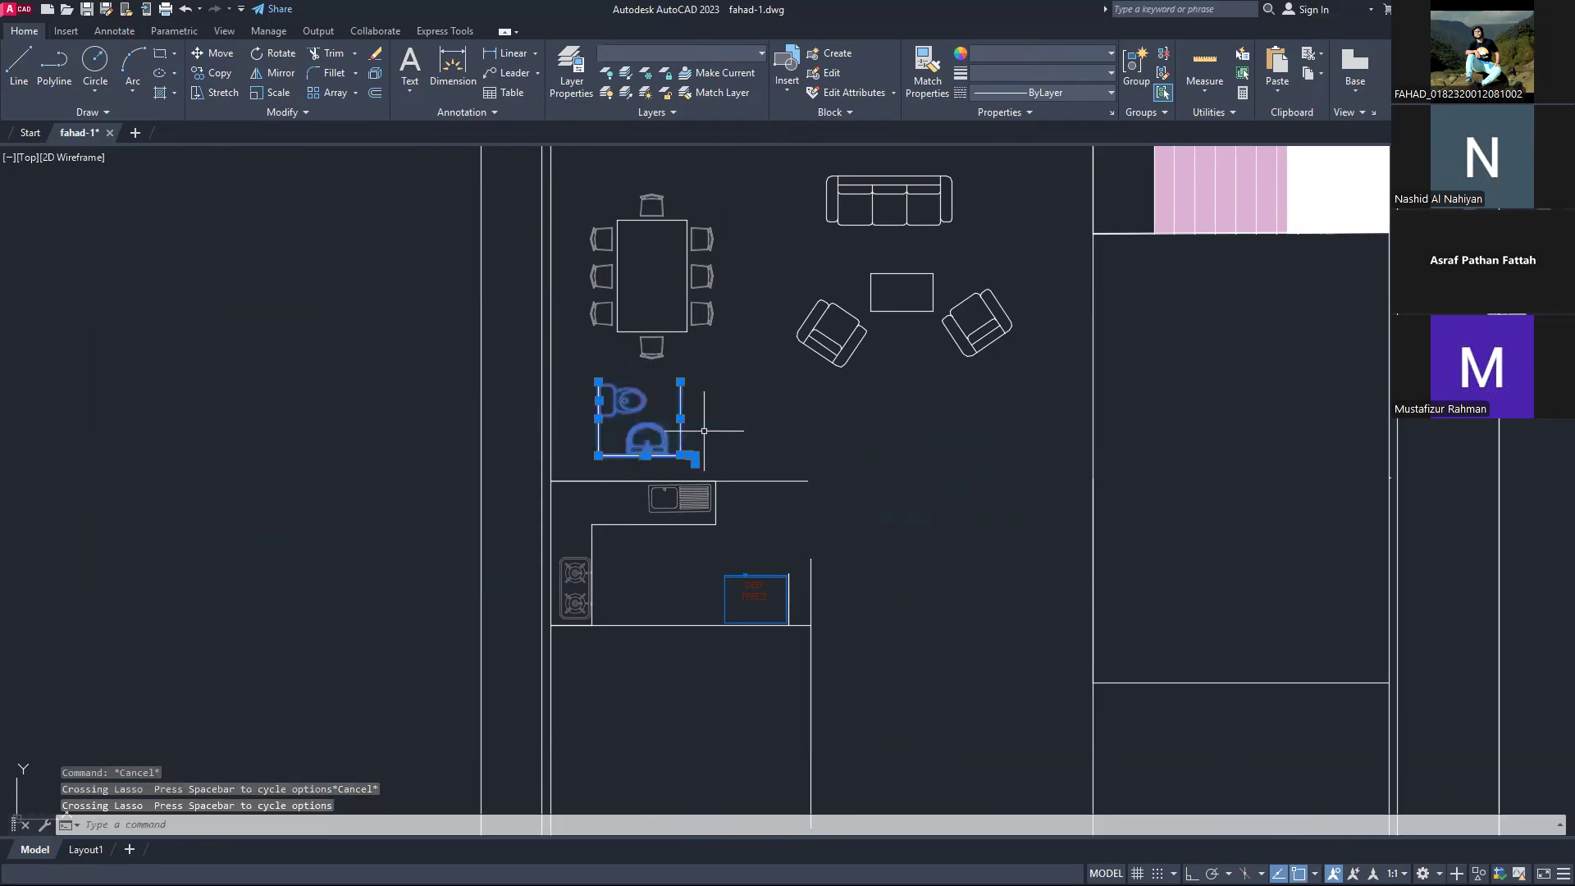
pyautogui.write('m')
pyautogui.press('Return')
pyautogui.click(639, 432)
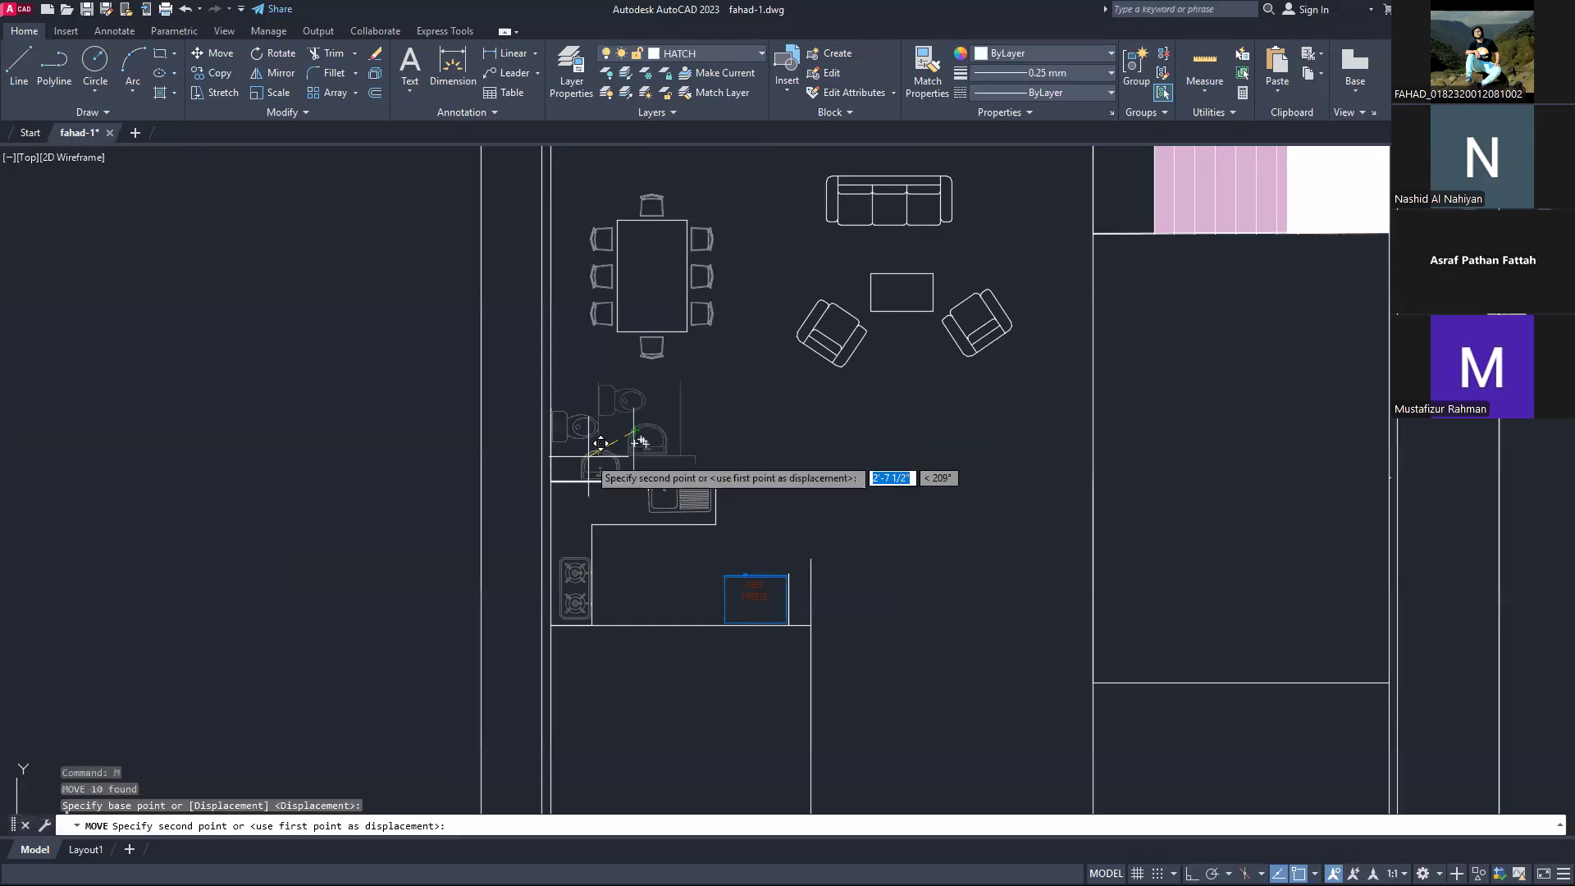
pyautogui.scroll(5, 601, 443)
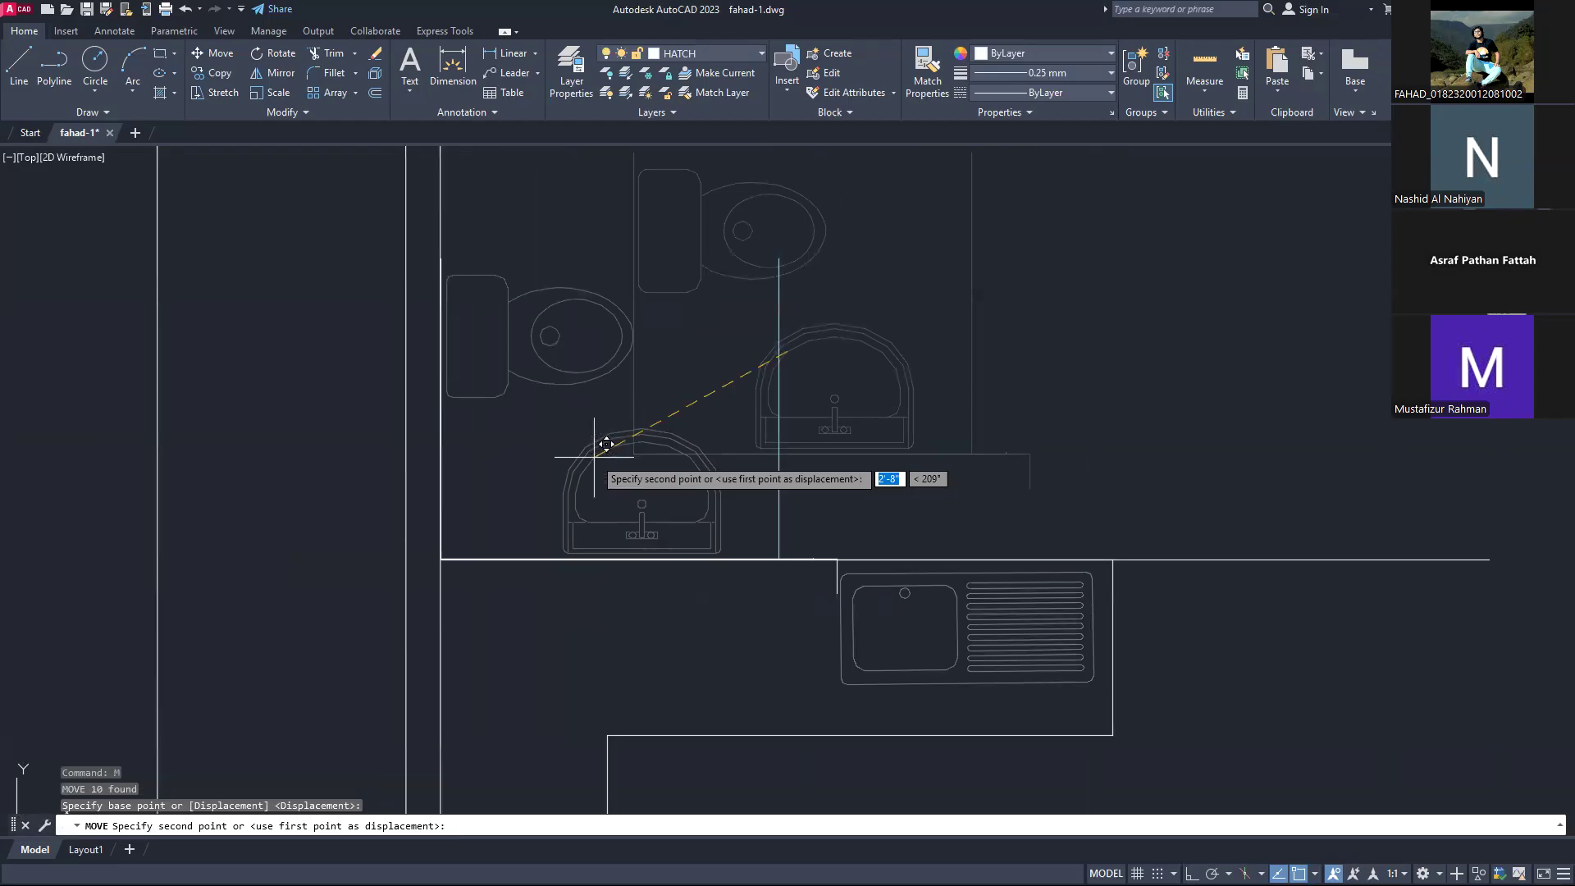
pyautogui.press('Escape')
# Step: Delete the short leftover line hanging below the kitchen's upper wall beside the sink
pyautogui.scroll(-2, 592, 472)
pyautogui.scroll(-3, 590, 479)
pyautogui.scroll(4, 703, 522)
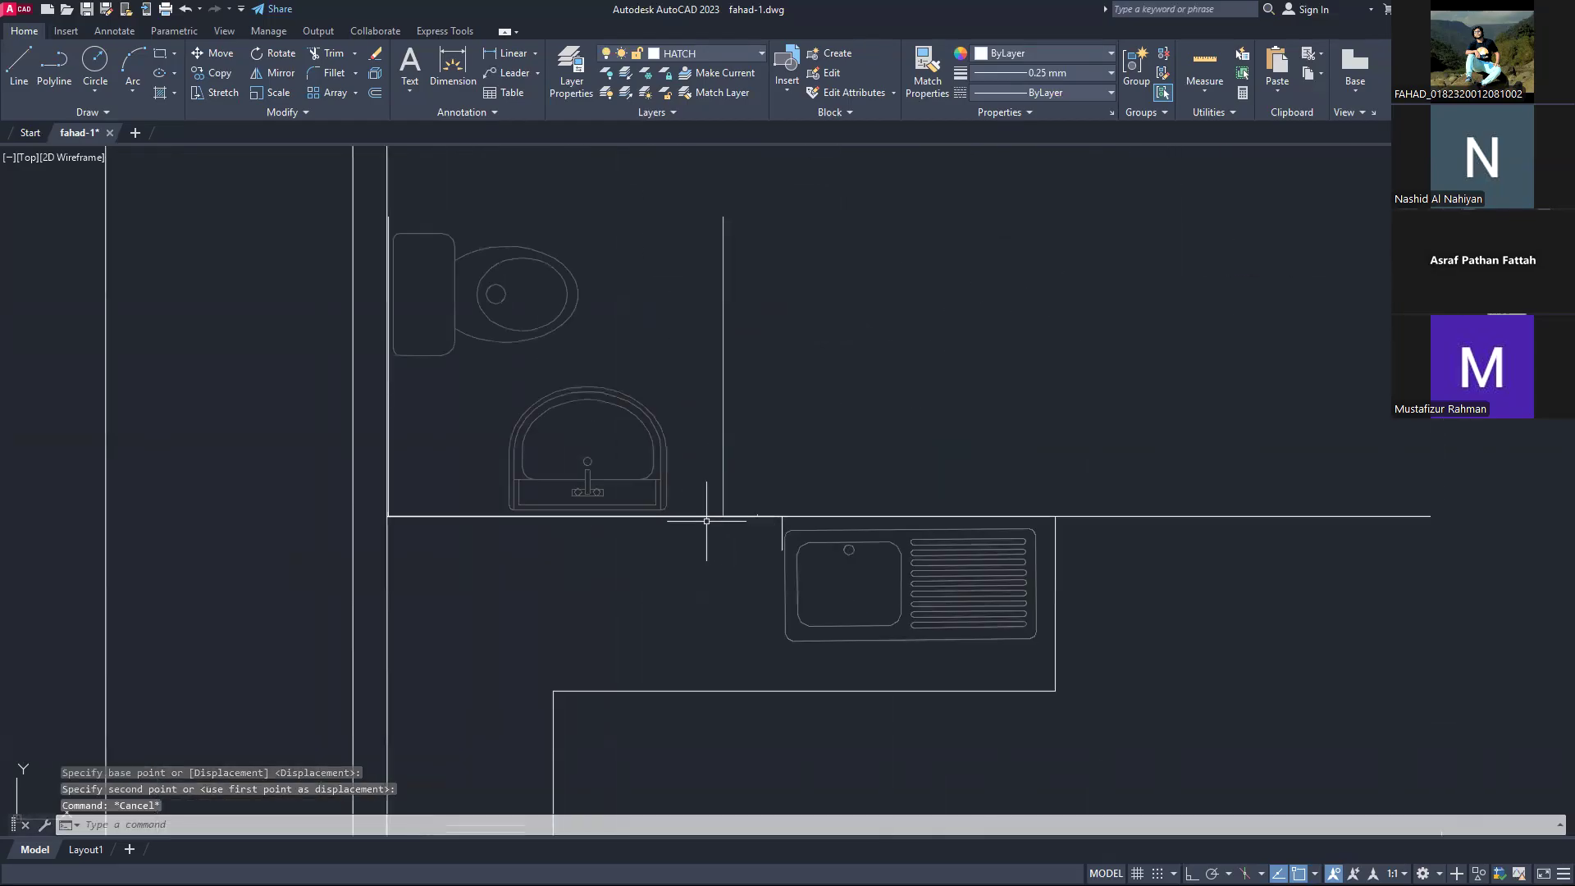
pyautogui.click(780, 525)
pyautogui.press('Delete')
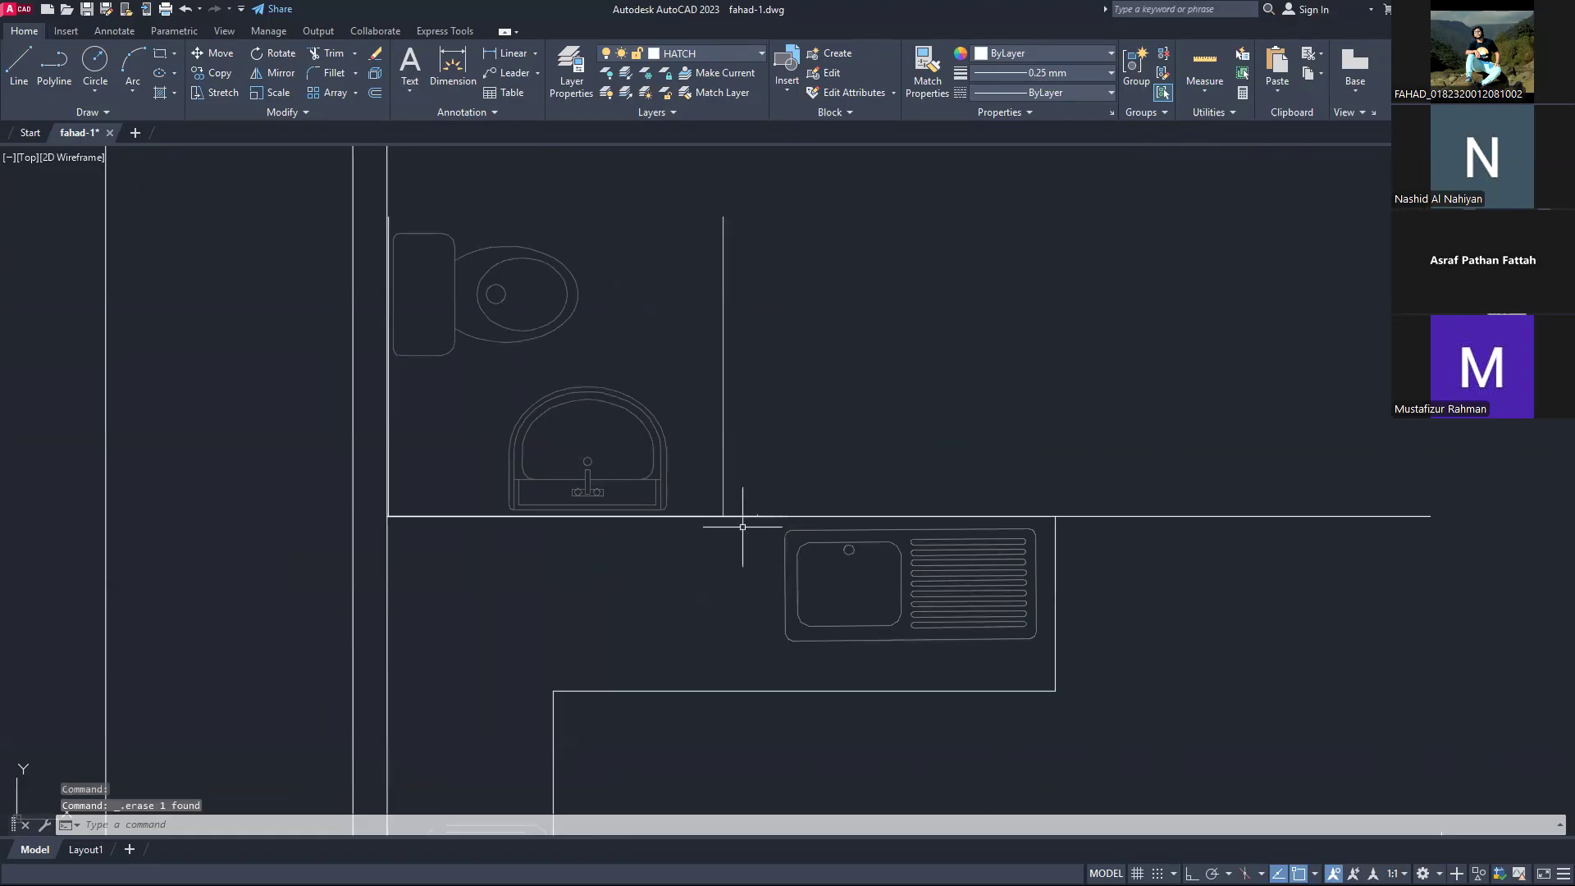
# Step: Draw a horizontal wall line closing the upper side of the toilet room, from the outer wall to its inner side wall
pyautogui.scroll(-3, 741, 508)
pyautogui.scroll(-1, 802, 450)
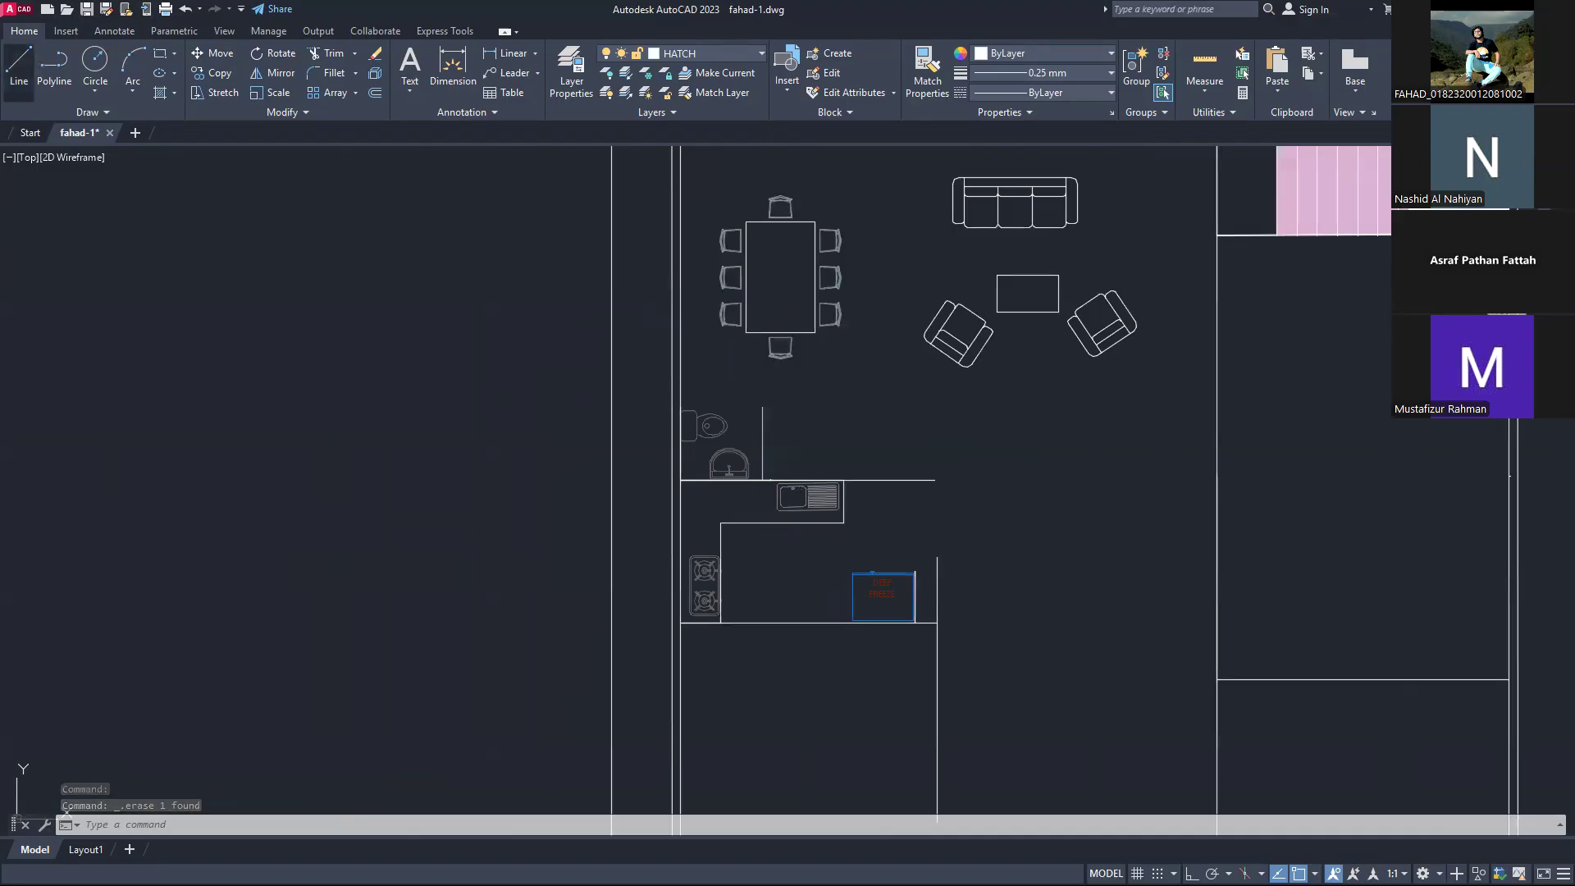
pyautogui.press('Escape')
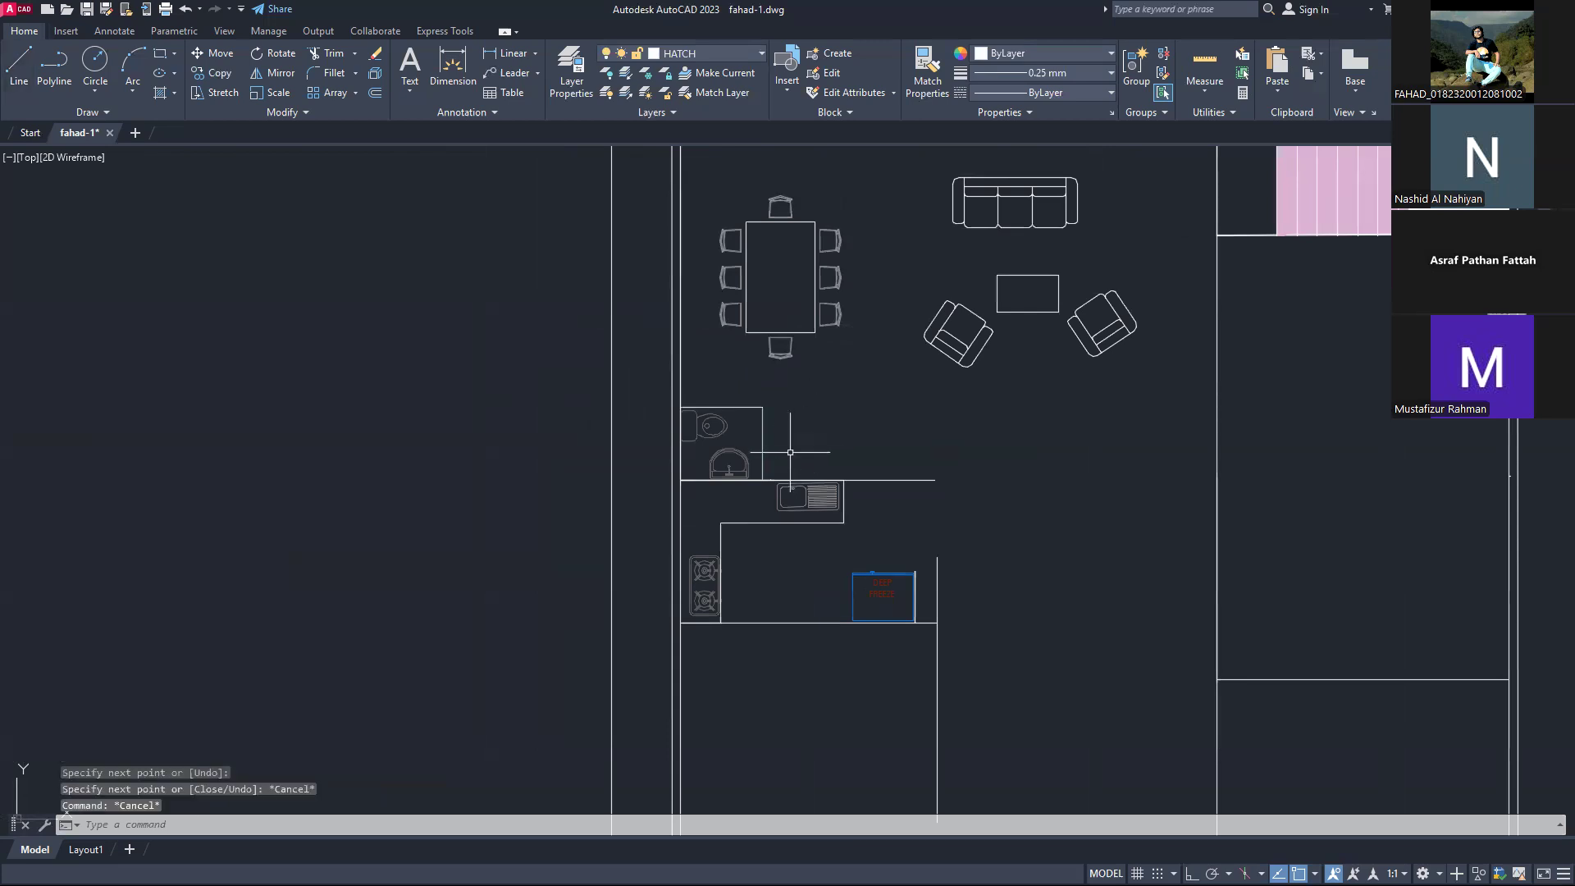
# Step: Delete the vertical inner side wall line of the toilet room
pyautogui.scroll(2, 714, 457)
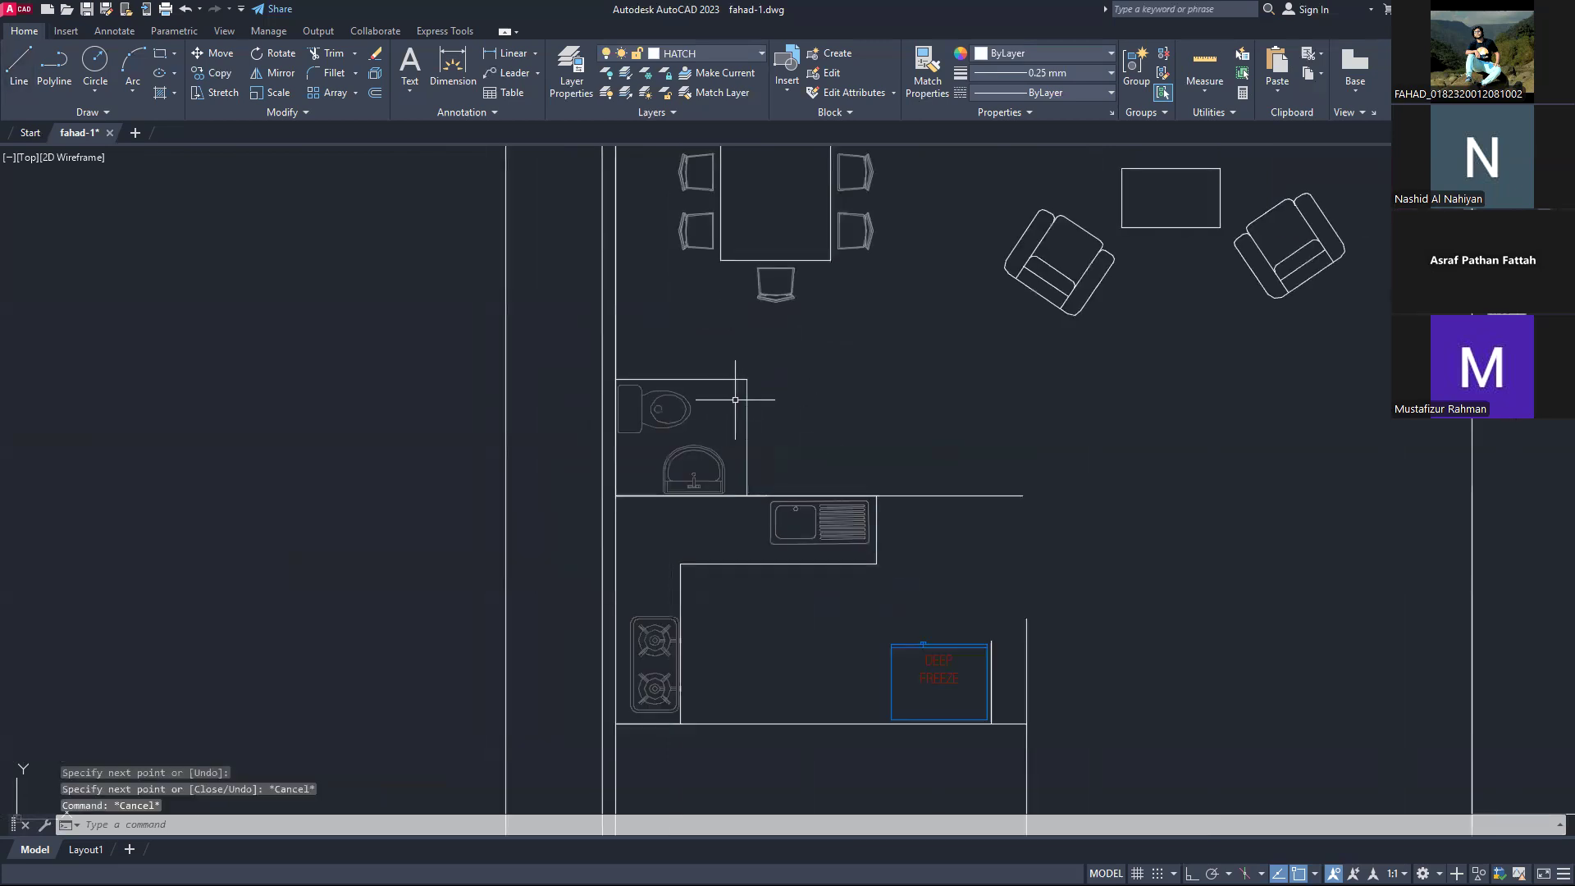
pyautogui.scroll(-4, 735, 399)
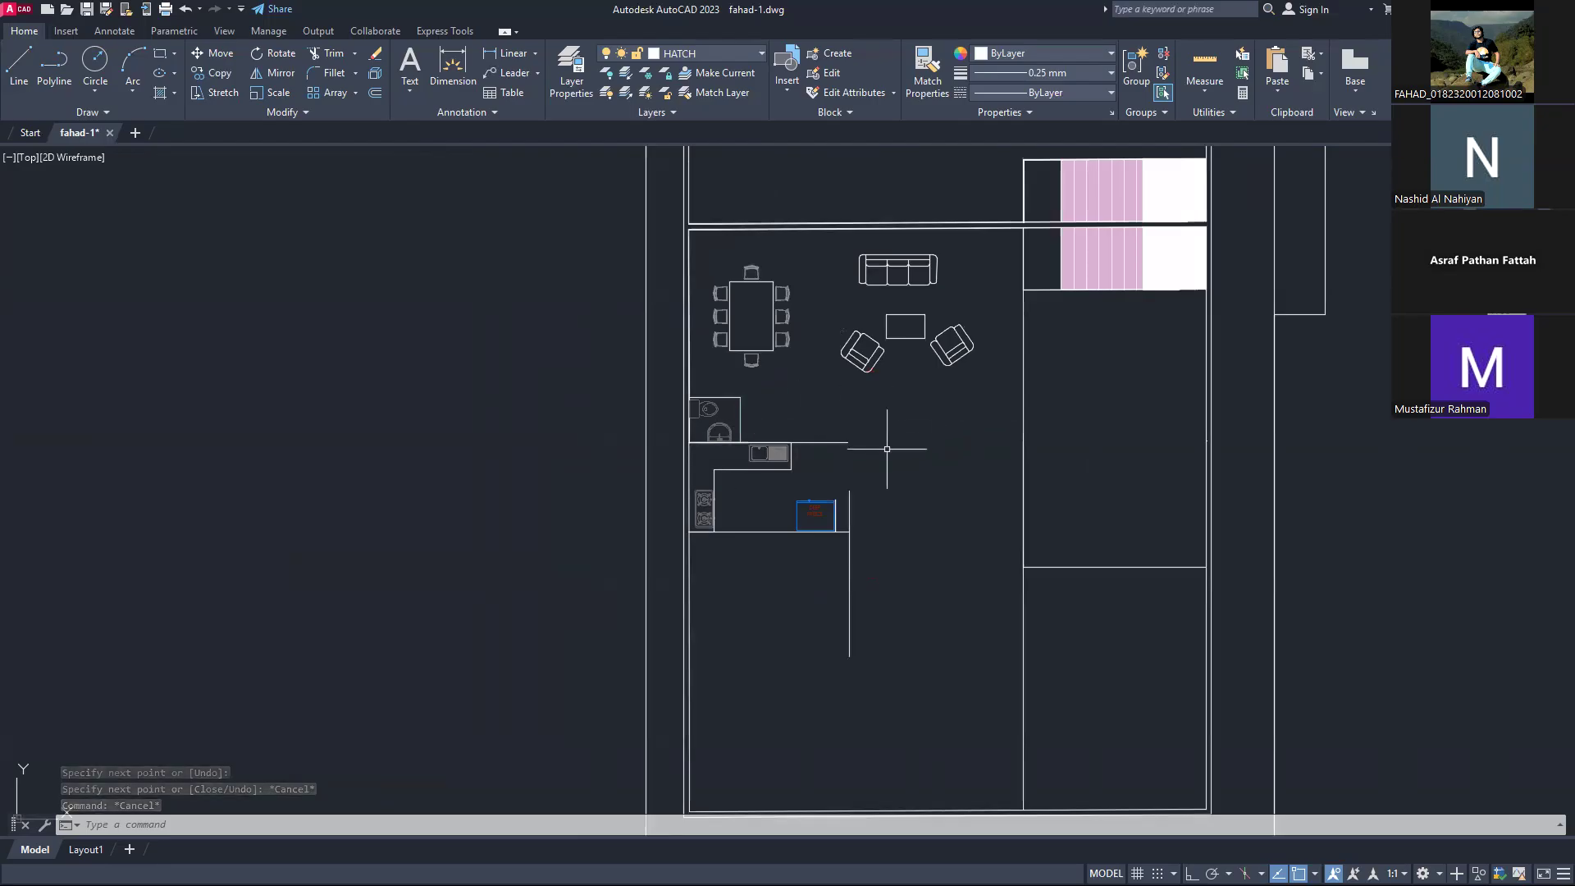
pyautogui.scroll(3, 697, 427)
pyautogui.click(836, 405)
pyautogui.press('Delete')
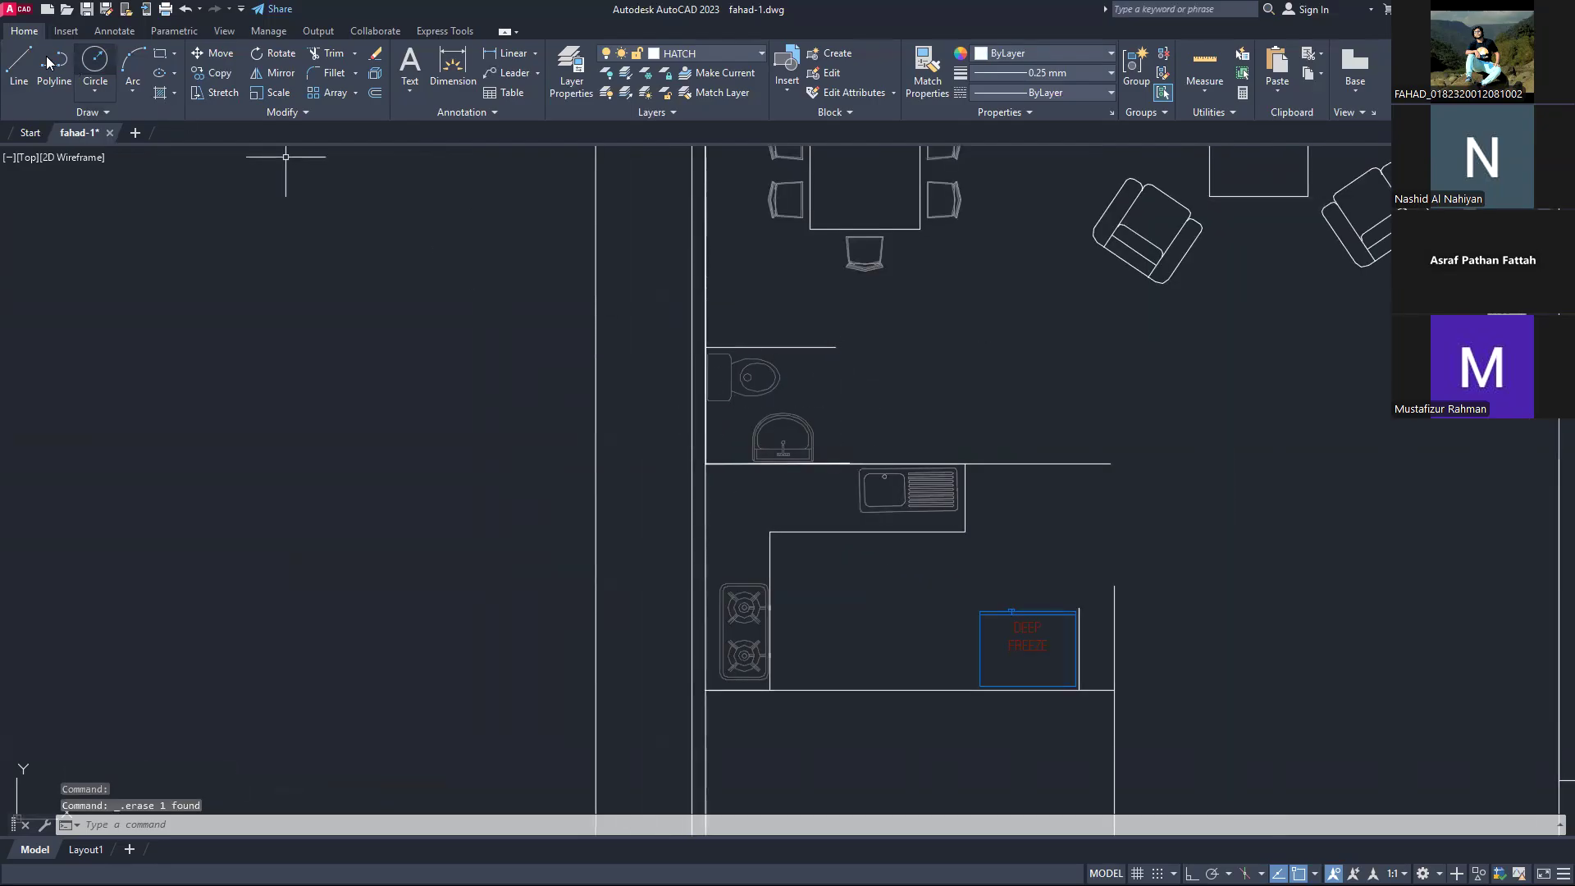
# Step: Draw a 7' horizontal wall line along the upper side of the toilet room, starting at the outer wall
pyautogui.click(18, 66)
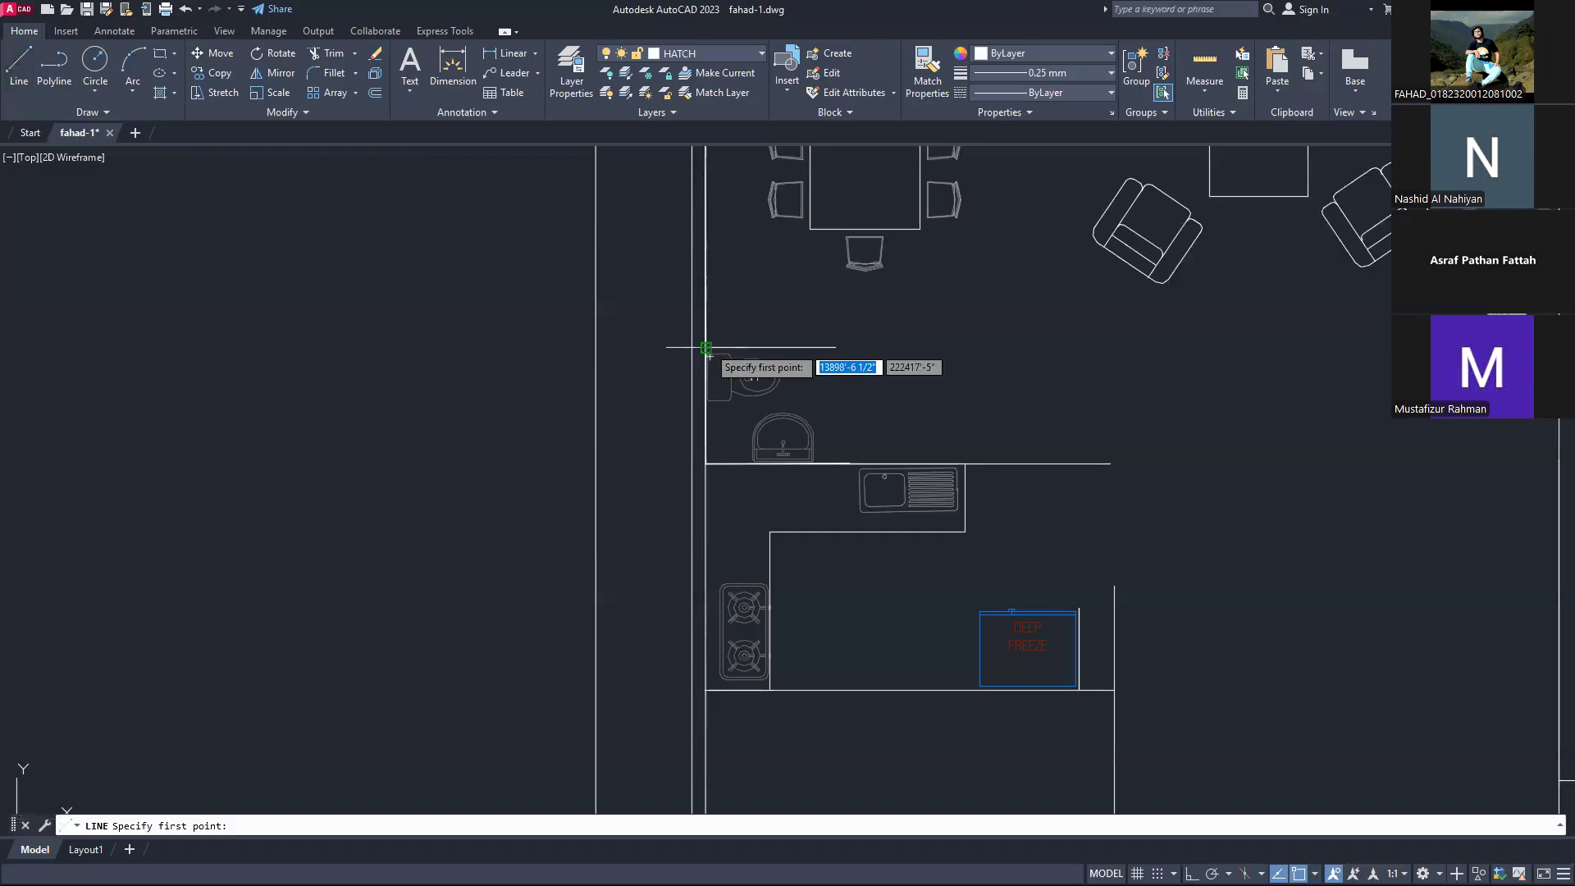
pyautogui.click(706, 347)
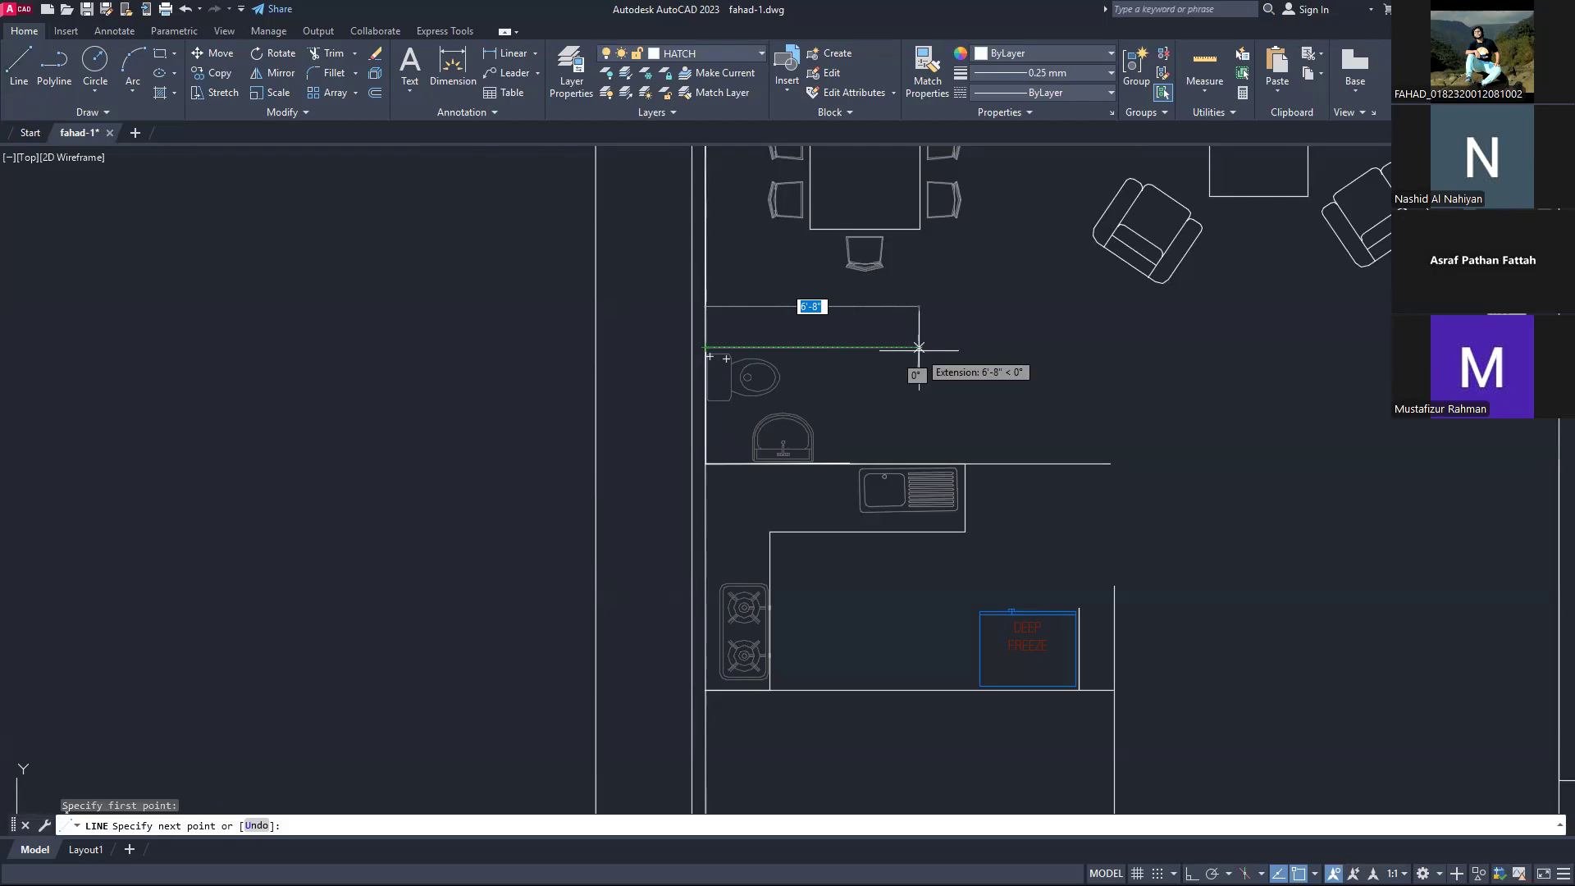
pyautogui.write("7'")
pyautogui.press('Return')
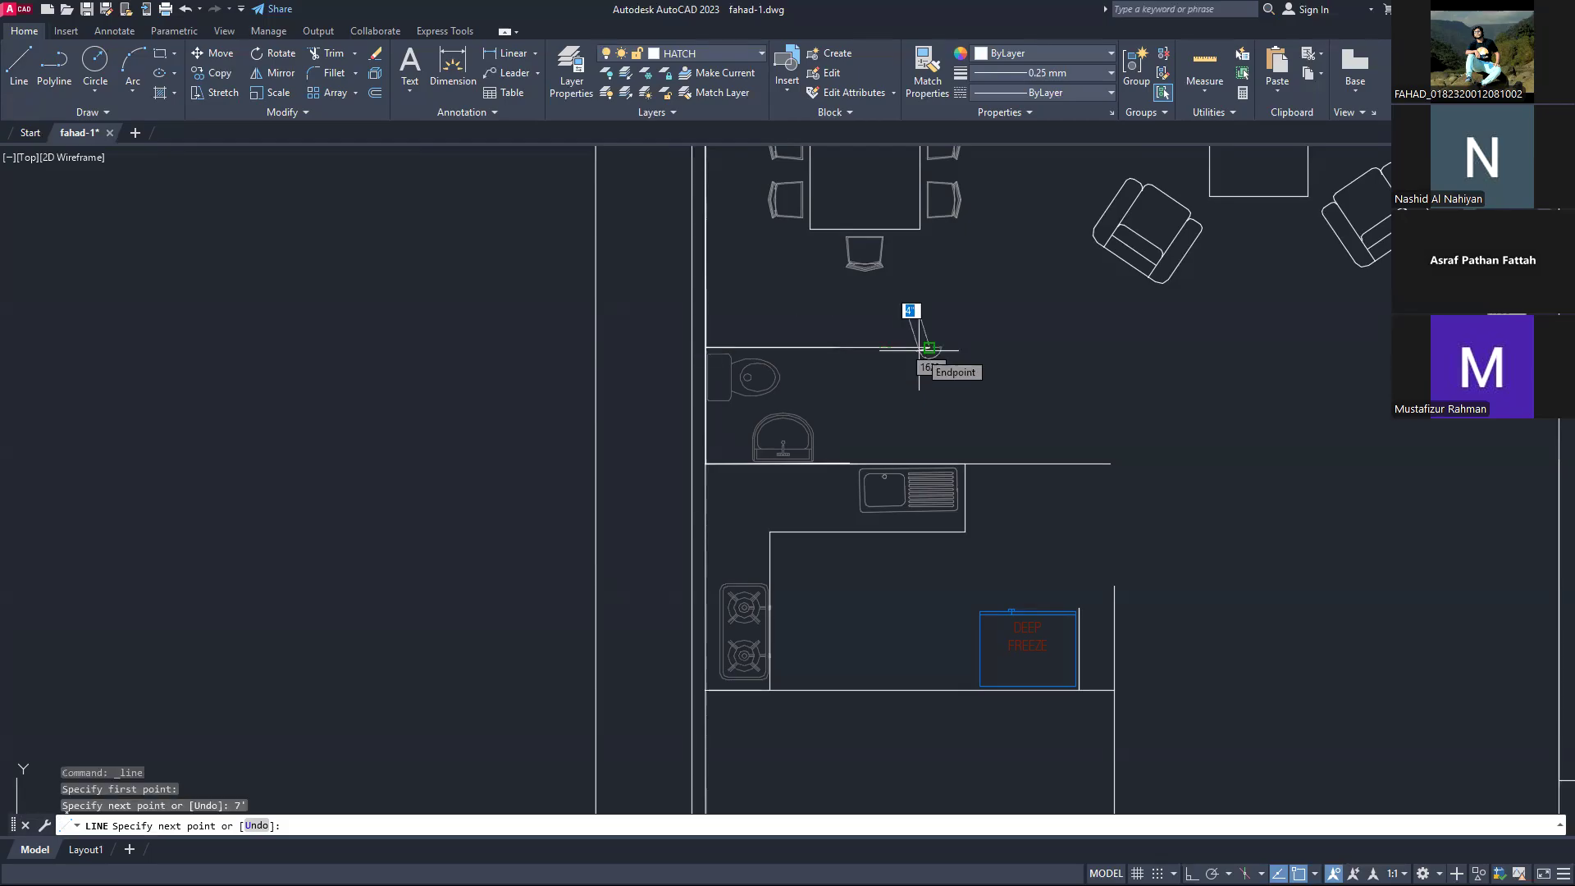